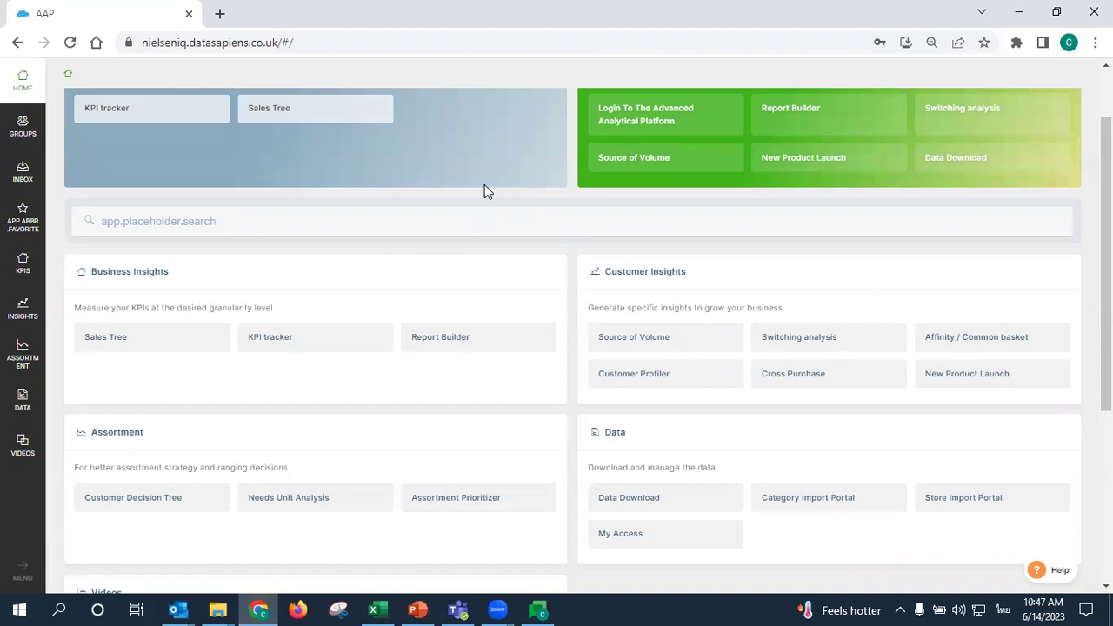
Open the Data Download report from the home page's Data section and enlarge the page to 100%
scroll(334, 157, "down", 2)
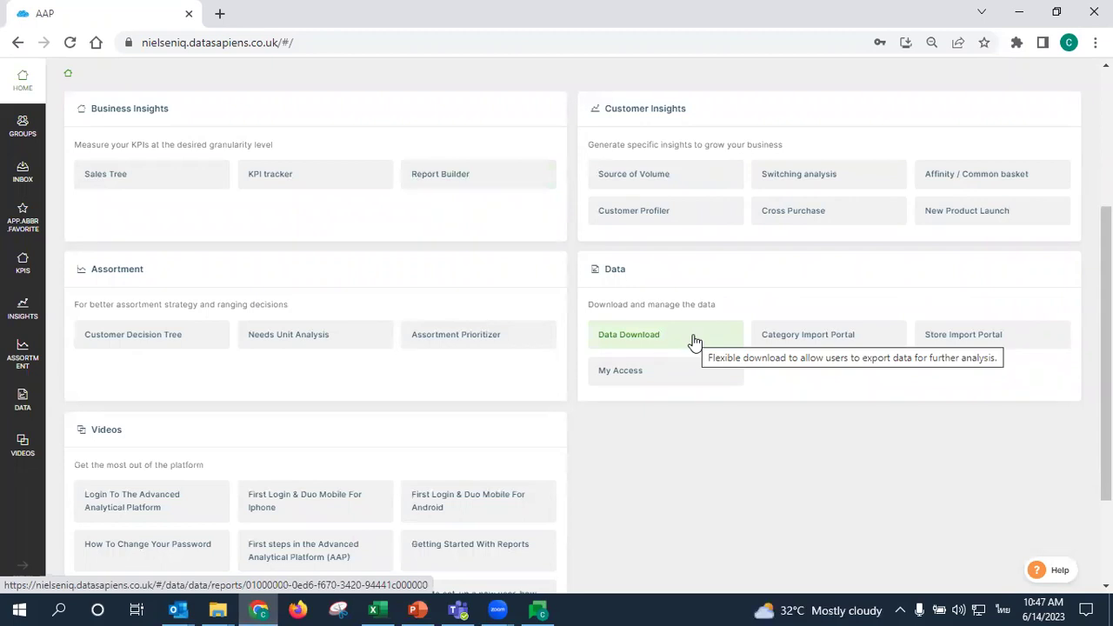
left_click(695, 341)
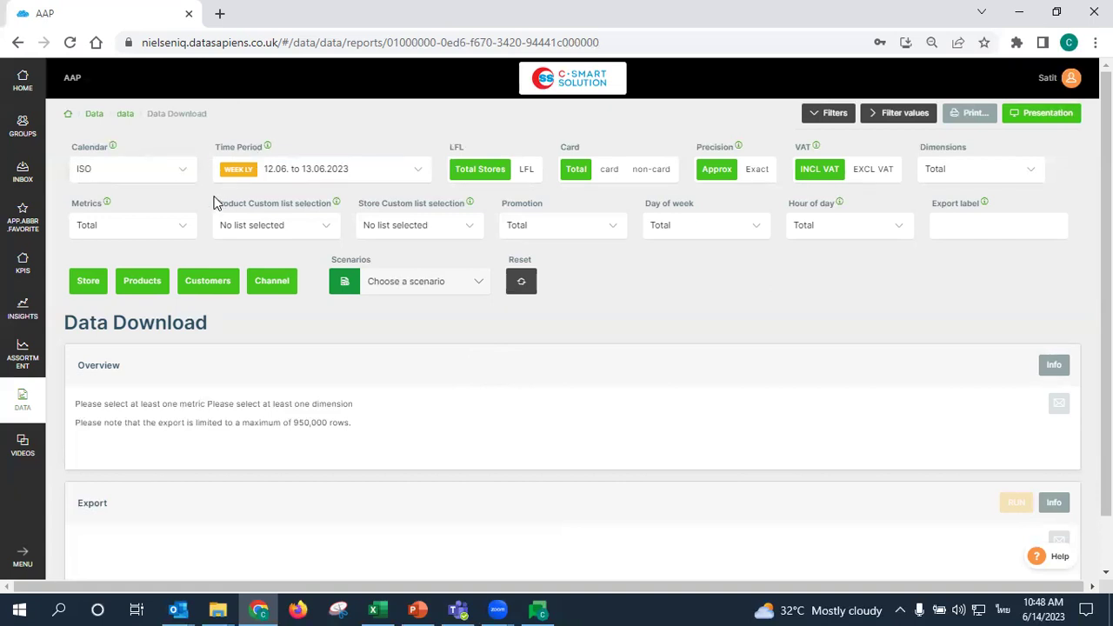
key("ctrl+plus")
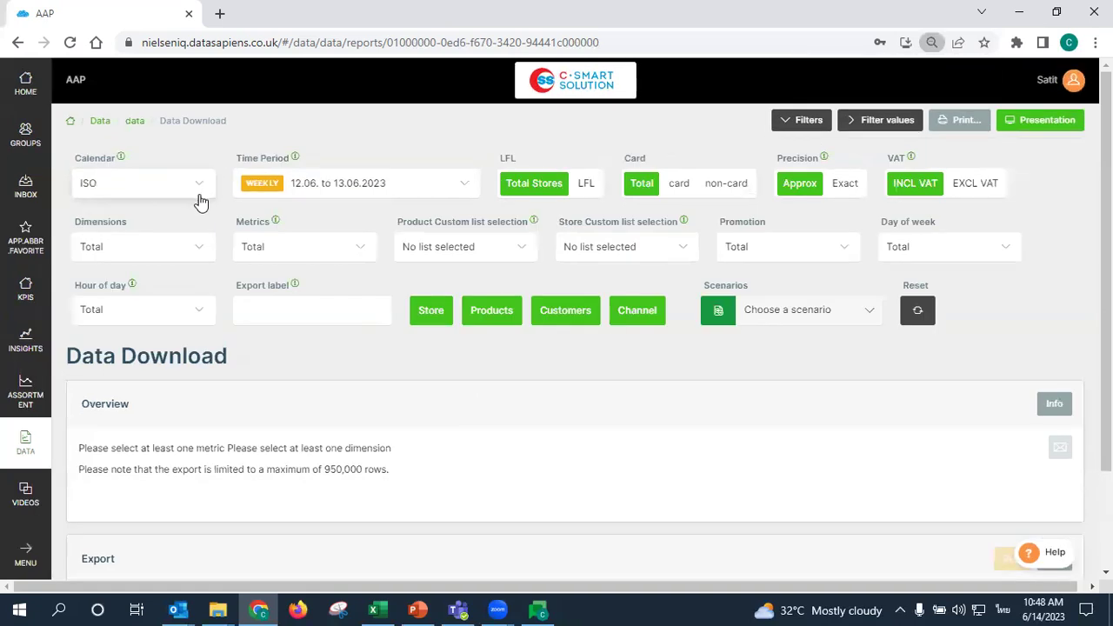
key("ctrl+plus")
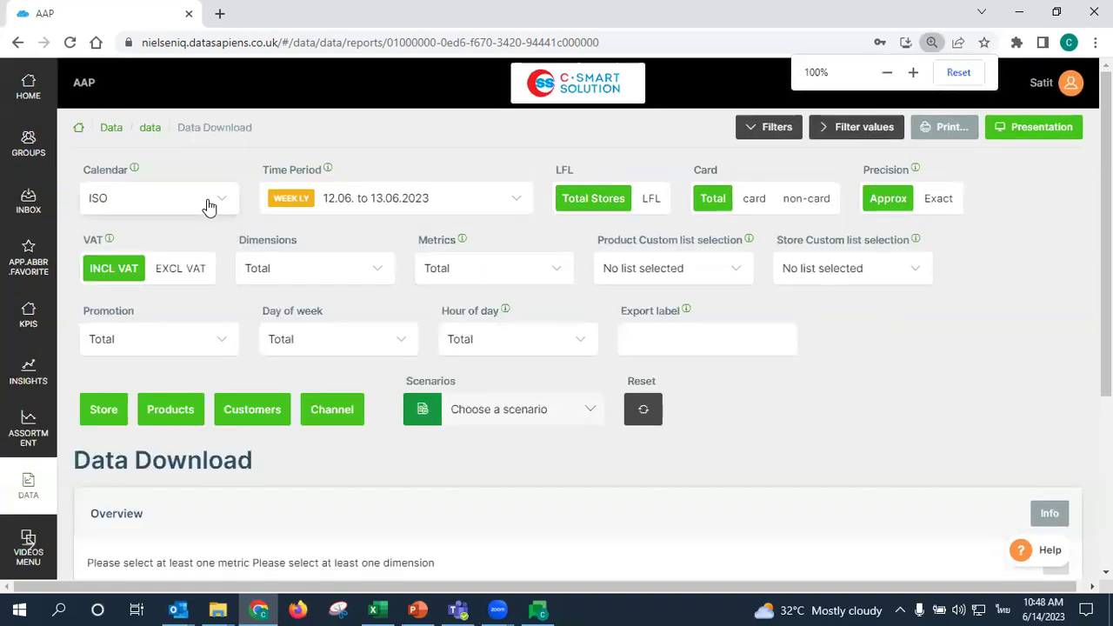
Review the available Calendar filter options and close the list without changing the selection
left_click(209, 206)
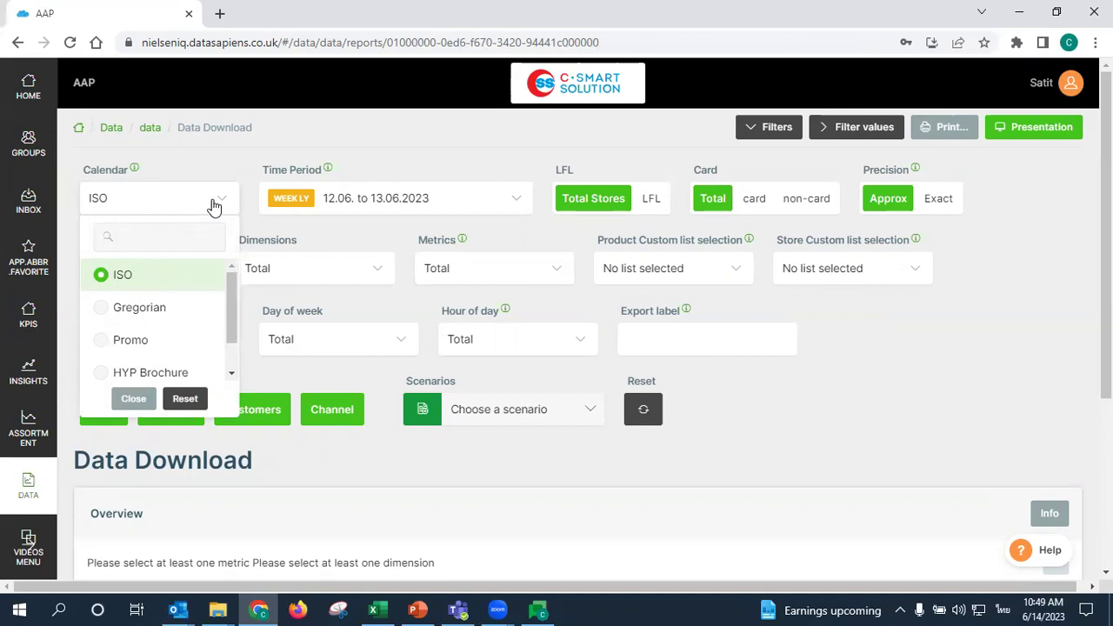
scroll(235, 329, "down", 1)
scroll(223, 275, "up", 1)
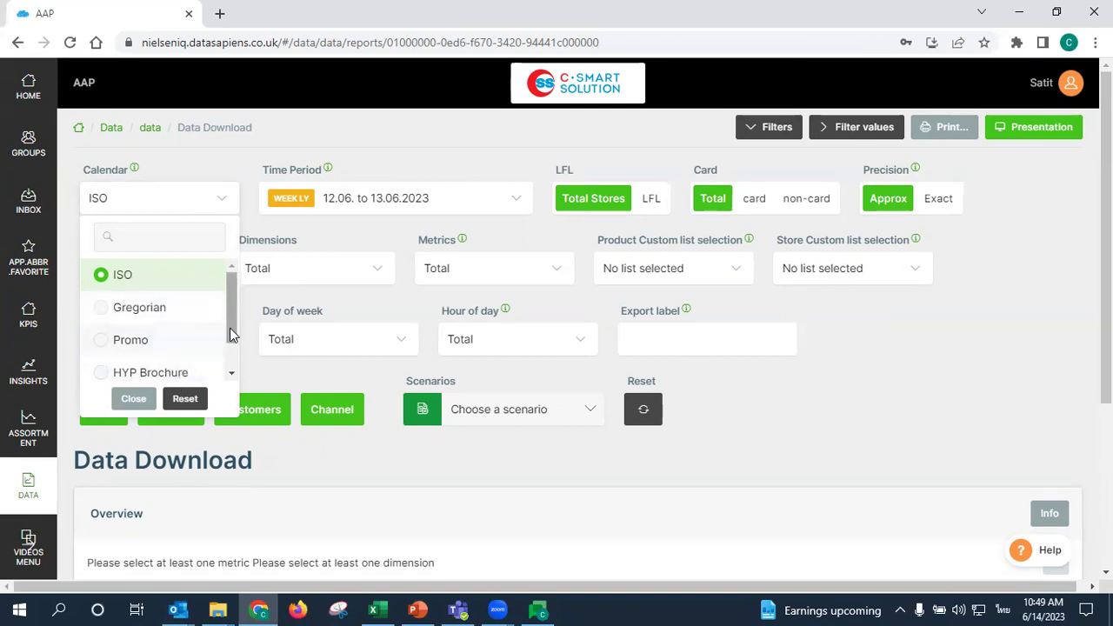
scroll(229, 328, "down", 1)
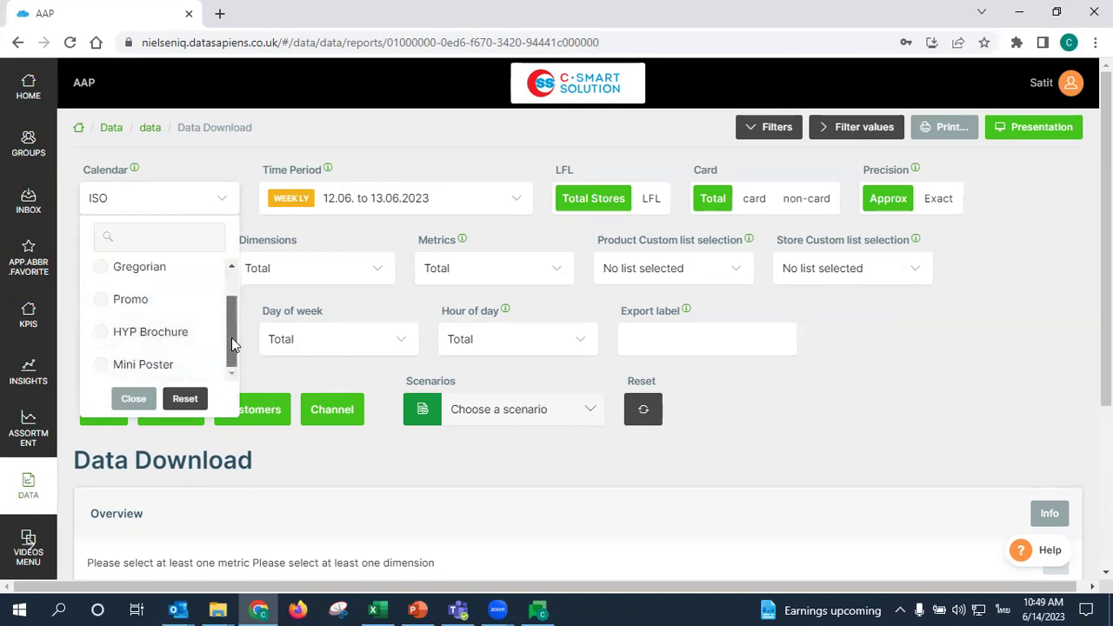
scroll(232, 338, "up", 1)
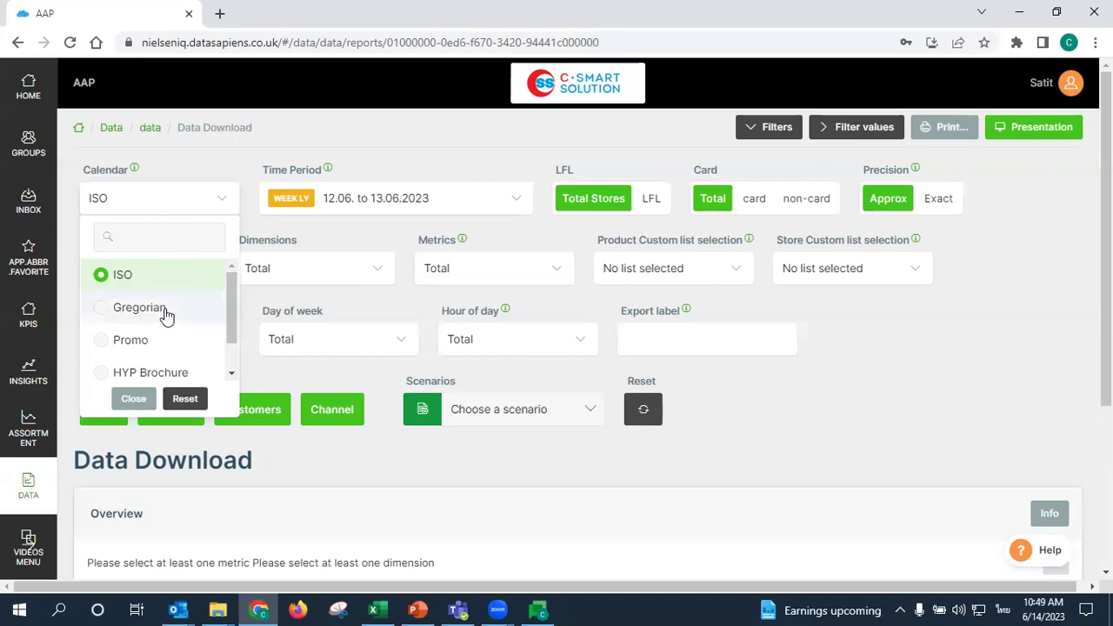
left_click(191, 207)
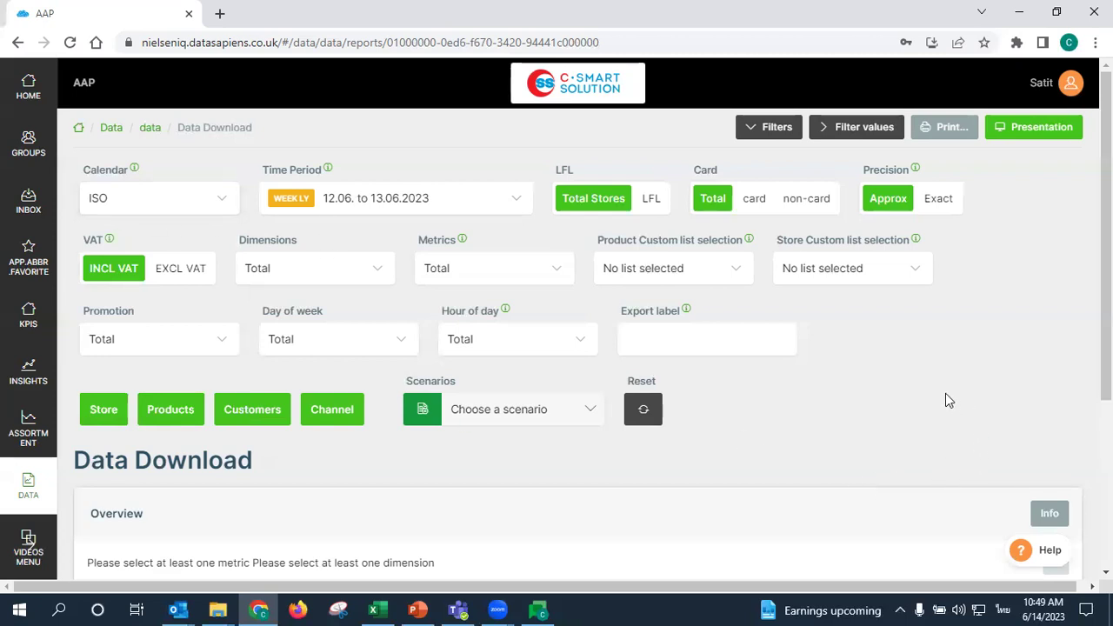
Check the week containing June 14, 2023 in the Windows calendar and dismiss it
left_click(1041, 608)
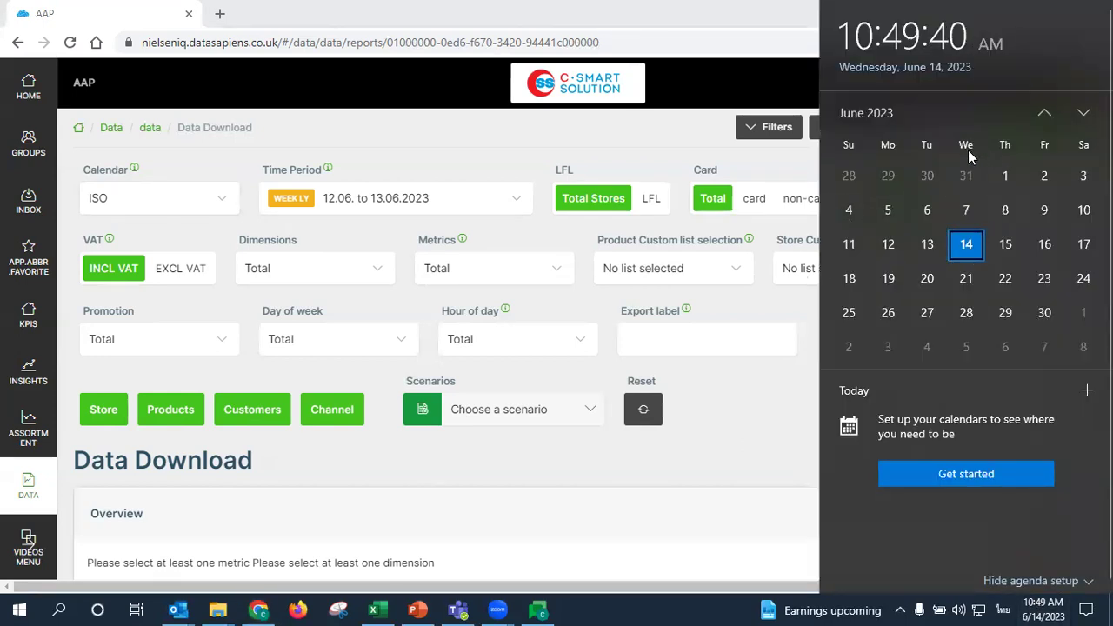
left_click(957, 248)
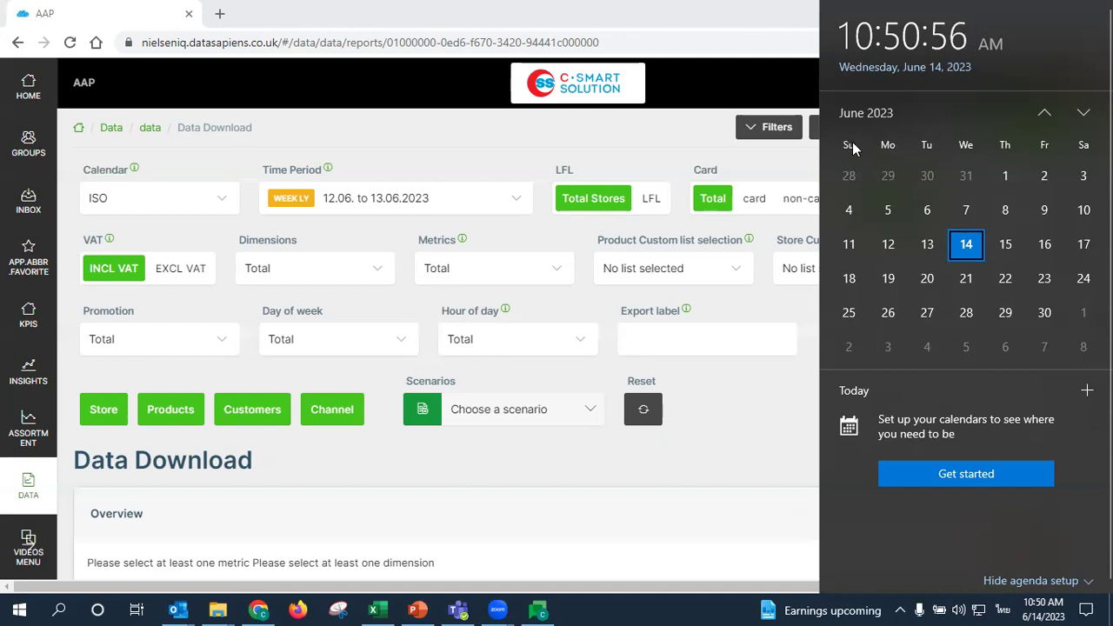
left_click(453, 148)
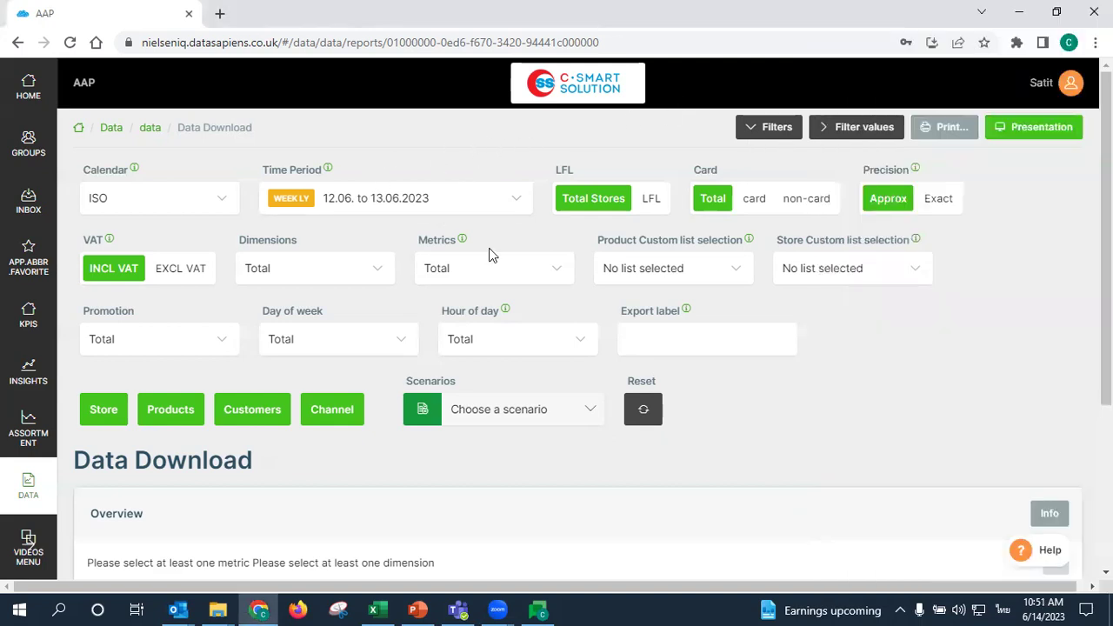
Browse the Week LY entries of the Time Period filter back to the start of 2023
left_click(376, 202)
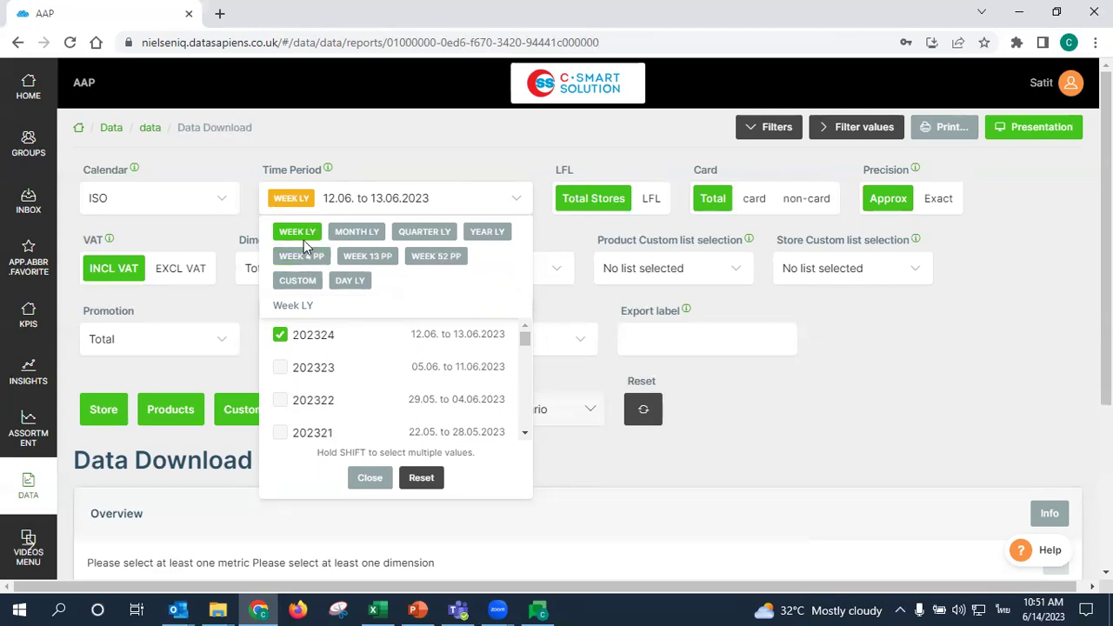
scroll(413, 372, "down", 3)
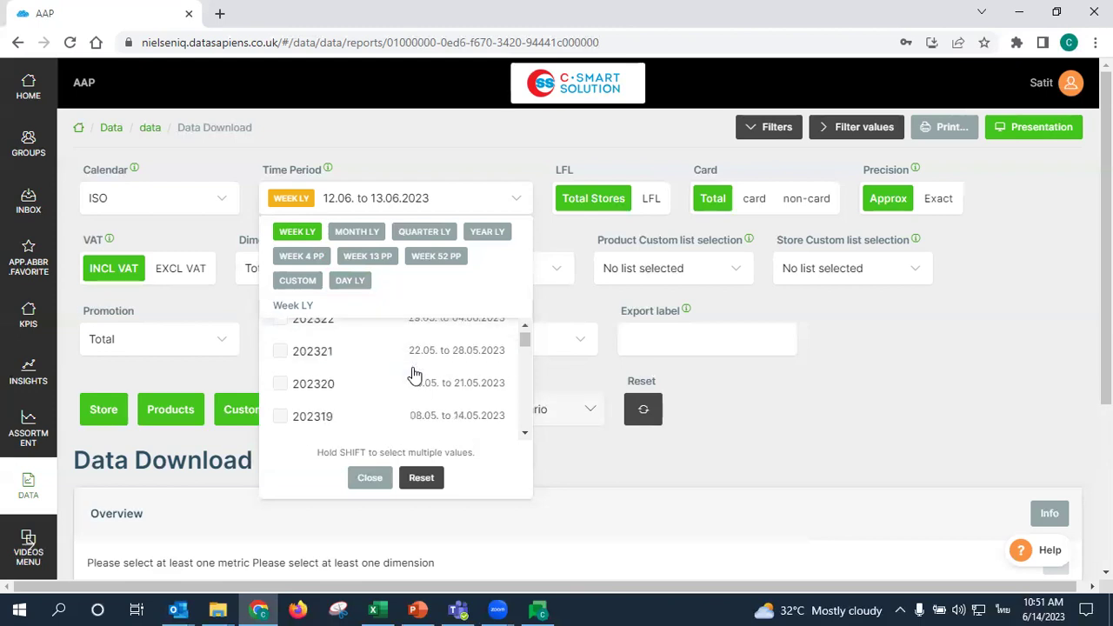
scroll(415, 374, "up", 3)
scroll(415, 374, "down", 7)
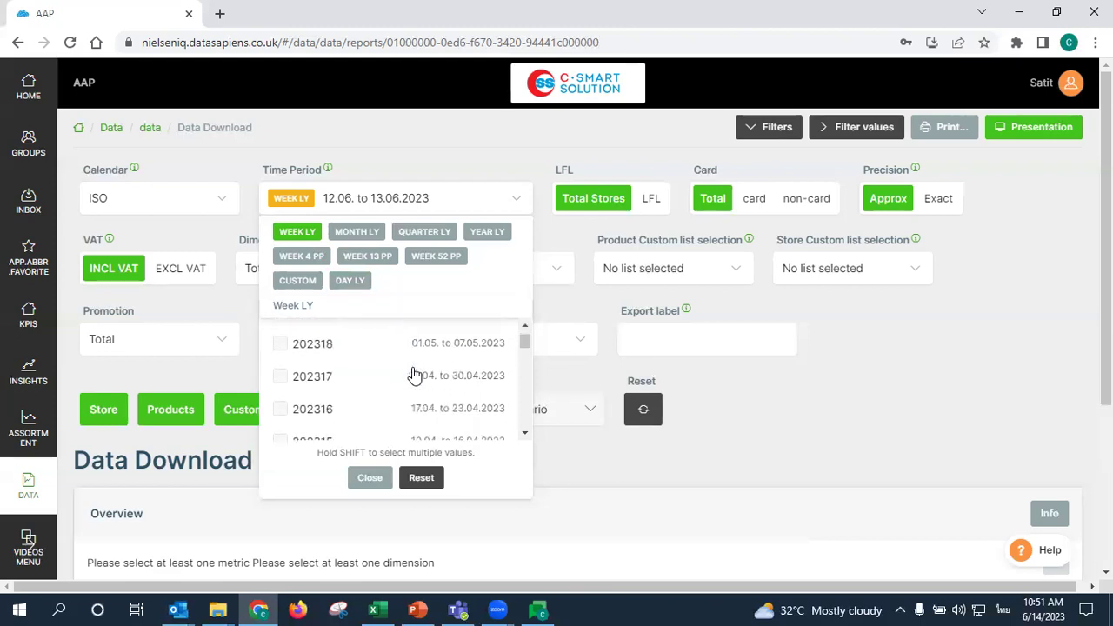
scroll(415, 374, "down", 8)
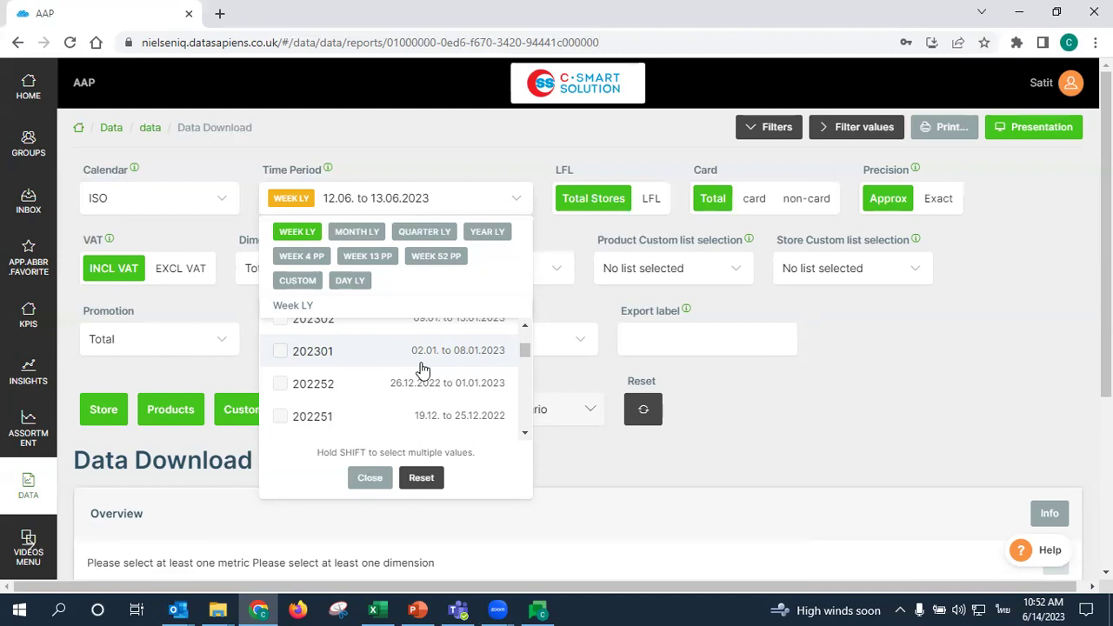
scroll(422, 365, "up", 10)
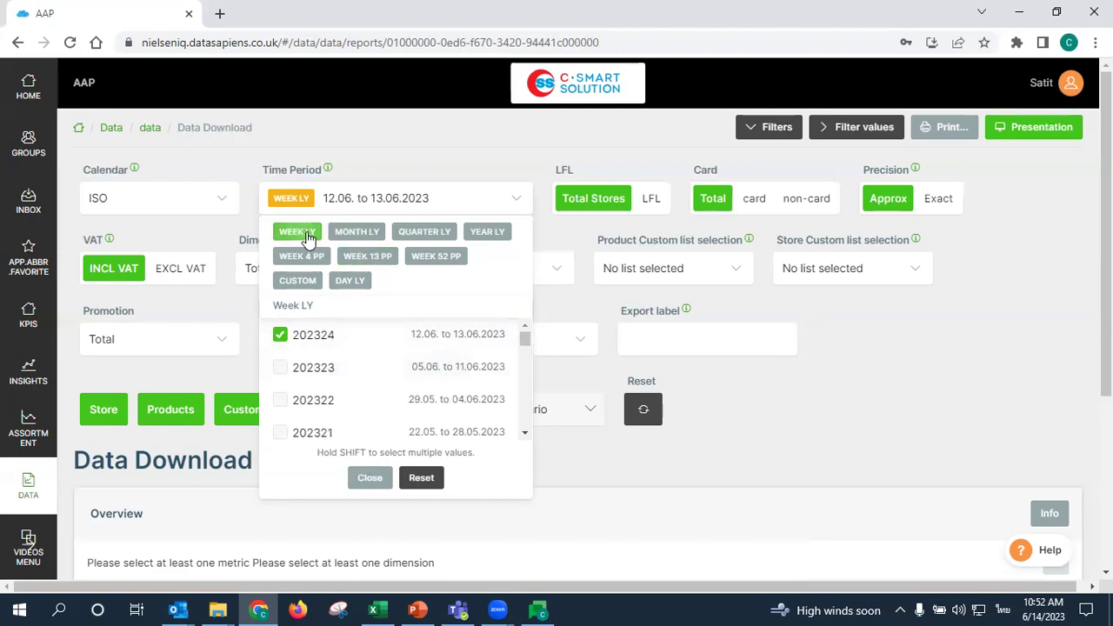
View the quarterly and yearly period types, and browse the Month LY entries back to early 2023
left_click(357, 232)
left_click(424, 231)
left_click(487, 232)
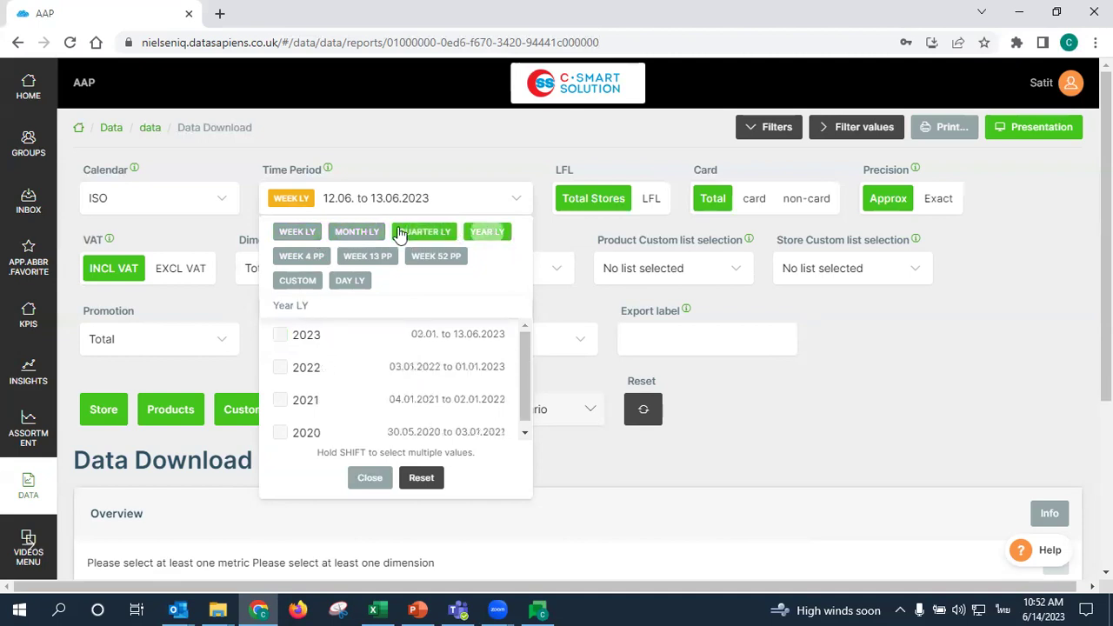
left_click(356, 231)
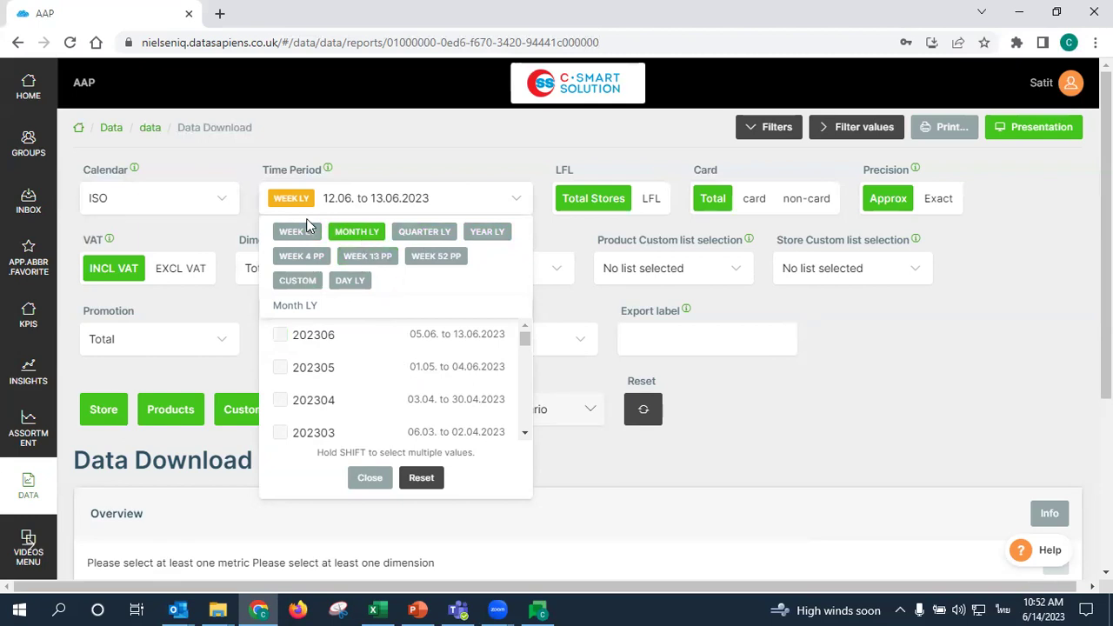
left_click(525, 433)
left_click(525, 433)
left_click(525, 433)
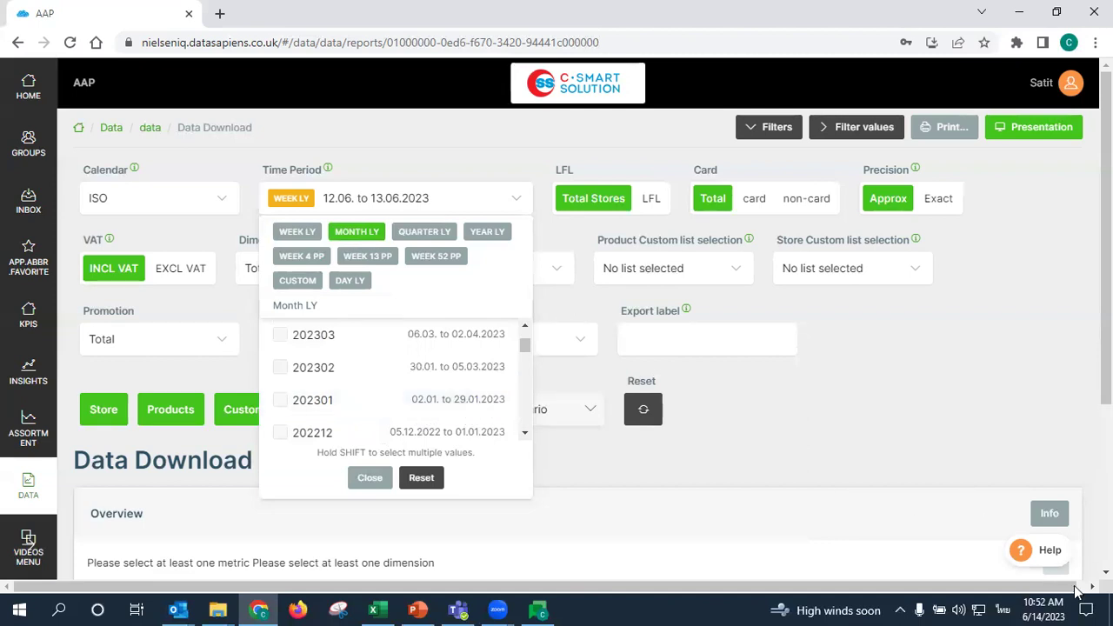
Examine the weeks of January 2023 in the Windows calendar
left_click(1055, 606)
left_click(1047, 114)
left_click(1047, 114)
left_click(1048, 114)
left_click(1047, 114)
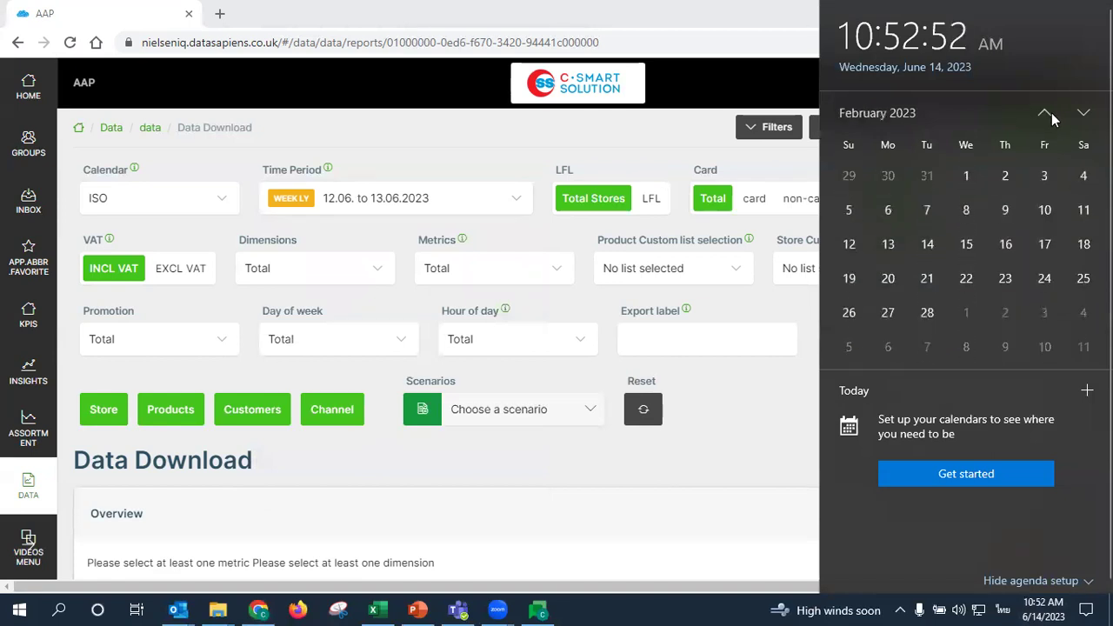
left_click(1051, 117)
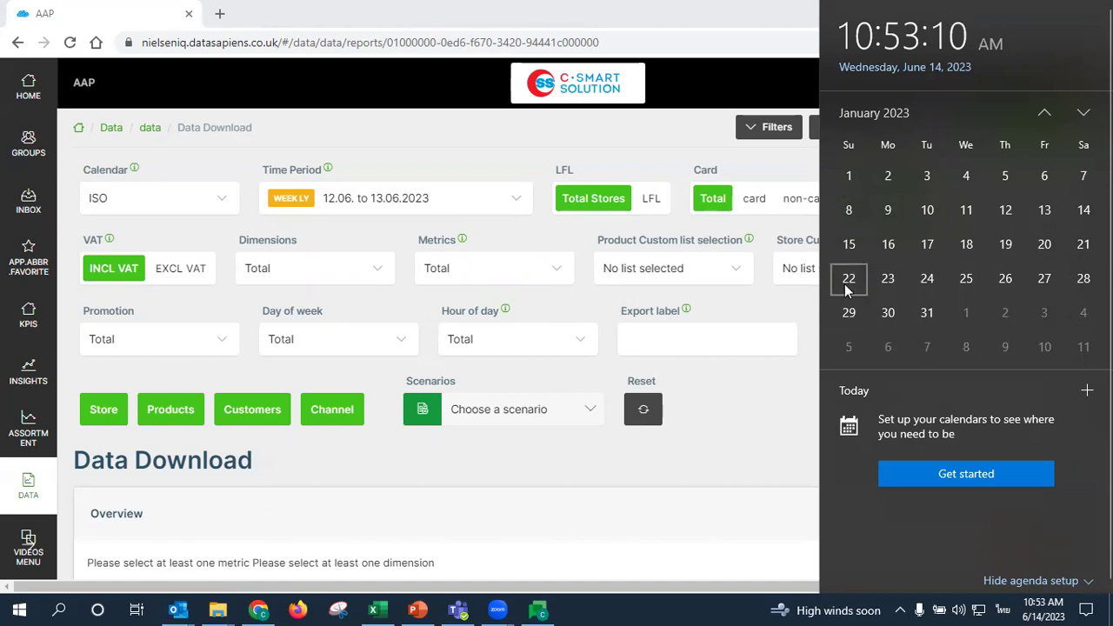
Reopen the Time Period filter and review the date ranges under Month LY, Quarter LY and Year LY
left_click(417, 205)
left_click(353, 231)
scroll(383, 380, "down", 2)
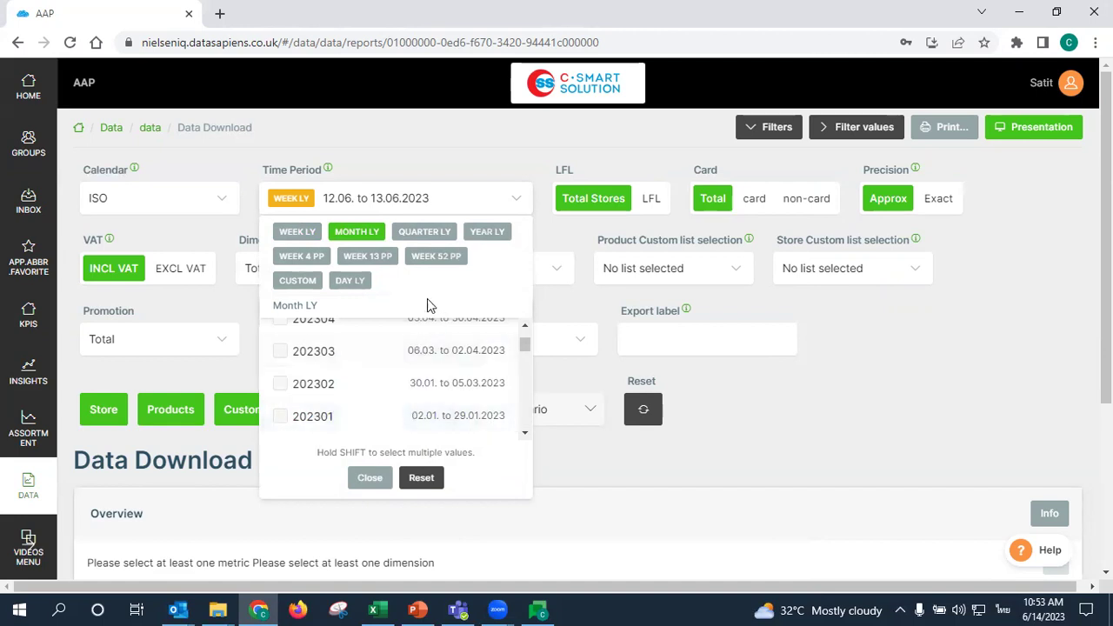
left_click(438, 233)
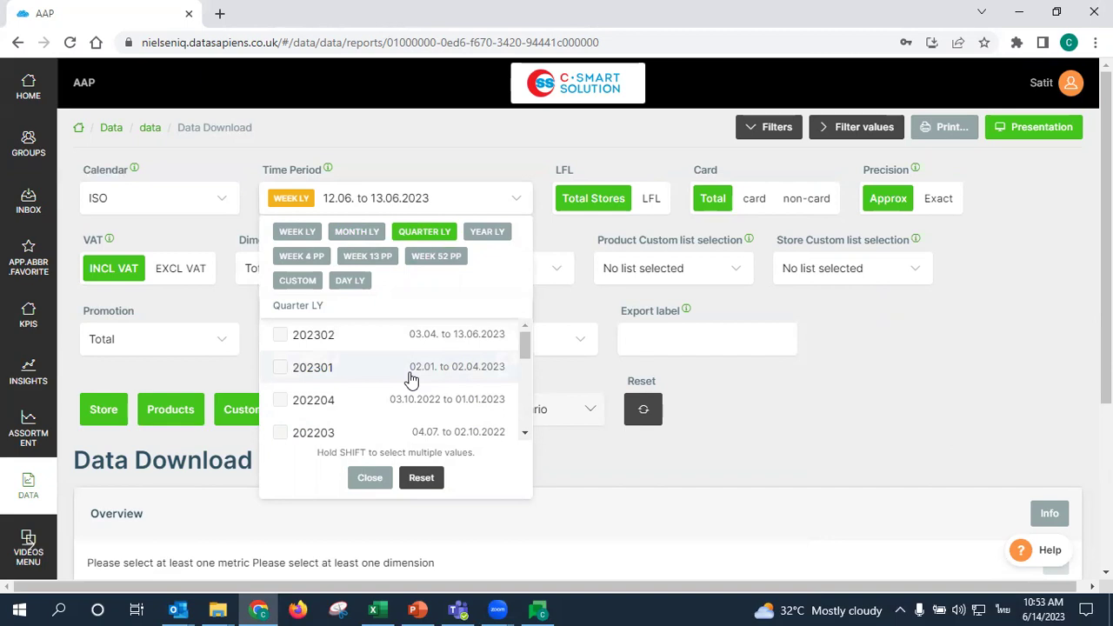
left_click(491, 240)
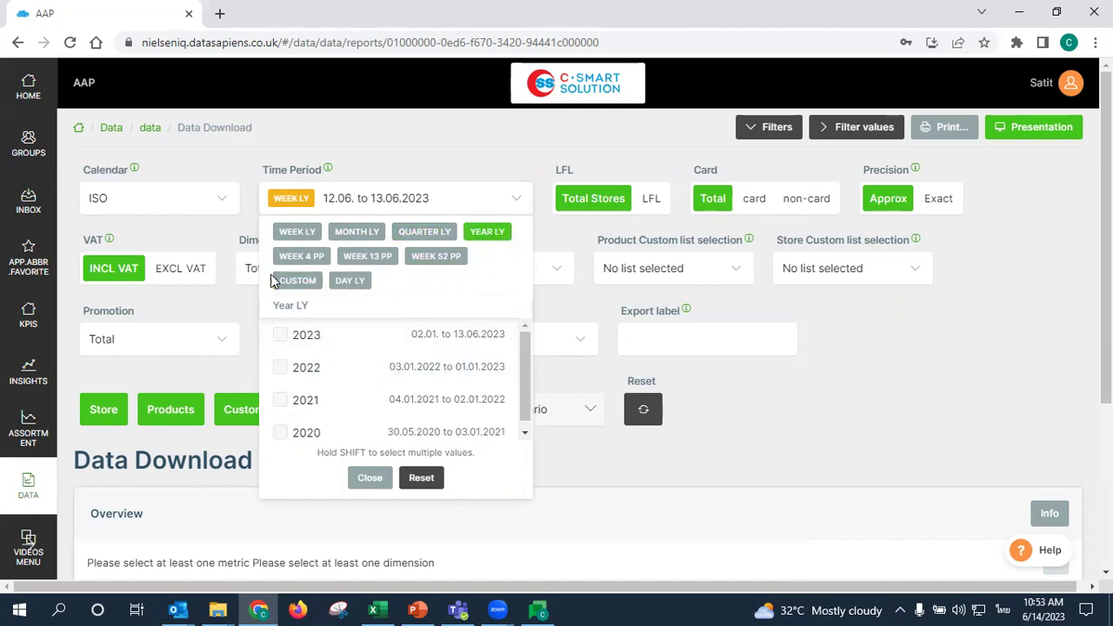
left_click(304, 261)
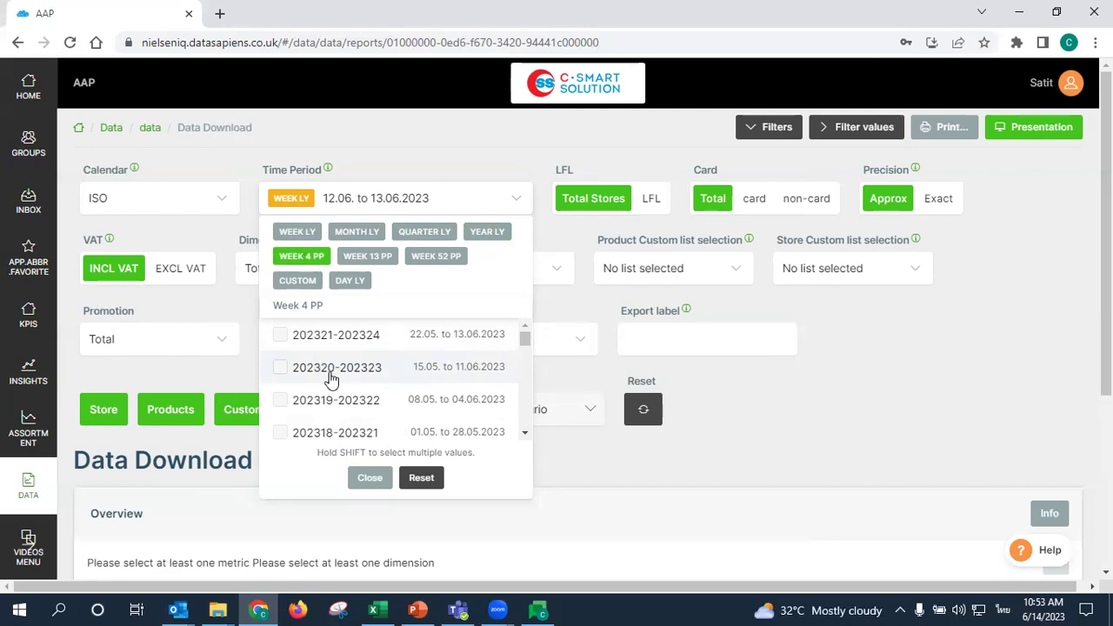
left_click(331, 380)
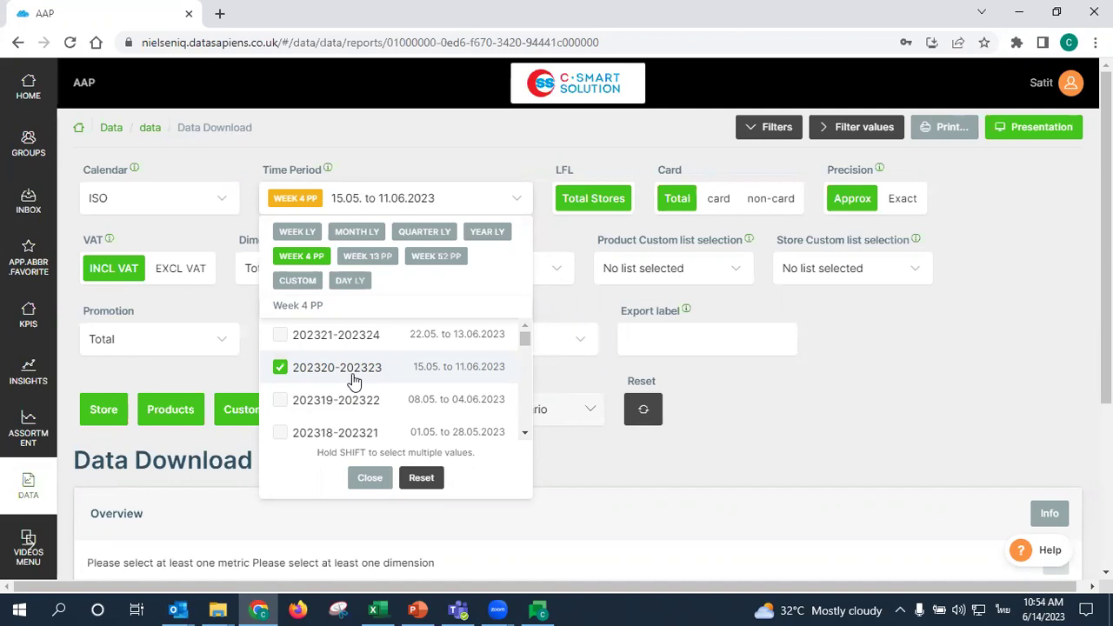
left_click(373, 258)
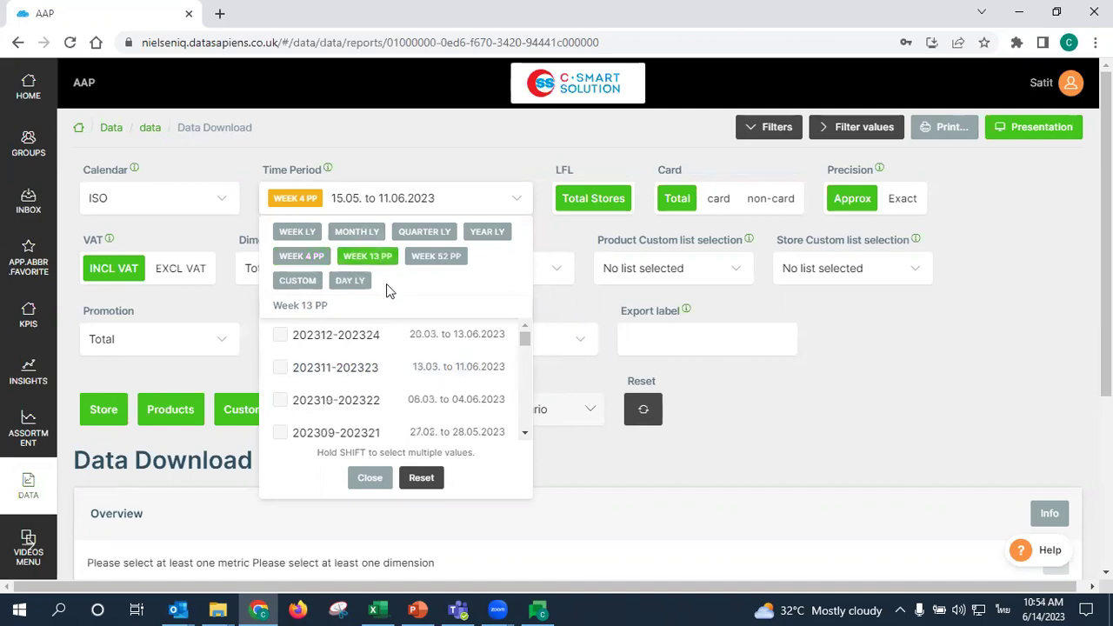
left_click(423, 259)
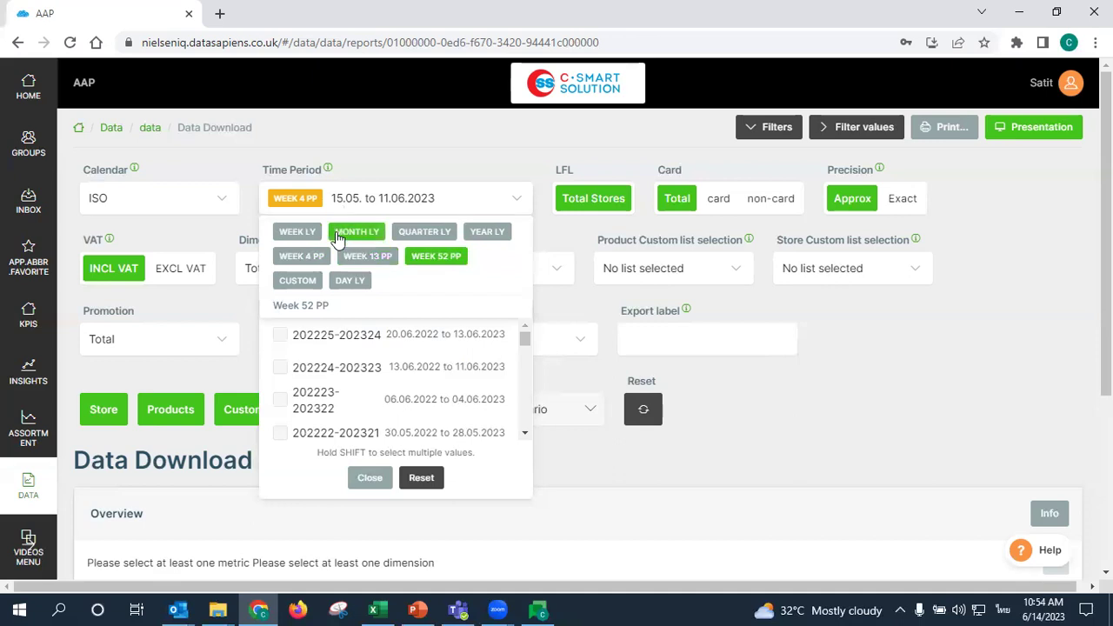
Examine the Custom period's actual and comparison date fields and close the Time Period filter without applying them
left_click(311, 282)
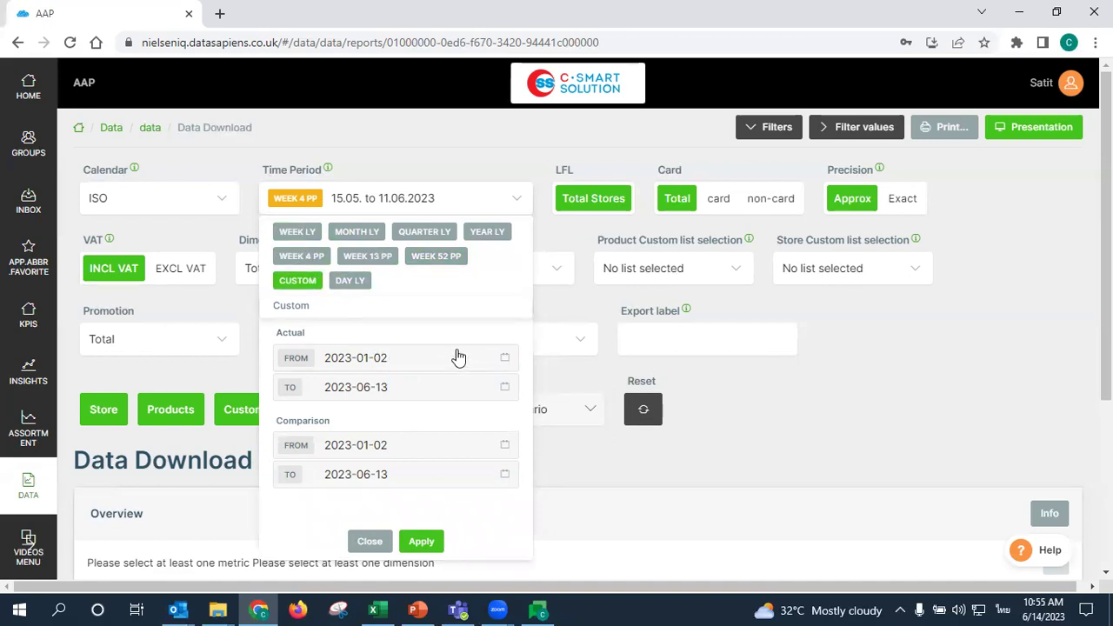
left_click(300, 233)
left_click(447, 358)
left_click(418, 395)
left_click(418, 397)
left_click(421, 401)
left_click(399, 452)
left_click(399, 454)
left_click(415, 485)
left_click(415, 481)
left_click(505, 195)
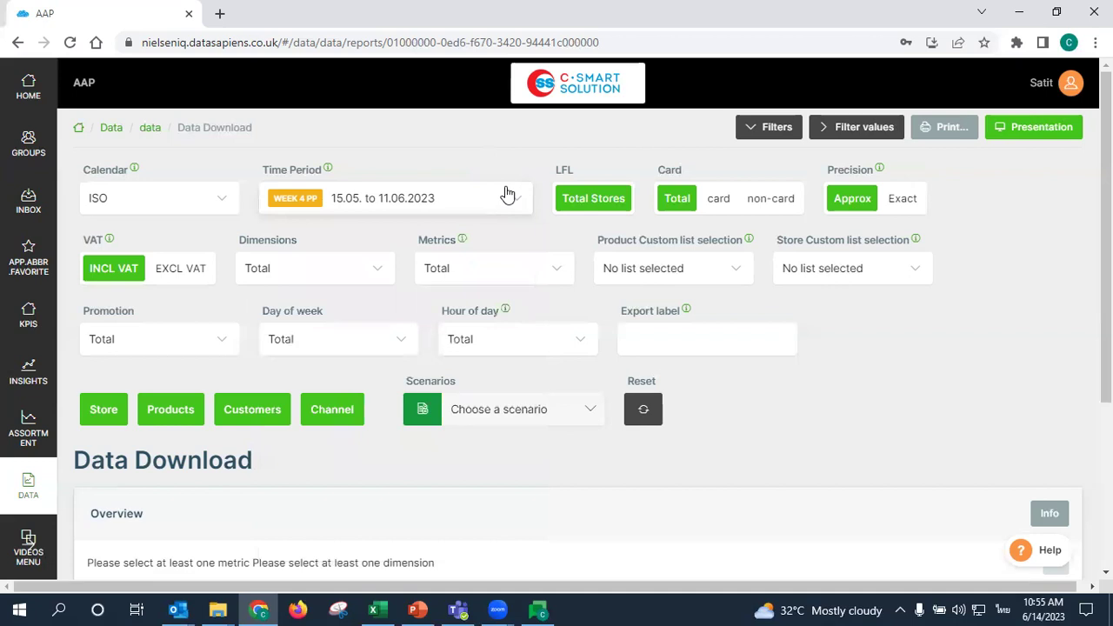
Set the Calendar filter to Gregorian
left_click(207, 198)
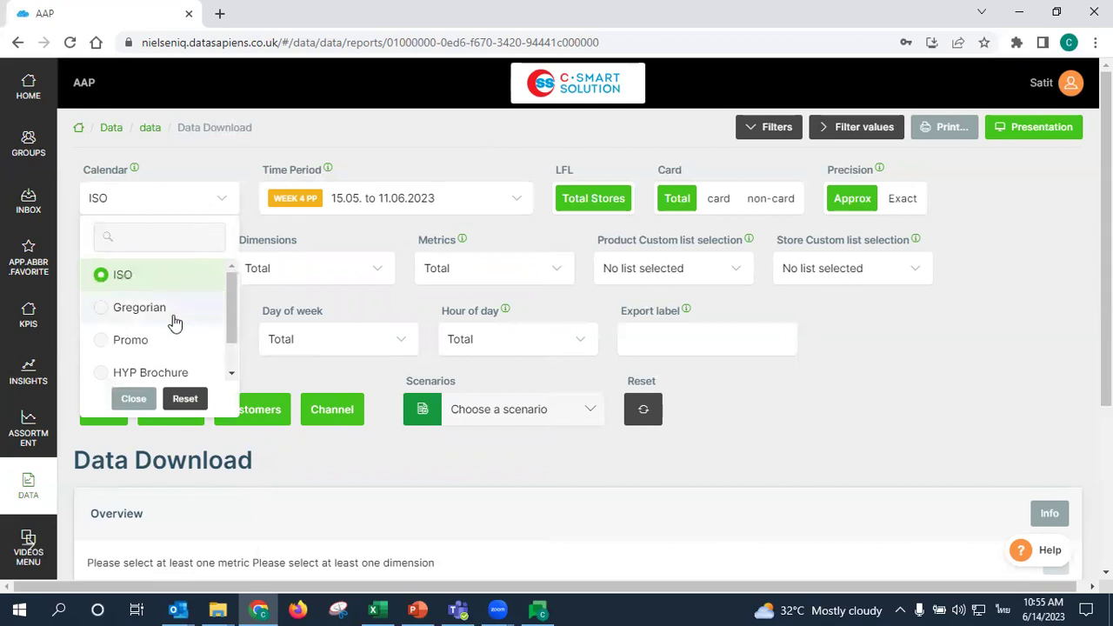
left_click(167, 310)
left_click(223, 207)
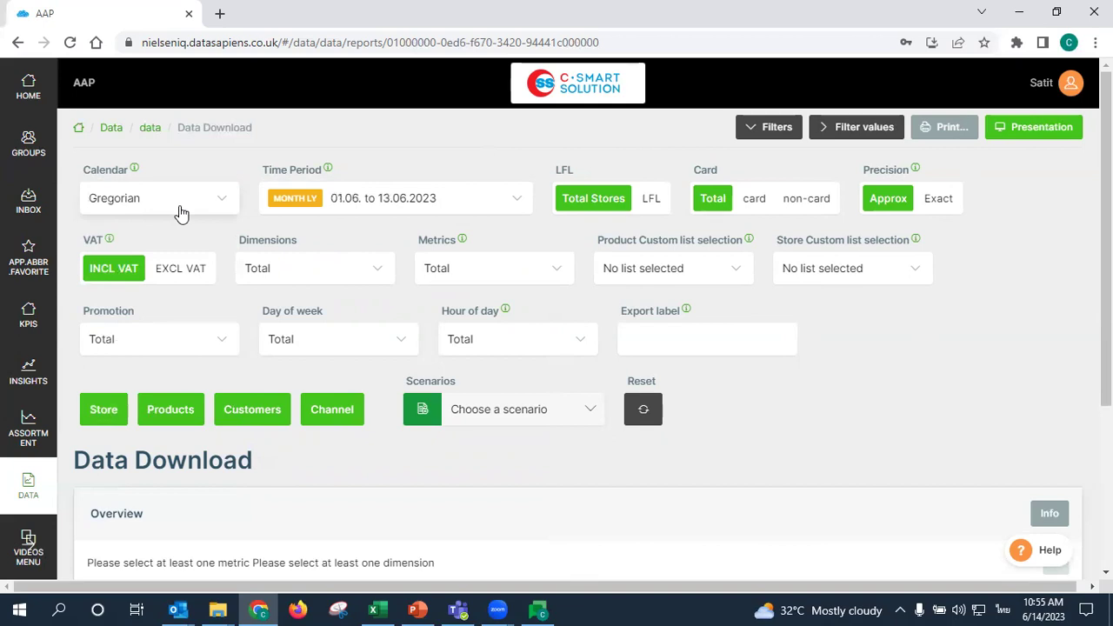
Check today's date in the system calendar and review the date ranges listed under Month LY in the Time Period filter
left_click(1042, 609)
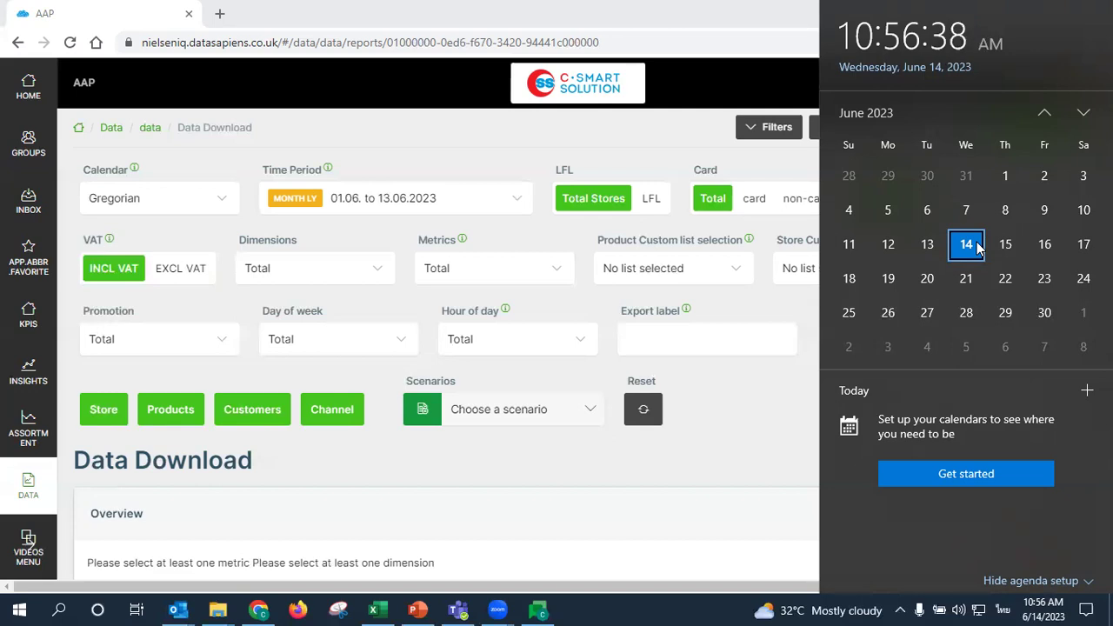
left_click(470, 207)
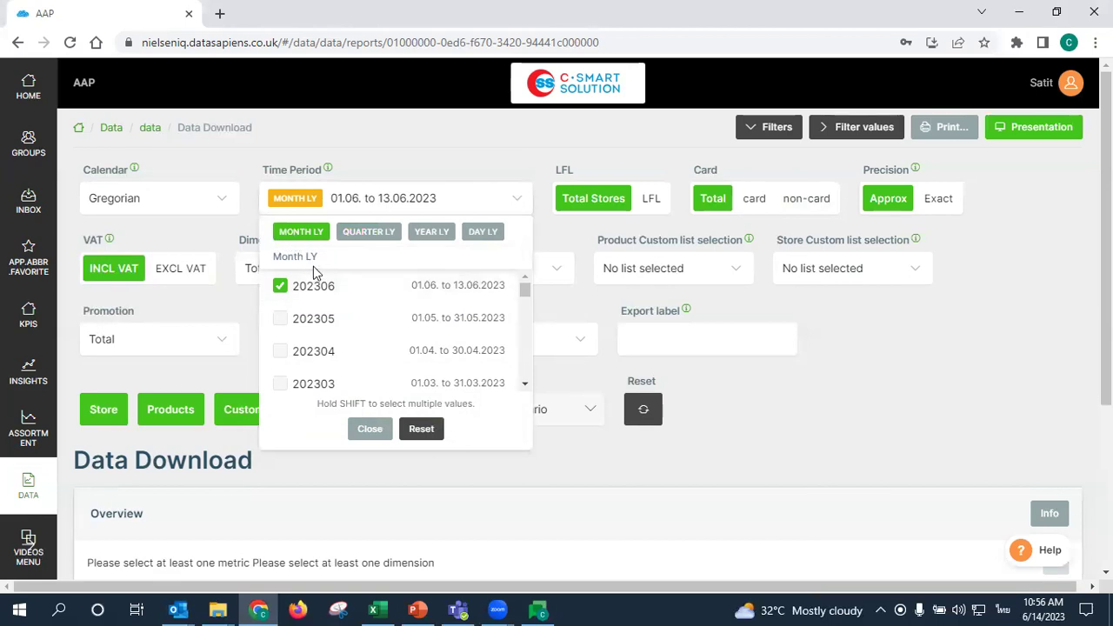
left_click(526, 385)
left_click(526, 385)
left_click(526, 385)
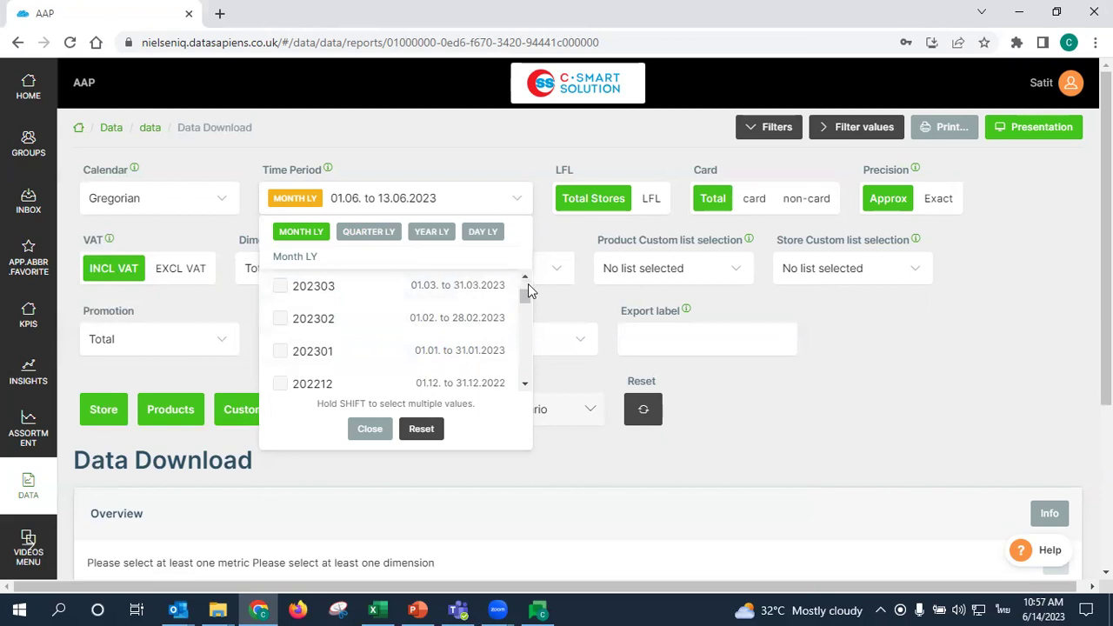
left_click_drag(530, 300, 521, 280)
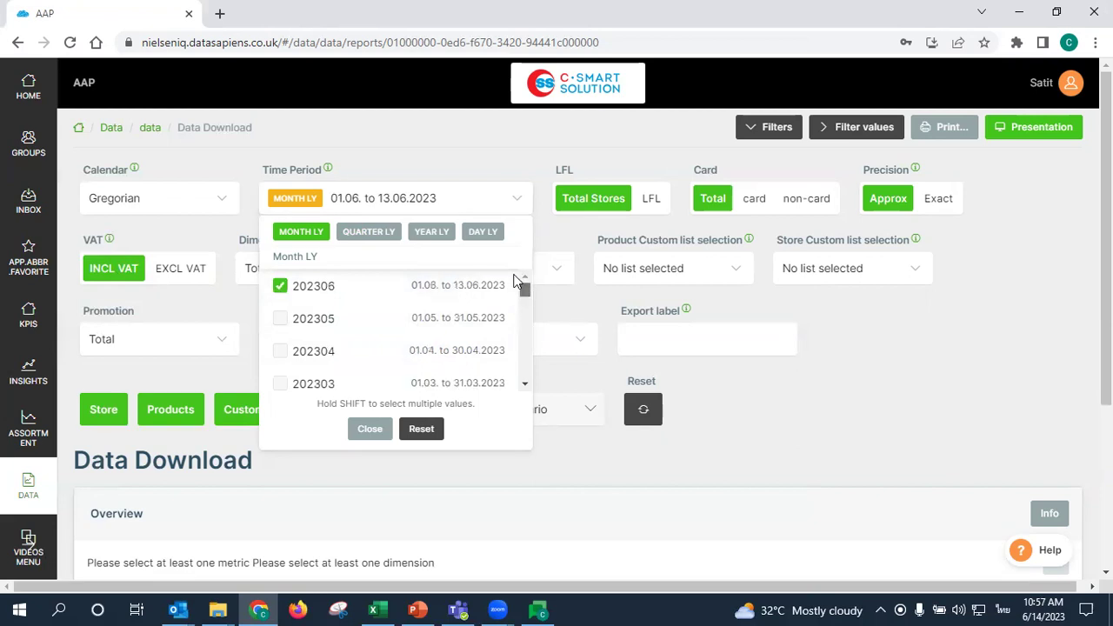
Compare the Quarter LY and Year LY period lists, return to Month LY and close the Time Period filter
left_click(367, 233)
left_click(428, 235)
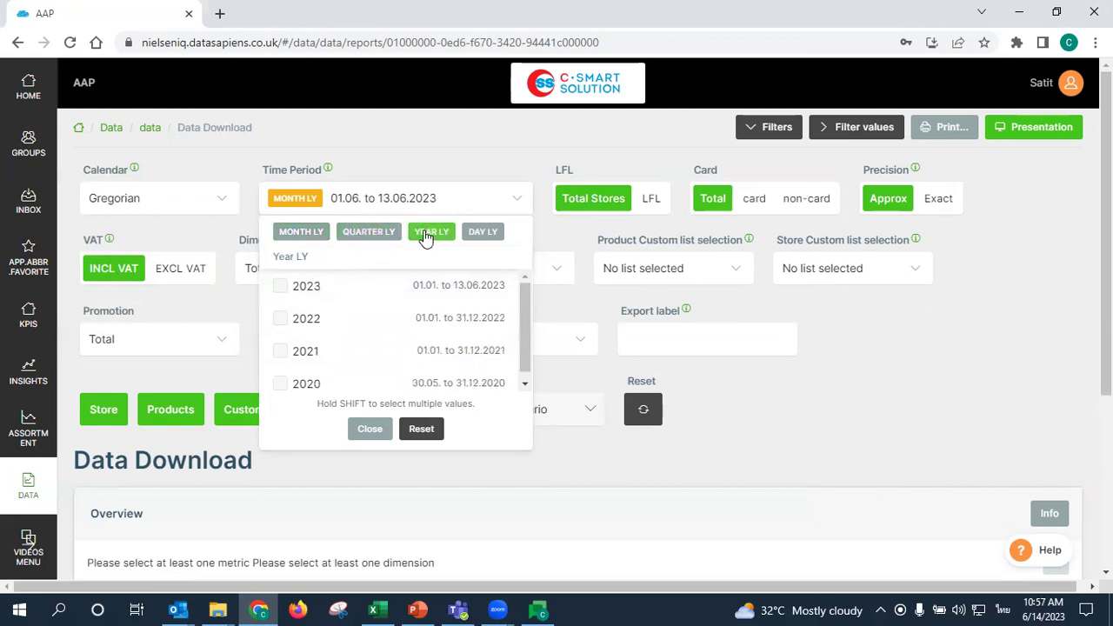
left_click(374, 242)
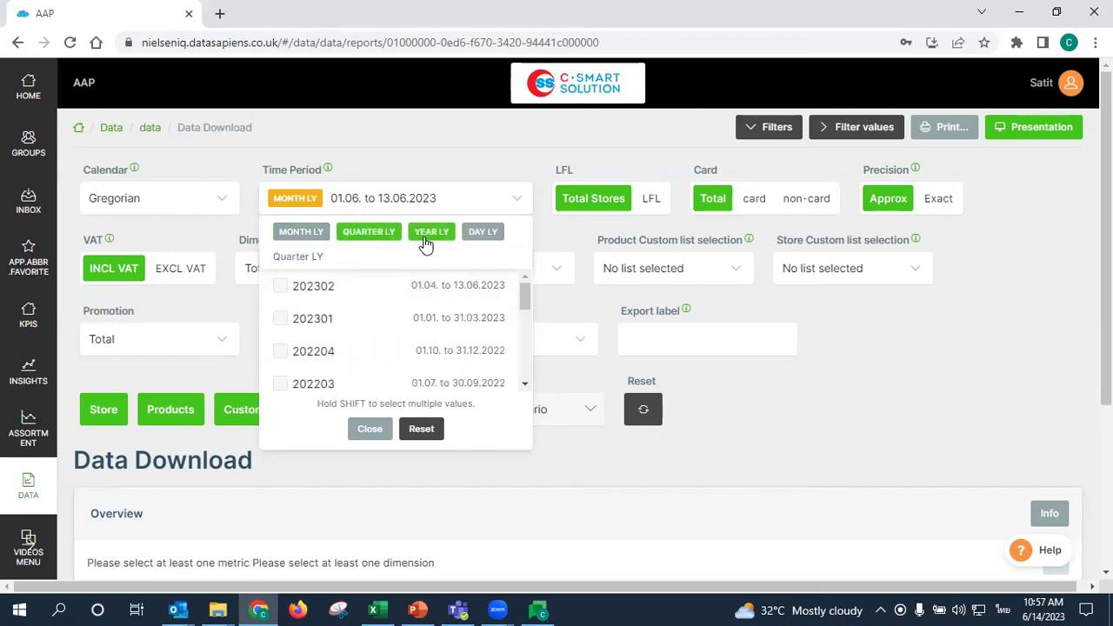
left_click(426, 241)
left_click(368, 244)
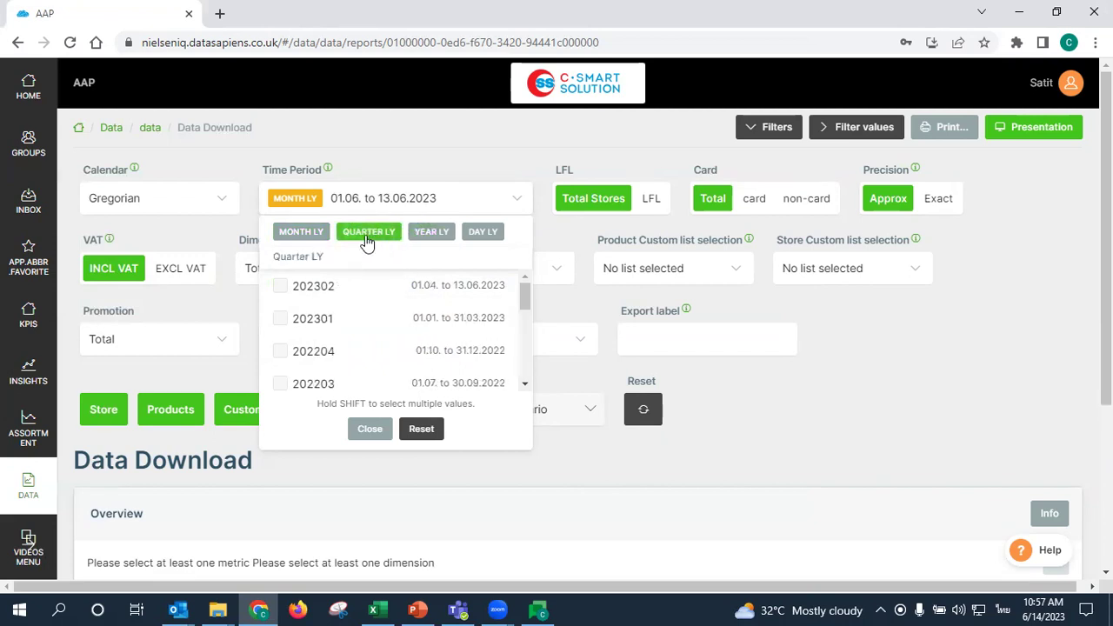
left_click(321, 237)
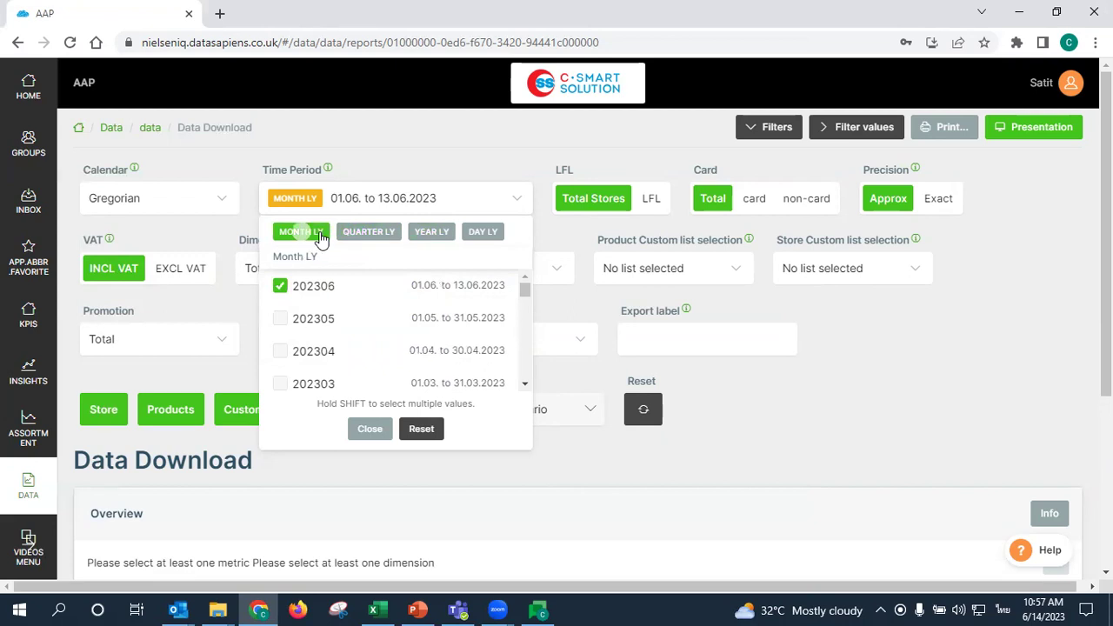
left_click(329, 198)
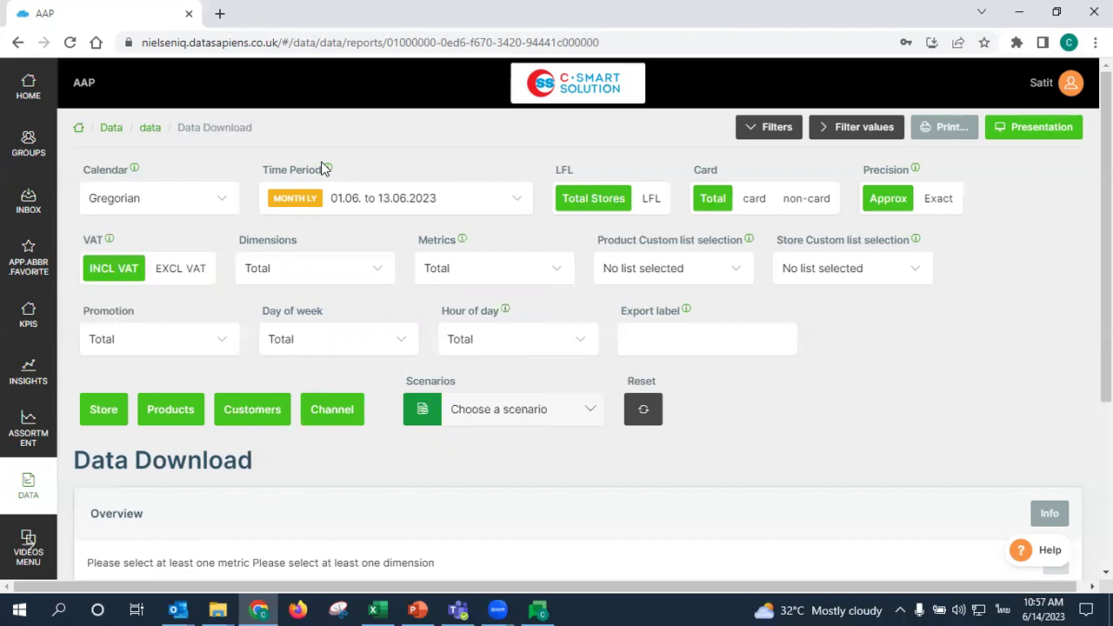
Set the Calendar filter to Promo and check its weekly date range against the system calendar
left_click(226, 204)
scroll(229, 323, "down", 1)
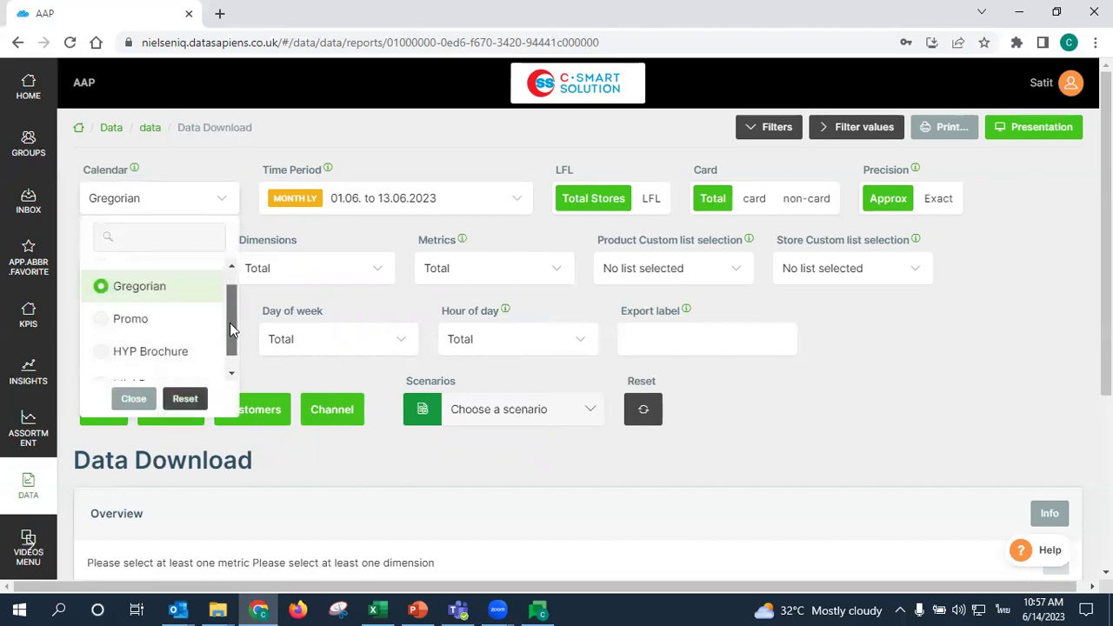
scroll(229, 323, "down", 1)
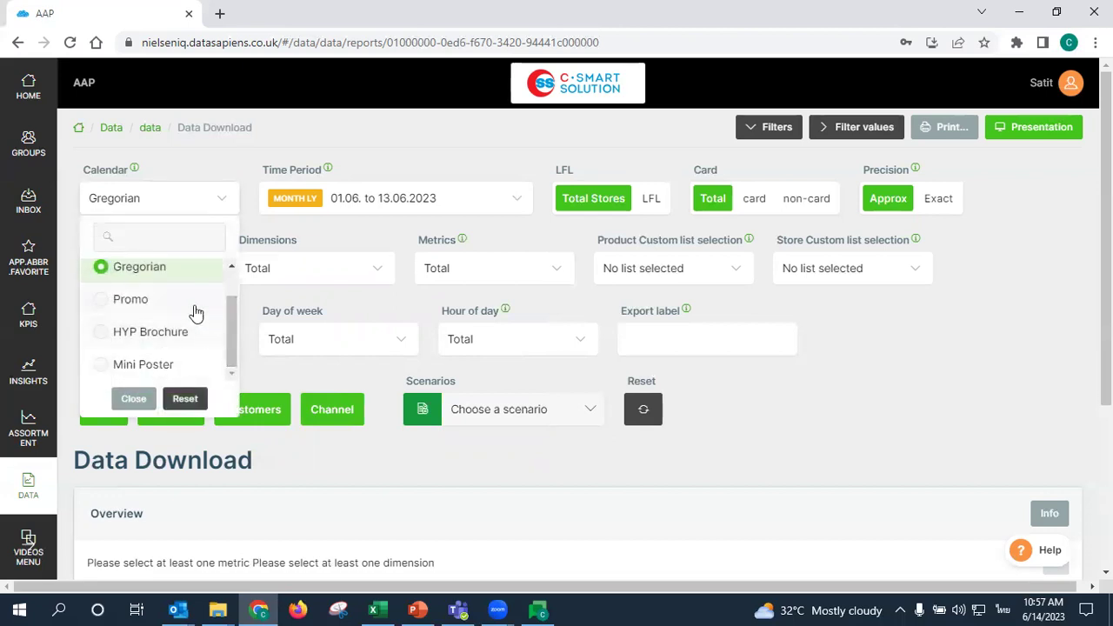
left_click(137, 306)
left_click(192, 196)
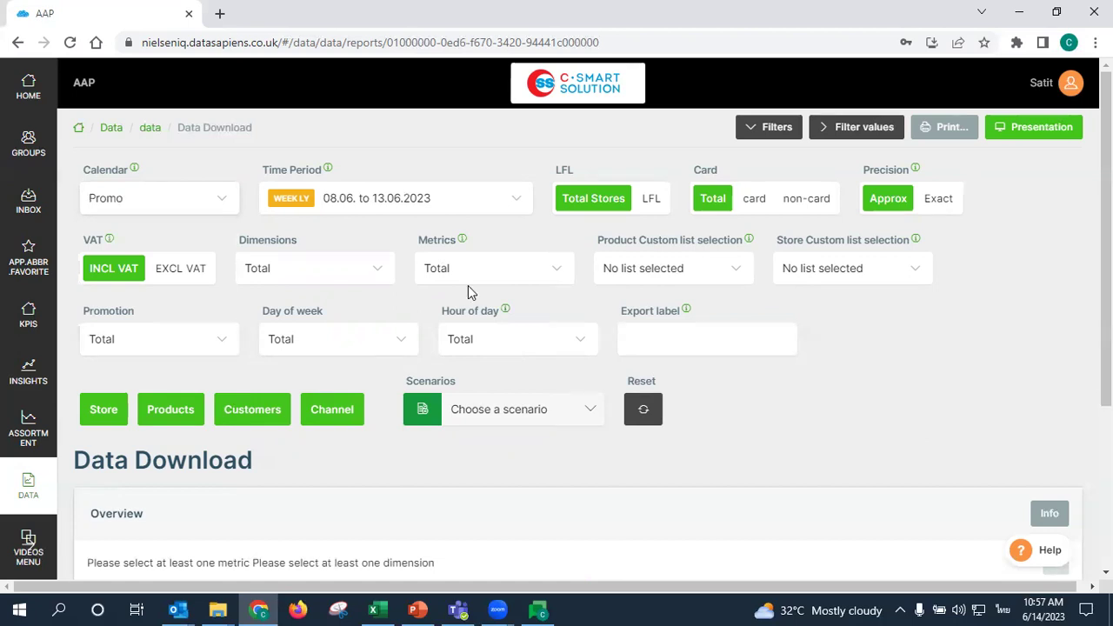
key("super+alt+d")
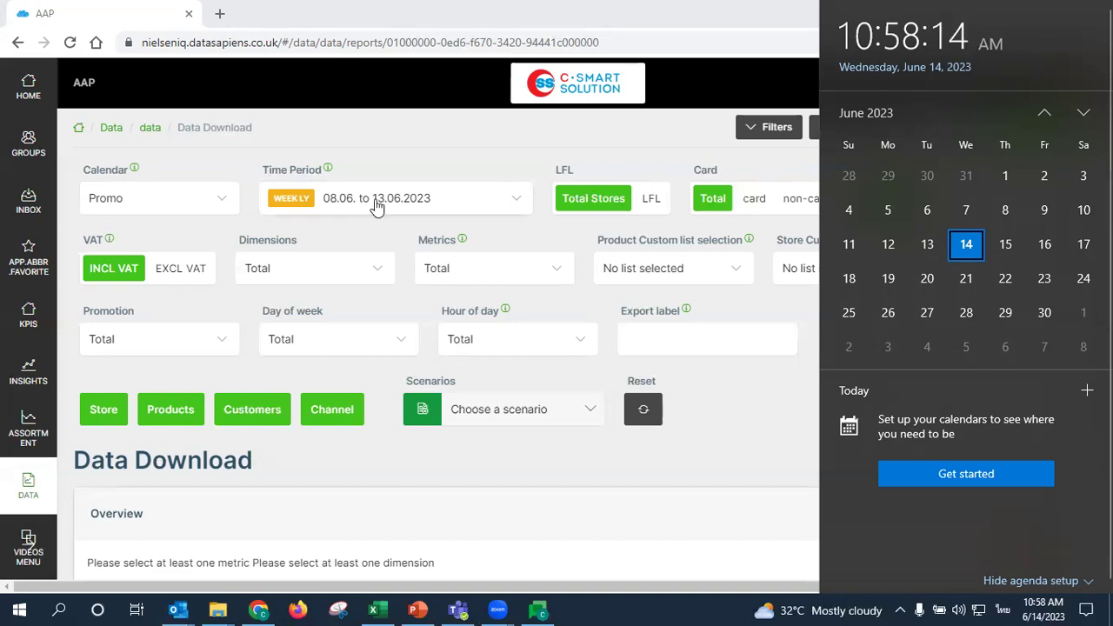
left_click(291, 146)
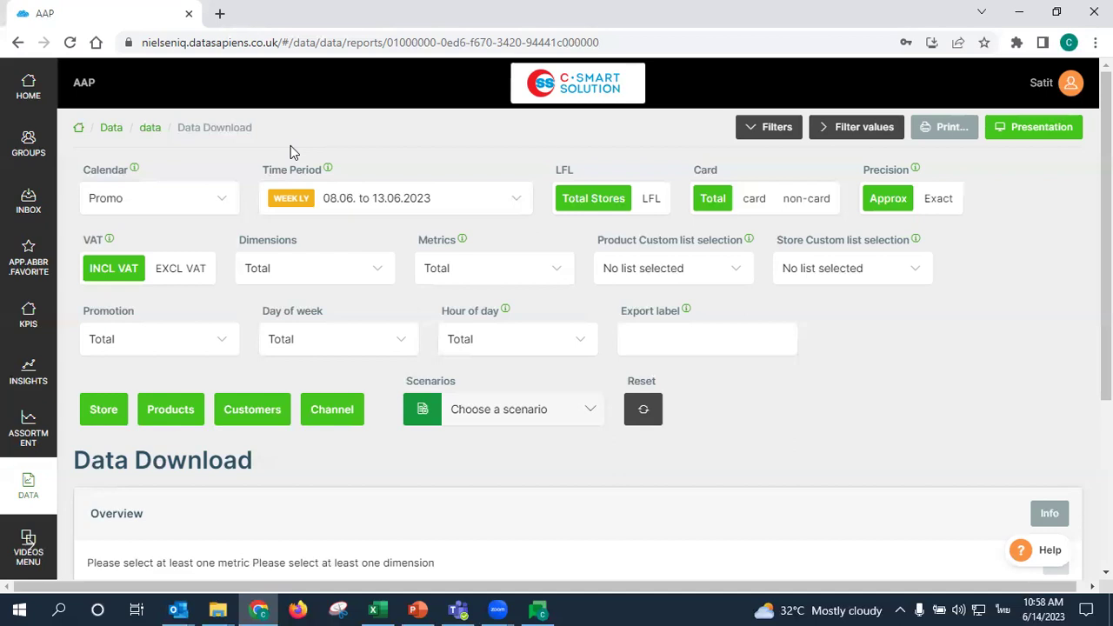
Alternate the Calendar filter between HYP Brochure and Mini Poster, finishing with HYP Brochure selected
left_click(219, 202)
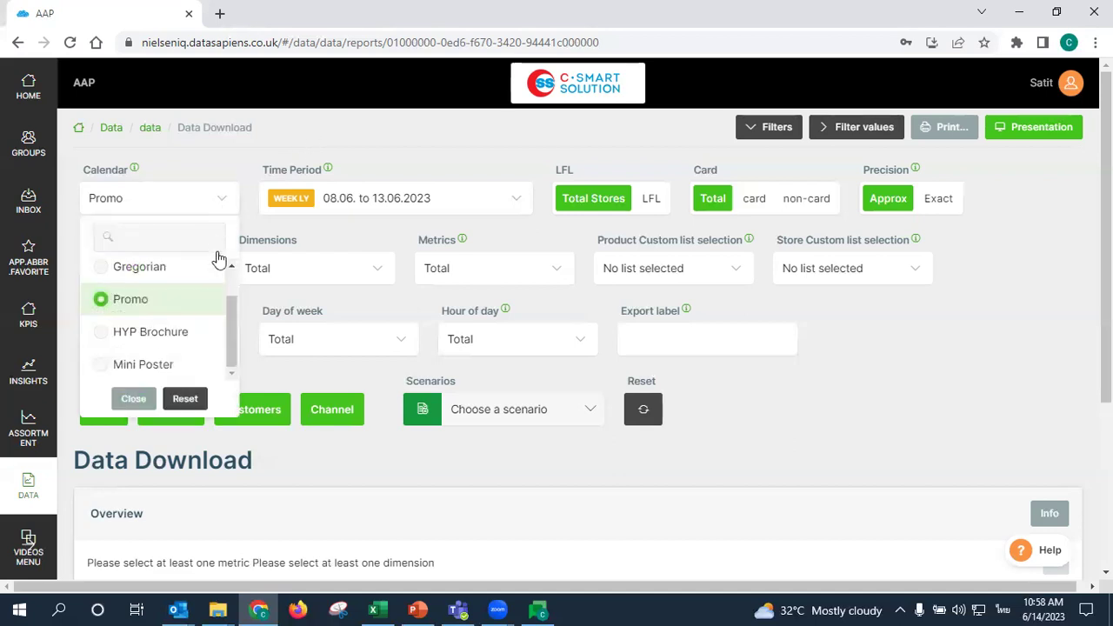
left_click(176, 345)
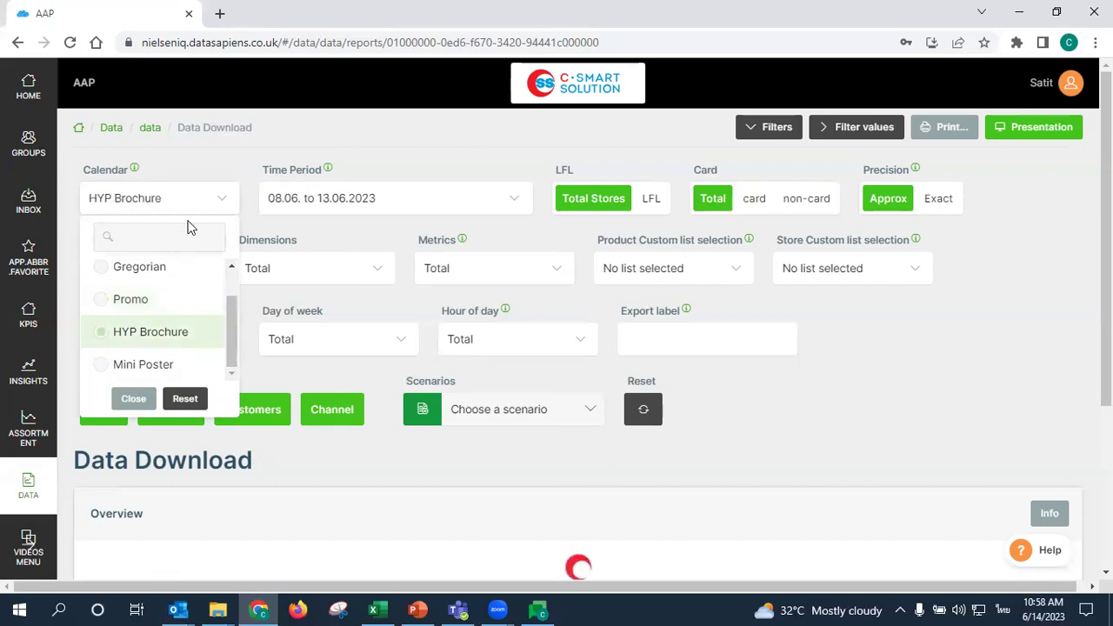
left_click(144, 365)
left_click(167, 333)
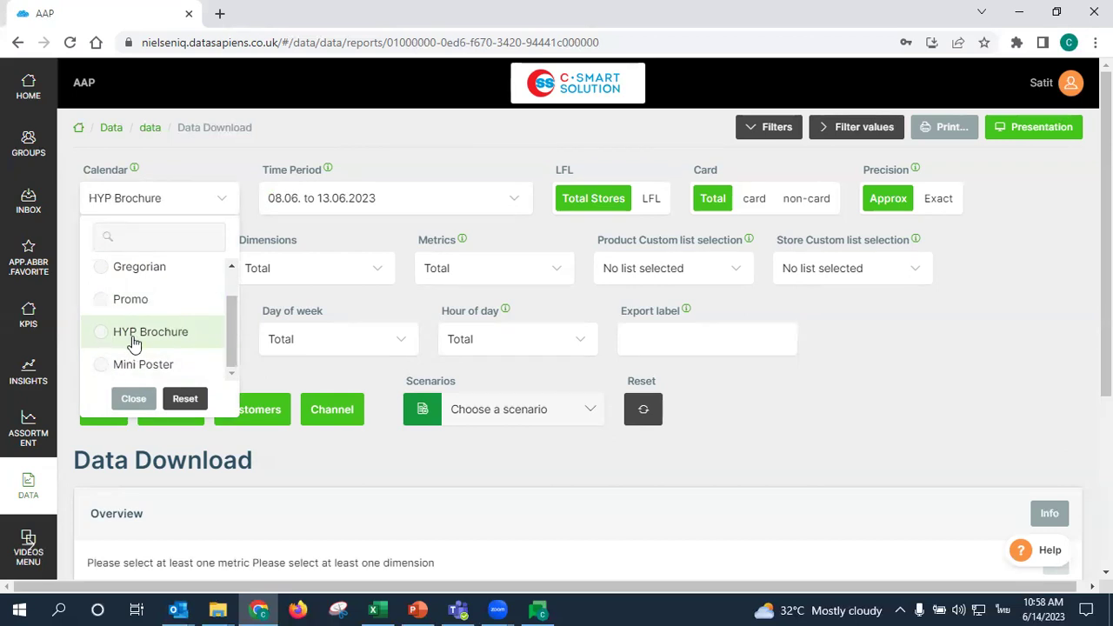
left_click(156, 367)
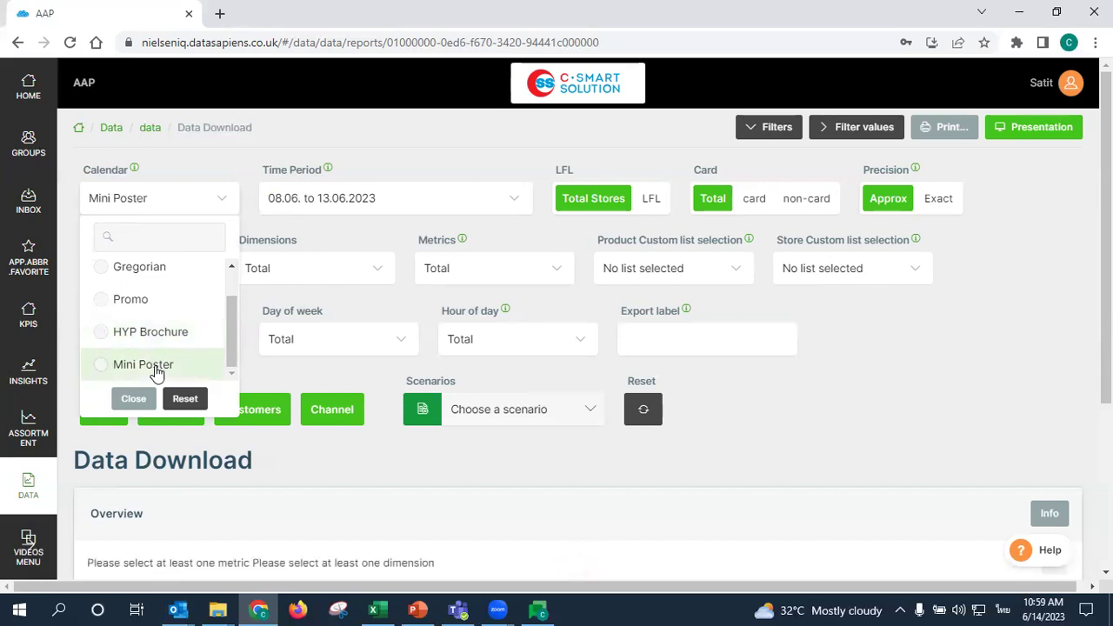
left_click(180, 332)
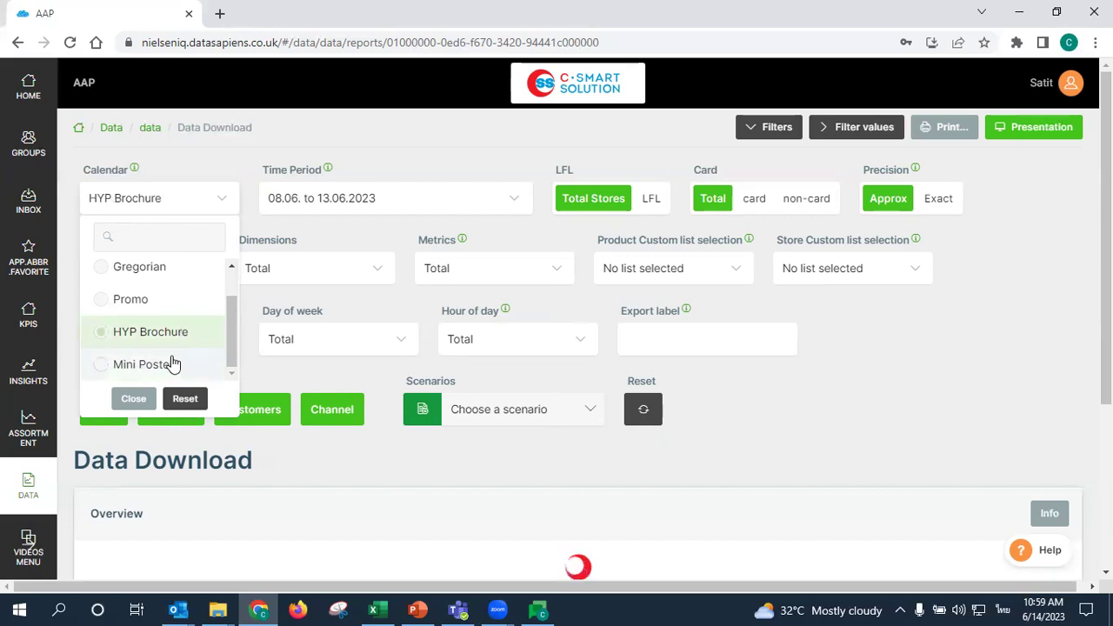
left_click(171, 363)
left_click(177, 343)
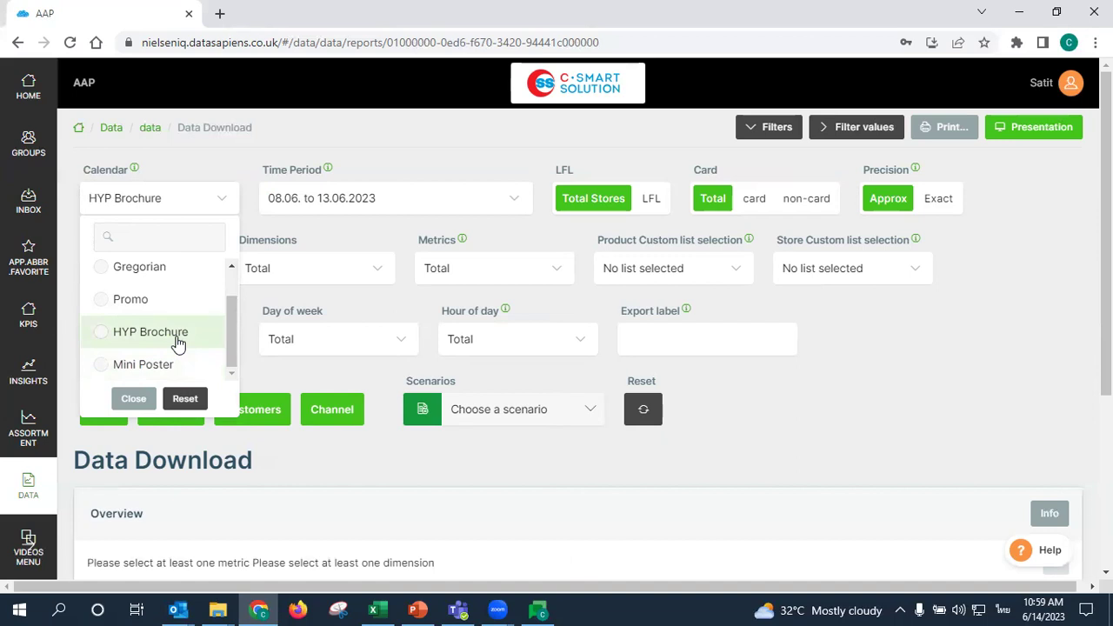
Review the HYP Brochure periods and their date ranges in the Time Period filter, and close it
left_click(354, 202)
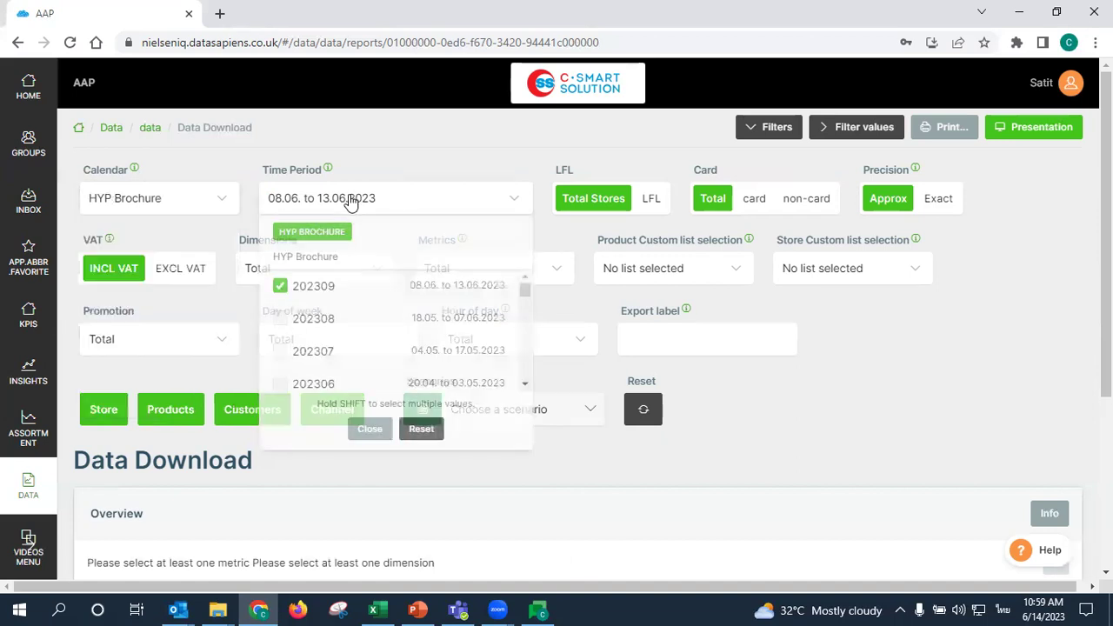
scroll(402, 313, "down", 2)
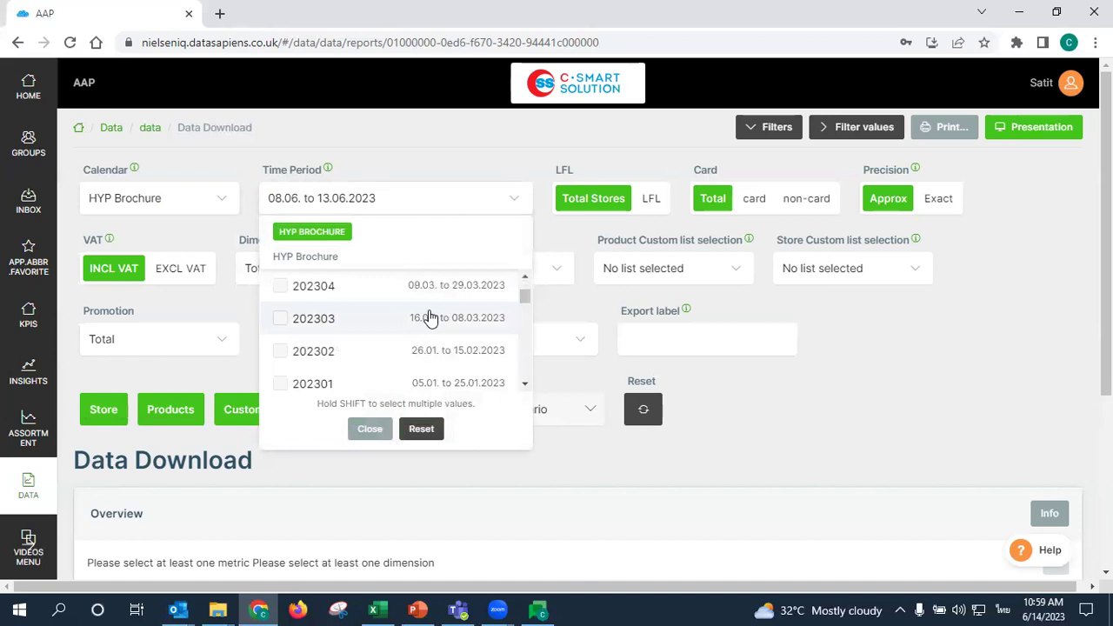
scroll(428, 318, "up", 2)
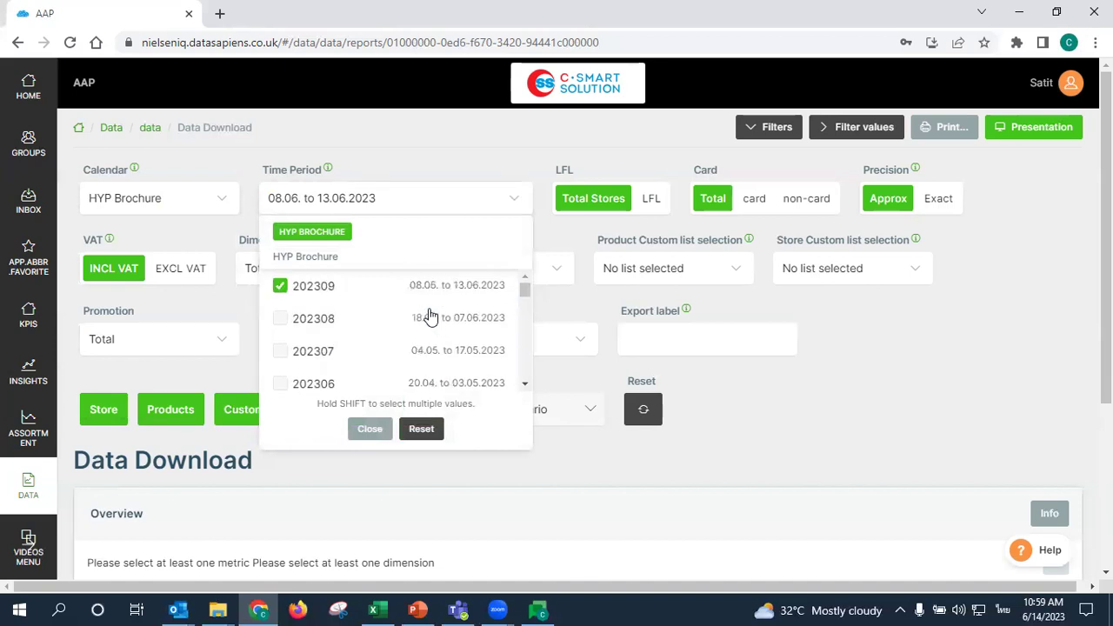
left_click(481, 200)
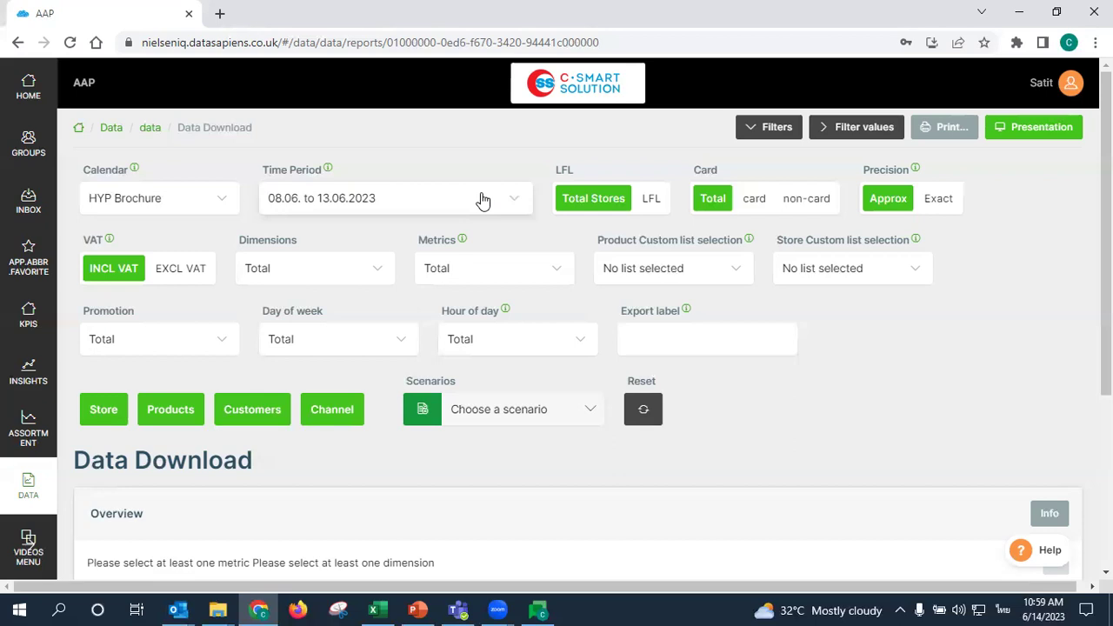
Switch the Calendar filter to Promo, open the Time Period filter, and set the calendar back to HYP Brochure
left_click(213, 196)
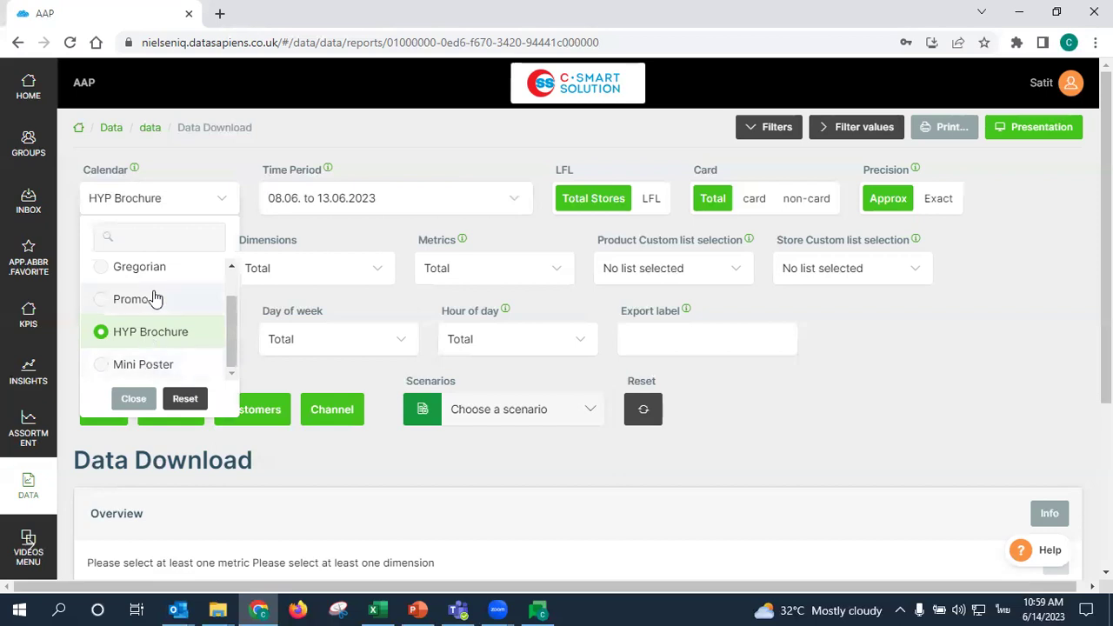
left_click(154, 299)
left_click(326, 202)
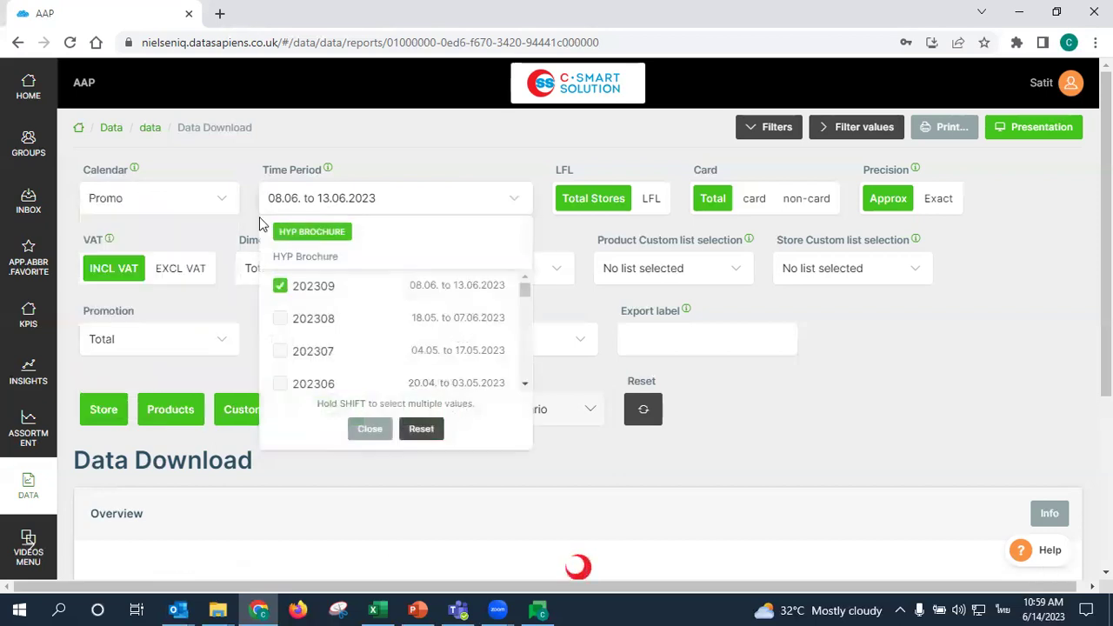
left_click(179, 209)
left_click(153, 333)
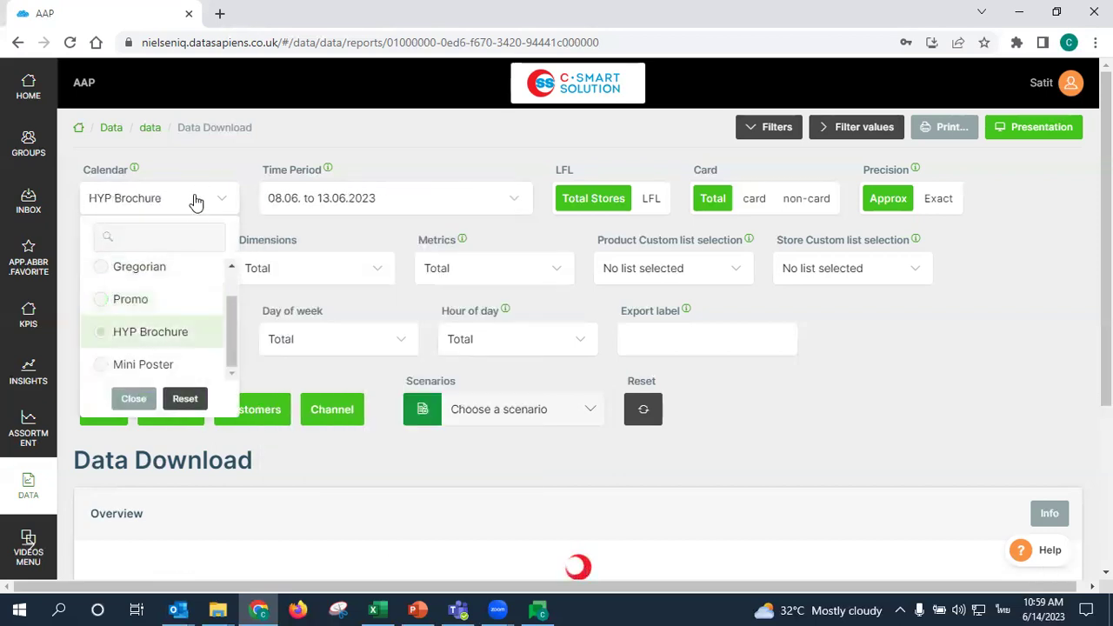
left_click(197, 202)
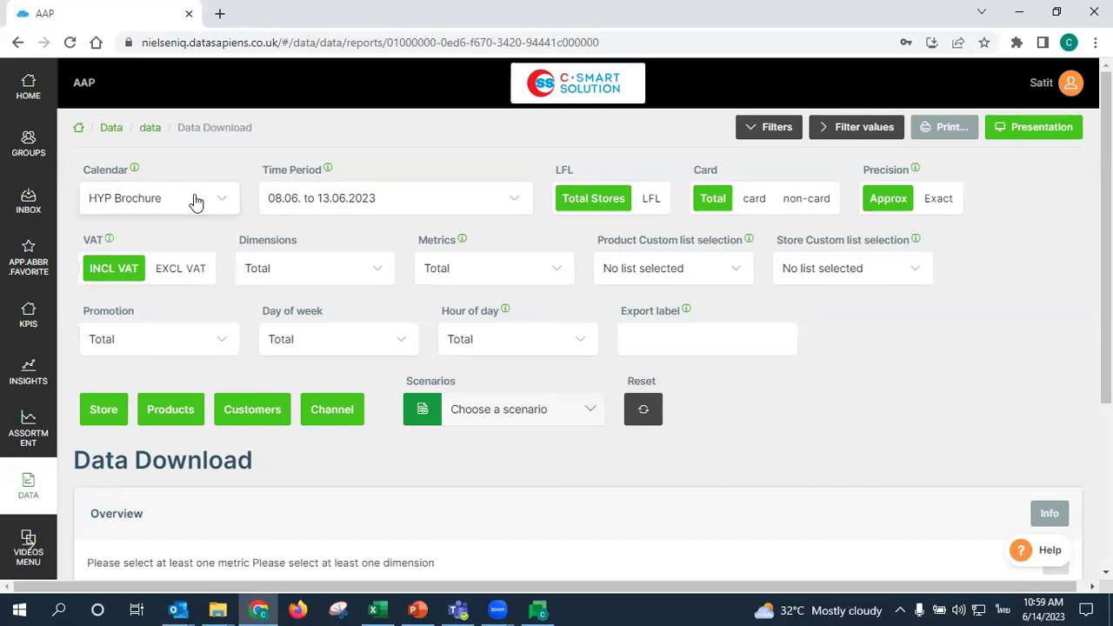
left_click(197, 202)
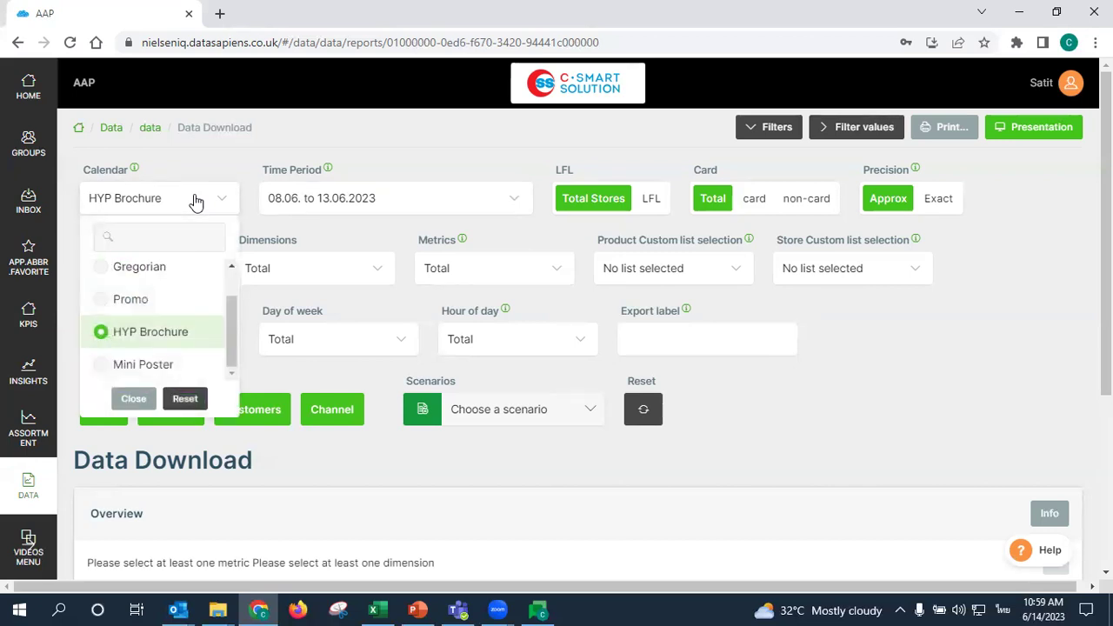
left_click(198, 200)
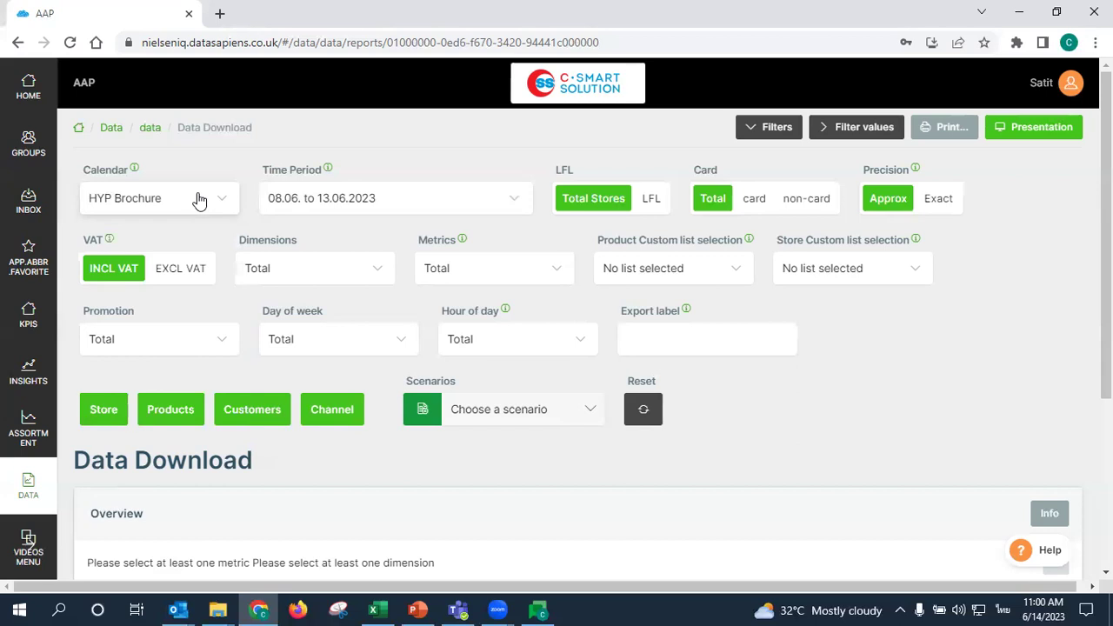
left_click(199, 201)
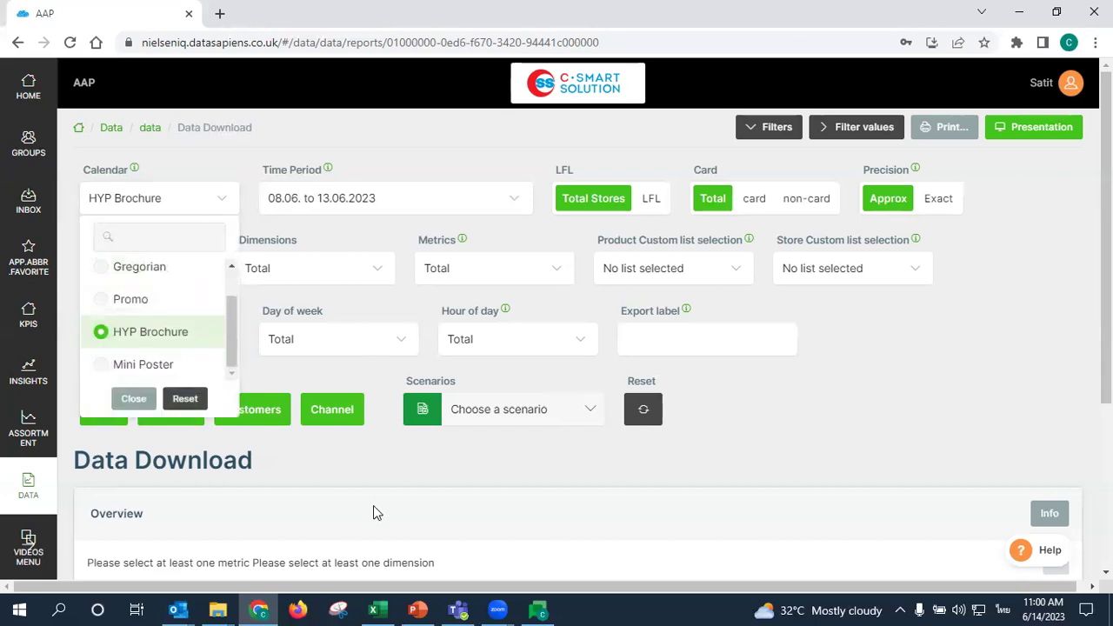
Switch to the PowerPoint training deck and examine the Questions slide's item on sales trend by month in Y2022
left_click(418, 610)
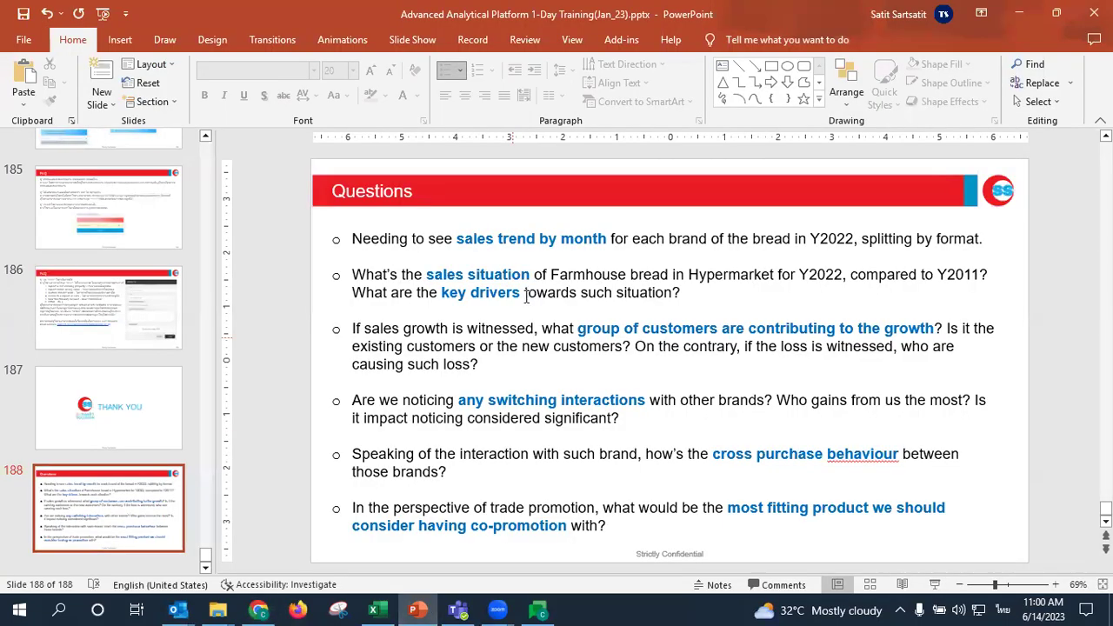
left_click(470, 239)
left_click_drag(494, 240, 606, 241)
left_click_drag(856, 240, 753, 242)
left_click(822, 242)
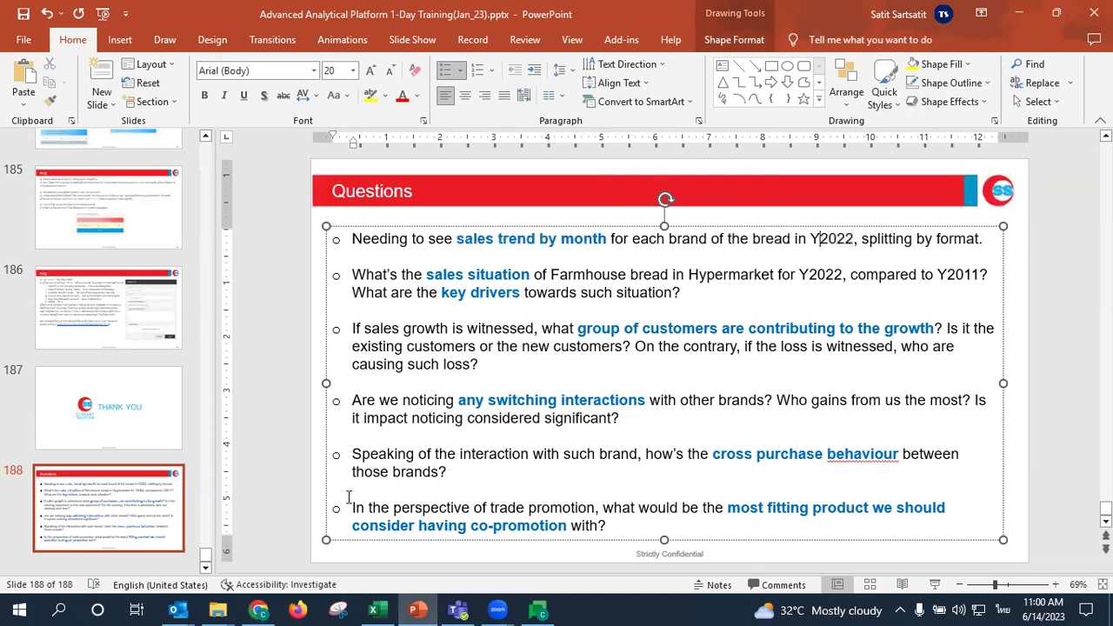
Switch to the AAP Data Download report in Chrome and set the Calendar filter to Gregorian
left_click(259, 610)
left_click(173, 209)
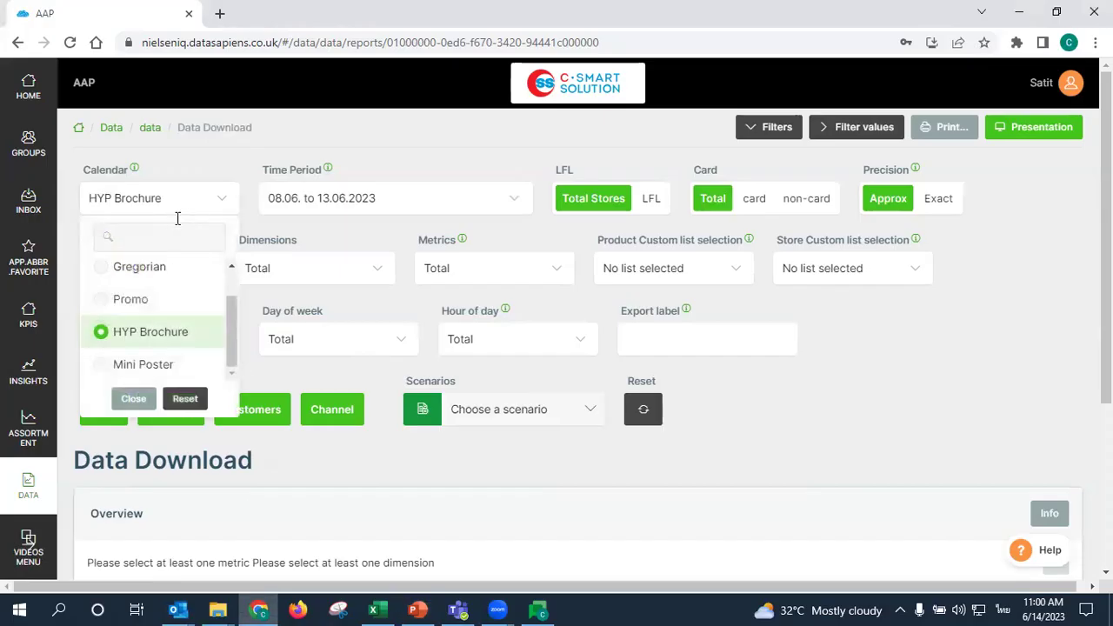
scroll(171, 313, "up", 1)
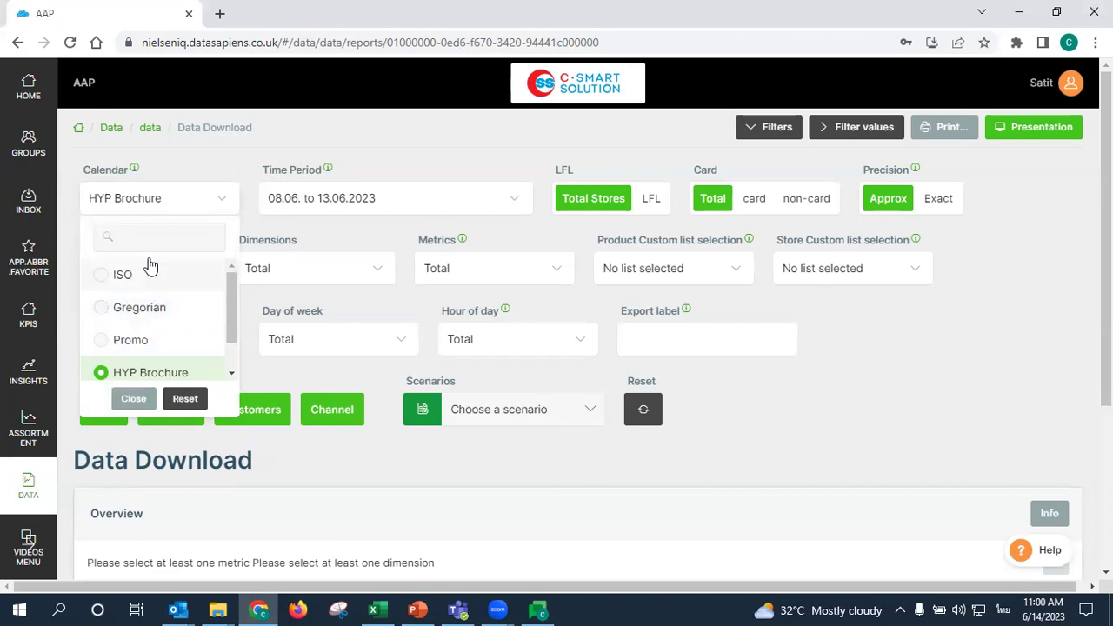
left_click(146, 309)
left_click(195, 212)
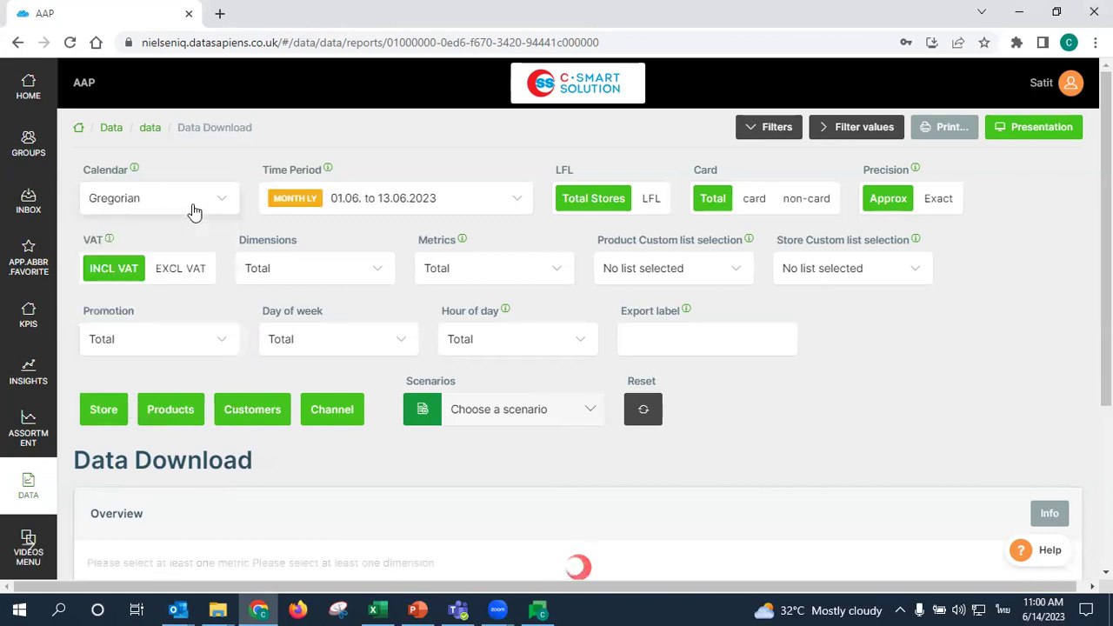
Set the Time Period filter to the yearly period 2022
left_click(331, 198)
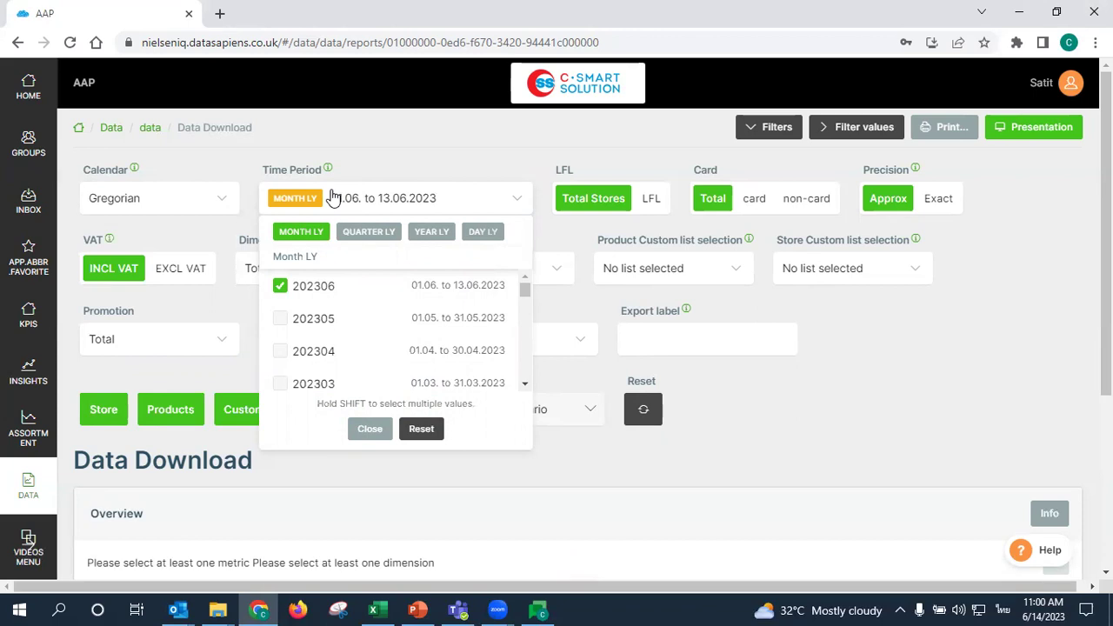
left_click(424, 233)
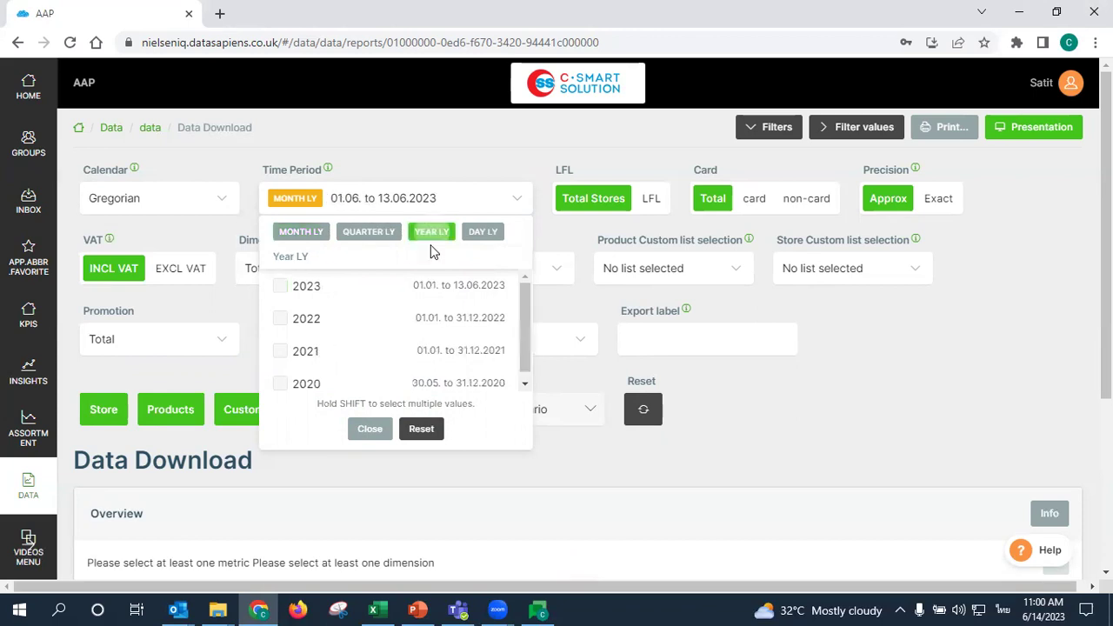
left_click(377, 320)
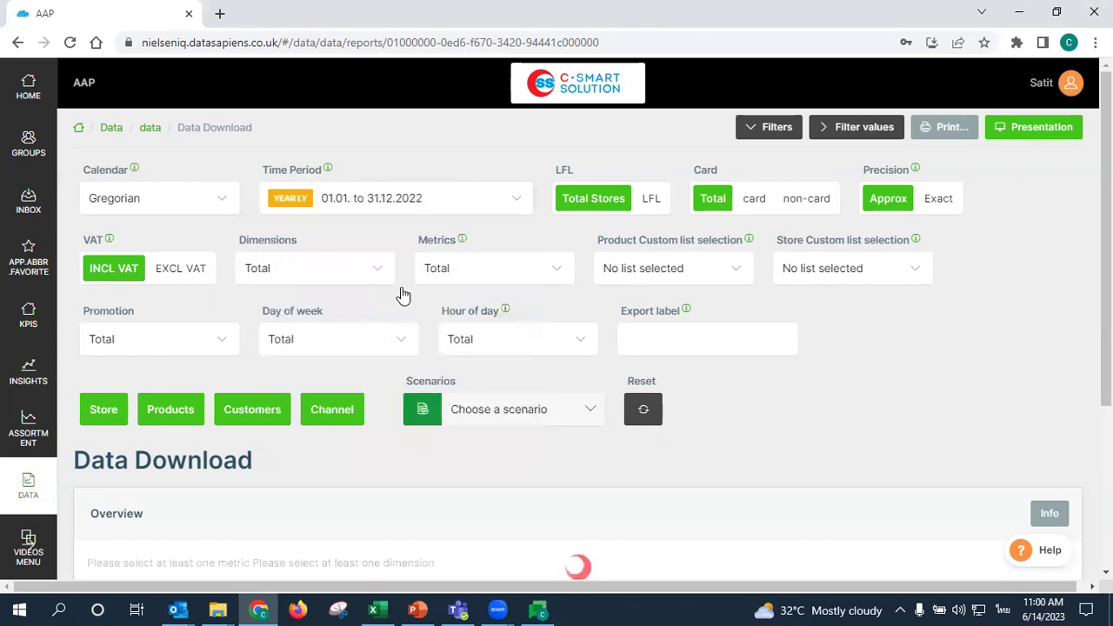
Change the Time Period filter to monthly periods and select 202201
left_click(459, 209)
left_click(311, 234)
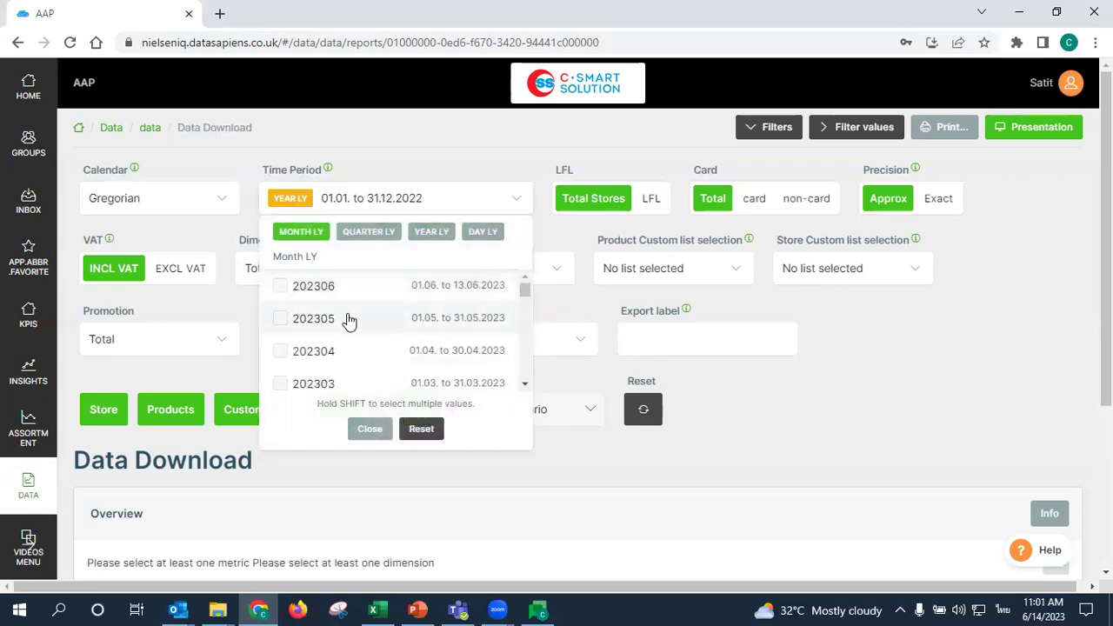
scroll(422, 345, "down", 1)
scroll(422, 345, "down", 2)
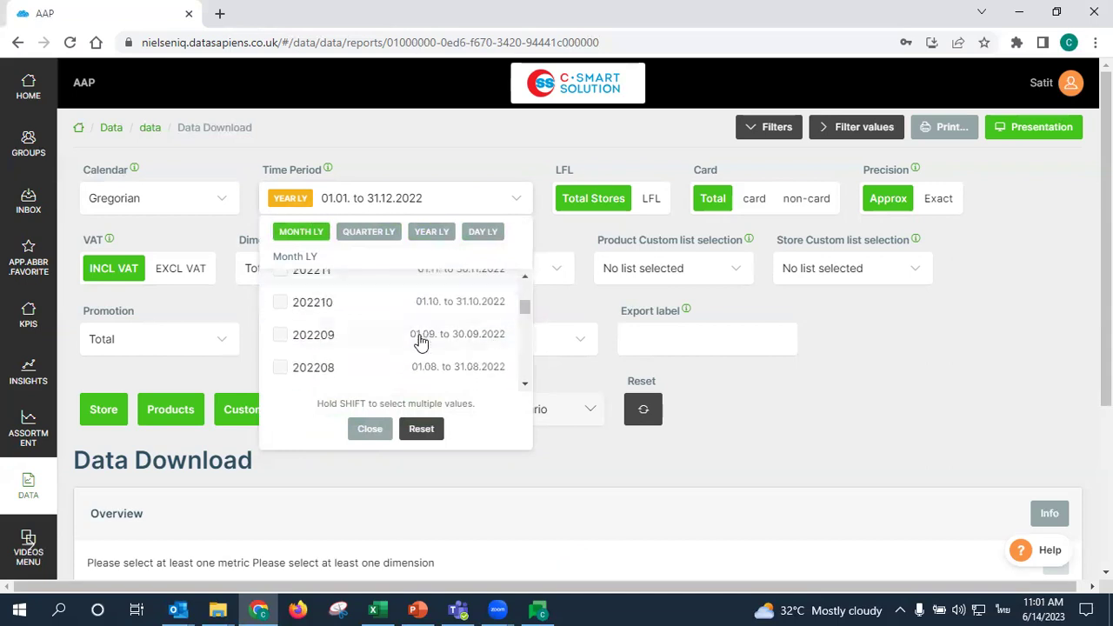
scroll(420, 341, "down", 3)
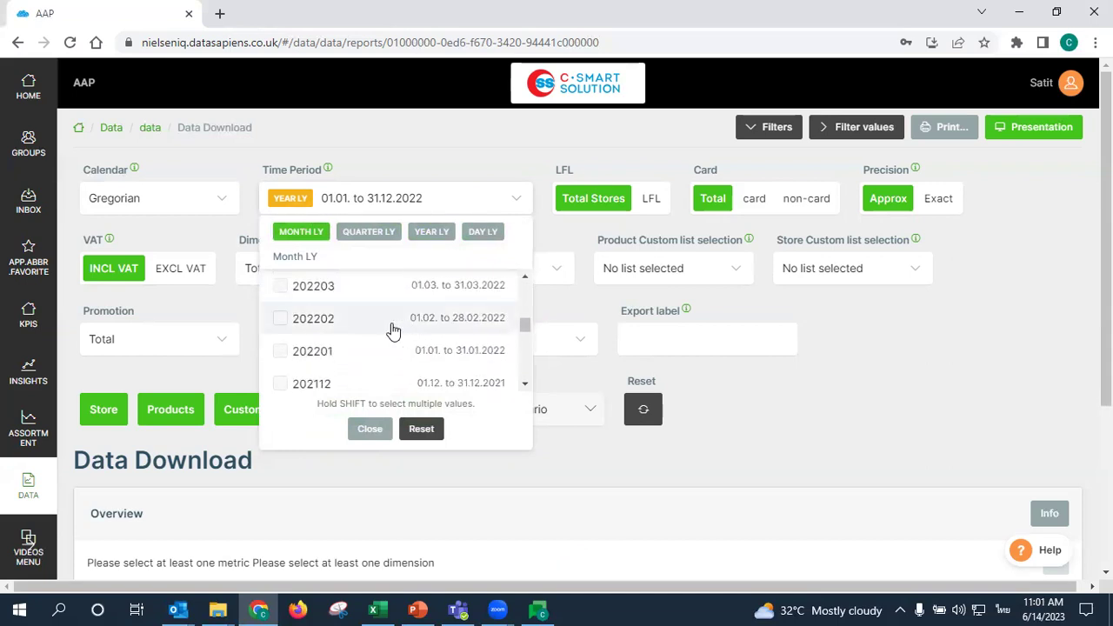
left_click(374, 351)
Try adding February 2022 by picking 202202 in the monthly Time Period list
left_click(399, 214)
scroll(414, 305, "down", 2)
scroll(417, 306, "down", 5)
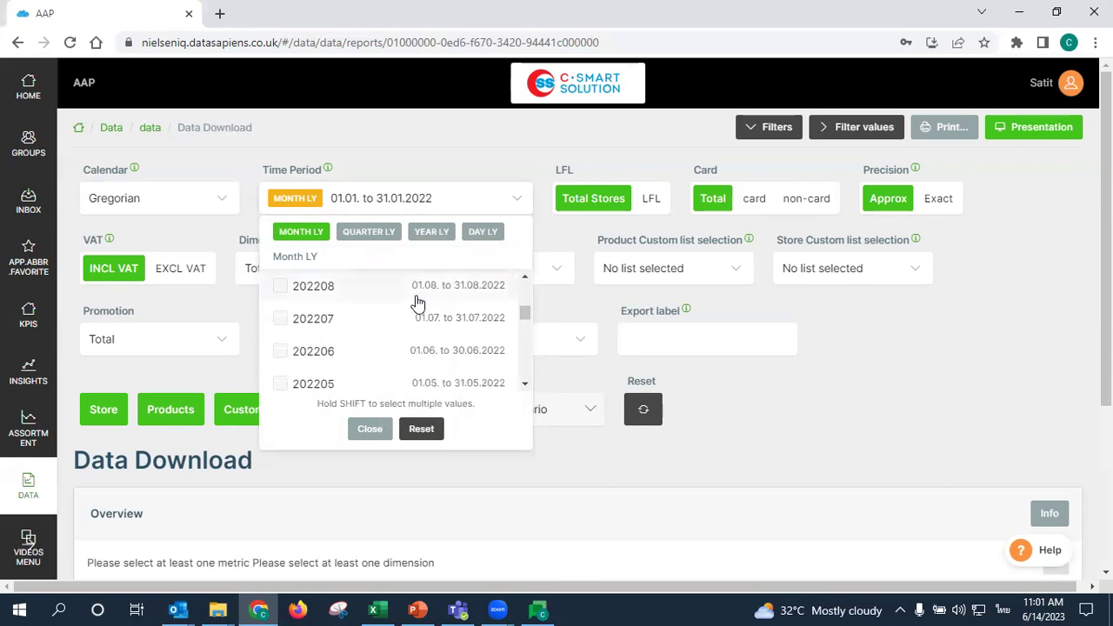
scroll(390, 316, "down", 3)
scroll(391, 348, "up", 4)
scroll(403, 325, "down", 2)
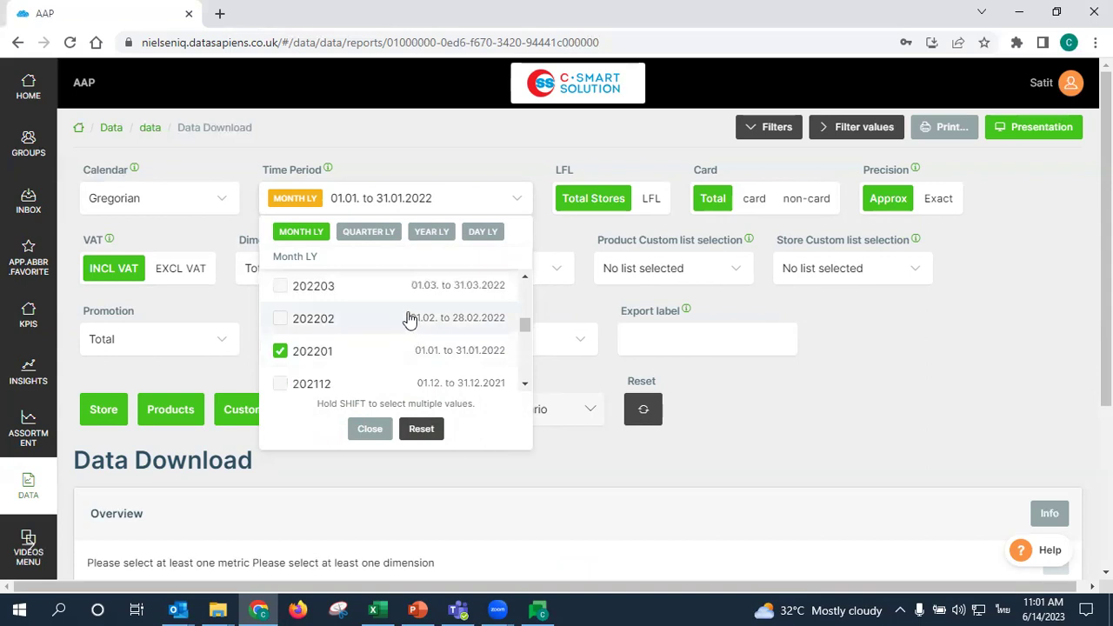
left_click(338, 327)
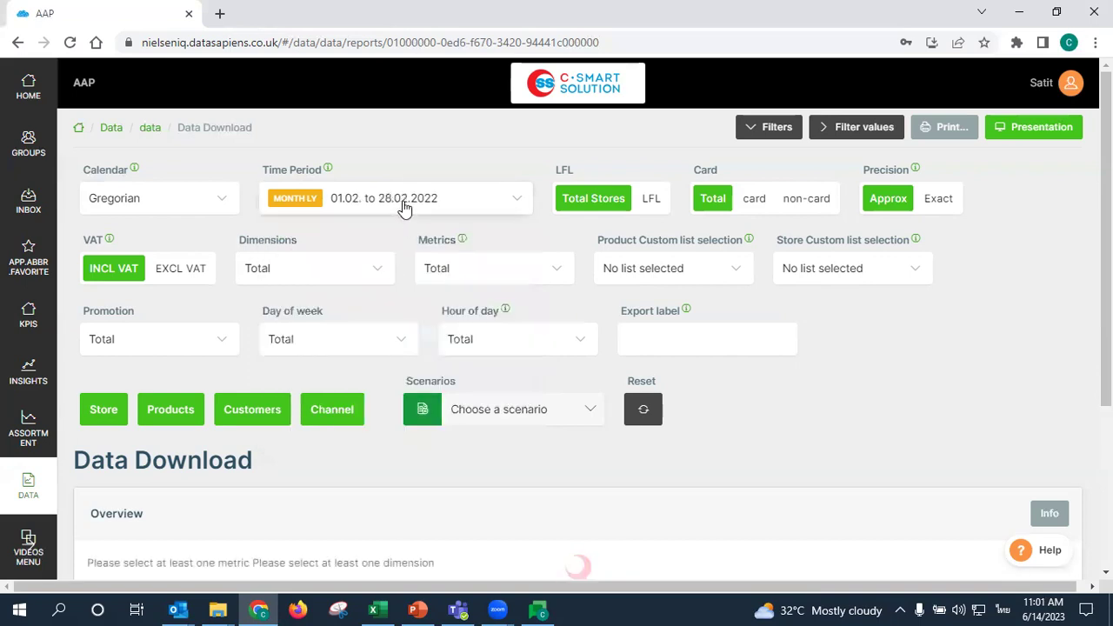
Set the monthly Time Period back to 202201
left_click(452, 199)
scroll(367, 336, "down", 3)
scroll(374, 327, "down", 5)
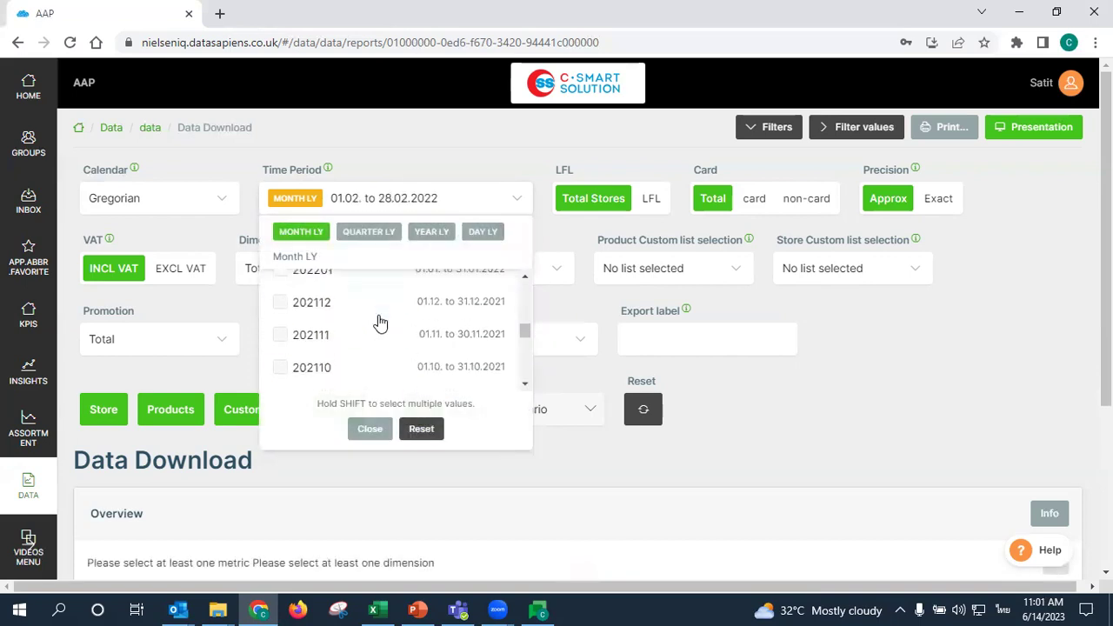
scroll(361, 335, "up", 4)
left_click(353, 351)
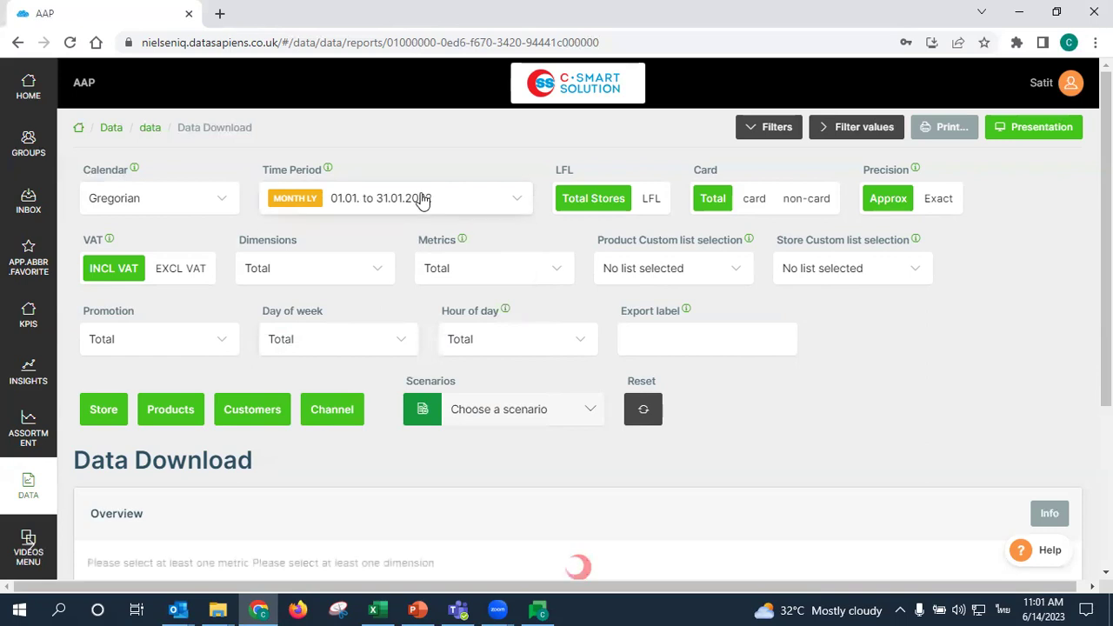
Extend the monthly selection one month at a time from 202201 through 202205, and reset the Time Period filter
left_click(417, 198)
scroll(370, 333, "down", 3)
scroll(369, 332, "up", 3)
left_click(340, 322, "shift")
left_click(347, 296, "shift")
scroll(357, 304, "up", 2)
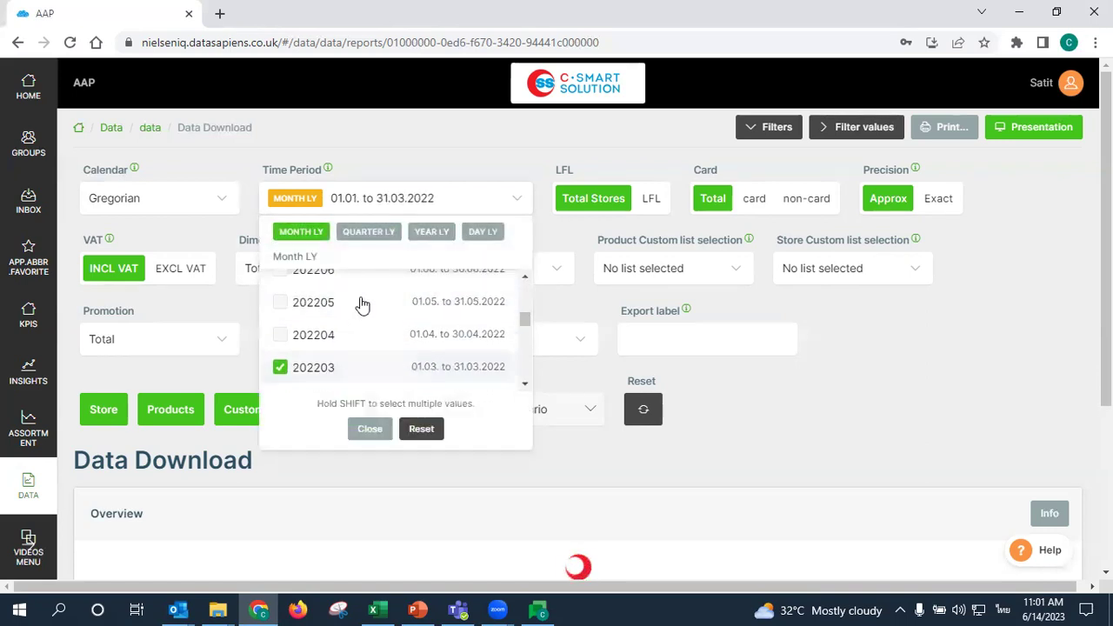
left_click(336, 335, "shift")
left_click(345, 309, "shift")
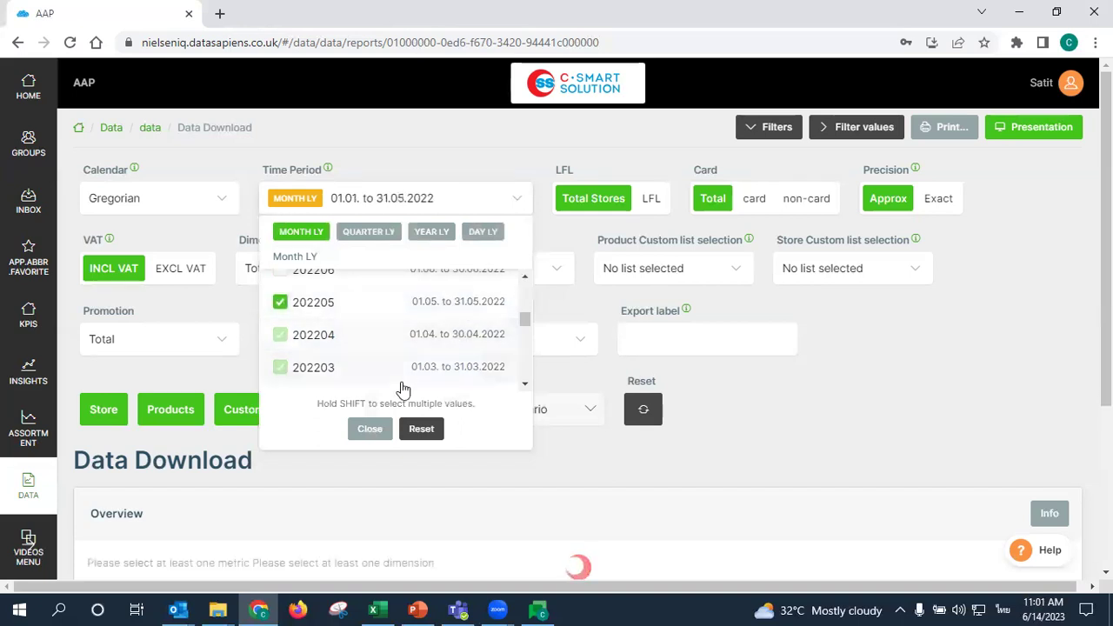
scroll(378, 348, "up", 5)
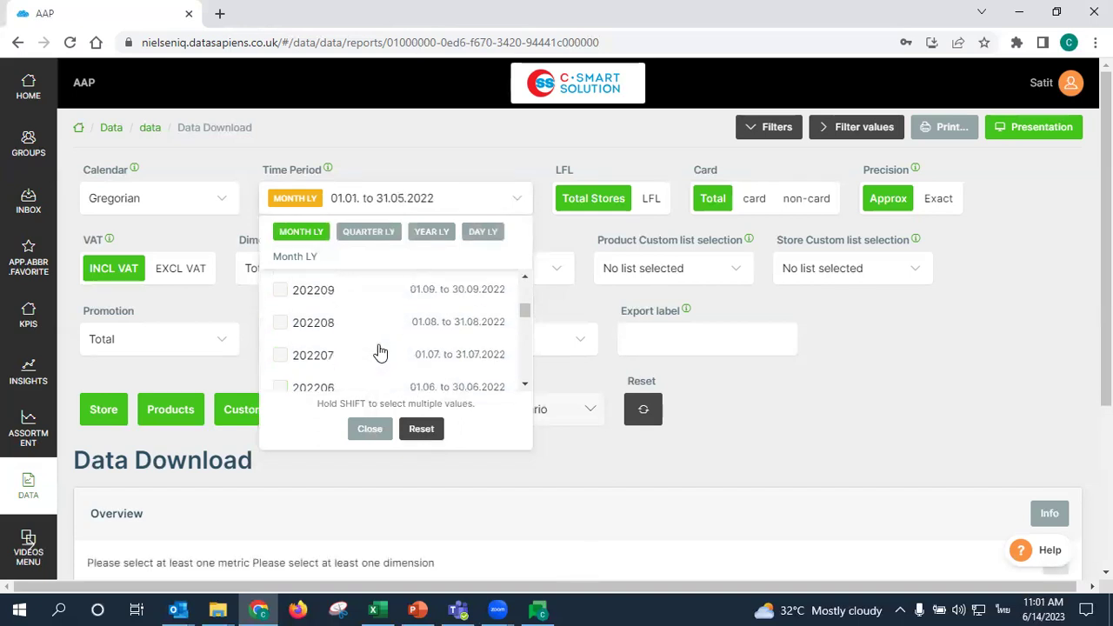
scroll(387, 348, "up", 2)
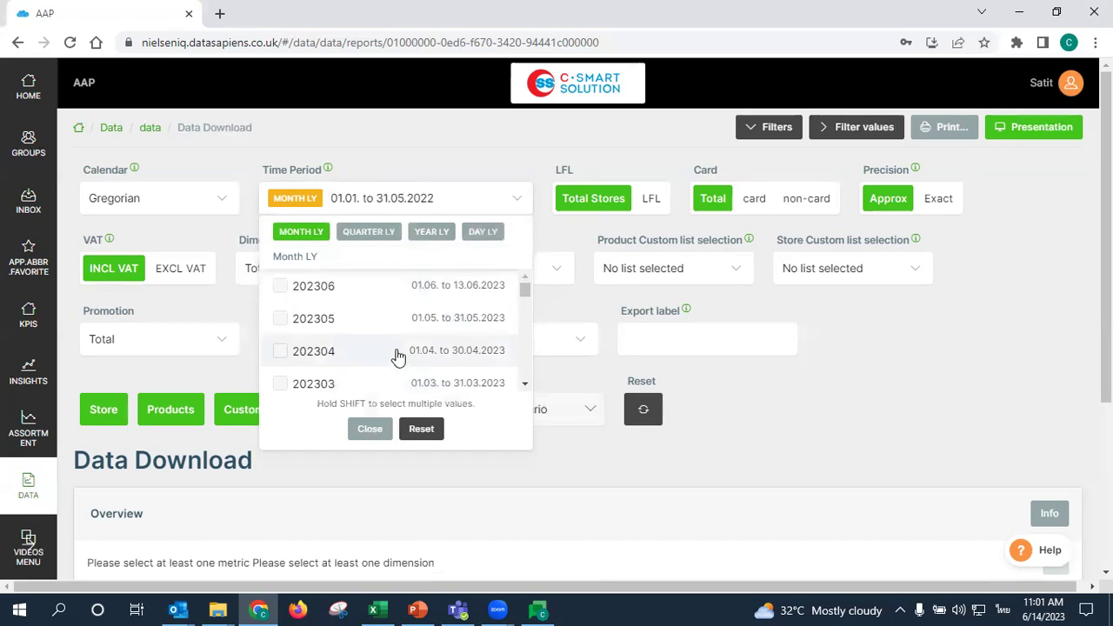
left_click(425, 429)
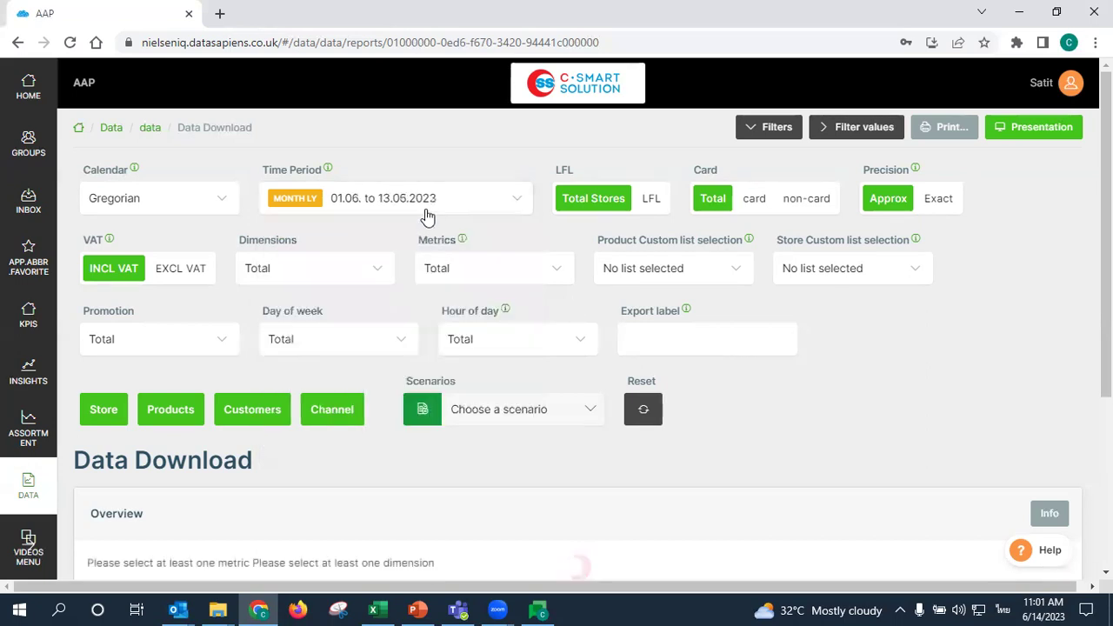
Select 202201 as the starting month in the Time Period filter
left_click(428, 205)
scroll(452, 321, "down", 8)
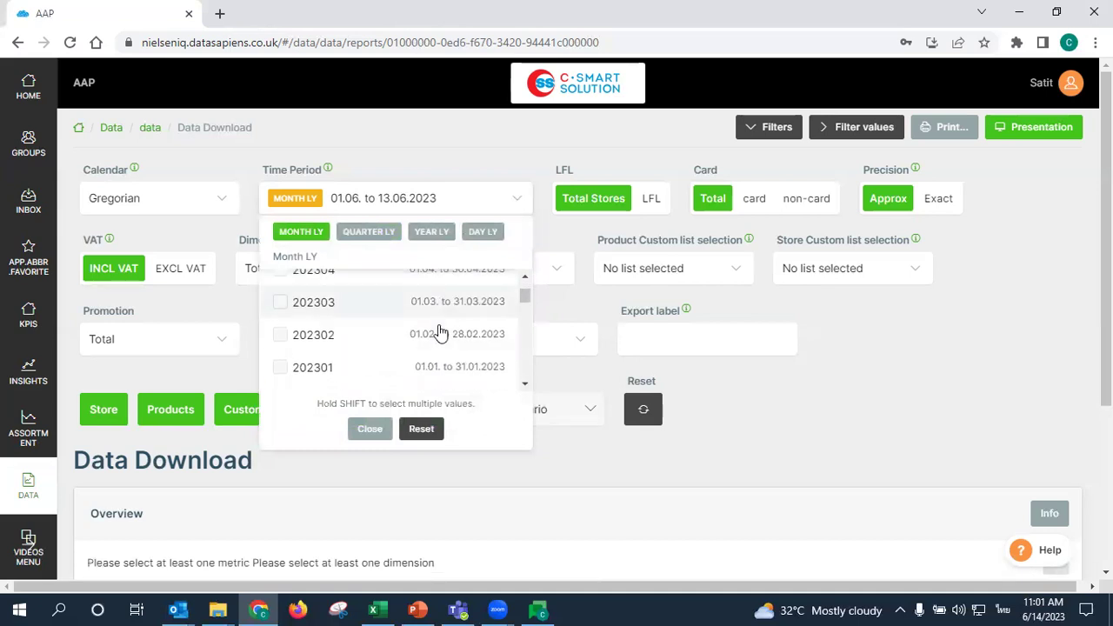
scroll(435, 329, "down", 2)
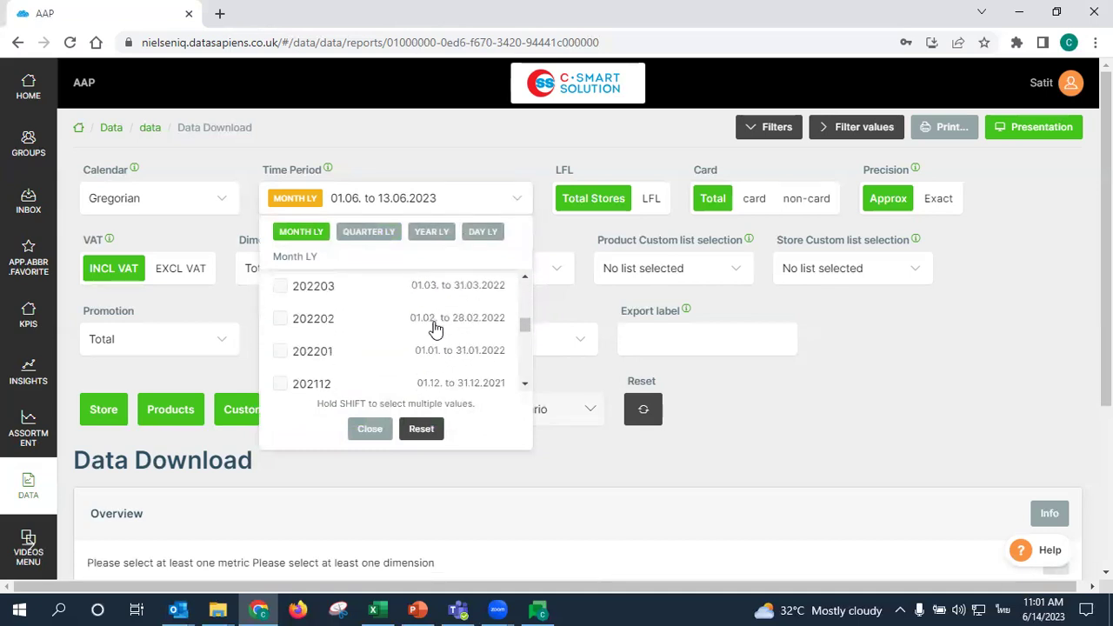
left_click(352, 358)
Extend the monthly Time Period range through 202212, check the included months, and close the filter
left_click(462, 199)
scroll(361, 355, "down", 6)
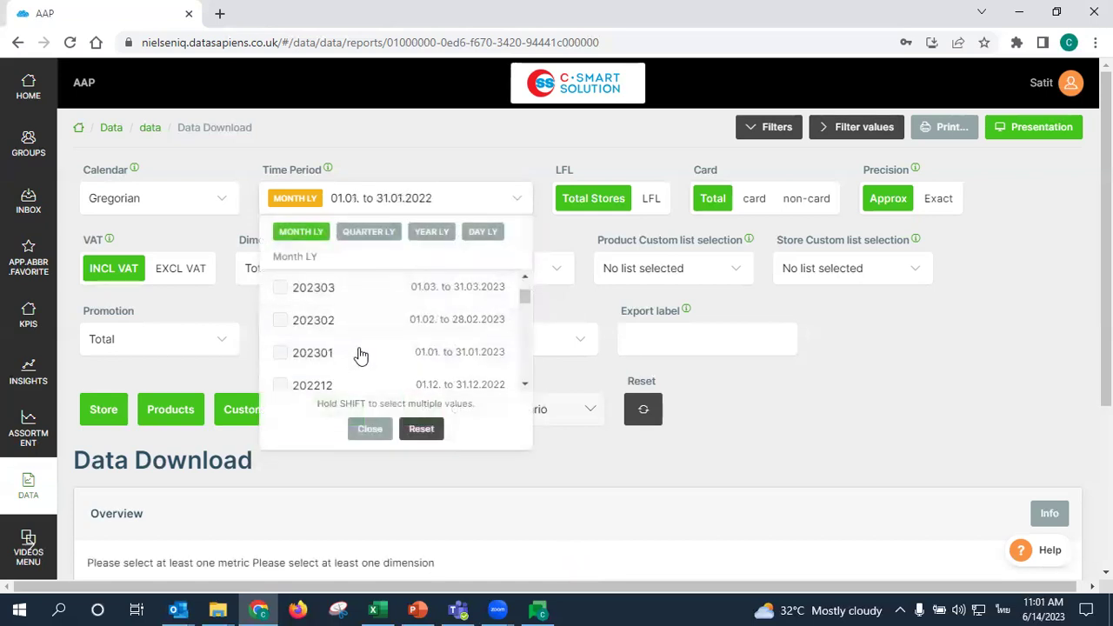
scroll(365, 348, "down", 2)
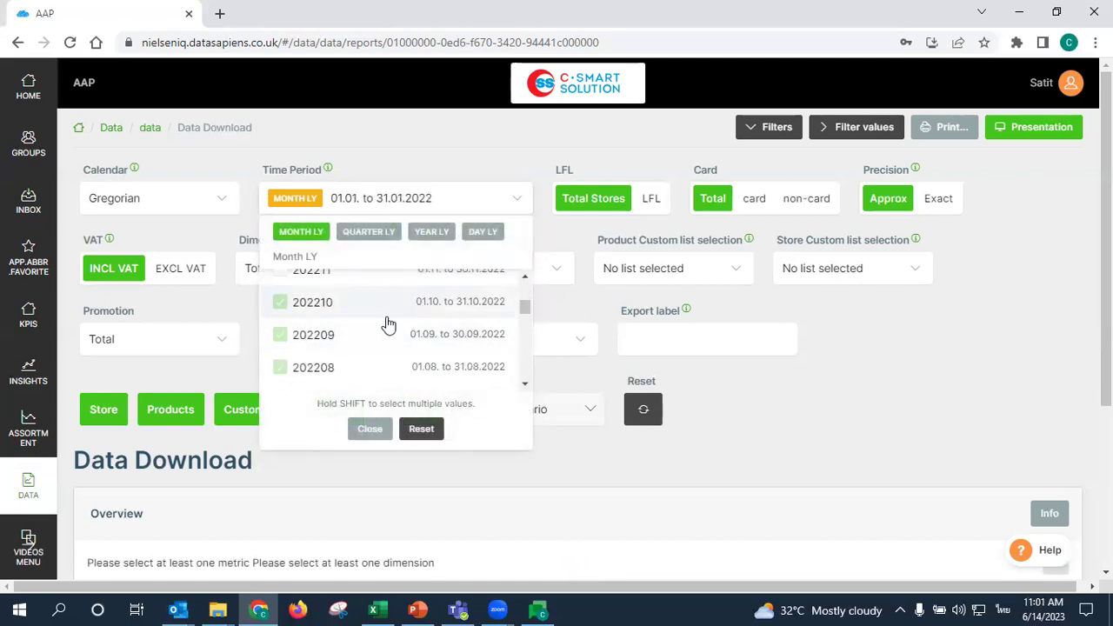
scroll(388, 325, "up", 2)
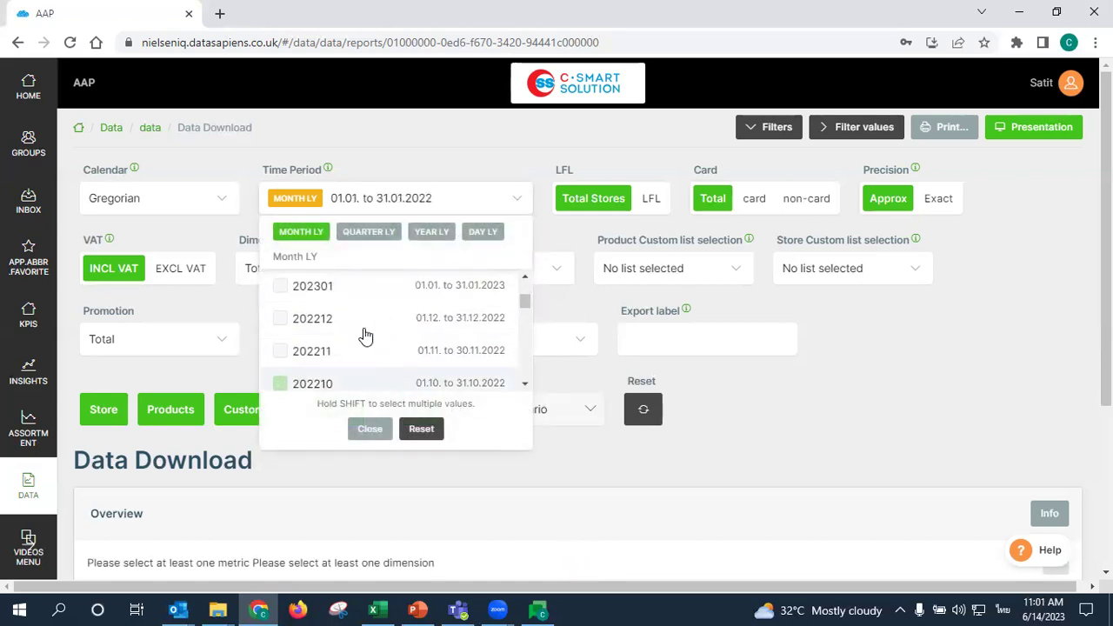
left_click(284, 324, "shift")
scroll(315, 360, "down", 2)
scroll(317, 347, "down", 5)
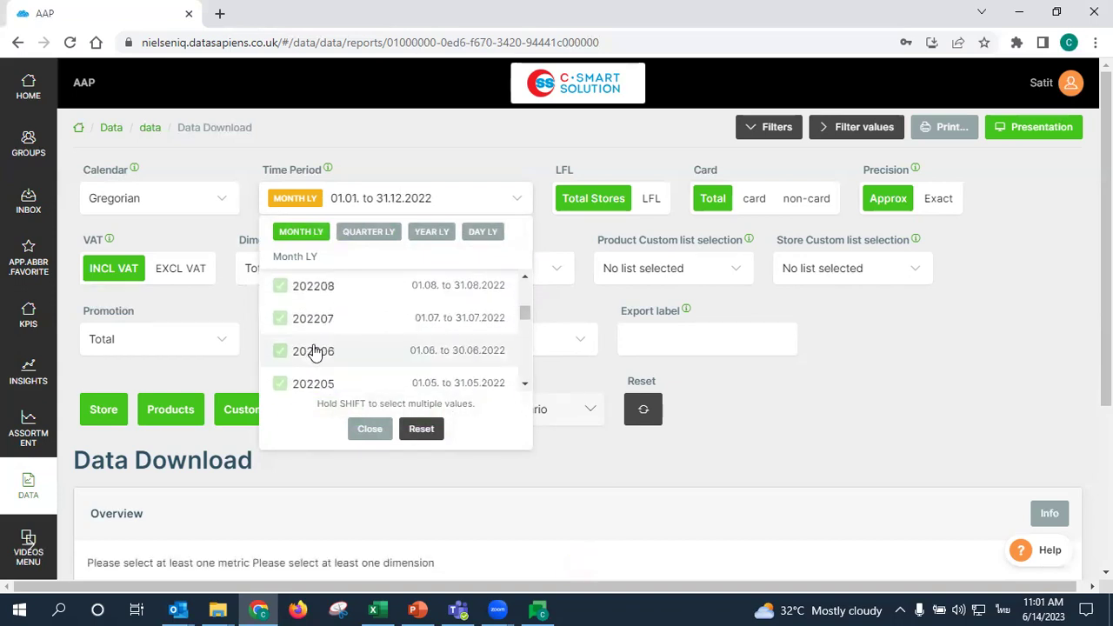
scroll(324, 331, "up", 6)
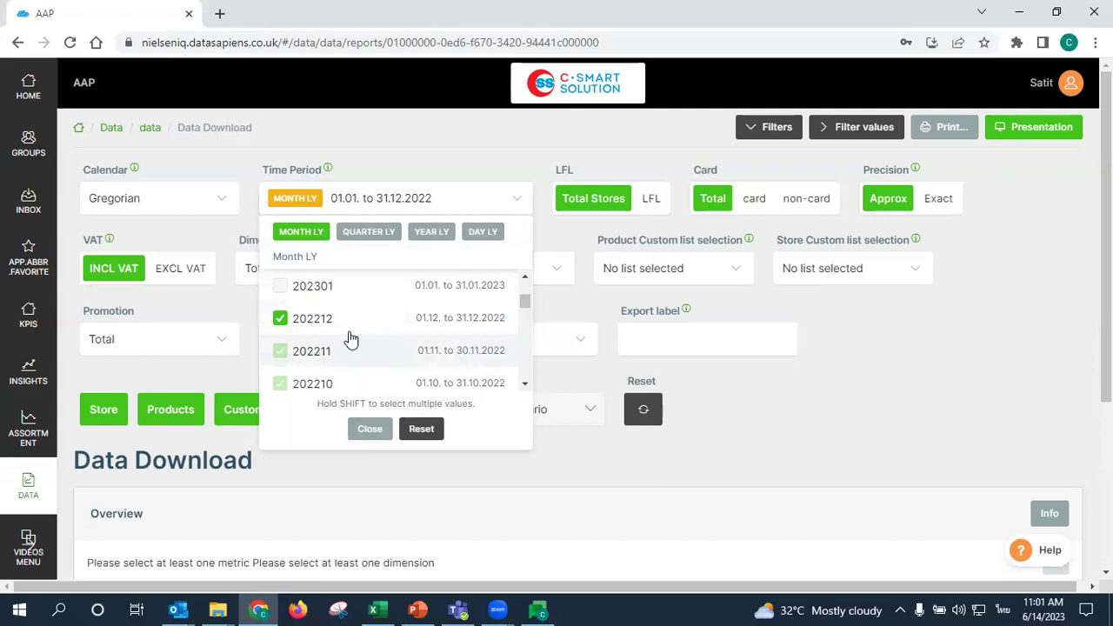
left_click(514, 206)
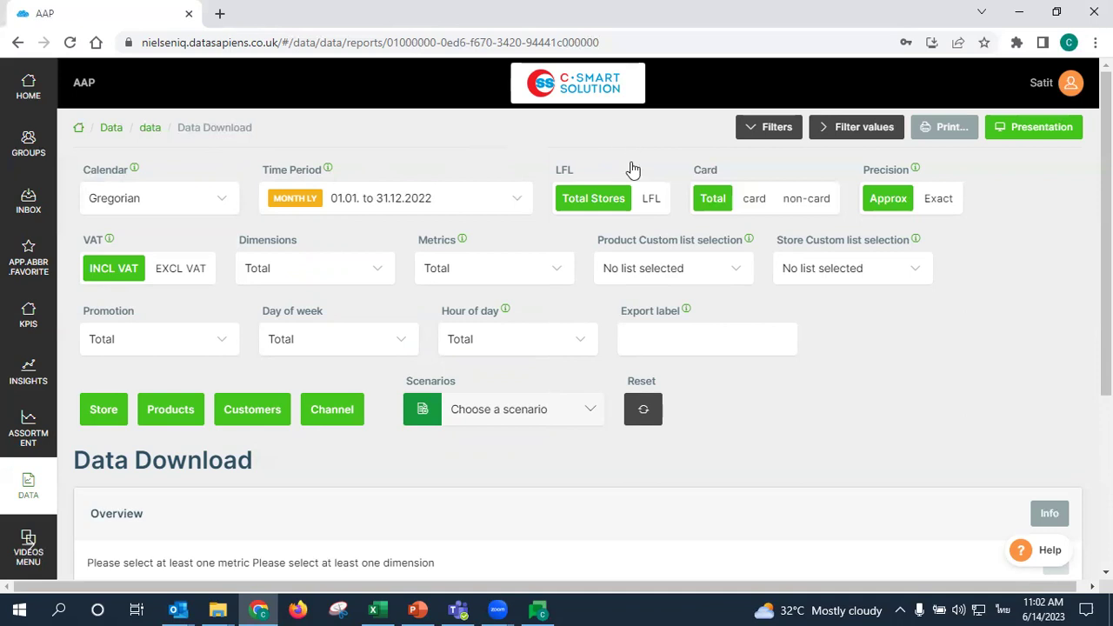
Add and remove the LFL store option, and cycle the Card filter through card and non-card back to Total
left_click(661, 209)
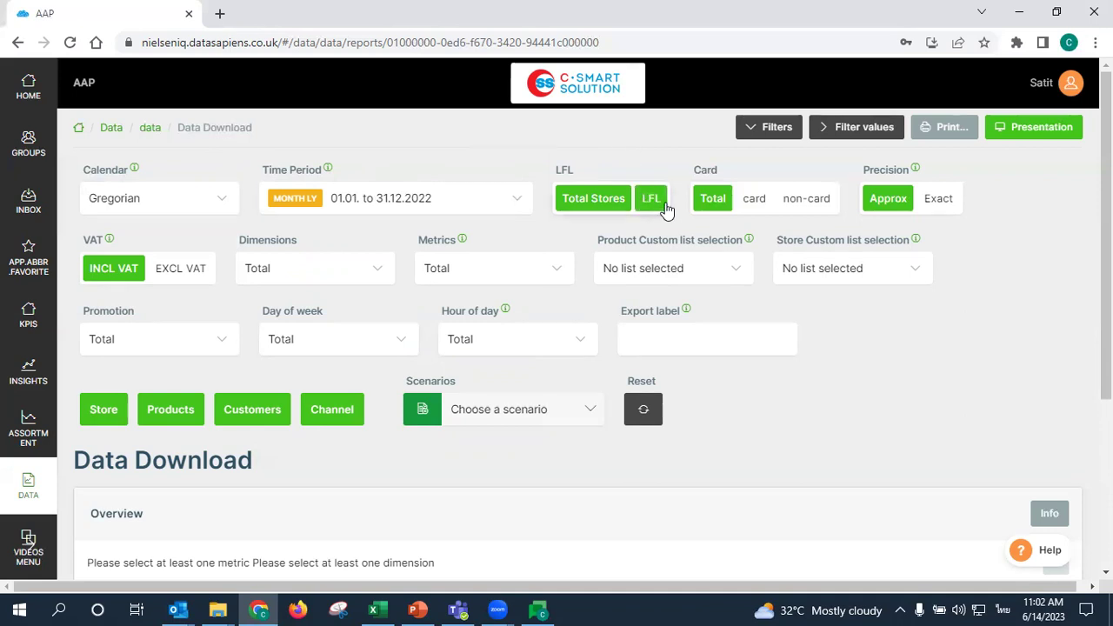
left_click(664, 207)
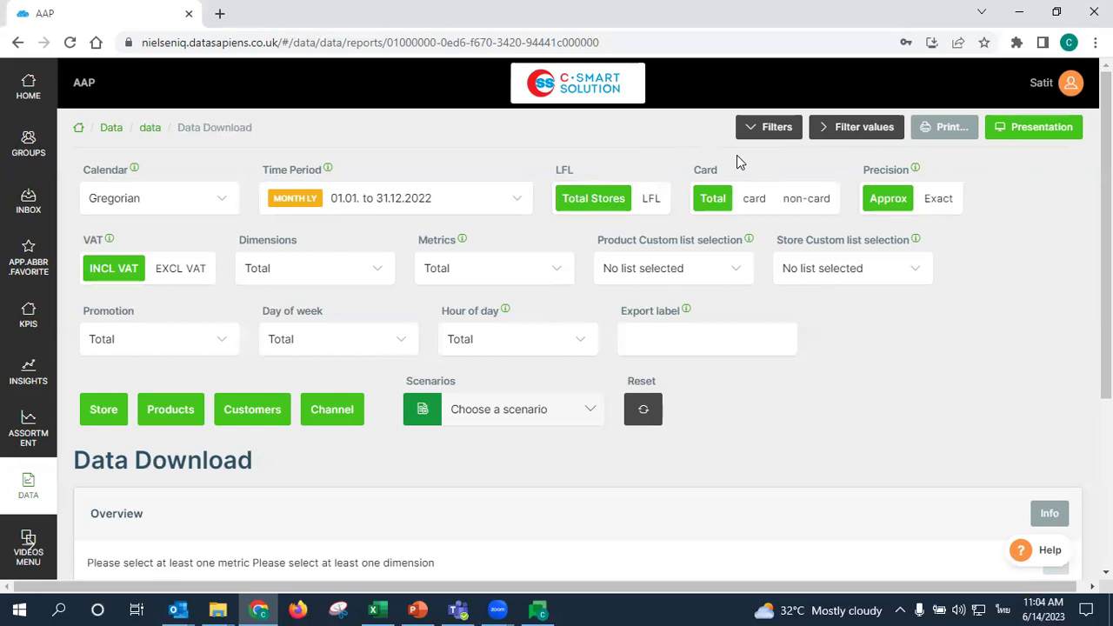
left_click(753, 198)
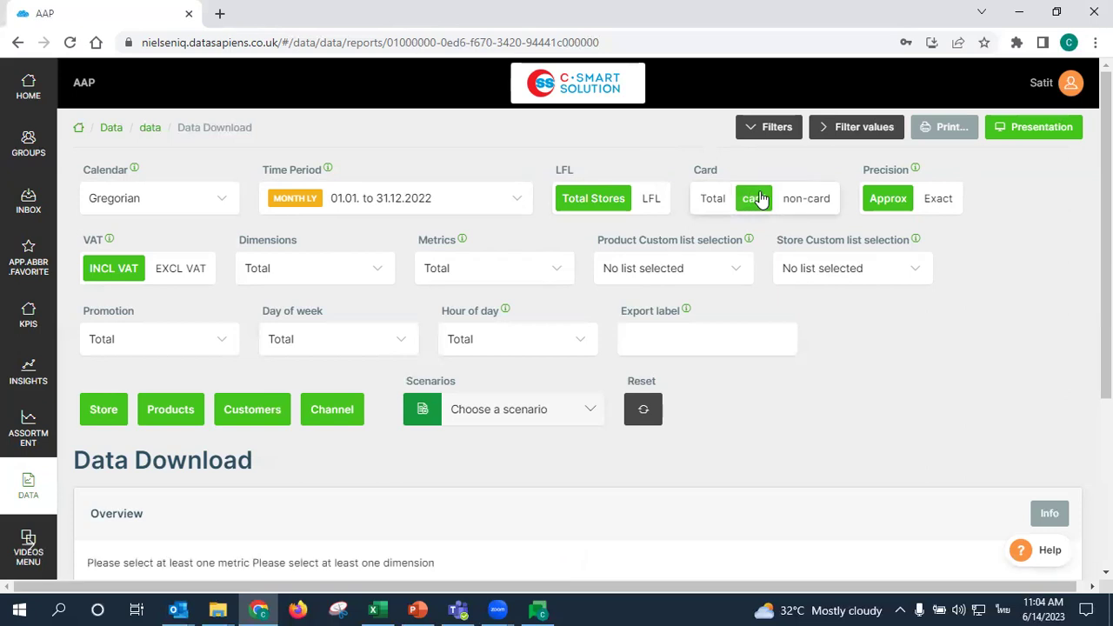
left_click(791, 200)
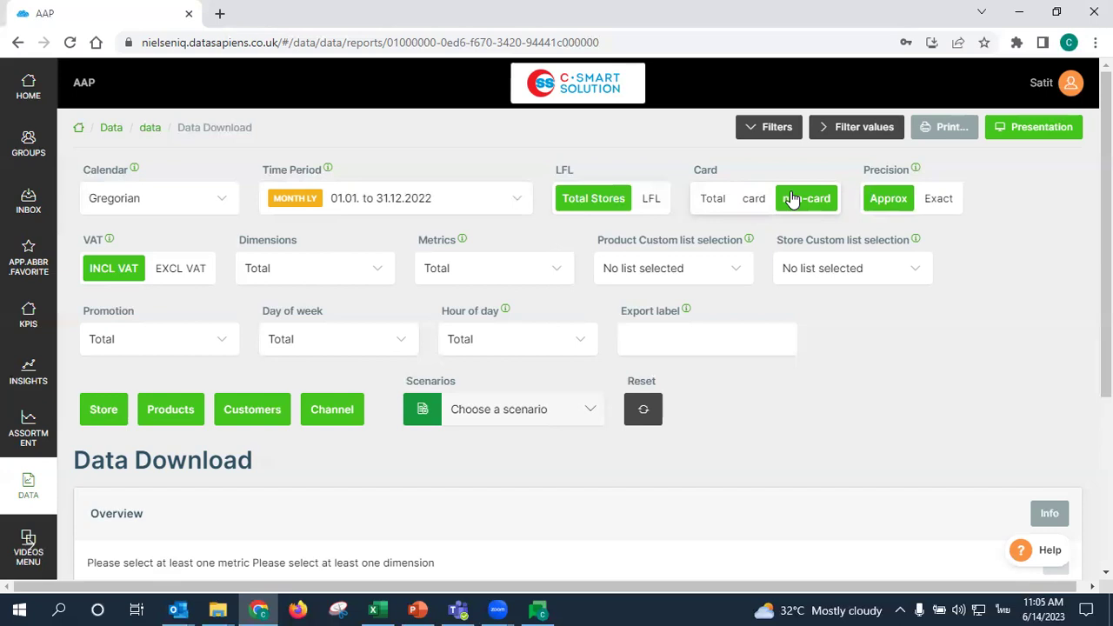
left_click(713, 198)
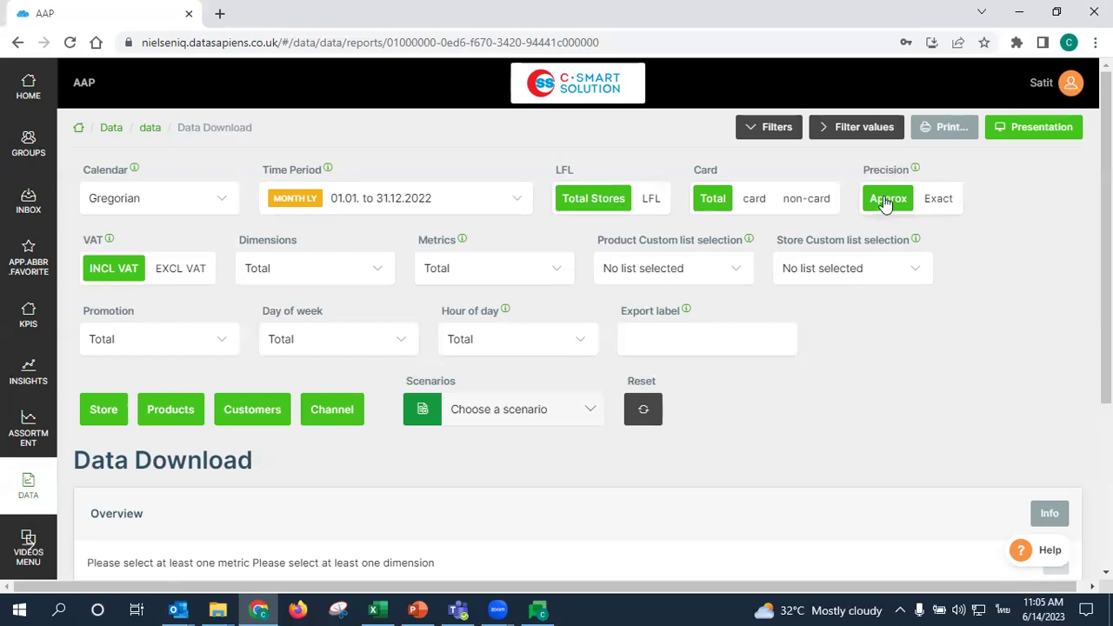
Set Precision to Exact, and review the Promotion filter options while keeping Total
left_click(940, 202)
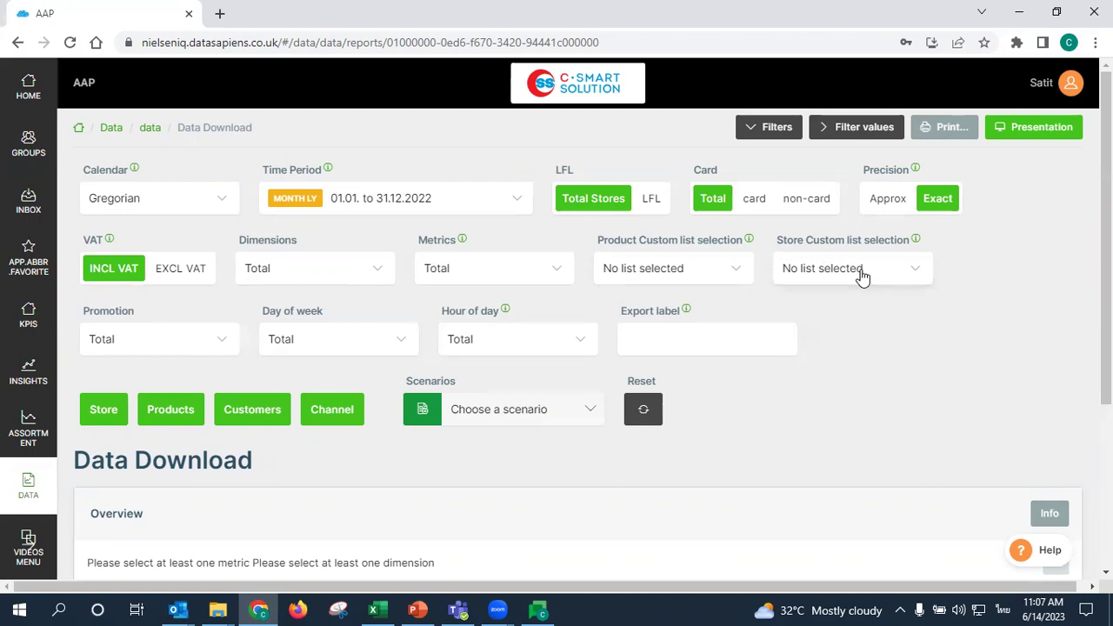
left_click(181, 345)
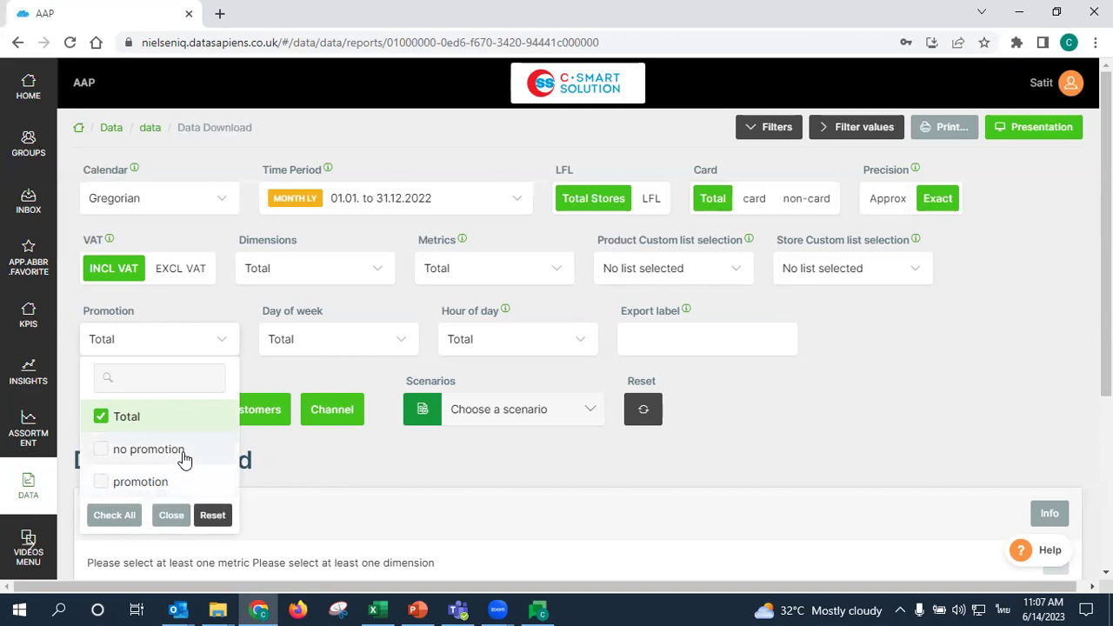
left_click(195, 343)
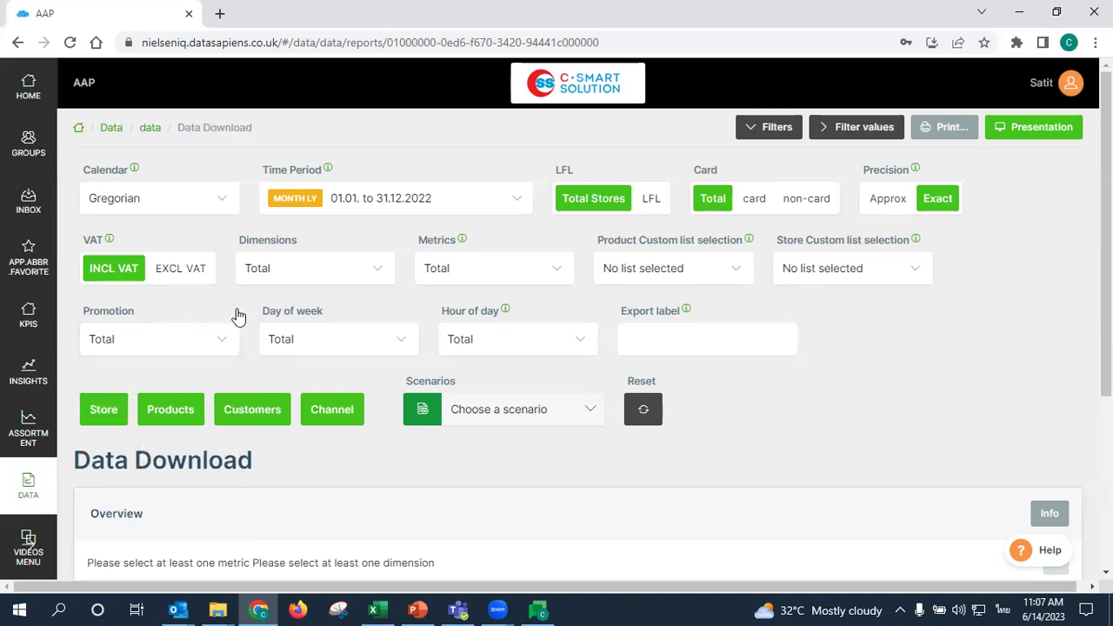
Review the Day of week filter options from Monday through Sunday, keeping Total selected
left_click(350, 351)
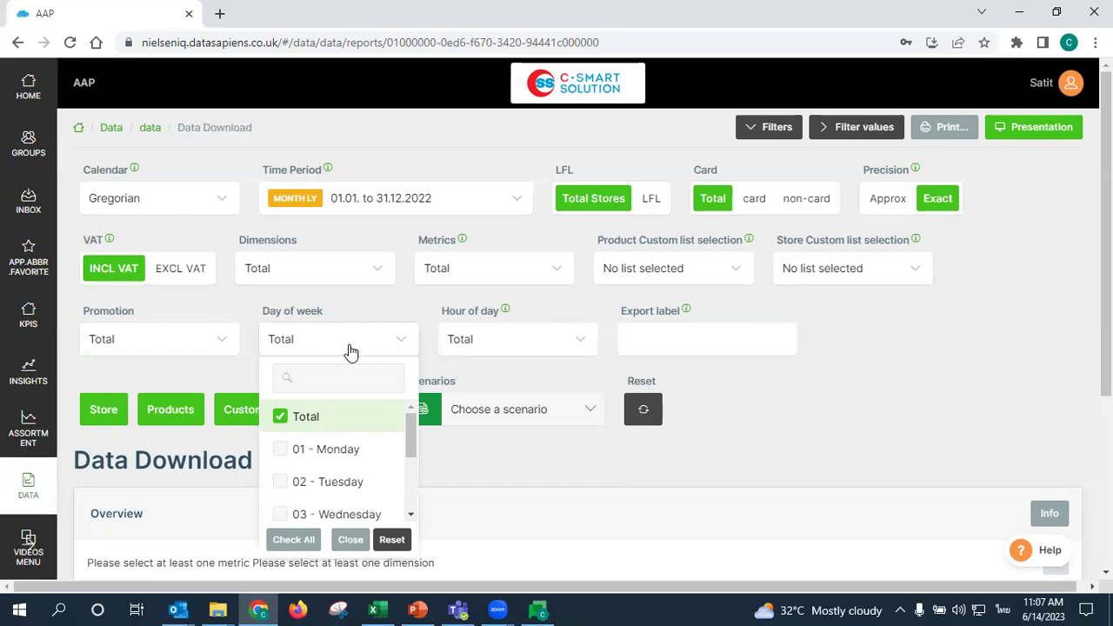
left_click(341, 341)
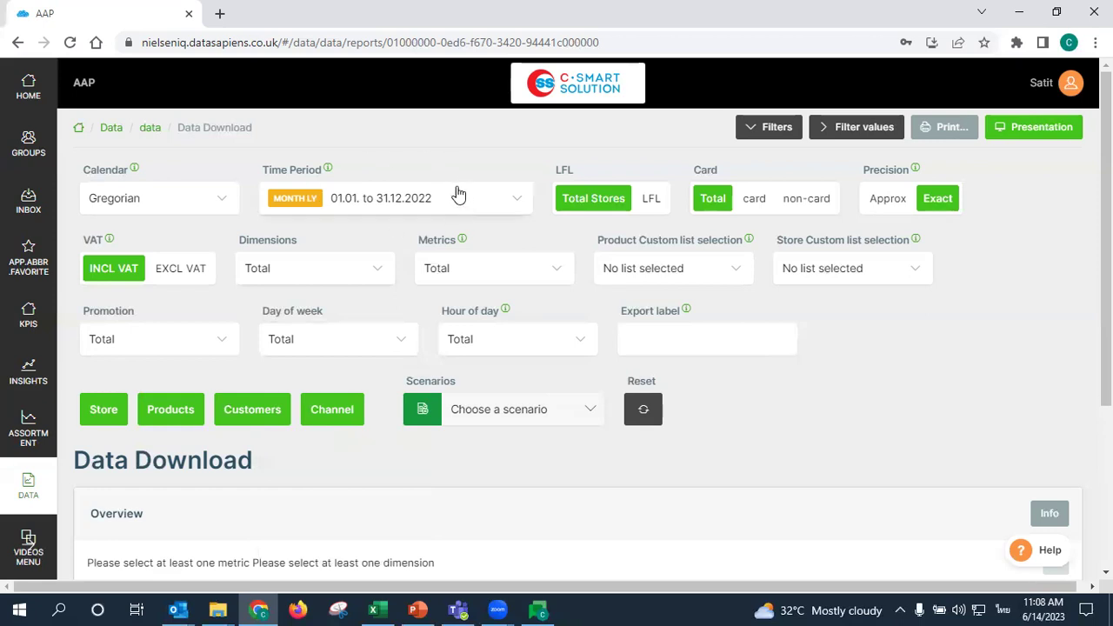
left_click(388, 339)
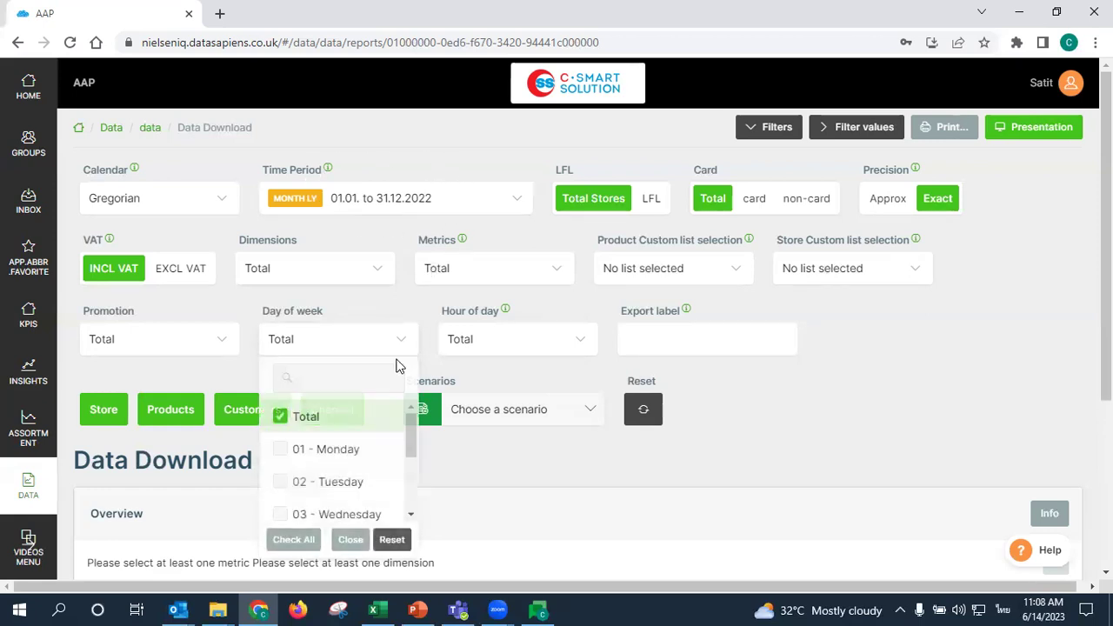
left_click_drag(418, 439, 407, 509)
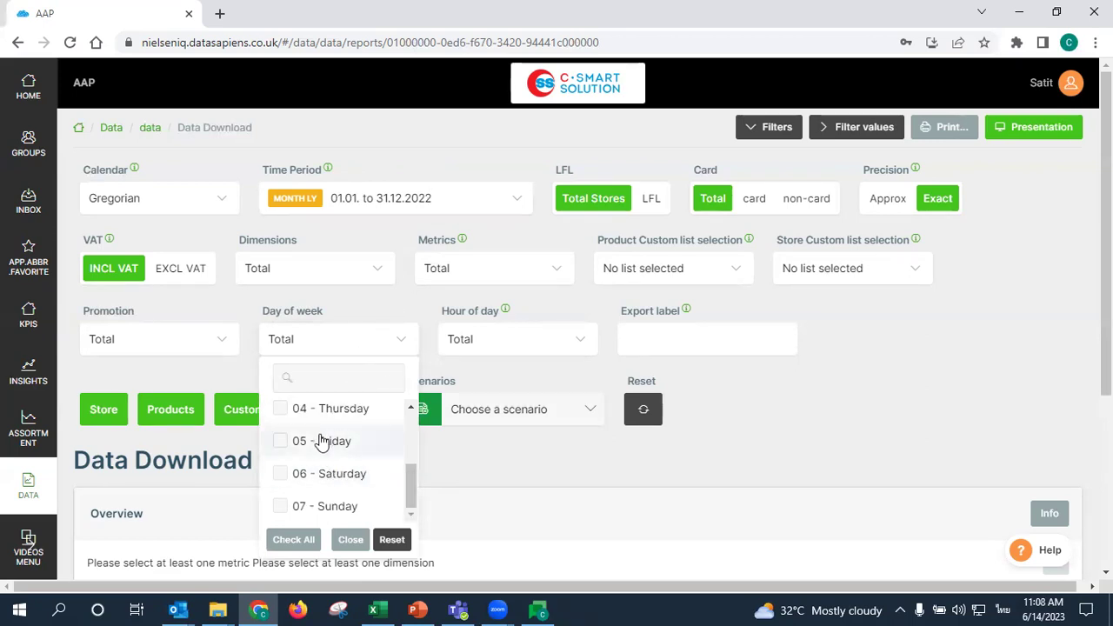
left_click_drag(410, 480, 411, 416)
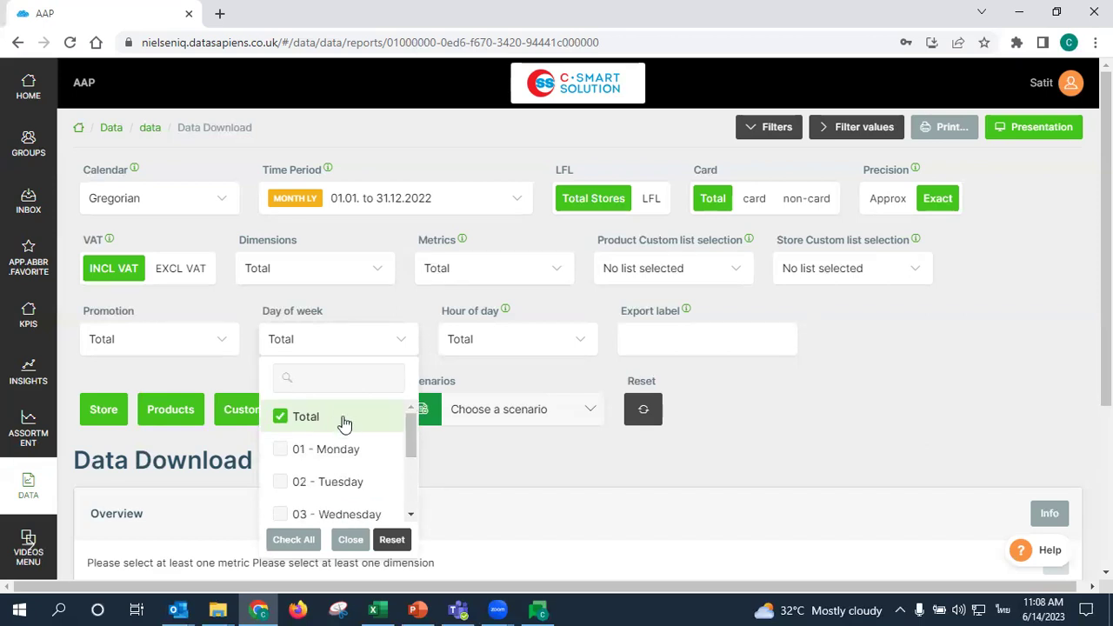
left_click(365, 338)
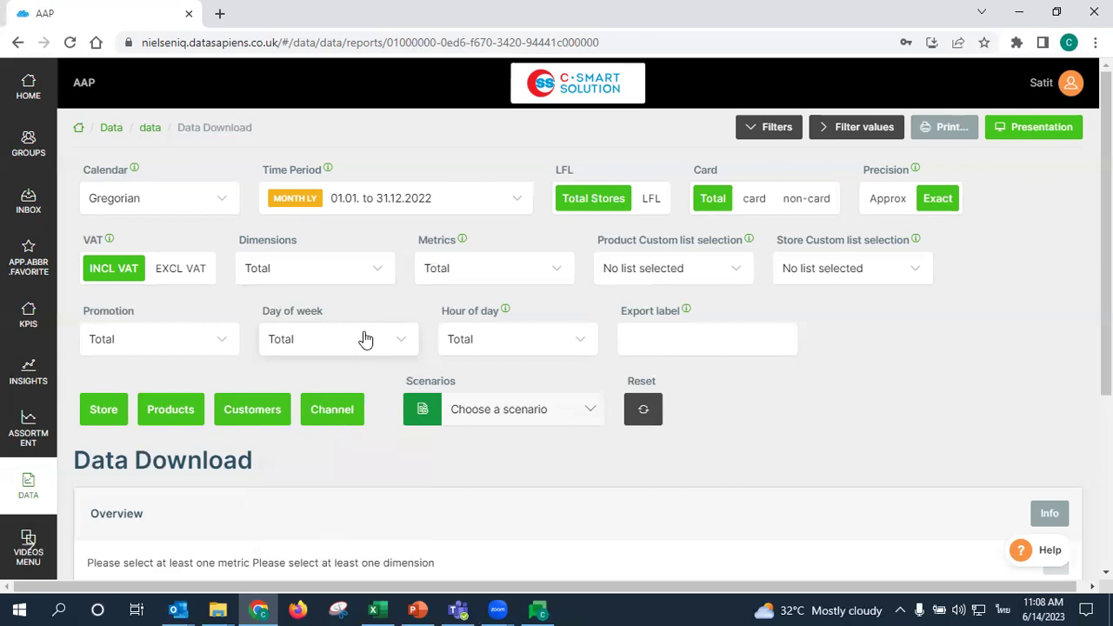
Review the Hour of day filter options from 00 through 23, keeping Total selected
left_click(531, 334)
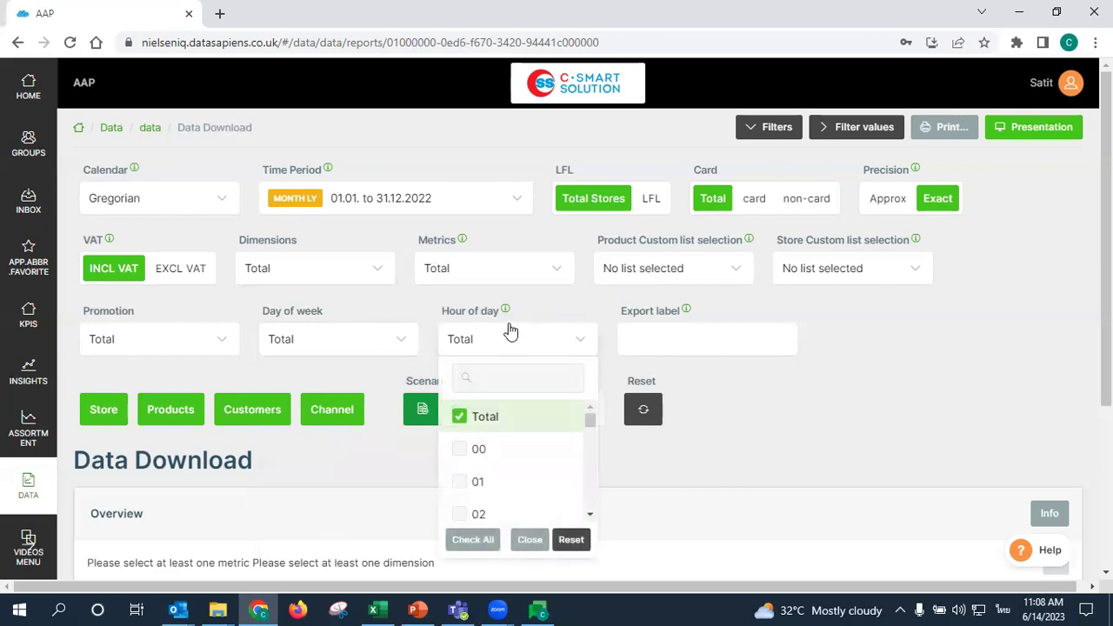
left_click(377, 334)
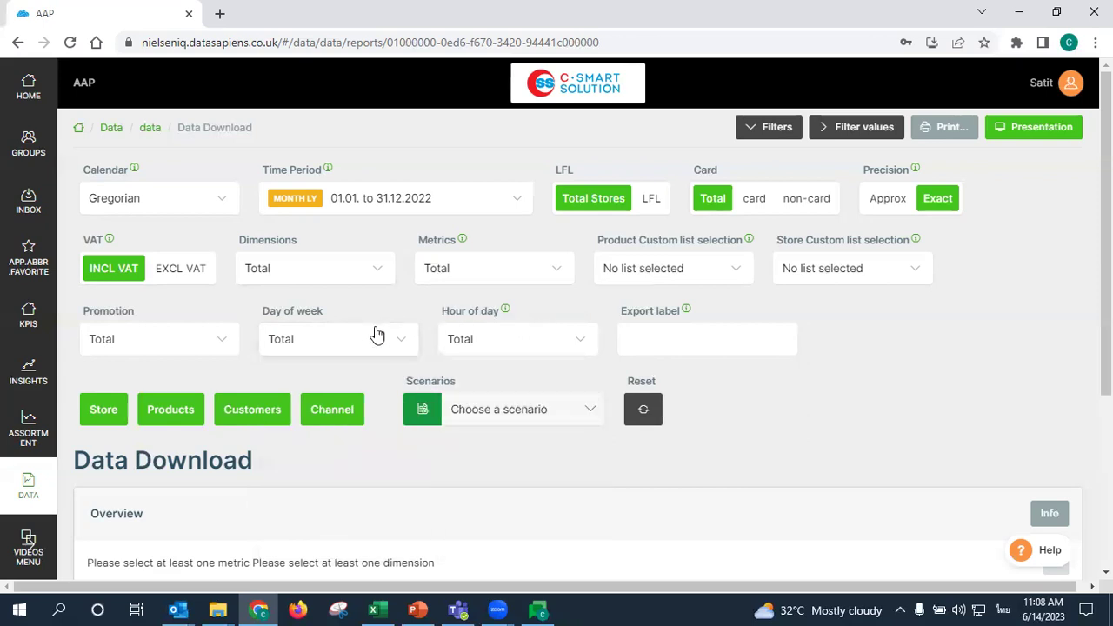
left_click(493, 334)
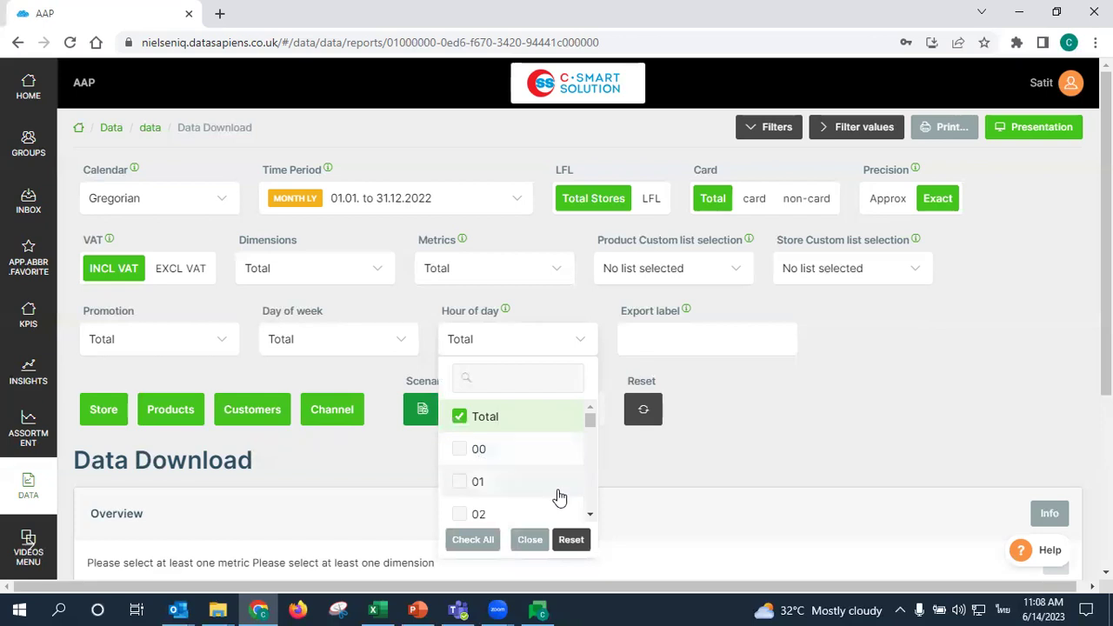
left_click(590, 514)
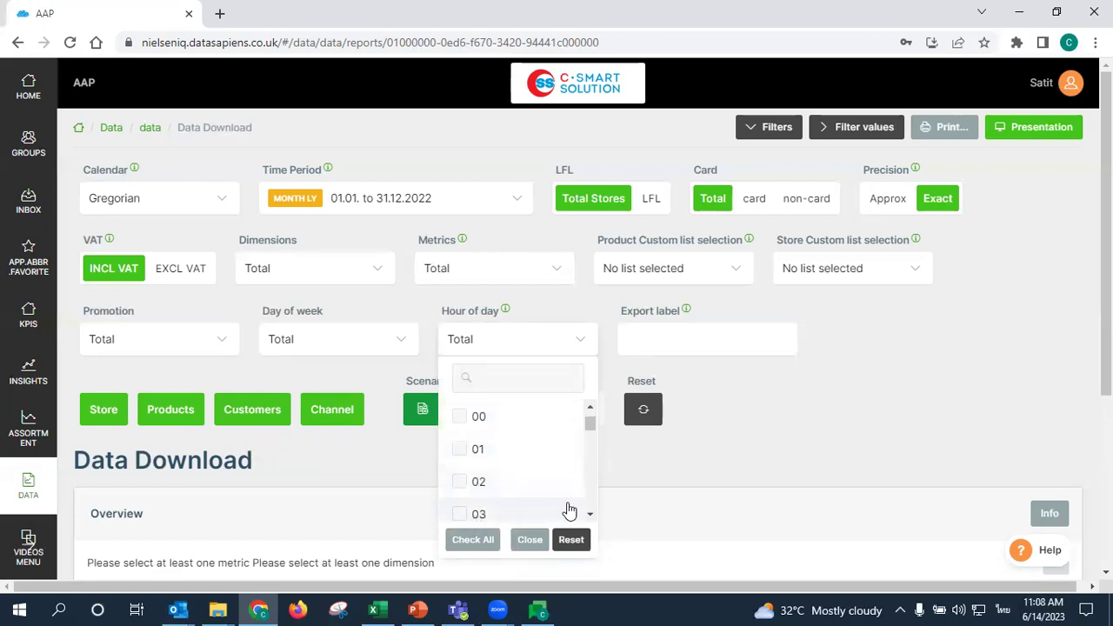
left_click_drag(590, 423, 581, 522)
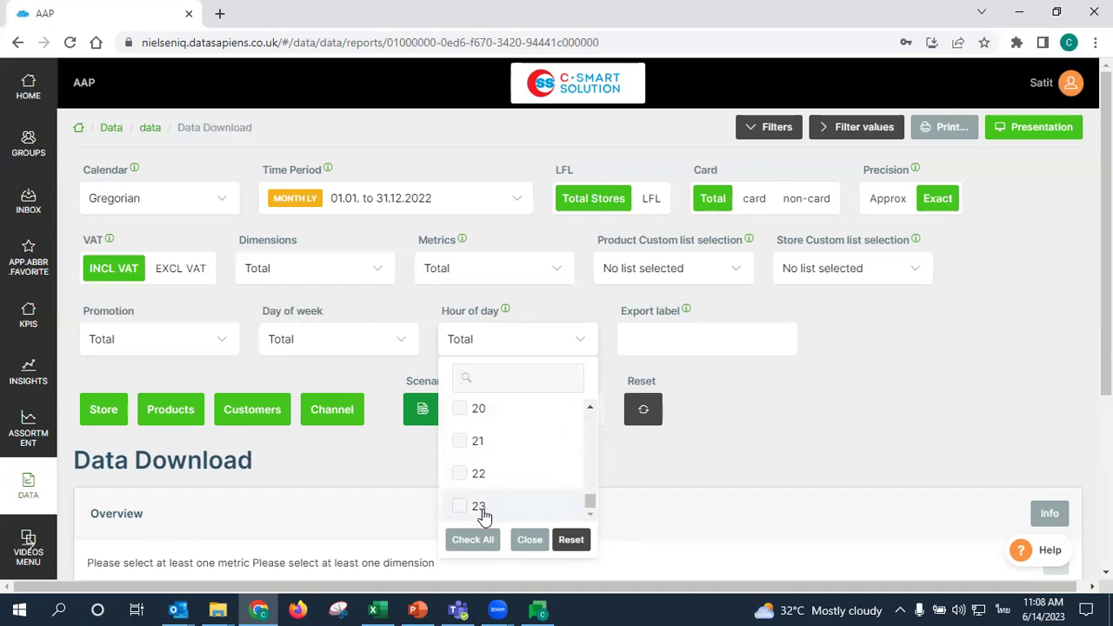
left_click(538, 345)
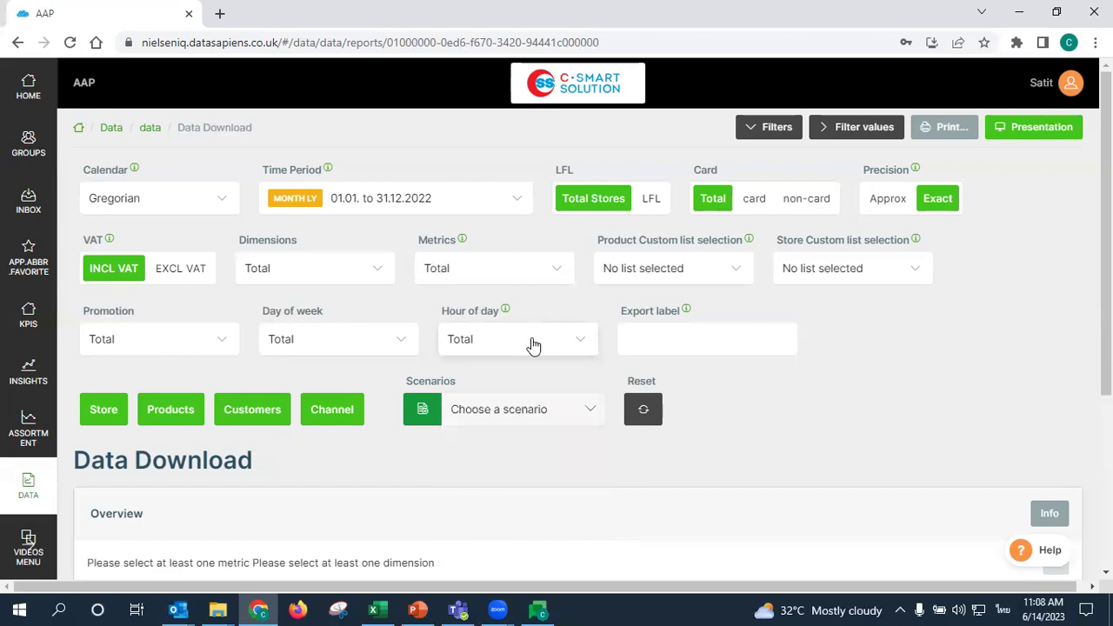
Activate the Export label field without entering a label
left_click(651, 341)
scroll(709, 361, "down", 1)
scroll(653, 440, "up", 1)
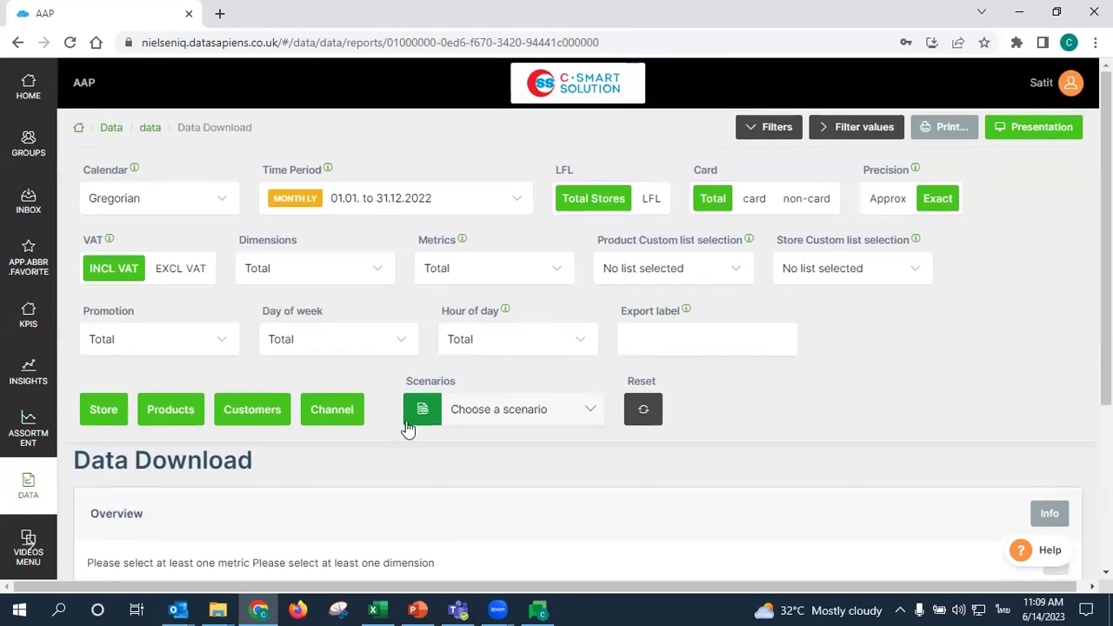
Reduce the page zoom to 90% and open the Store filter group
scroll(380, 352, "down", 1)
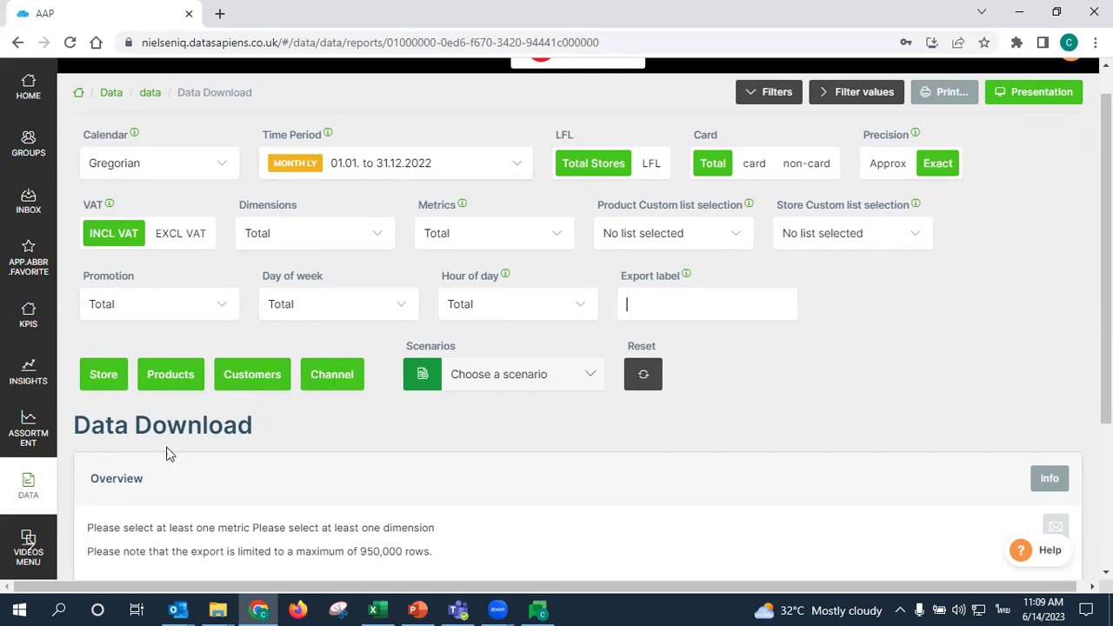
left_click(103, 376)
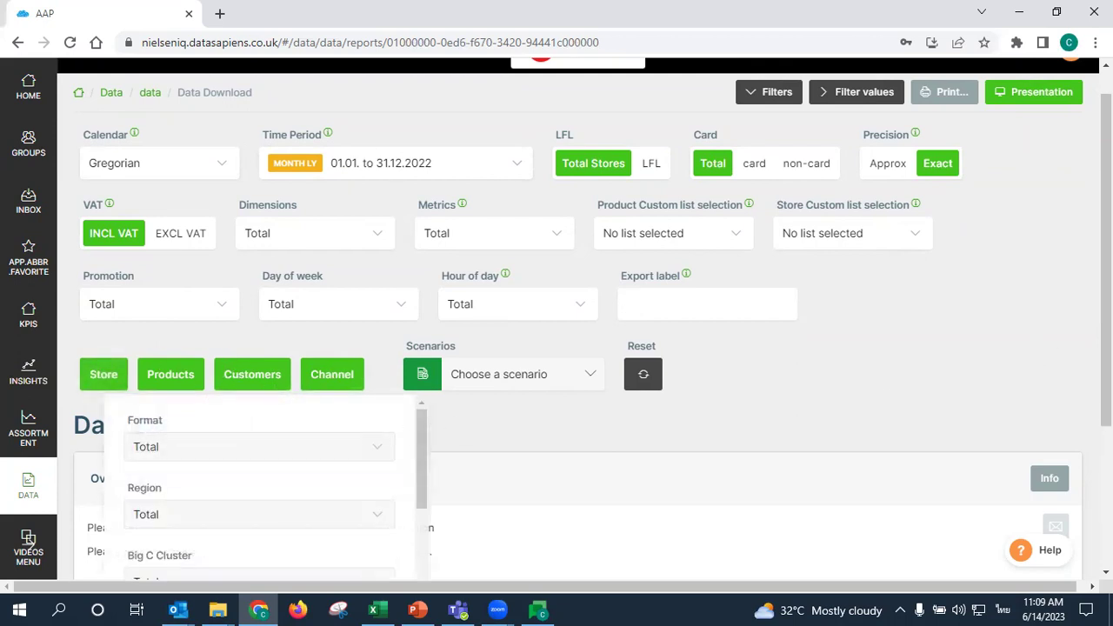
scroll(468, 423, "down", 1)
left_click(102, 359)
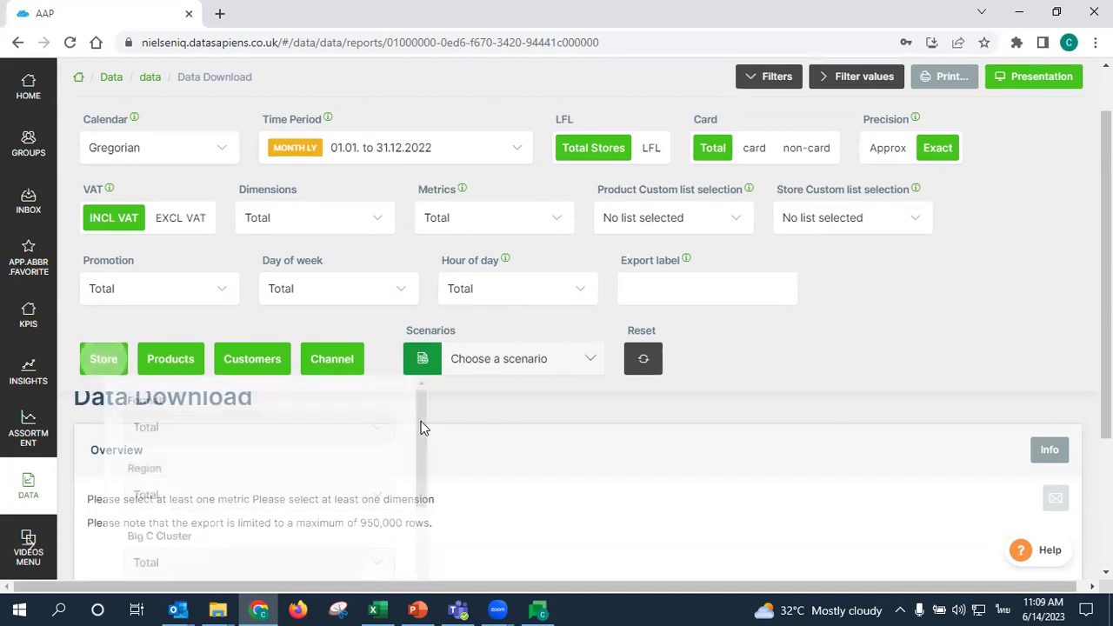
key("ctrl+minus")
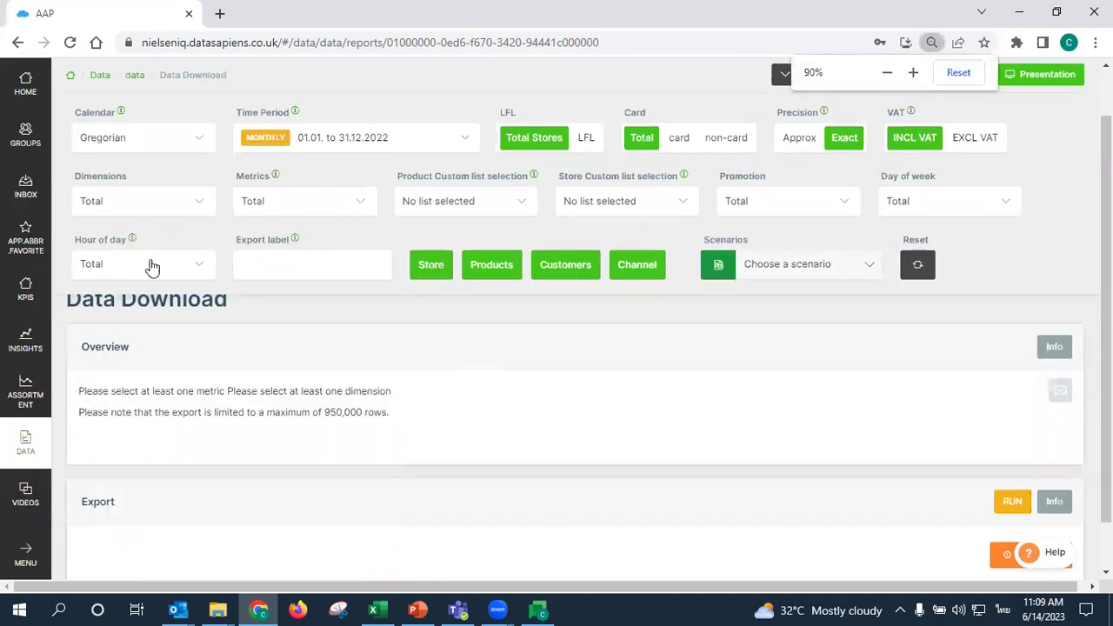
left_click(429, 267)
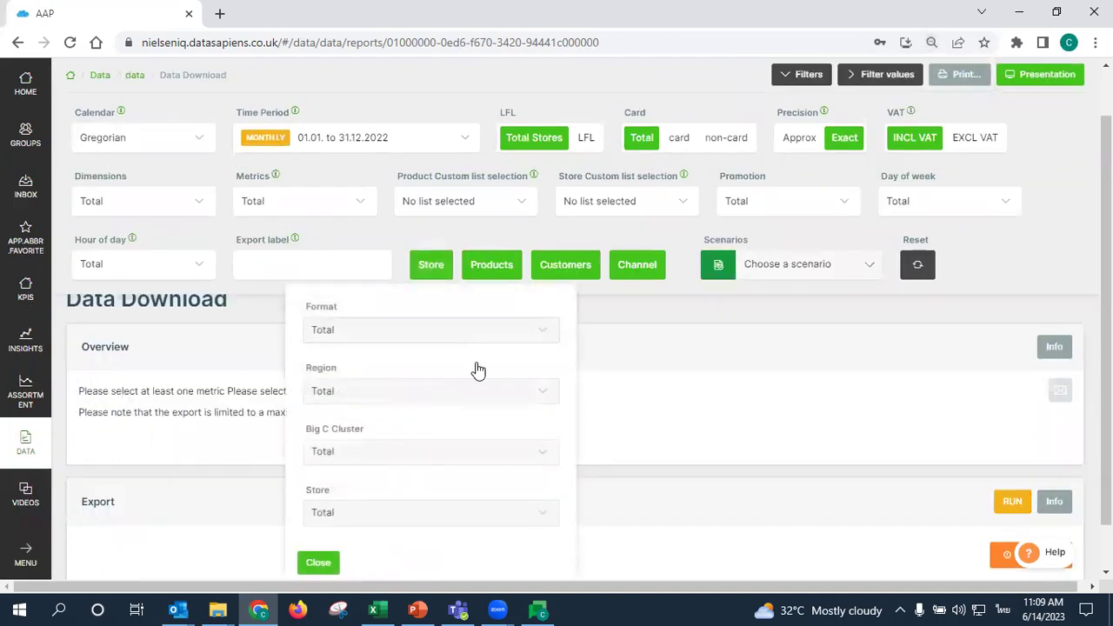
Review the Format options in the Store filters, such as HYPERMARKET, BIGCMINI and PURE, keeping Total selected
left_click(438, 331)
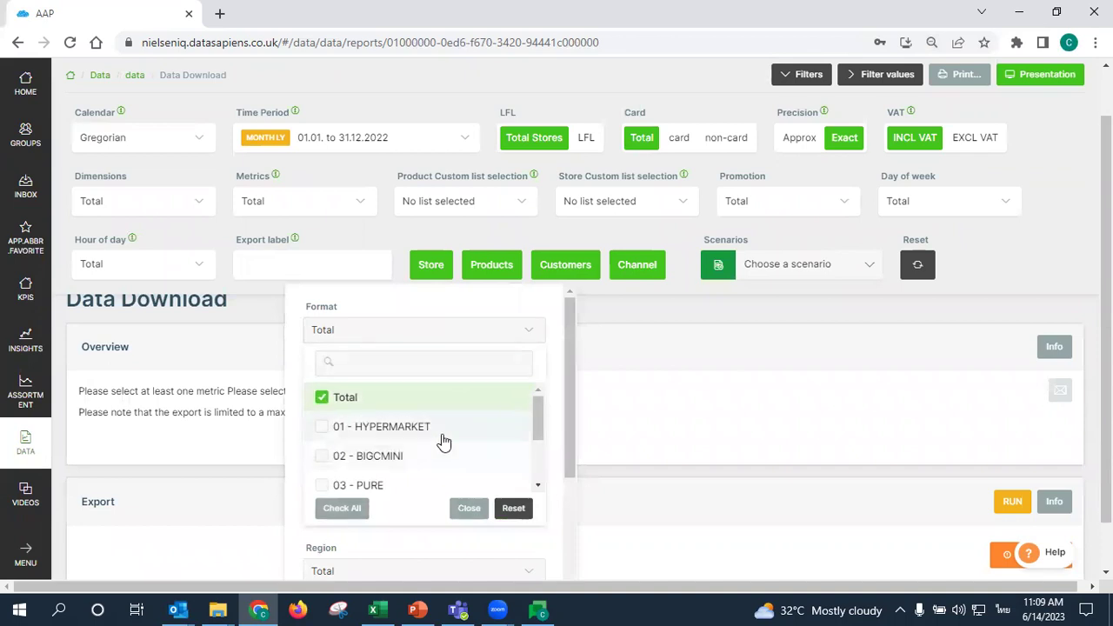
scroll(442, 439, "down", 1)
scroll(439, 431, "up", 2)
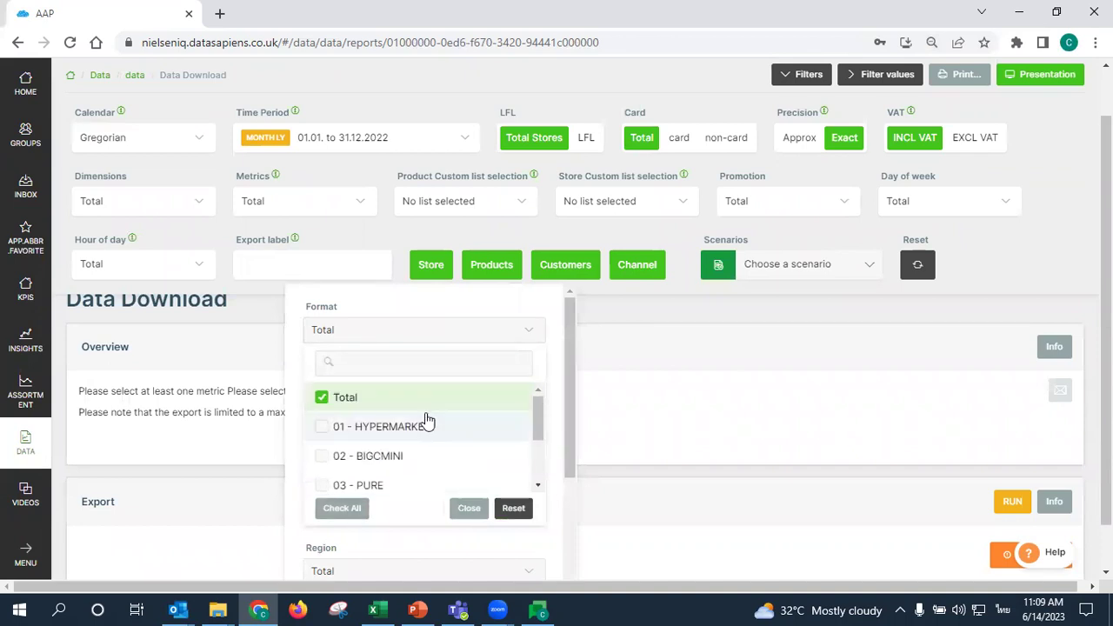
left_click(408, 338)
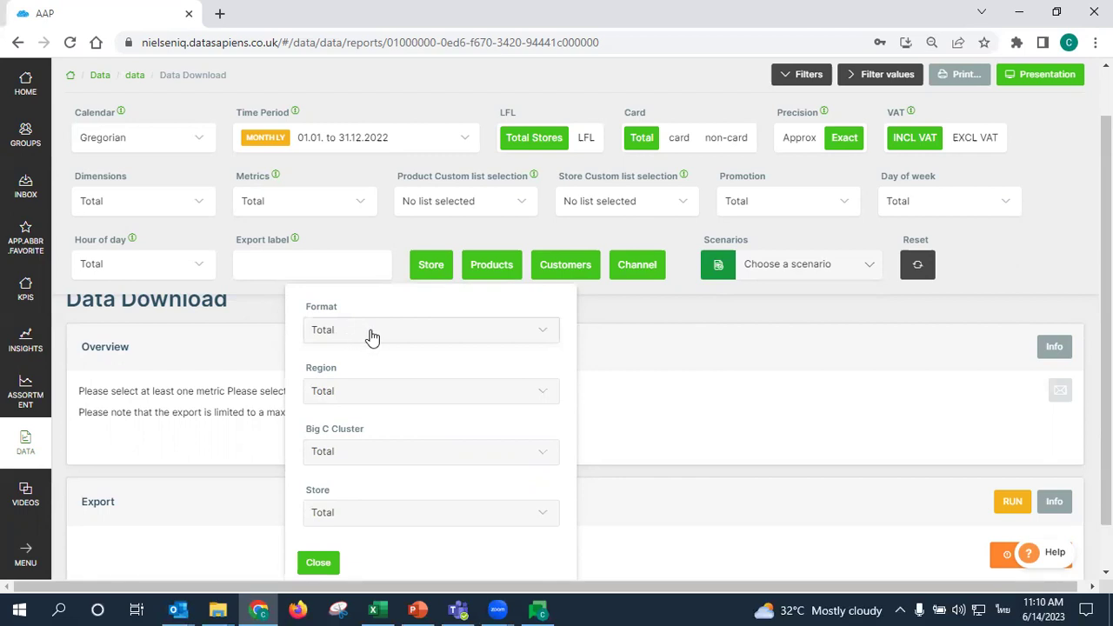
left_click(372, 337)
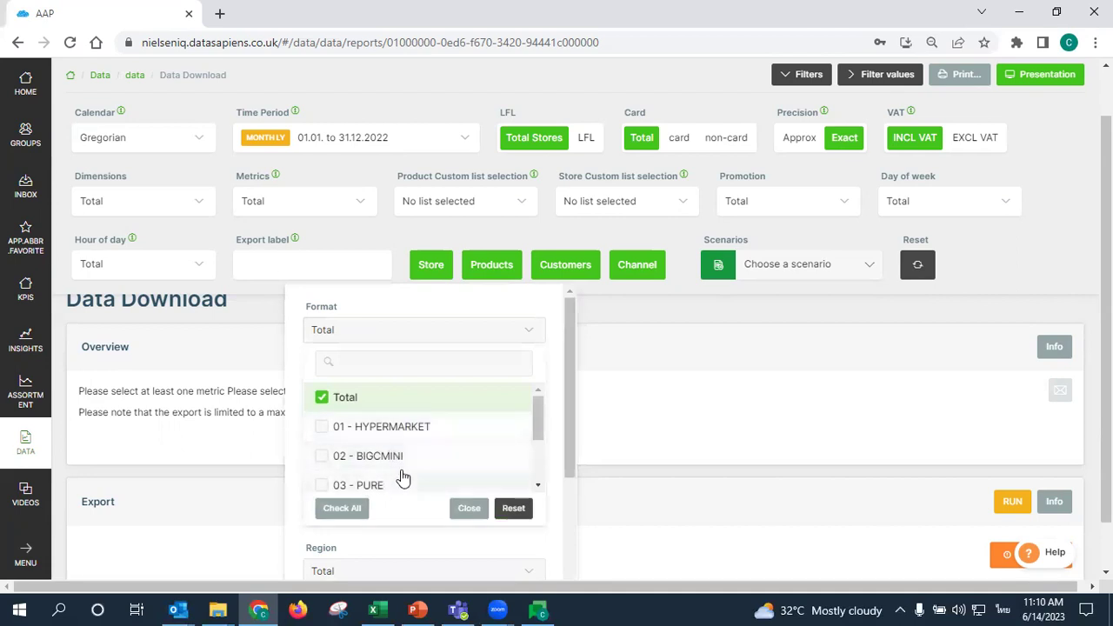
left_click(397, 336)
Look through the Region options in the Store filters, keeping Total selected
left_click(409, 398)
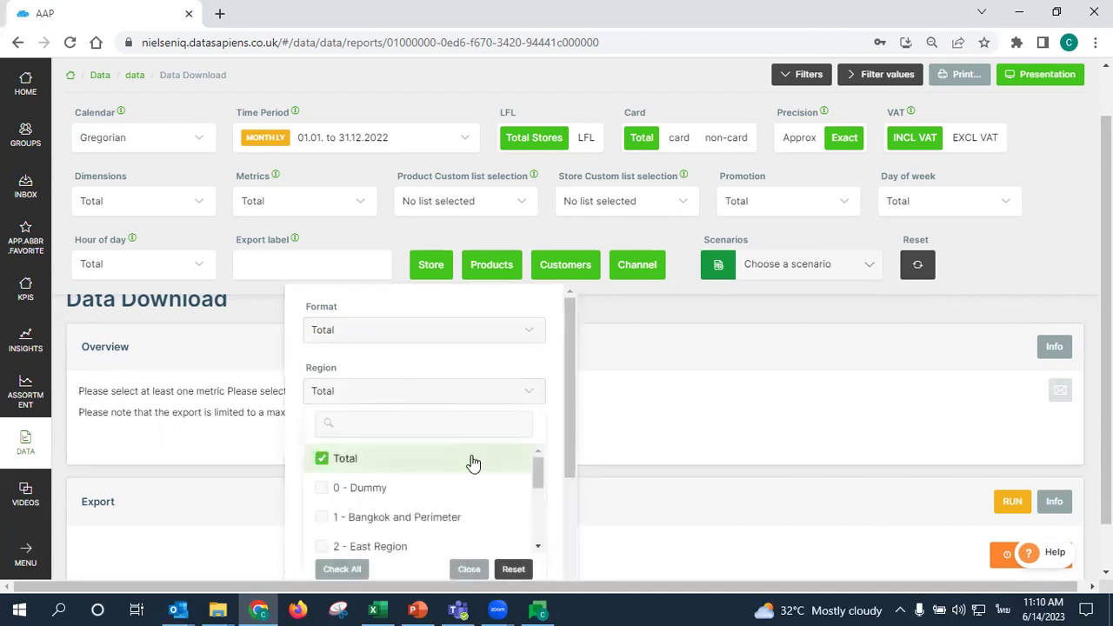
scroll(477, 483, "down", 2)
scroll(469, 485, "down", 2)
scroll(460, 480, "up", 2)
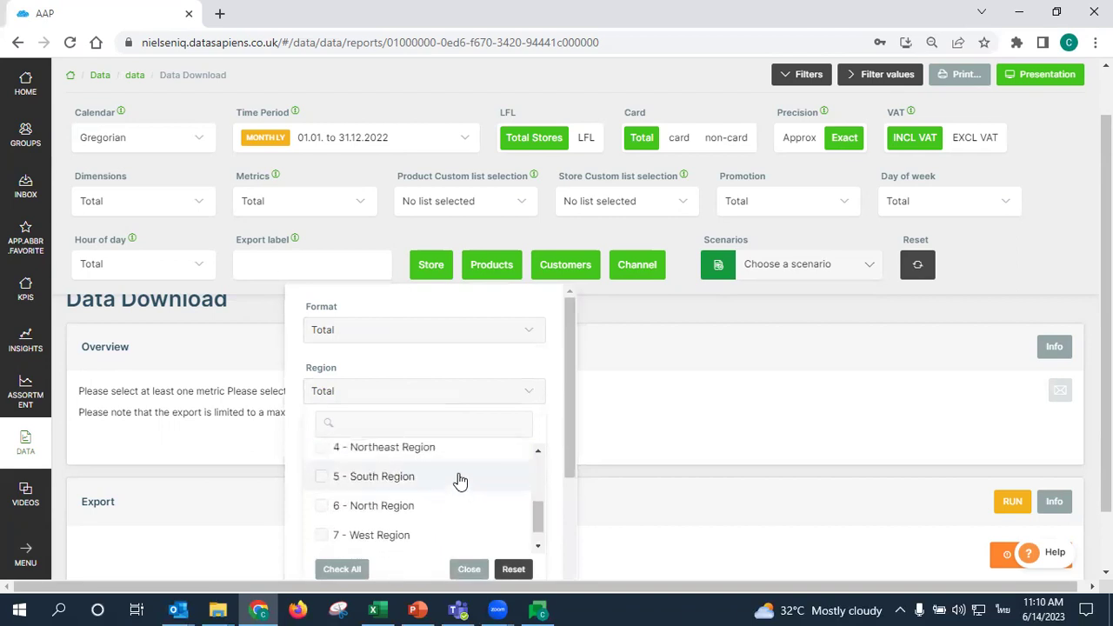
scroll(457, 483, "down", 2)
scroll(435, 484, "up", 3)
scroll(435, 487, "down", 2)
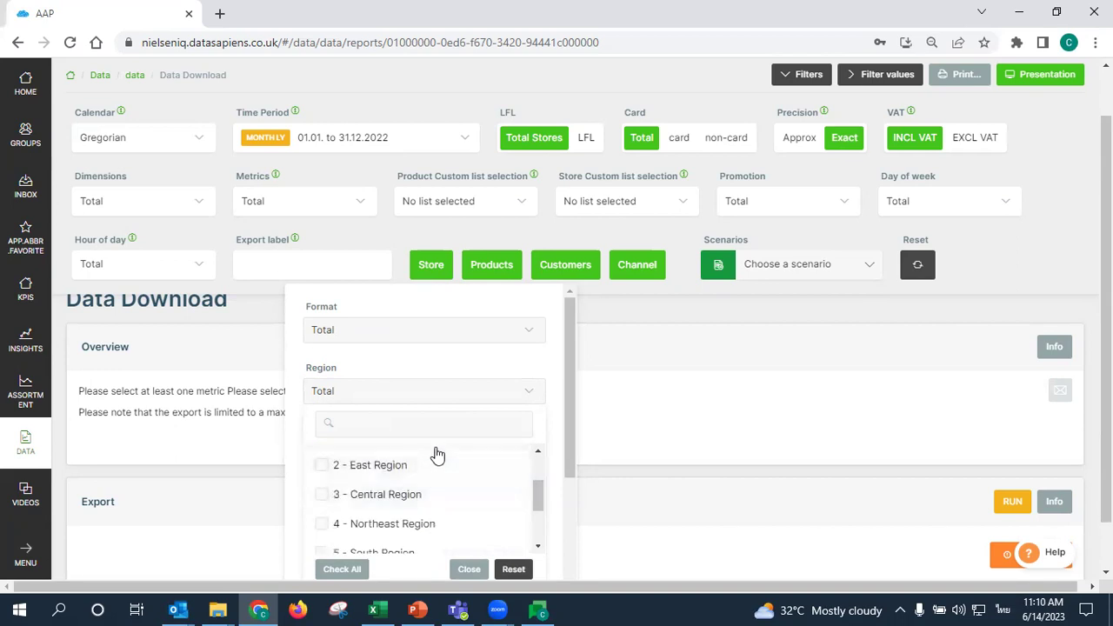
scroll(430, 494, "down", 2)
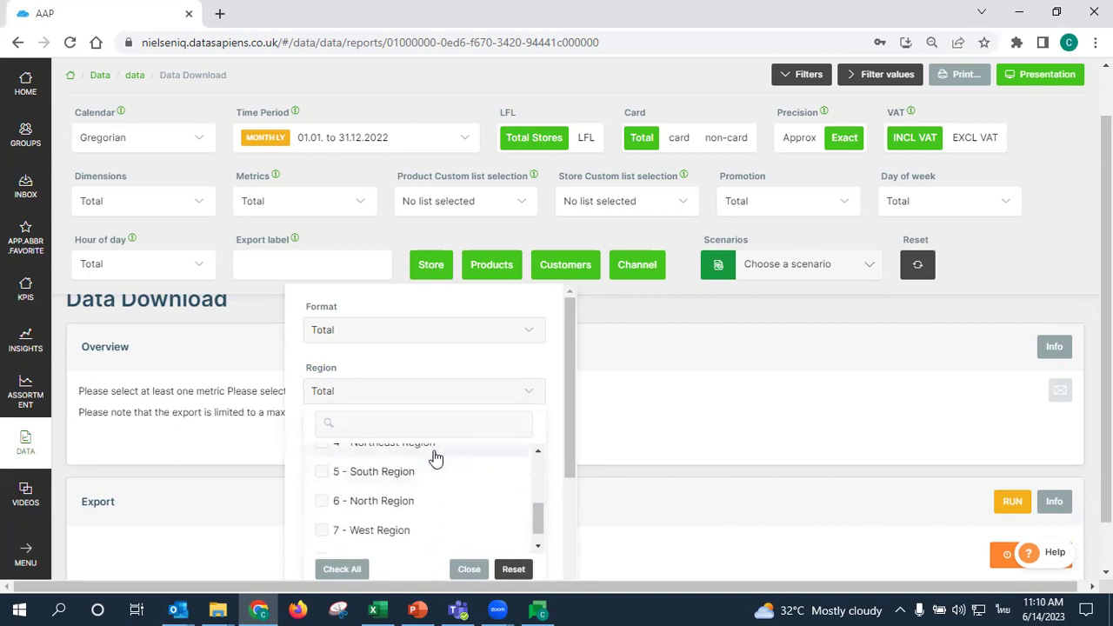
left_click(429, 395)
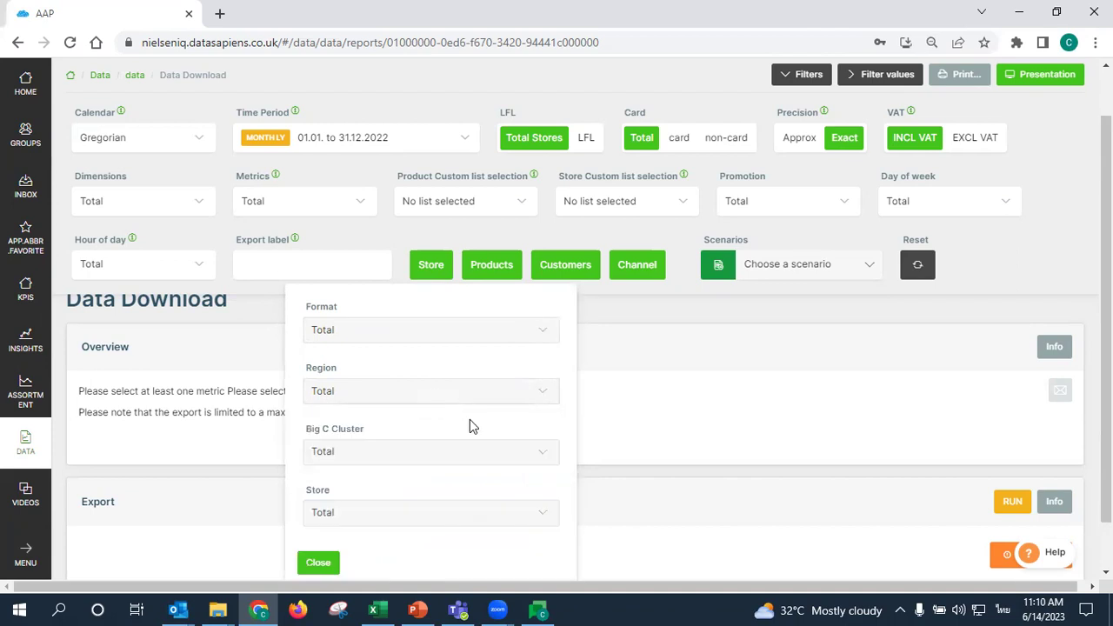
Review the Big C Cluster options and the list of individual stores, keeping both filters at Total
left_click(492, 456)
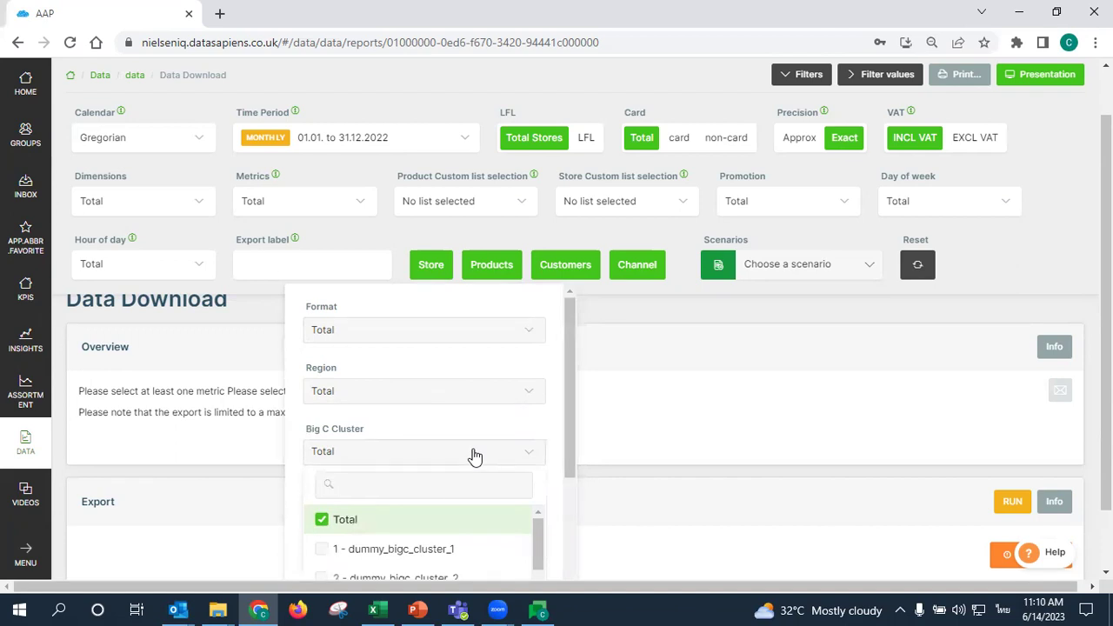
left_click(474, 456)
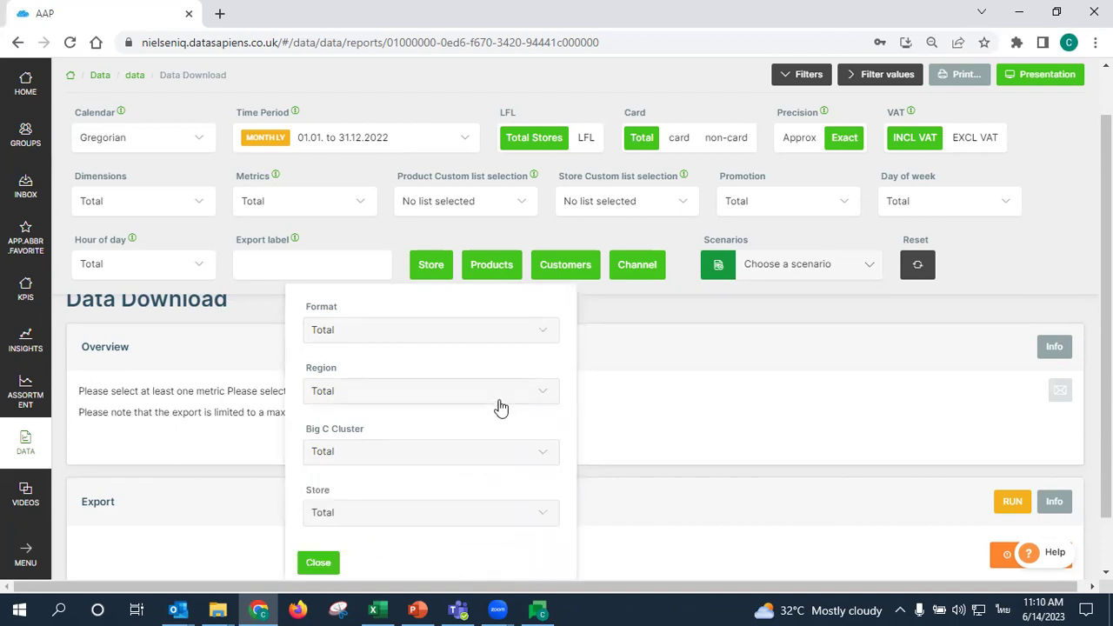
left_click(483, 509)
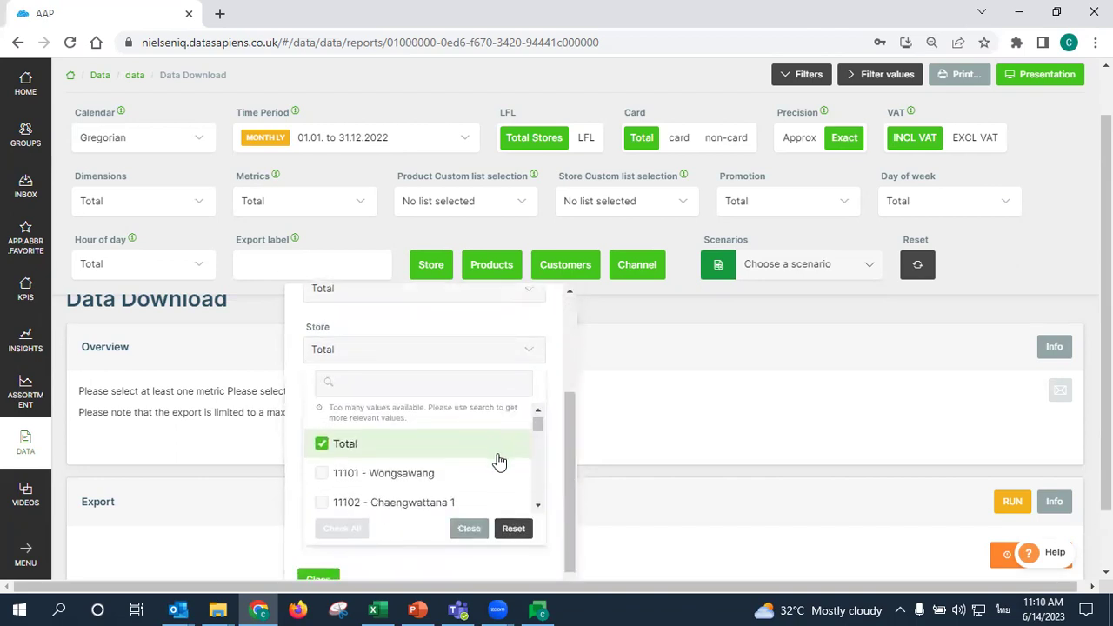
scroll(498, 459, "down", 1)
scroll(500, 459, "down", 7)
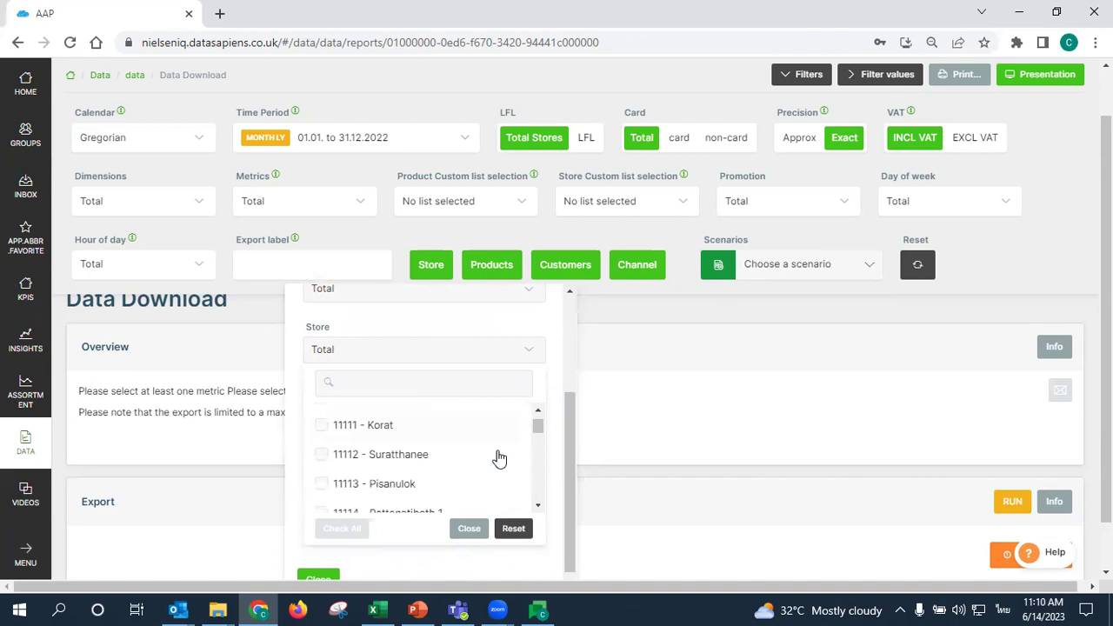
scroll(502, 454, "up", 7)
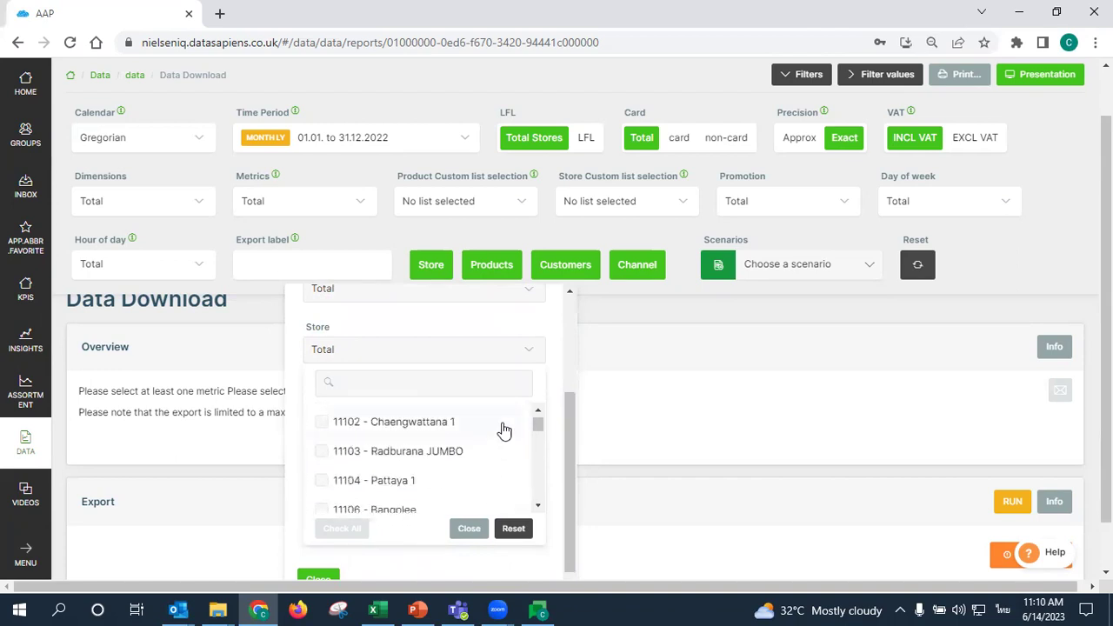
left_click(481, 355)
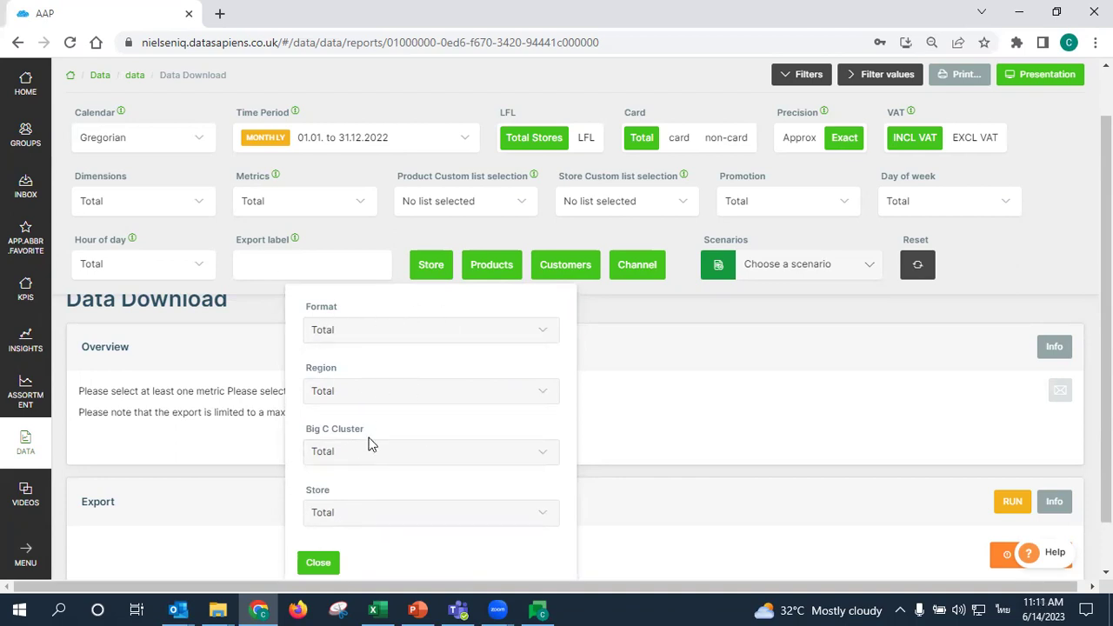
Close the Store filter group and open the Products filter group
left_click(446, 266)
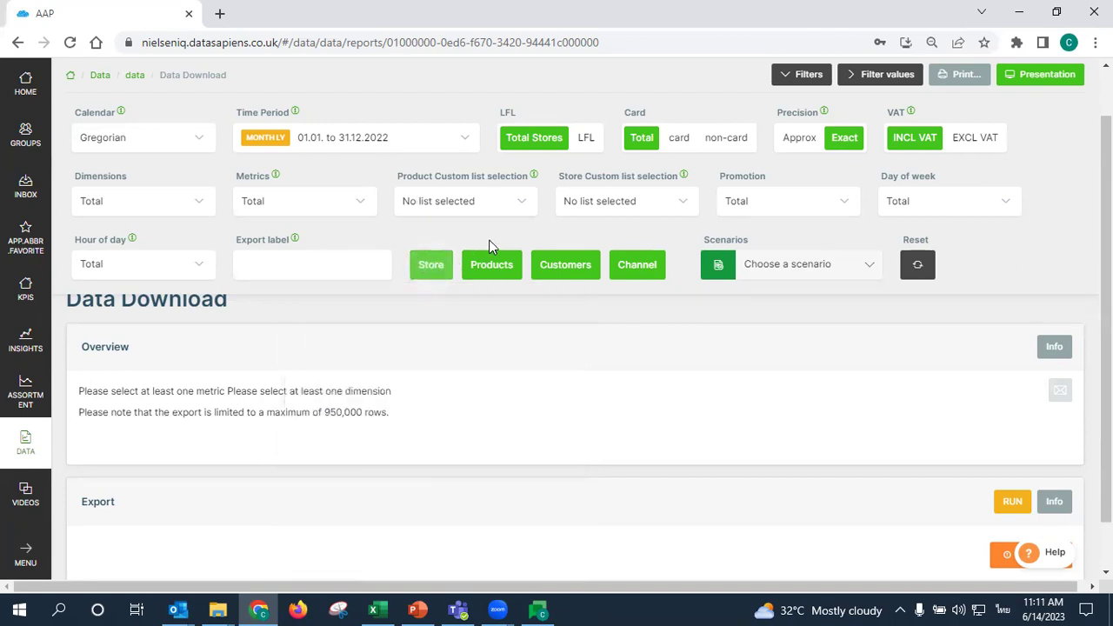
left_click(502, 266)
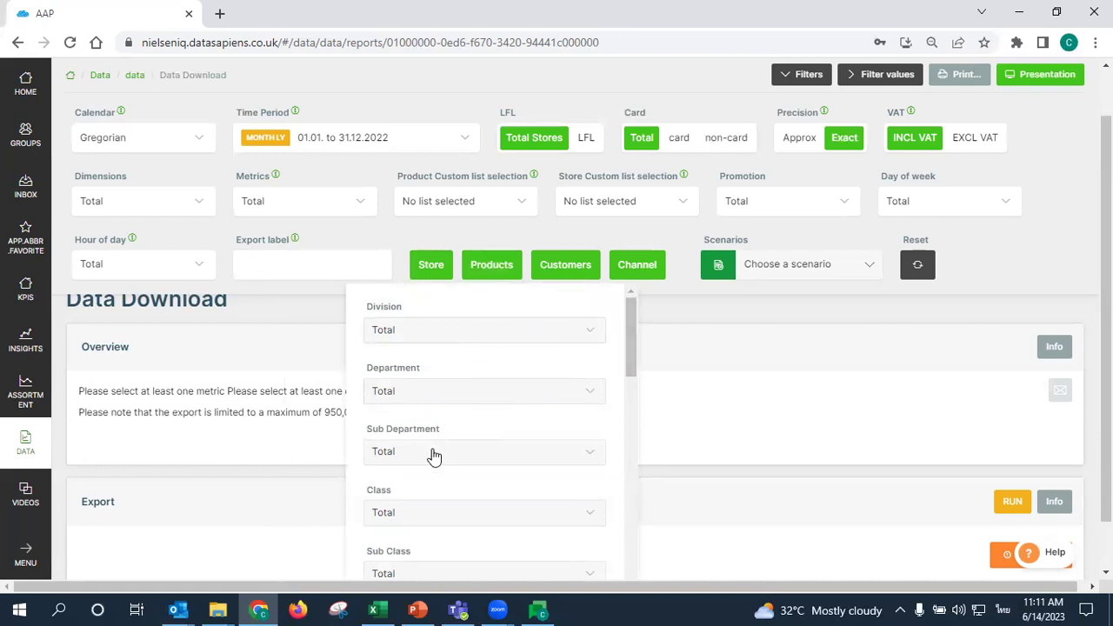
Set the Division product filter to 04 - DRY FOOD and look through the Department options for it
left_click(438, 342)
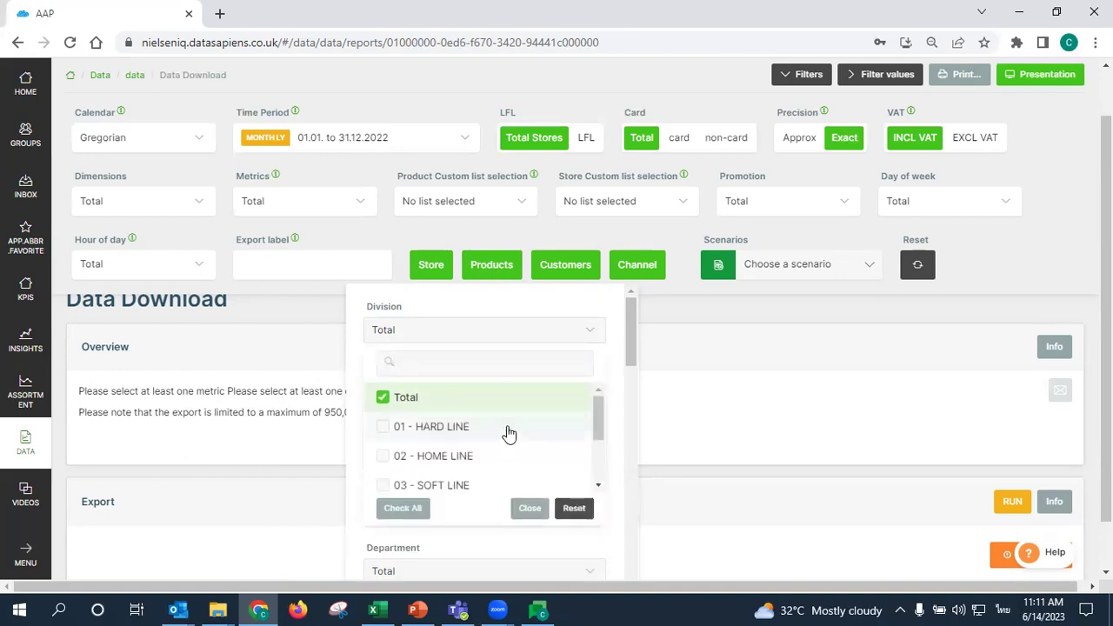
scroll(508, 433, "down", 1)
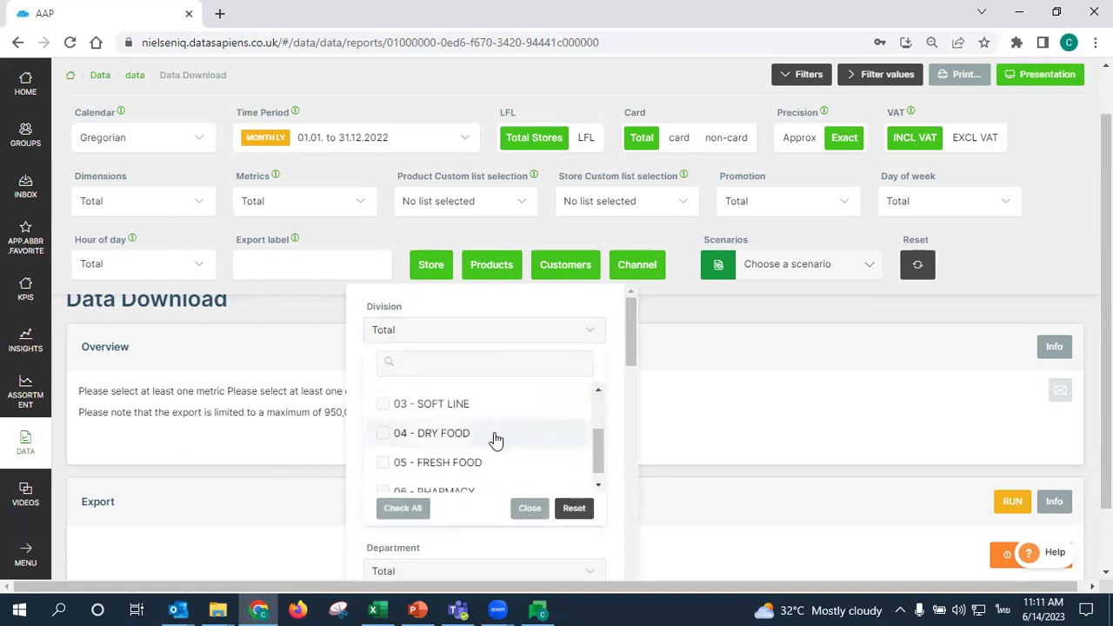
left_click(496, 439)
left_click(477, 341)
left_click(482, 393)
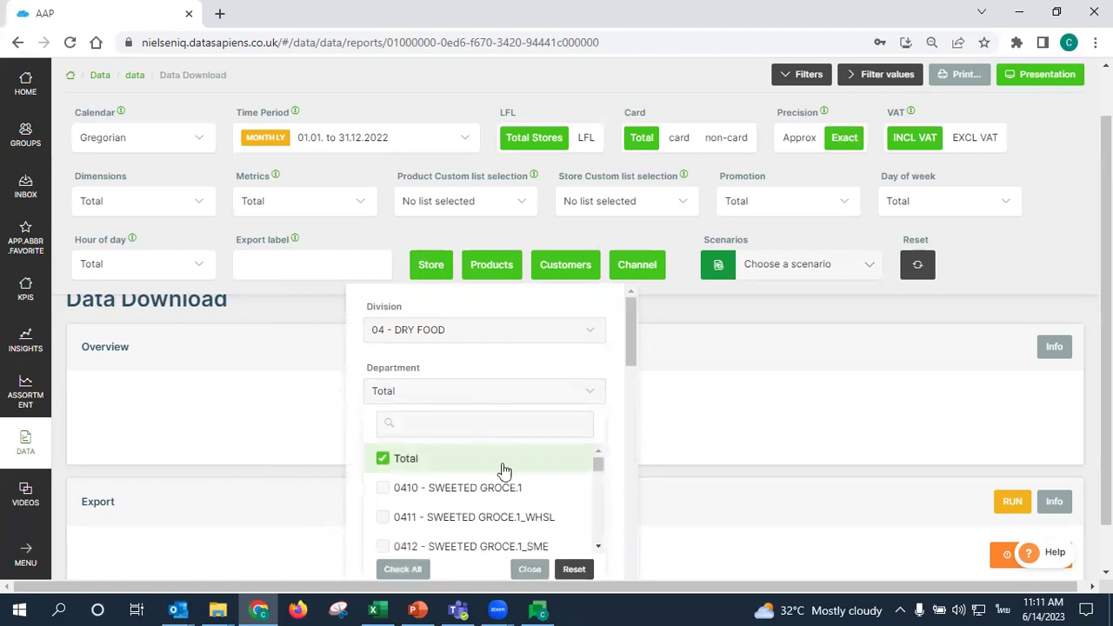
scroll(512, 496, "down", 4)
scroll(513, 498, "down", 3)
scroll(513, 492, "up", 7)
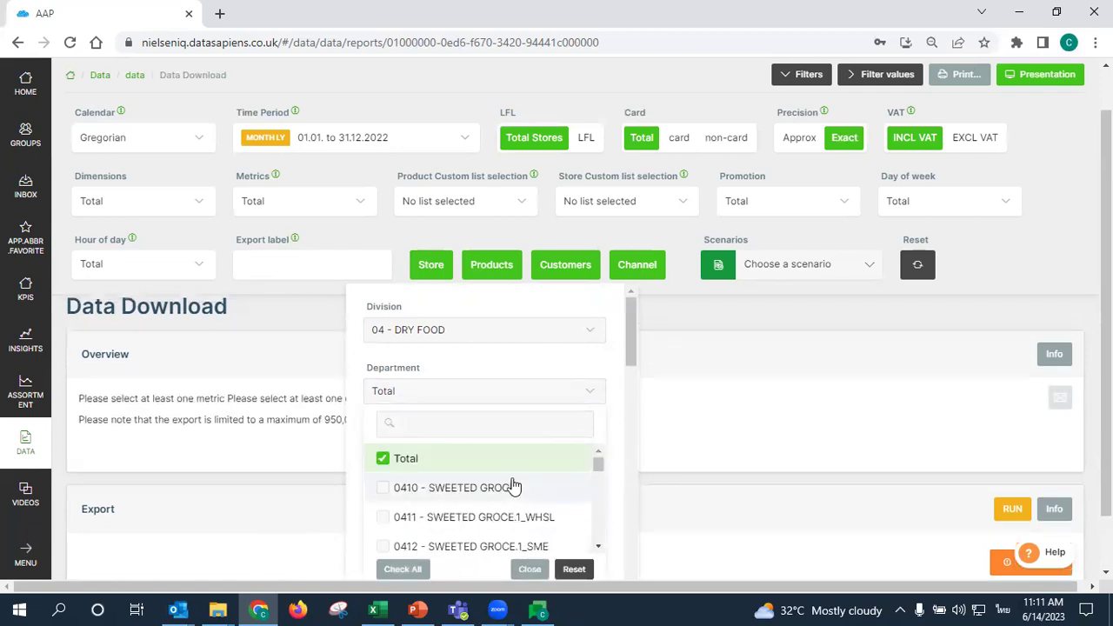
scroll(513, 487, "up", 1)
Reset the Division product filter to Total
left_click(488, 310)
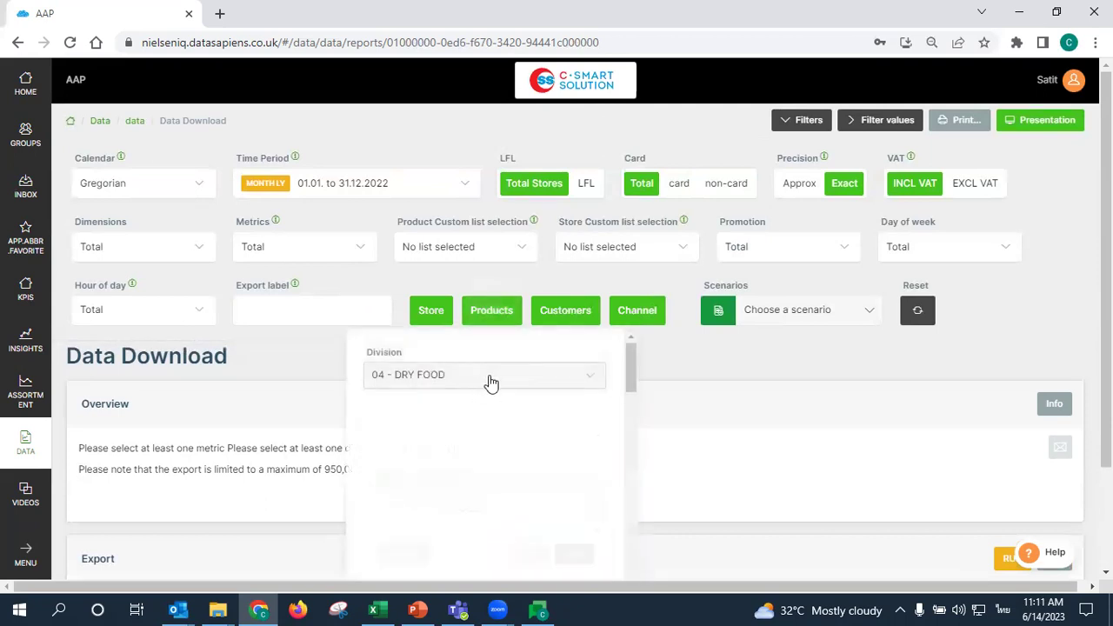
left_click(491, 383)
left_click(575, 551)
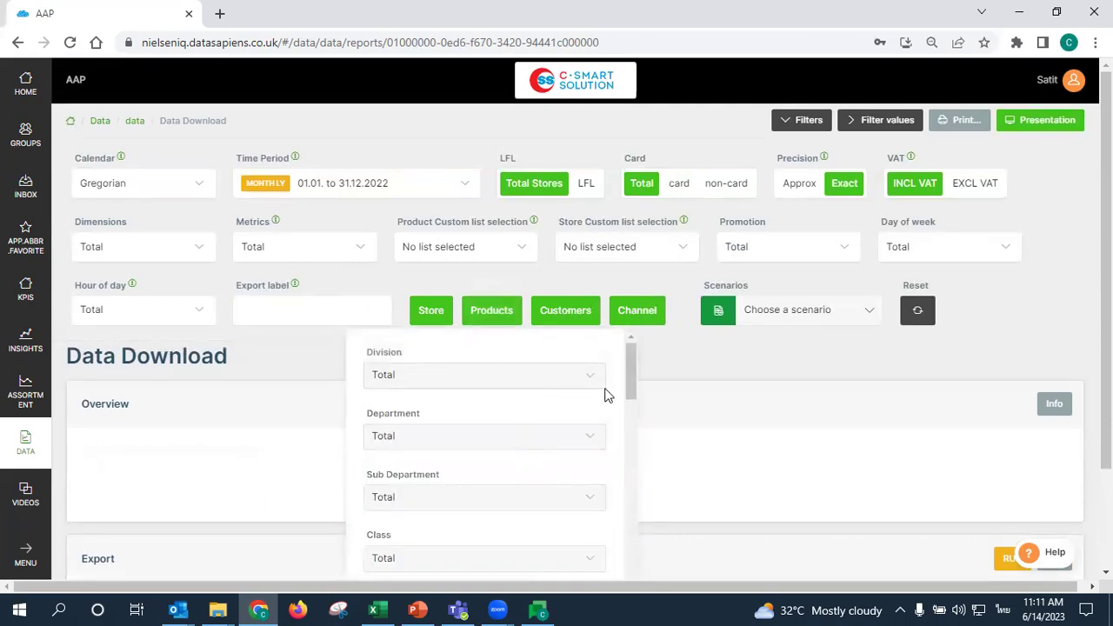
Search the Class product filter for "bread" and set it to 05506001 - BREAD
left_click_drag(629, 376, 631, 406)
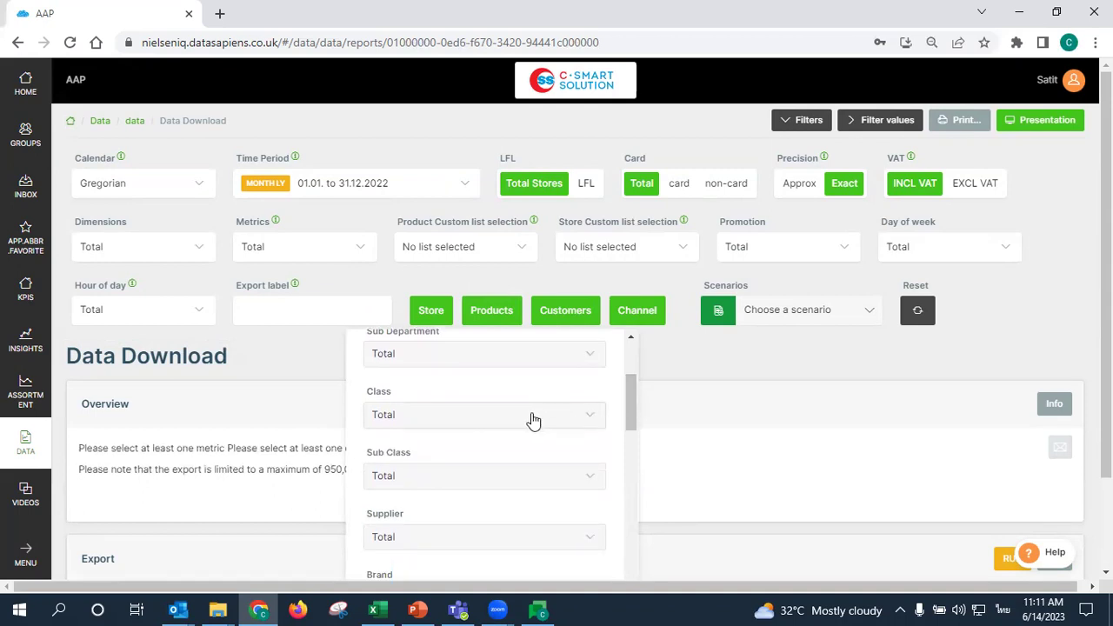
left_click(479, 425)
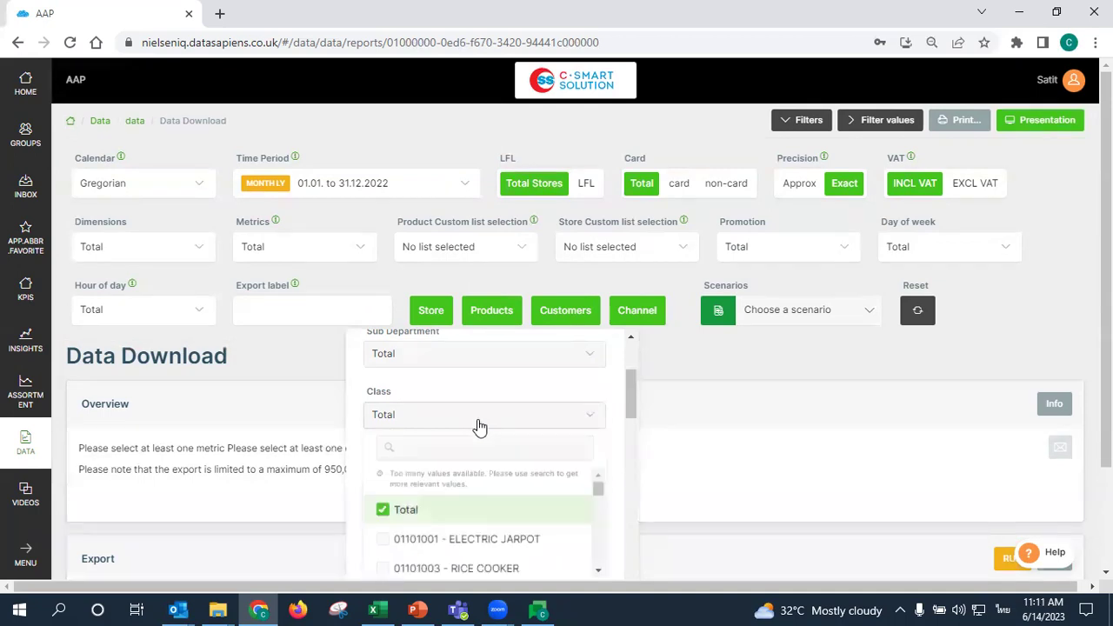
type("wr")
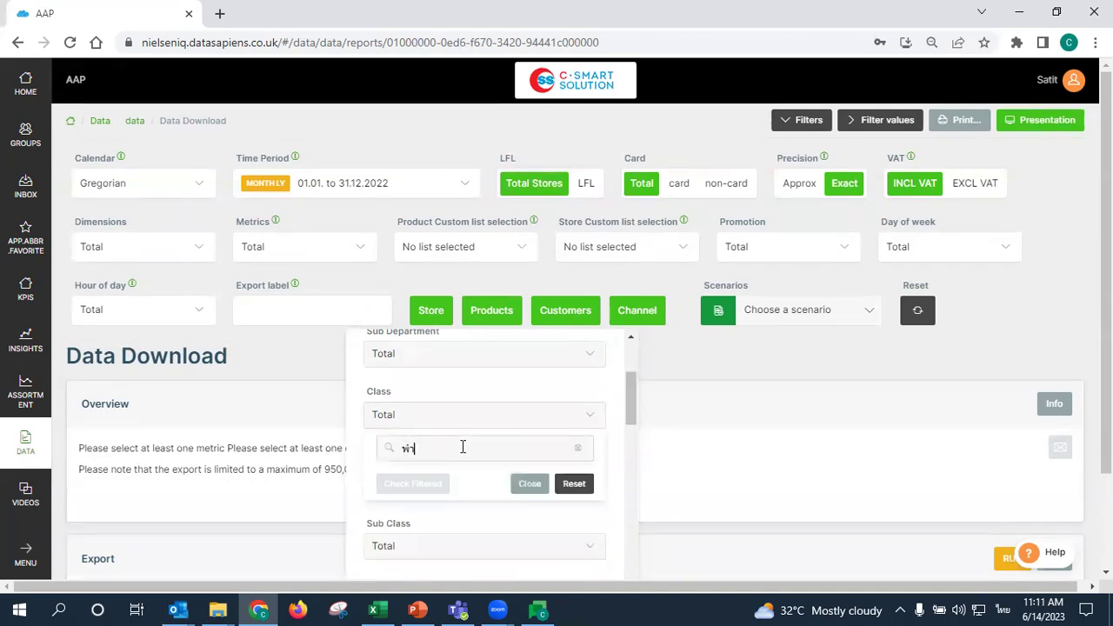
key("BackSpace")
key("grave")
type("bread")
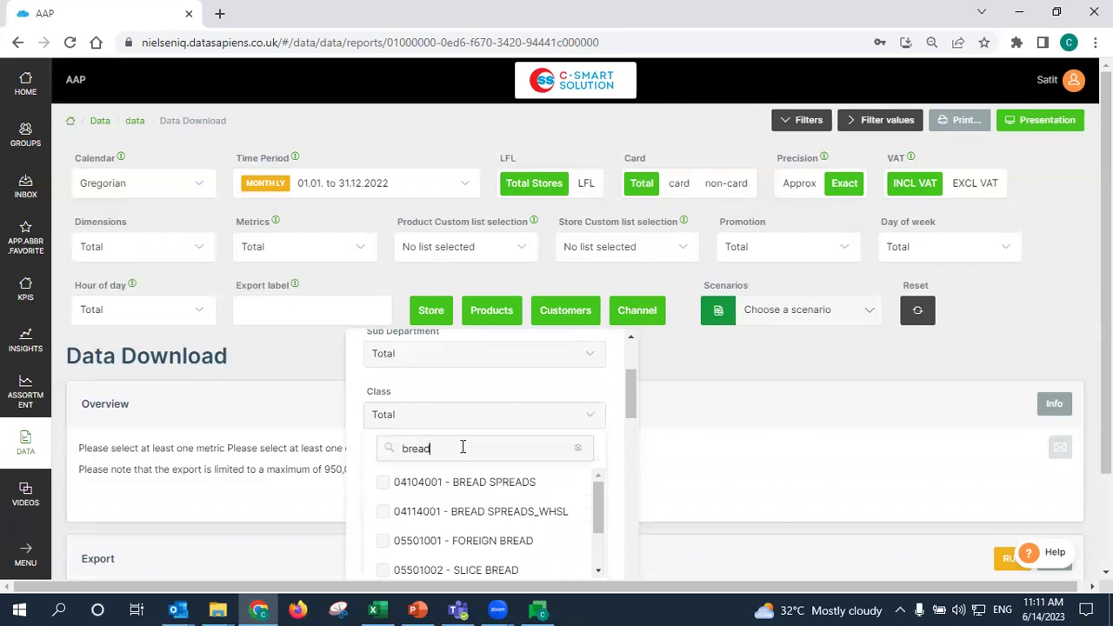
scroll(625, 419, "down", 1)
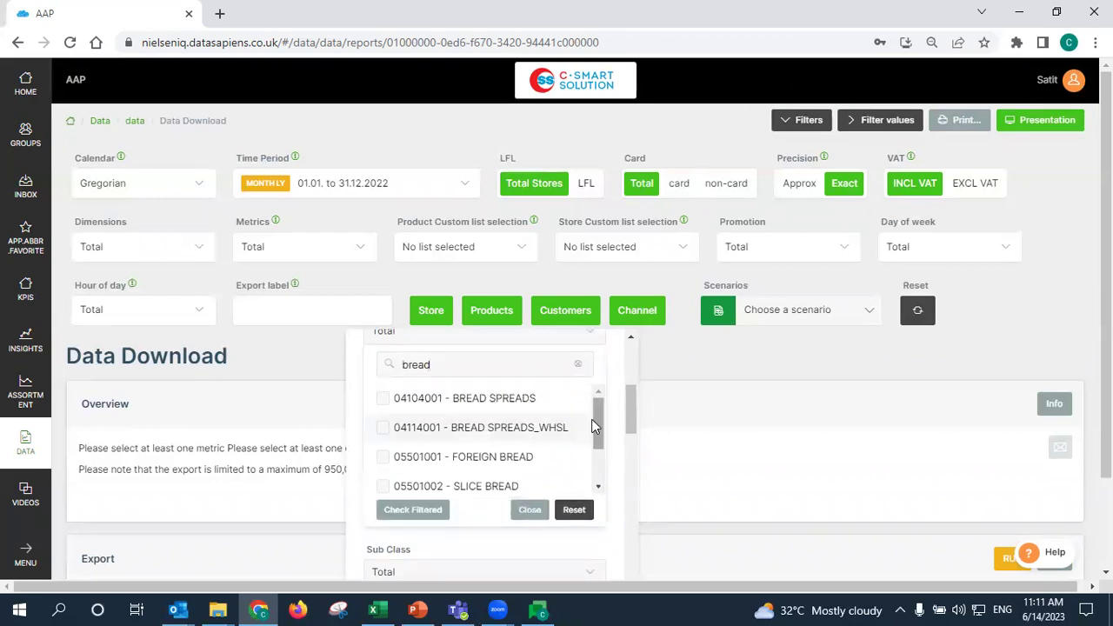
left_click_drag(601, 441, 602, 473)
left_click(490, 479)
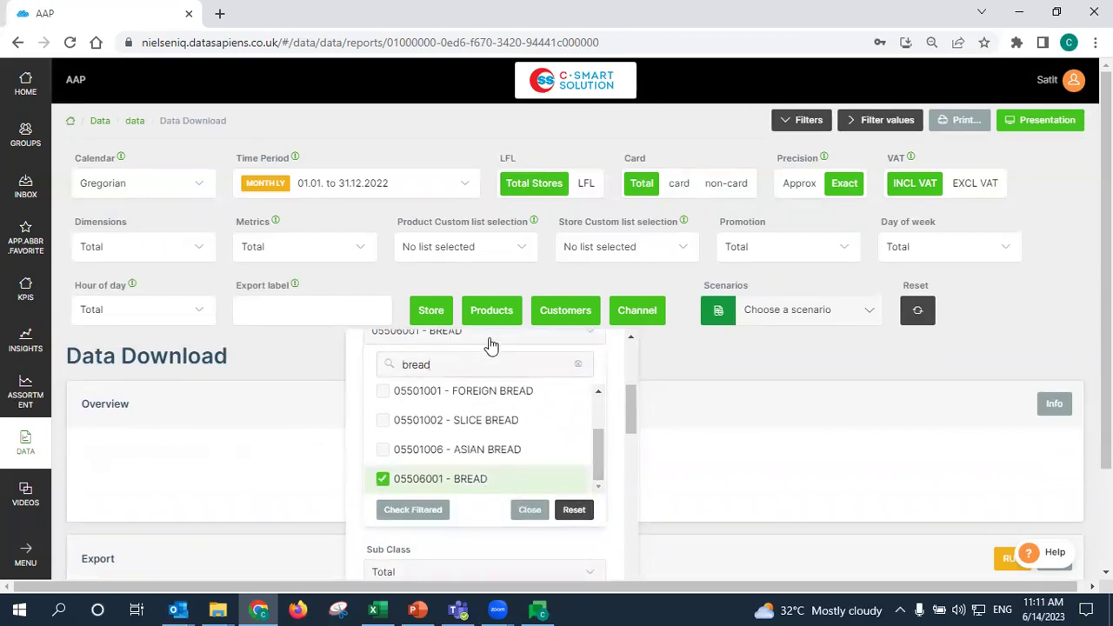
left_click(490, 343)
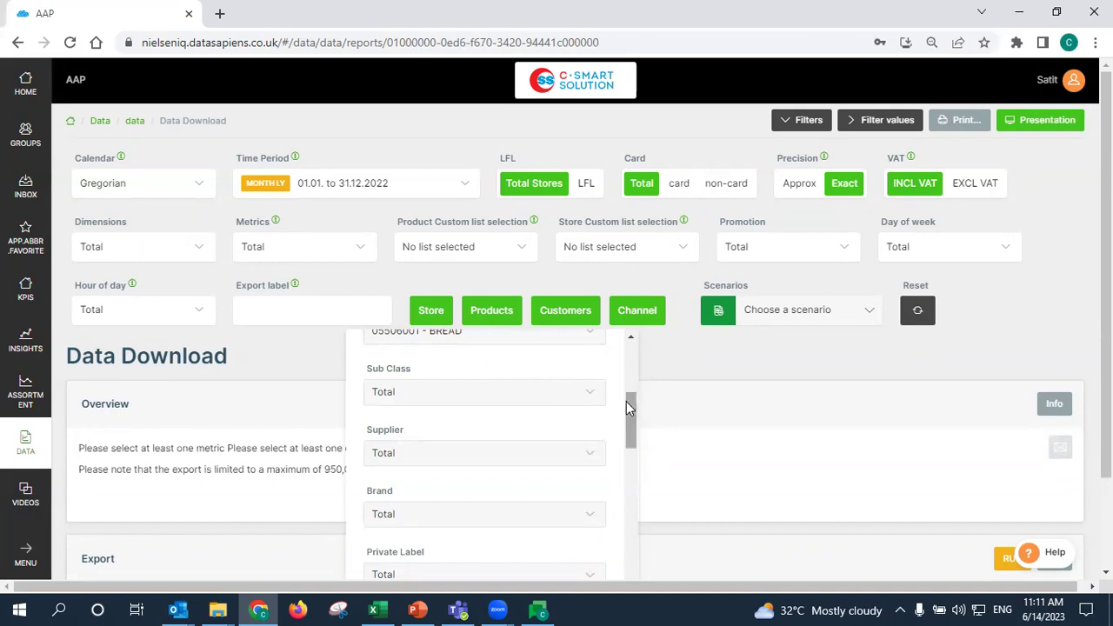
Look through the remaining product filters, from Sub Class, Supplier and Brand to the Nielsen attributes, Barcode and Product
scroll(630, 409, "up", 1)
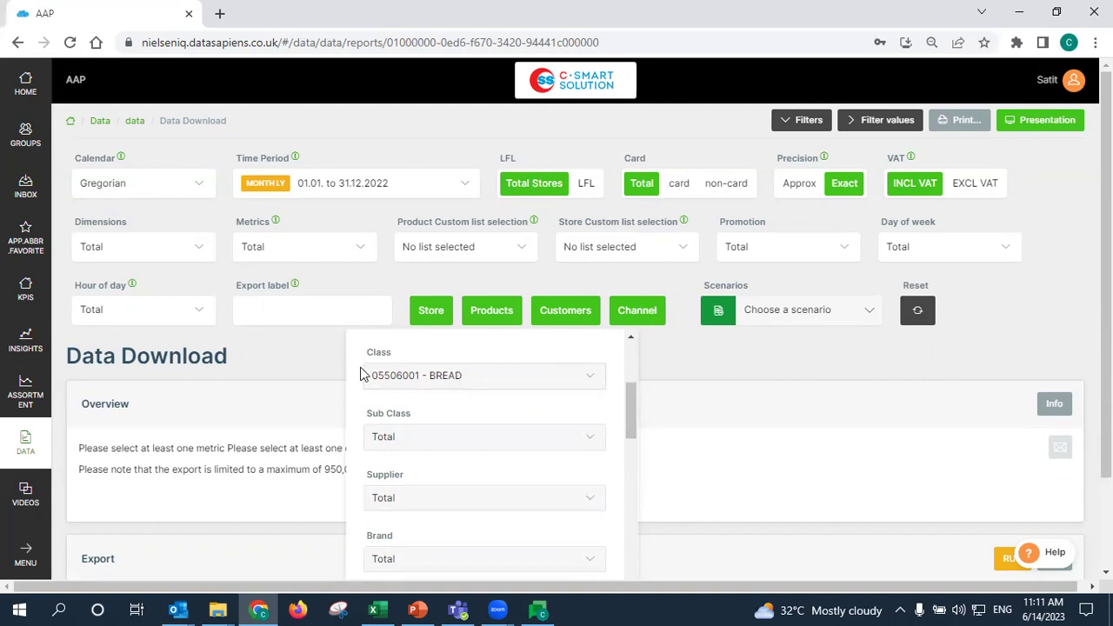
left_click_drag(632, 409, 626, 426)
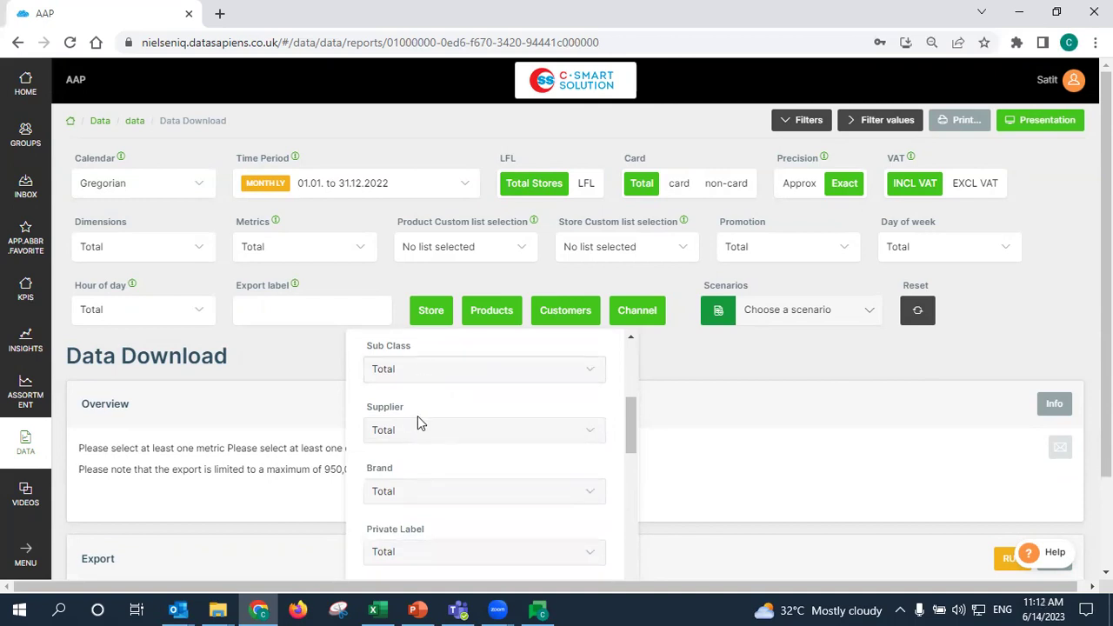
scroll(628, 428, "down", 1)
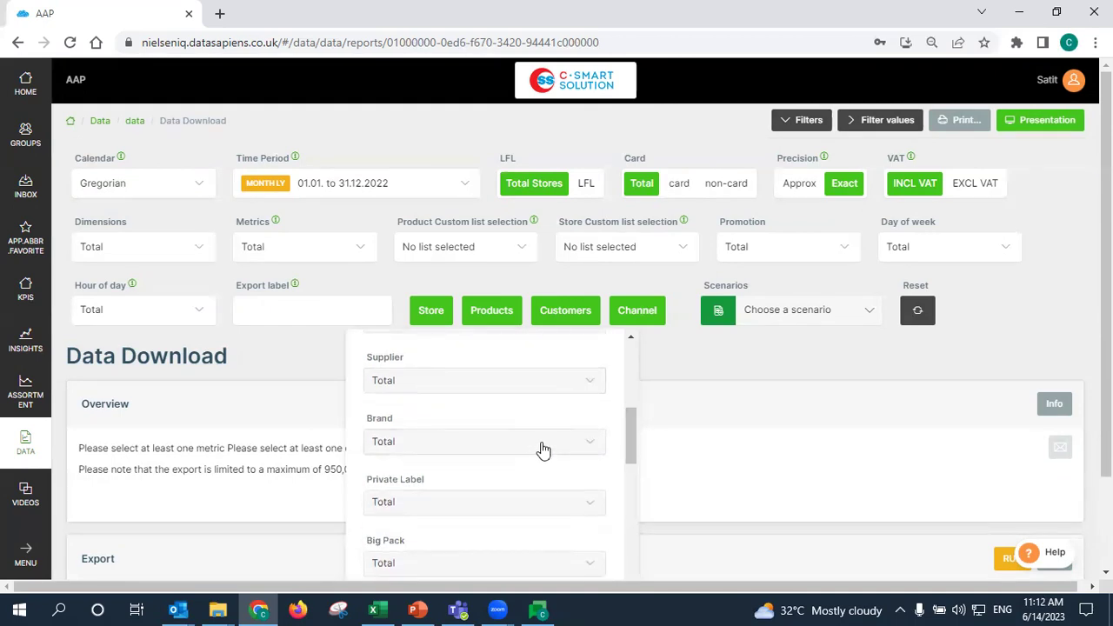
scroll(542, 440, "down", 2)
scroll(535, 418, "down", 2)
scroll(522, 418, "up", 1)
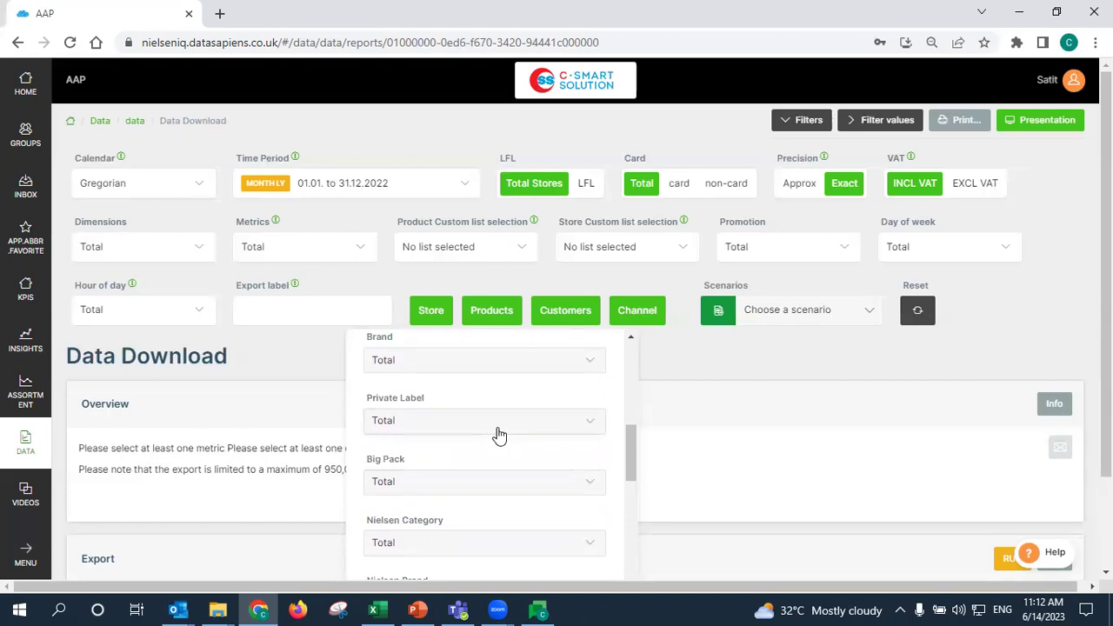
scroll(500, 437, "down", 1)
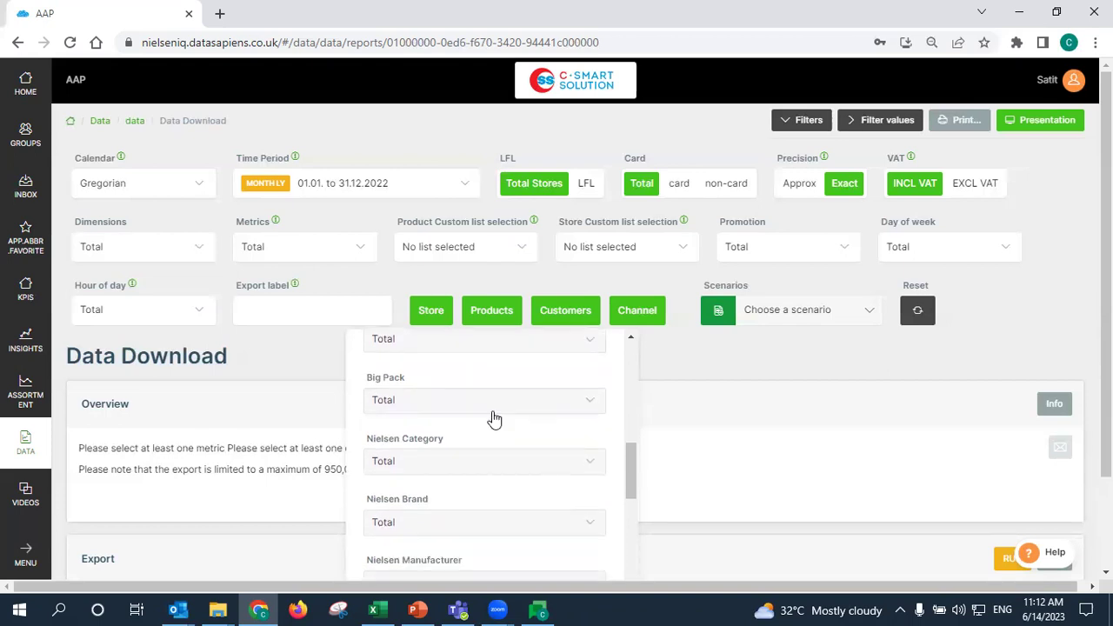
scroll(539, 412, "down", 1)
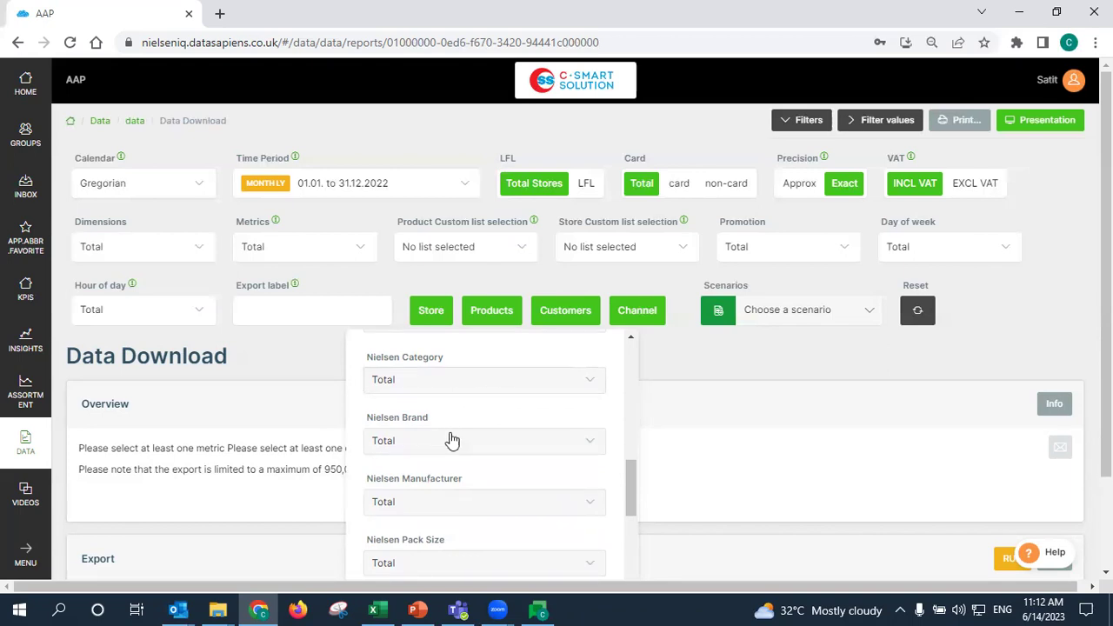
scroll(631, 500, "down", 2)
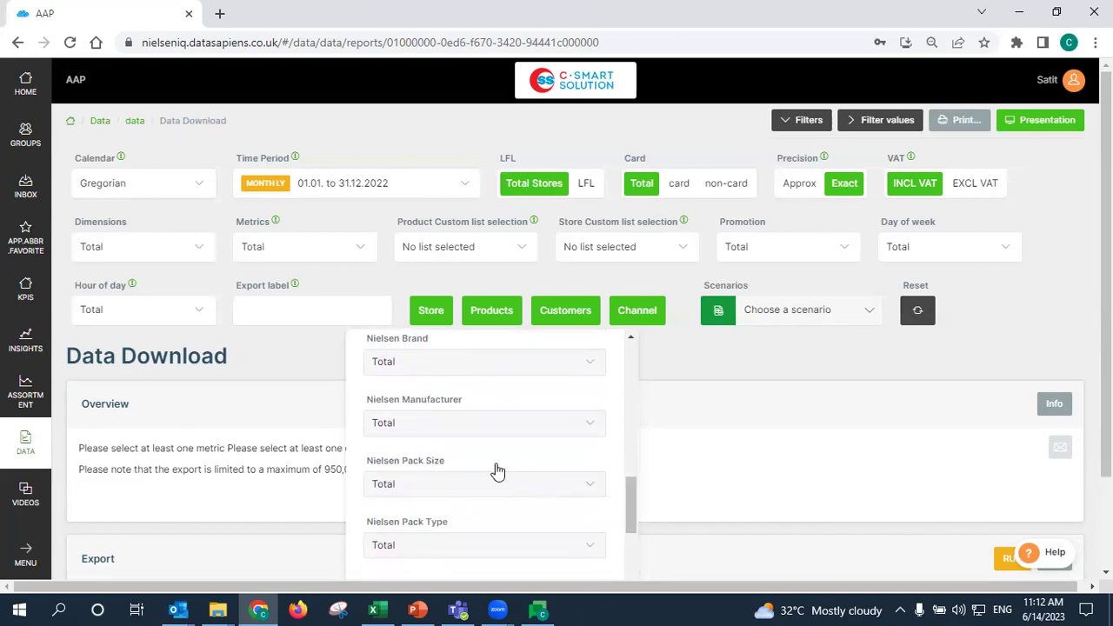
left_click_drag(631, 507, 604, 541)
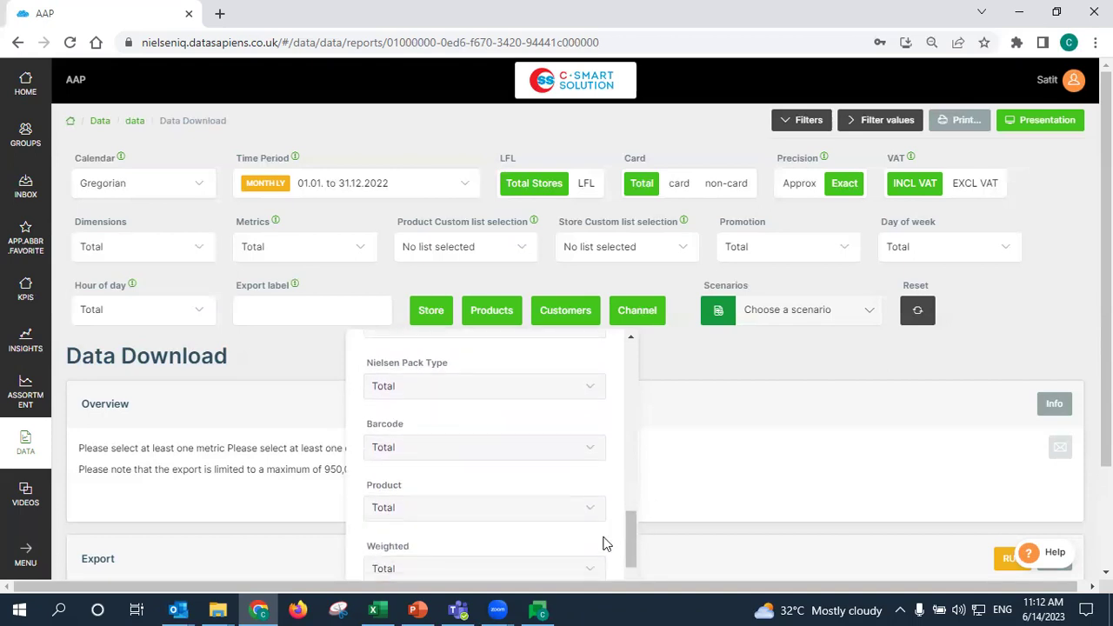
Review the value lists of the Barcode and Product filters, keeping both at Total
left_click(414, 448)
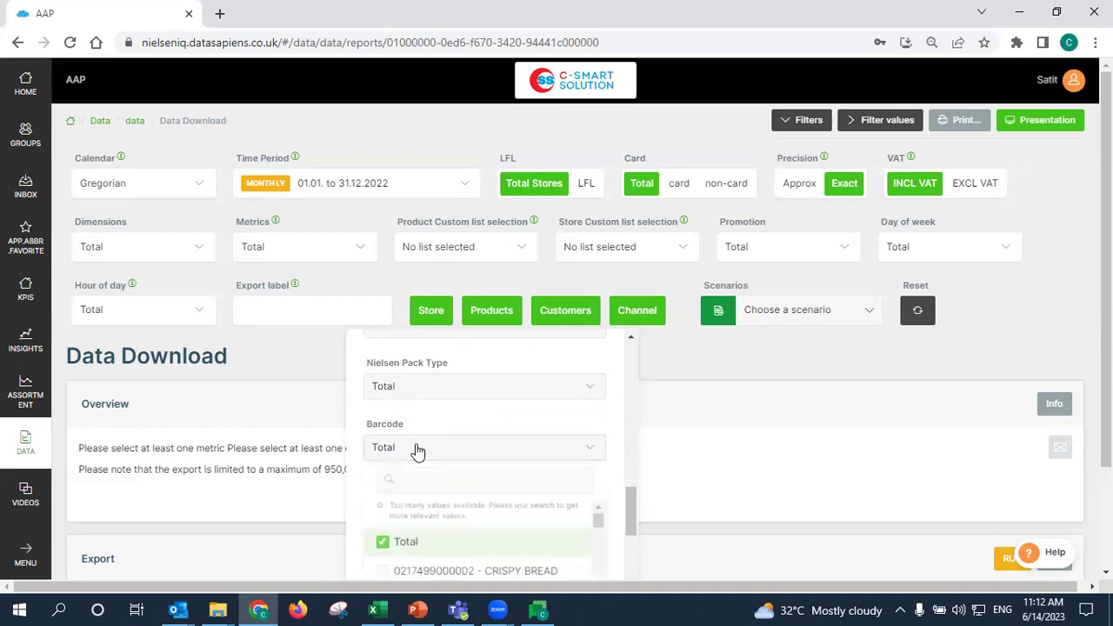
scroll(632, 521, "down", 2)
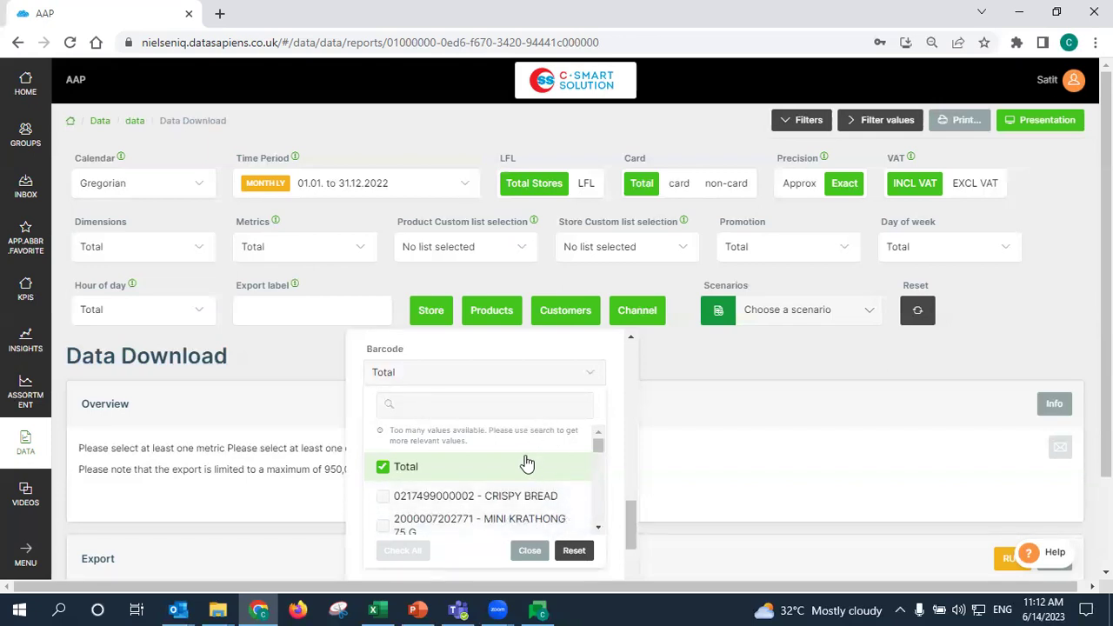
left_click(488, 374)
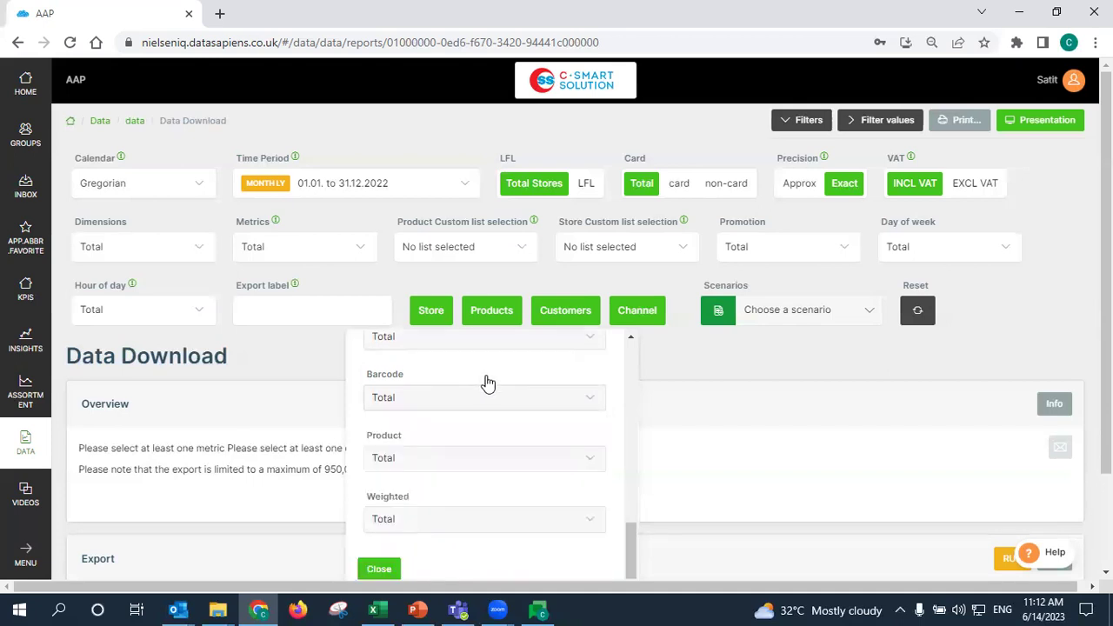
left_click(455, 463)
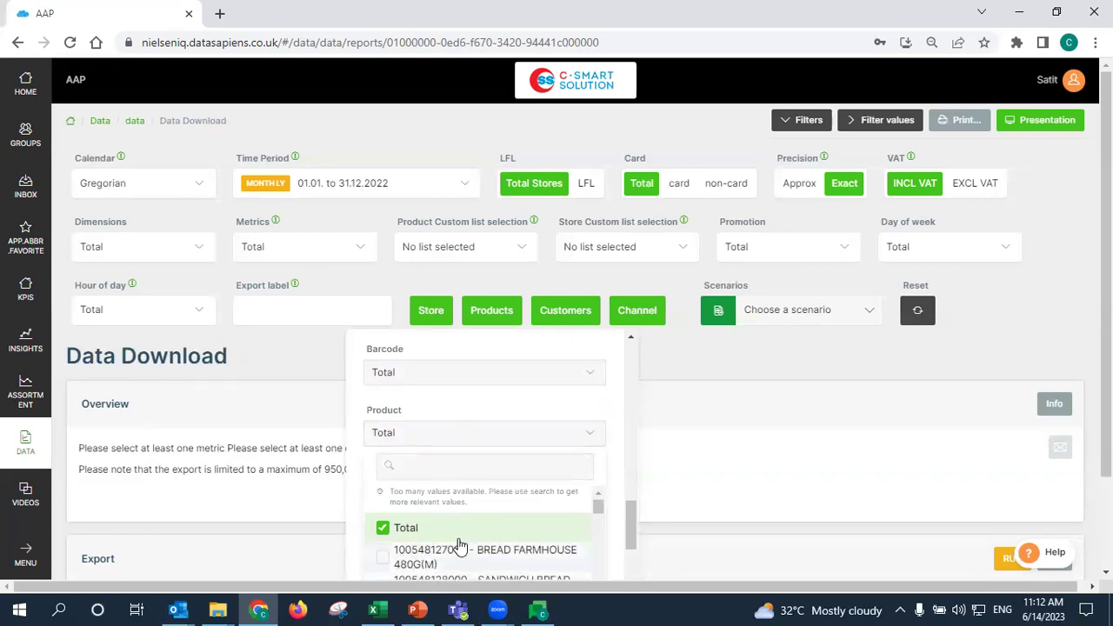
left_click(435, 377)
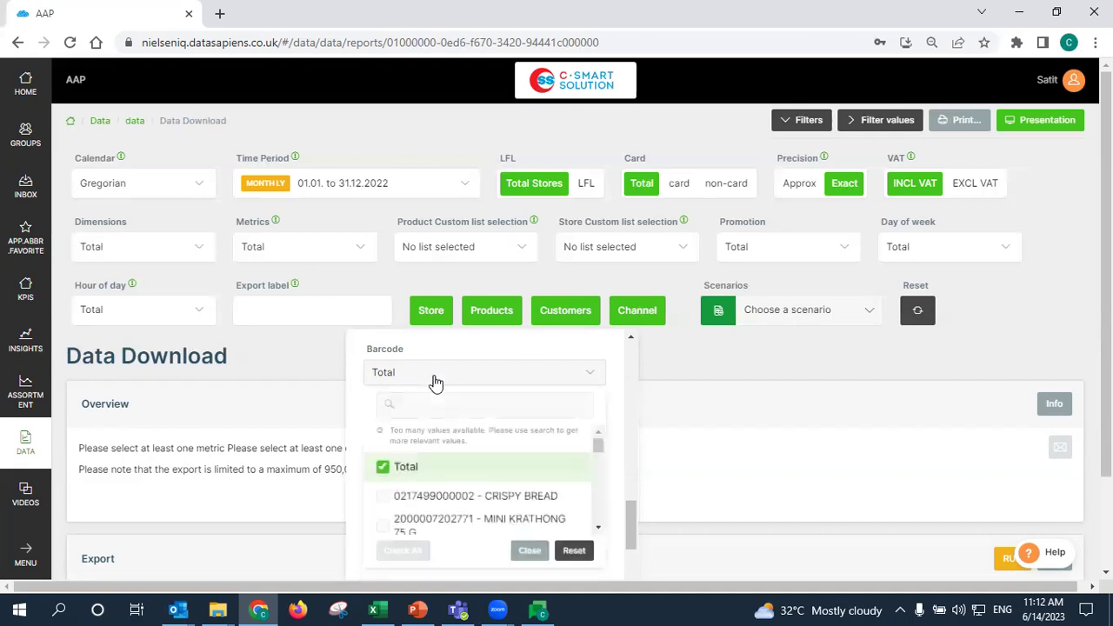
left_click(435, 381)
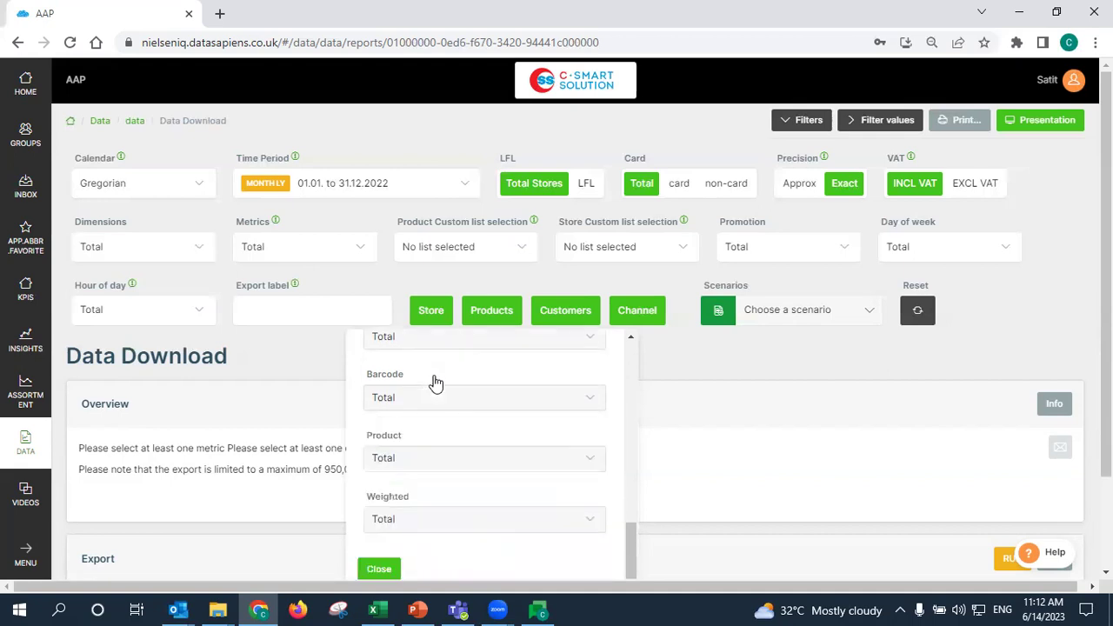
left_click(453, 458)
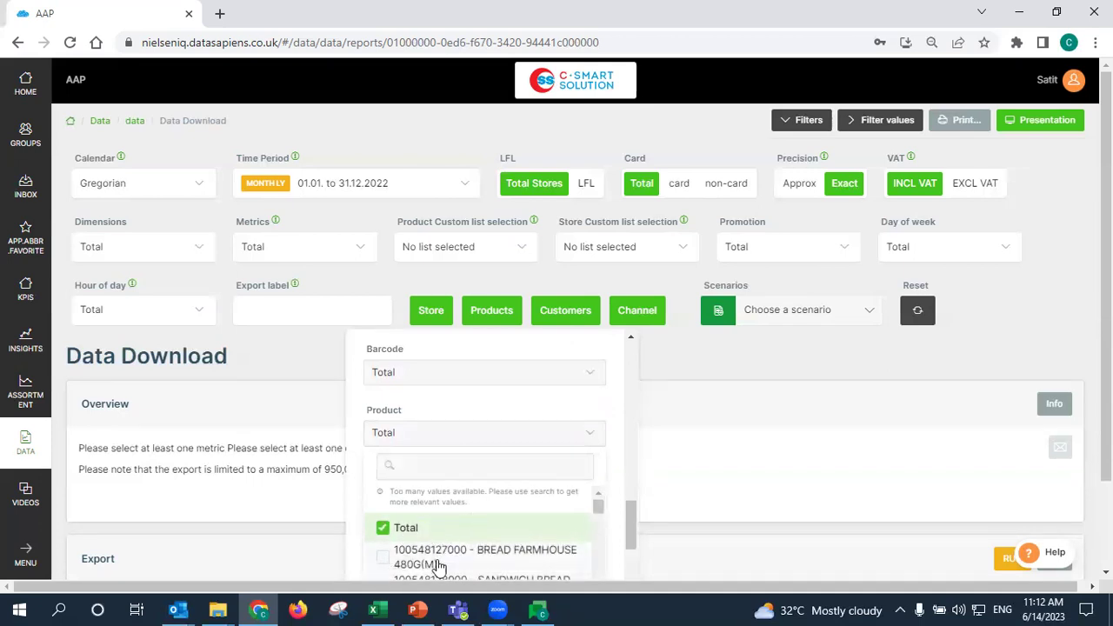
left_click(469, 435)
Check the Weighted filter's options, keeping Total, and go back to review the Division to Class filters
left_click(472, 518)
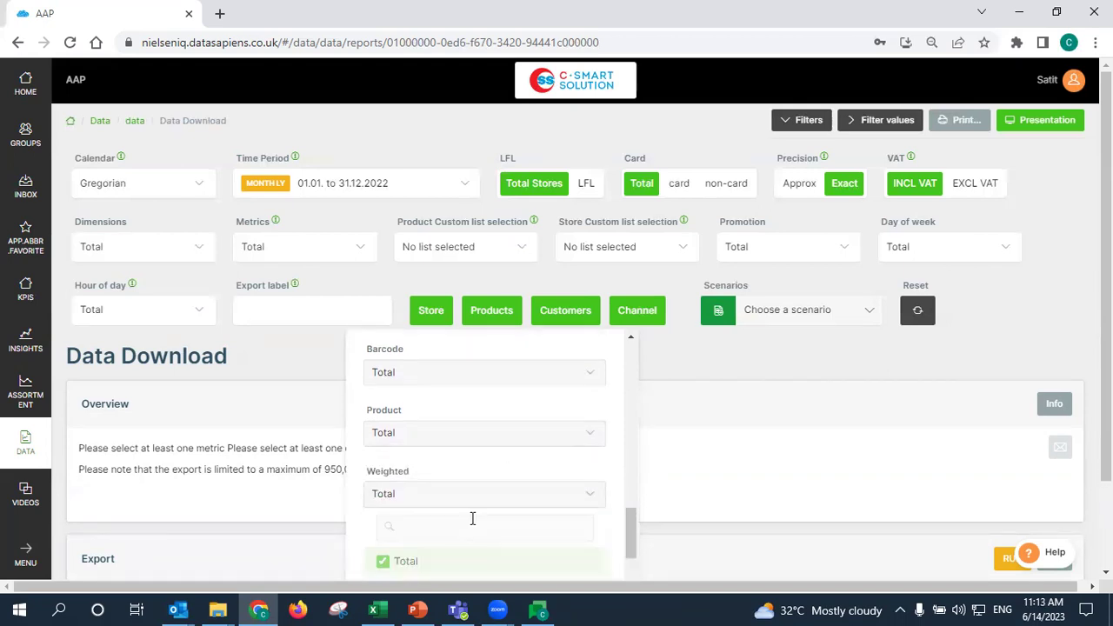
left_click(465, 412)
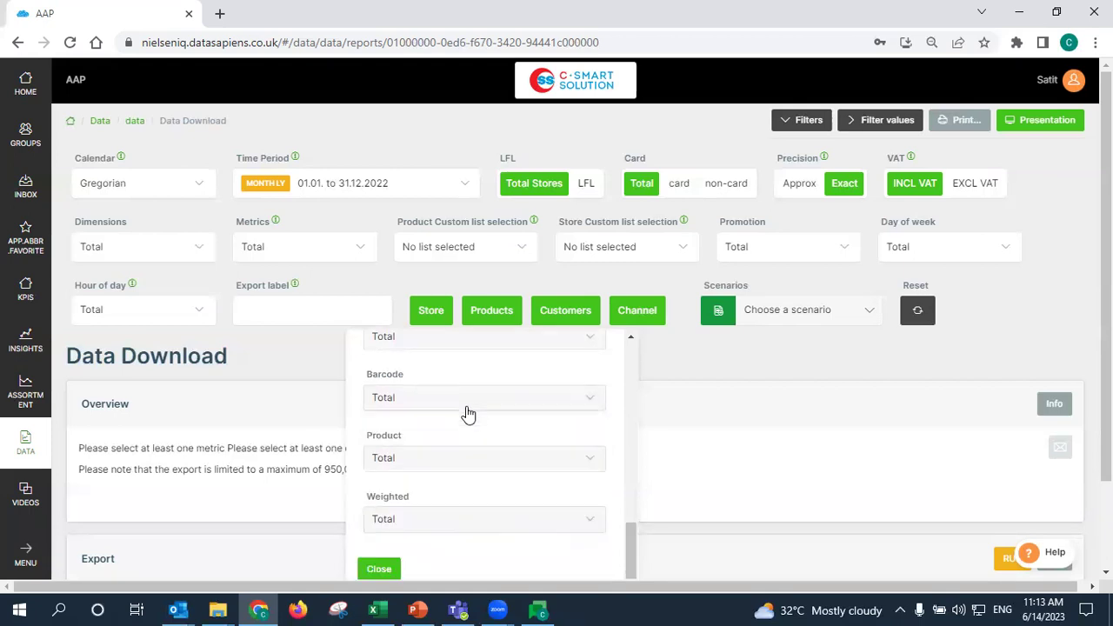
left_click(567, 520)
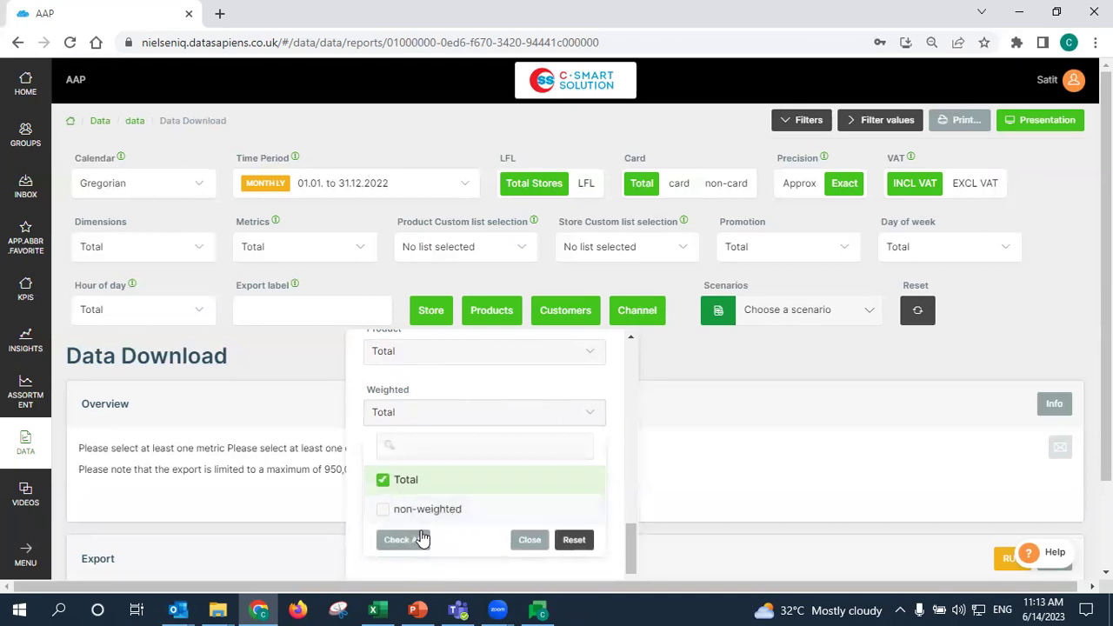
left_click(489, 412)
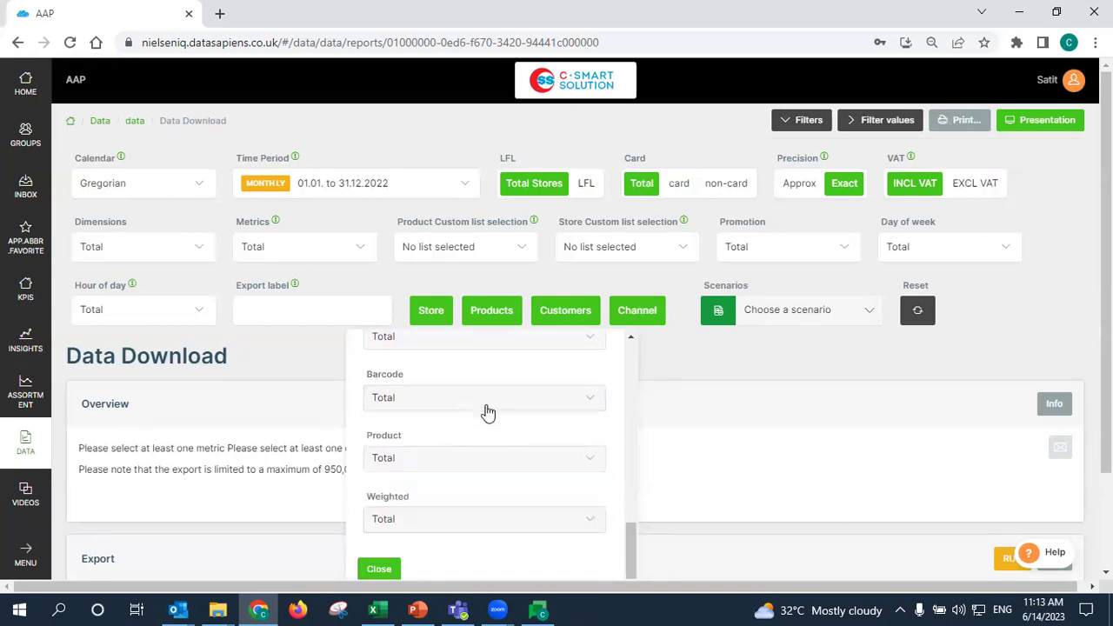
left_click_drag(634, 531, 610, 349)
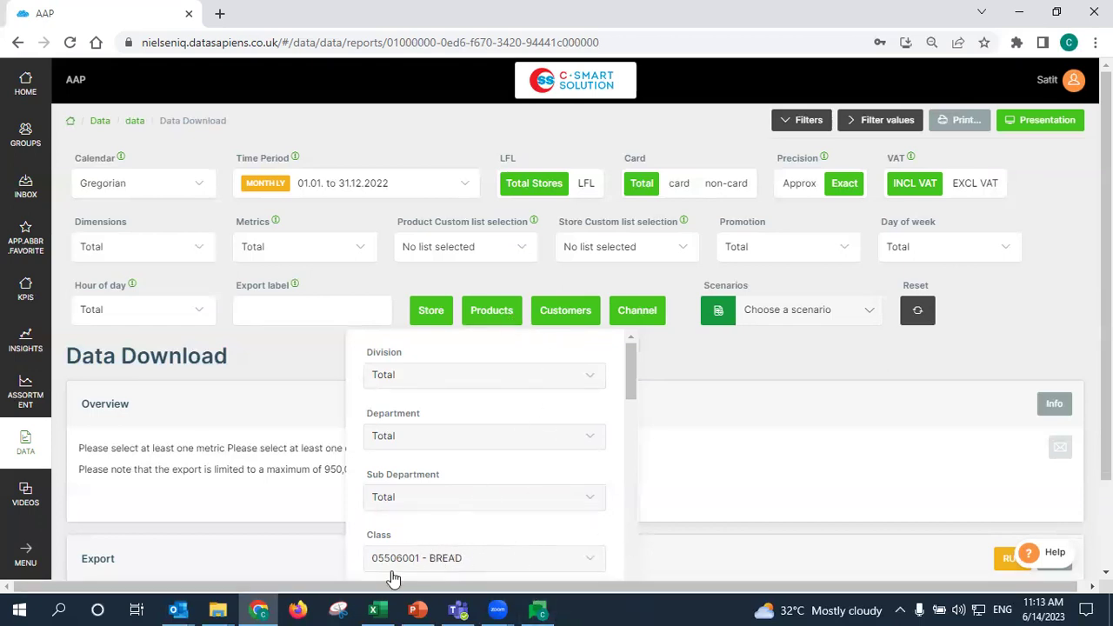
Look through the customer filters, from Frequency, Loyalty and Price Sensitivity to Preferred Store, Age and Gender
left_click(488, 318)
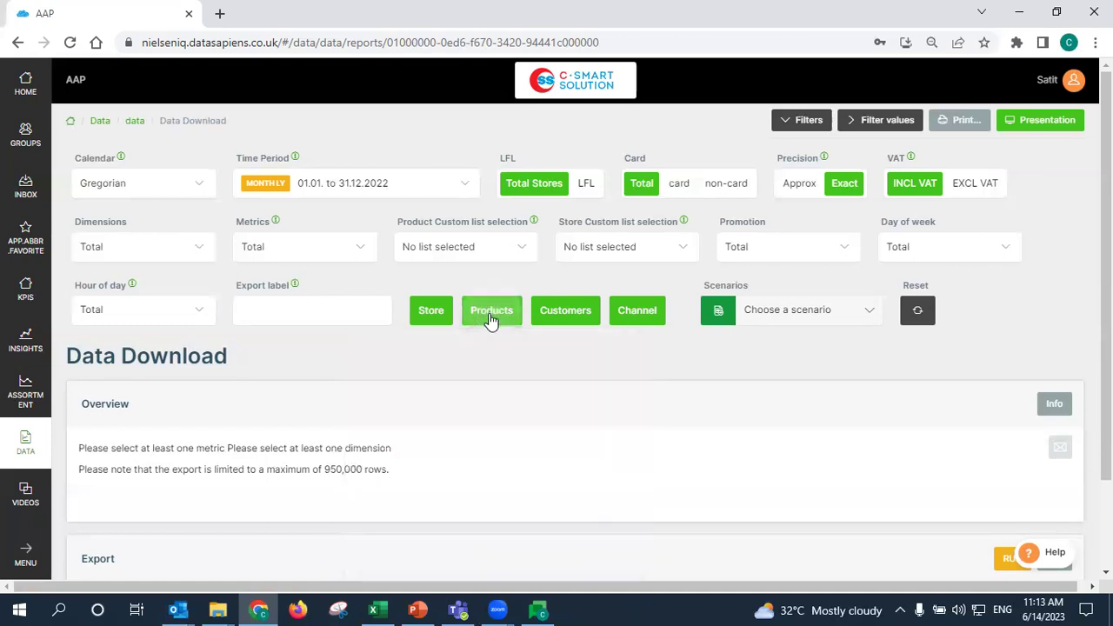
left_click(581, 311)
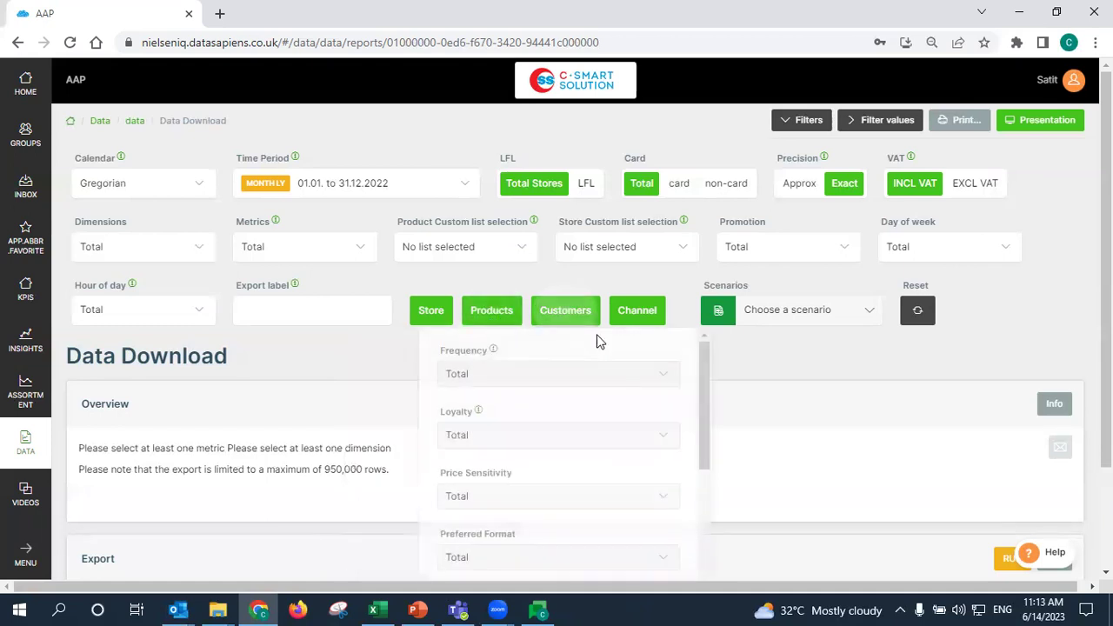
scroll(661, 401, "down", 5)
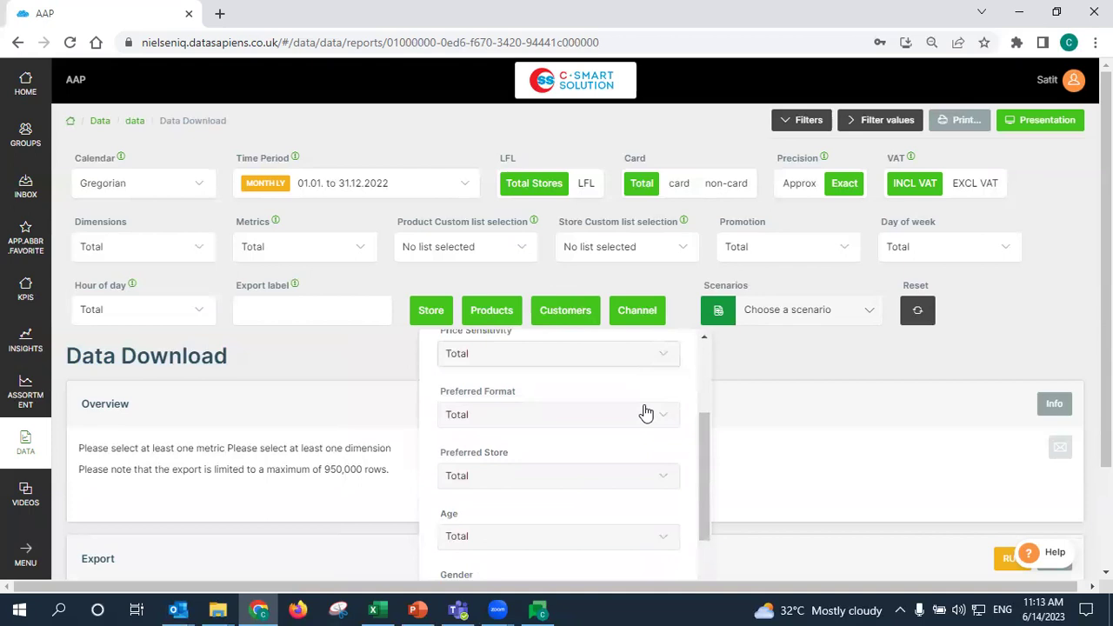
scroll(594, 442, "up", 5)
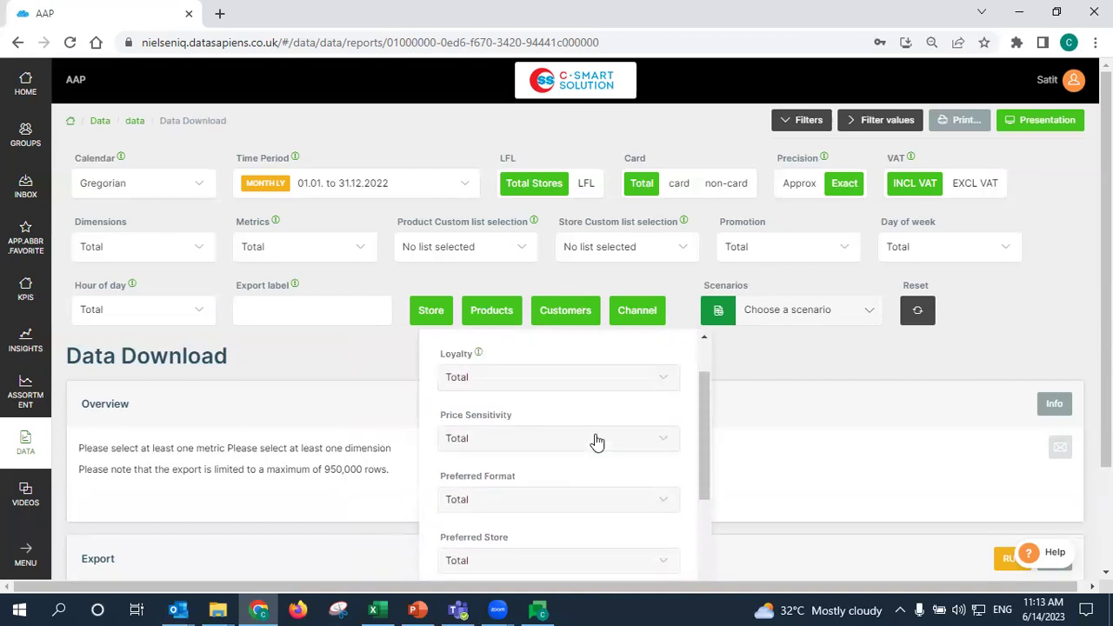
left_click_drag(703, 397, 696, 509)
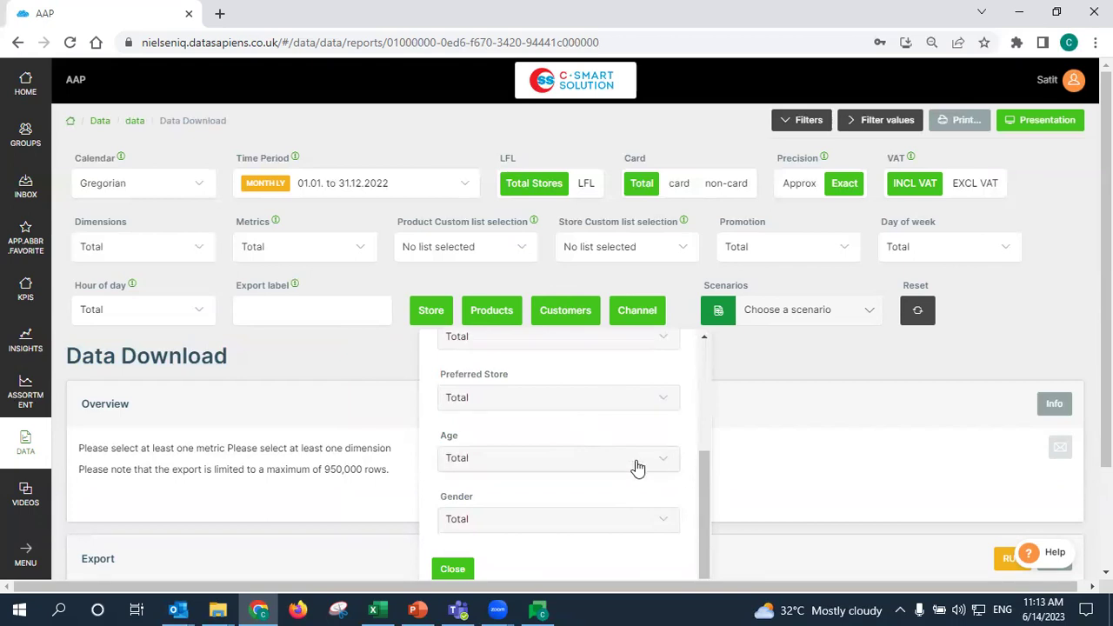
left_click_drag(702, 466, 606, 378)
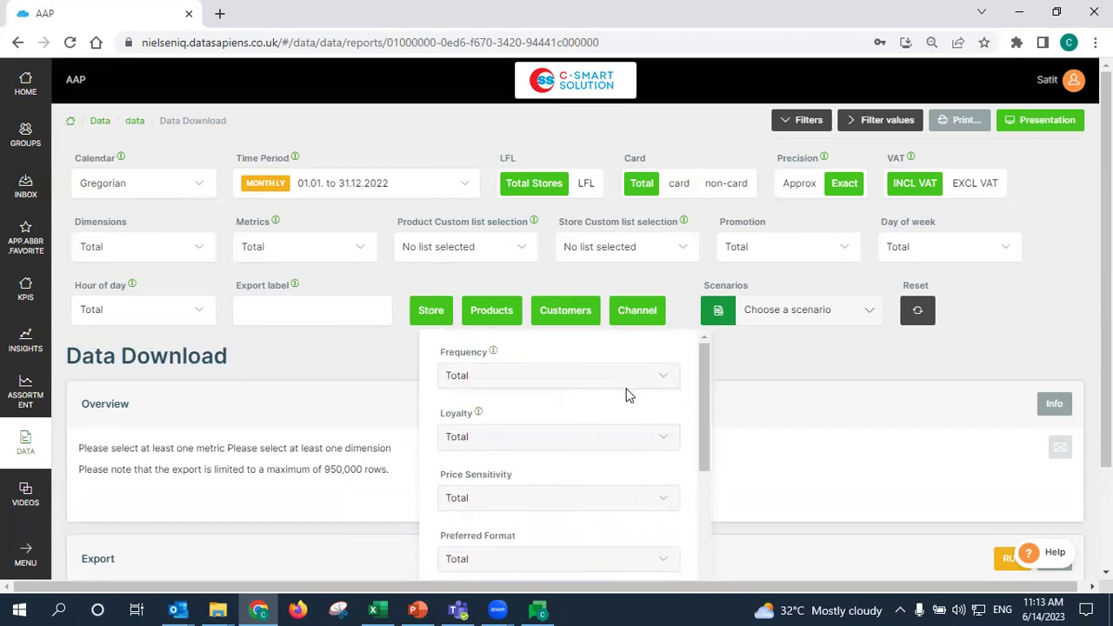
left_click(579, 317)
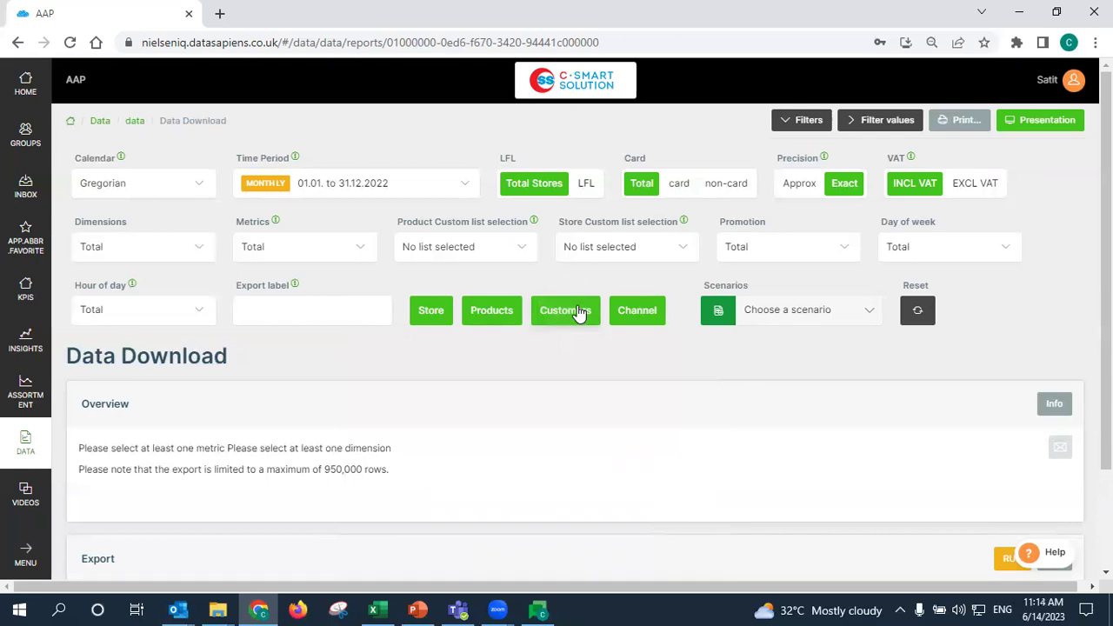
Check the value lists of the Channel and Order Channel filters, keeping both at Total
left_click(651, 318)
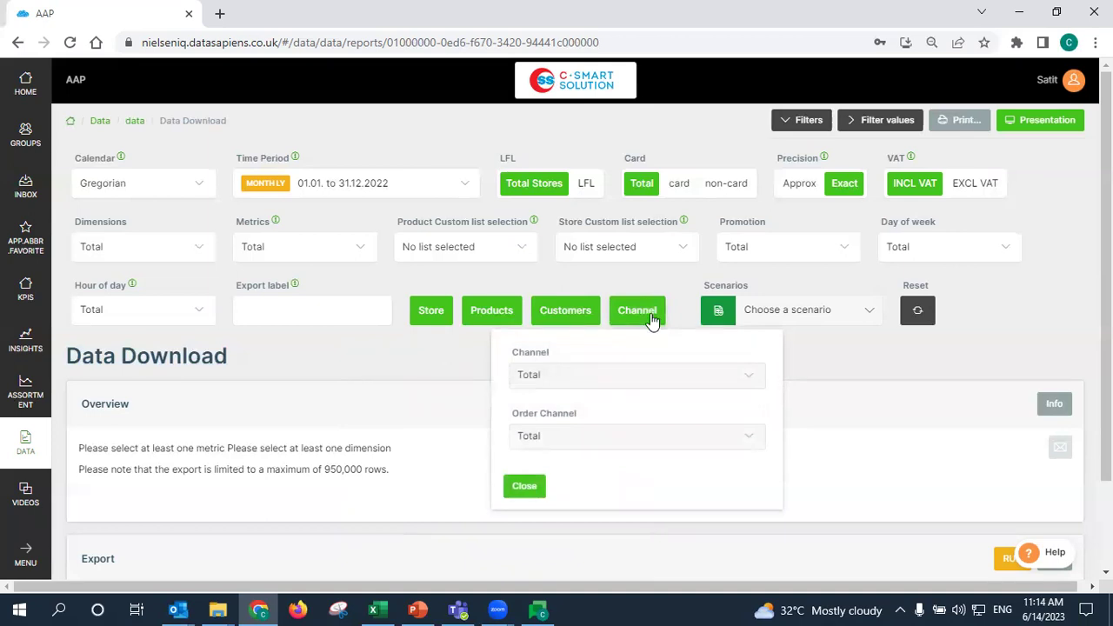
left_click(644, 378)
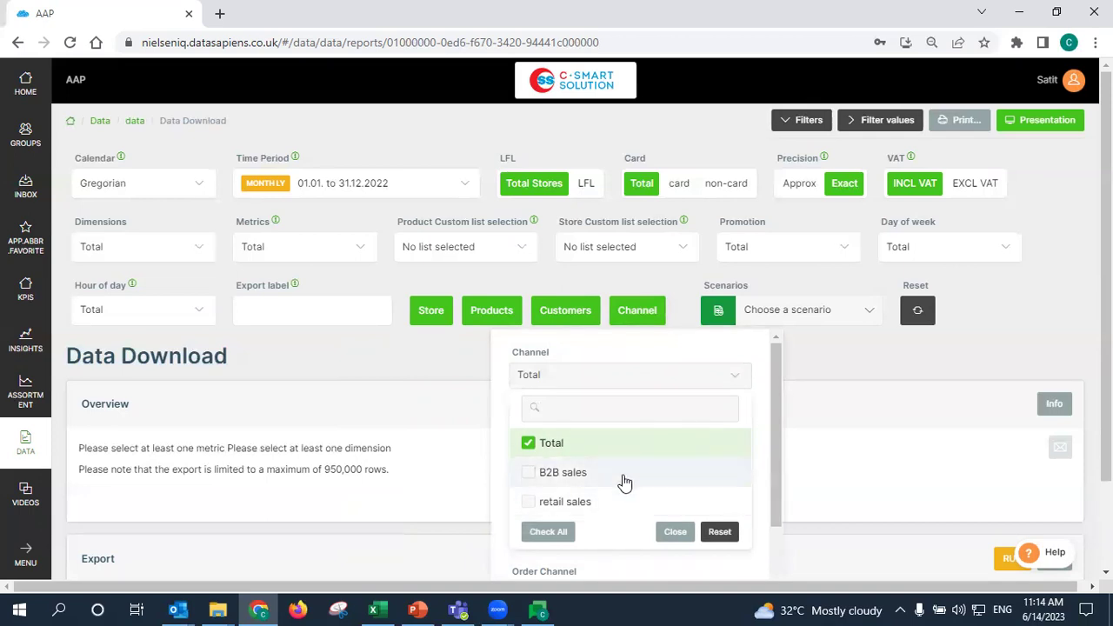
left_click(627, 381)
left_click(635, 443)
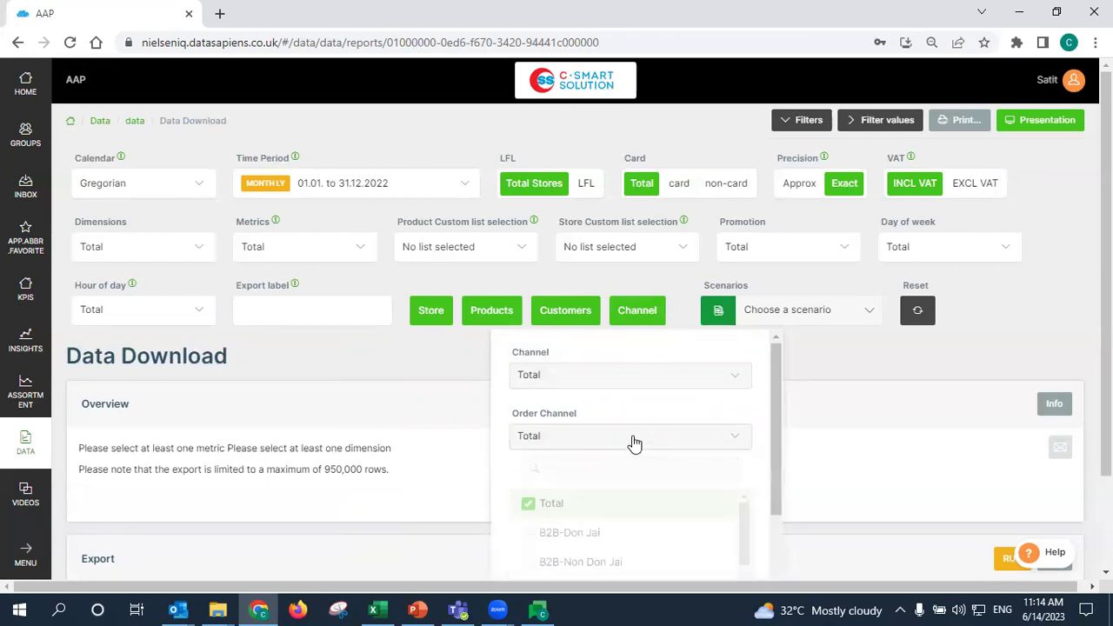
left_click(634, 443)
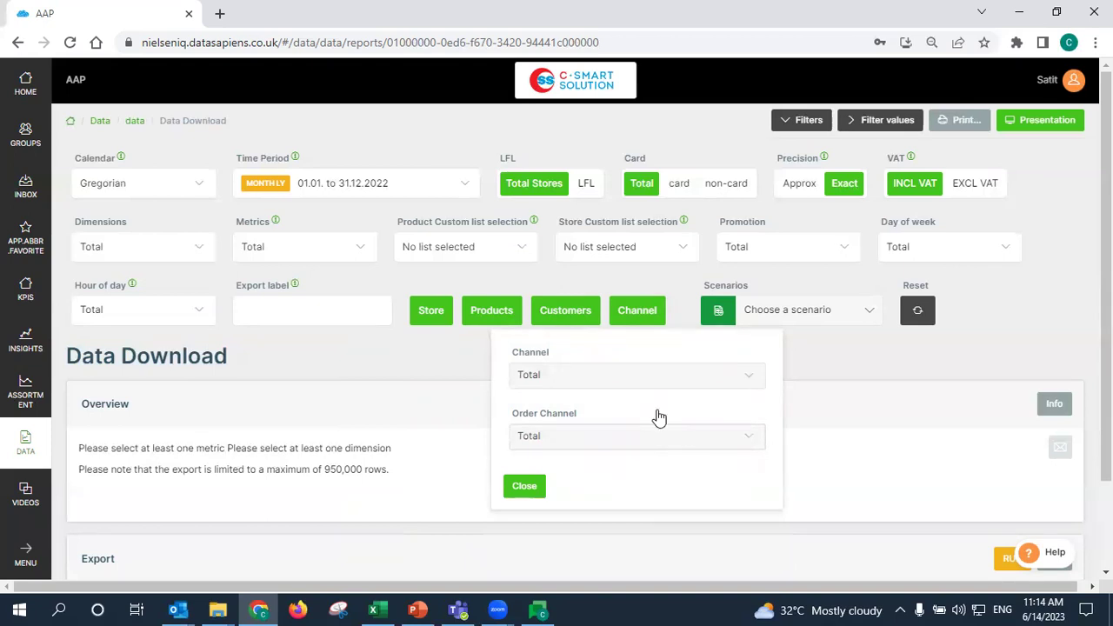
Set the Channel filter to retail sales and check which Order Channel options it offers
left_click(615, 386)
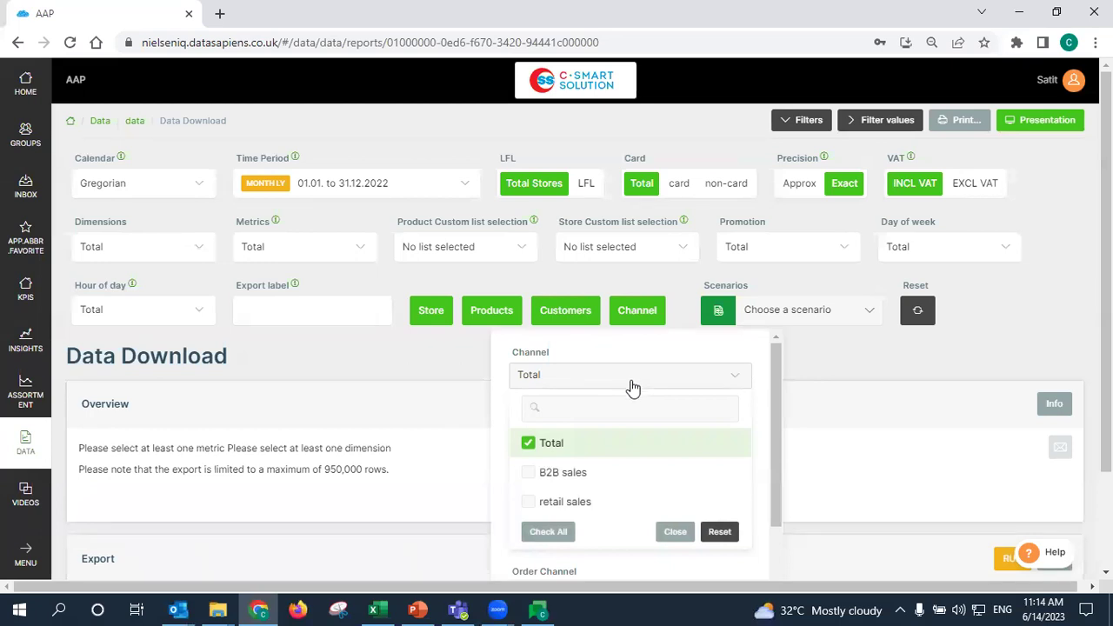
left_click(585, 503)
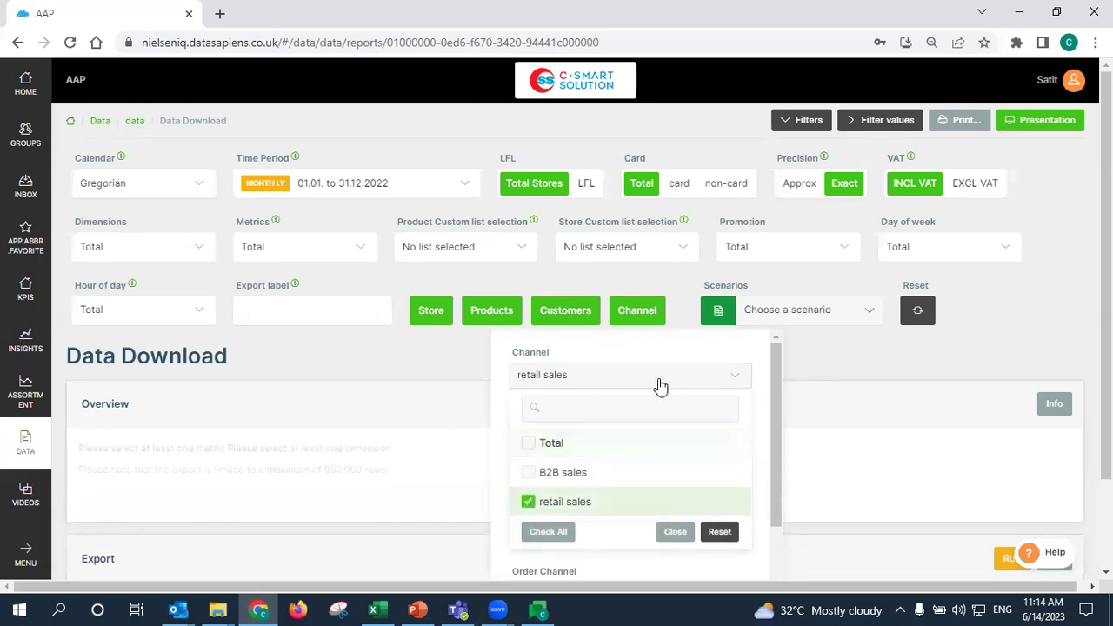
left_click(657, 376)
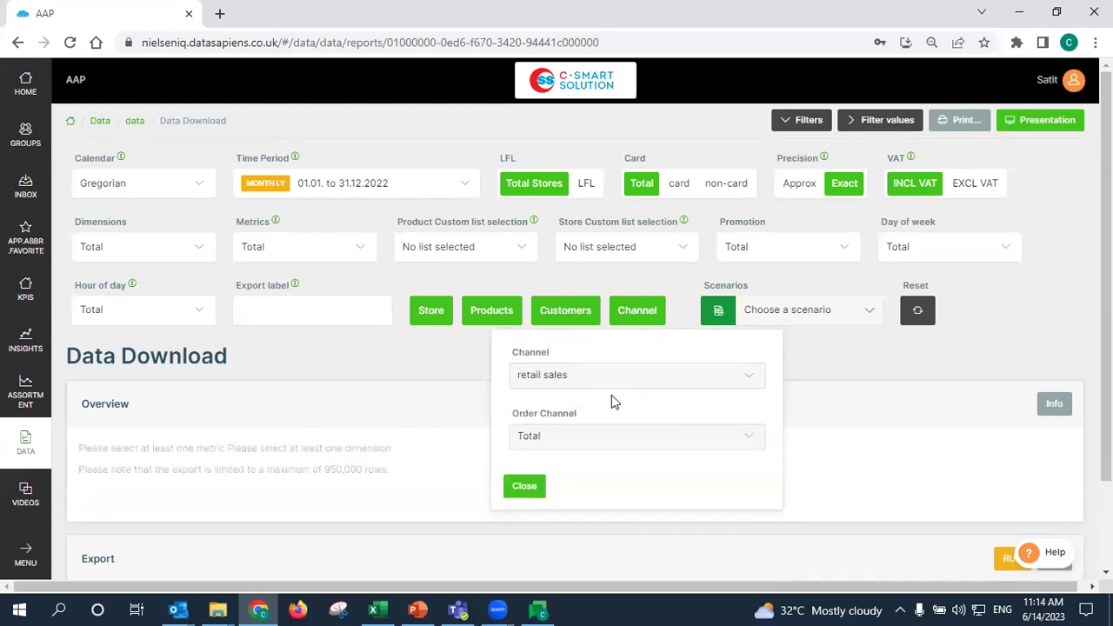
left_click(607, 440)
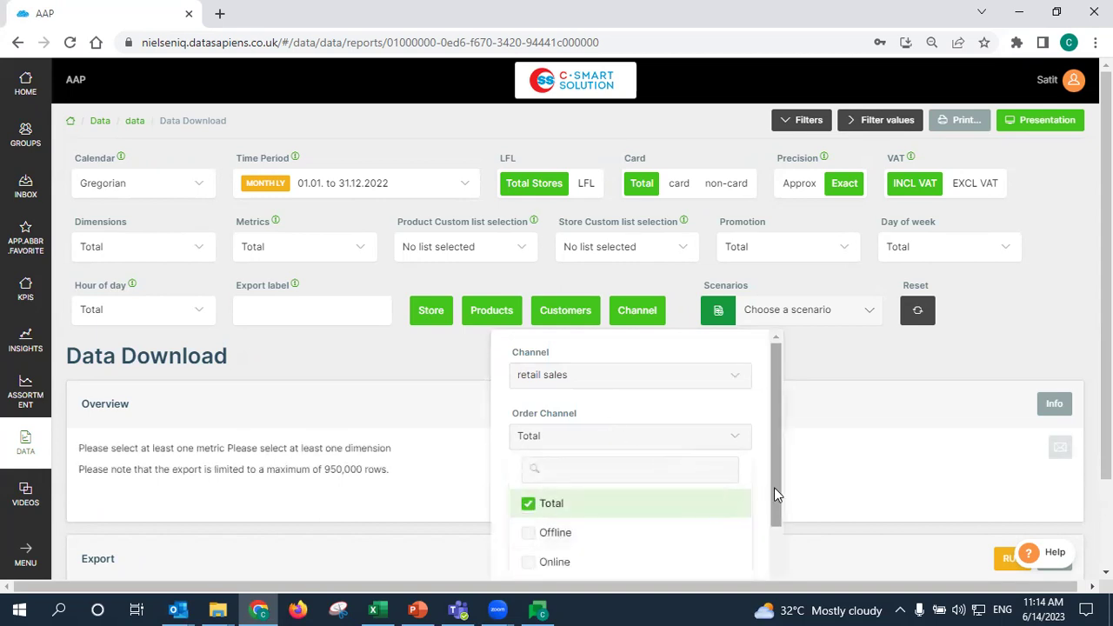
scroll(775, 490, "down", 1)
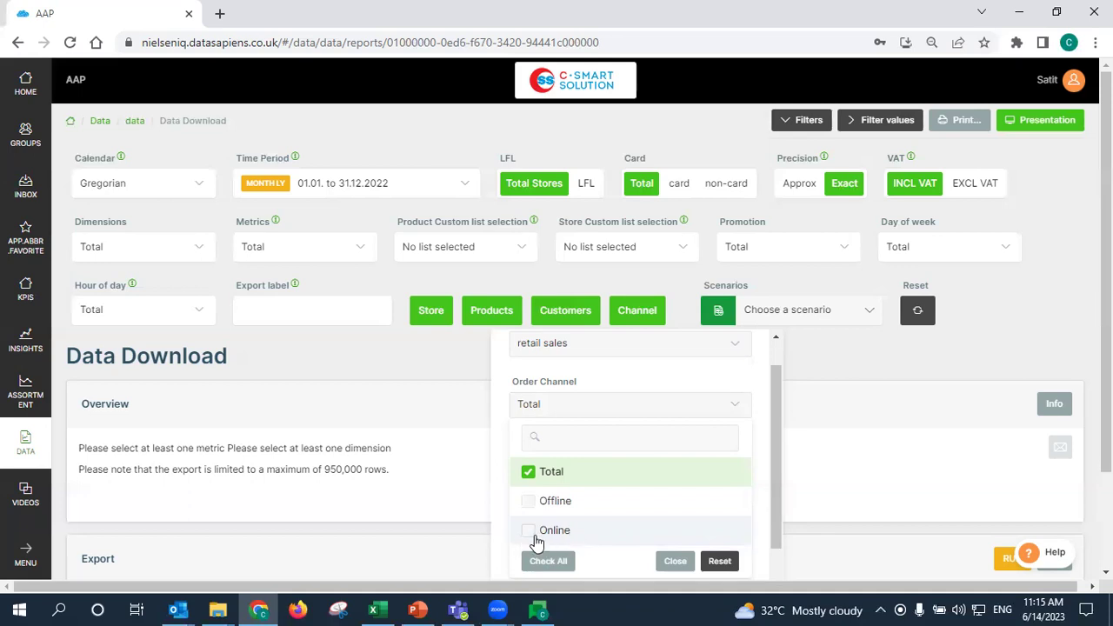
left_click(628, 409)
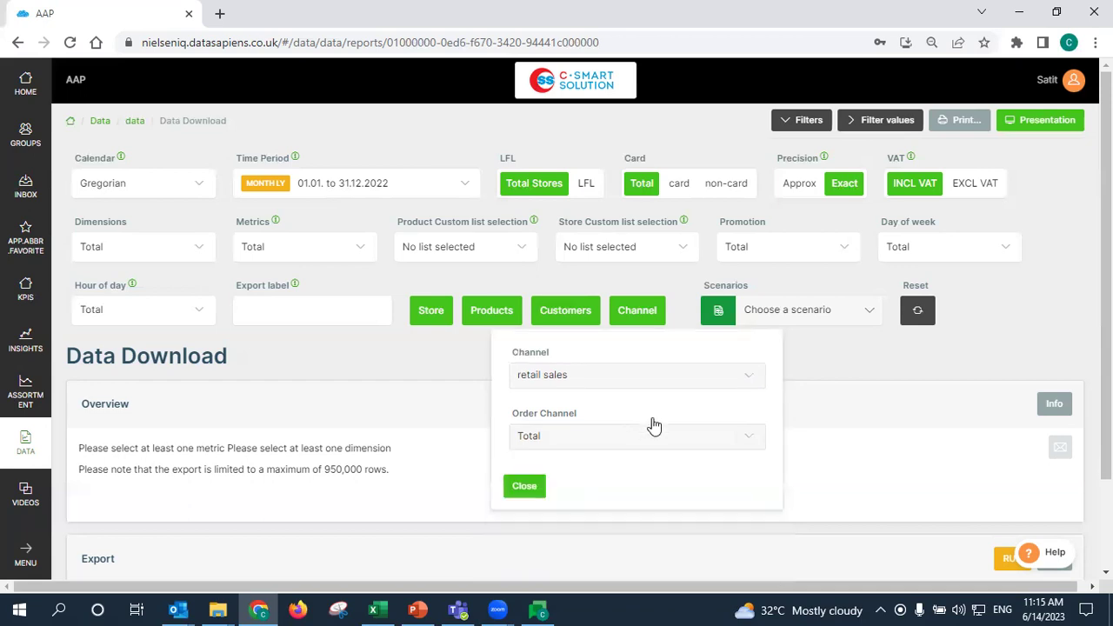
Switch the Channel filter to B2B sales only and review the matching Order Channel options
left_click(658, 386)
left_click(586, 502)
left_click(586, 472)
left_click(635, 382)
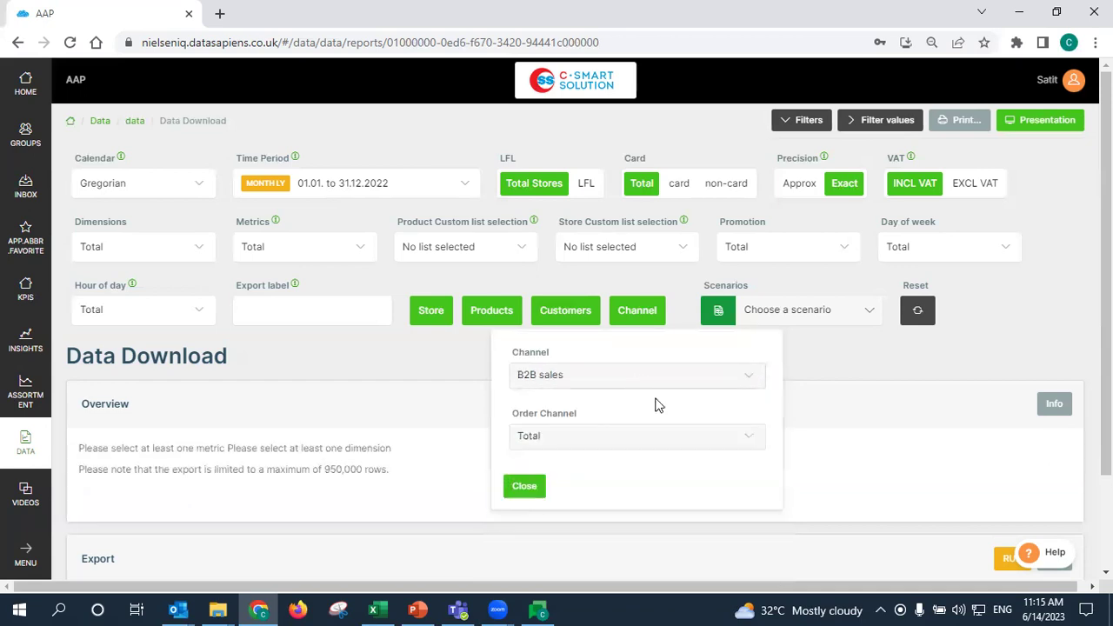
left_click(635, 445)
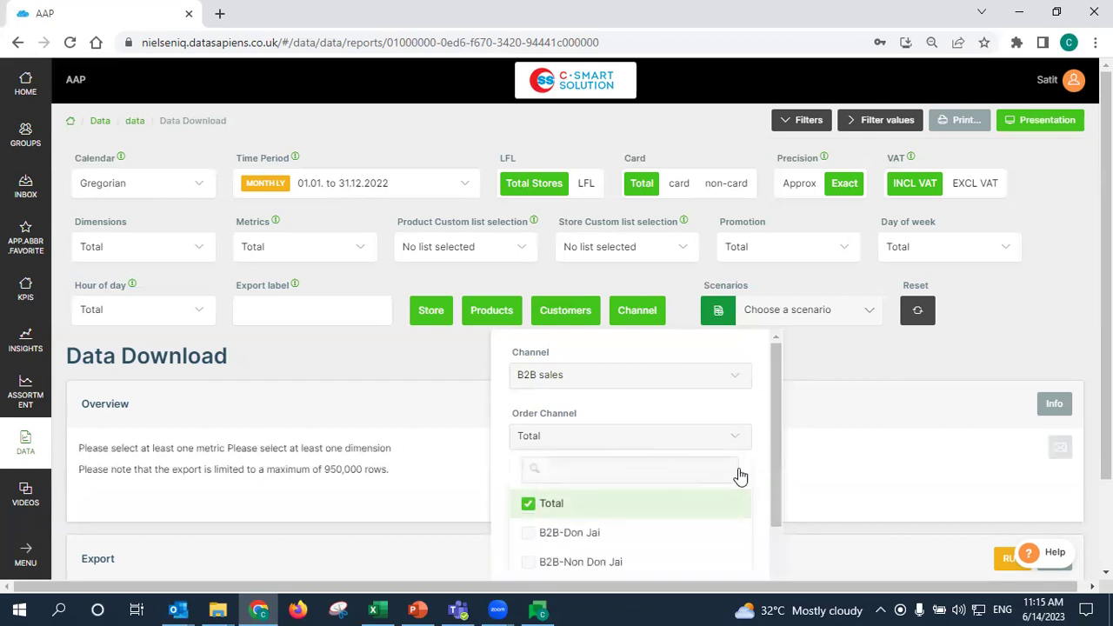
scroll(772, 461, "down", 1)
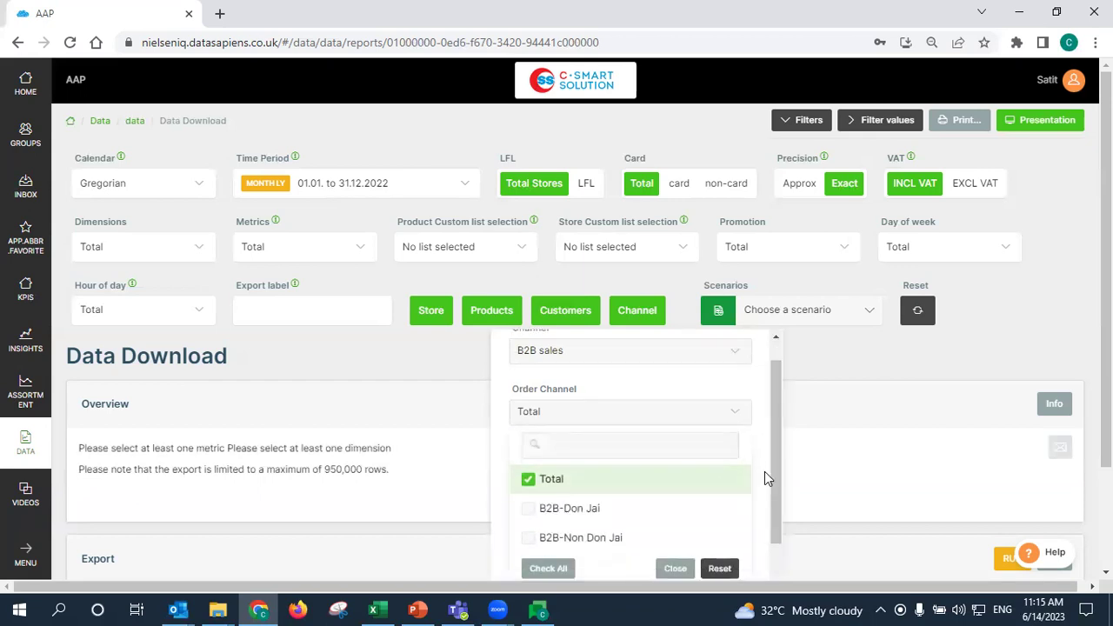
left_click(772, 483)
left_click(729, 435)
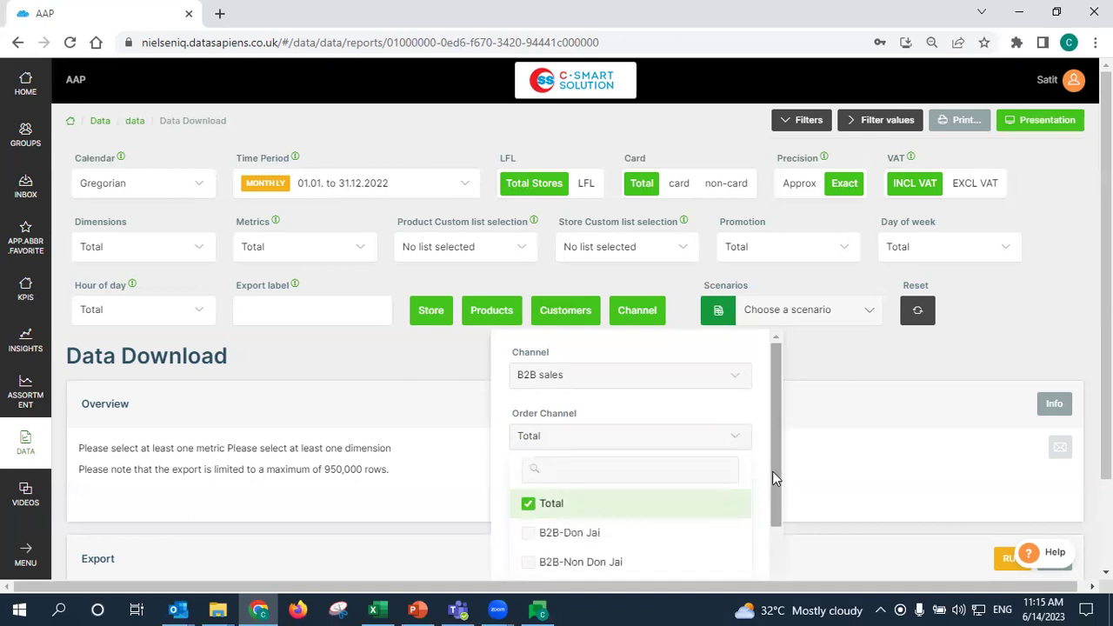
scroll(775, 491, "down", 1)
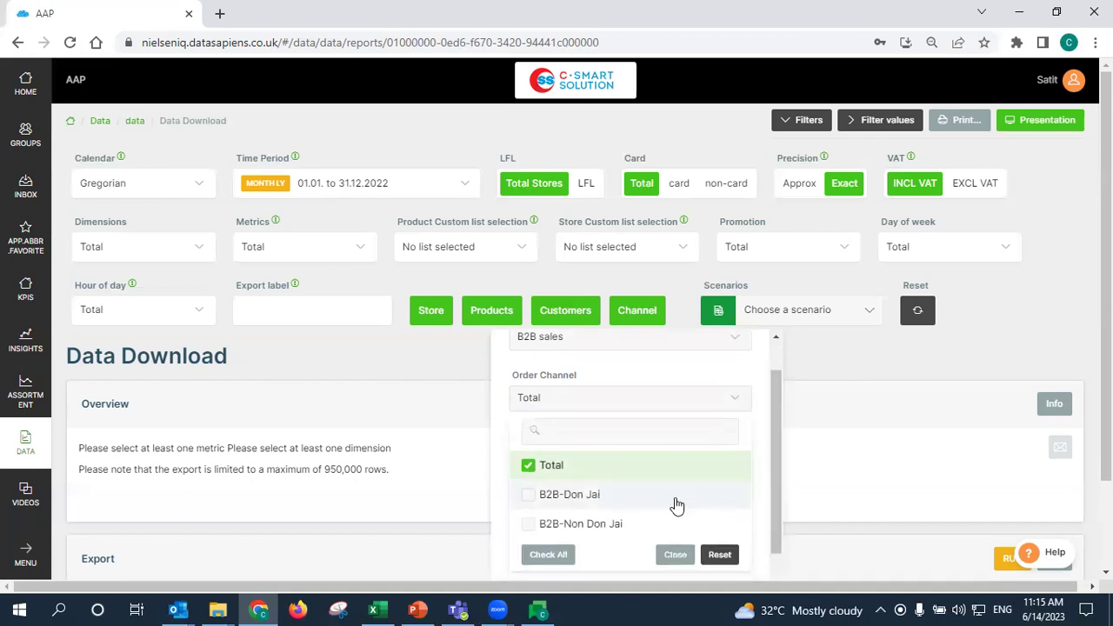
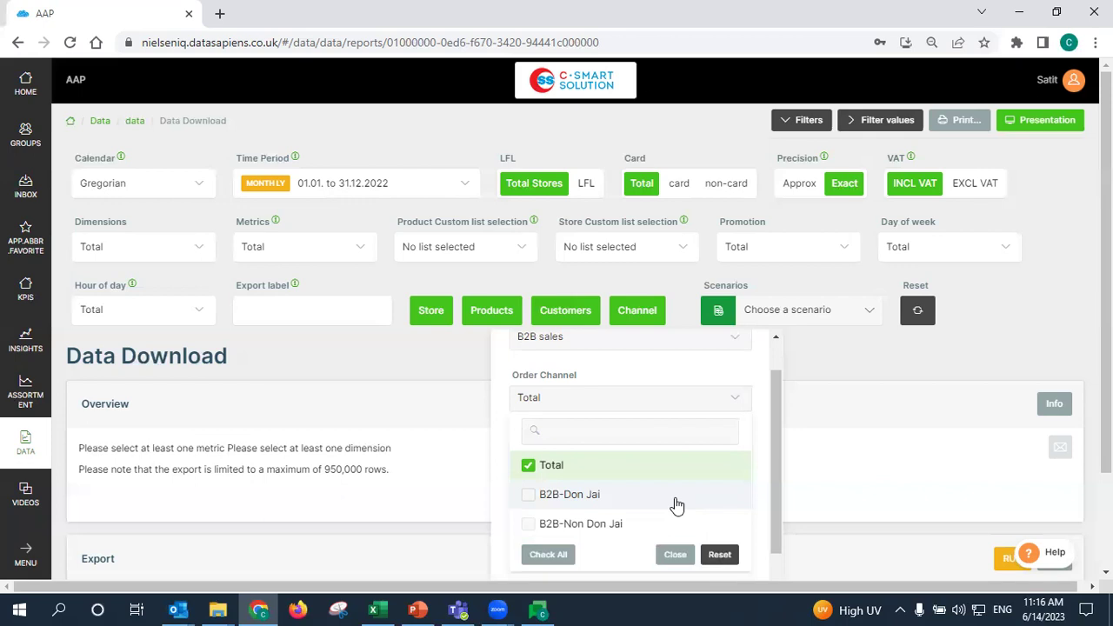
left_click(675, 554)
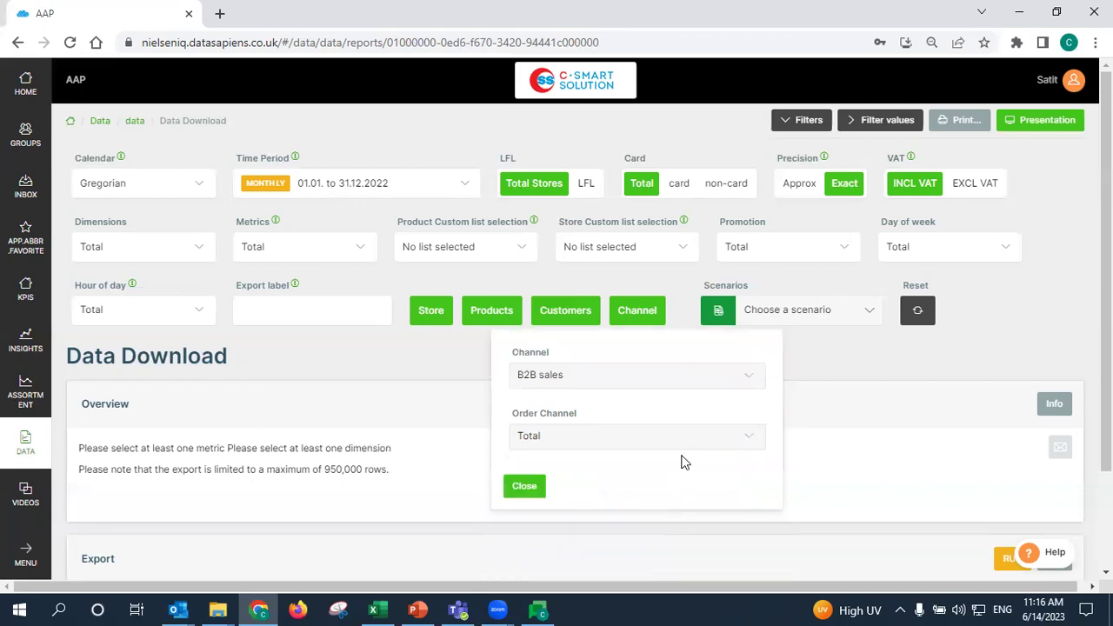
Reset the Channel filter to Total and close the channel filters
left_click(710, 384)
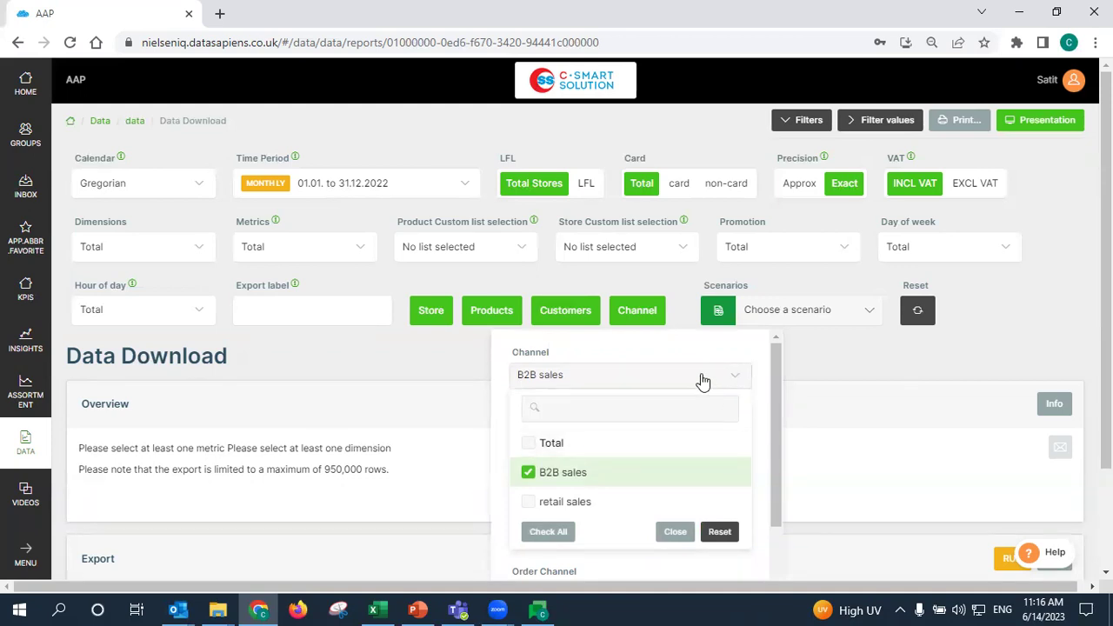
left_click(713, 536)
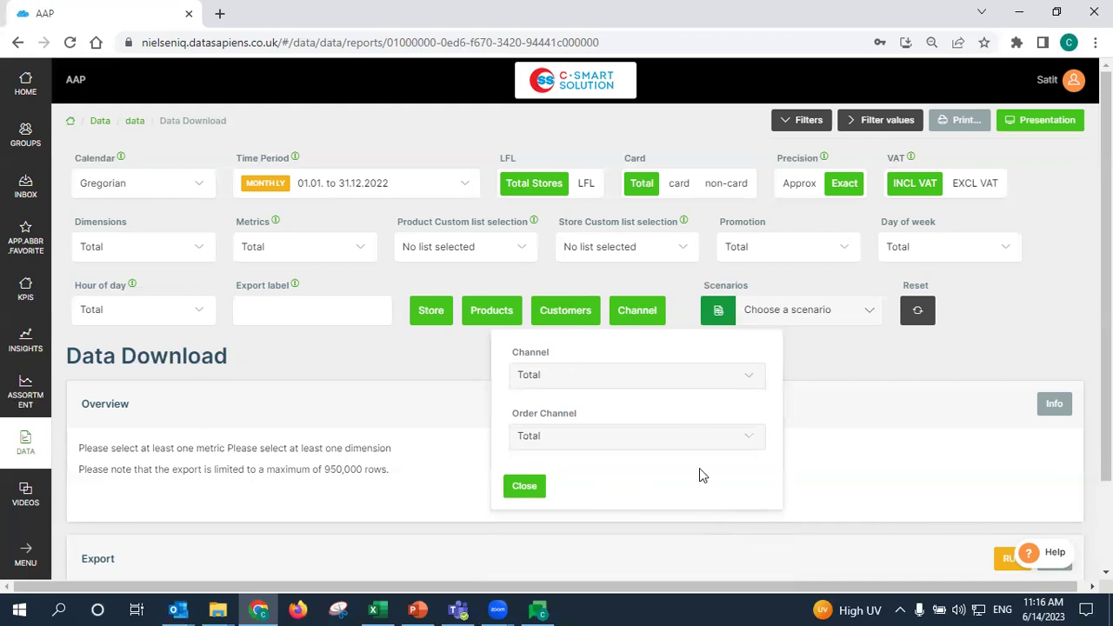
left_click(645, 320)
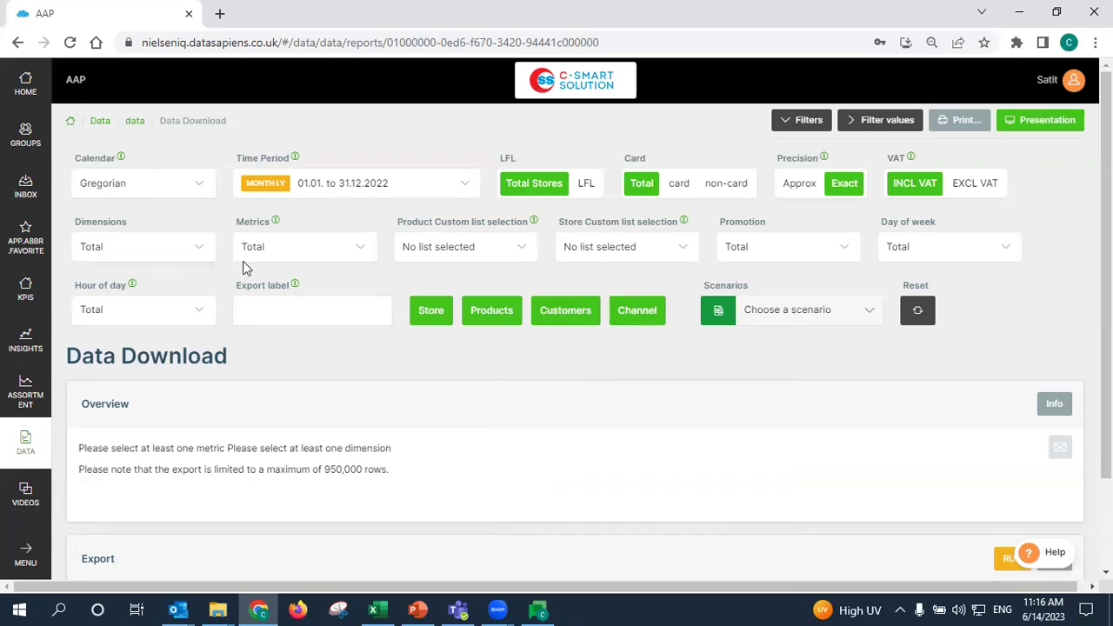
Switch to the Questions slide in PowerPoint and reread the first question, highlighting "sales trend by month" and "by format"
left_click(171, 263)
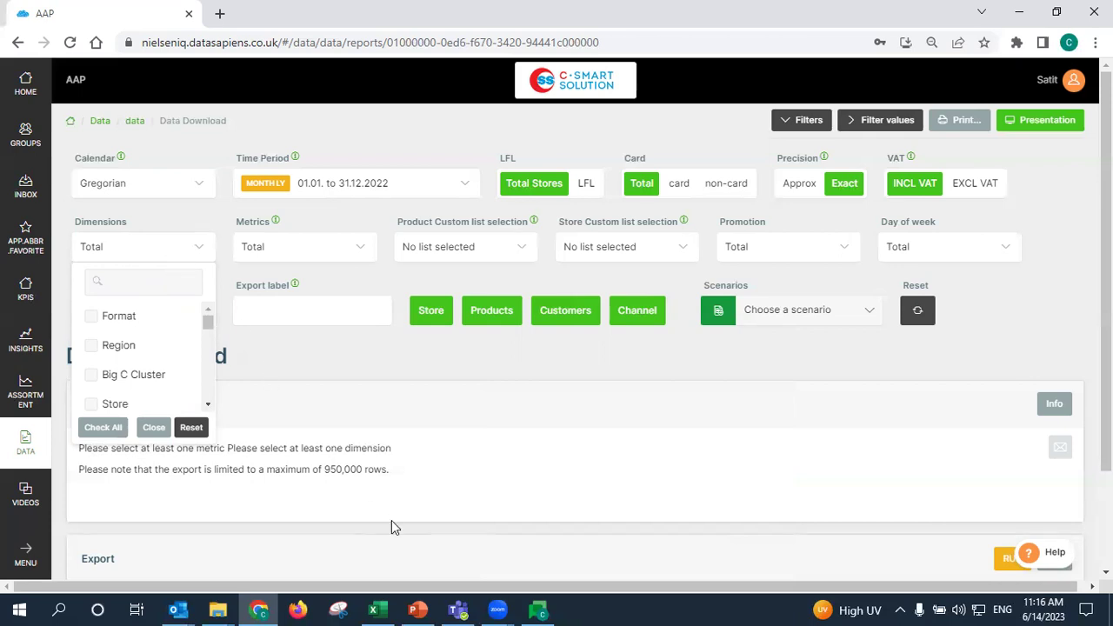
left_click(418, 610)
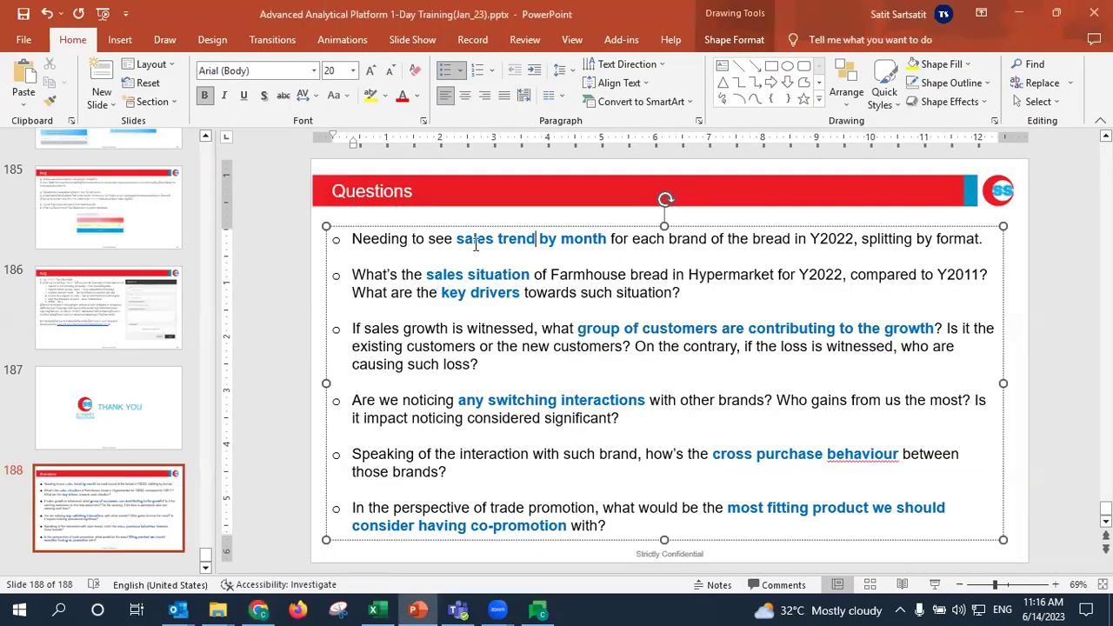
left_click_drag(456, 240, 607, 240)
left_click_drag(916, 239, 981, 240)
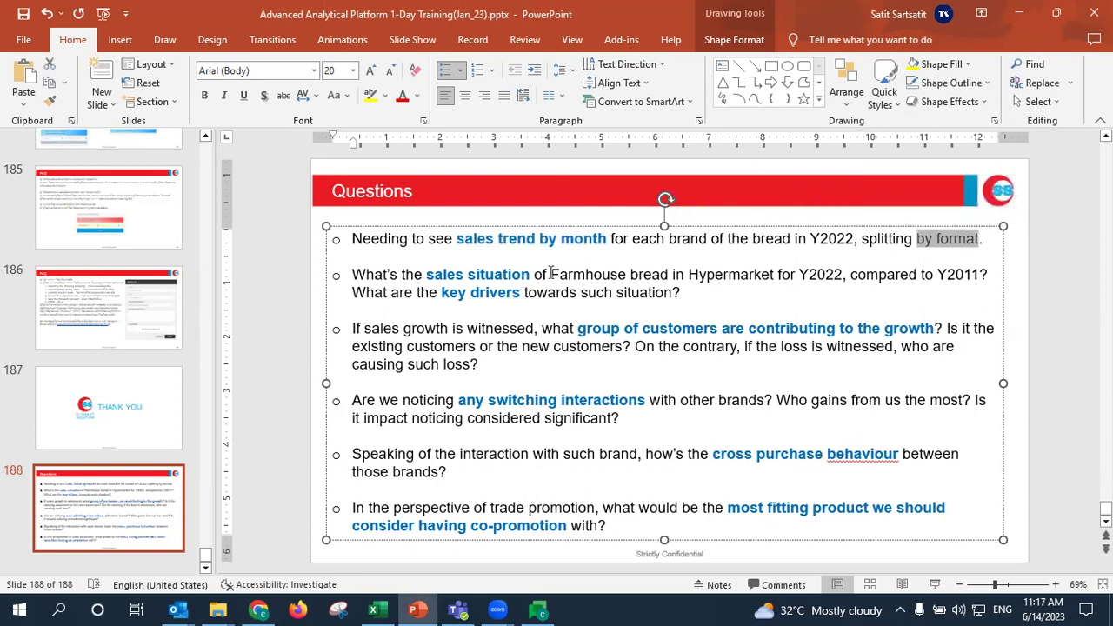
Return to the Data Download report in Chrome, select Format as a dimension, and compare the Dimensions list with the Store filters
left_click(261, 610)
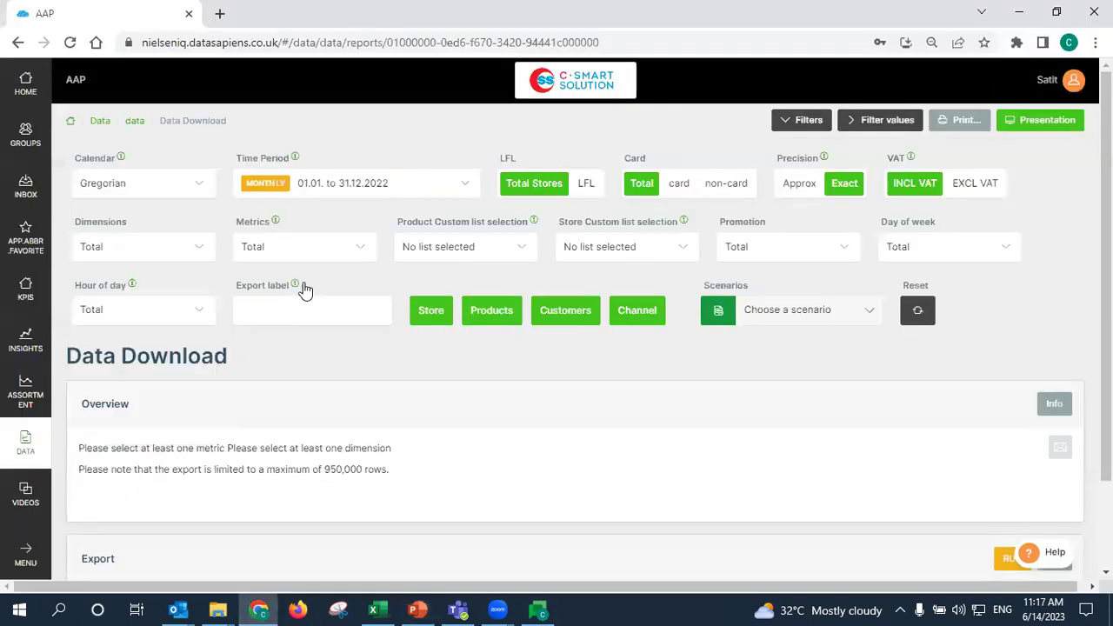
left_click(189, 258)
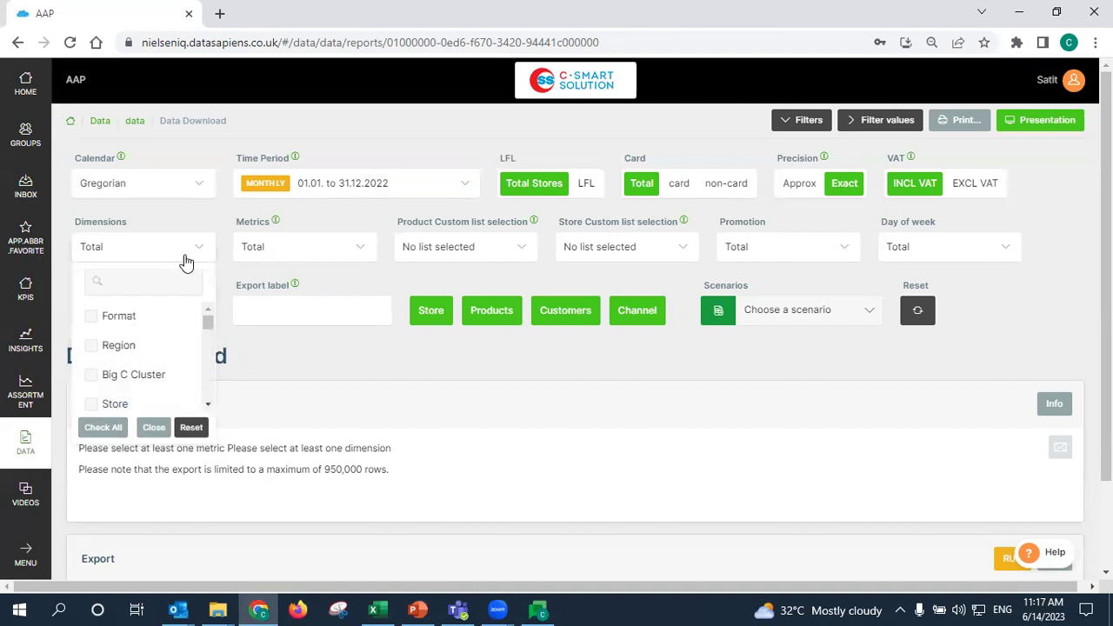
left_click(126, 321)
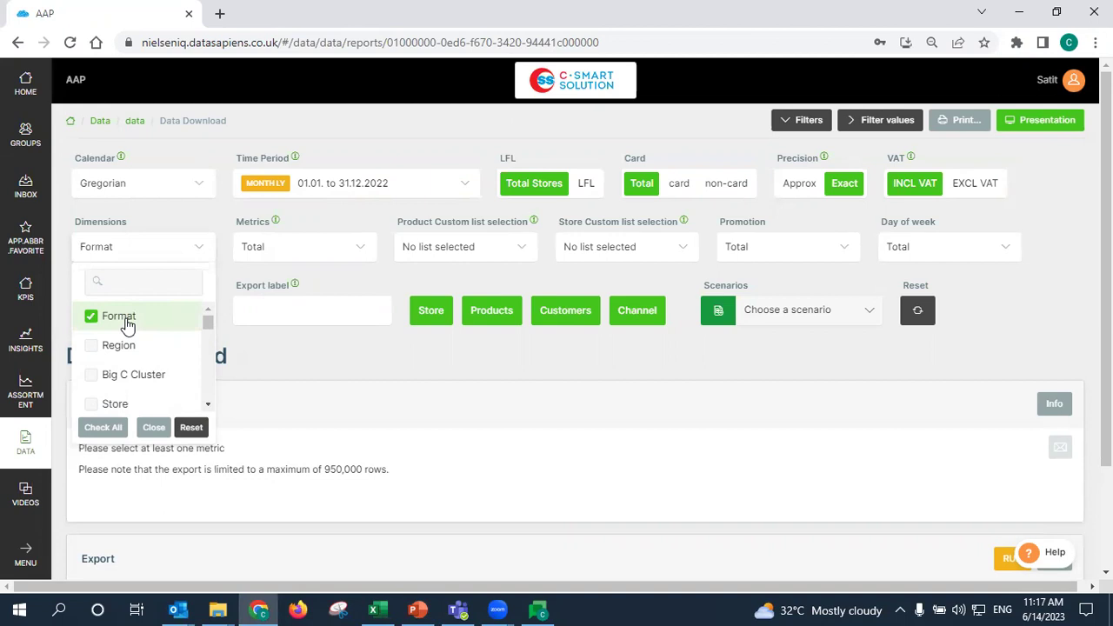
left_click(412, 318)
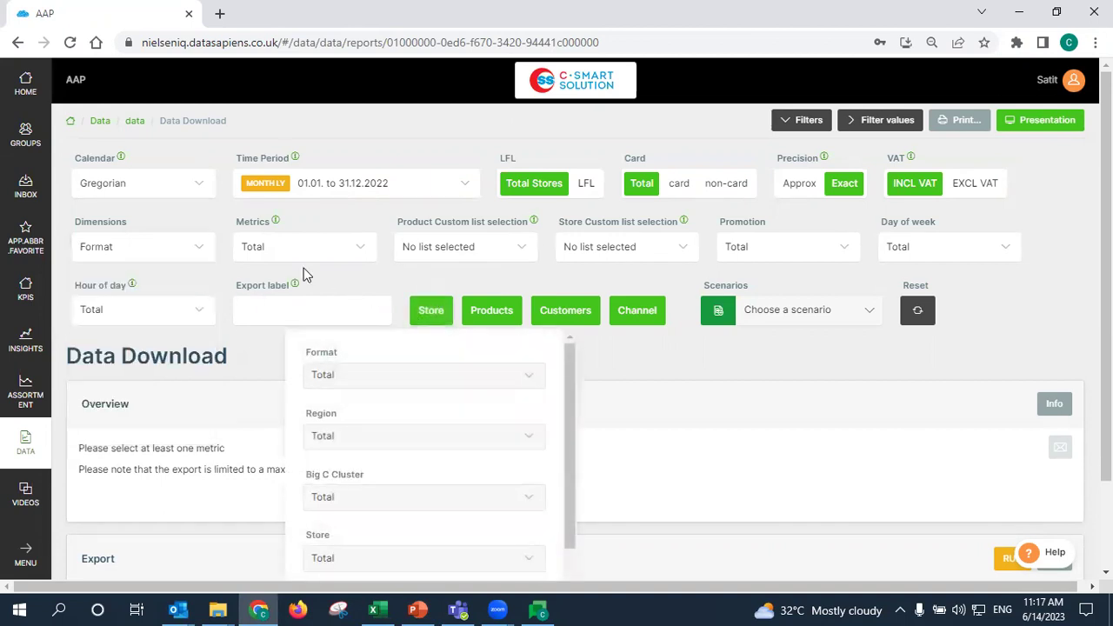
left_click(197, 249)
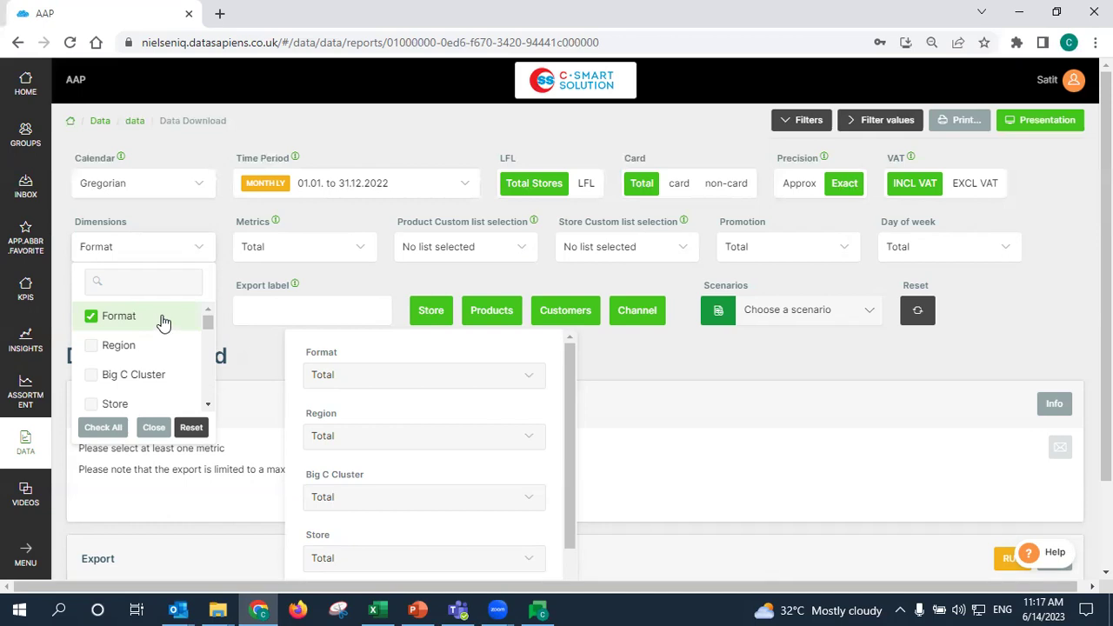
Review the store and customer dimensions in the Dimensions list, from Region and Store through Loyalty to Age and Gender
left_click(207, 406)
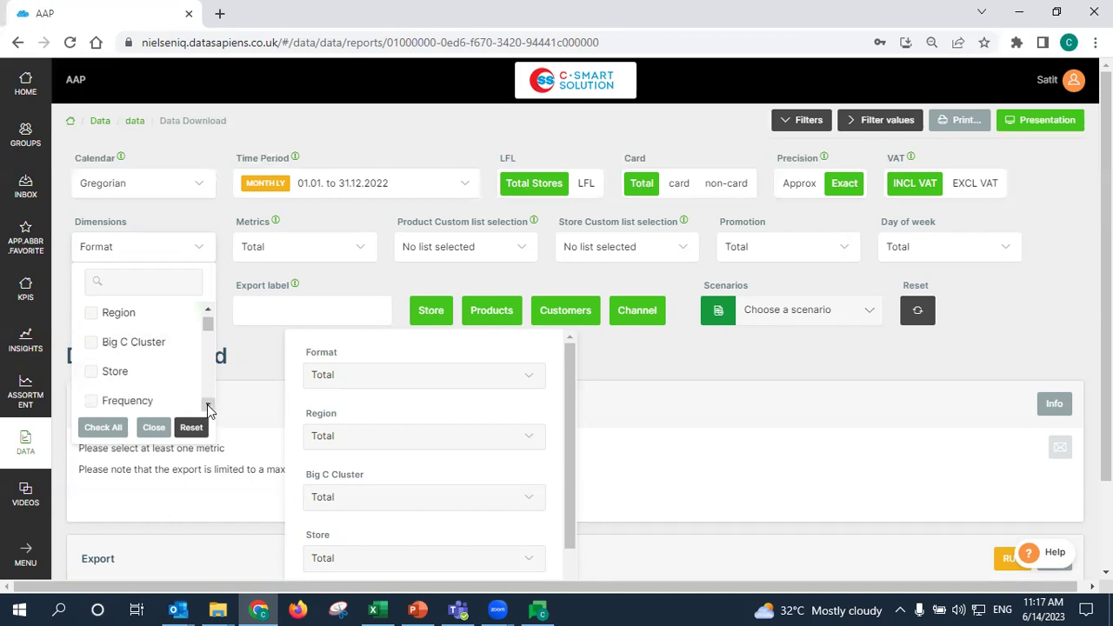
left_click(158, 371)
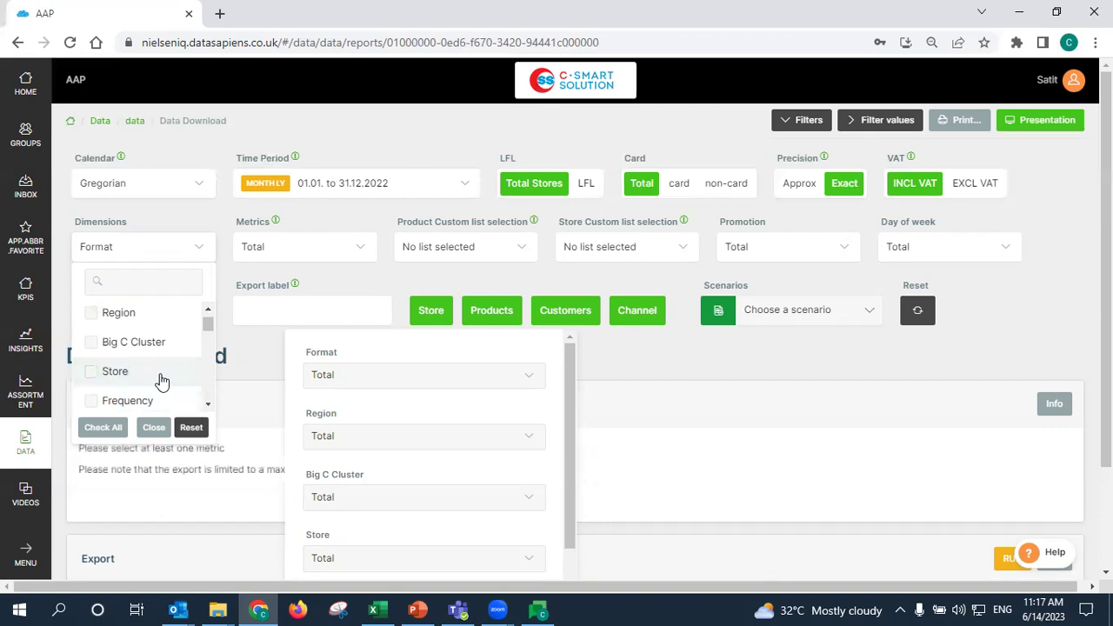
left_click(163, 379)
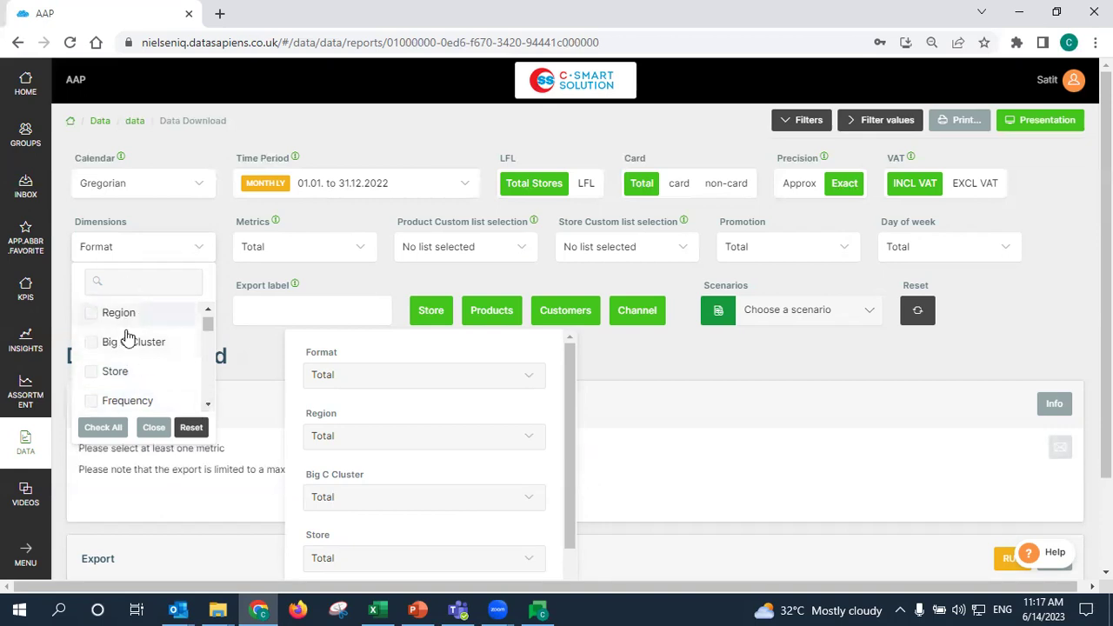
scroll(207, 406, "down", 1)
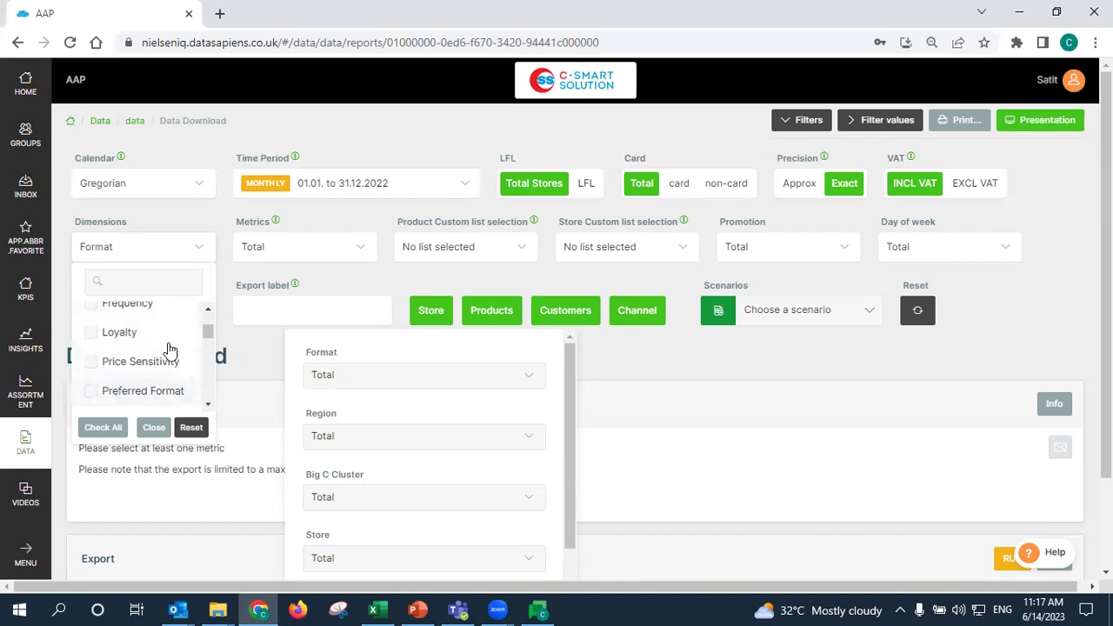
left_click(209, 405)
left_click(209, 405)
left_click(209, 405)
left_click(209, 406)
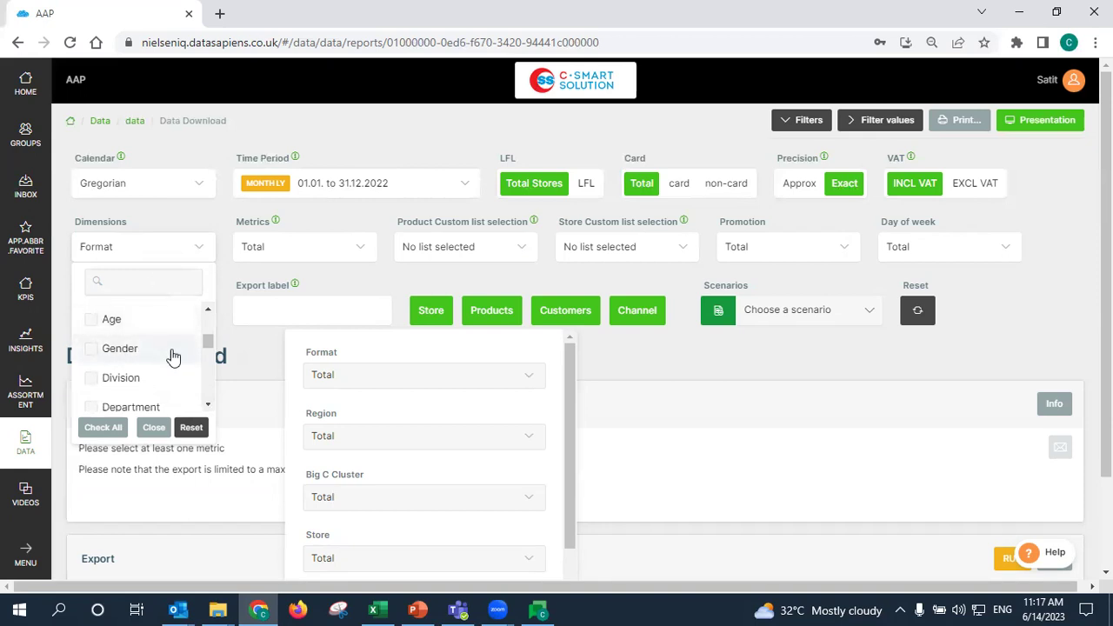
Add Class, Sub Class, Supplier and Brand to the report's selected dimensions
left_click(209, 405)
left_click(208, 405)
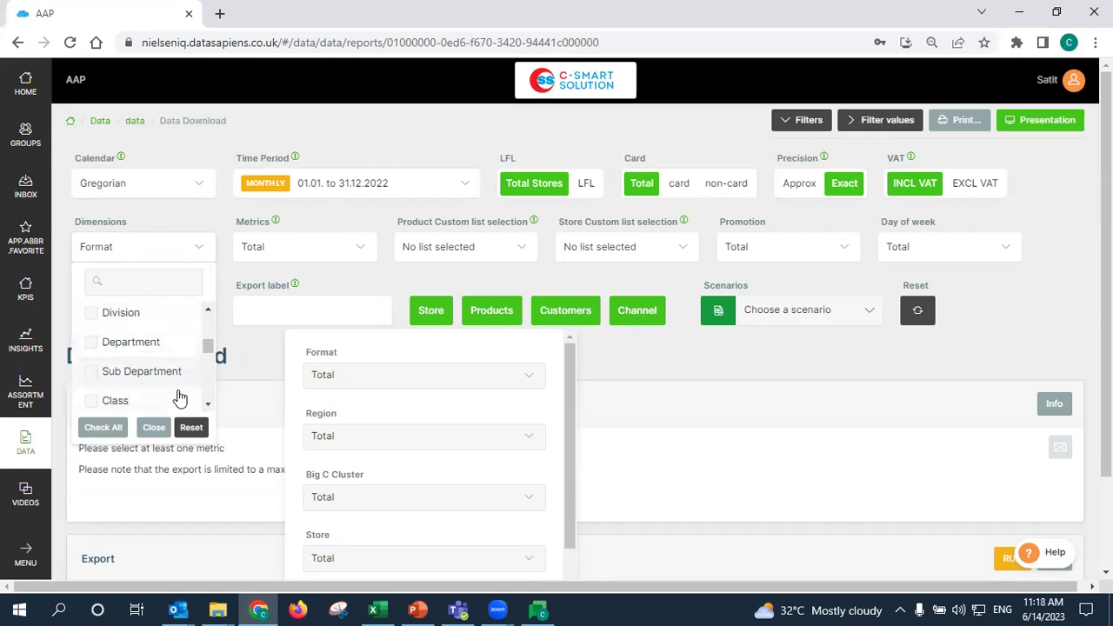
left_click(208, 405)
left_click(208, 405)
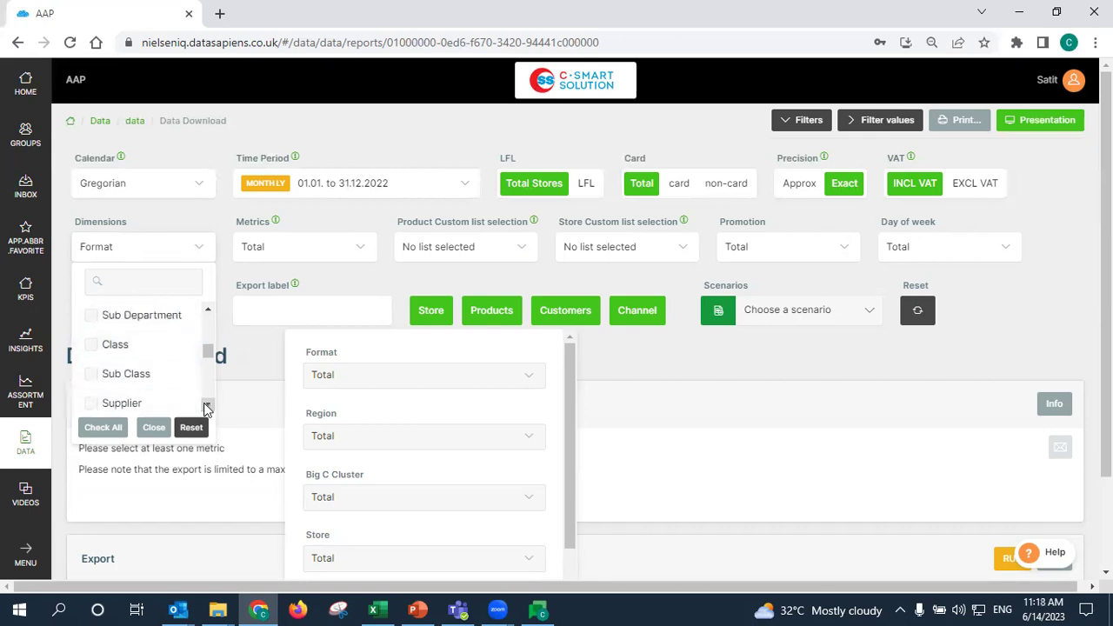
left_click(117, 343)
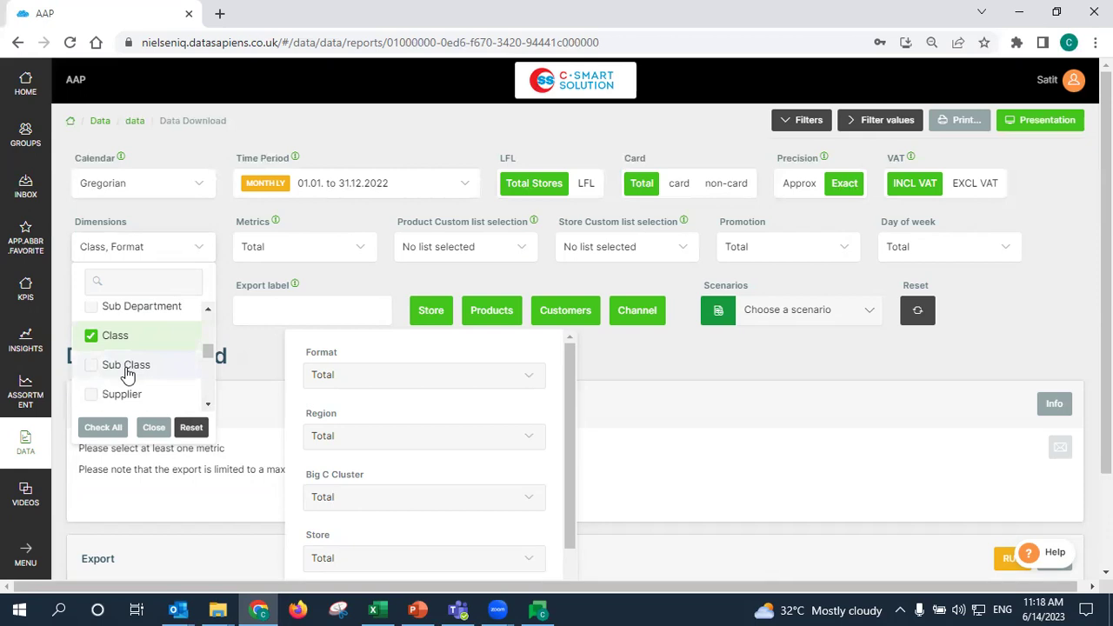
left_click(126, 369)
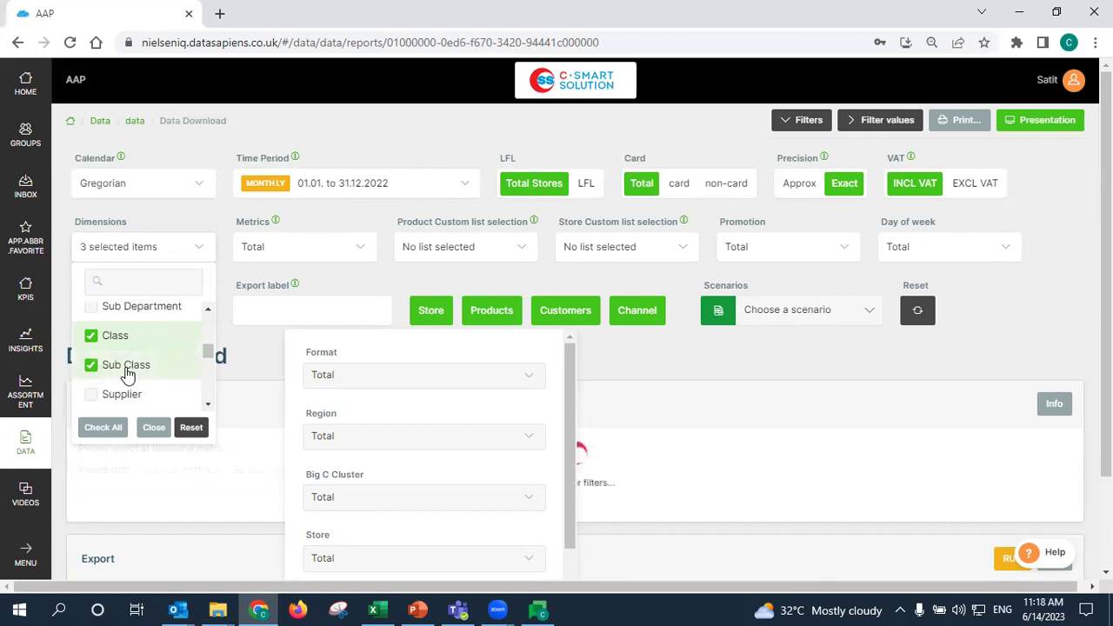
left_click(208, 407)
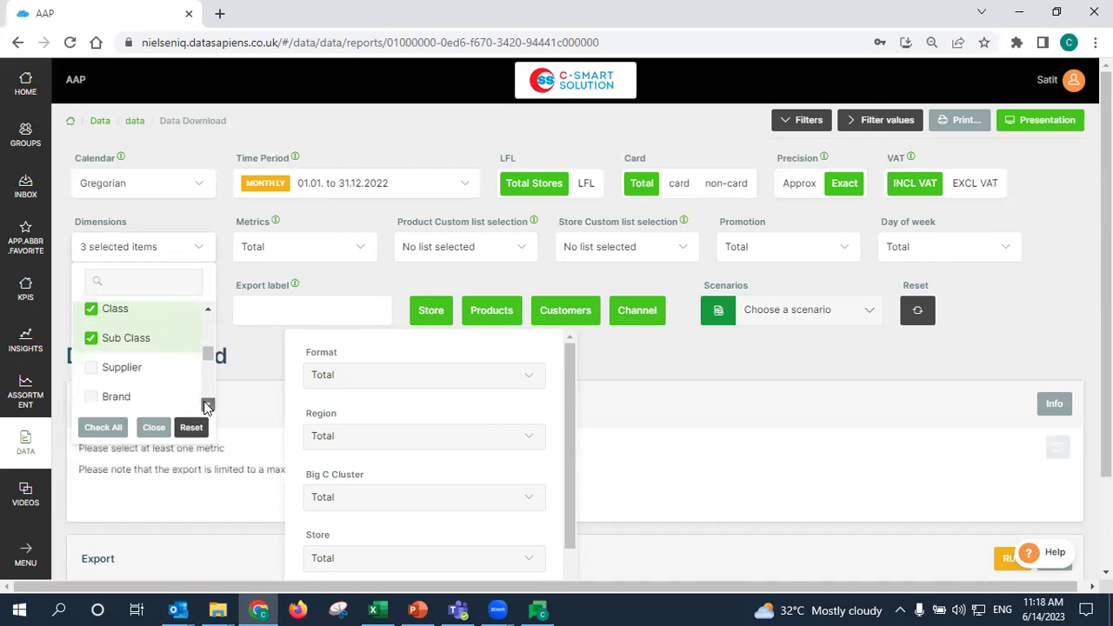
left_click(126, 365)
left_click(126, 394)
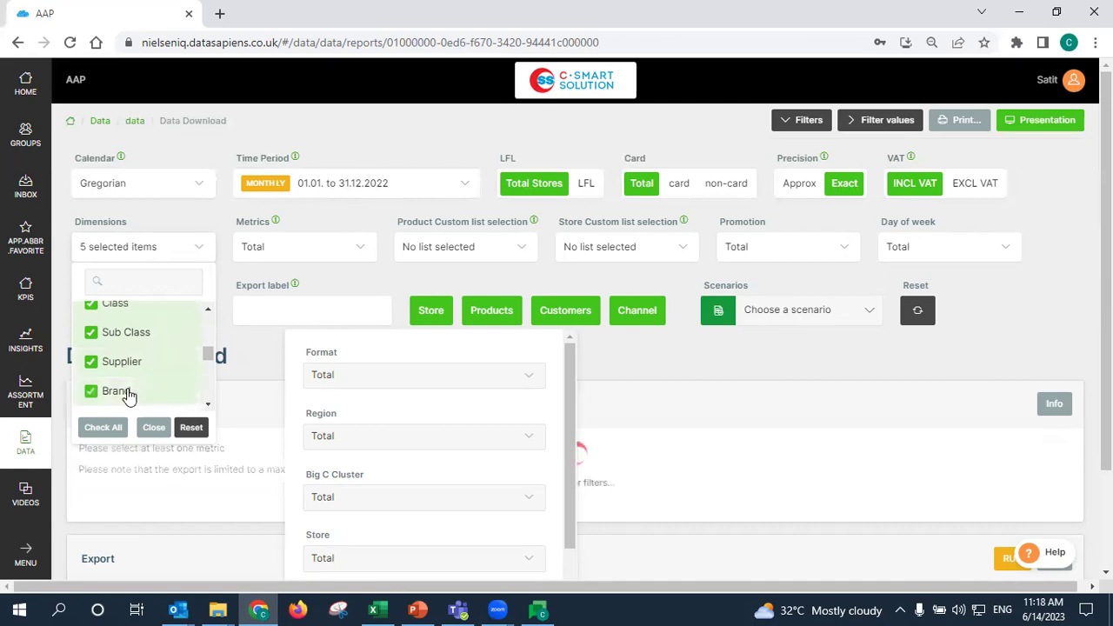
Try Barcode as an additional dimension and clear it again
left_click(209, 406)
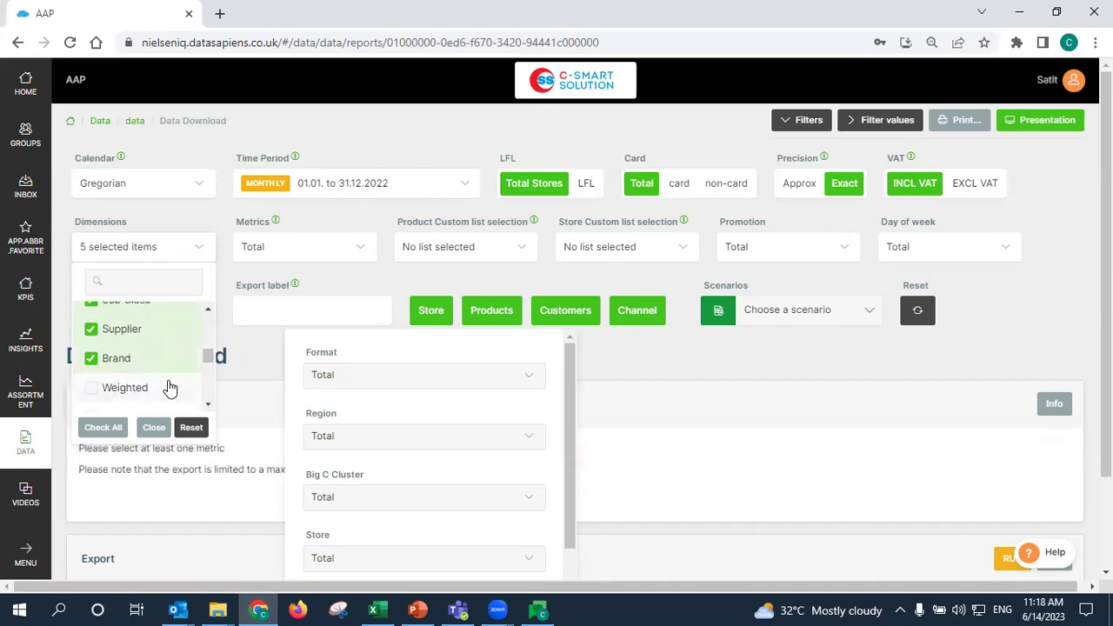
left_click(208, 311)
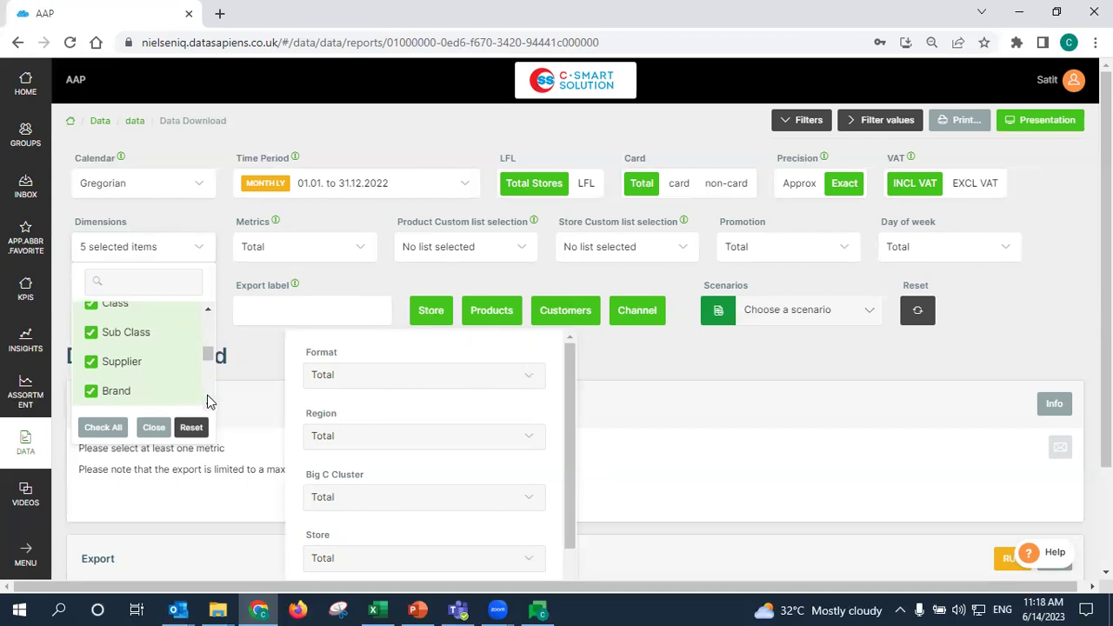
left_click_drag(205, 403, 203, 404)
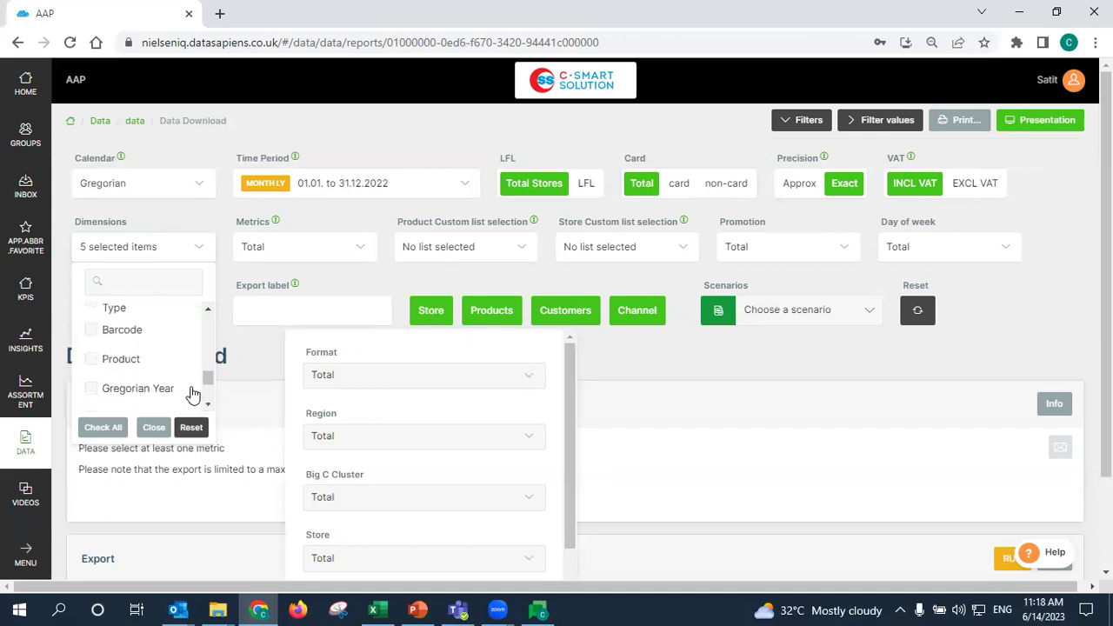
left_click(141, 336)
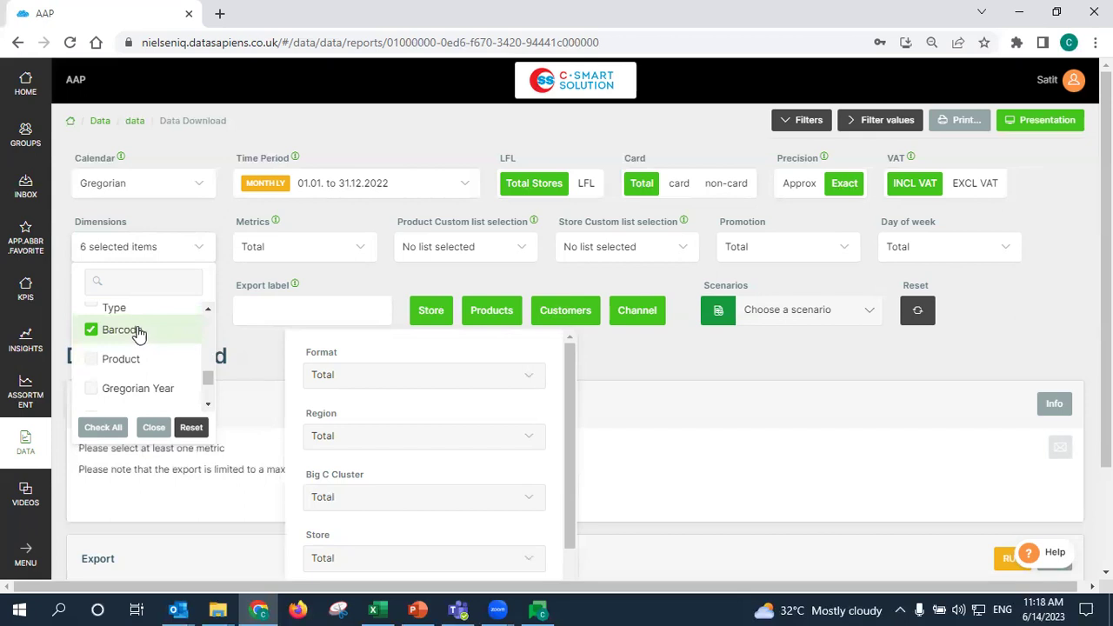
left_click(138, 334)
Examine the remaining dimensions for date, channel and card, looking for the one that splits the data by month
left_click(205, 406)
left_click(205, 407)
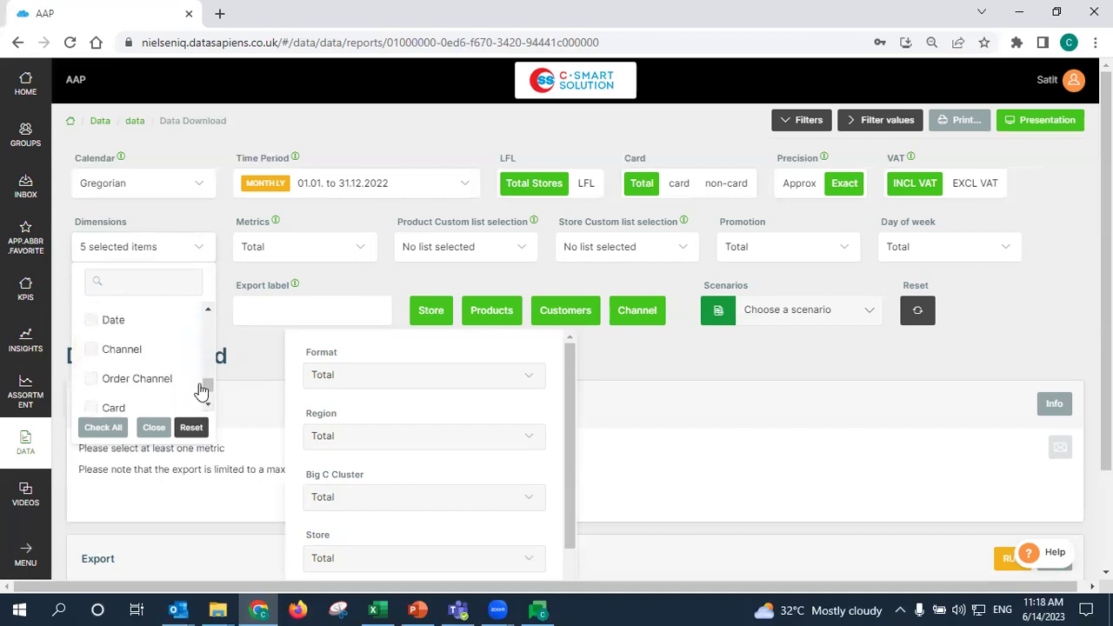
left_click(209, 310)
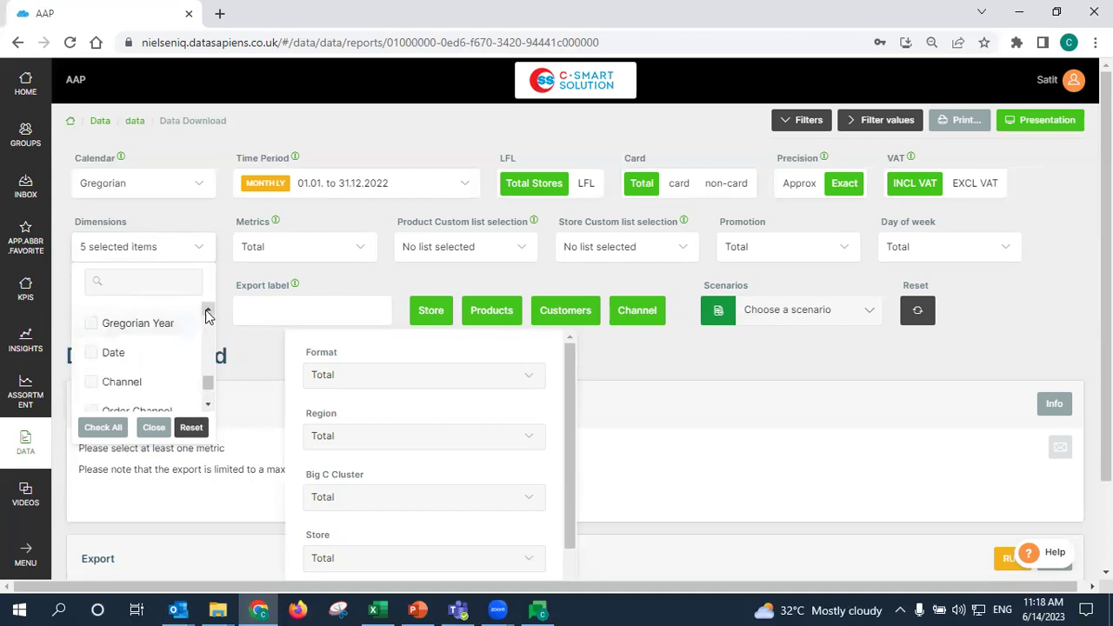
left_click(208, 310)
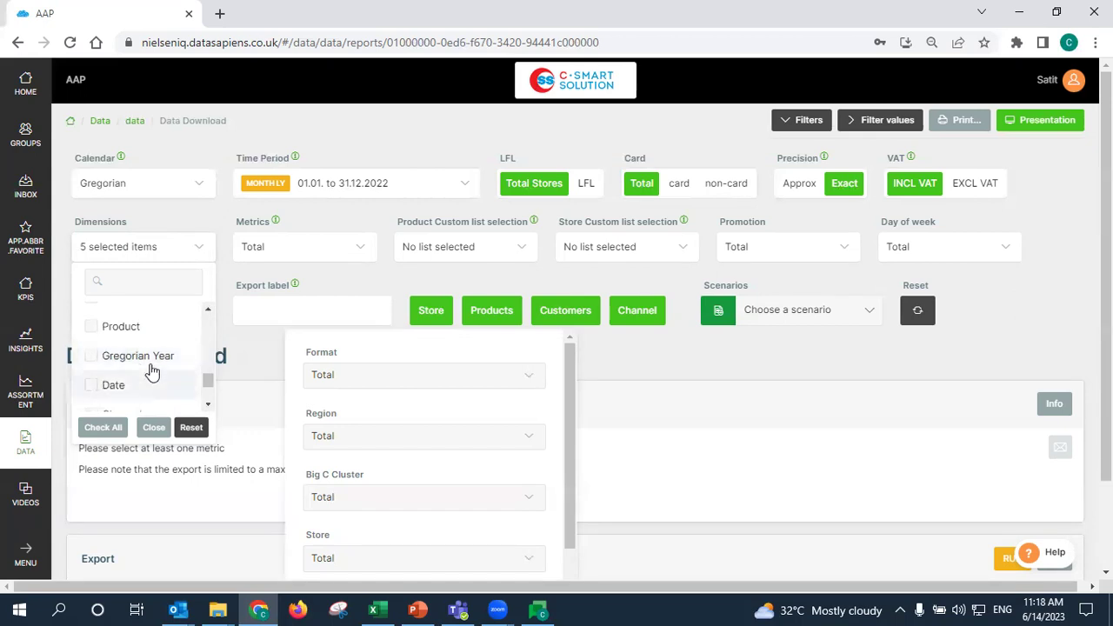
scroll(208, 378, "down", 2)
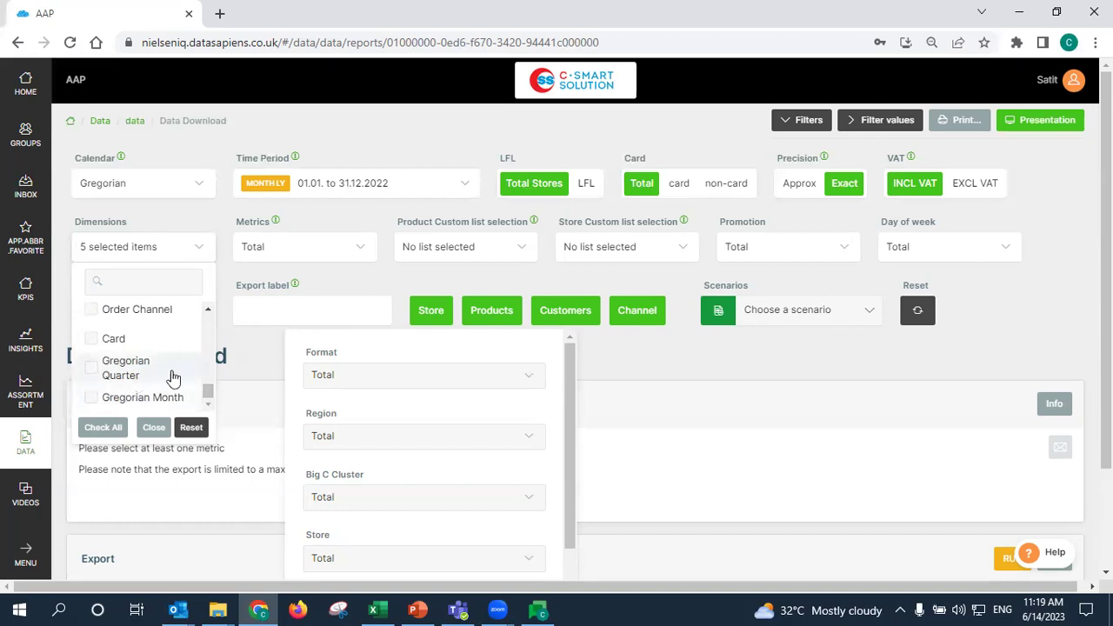
left_click(207, 312)
left_click(207, 311)
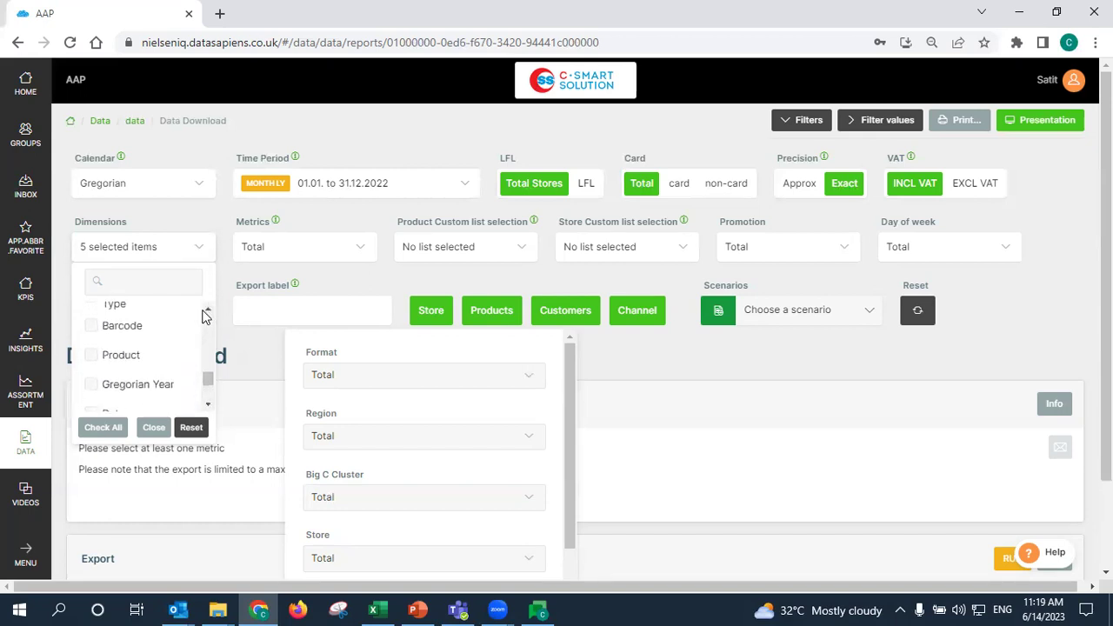
left_click(207, 405)
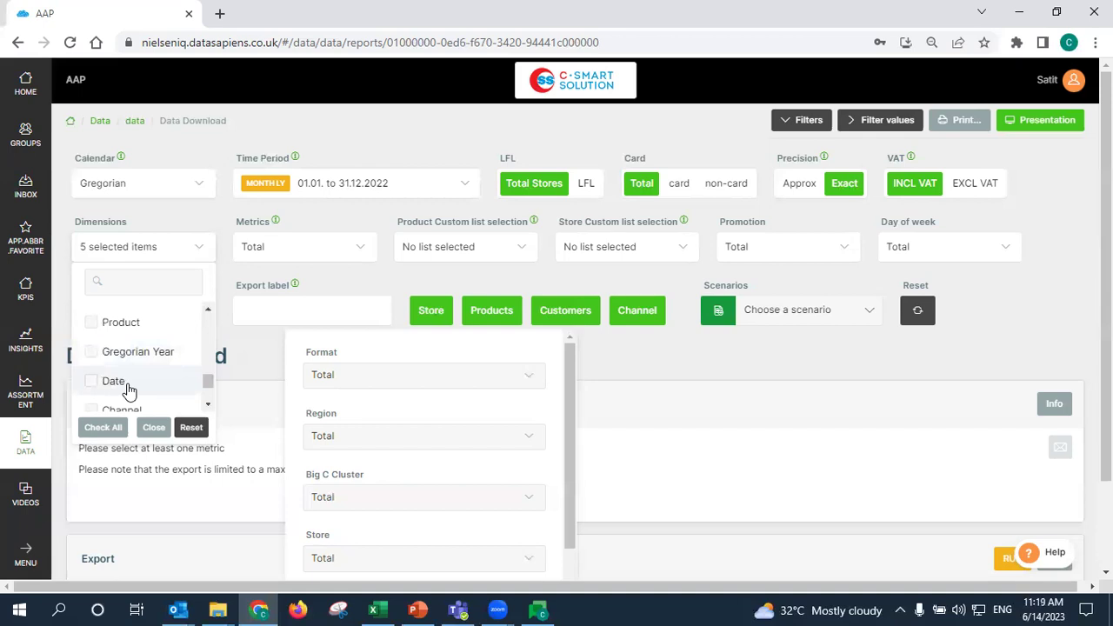
left_click(207, 405)
left_click(207, 406)
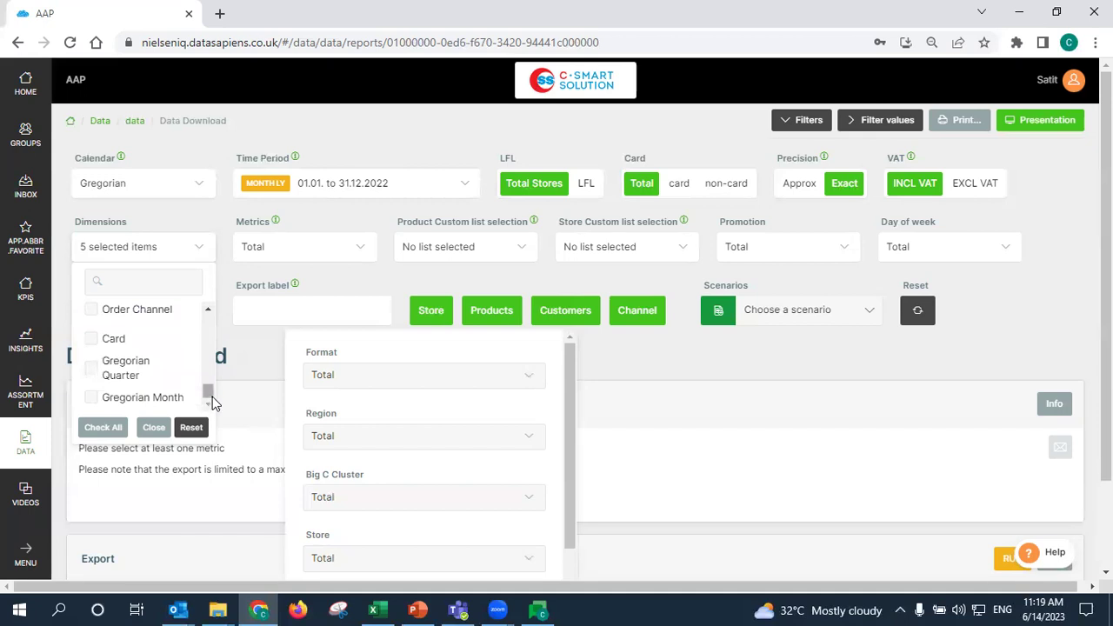
Add Gregorian Month to the report's selected dimensions
left_click(257, 207)
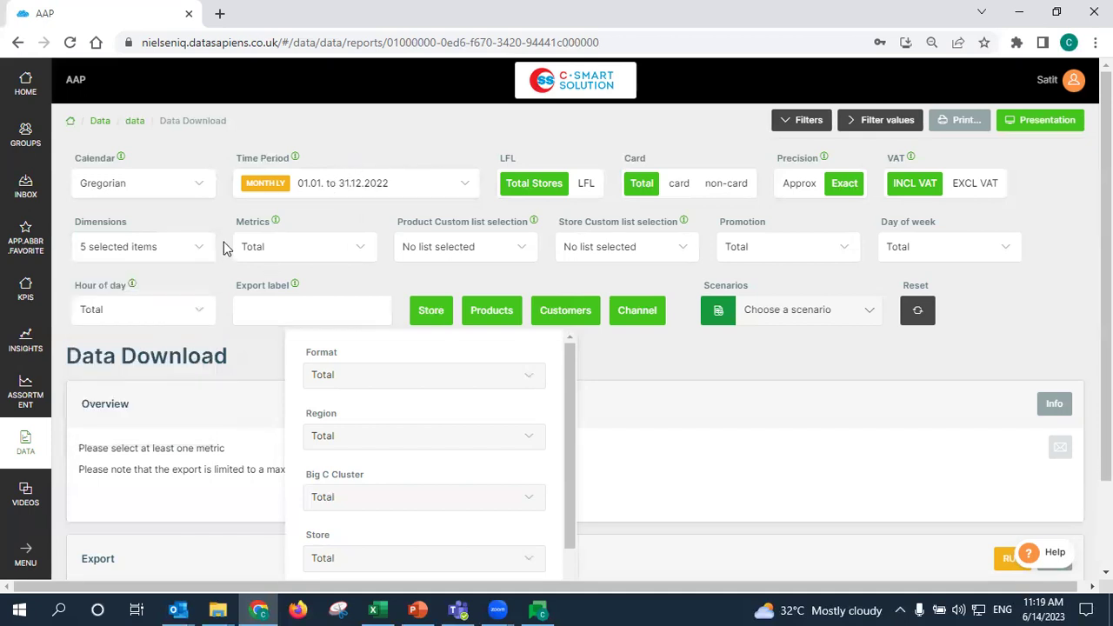
left_click(202, 247)
left_click(152, 397)
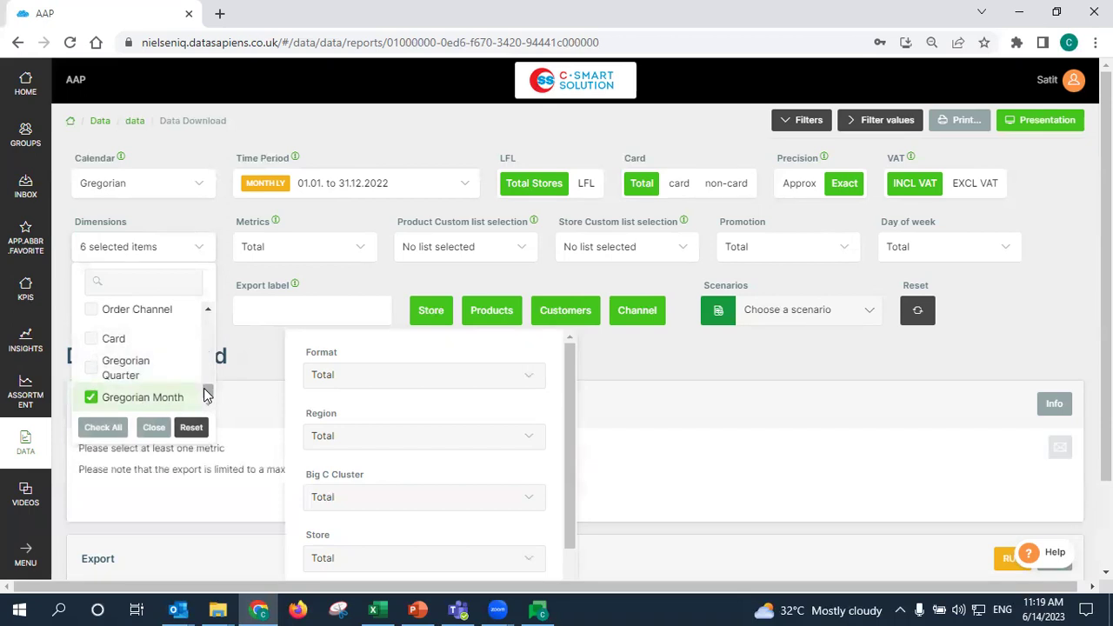
Compare the Gregorian Year, Date, Quarter and Month dimensions with the report's Calendar setting
left_click(208, 309)
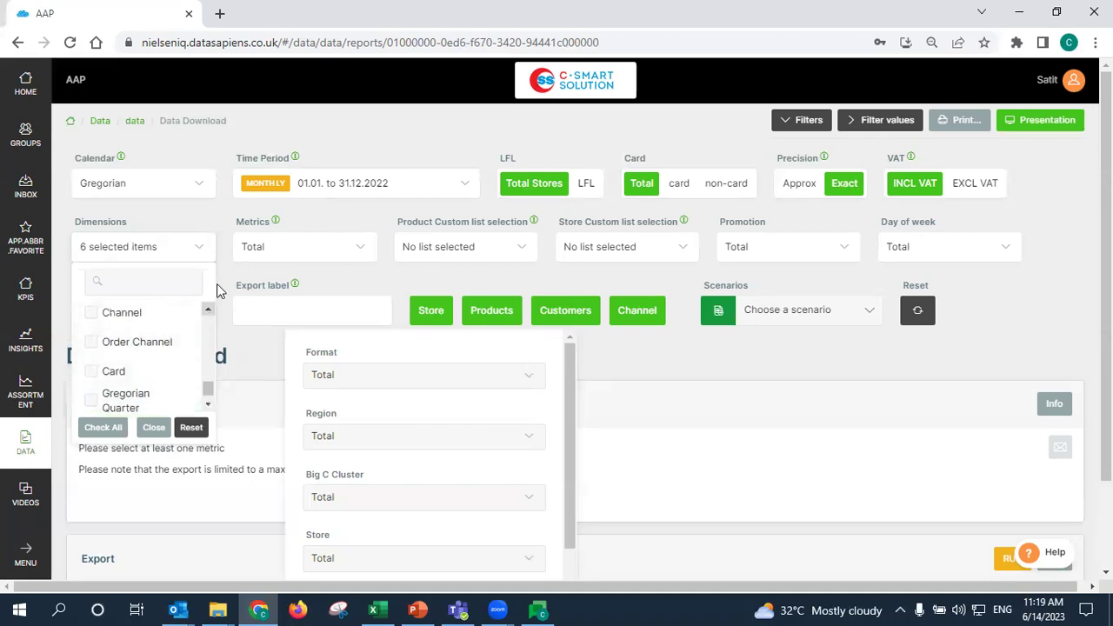
left_click(195, 183)
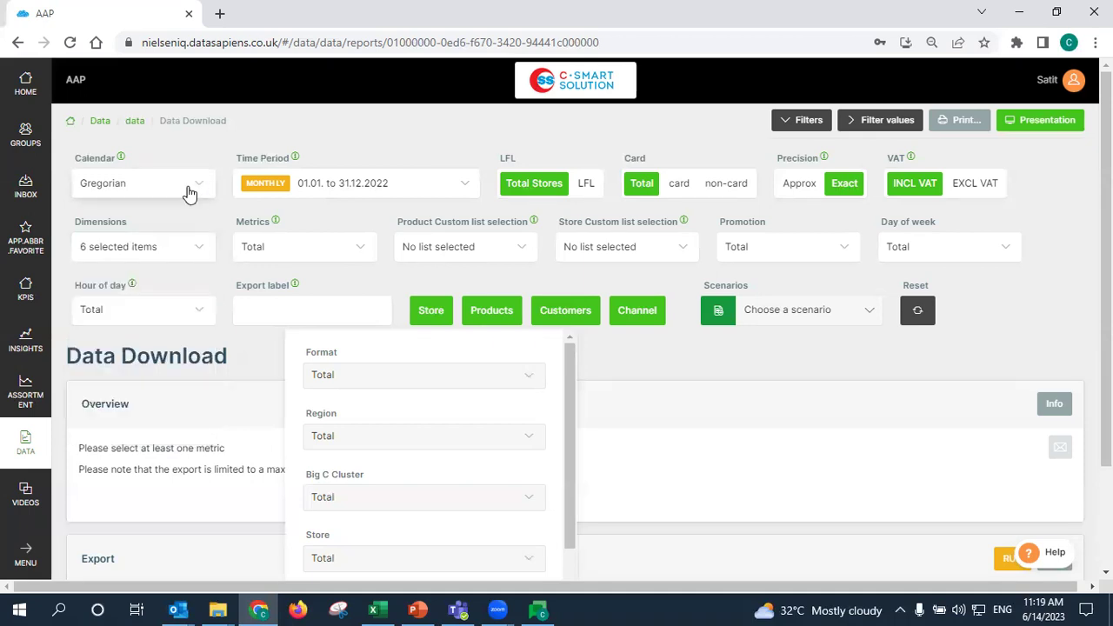
left_click(190, 244)
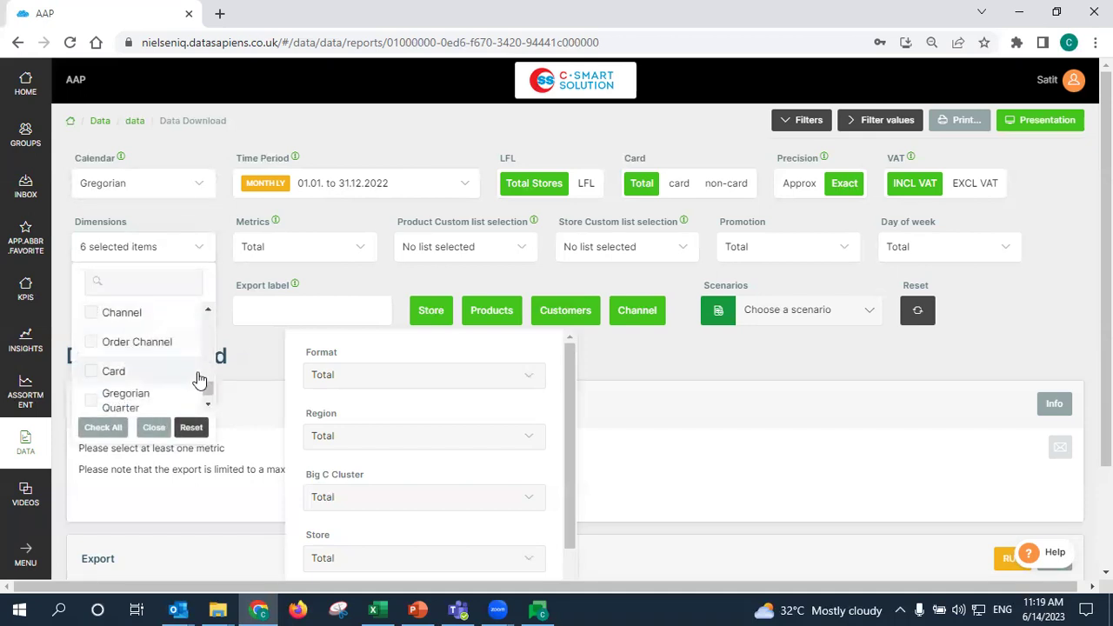
scroll(205, 393, "down", 1)
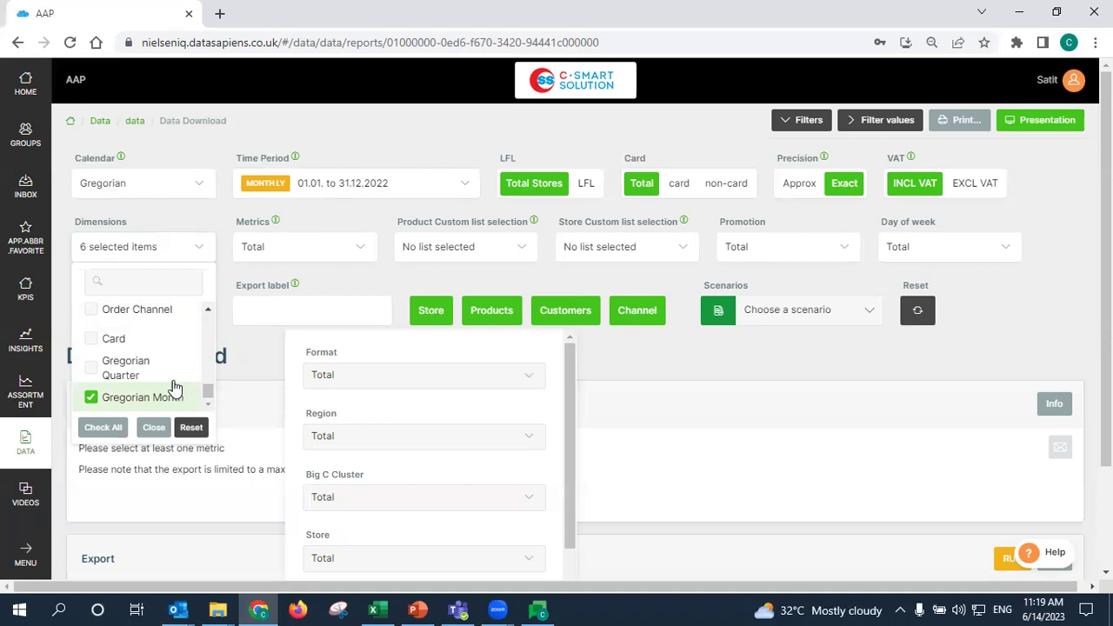
left_click(208, 312)
left_click(208, 312)
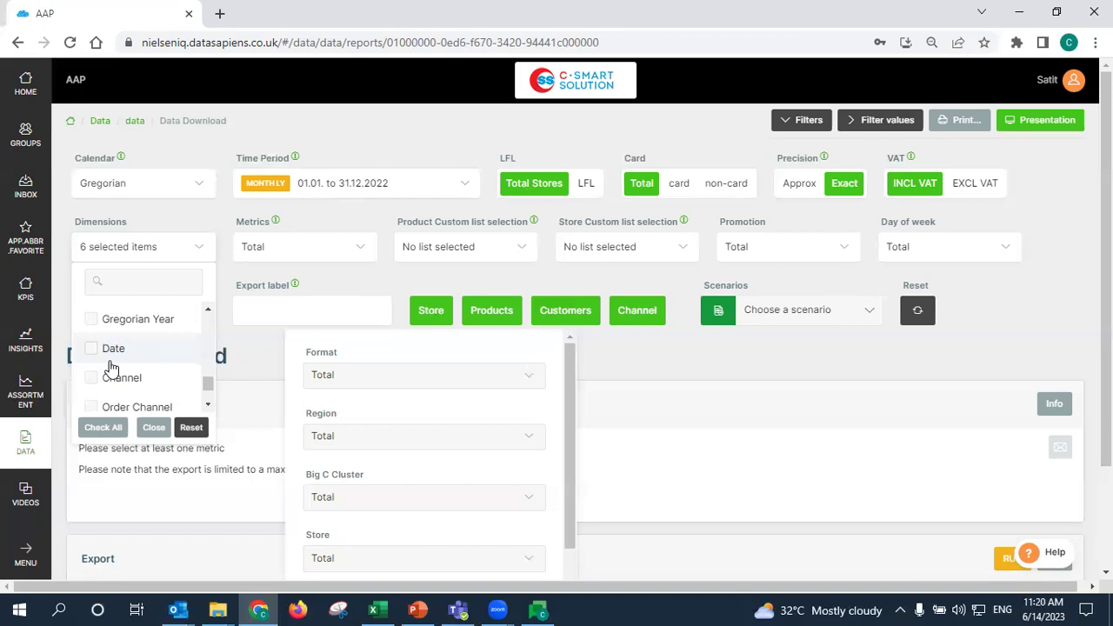
left_click(208, 406)
left_click(208, 406)
left_click(208, 406)
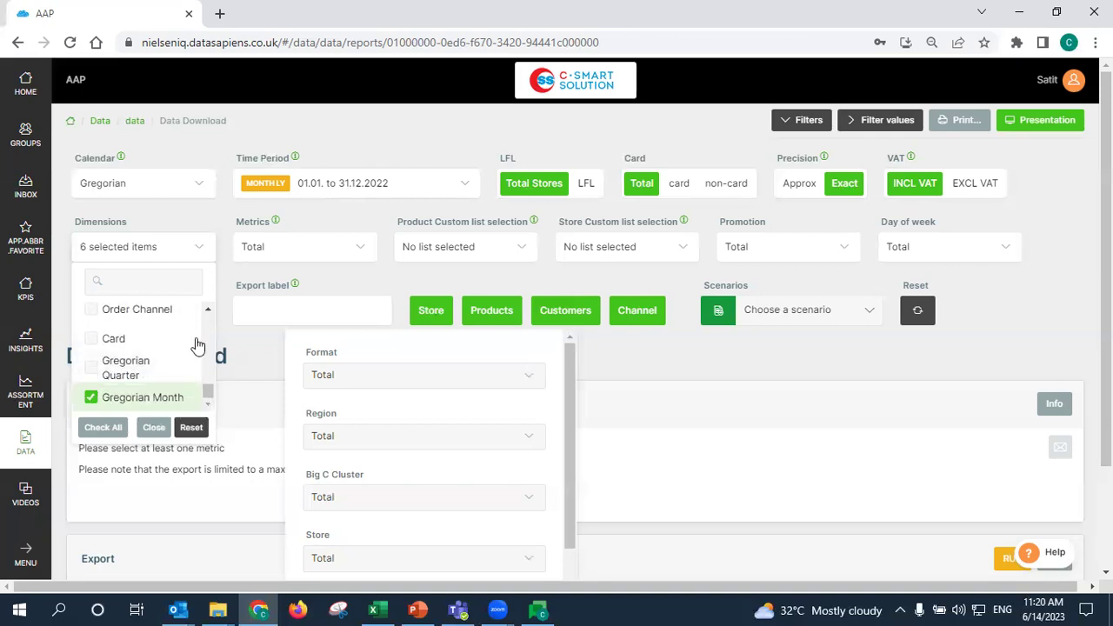
Compare the Card dimension with the card and non-card filter options and close the Dimensions list
left_click(207, 311)
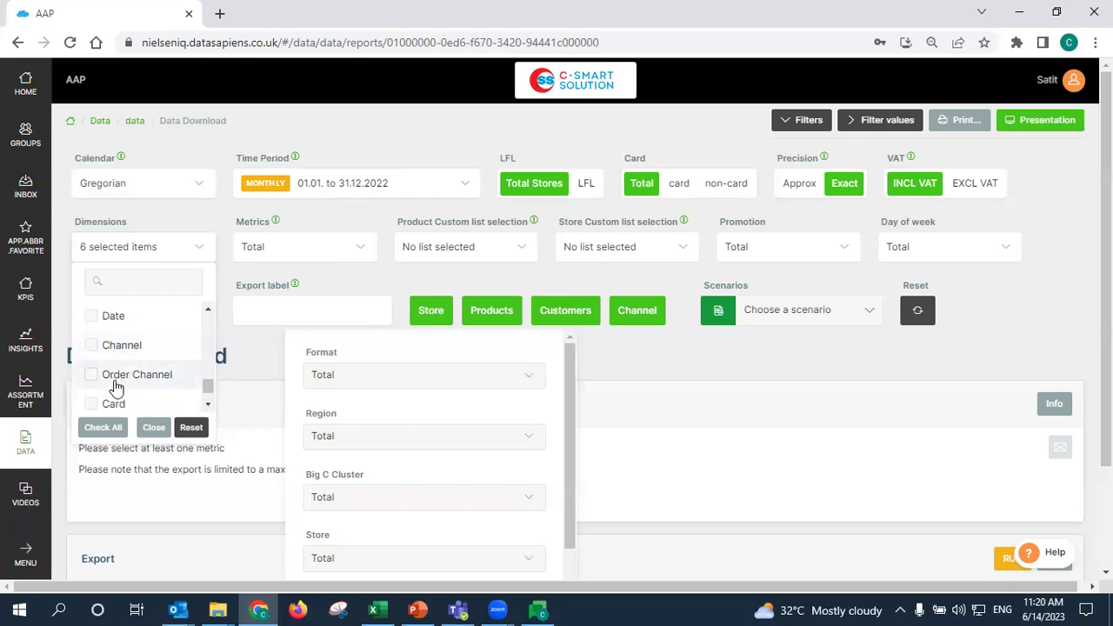
left_click(208, 405)
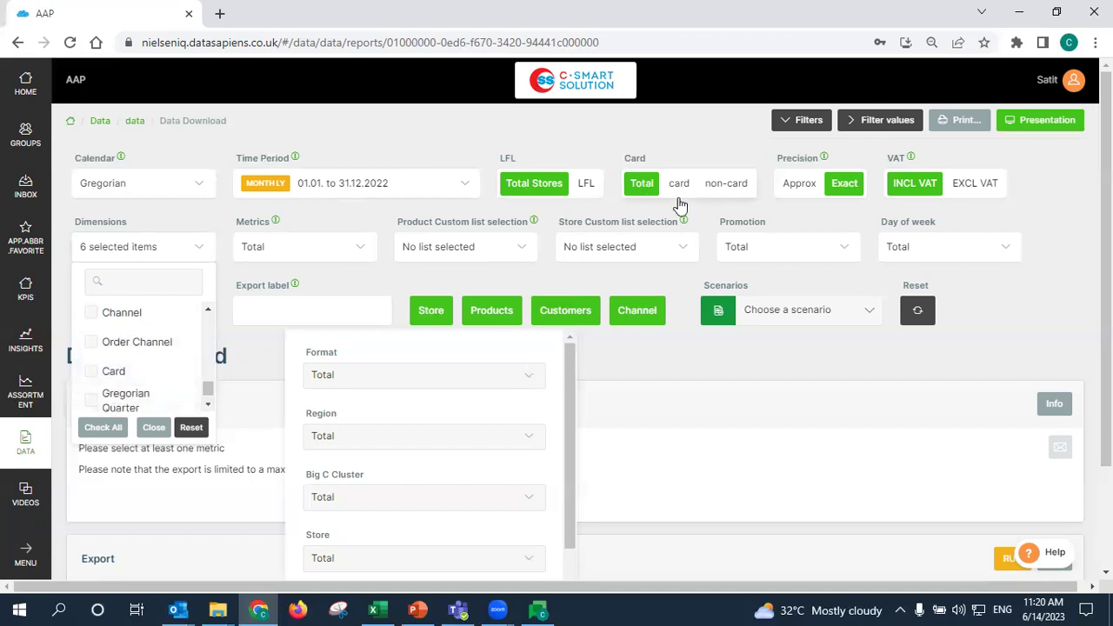
left_click(720, 192)
left_click(185, 259)
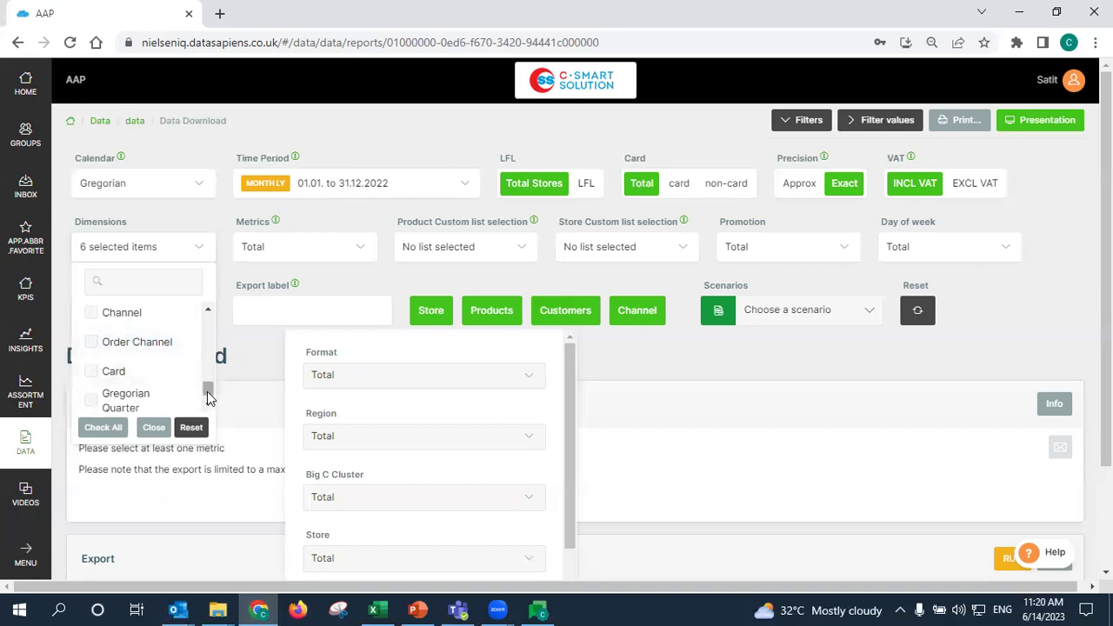
left_click_drag(206, 402, 212, 266)
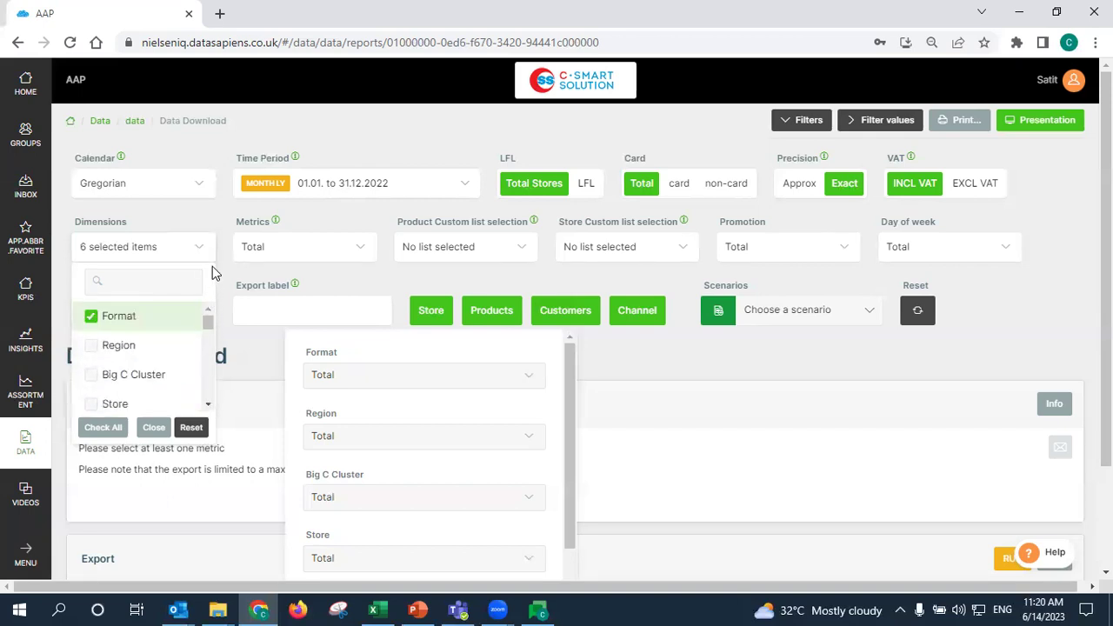
left_click(202, 254)
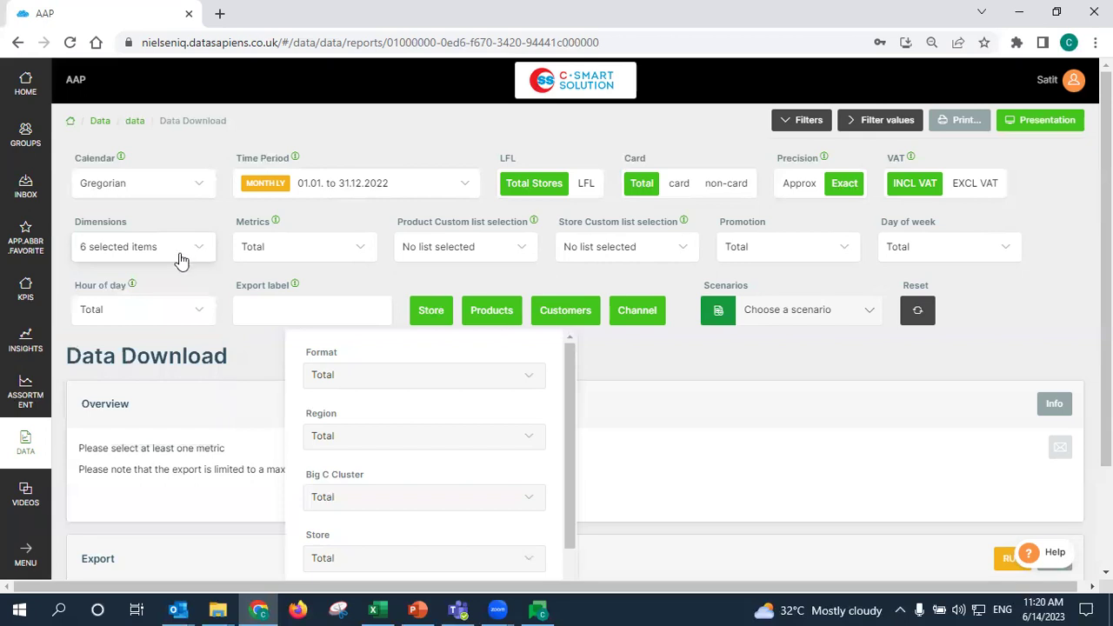
Recheck the report's Store and Products filters and reread the monthly bread sales trend question on the PowerPoint slide
left_click(478, 320)
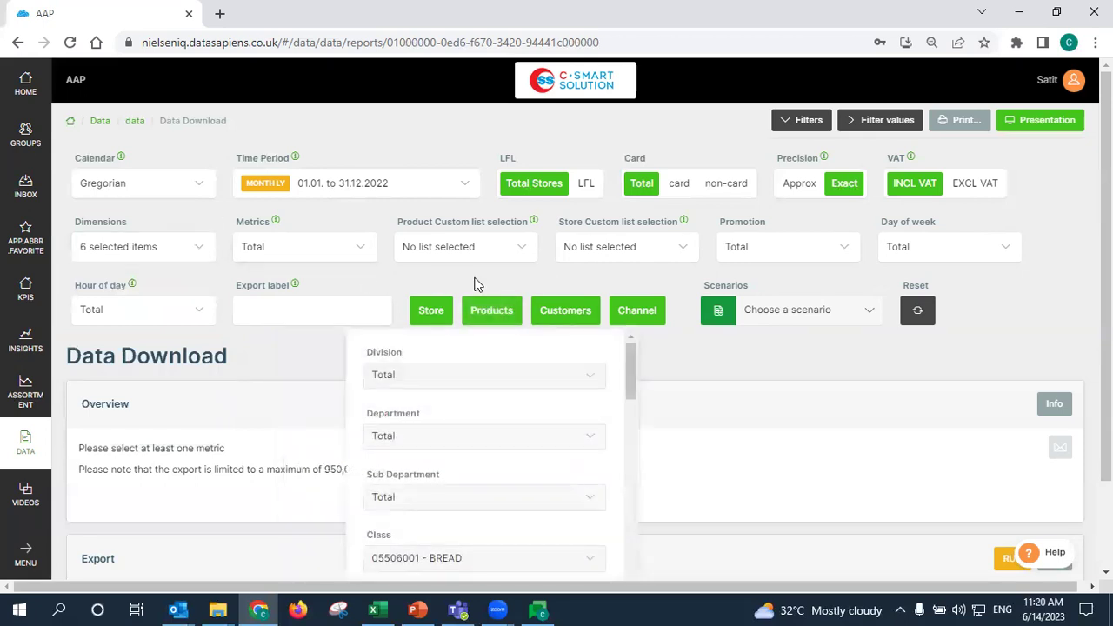
left_click(492, 315)
left_click(359, 253)
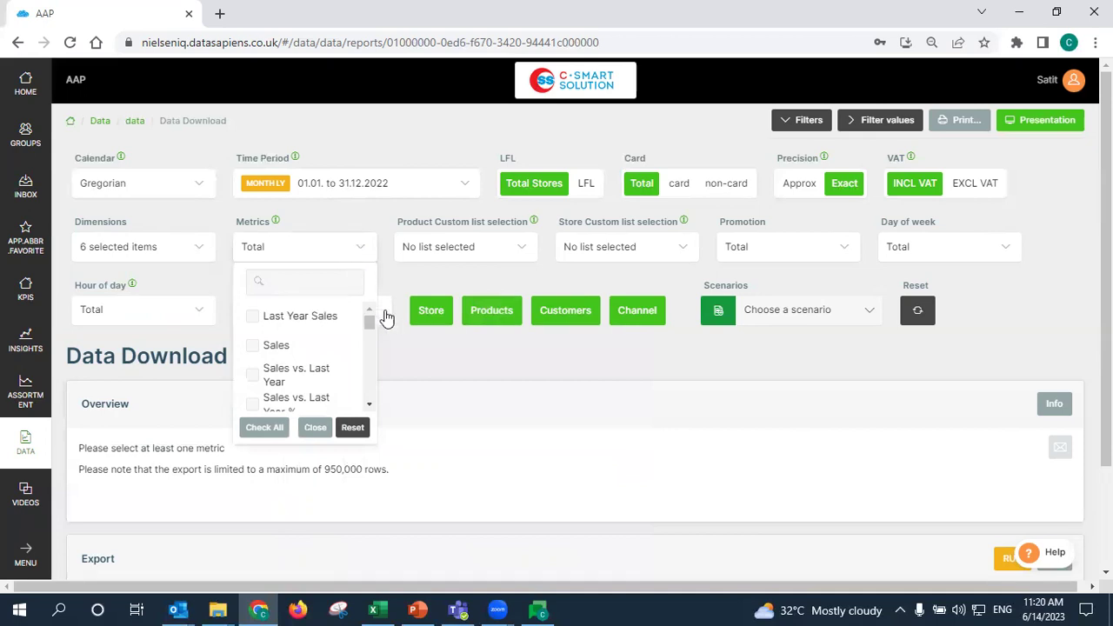
mouse_move(539, 609)
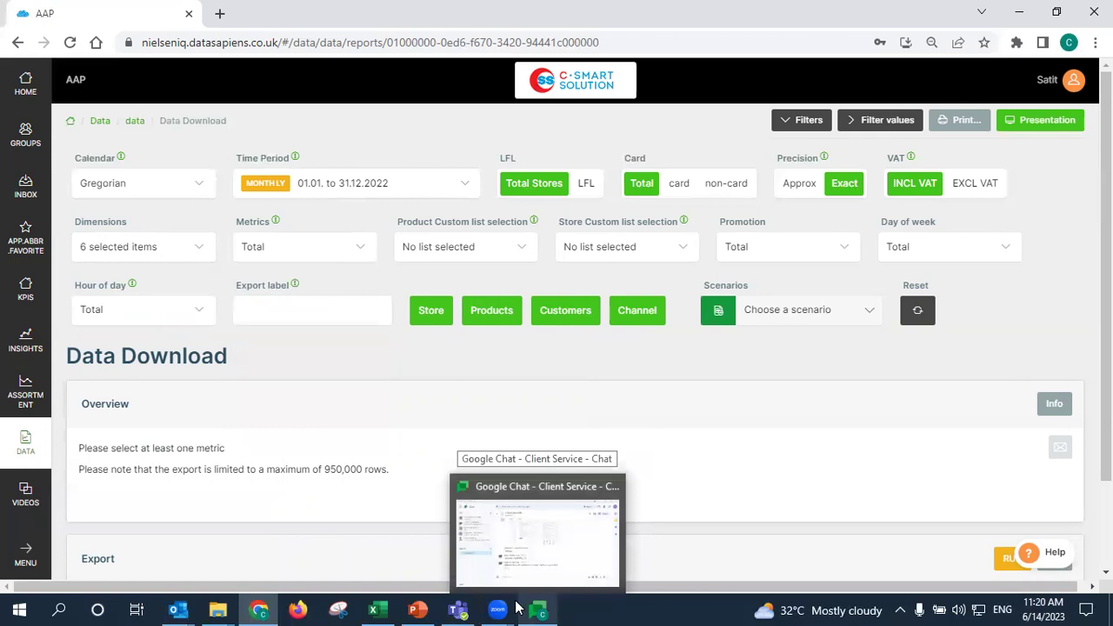
left_click(418, 609)
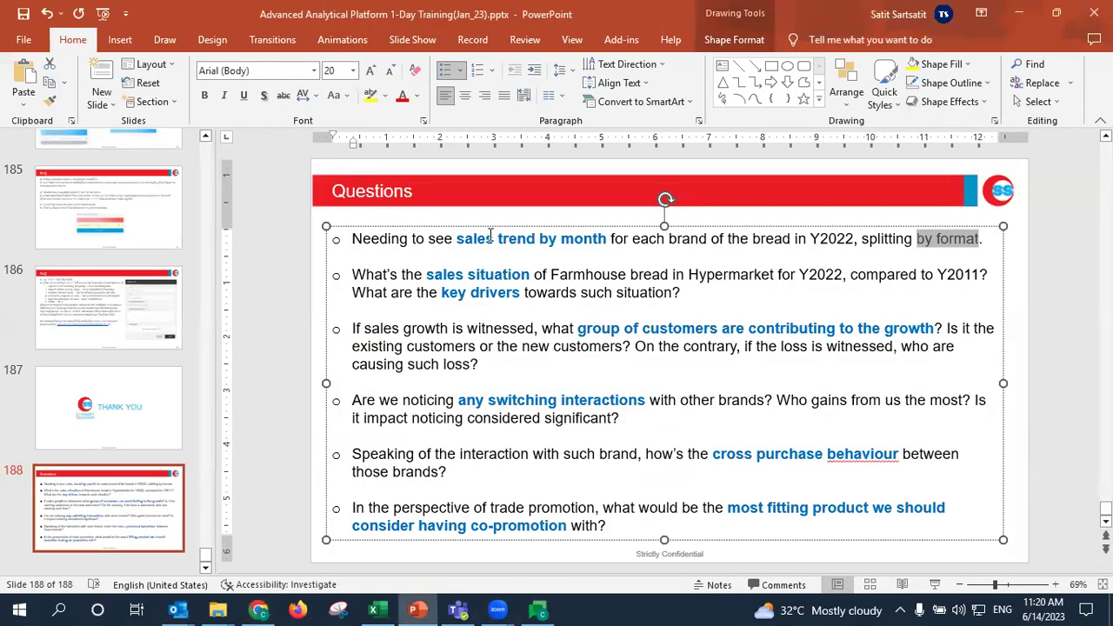
left_click(491, 237)
Switch back to the Data Download report in Chrome and select Sales and Baskets as its metrics
left_click(258, 609)
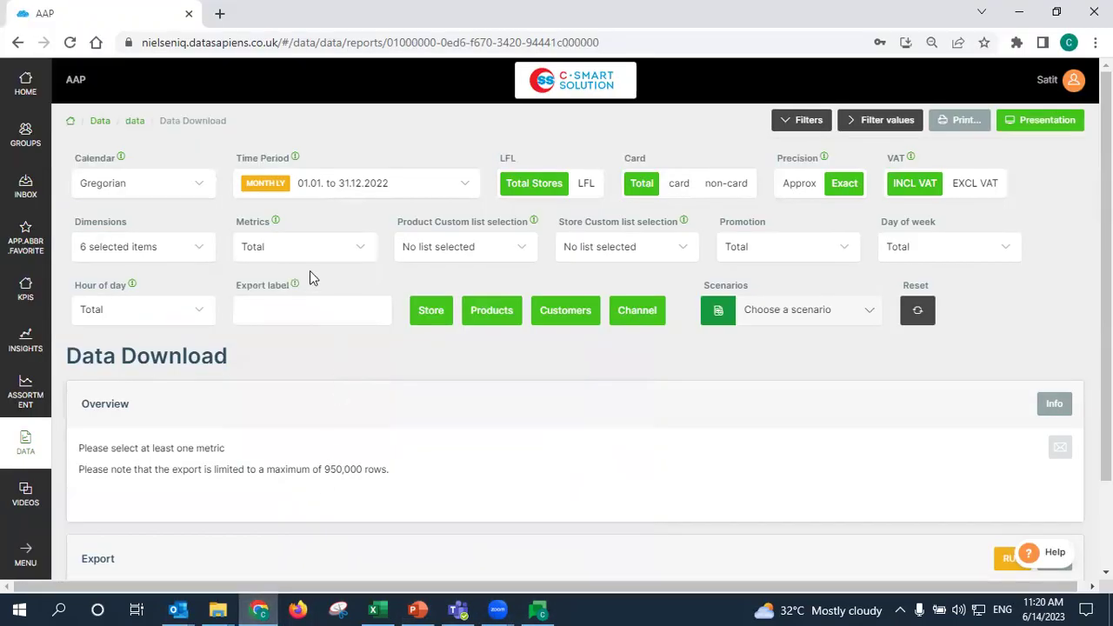
left_click(308, 248)
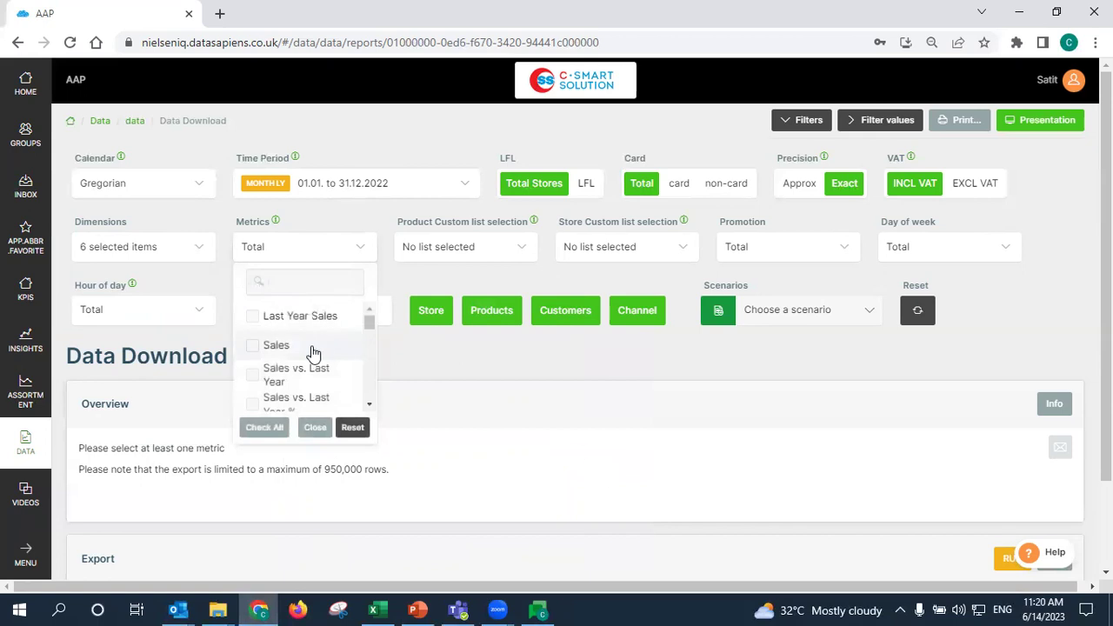
left_click(253, 346)
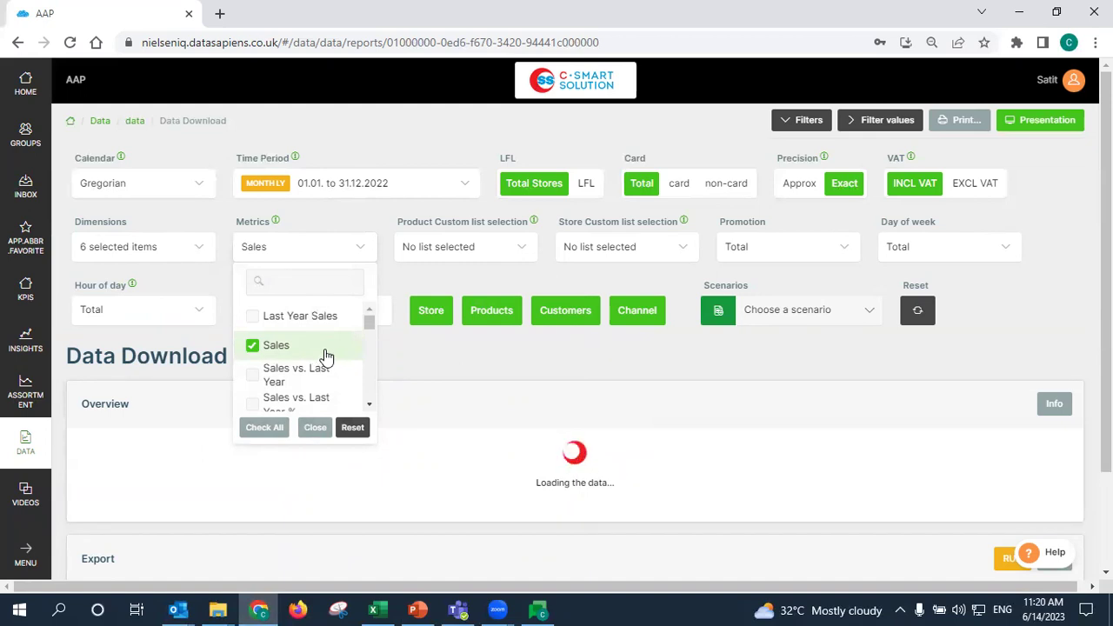
scroll(326, 357, "down", 5)
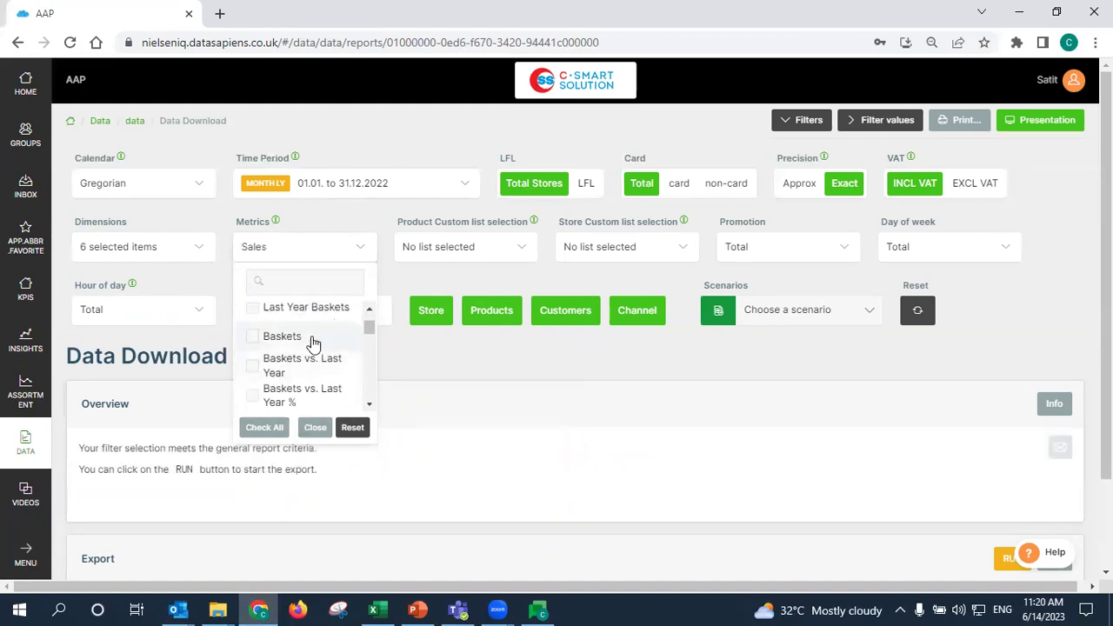
left_click(323, 345)
scroll(335, 346, "up", 5)
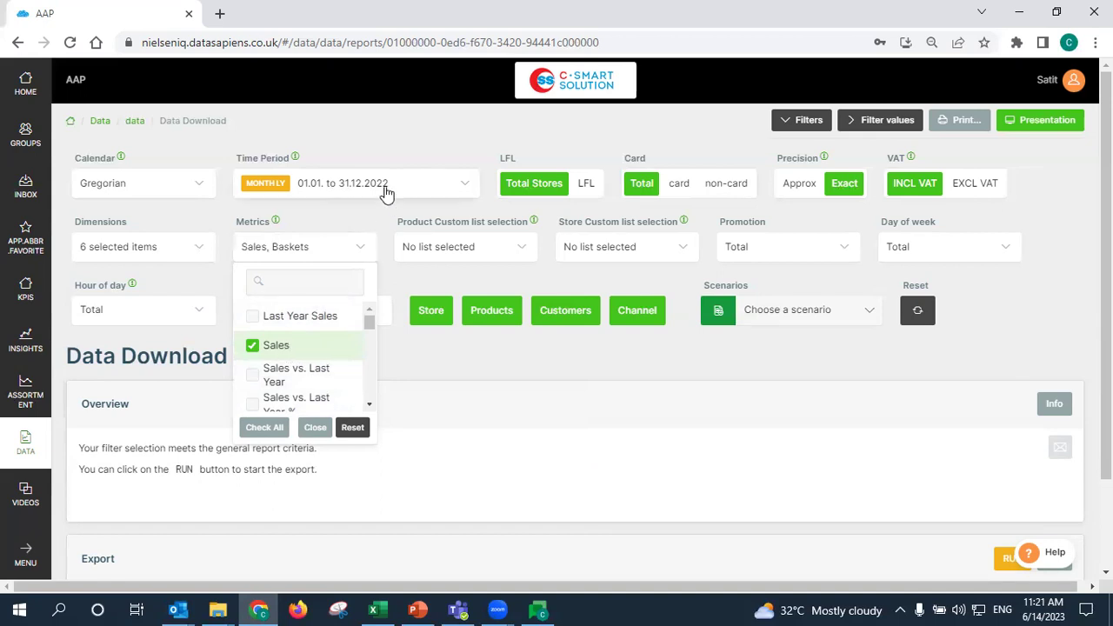
Compare the Time Period setting with the last-year and versus-last-year variants of the Sales, Quantity and Baskets metrics
left_click(360, 247)
left_click(326, 254)
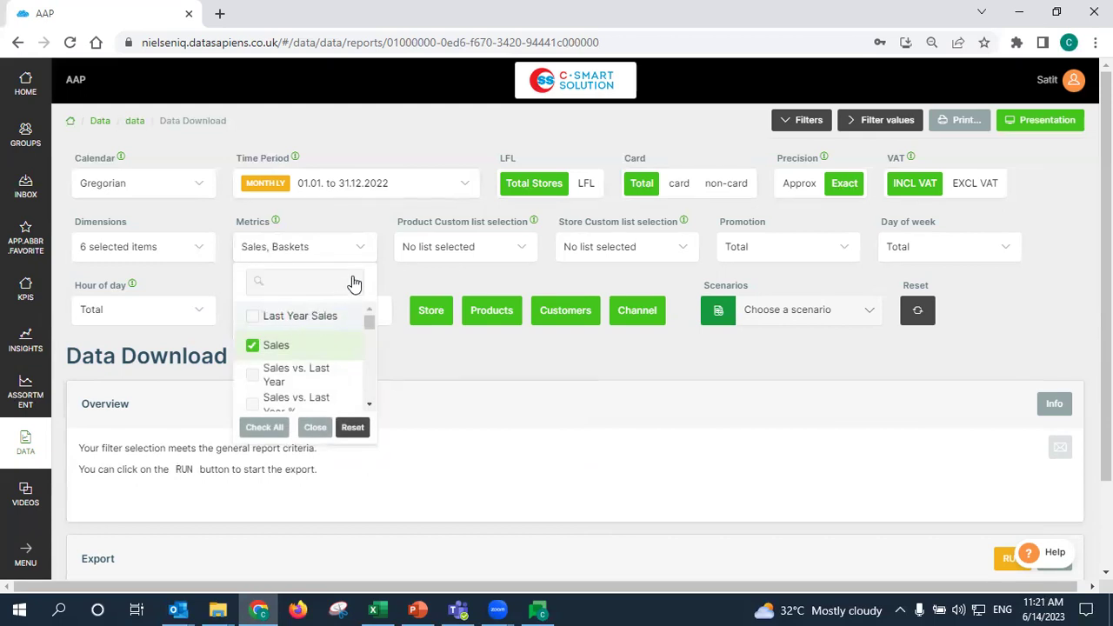
left_click(333, 191)
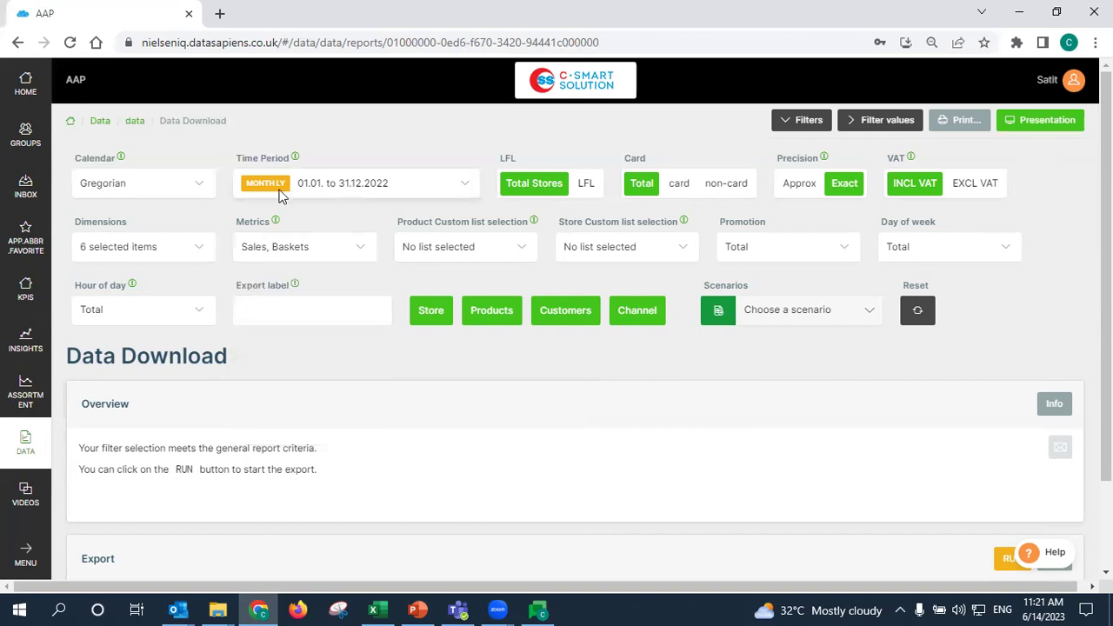
left_click(329, 254)
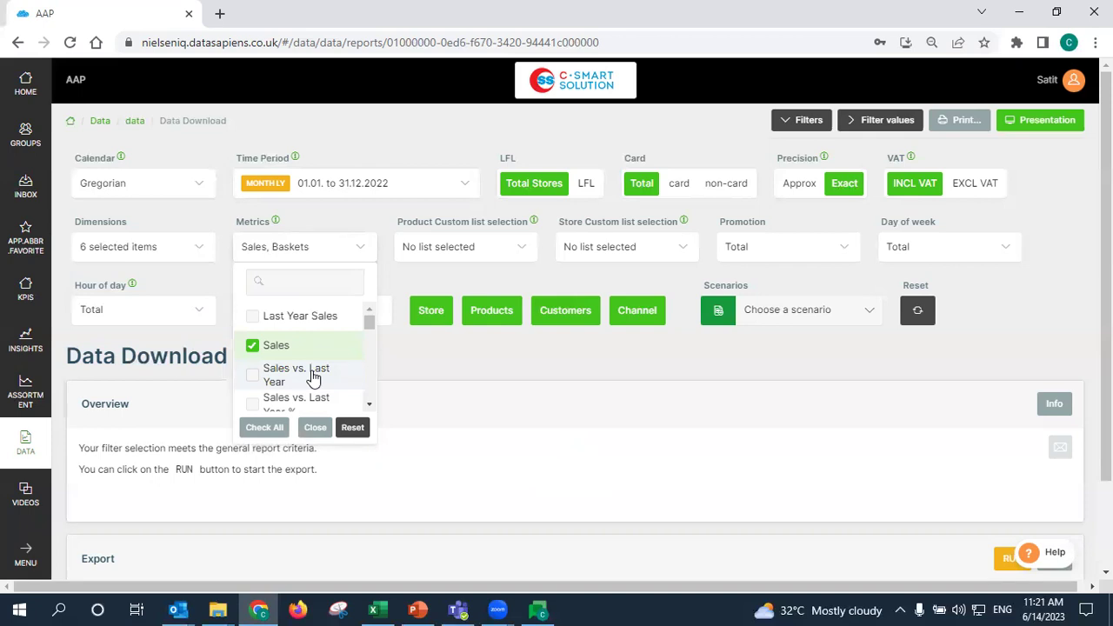
left_click(367, 405)
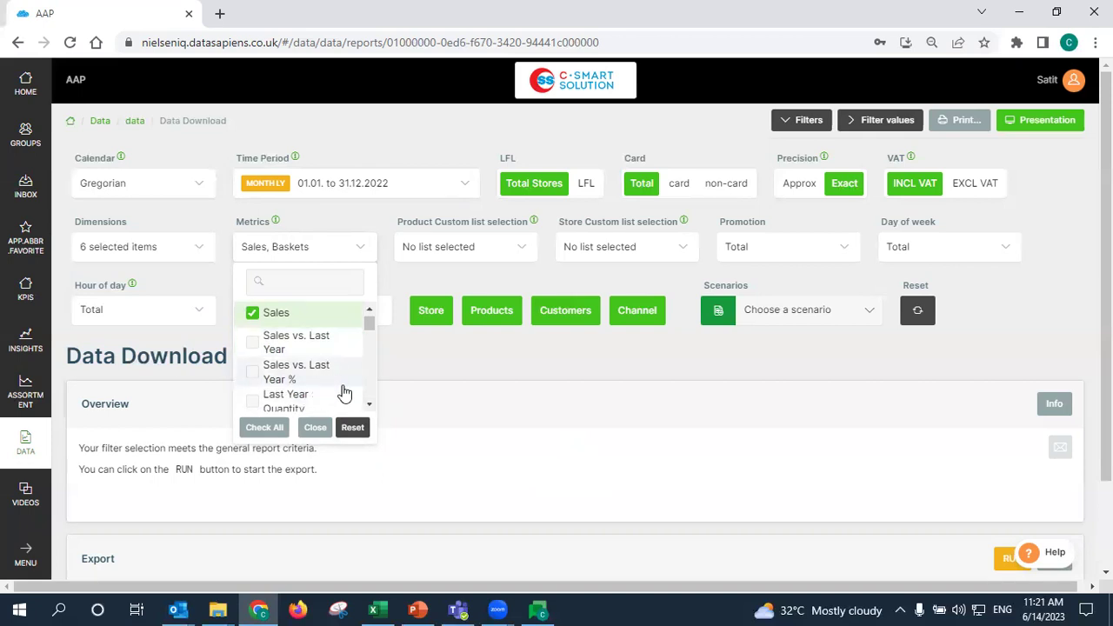
left_click(369, 406)
left_click(369, 405)
left_click(369, 406)
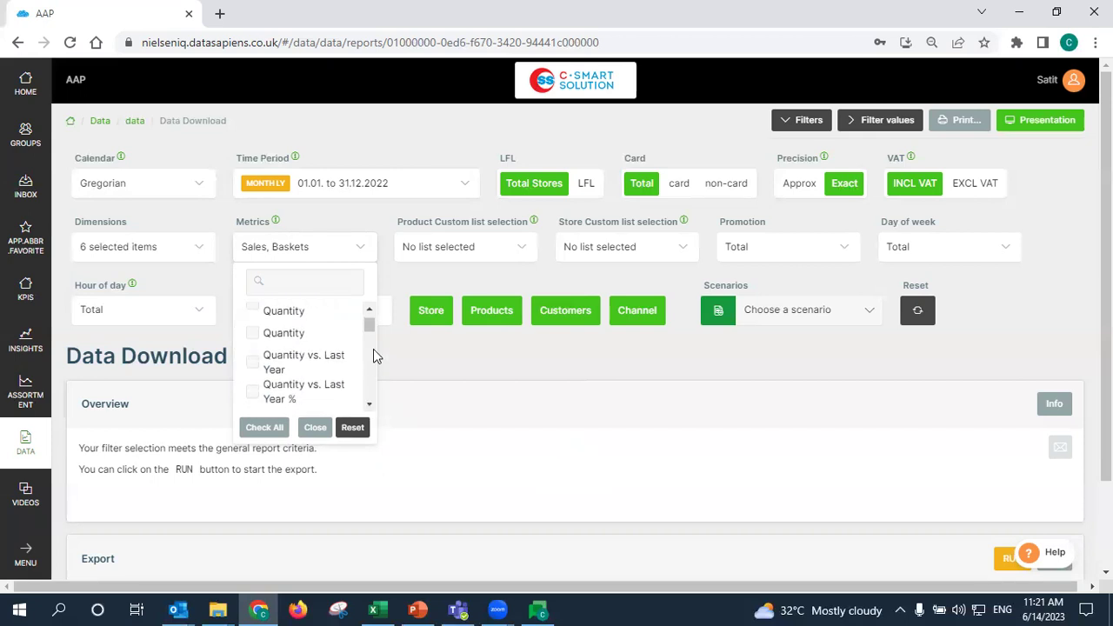
left_click(369, 310)
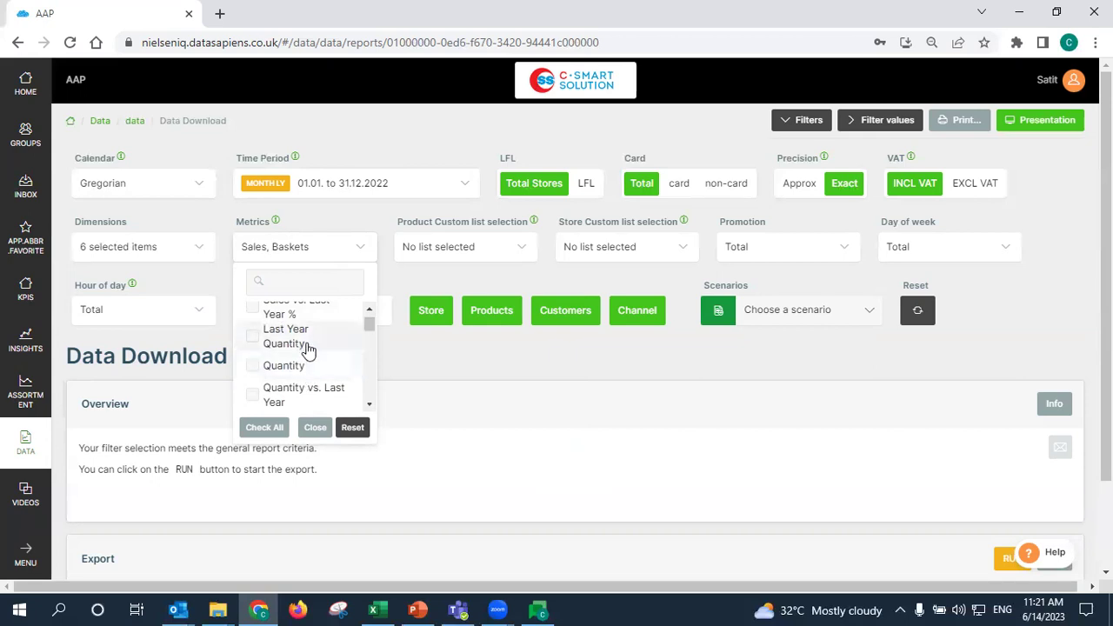
left_click(366, 406)
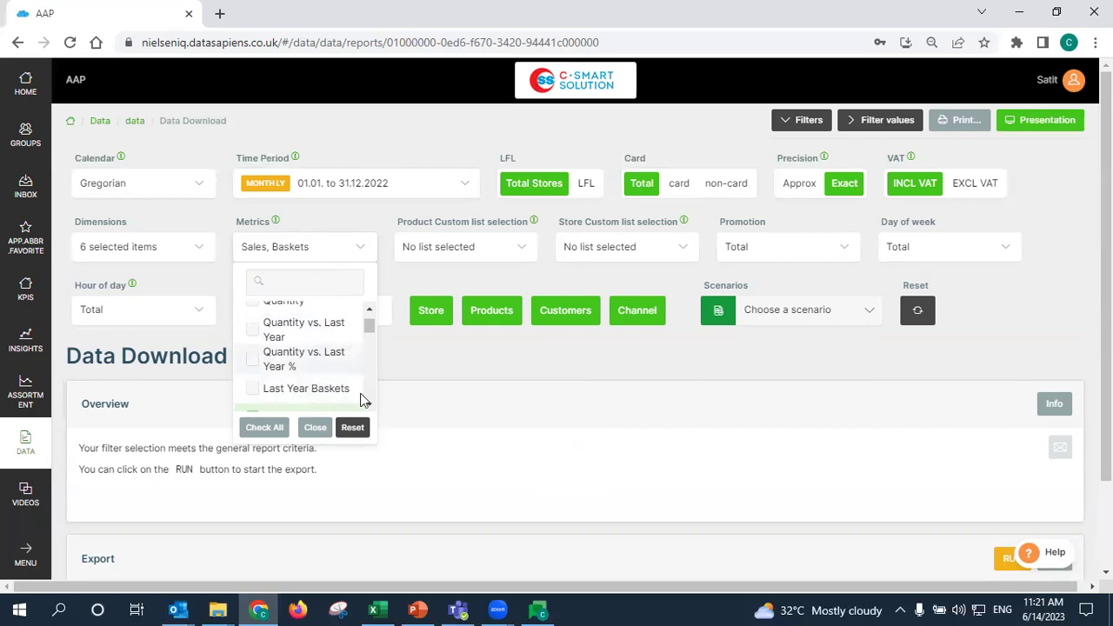
left_click(368, 404)
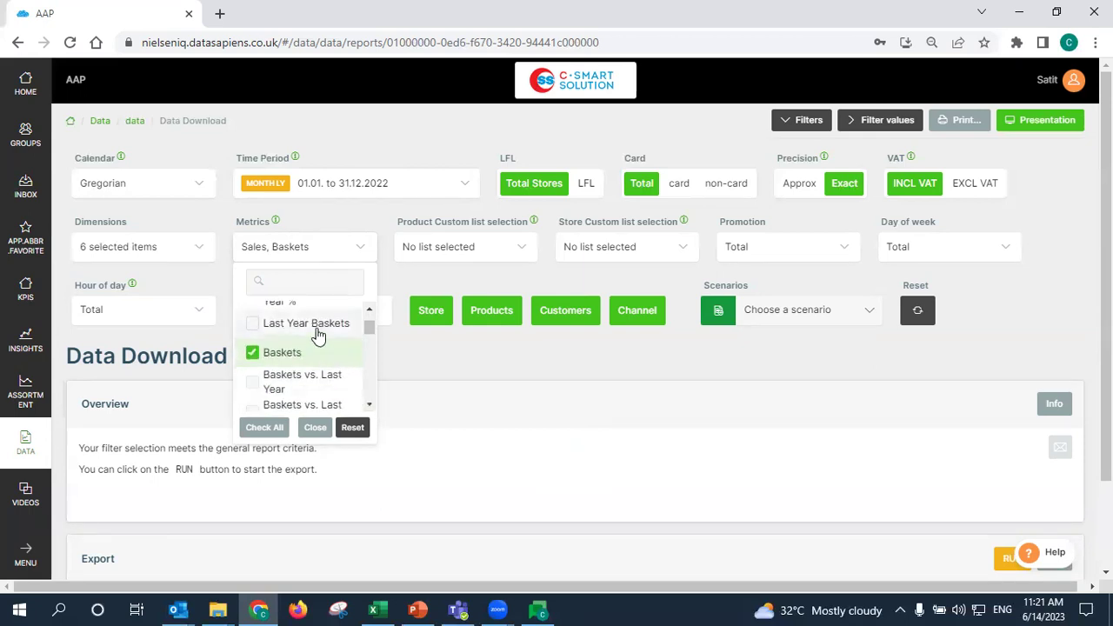
left_click(369, 404)
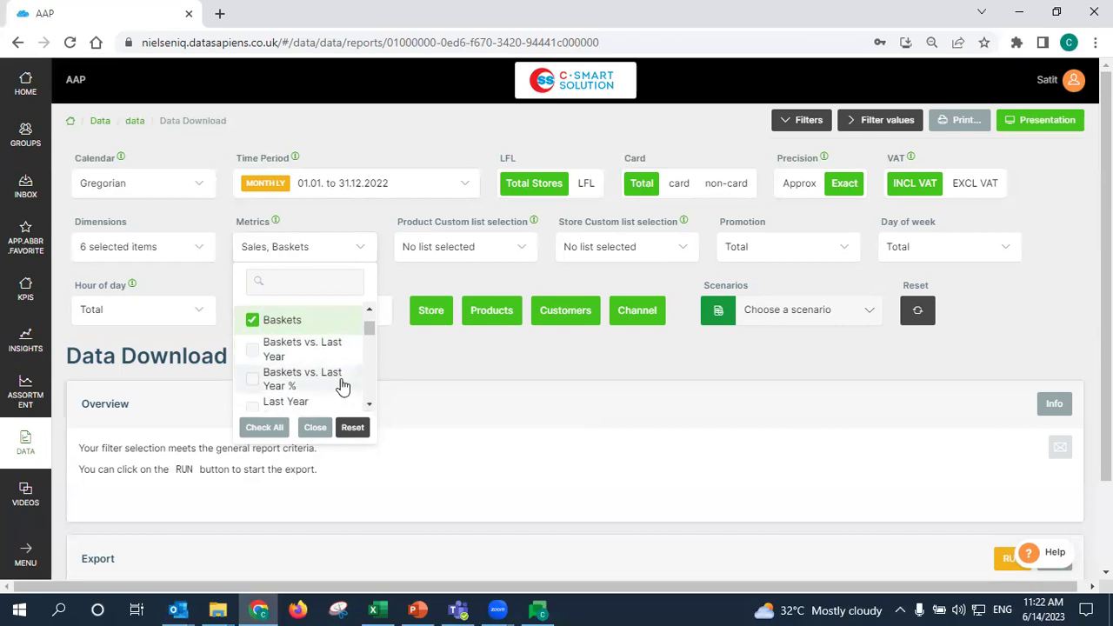
Examine the further metrics, from Number of Stores and Sales per Basket to Price per Unit and Total Sales, and close the Metrics list
left_click(369, 404)
left_click(369, 405)
left_click(369, 404)
left_click(368, 404)
left_click(369, 405)
left_click(369, 311)
left_click(368, 311)
left_click(368, 311)
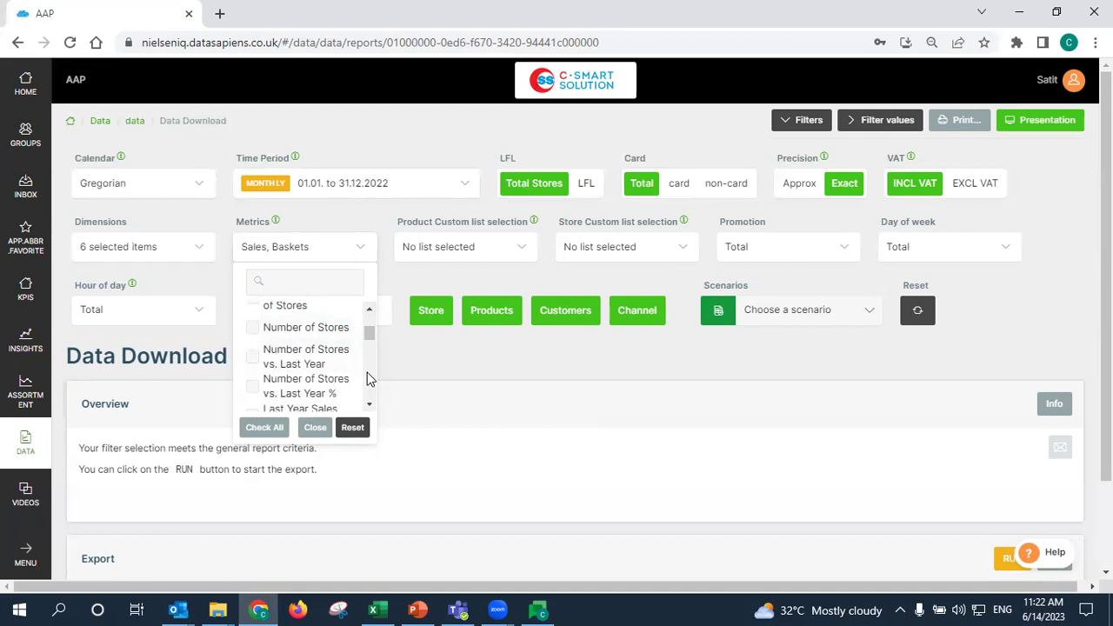
scroll(367, 374, "down", 1)
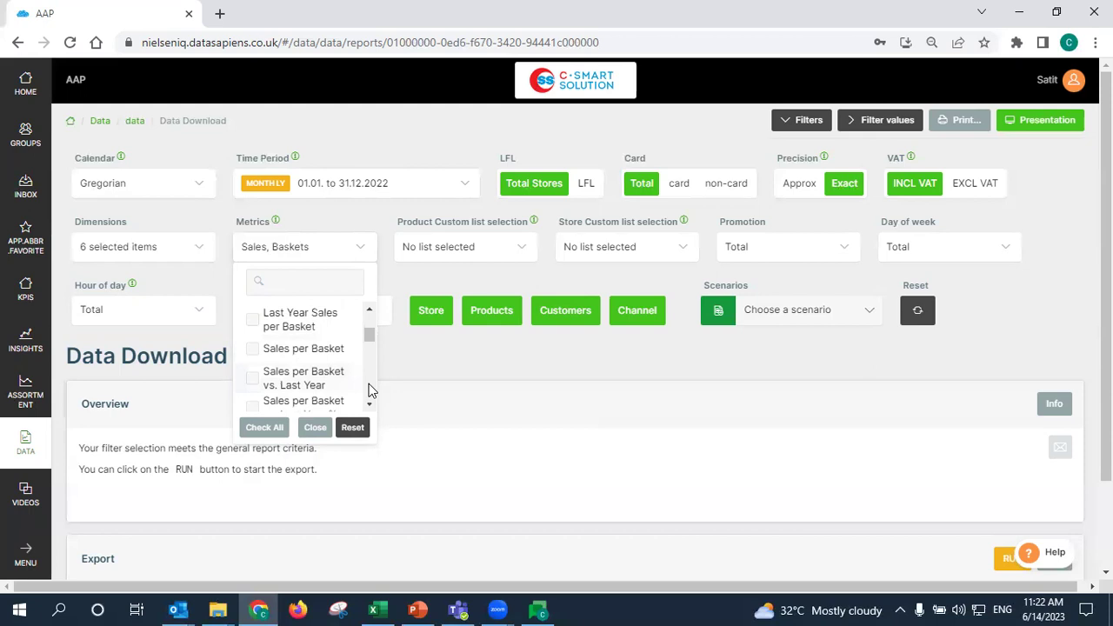
scroll(371, 391, "down", 2)
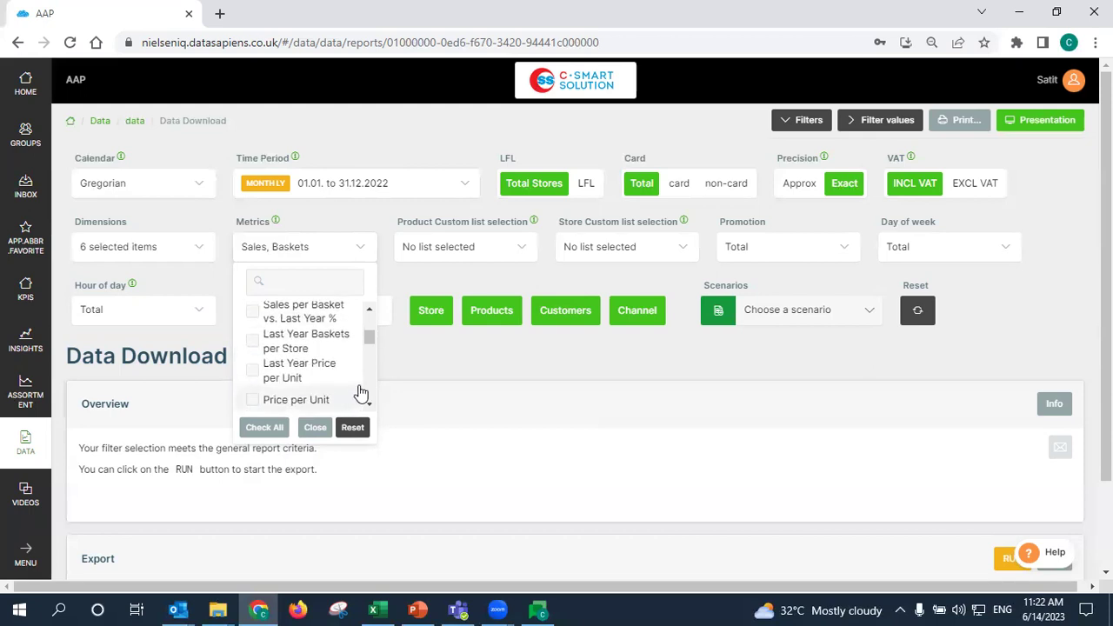
scroll(366, 389, "down", 2)
scroll(365, 389, "down", 2)
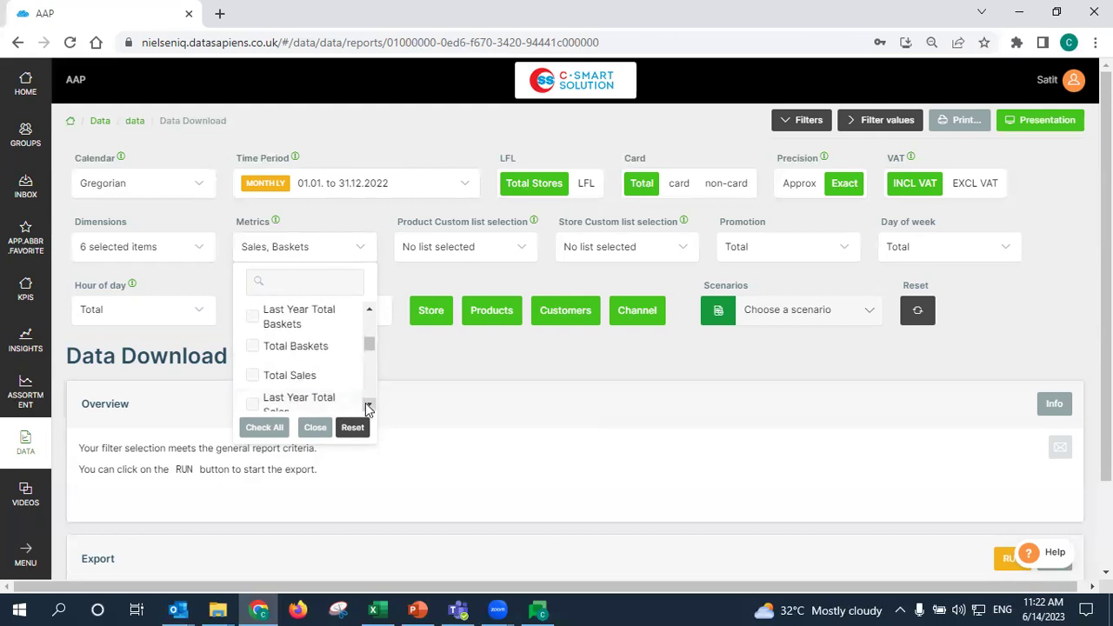
left_click(369, 404)
left_click(369, 309)
left_click(519, 321)
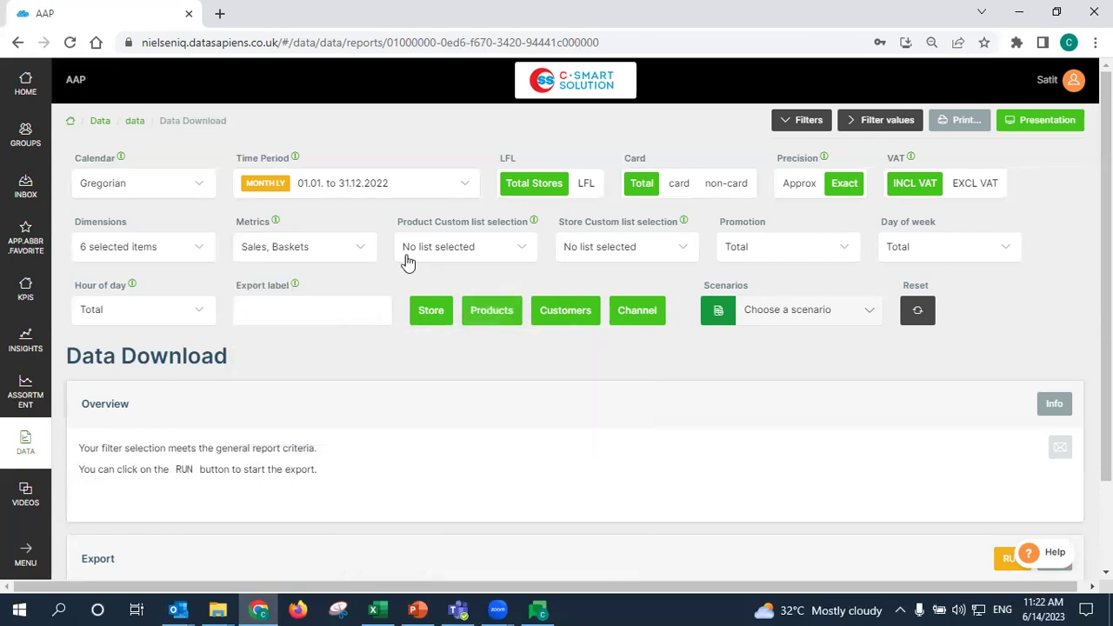
Search the report's metrics for "customer" while the Card filter is Total
left_click(356, 249)
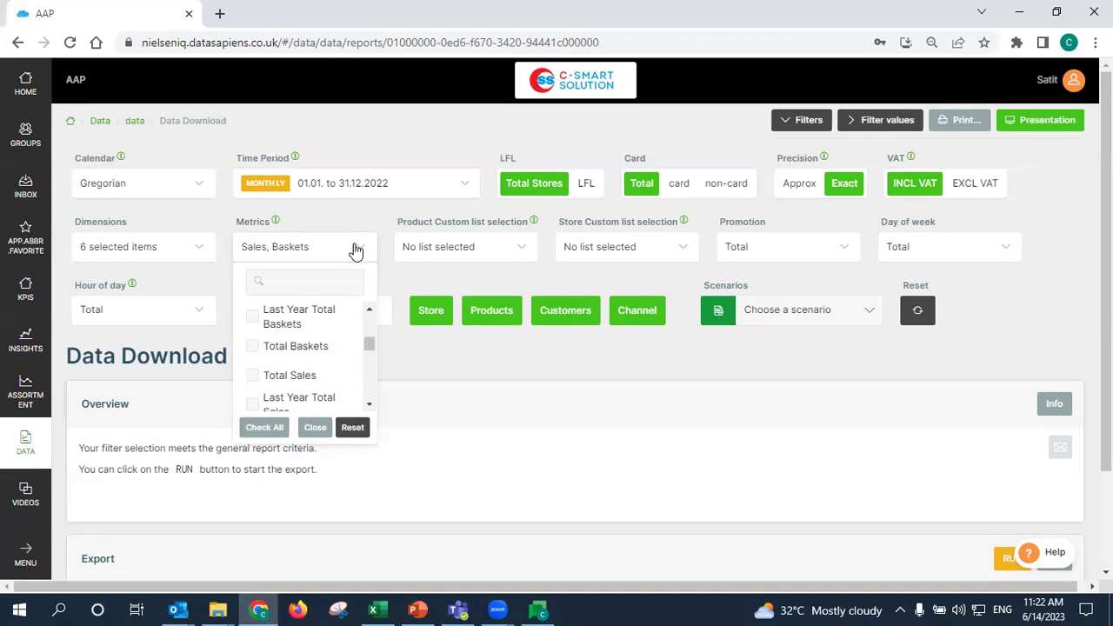
left_click(300, 281)
type("cuso")
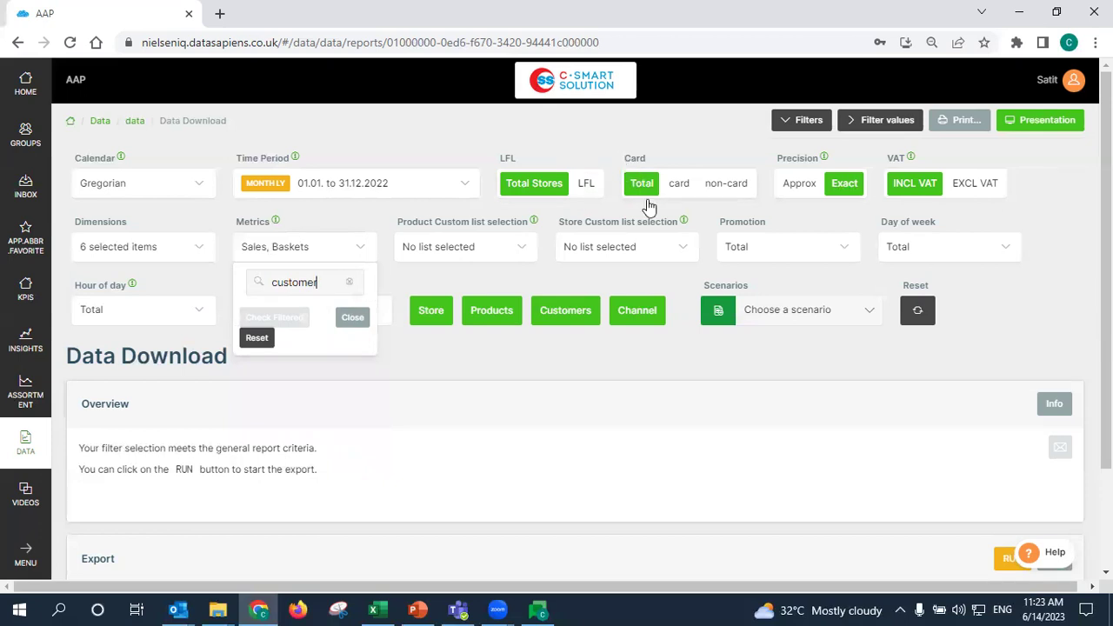
double_click(299, 284)
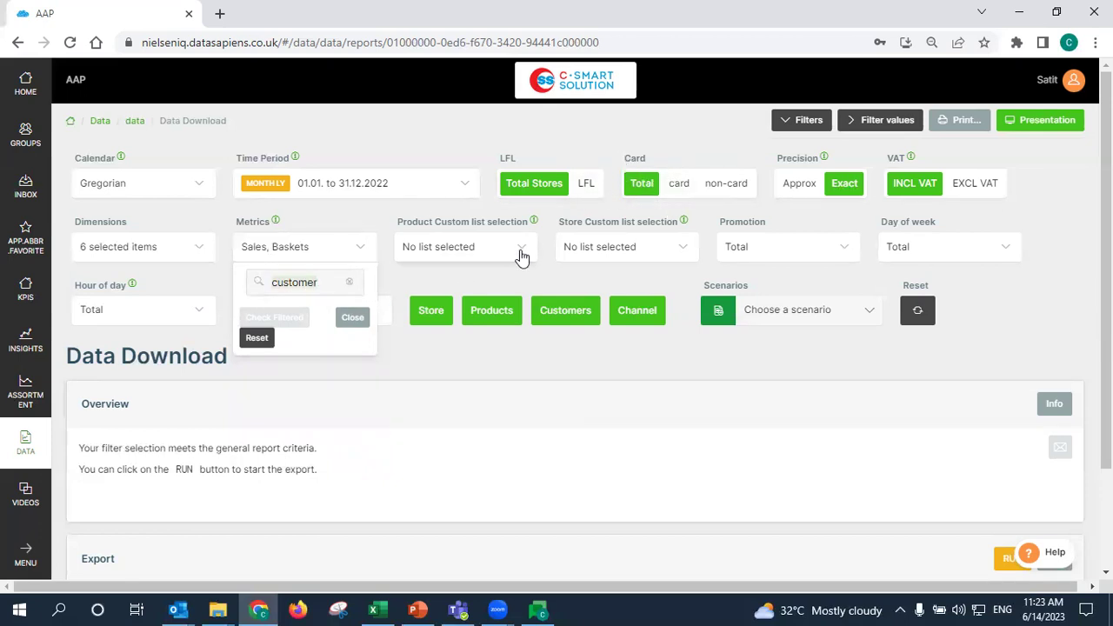
Set the Card filter to card, check which customer metrics it offers, and clear the metric search
left_click(679, 183)
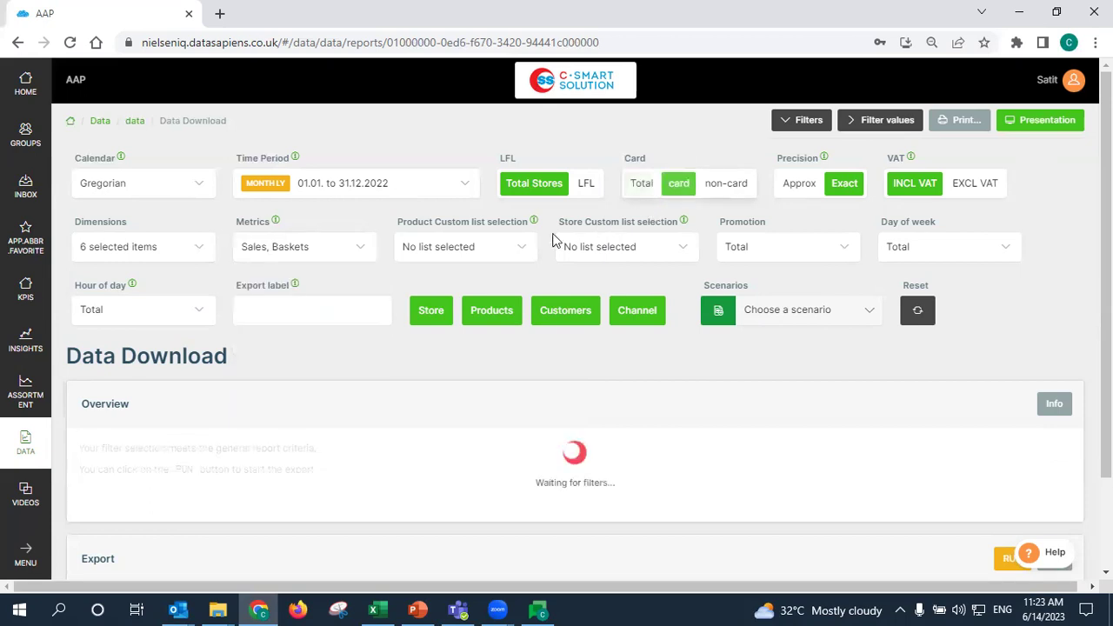
left_click(358, 251)
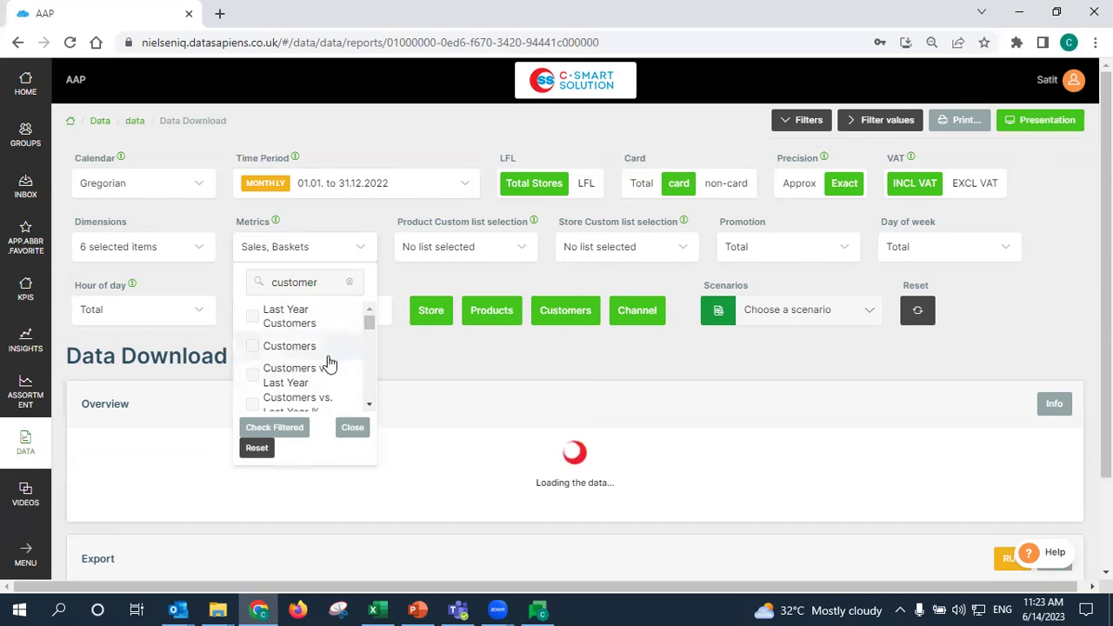
left_click(348, 283)
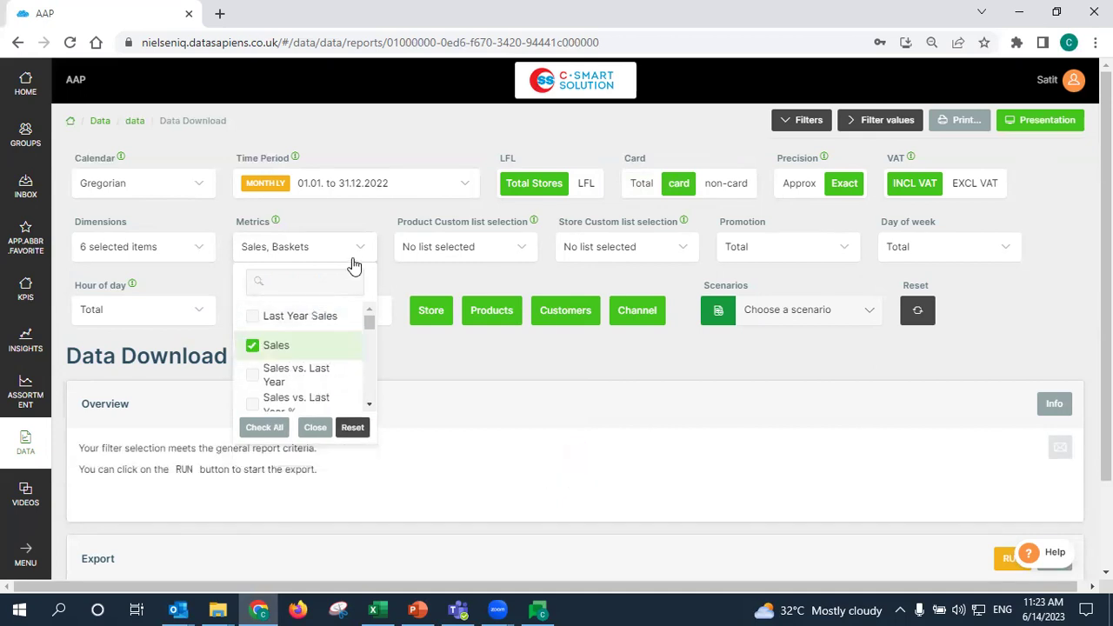
left_click(354, 261)
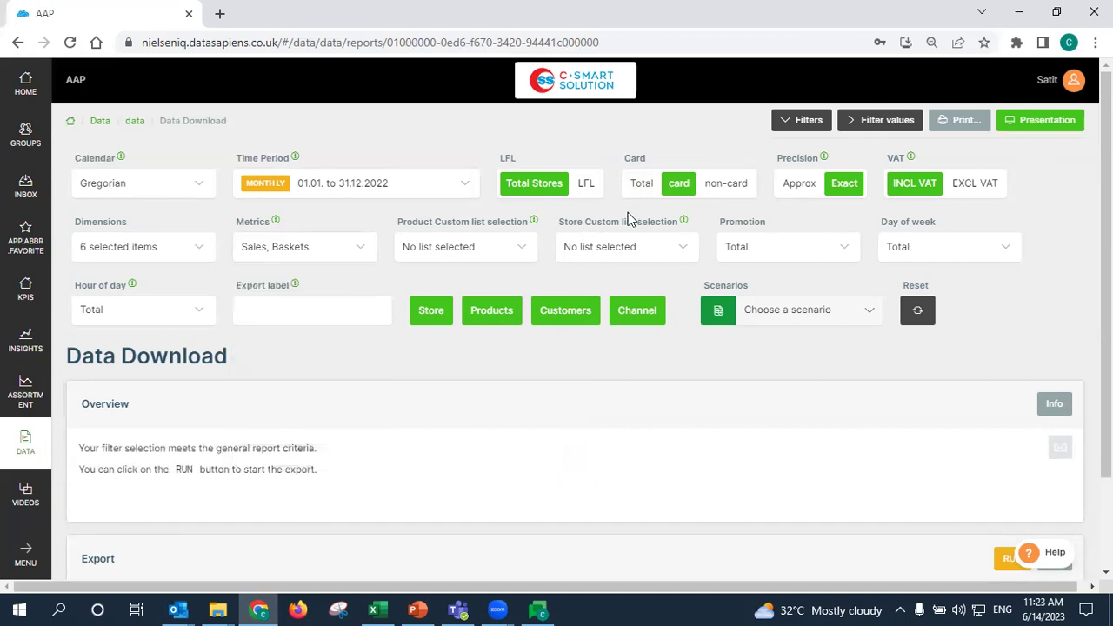
left_click(365, 252)
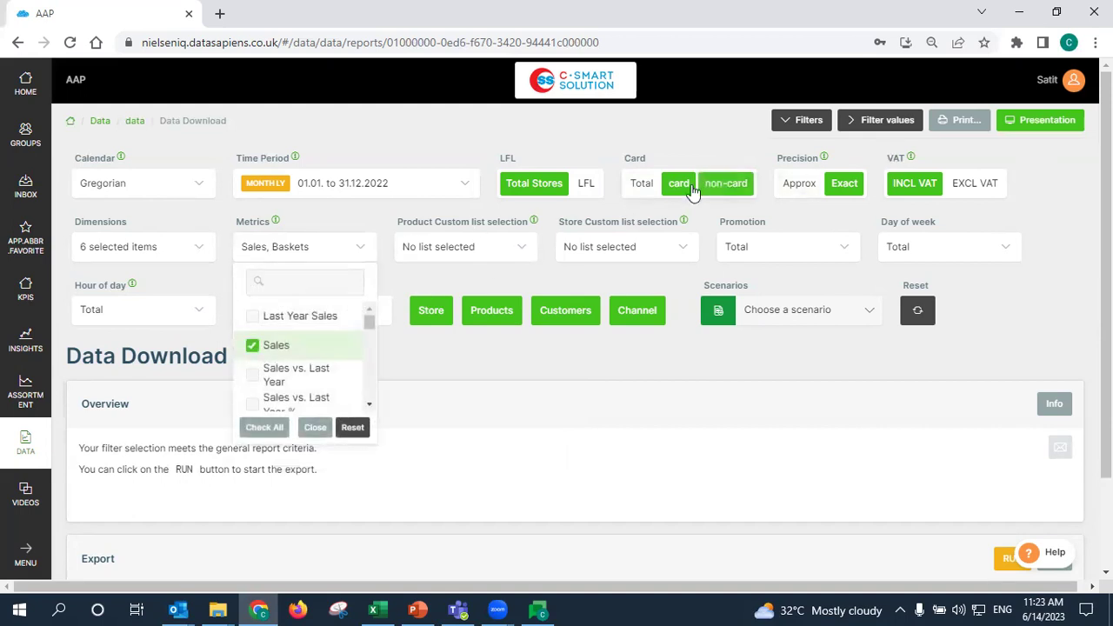
left_click(364, 261)
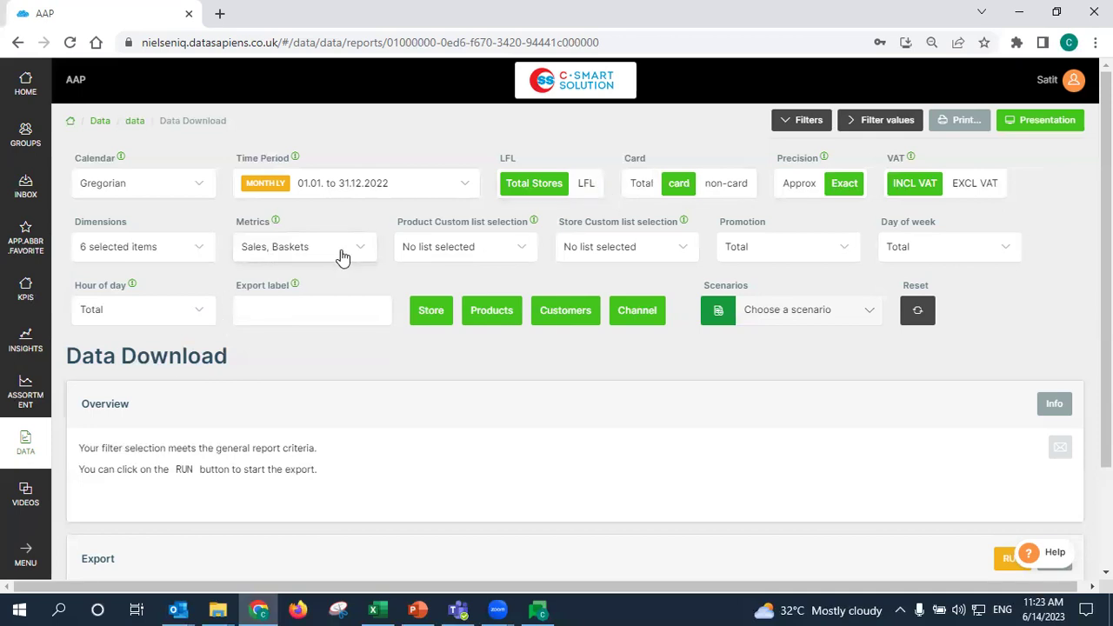
Set the Card filter to Total and run the Data Download export
left_click(641, 183)
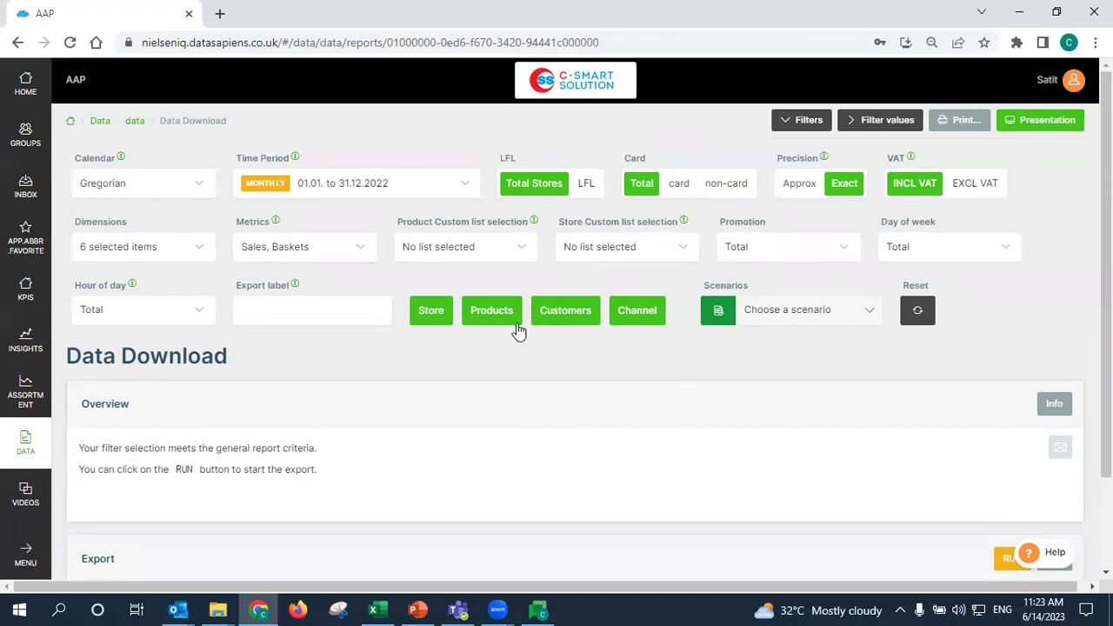
scroll(517, 331, "down", 1)
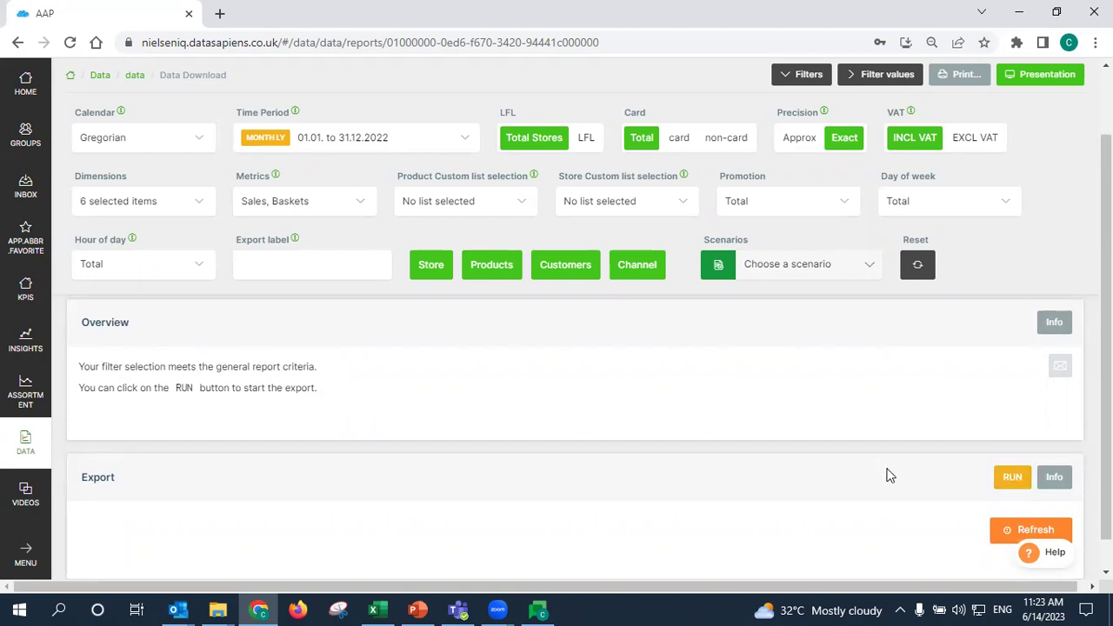
left_click(1013, 478)
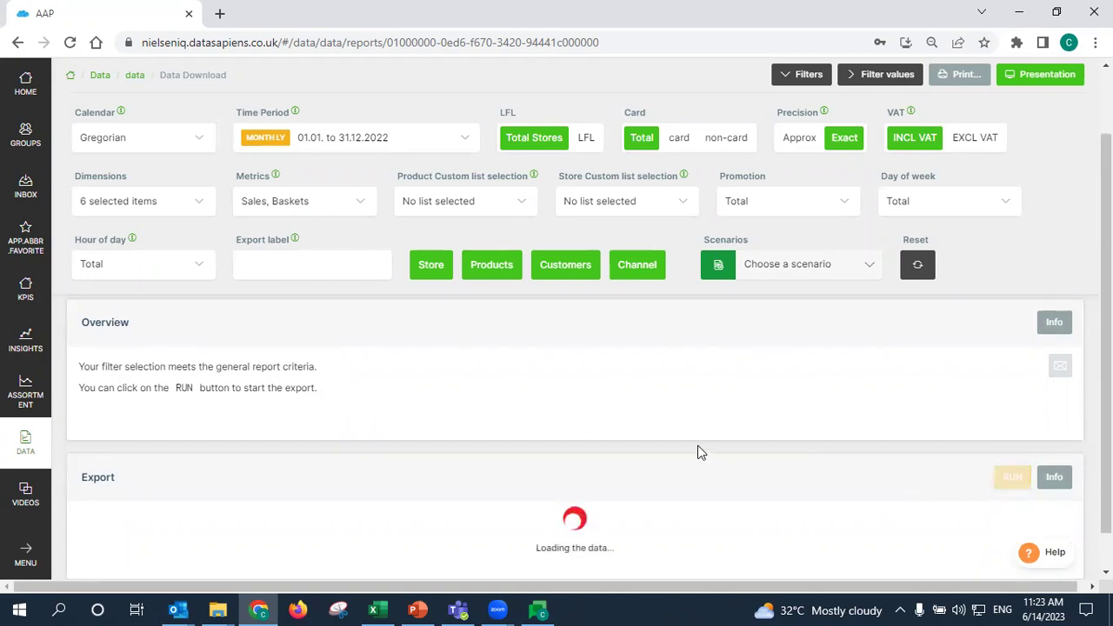
Read the Export section's notice about how the download file is delivered
scroll(583, 477, "down", 1)
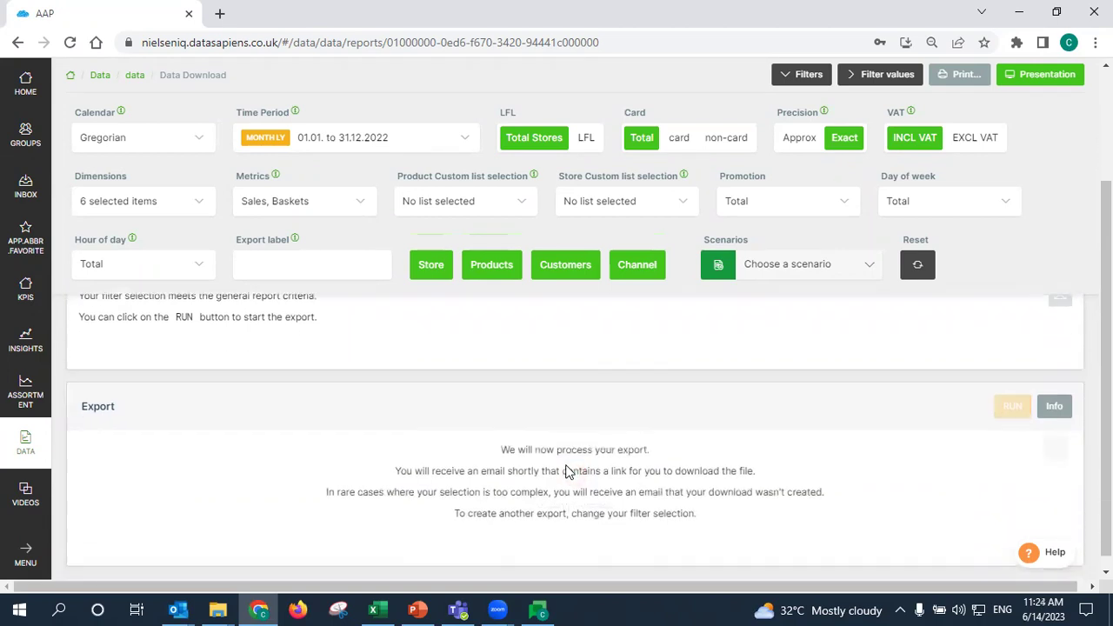
left_click_drag(513, 437, 614, 448)
left_click(469, 458)
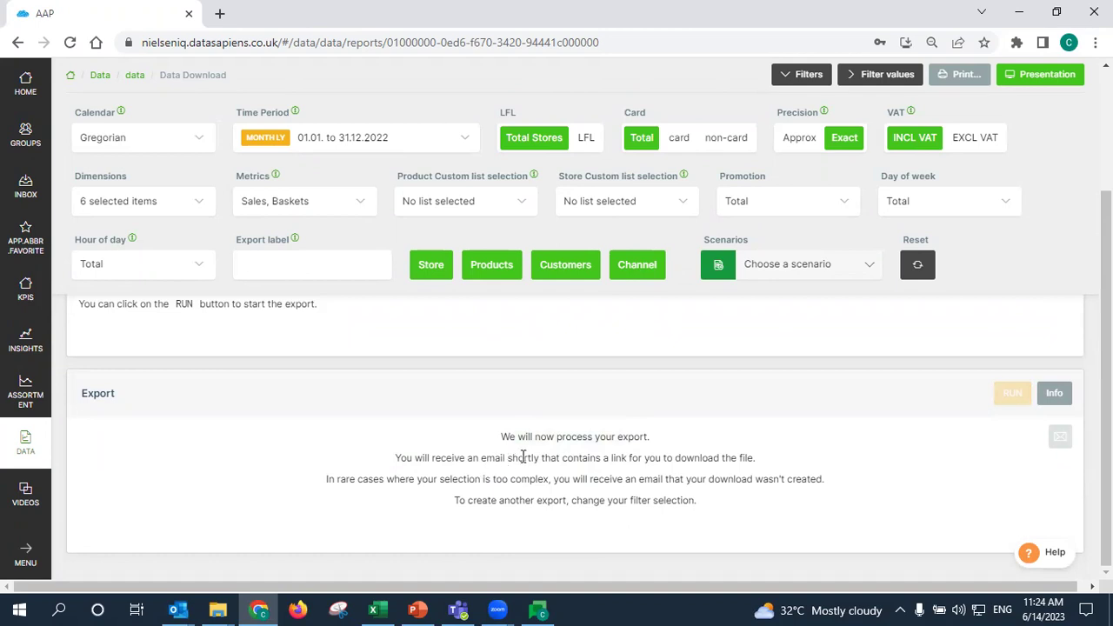
left_click_drag(539, 456, 396, 456)
left_click(431, 454)
mouse_move(178, 609)
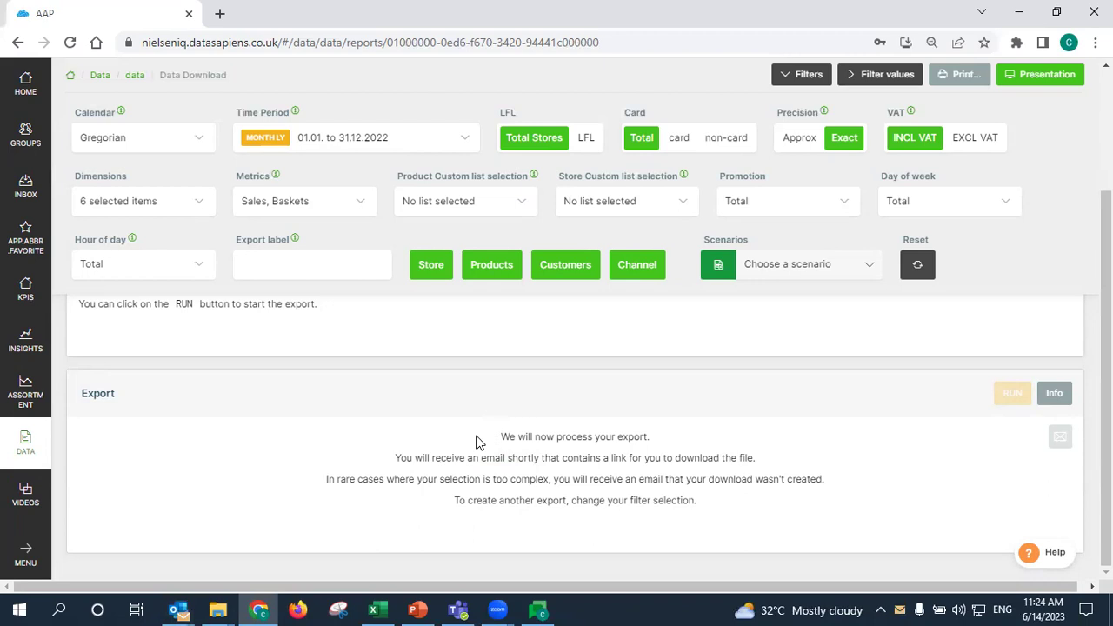
Review the Overview section's text on the filter selection and starting the export
scroll(476, 442, "up", 1)
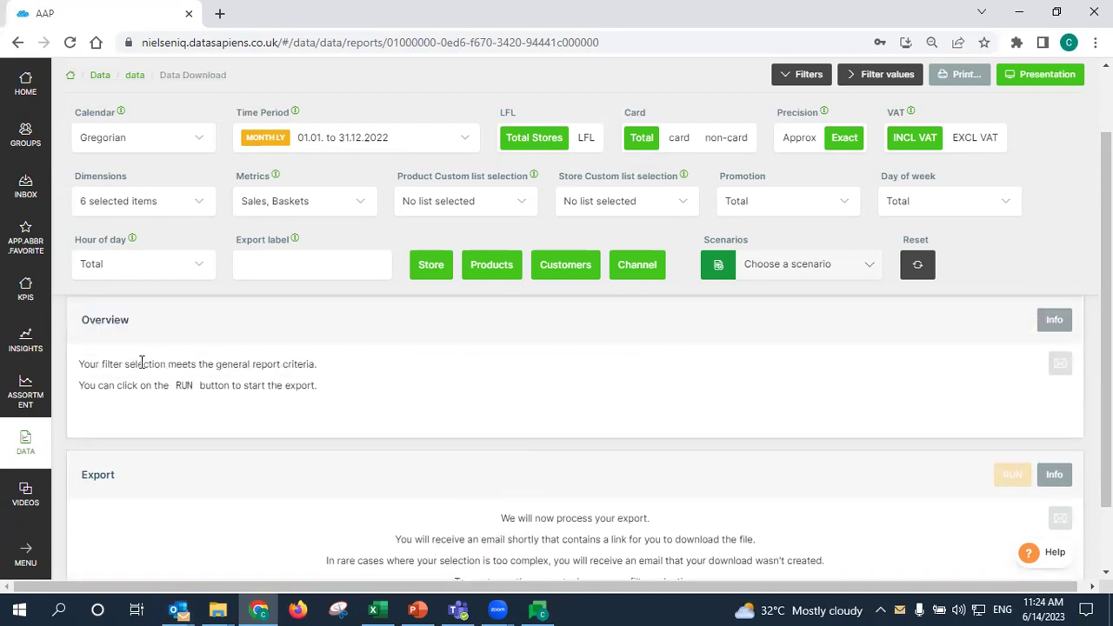
left_click_drag(168, 364, 323, 364)
left_click(324, 364)
left_click_drag(78, 386, 217, 378)
left_click_drag(317, 364, 339, 374)
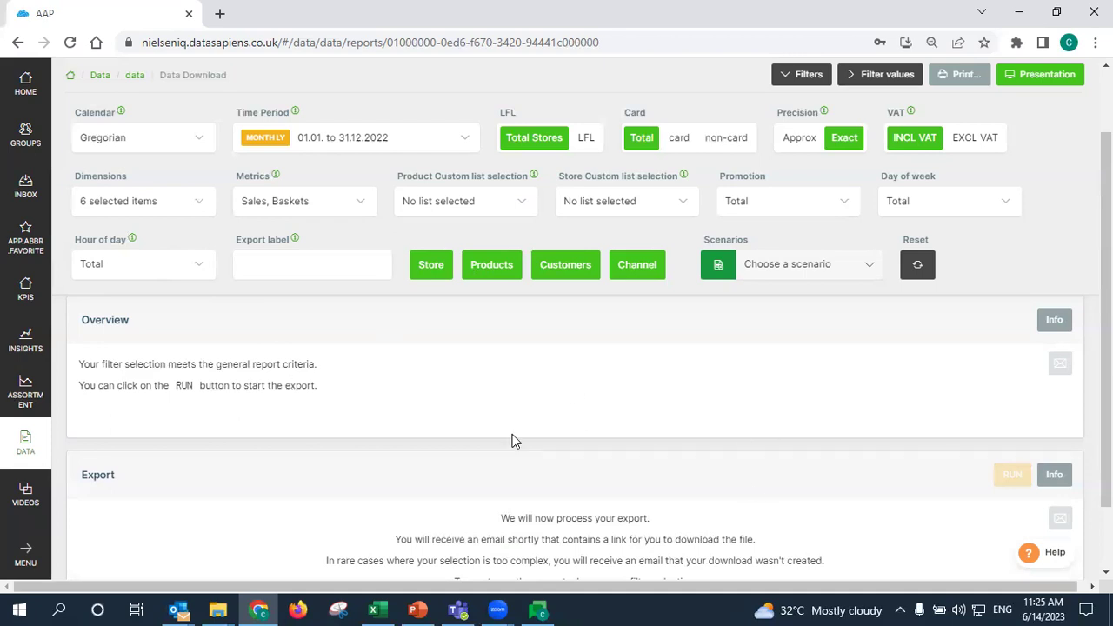
Switch to the Outlook inbox, open the export's download email in its own window and examine its subject line
left_click(180, 611)
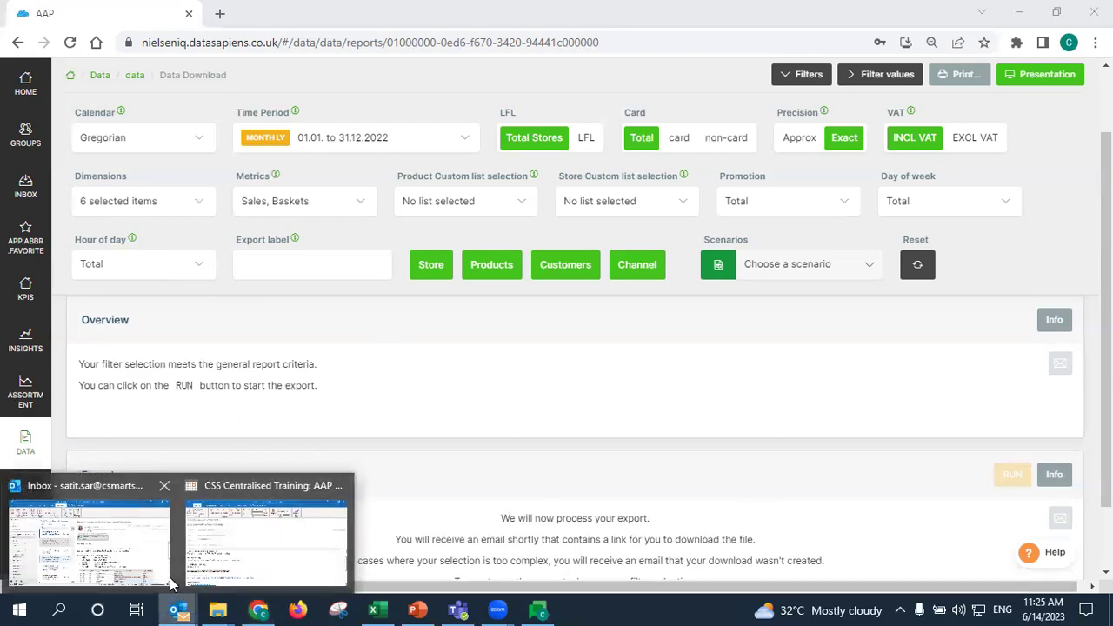
left_click(160, 564)
double_click(350, 231)
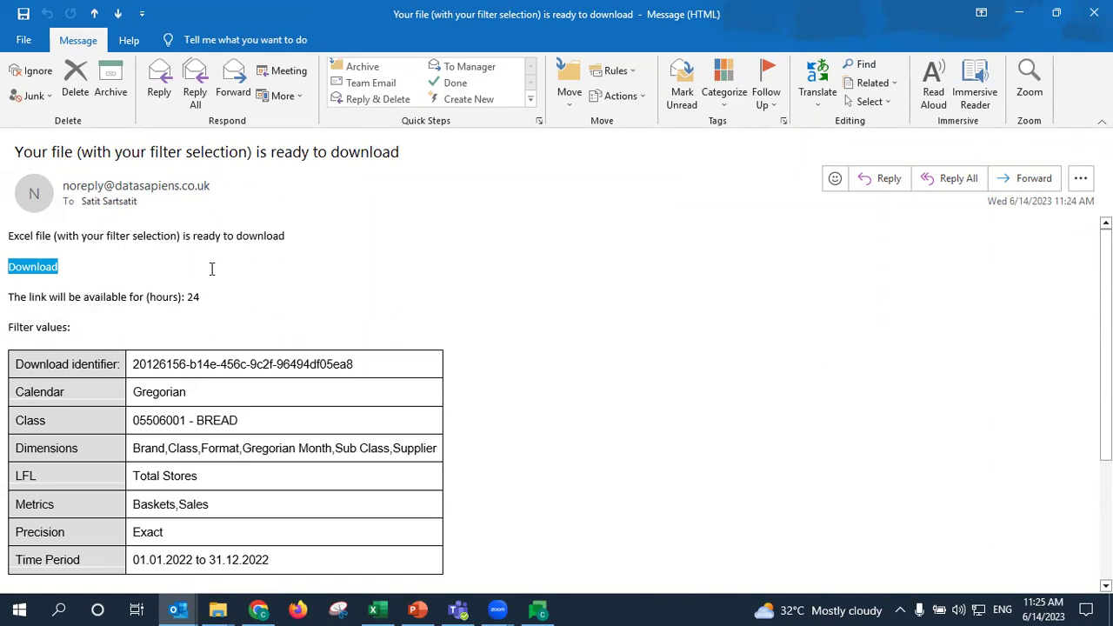
left_click_drag(15, 151, 378, 155)
left_click(93, 154)
left_click(416, 153)
left_click_drag(252, 152, 80, 153)
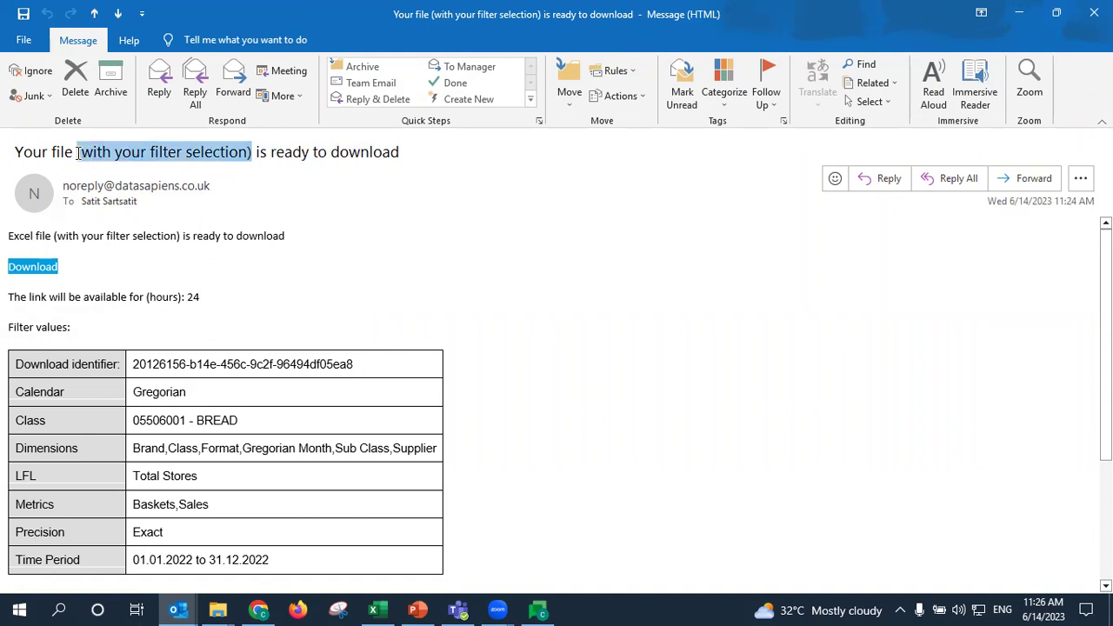
Switch back to the Data Download report in Chrome, set the Export label to Bread_Sales_Trend and run the export again
left_click(258, 609)
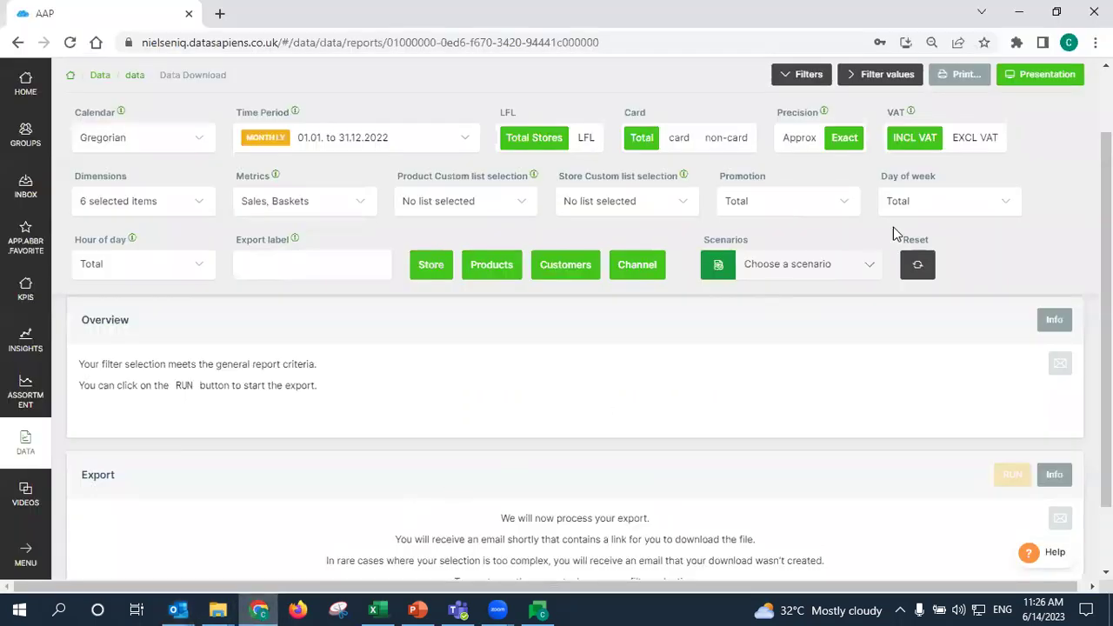
left_click(319, 262)
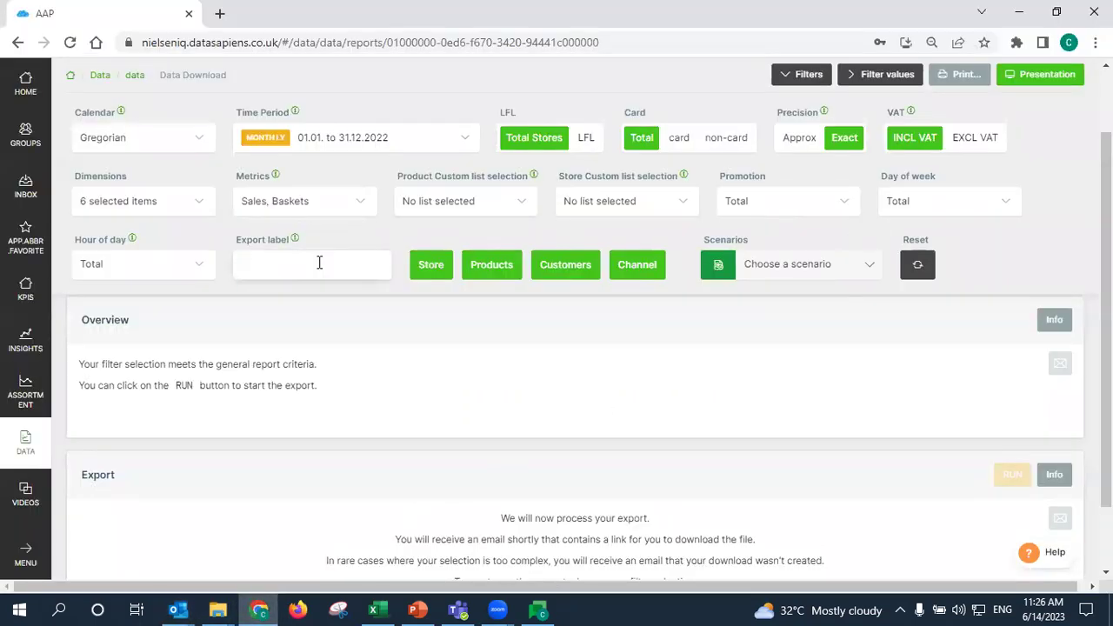
type("Bread_Sales Trend")
key("BackSpace")
key("BackSpace")
key("BackSpace")
key("BackSpace")
key("BackSpace")
key("BackSpace")
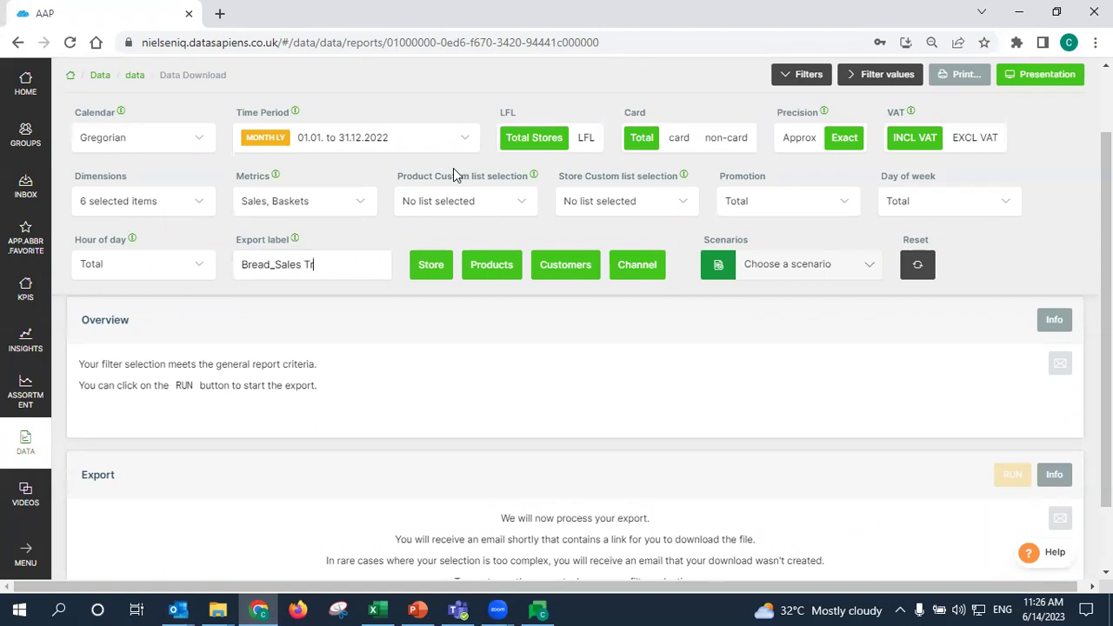
type("_Trend")
key("BackSpace")
type("d")
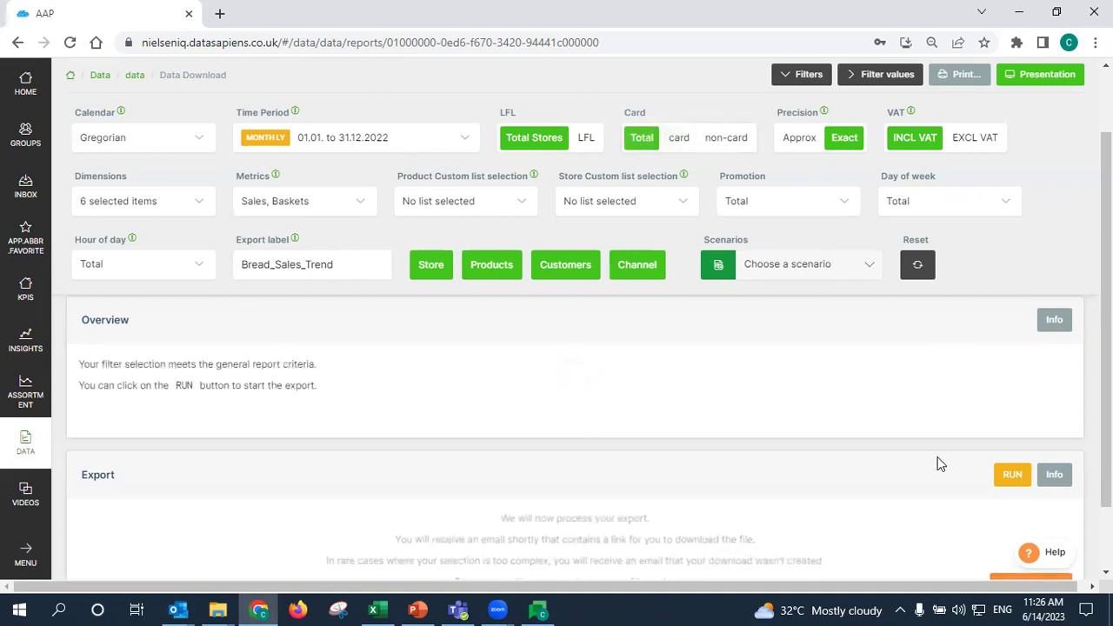
left_click(1012, 475)
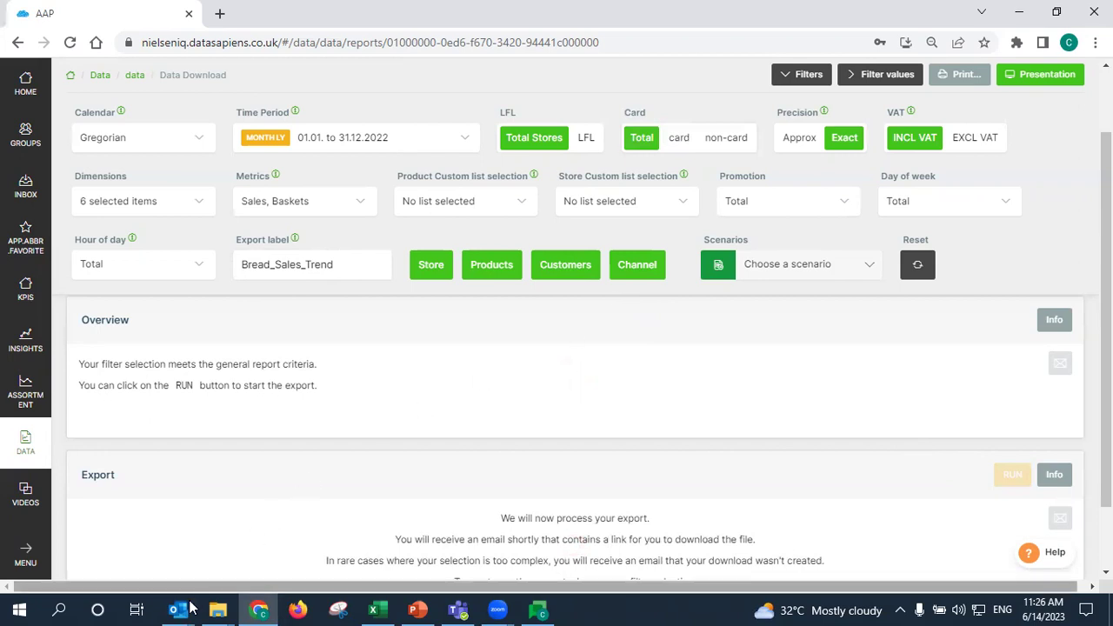
Return to the open download email in Outlook and examine its link availability period and filter values
mouse_move(177, 611)
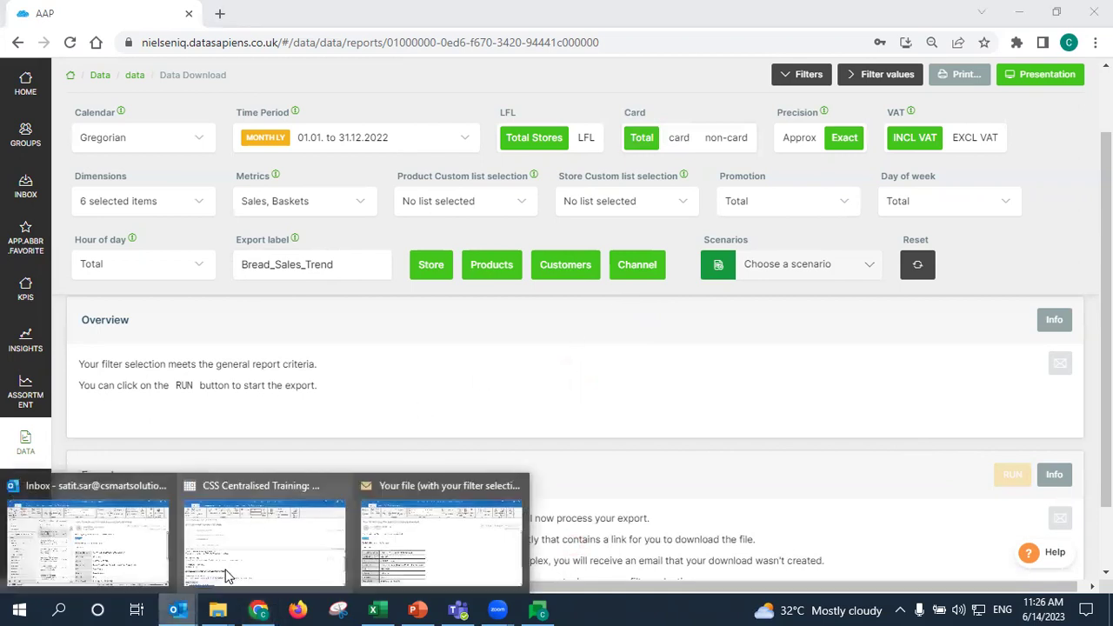
left_click(414, 535)
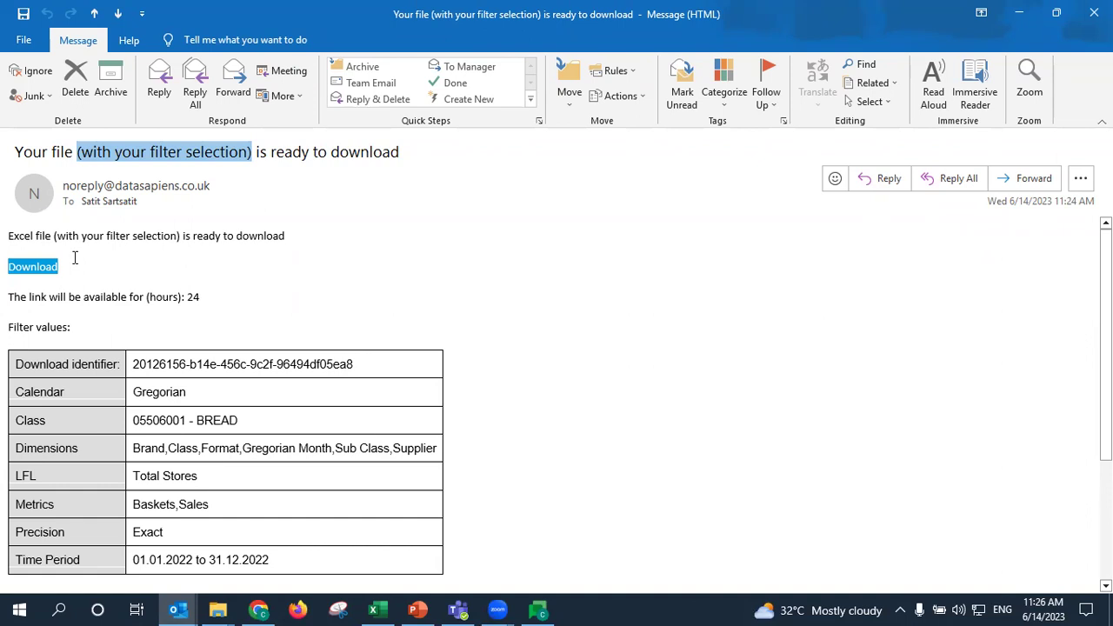
scroll(78, 261, "down", 1)
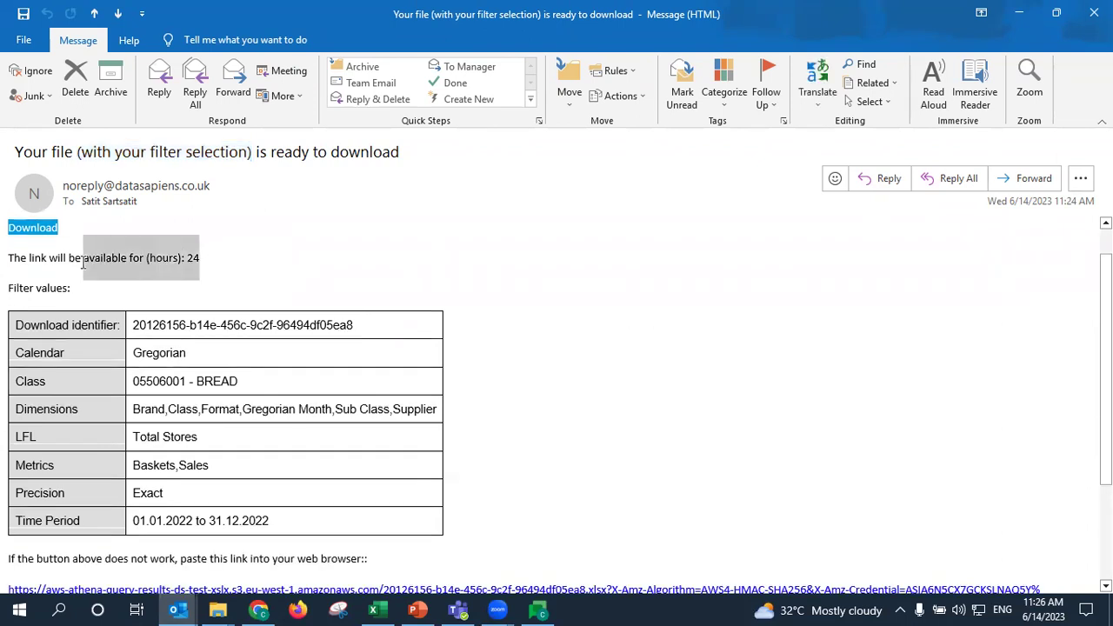
left_click_drag(84, 264, 58, 266)
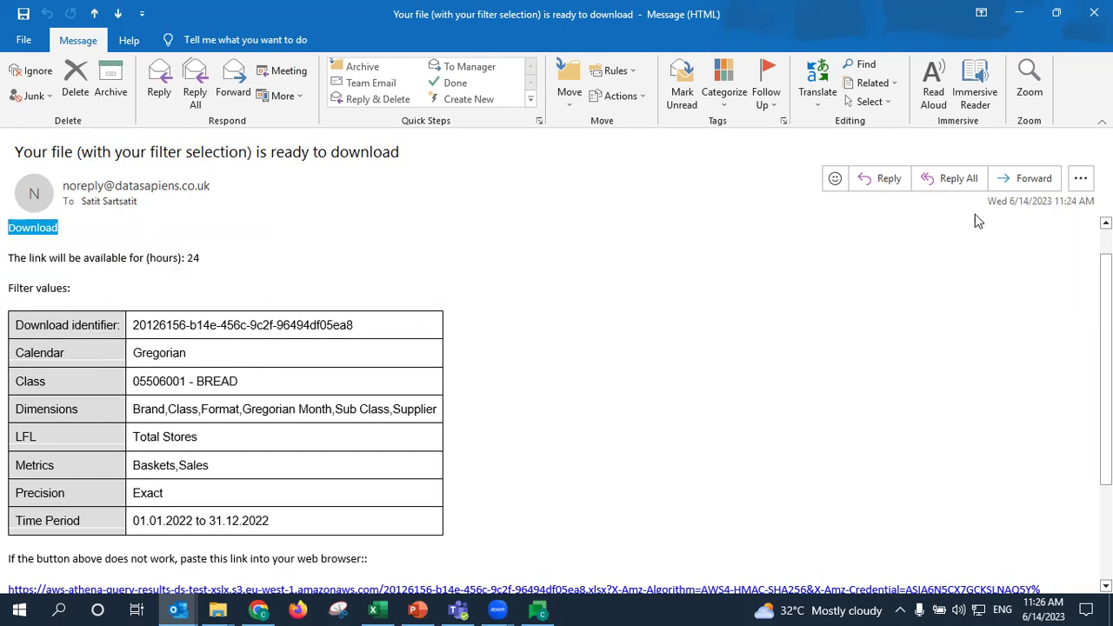
scroll(949, 223, "up", 1)
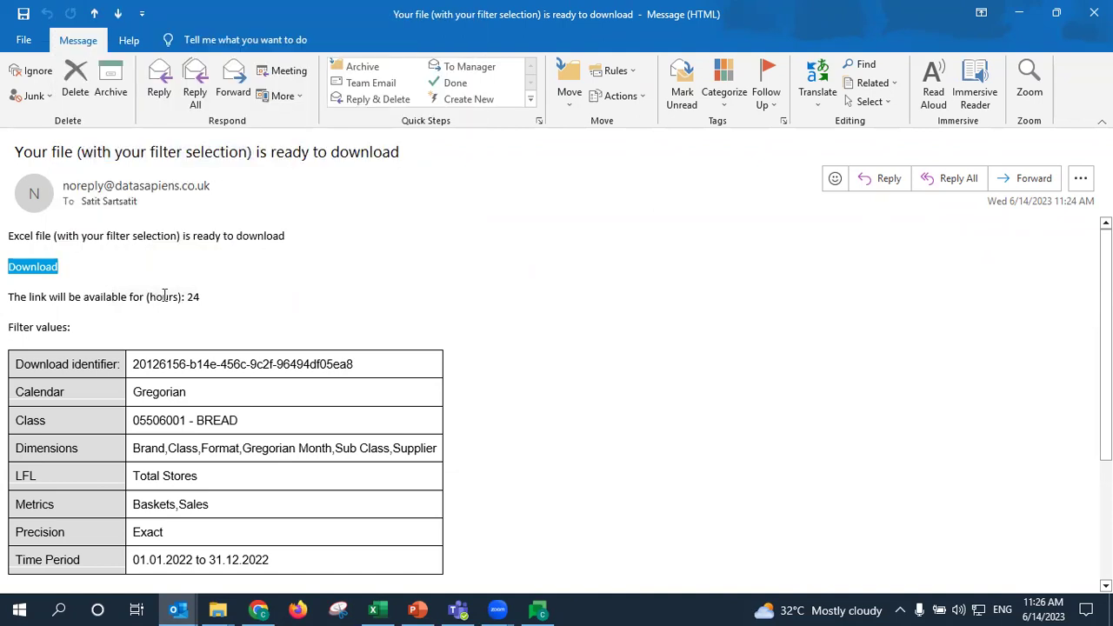
Review the filter values table in the download notification email
scroll(169, 294, "down", 1)
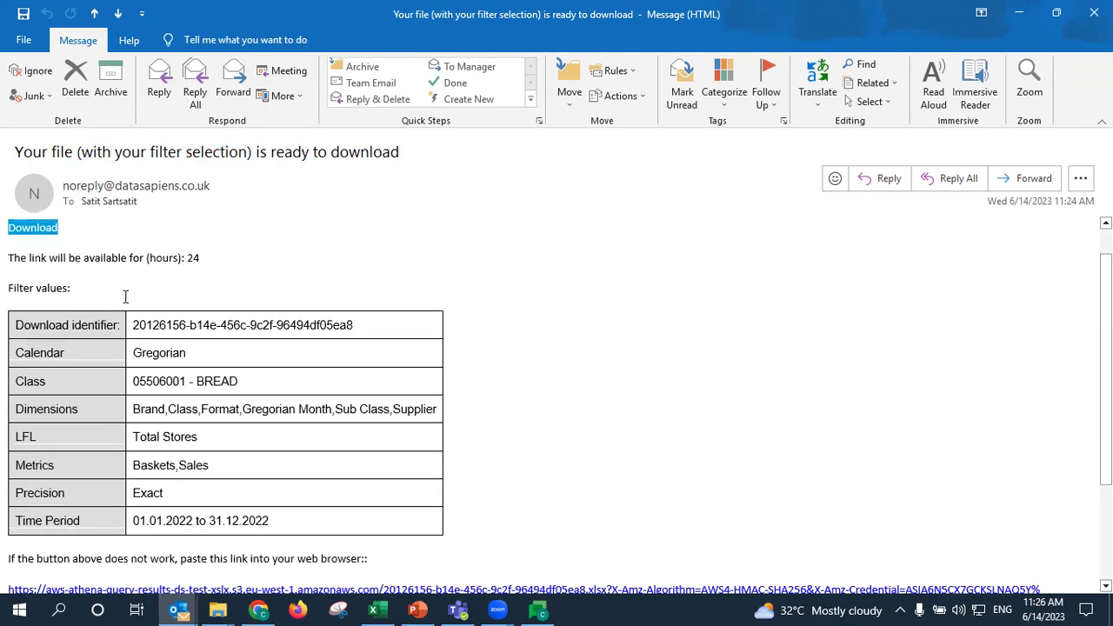
left_click_drag(10, 290, 238, 330)
left_click(238, 324)
left_click_drag(104, 326, 211, 520)
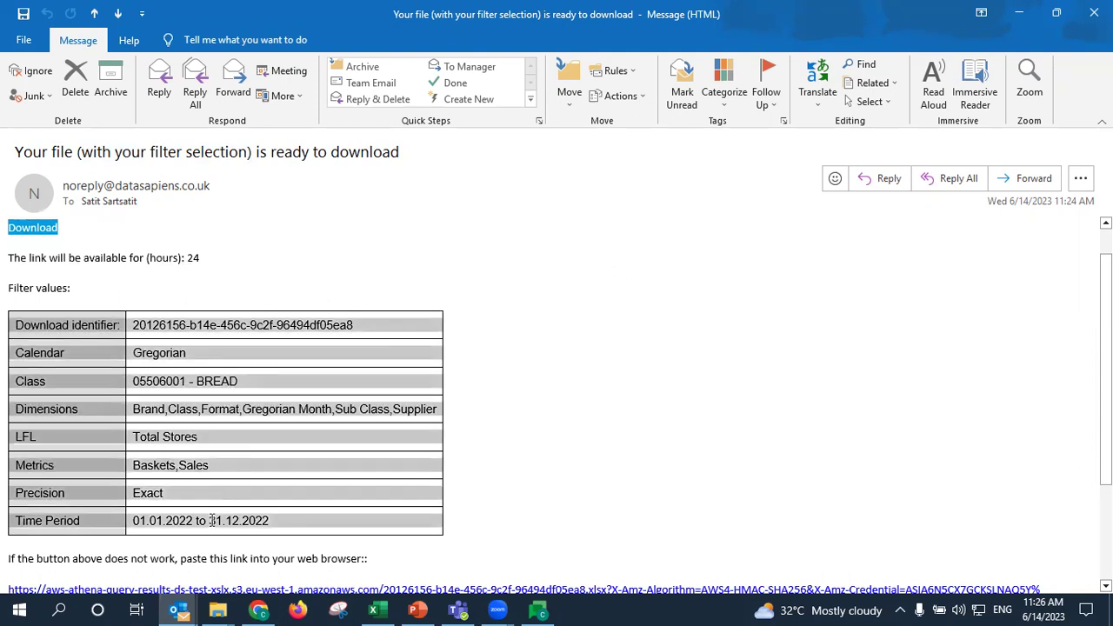
left_click(210, 520)
Open the Bread_Sales_Trend download email from the inbox and check the file name in its subject
mouse_move(178, 610)
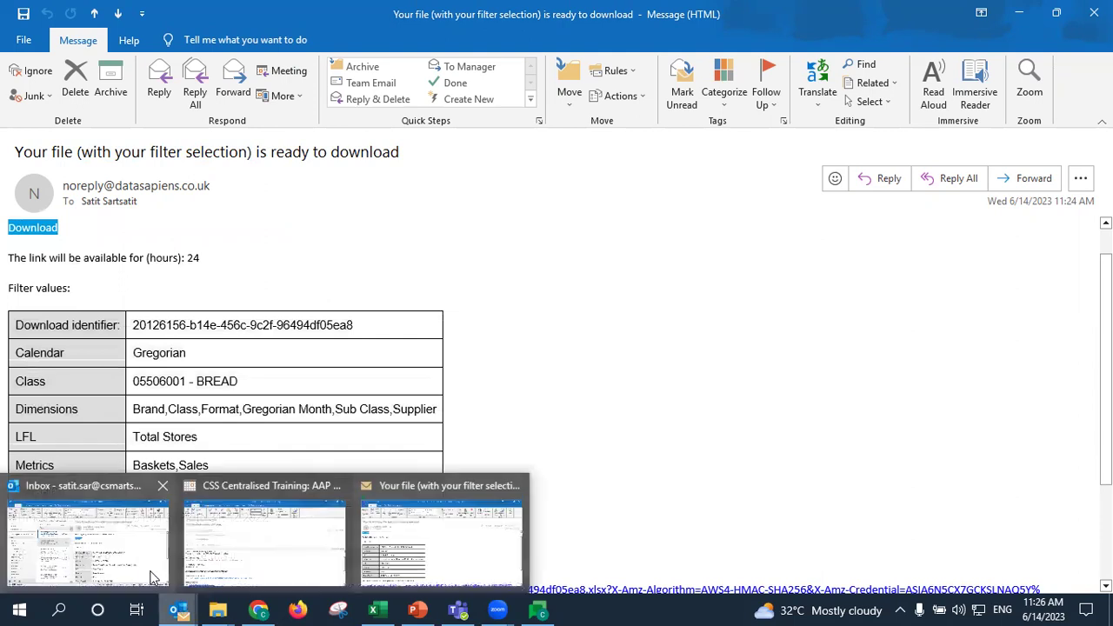
left_click(152, 575)
double_click(354, 218)
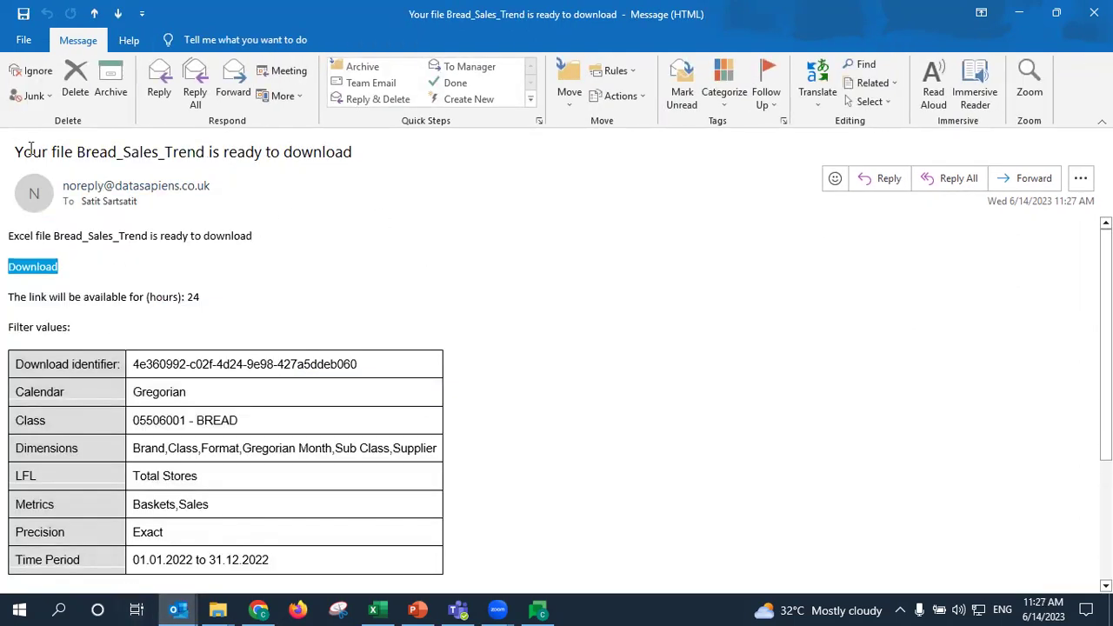
left_click_drag(16, 150, 167, 156)
left_click_drag(246, 153, 337, 161)
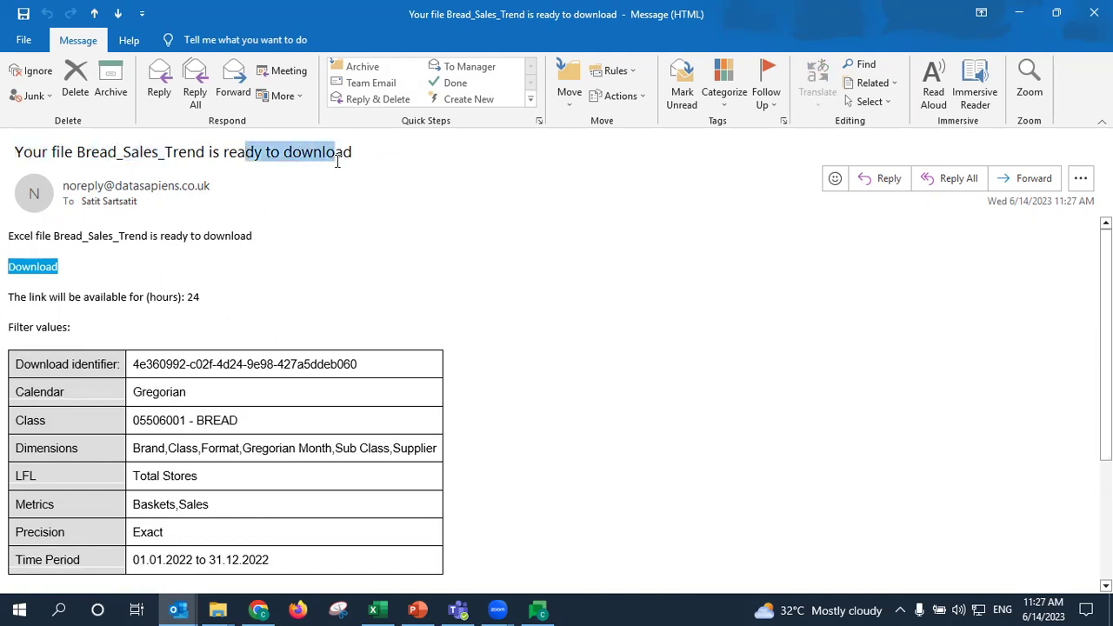
left_click_drag(203, 152, 78, 144)
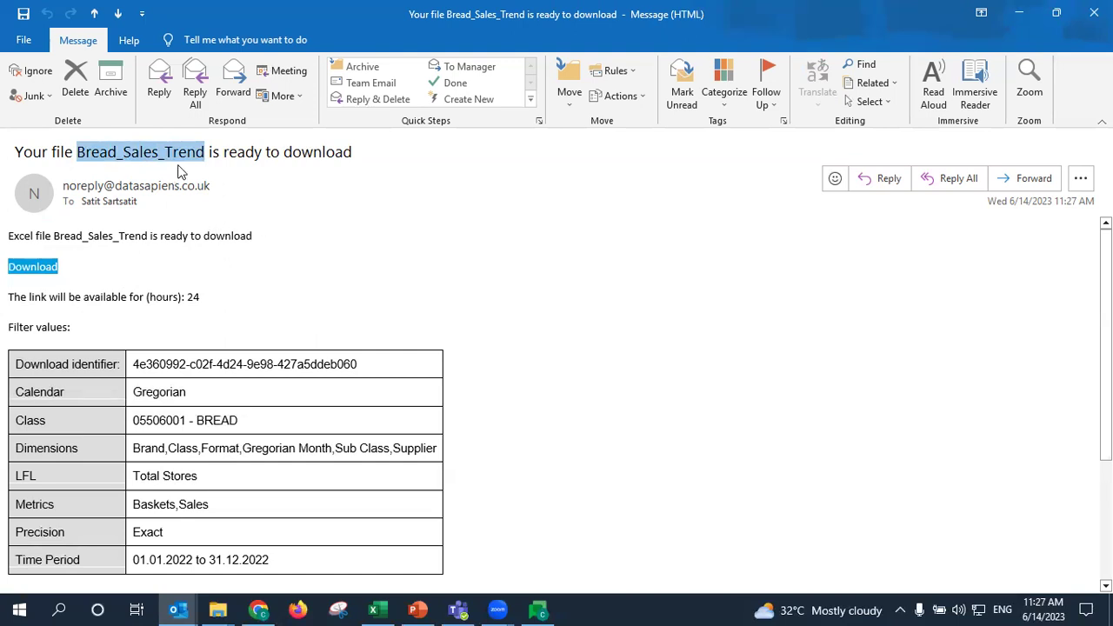
left_click(331, 265)
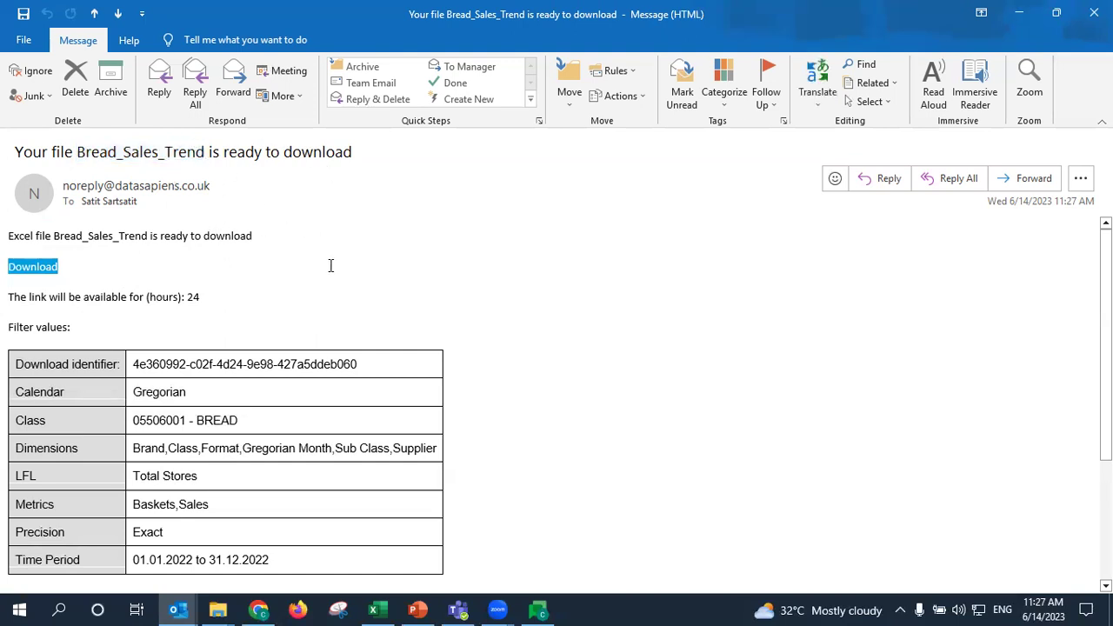
Download the Bread_Sales_Trend Excel file from the email and show it in the Downloads folder
scroll(283, 269, "down", 1)
scroll(273, 258, "up", 1)
key("Return")
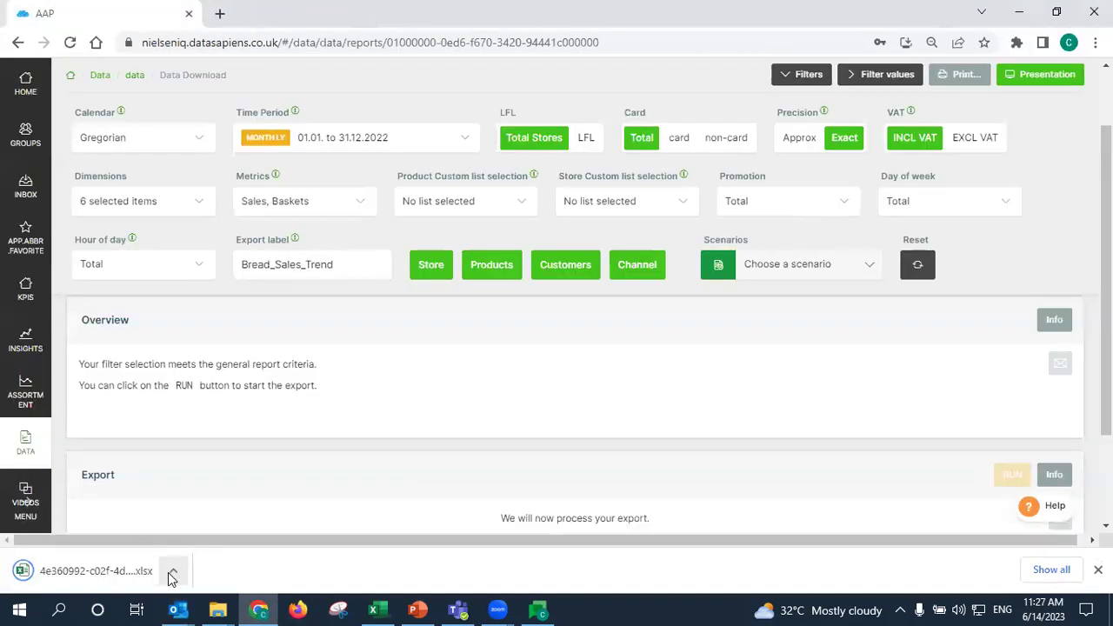
left_click(171, 574)
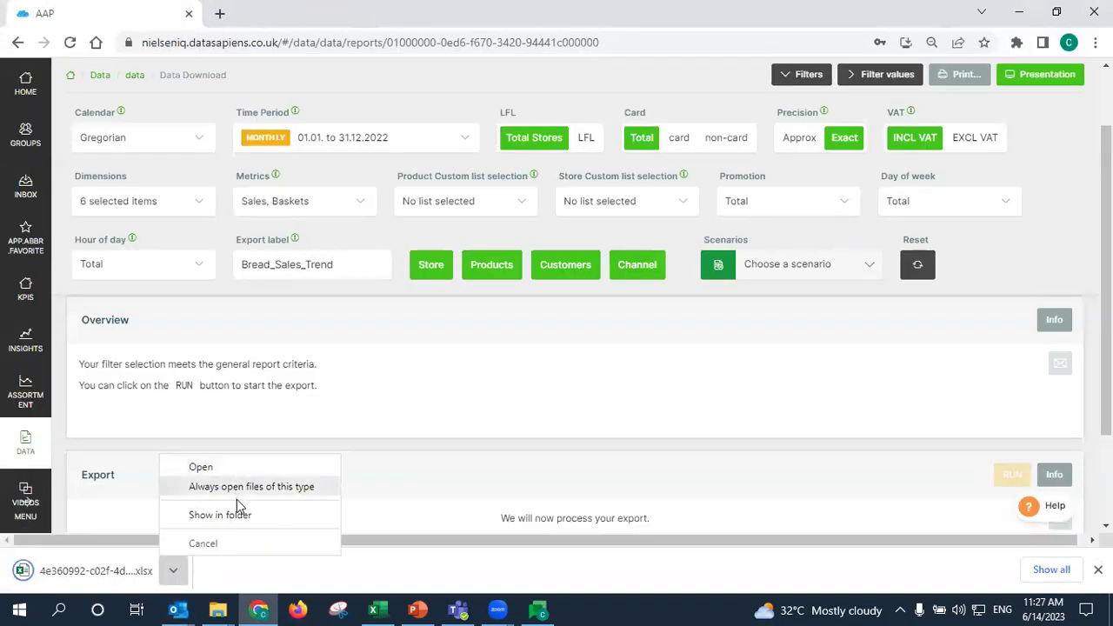
left_click(239, 514)
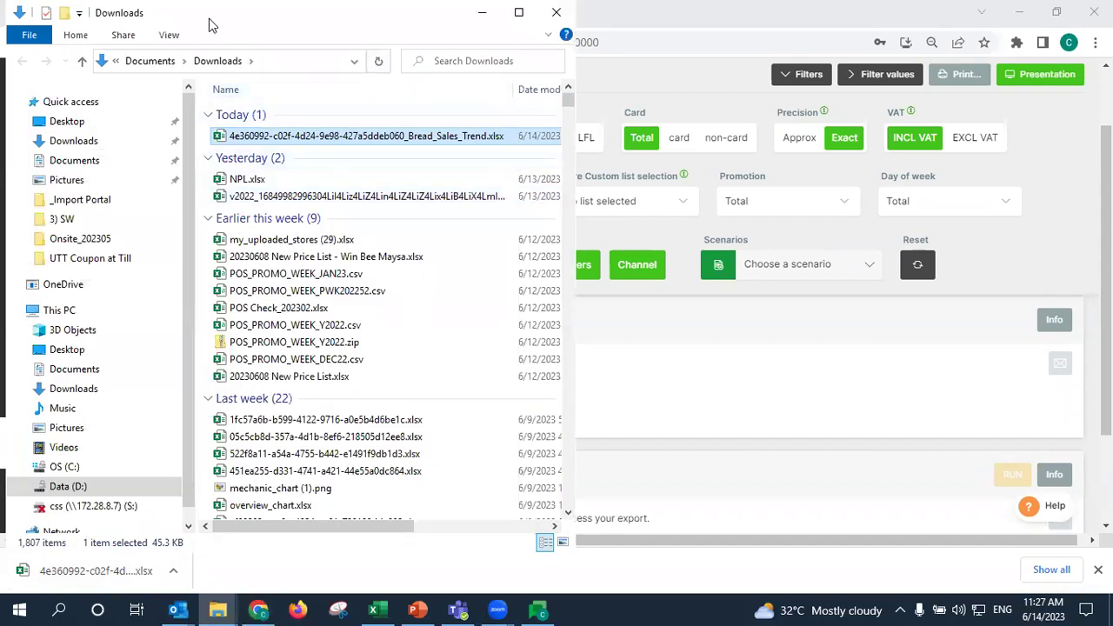
double_click(195, 17)
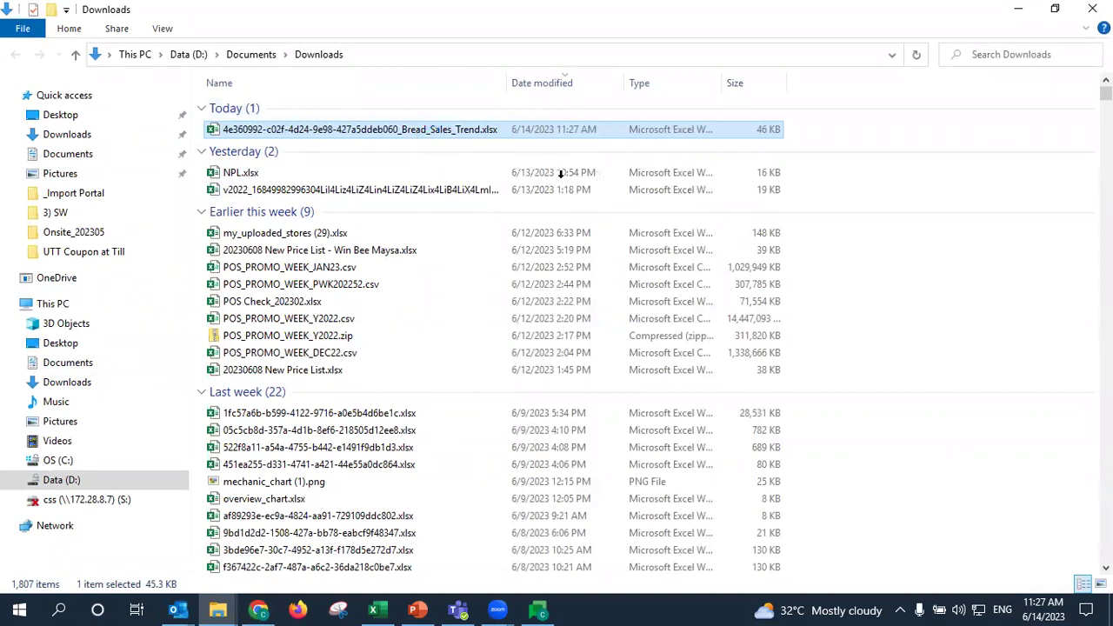
Open the downloaded Bread_Sales_Trend workbook in Excel and look over the exported data in columns A to H
key("alt+Tab")
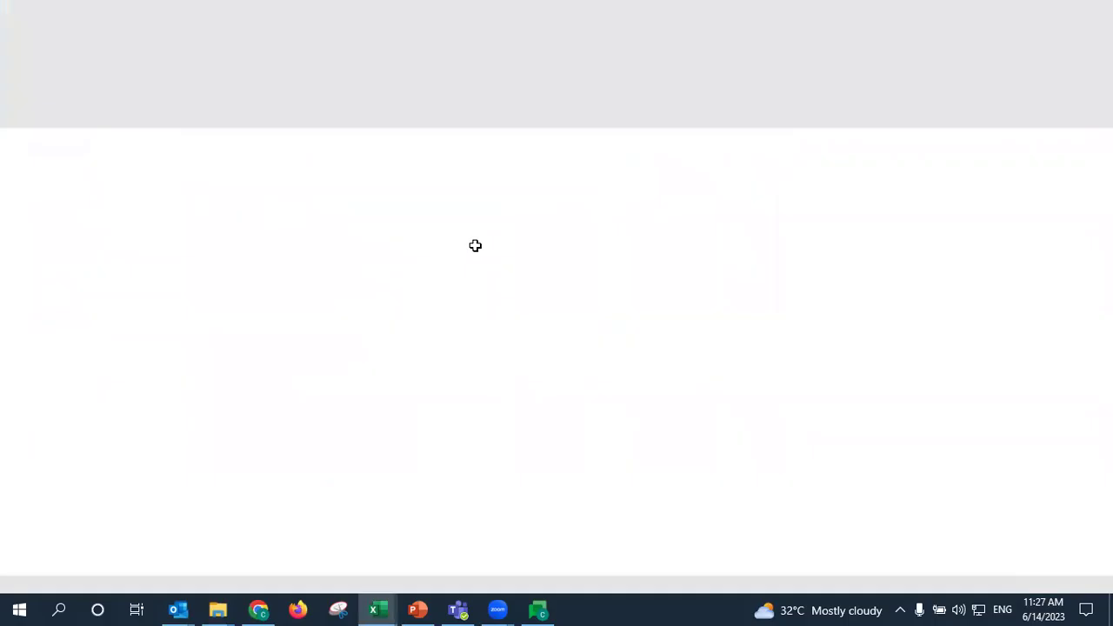
key("ctrl+shift+Down")
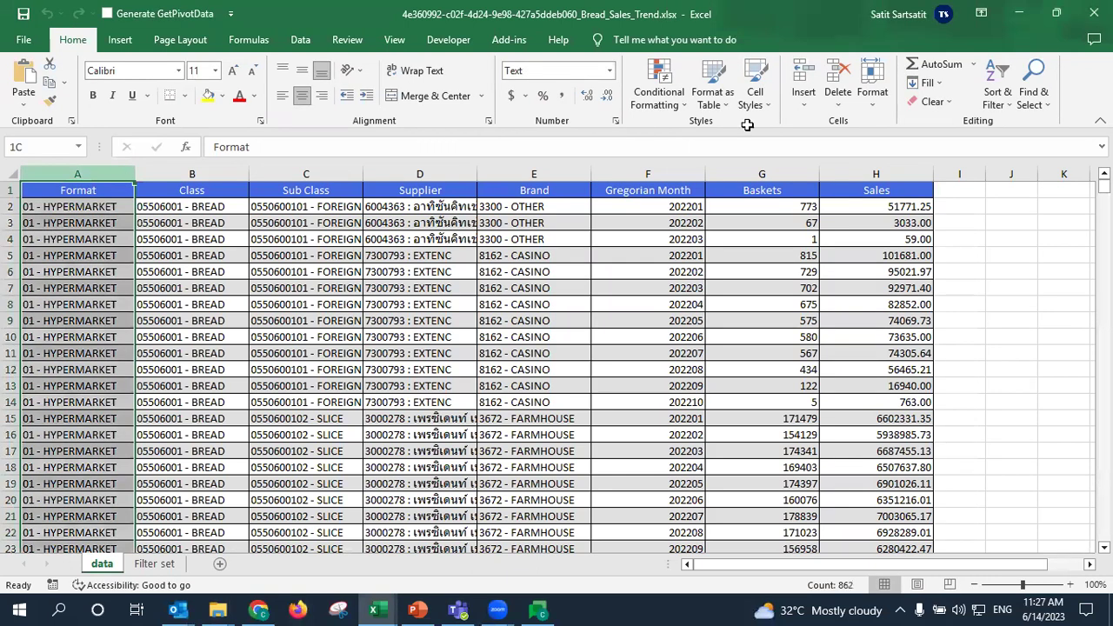
key("ctrl+shift+Right")
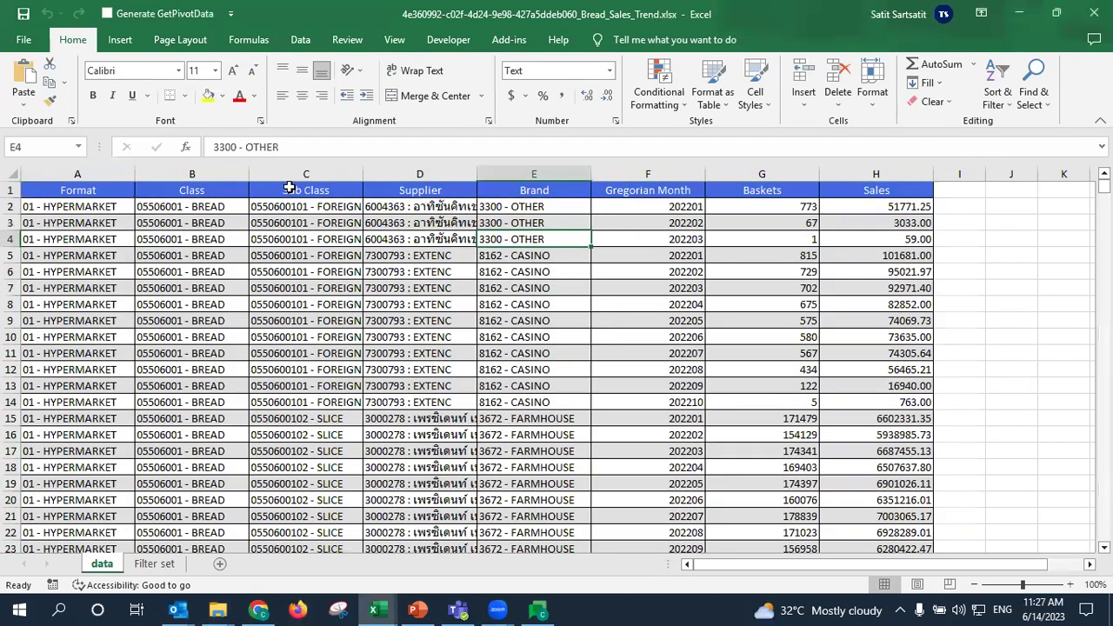
left_click(534, 239)
left_click_drag(94, 171, 832, 236)
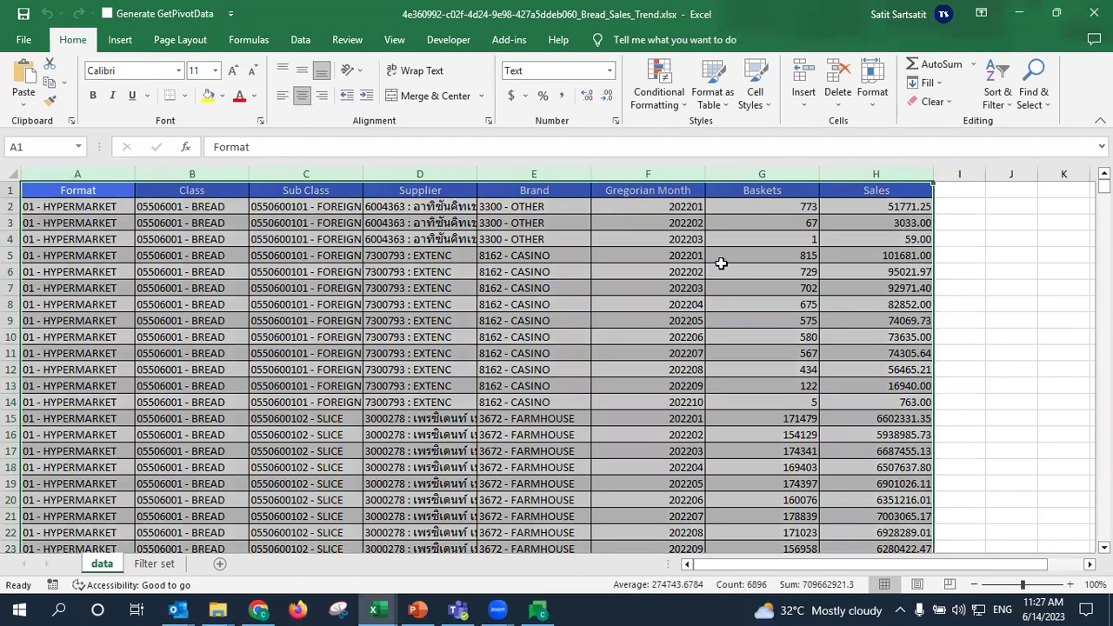
left_click(72, 319)
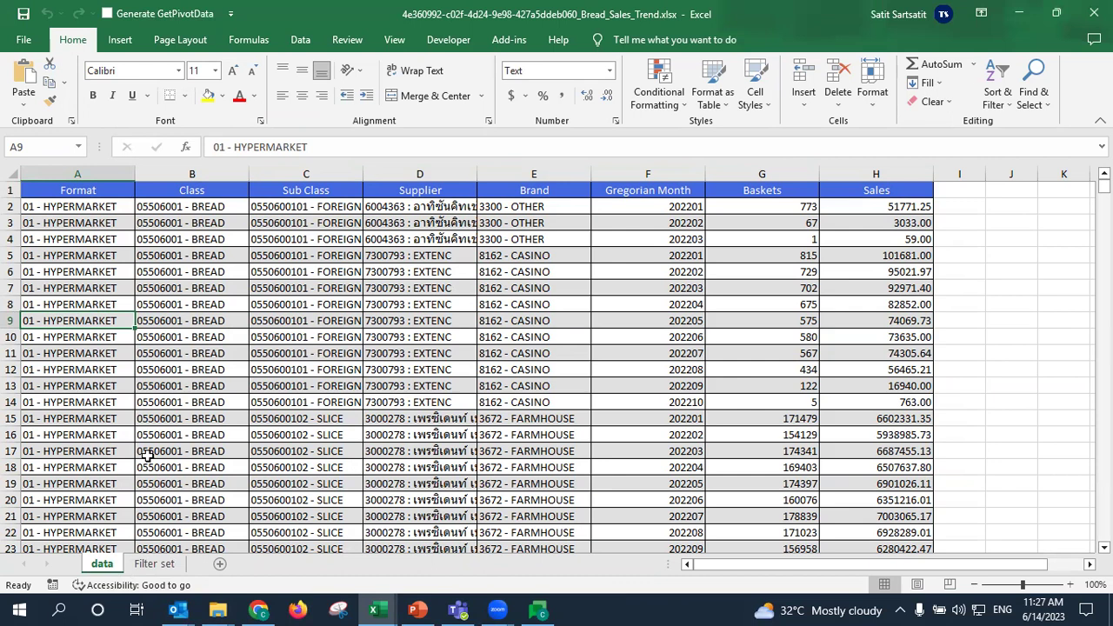
Examine the filter names and values listed on the Filter set sheet
left_click(156, 564)
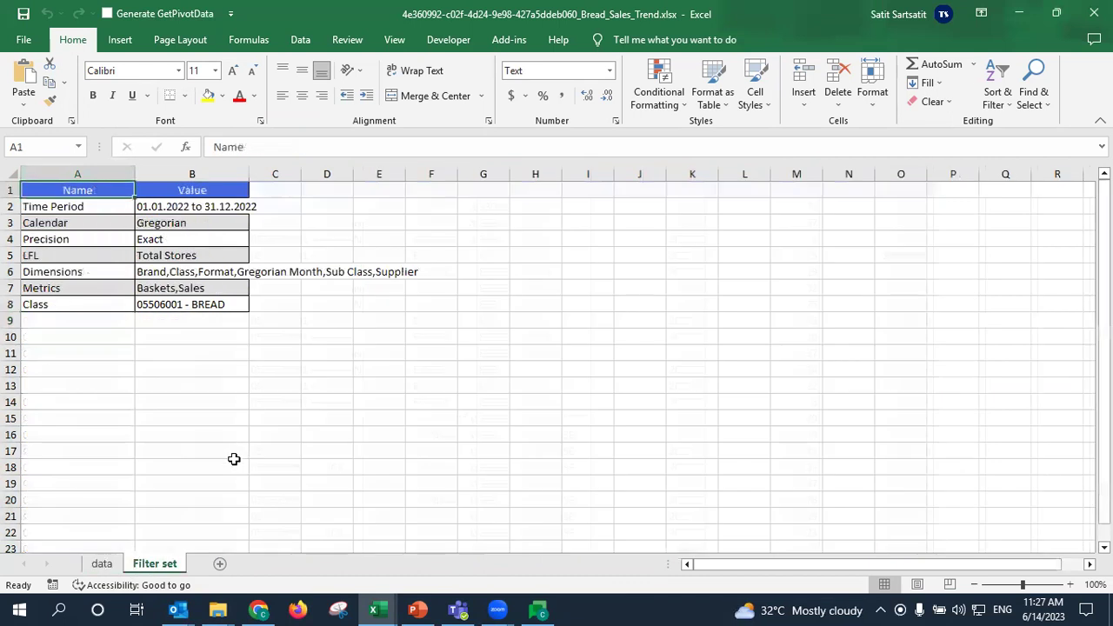
left_click_drag(233, 306, 62, 189)
left_click(214, 344)
left_click_drag(229, 309, 78, 190)
left_click_drag(217, 301, 84, 188)
left_click(115, 259)
left_click_drag(214, 305, 76, 182)
left_click(182, 343)
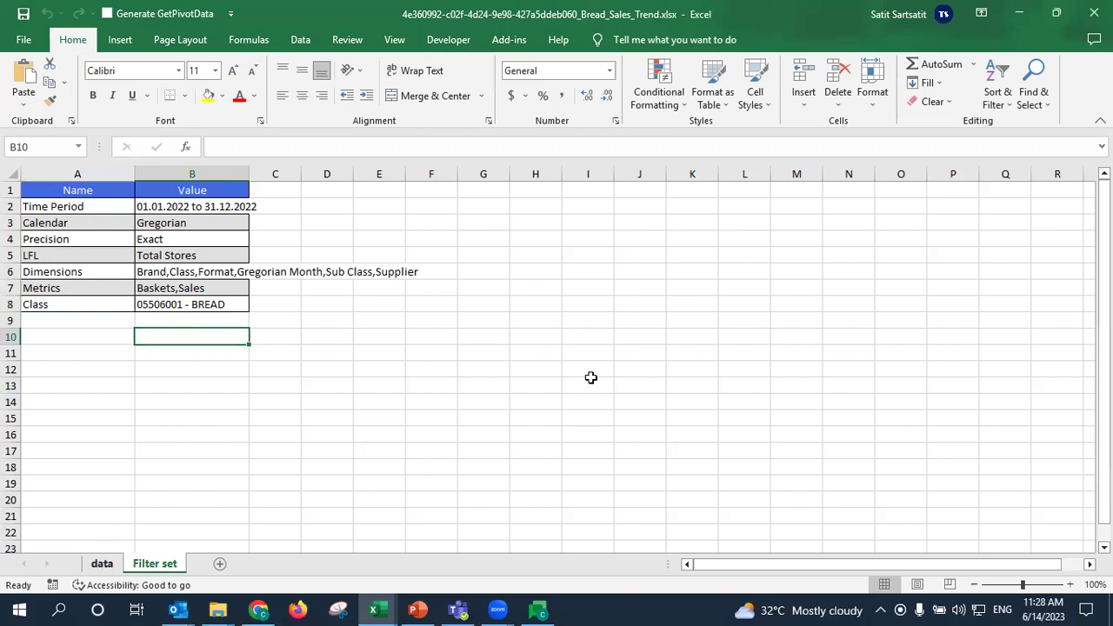
Return to the data sheet and look over its columns from Format to Sales
key("ctrl+Page_Up")
left_click(423, 288)
left_click(191, 269)
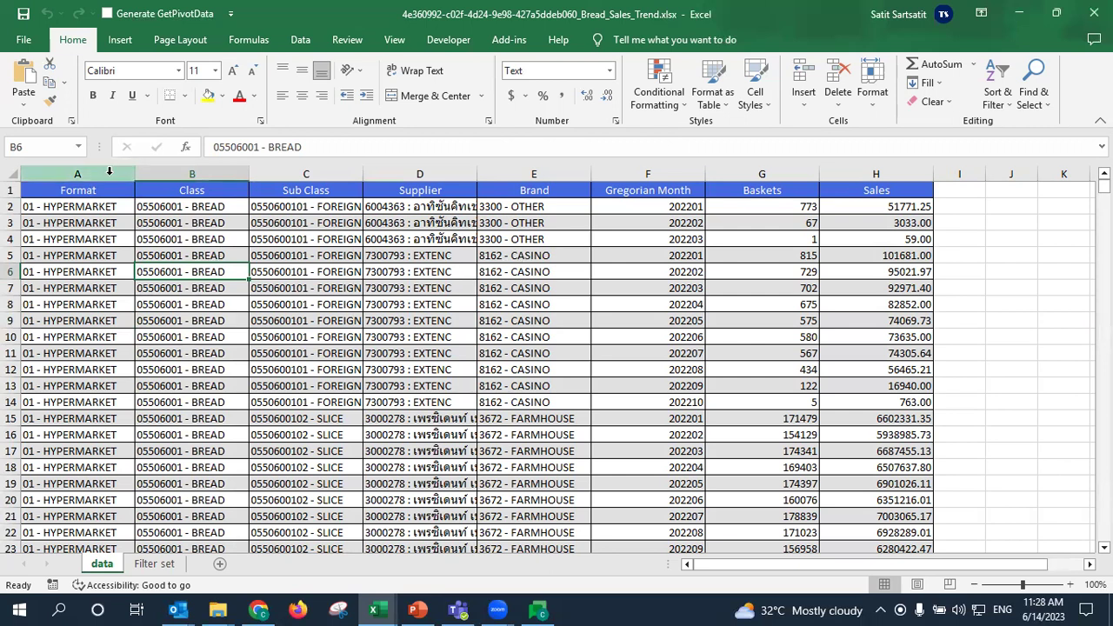
left_click_drag(109, 172, 862, 172)
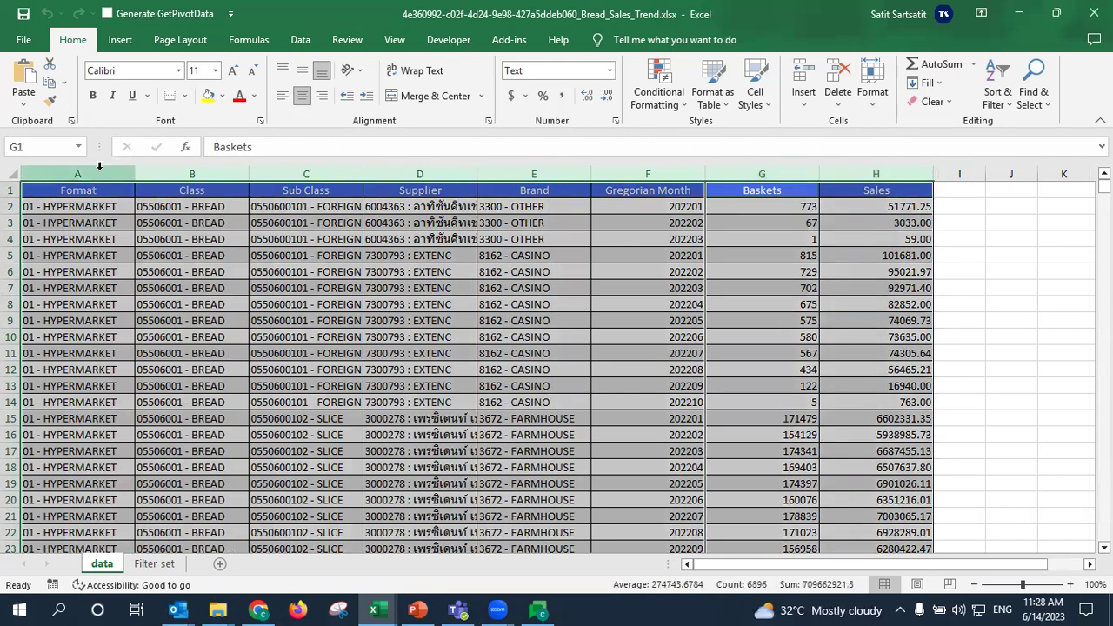
left_click_drag(99, 170, 591, 207)
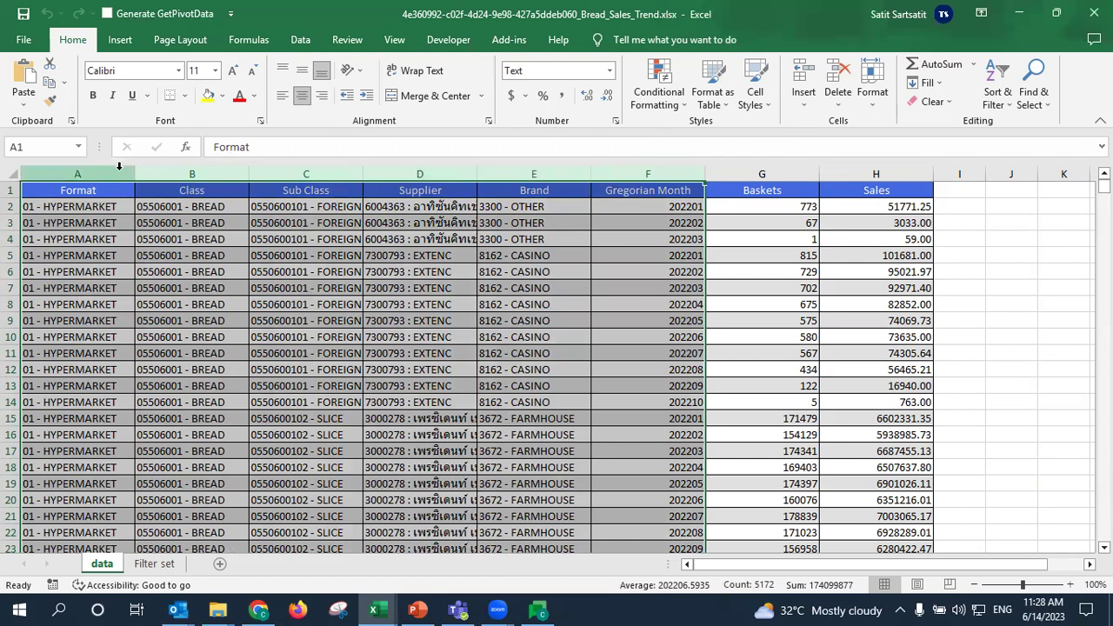
Go through the dimension columns one by one: Format, Class, Sub Class, Supplier, Brand and Gregorian Month
left_click(91, 188)
left_click(193, 192)
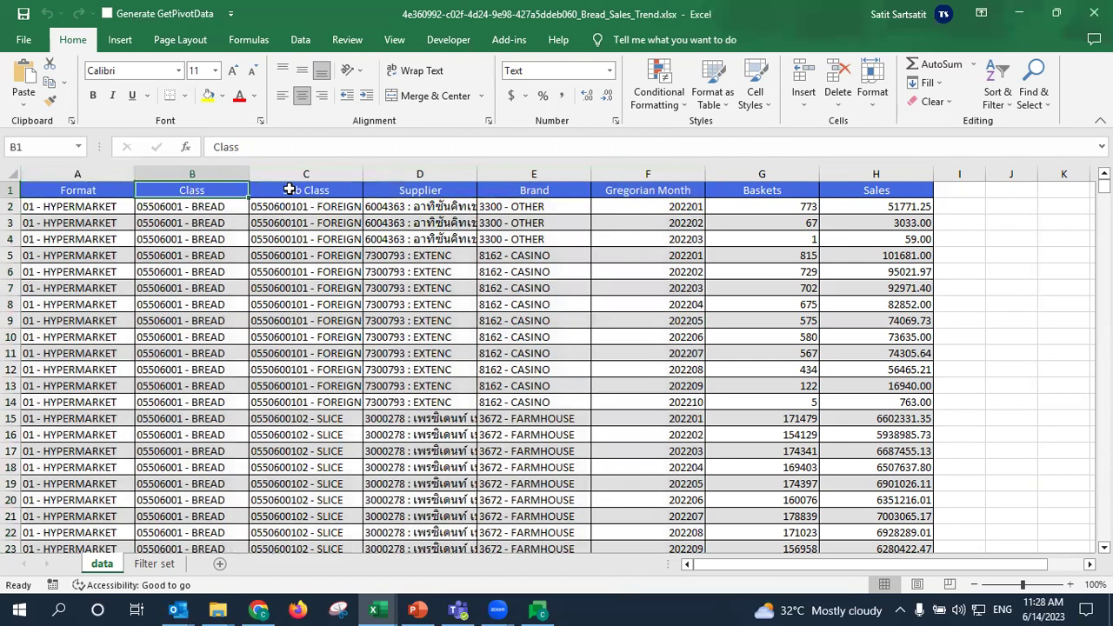
left_click(288, 189)
left_click(420, 187)
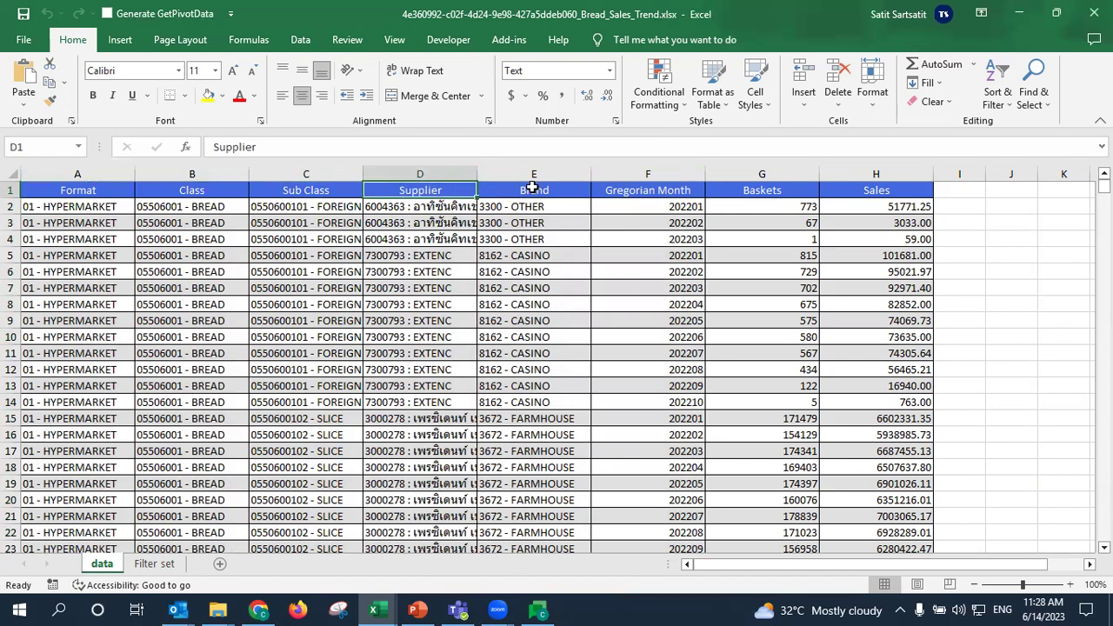
left_click(531, 186)
left_click(652, 190)
left_click_drag(105, 175, 618, 229)
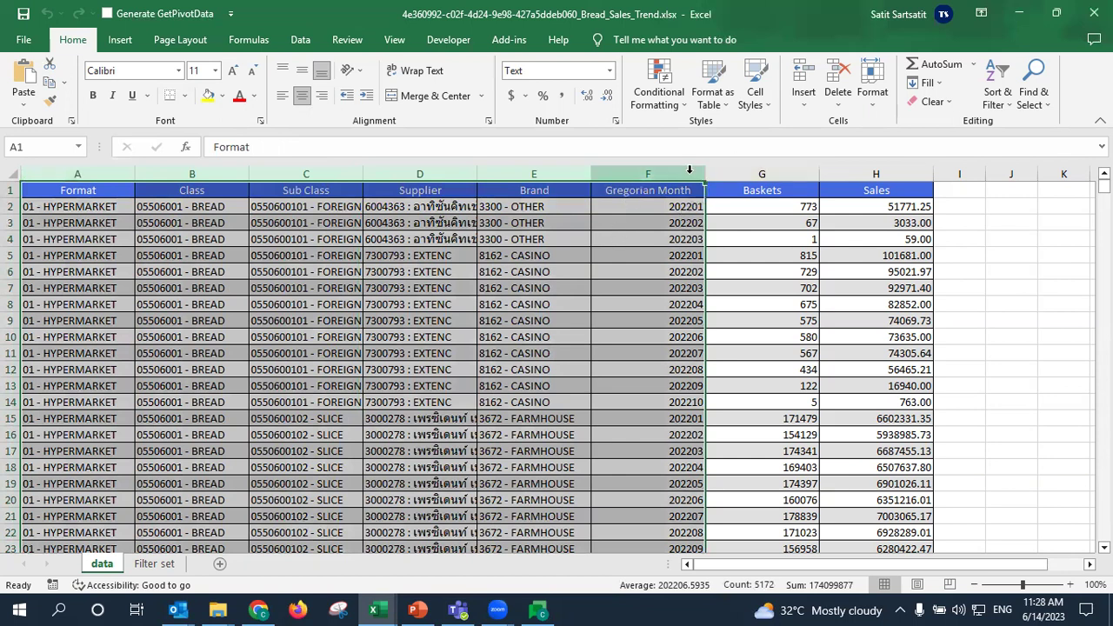
Inspect the Baskets and Sales metric columns, then the dimension columns beside them
left_click_drag(763, 176, 885, 173)
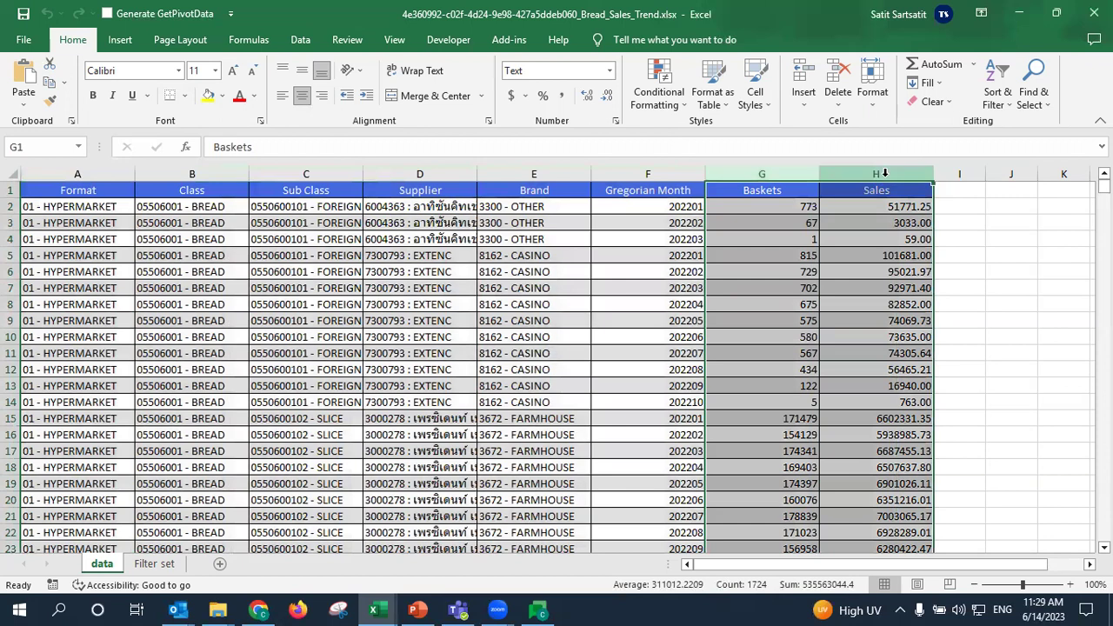
left_click(783, 191)
left_click(912, 190)
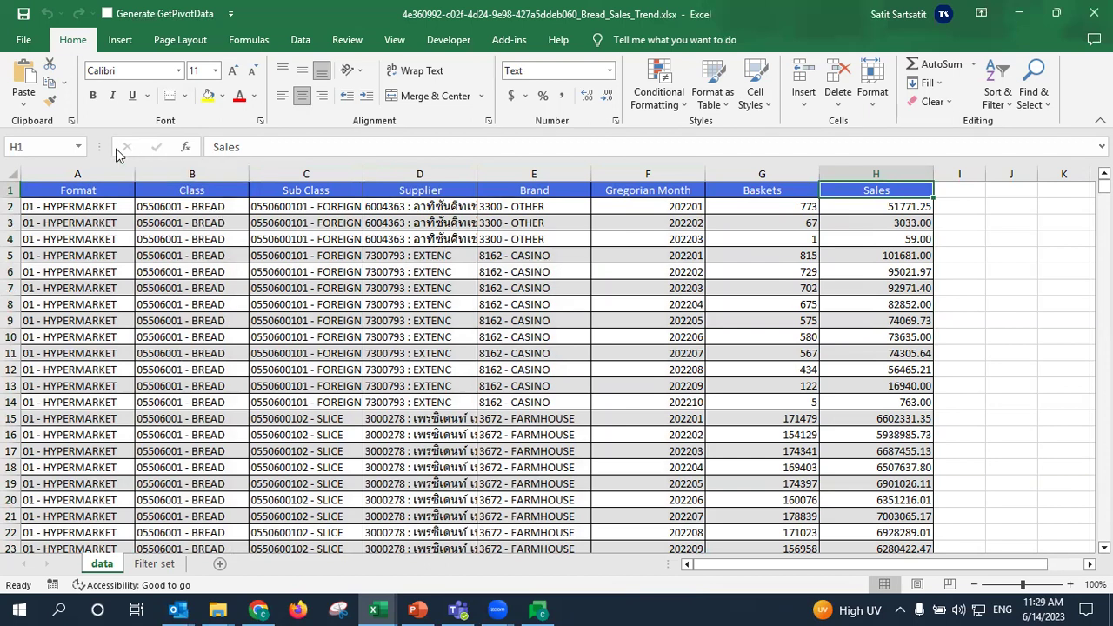
left_click_drag(77, 171, 690, 177)
left_click(519, 271)
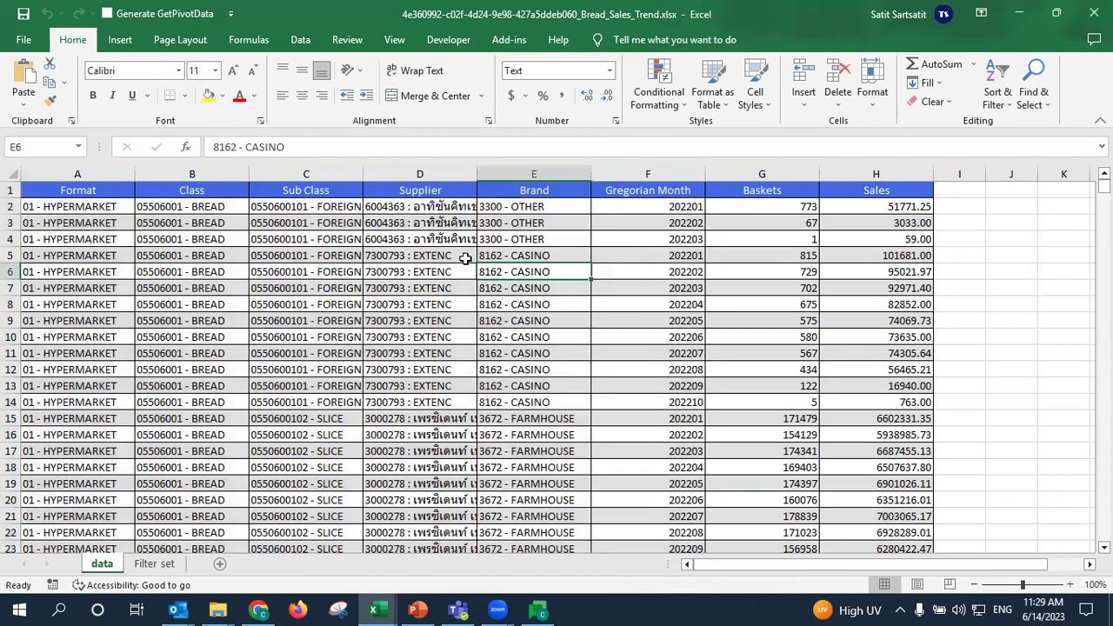
Create a PivotTable on a new worksheet from the full data range A1:H862 of the data sheet
left_click(93, 188)
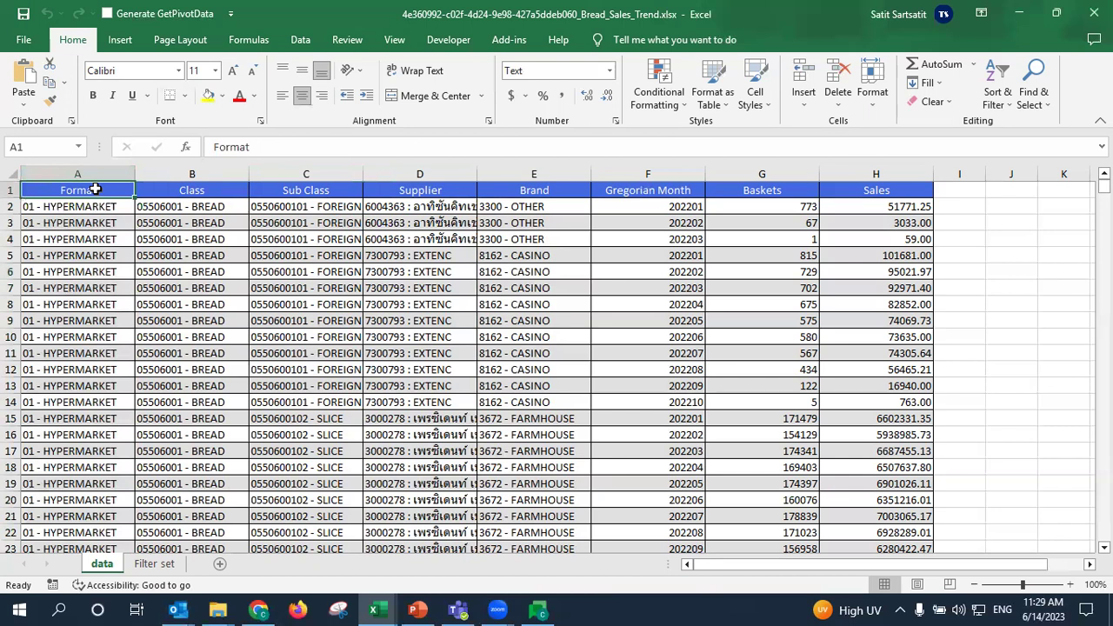
key("ctrl+shift+Right")
key("ctrl+shift+Down")
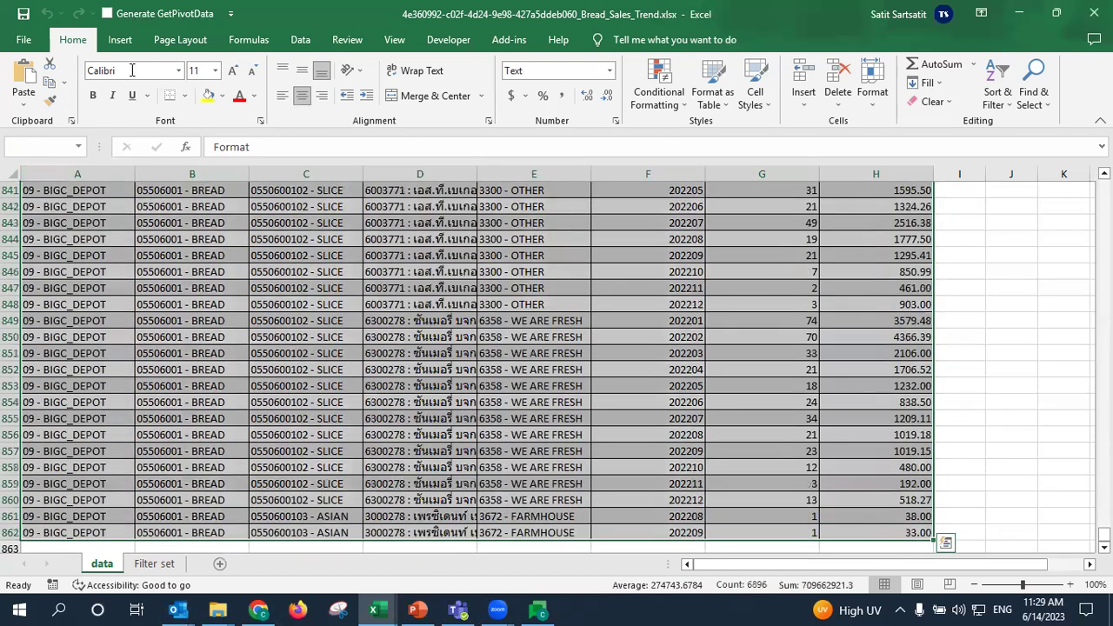
left_click(120, 41)
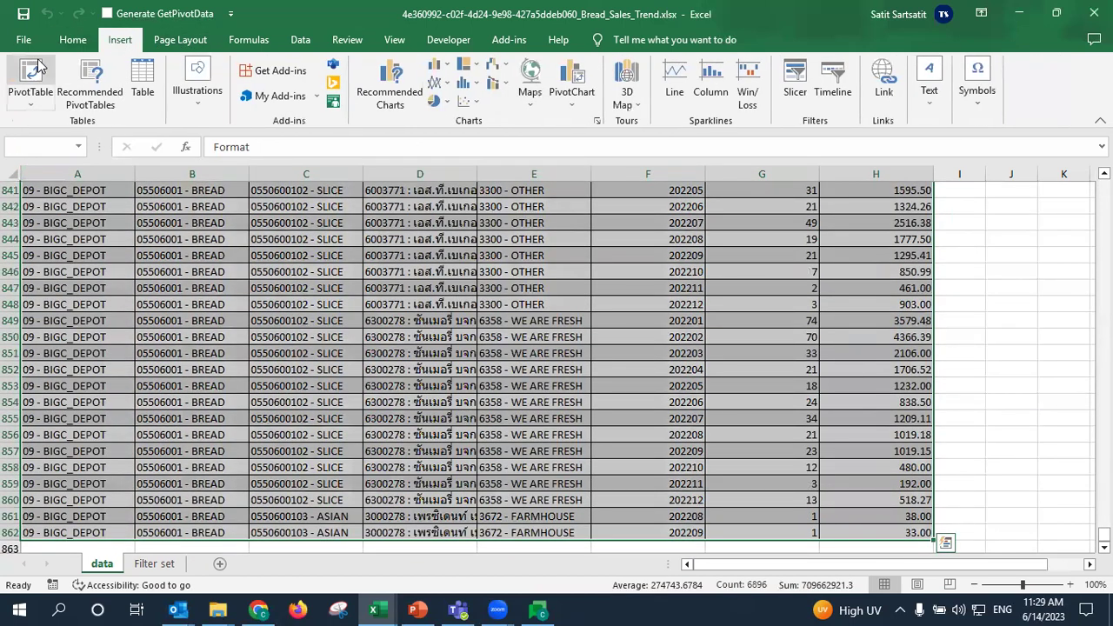
key("alt+n")
key("v")
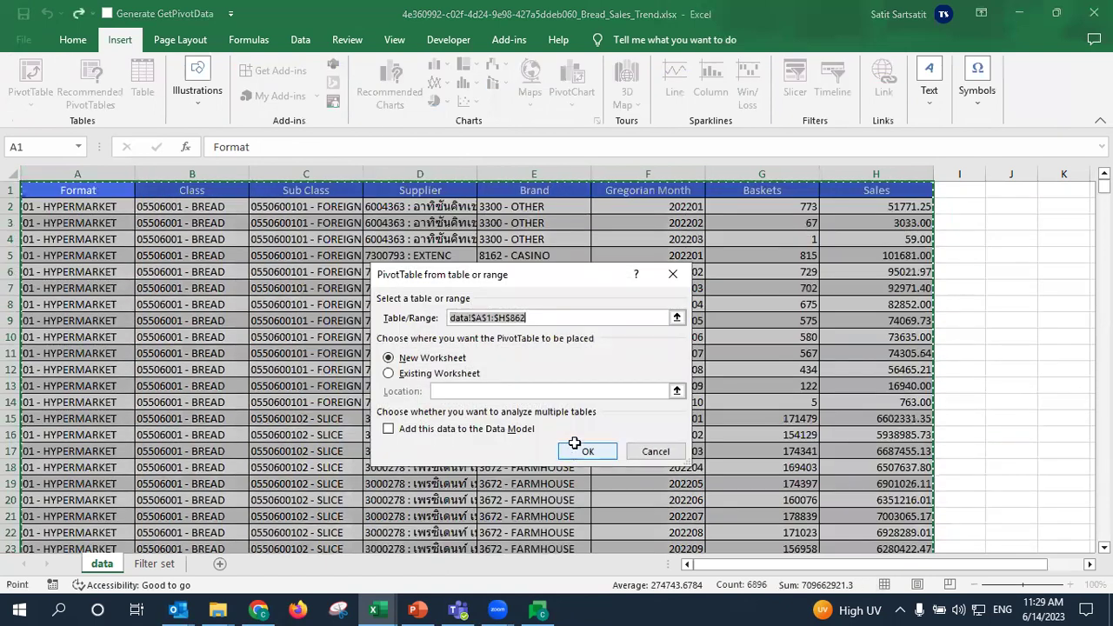
left_click(581, 449)
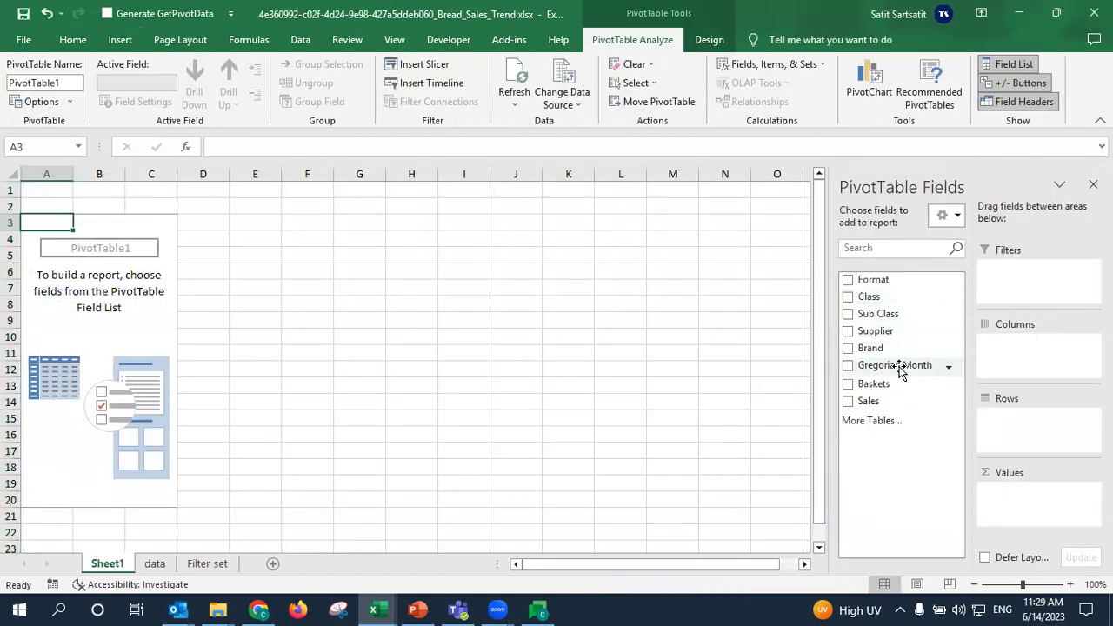
Lay out the PivotTable with Gregorian Month as columns, Sub Class above Brand as rows, and Format as filter
left_click_drag(924, 361, 1013, 355)
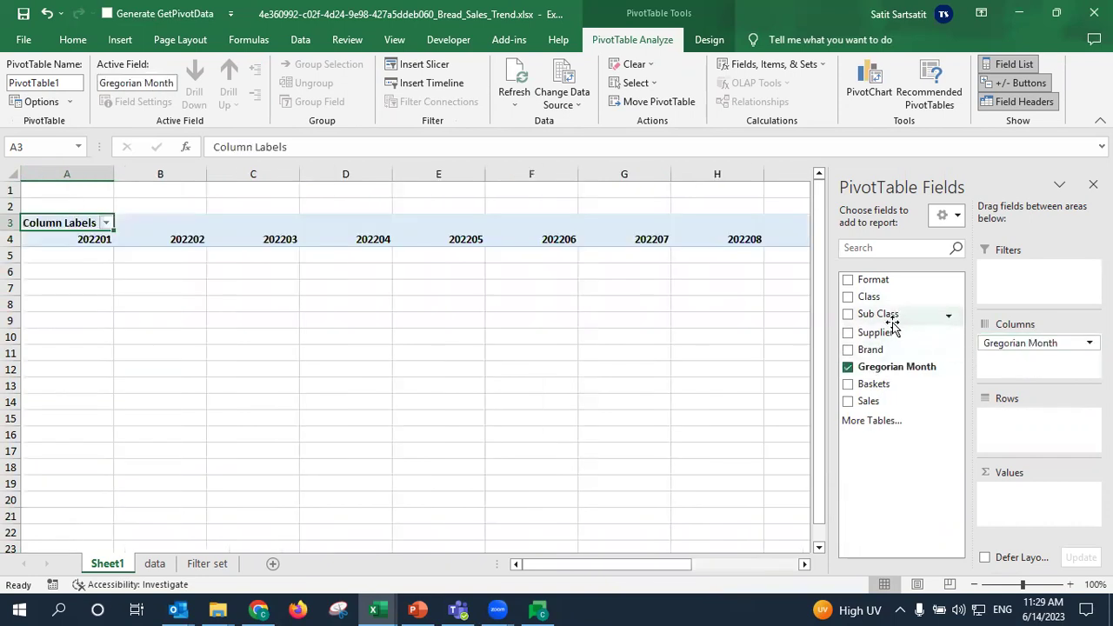
left_click_drag(875, 355, 1021, 433)
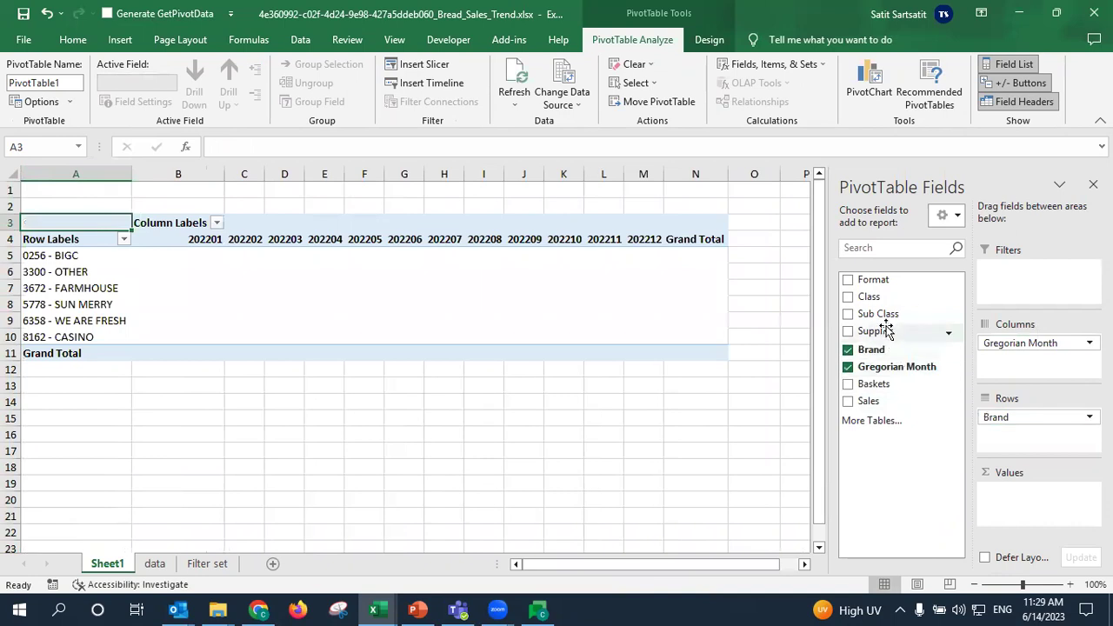
left_click_drag(877, 315, 989, 416)
left_click_drag(883, 283, 1016, 288)
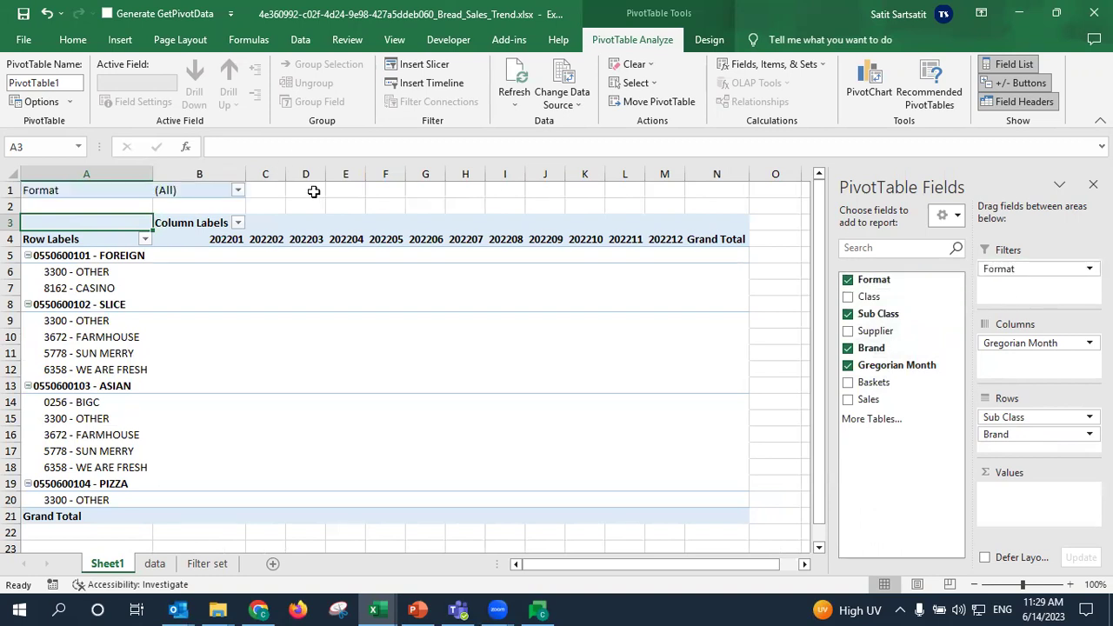
Add Sales to the PivotTable values, close the field list and filter Format to 01 - HYPERMARKET
left_click_drag(868, 399, 1018, 494)
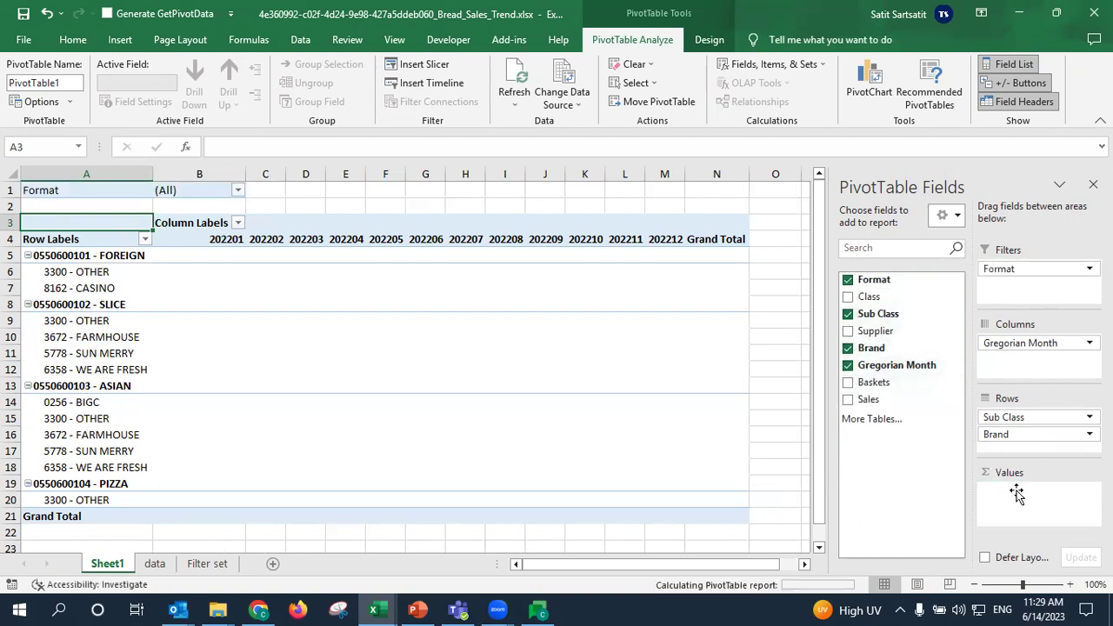
left_click(1093, 184)
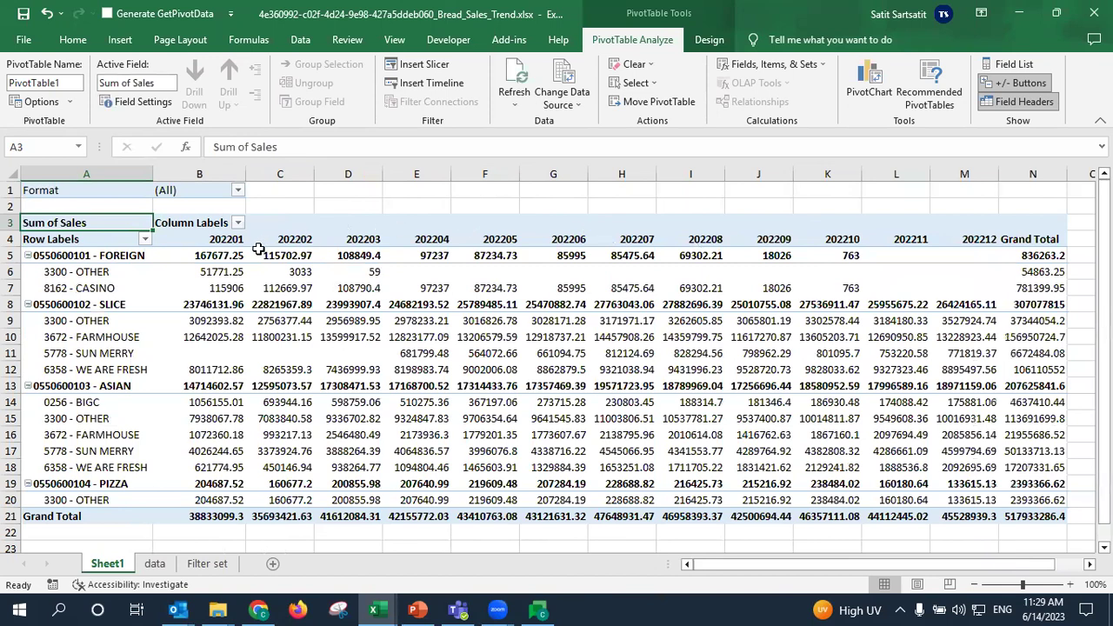
left_click(237, 190)
left_click(129, 242)
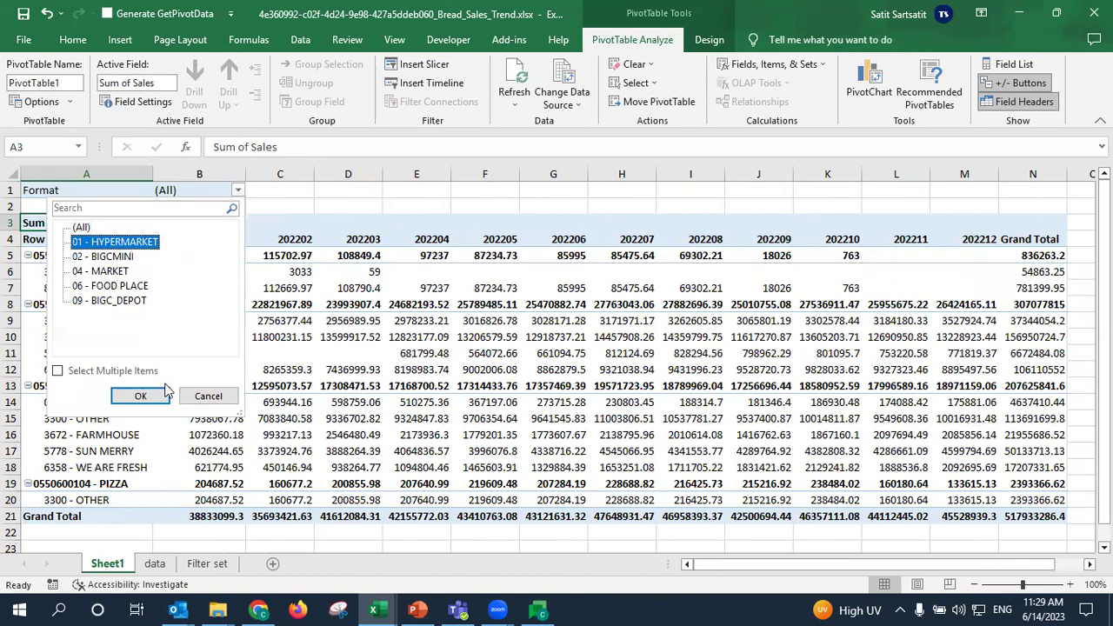
left_click(144, 396)
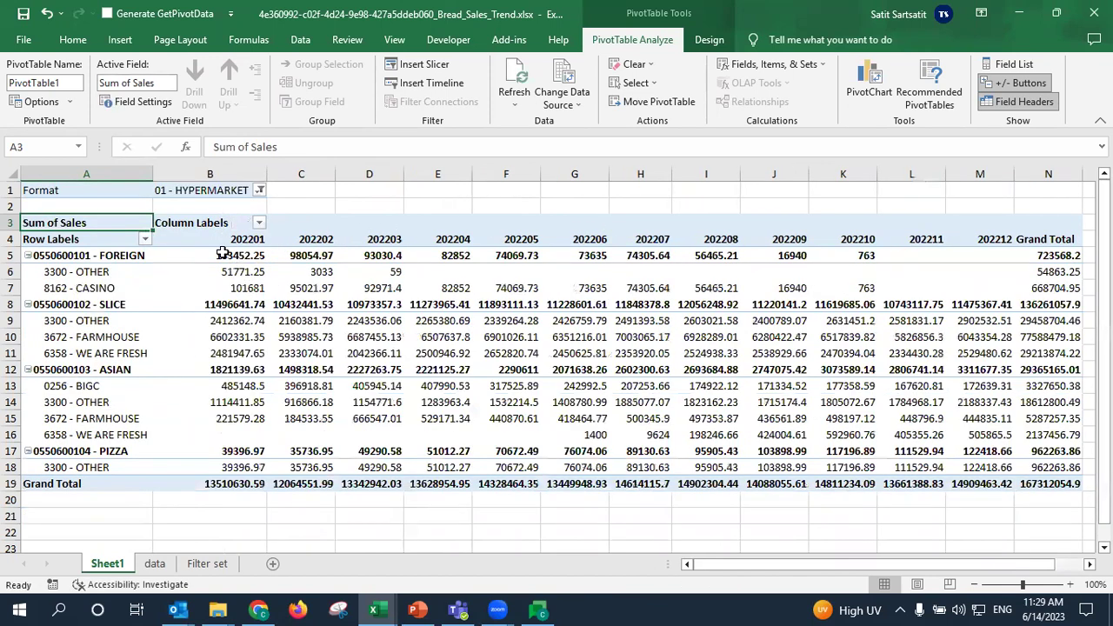
left_click(12, 336)
left_click_drag(239, 336, 1009, 350)
left_click_drag(252, 321, 961, 352)
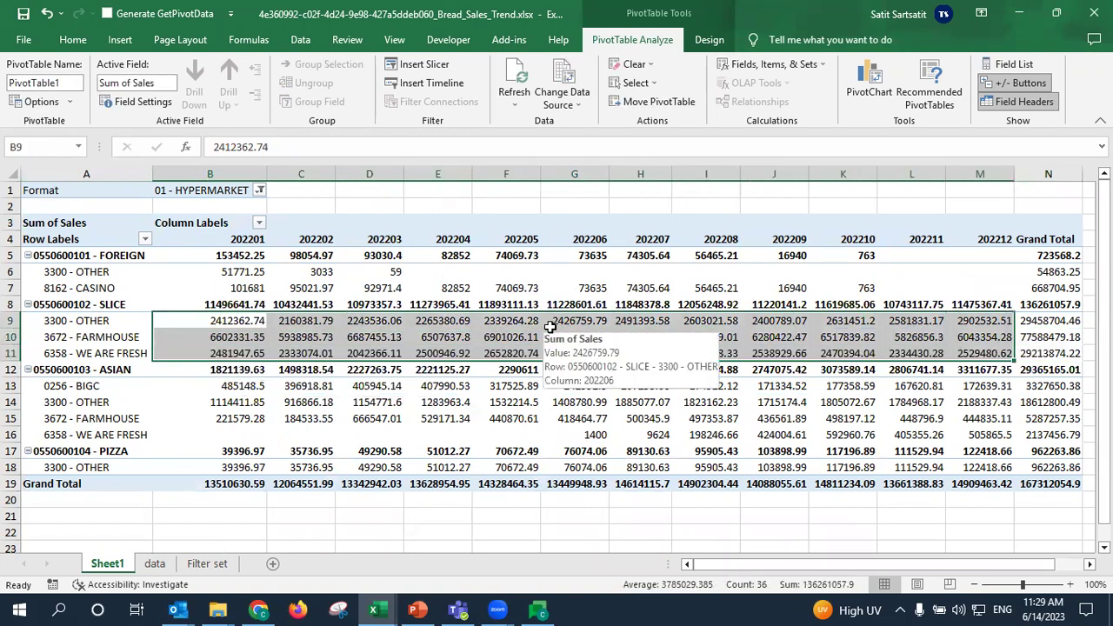
left_click(385, 320)
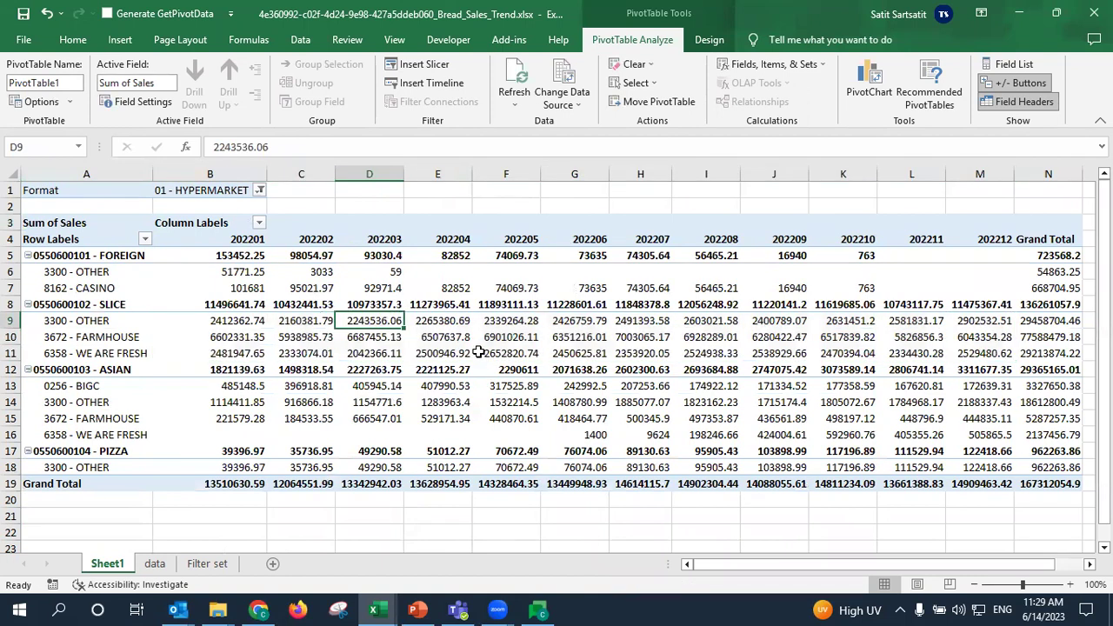
Switch to the AAP Data Download page in Chrome and dismiss the downloads bar
mouse_move(390, 362)
left_click(348, 496)
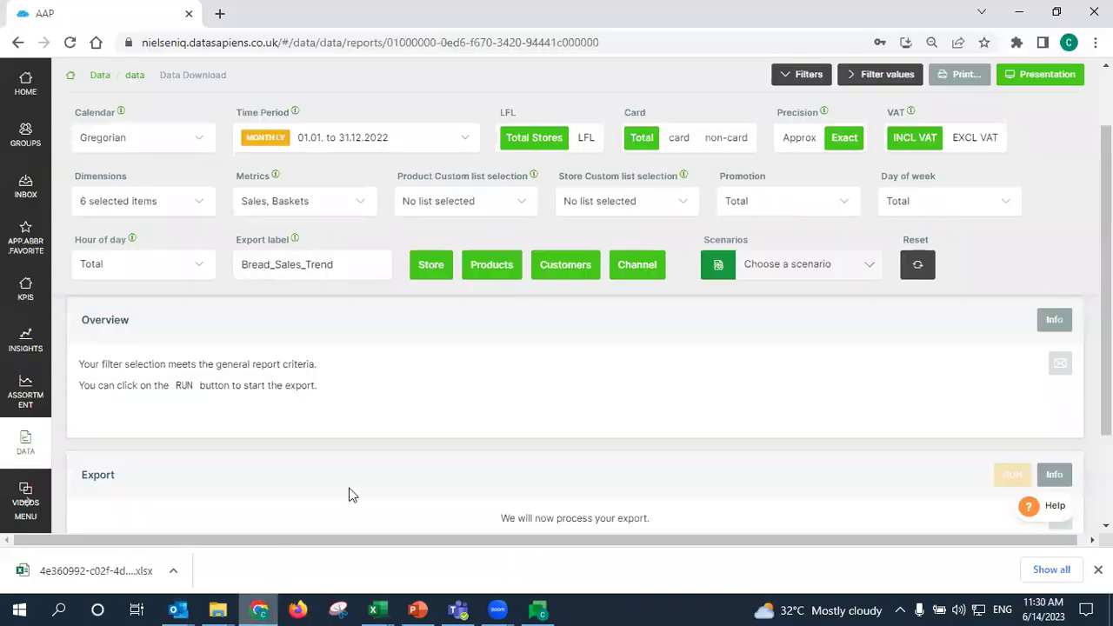
left_click(1098, 570)
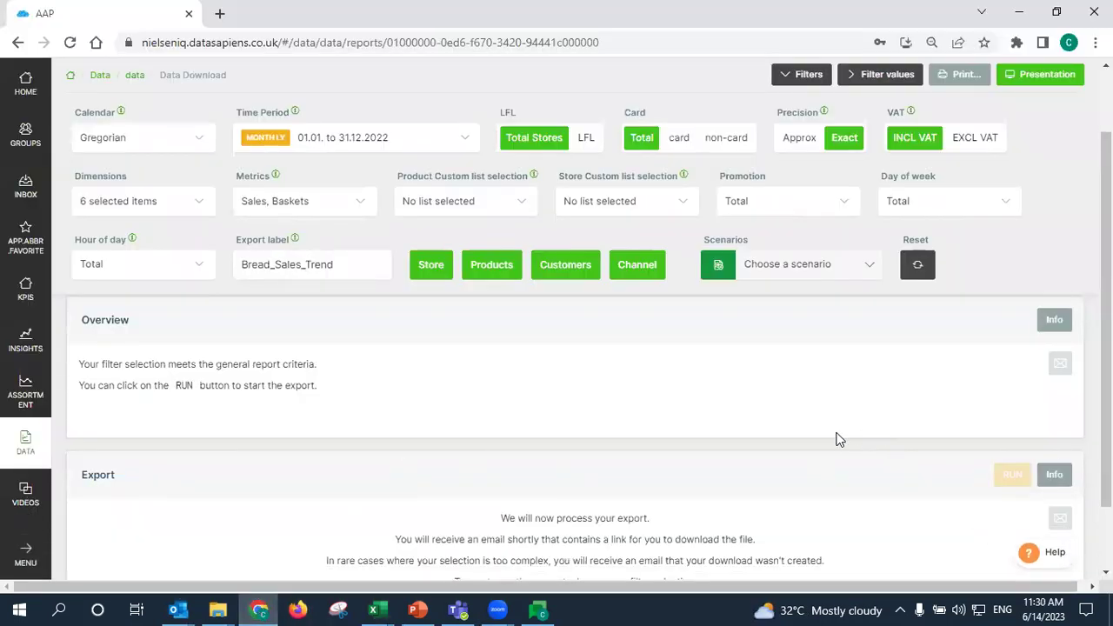
scroll(828, 430, "up", 2)
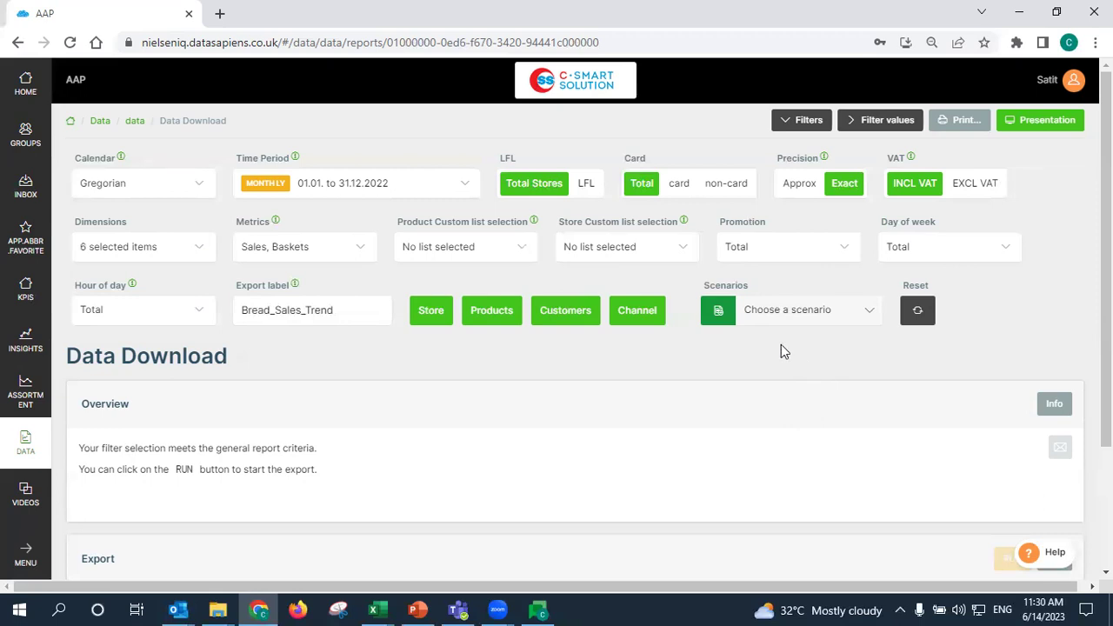
Save the current filter settings as a new scenario named Bread Sales Trend
left_click(720, 323)
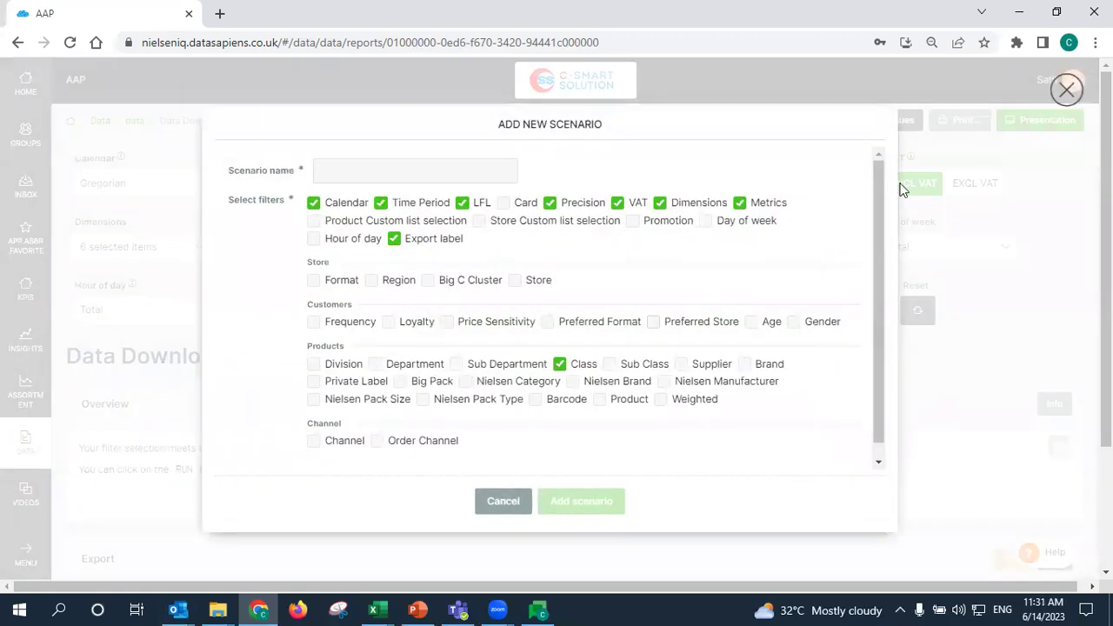
left_click(372, 169)
type("Brea")
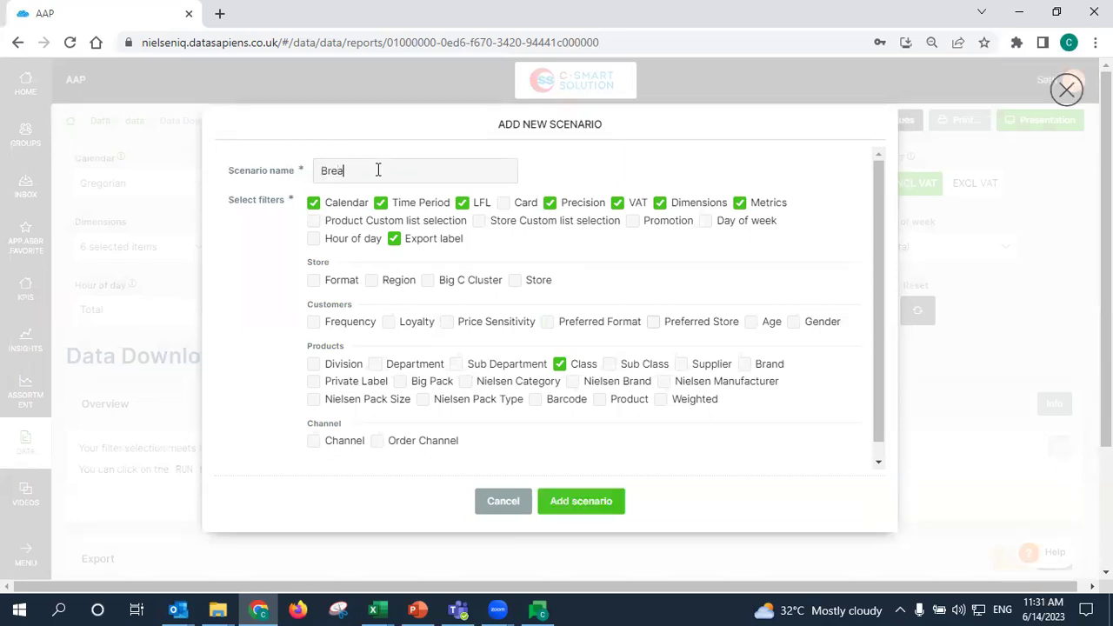
type("d Sales Trend")
left_click(580, 502)
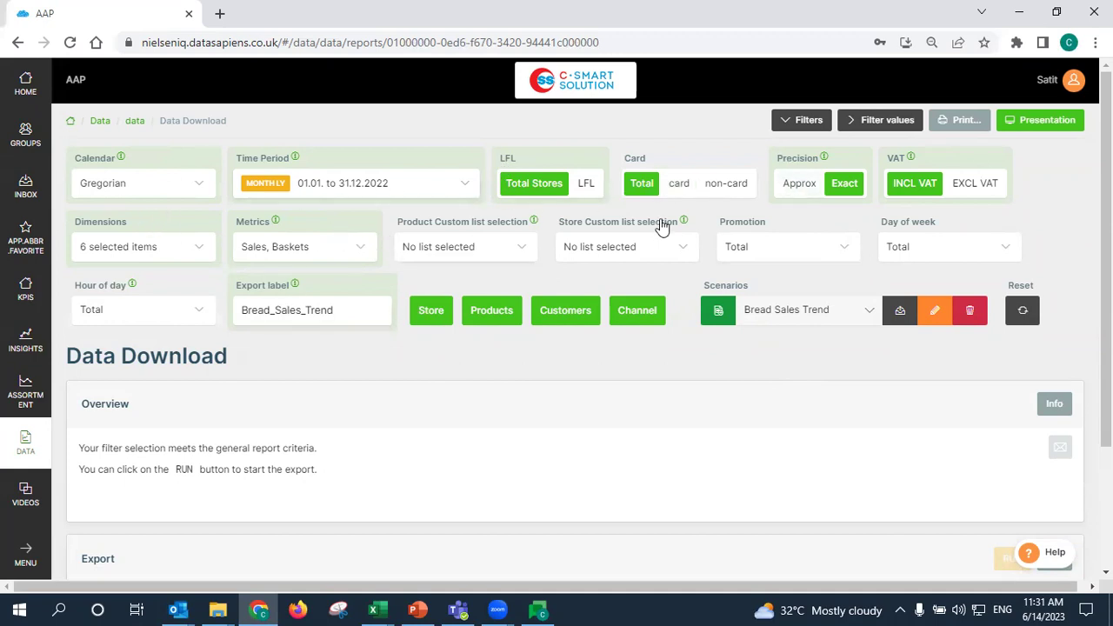
Check the Class setting in the Products filters and look for Bread Sales Trend among the saved scenarios
left_click(503, 320)
scroll(509, 483, "down", 2)
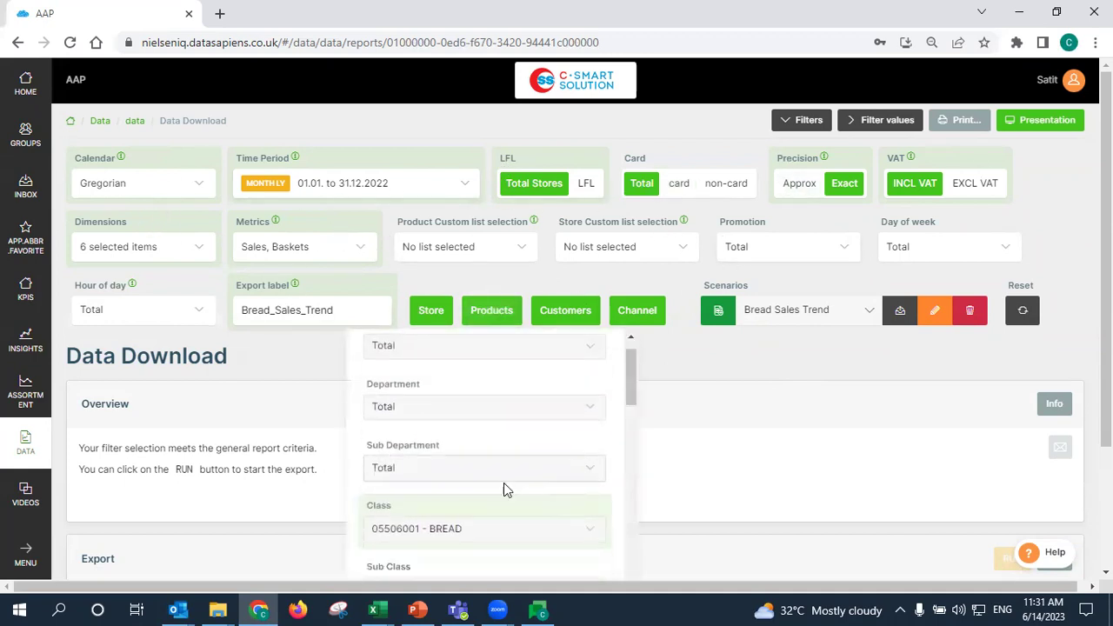
left_click(498, 313)
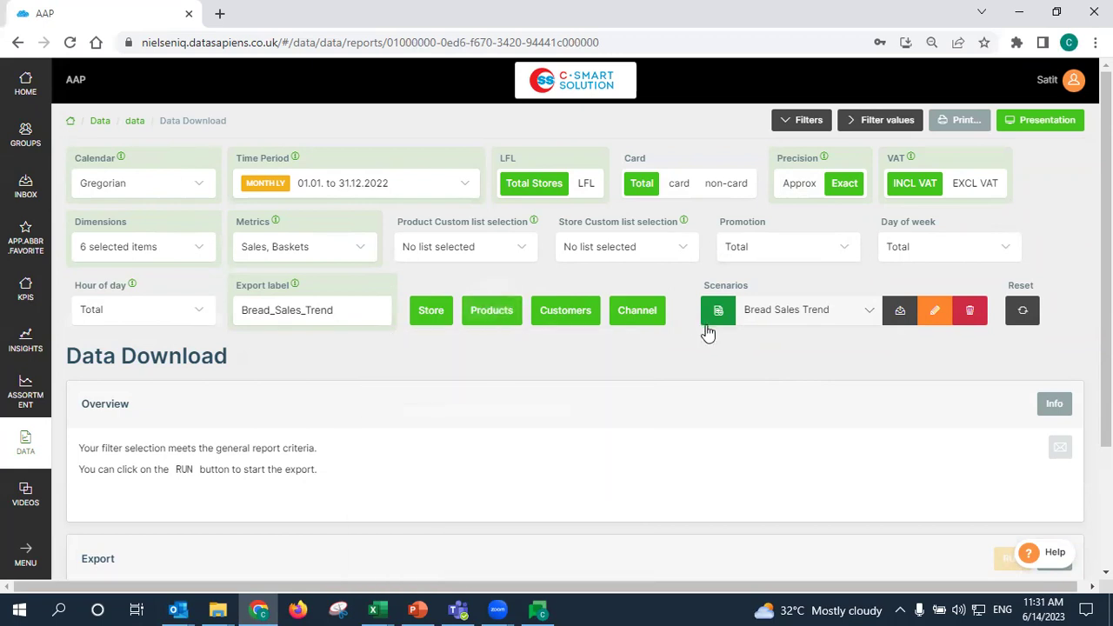
left_click(815, 324)
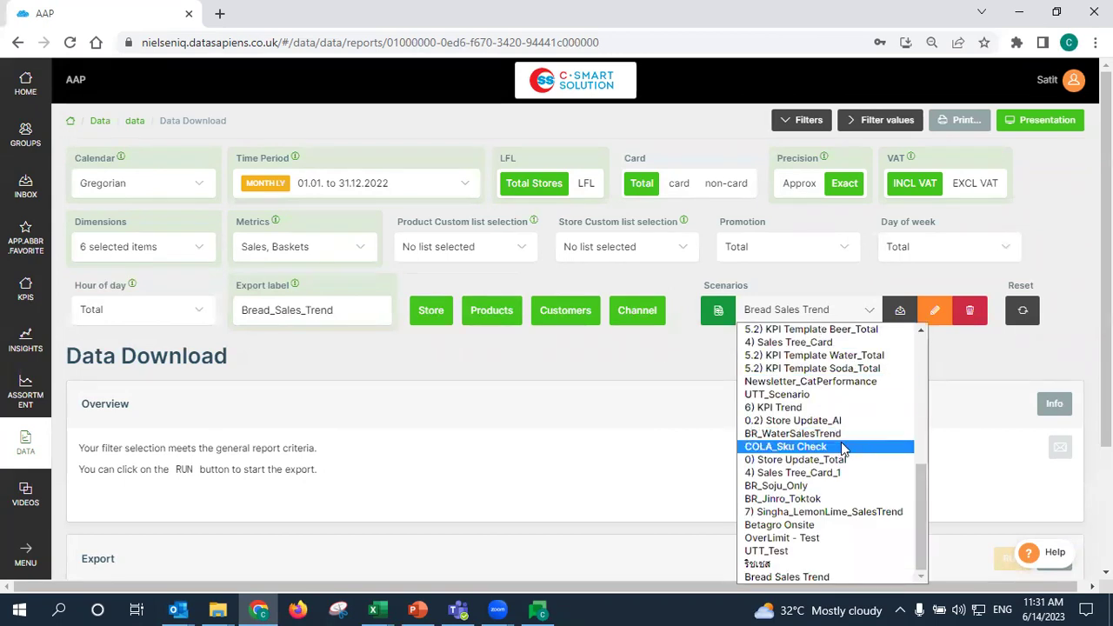
left_click(827, 318)
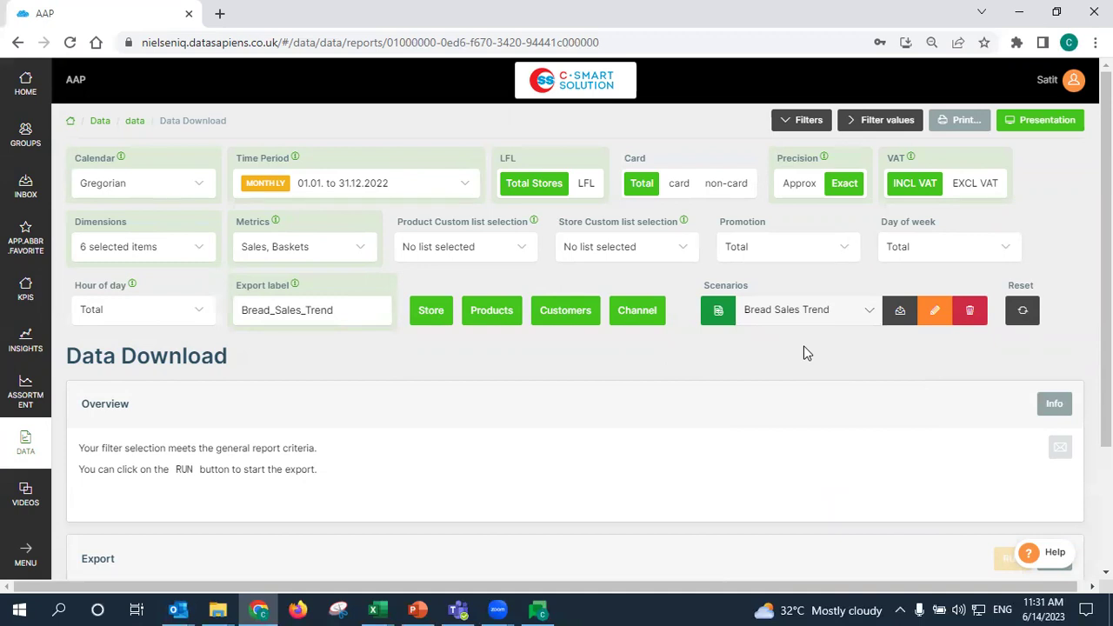
Look over the action options of the Bread Sales Trend scenario and revisit the list of saved scenarios
left_click(900, 315)
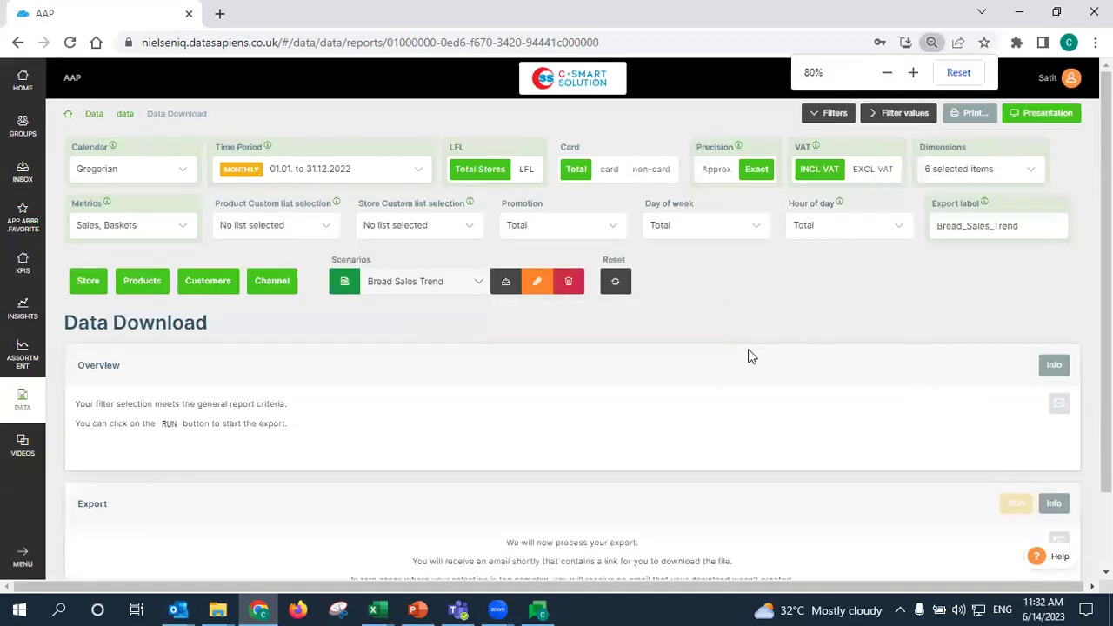
left_click(507, 286)
left_click(697, 335)
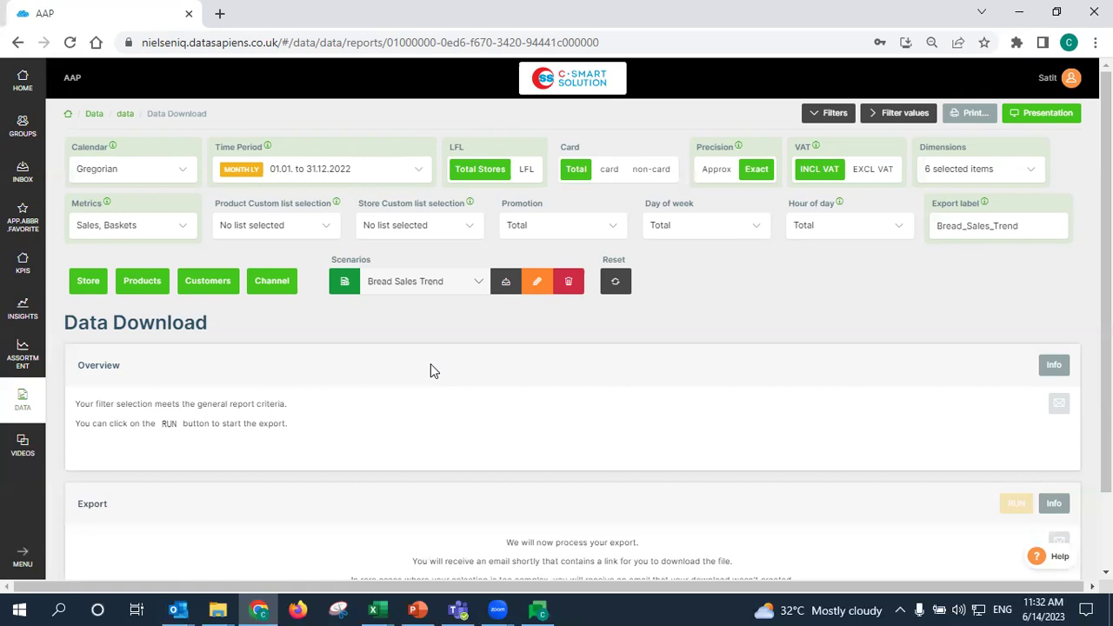
left_click(427, 289)
left_click(452, 282)
left_click(440, 296)
left_click(440, 287)
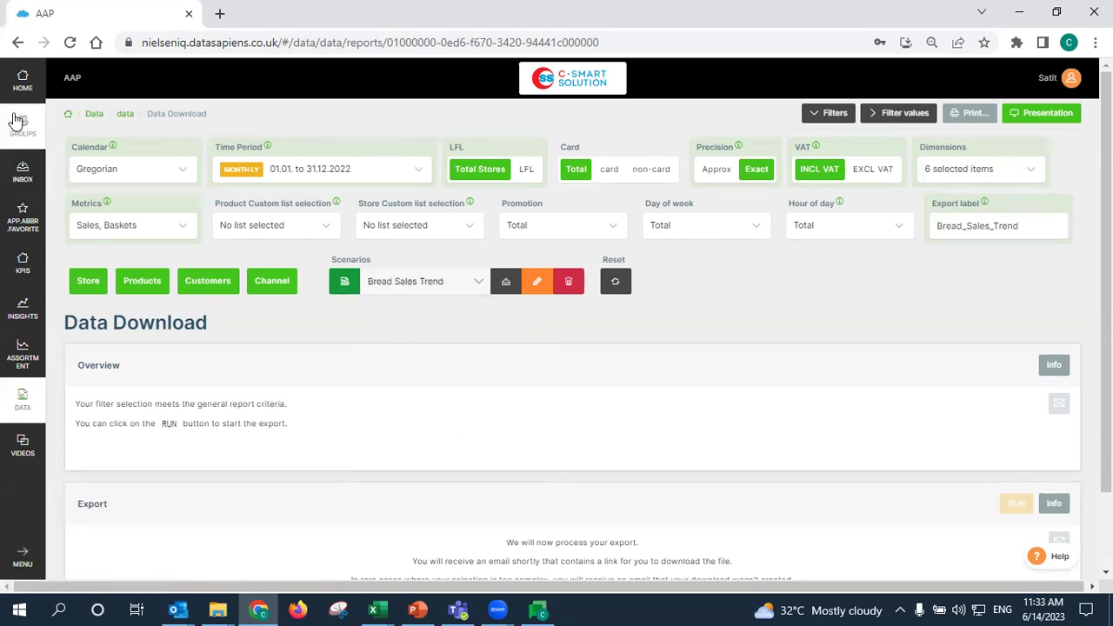
Open the AAP home page in a new browser tab and start a fresh Data Download report
middle_click(23, 80)
left_click(219, 11)
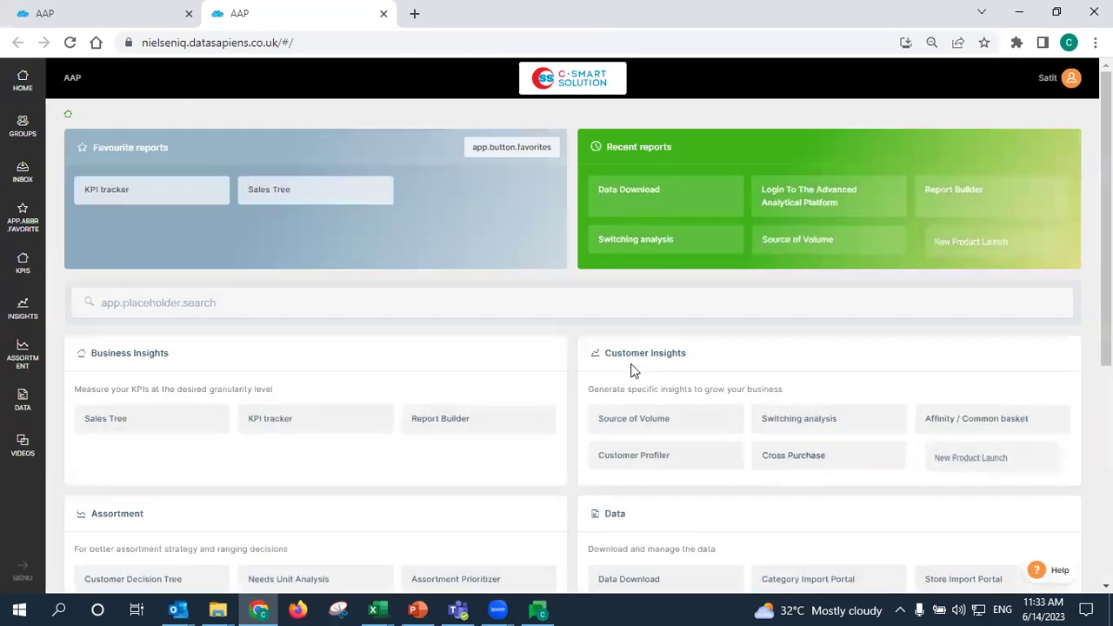
scroll(632, 370, "down", 3)
left_click(636, 404)
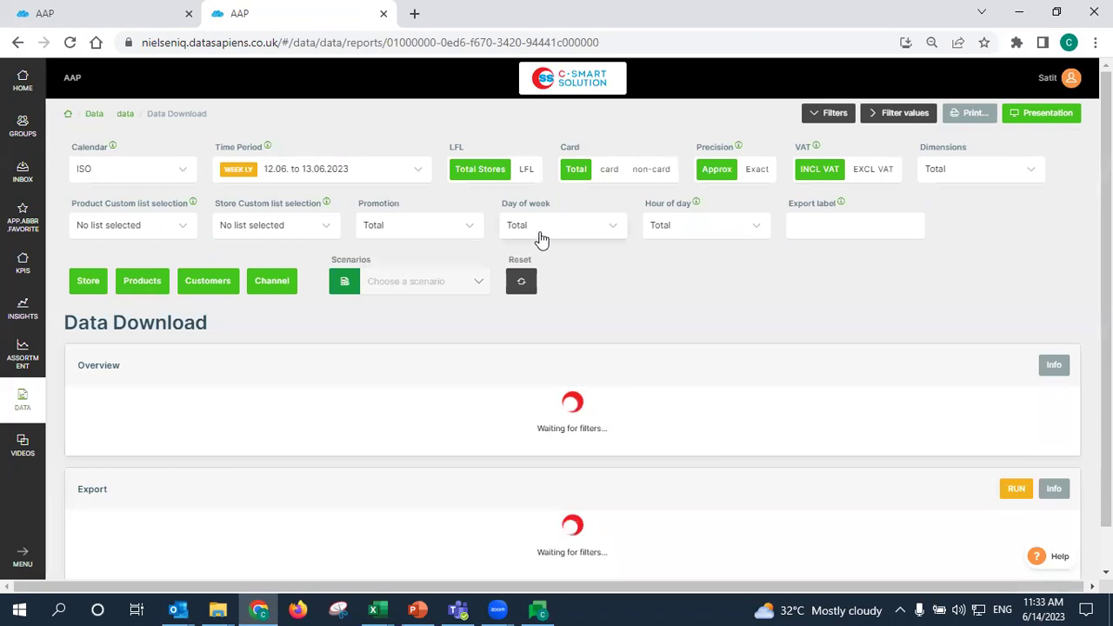
Apply the saved Bread Sales Trend scenario to the new Data Download report
left_click(439, 281)
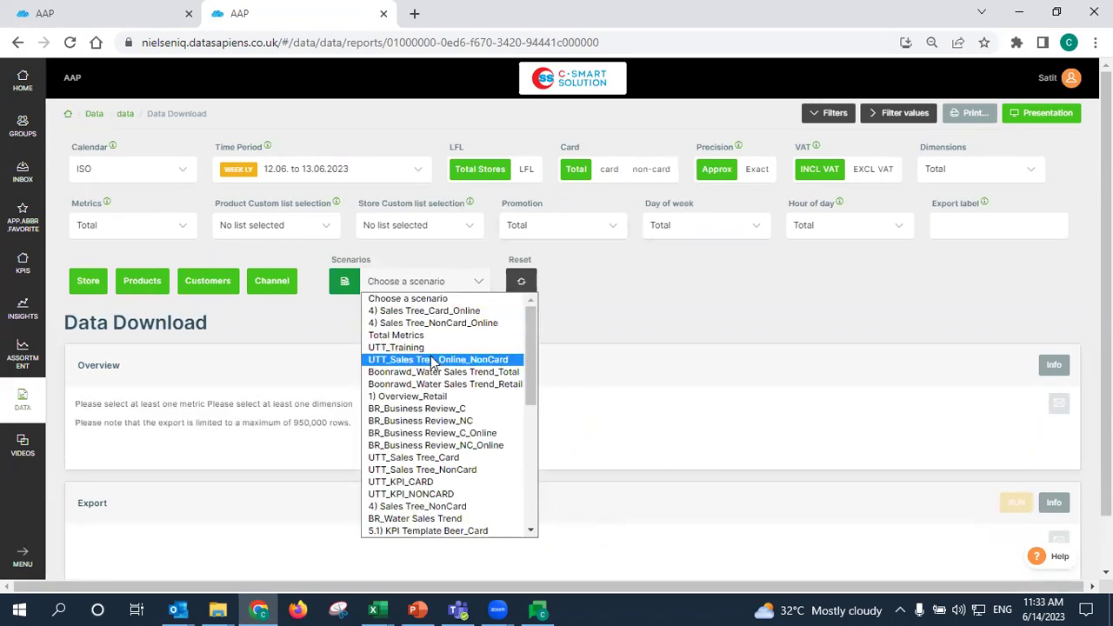
scroll(433, 392, "down", 6)
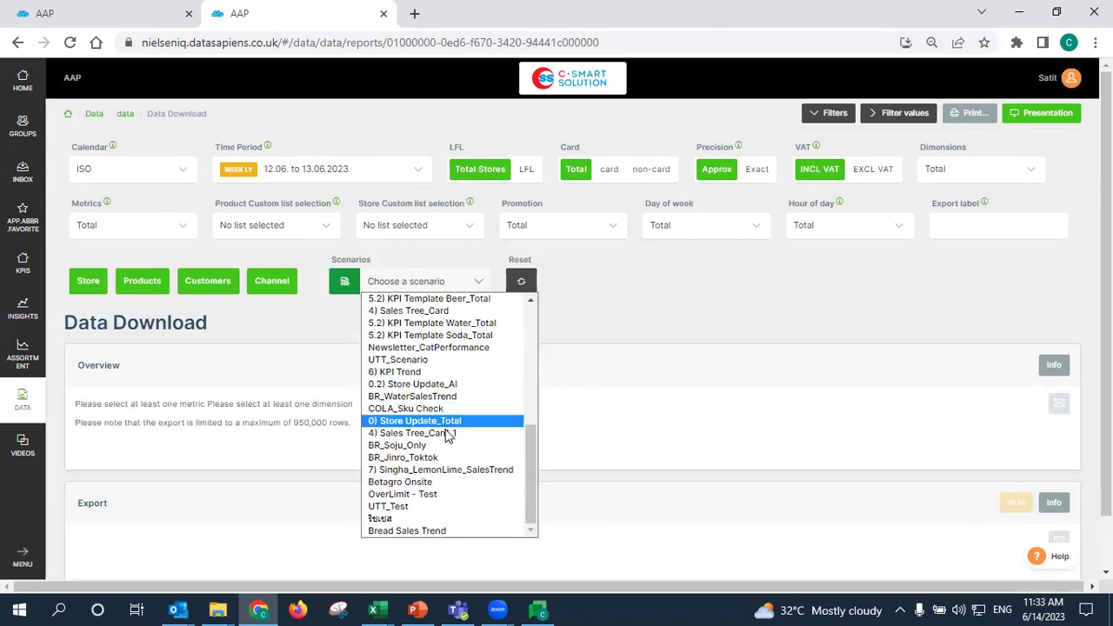
left_click(399, 529)
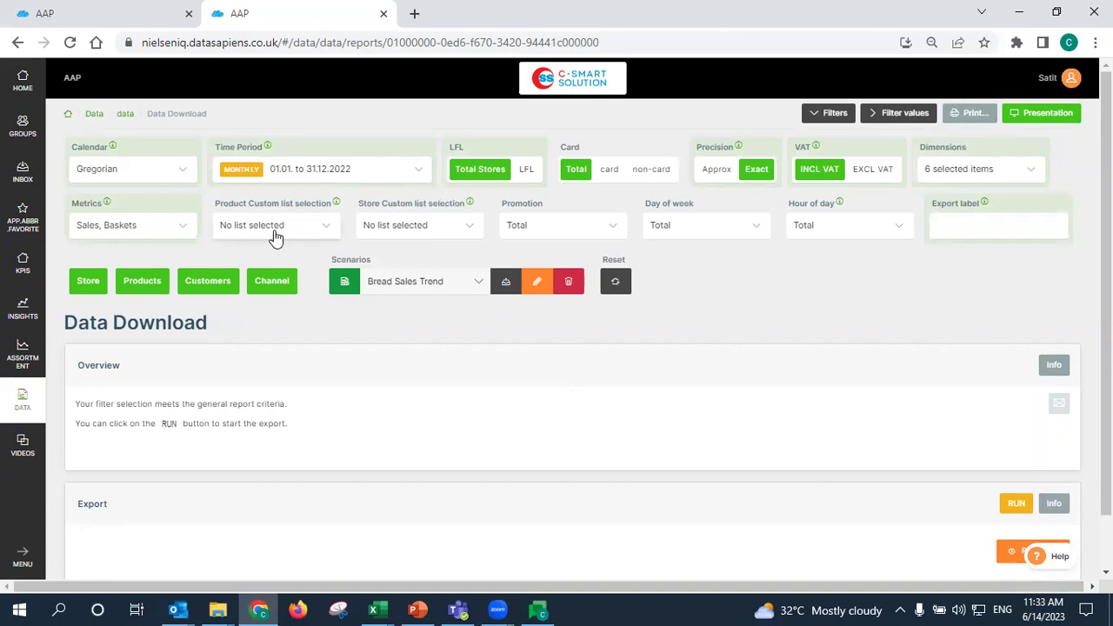
Set the report's Channel filter to retail sales
left_click(271, 283)
left_click(284, 347)
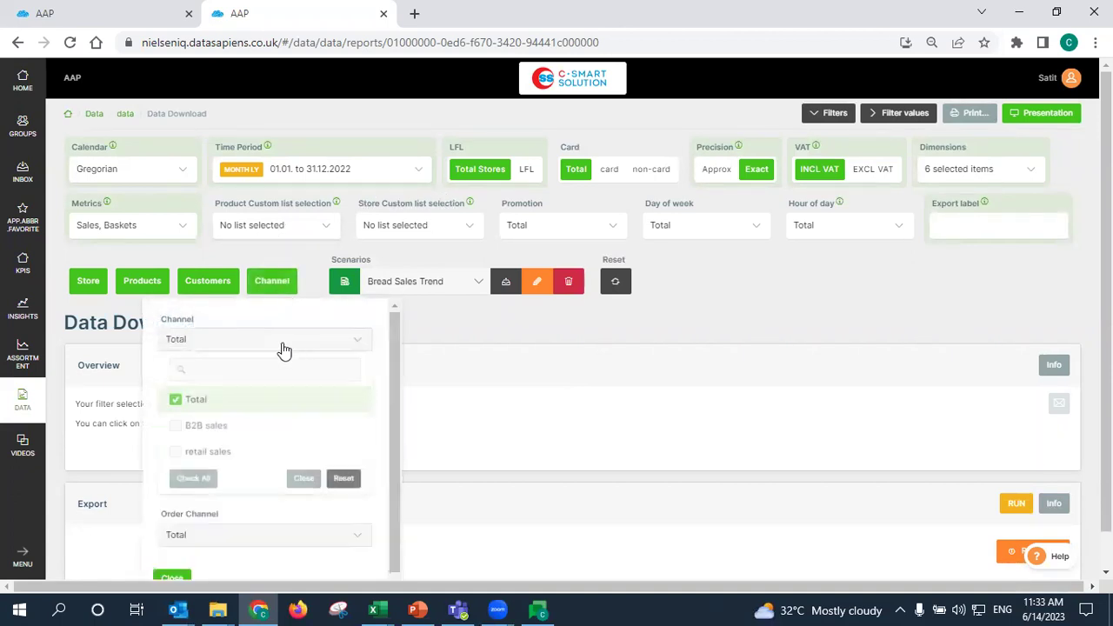
left_click(270, 452)
left_click(286, 297)
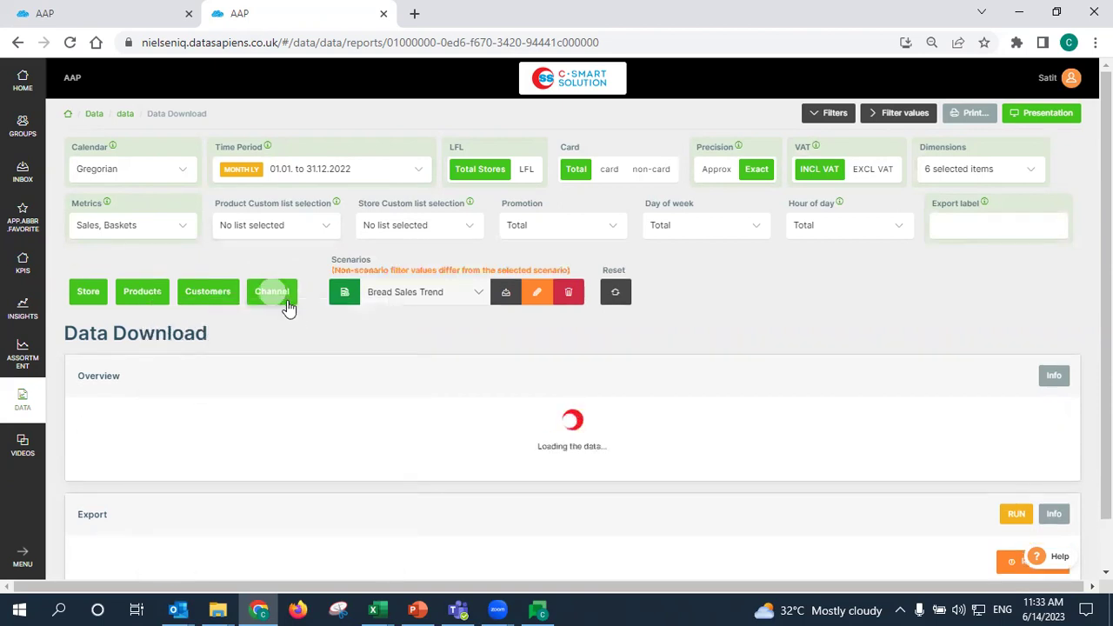
left_click(271, 303)
left_click(272, 302)
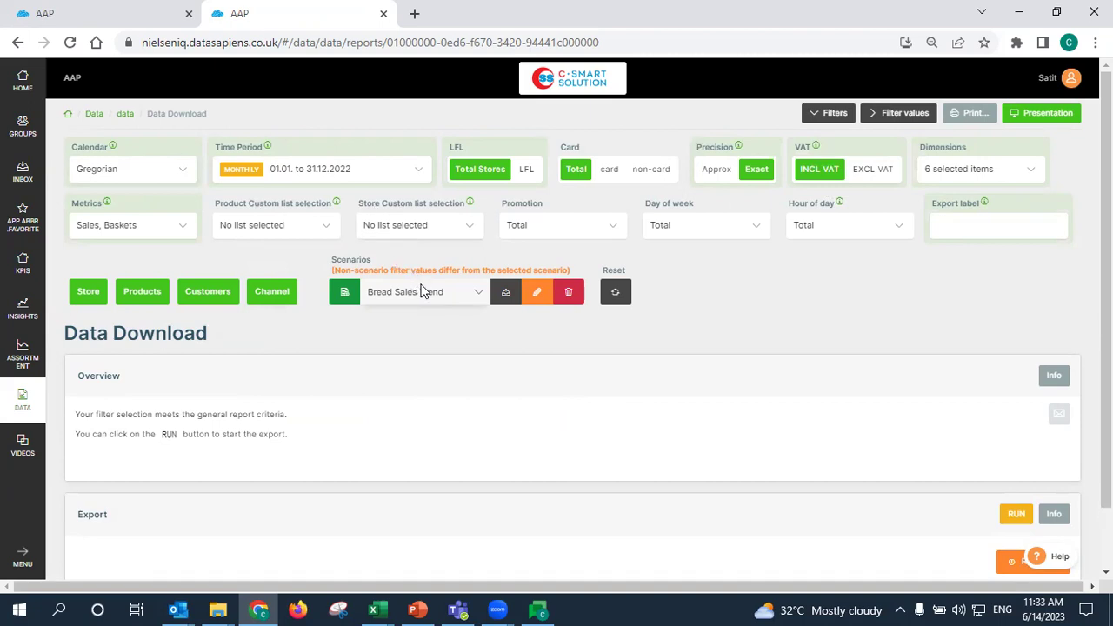
Set the report's Order Channel filter to Online
left_click(293, 295)
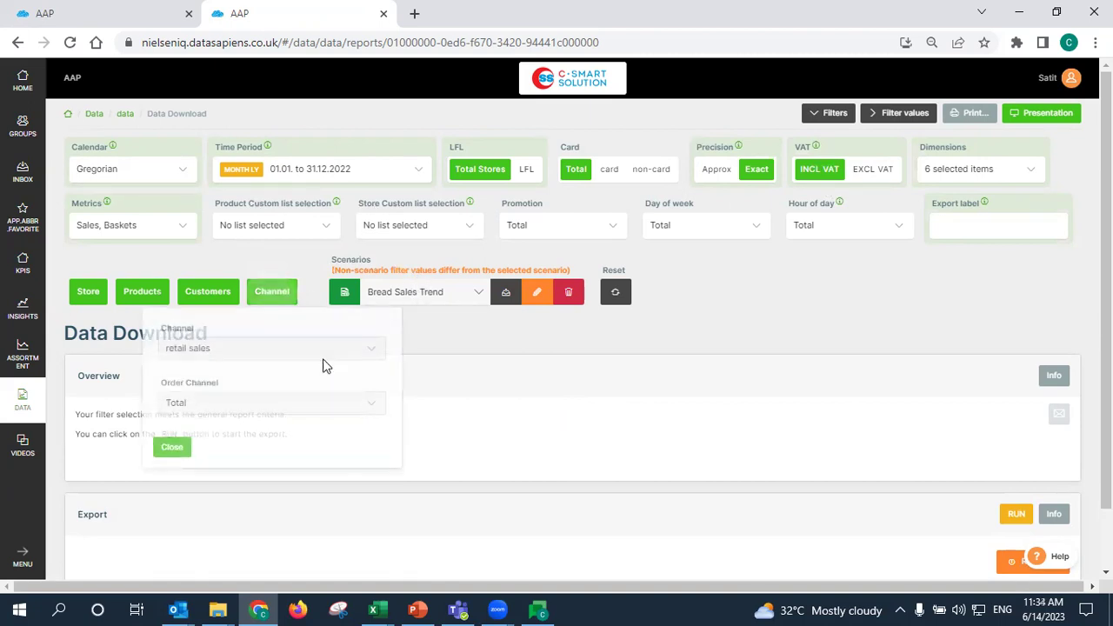
left_click(271, 407)
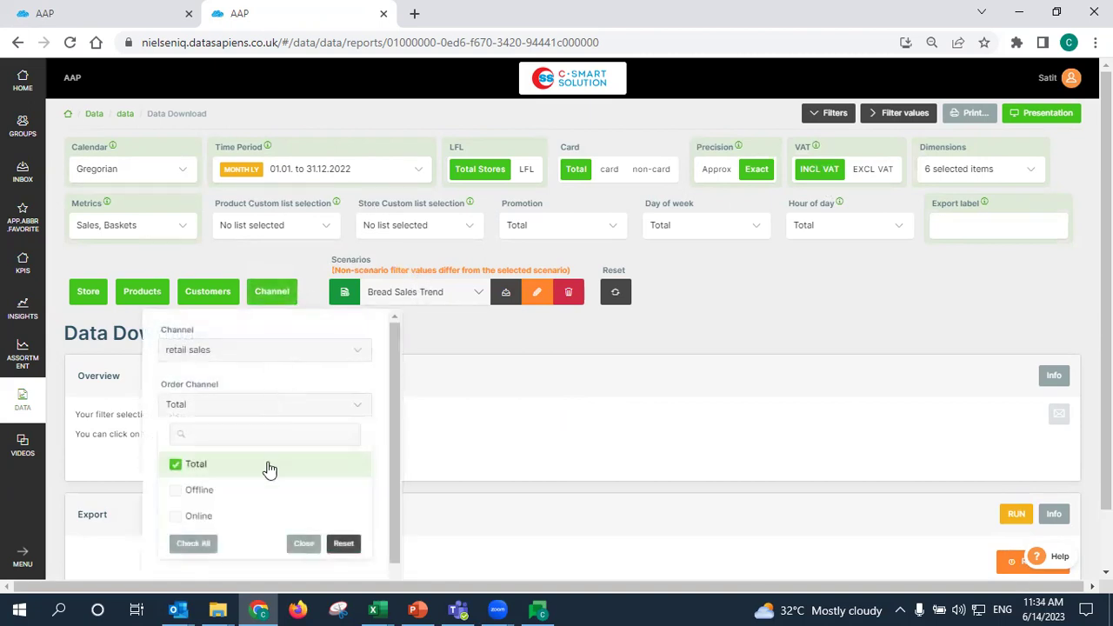
left_click(223, 519)
left_click(286, 305)
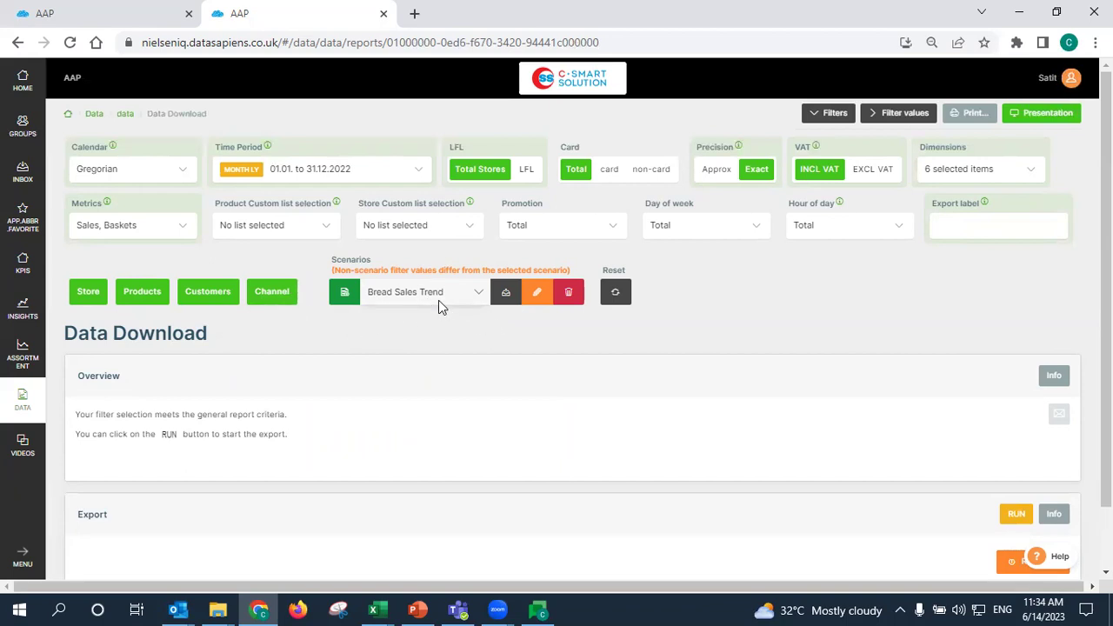
Review which filters are included when changing the Bread Sales Trend scenario or adding a new one, without saving either
left_click(539, 294)
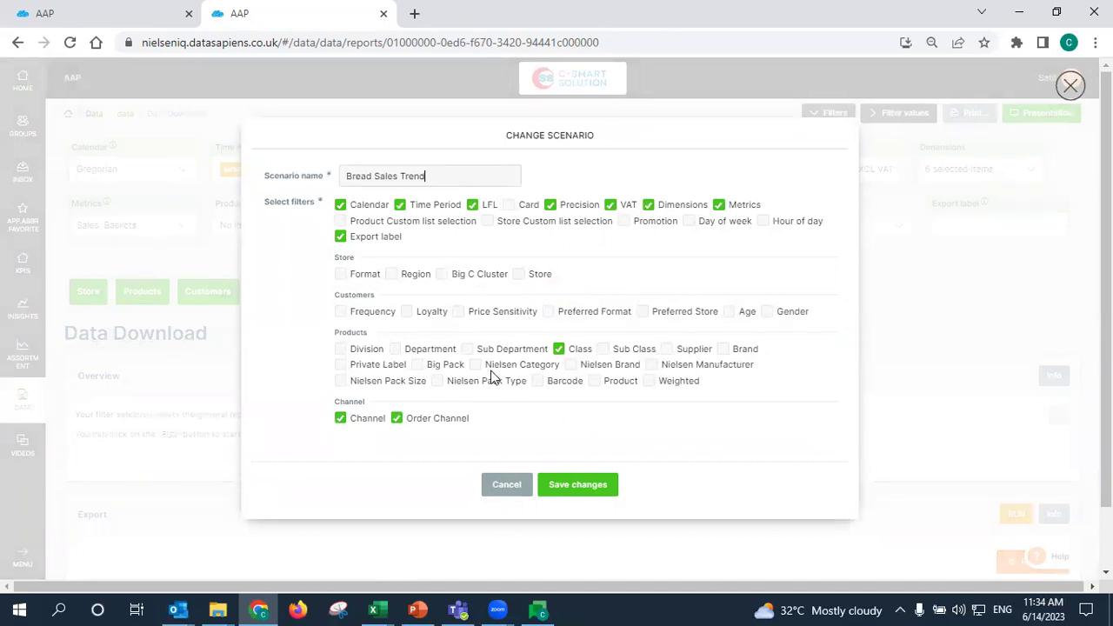
left_click(496, 489)
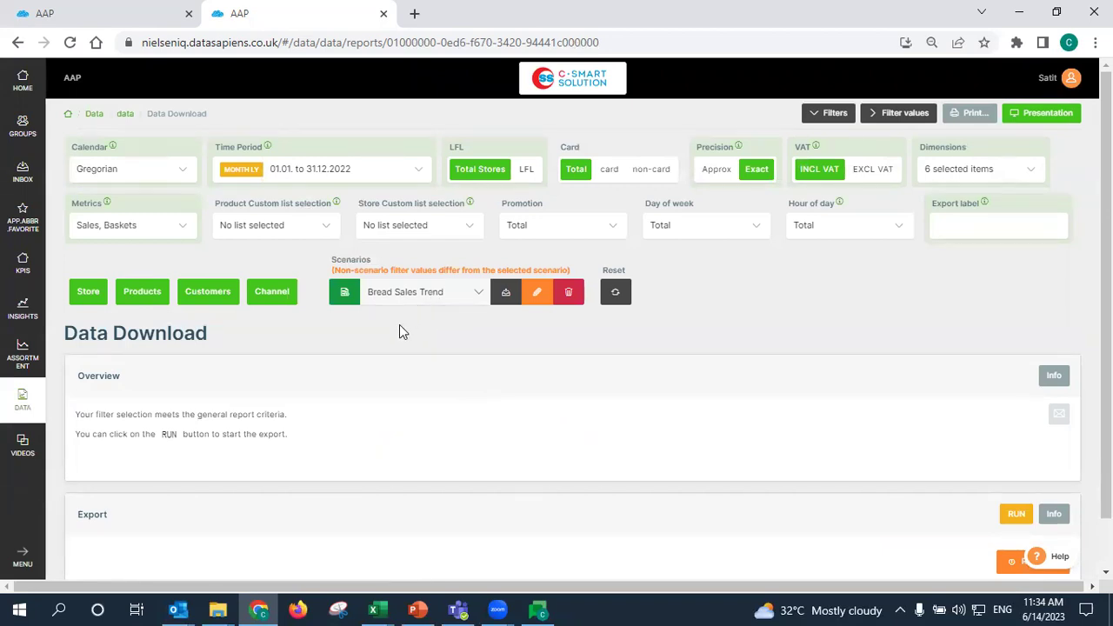
left_click(343, 292)
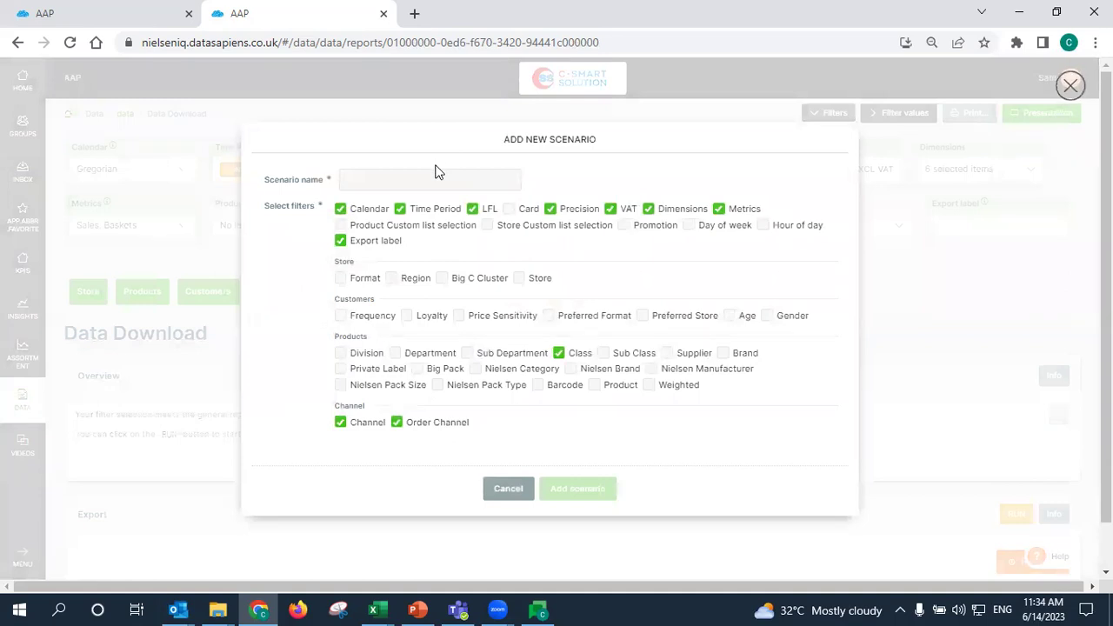
left_click(1070, 84)
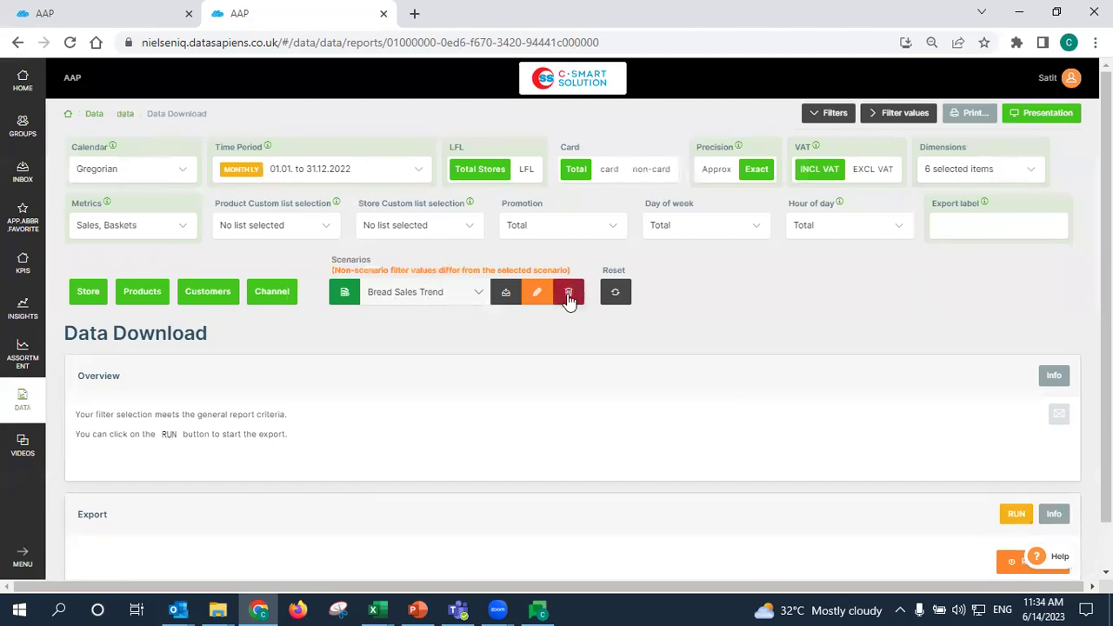
Reset all filters and the selected scenario of the Data Download report to their defaults
left_click(615, 294)
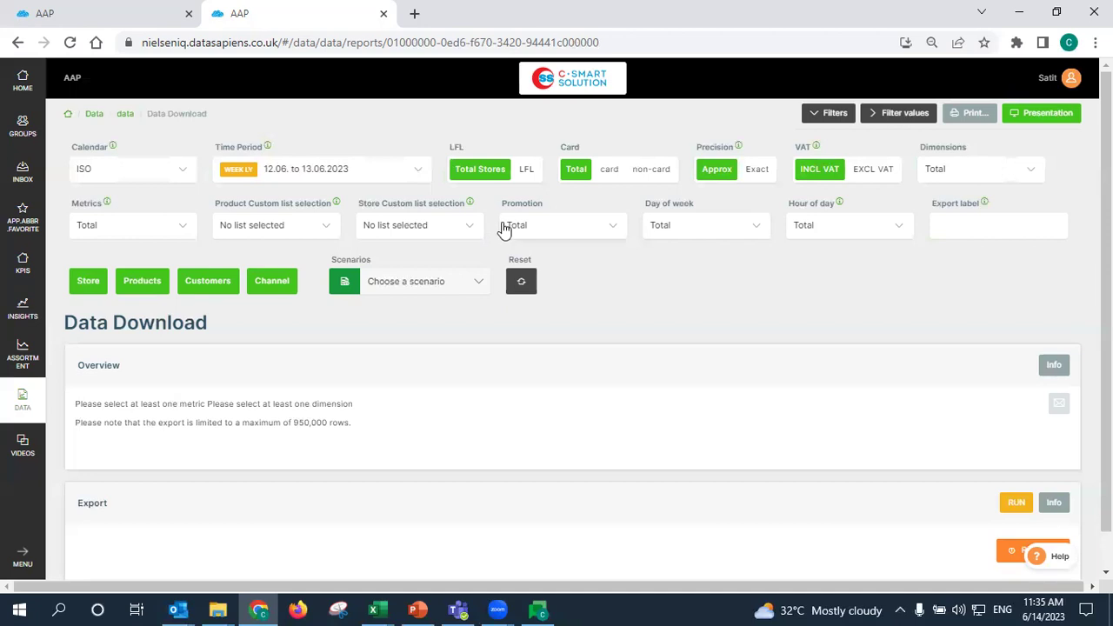
Return to the platform's home page and look over the reports offered in its Data section
left_click(18, 87)
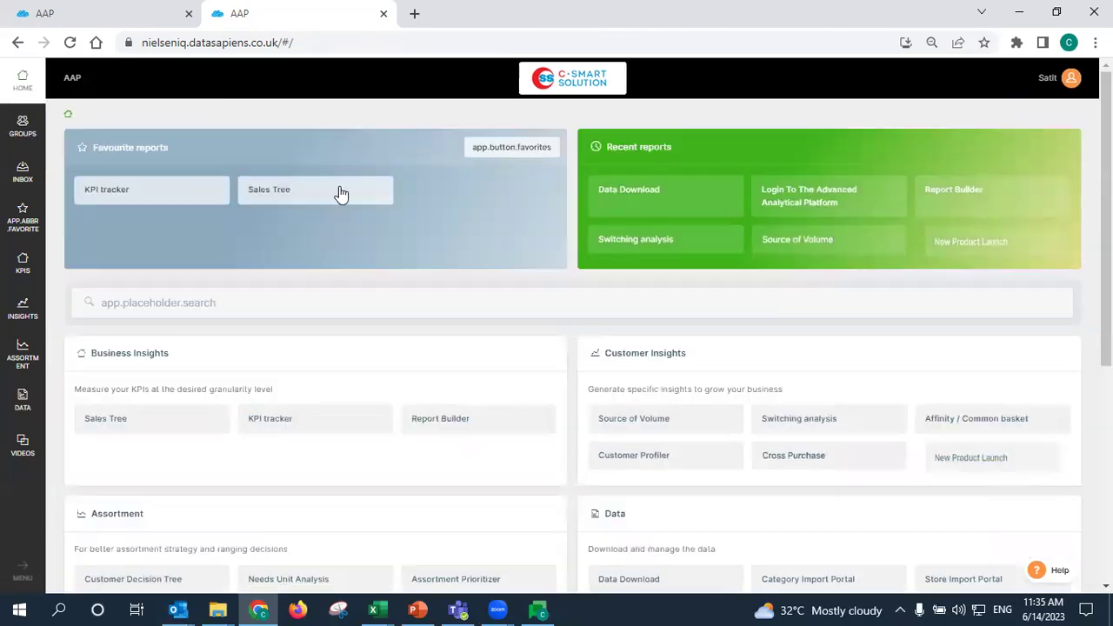
scroll(578, 254, "down", 3)
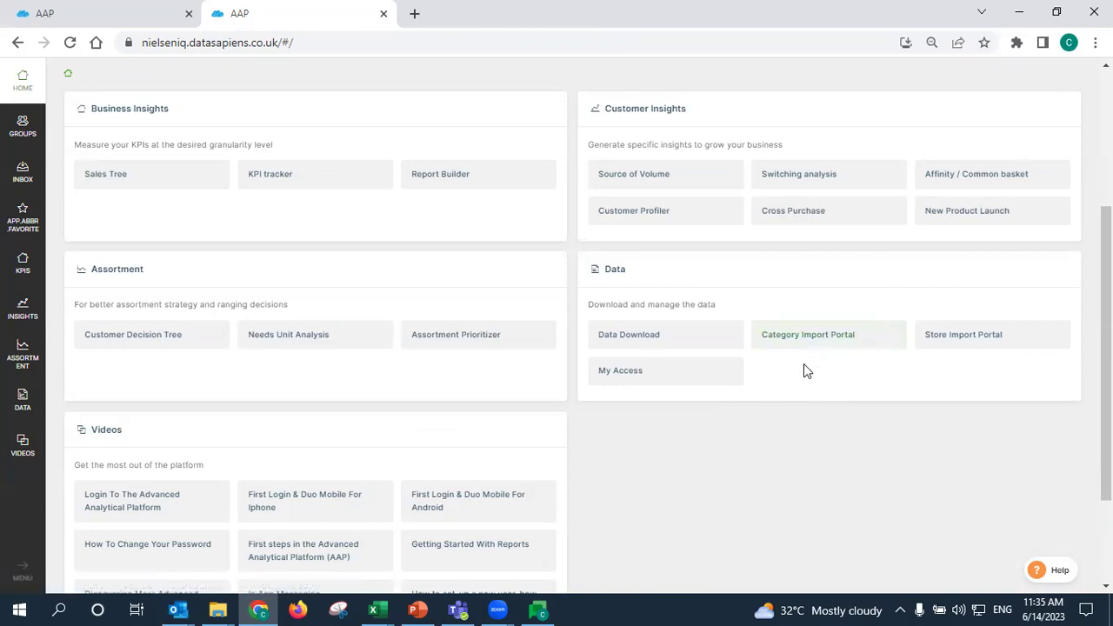
Switch to the Bread Sales Trend workbook in Excel and examine the PivotTable's sub class rows and the brand rows beneath them
mouse_move(374, 611)
left_click(462, 566)
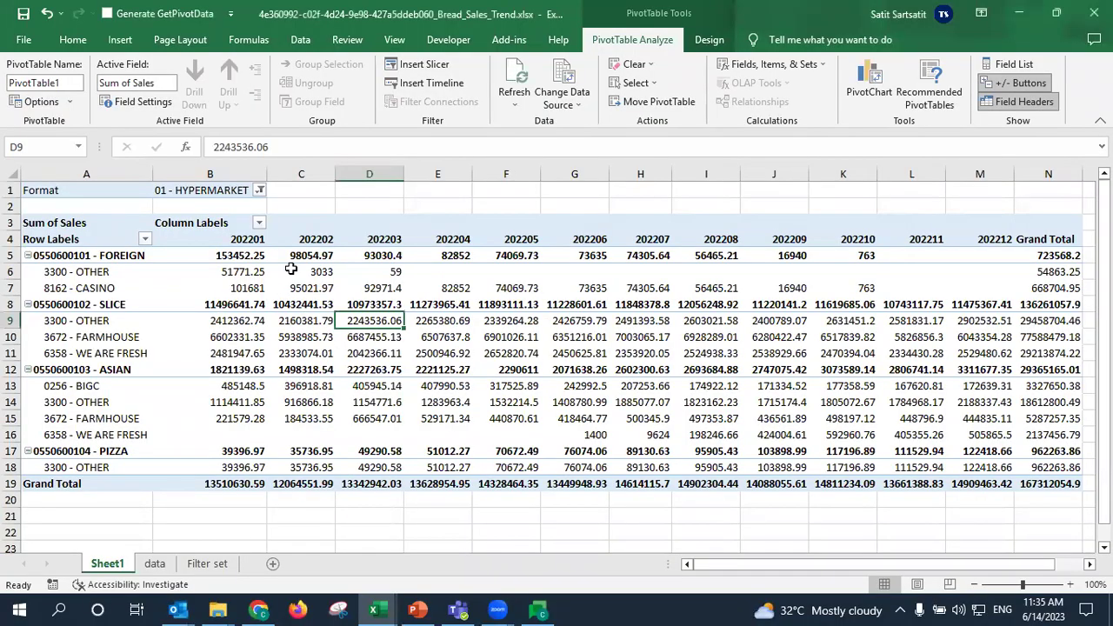
left_click(180, 287)
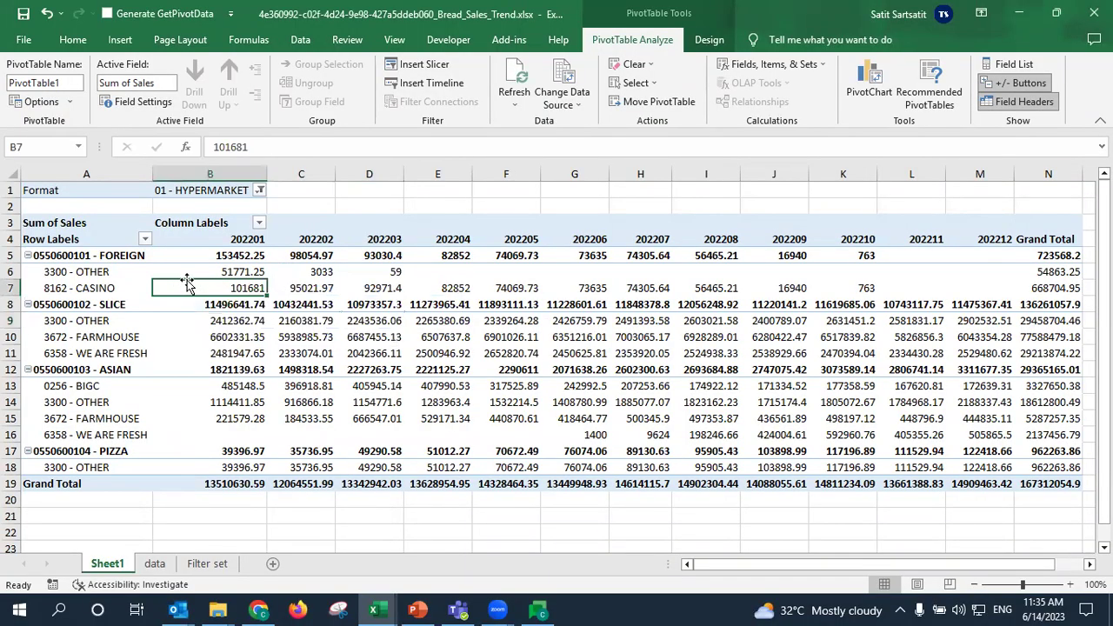
left_click(12, 254)
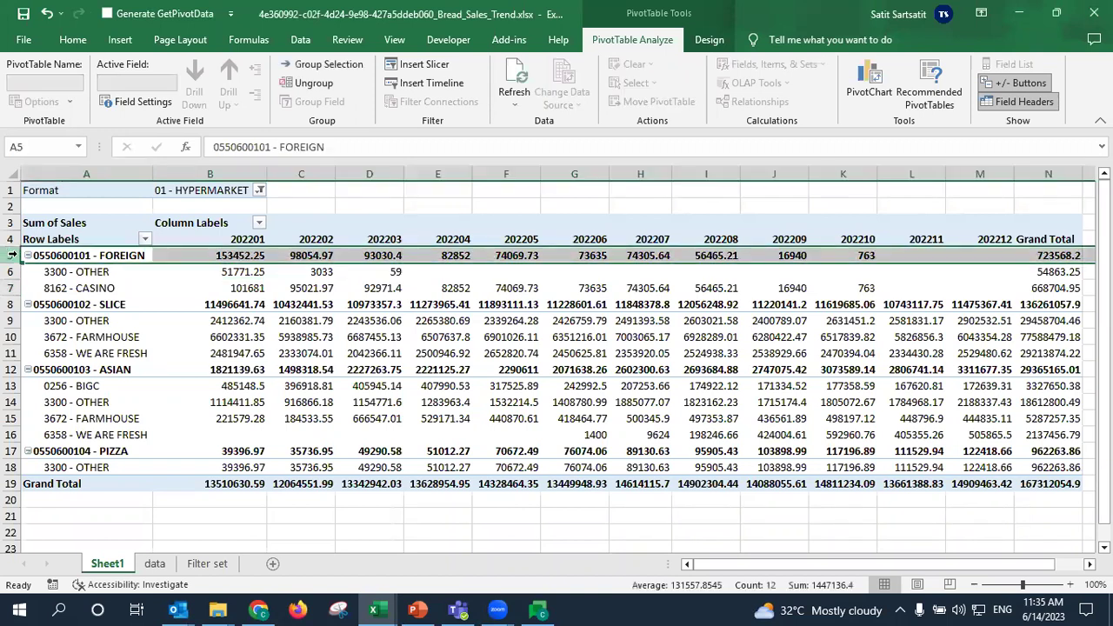
left_click(12, 304)
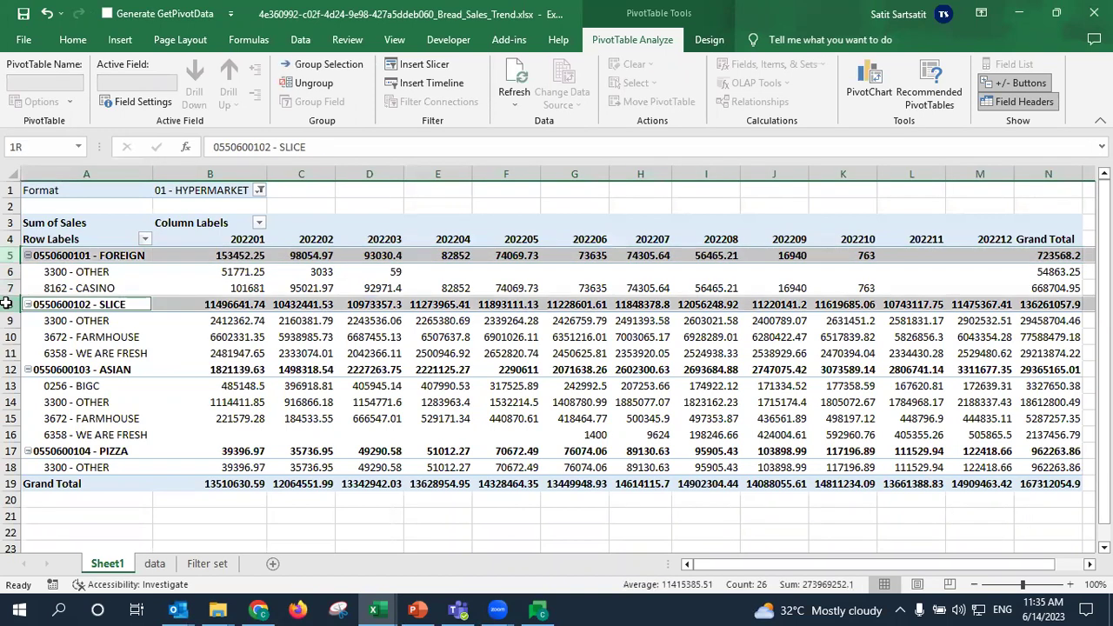
left_click(14, 369, "ctrl")
left_click(12, 450, "ctrl")
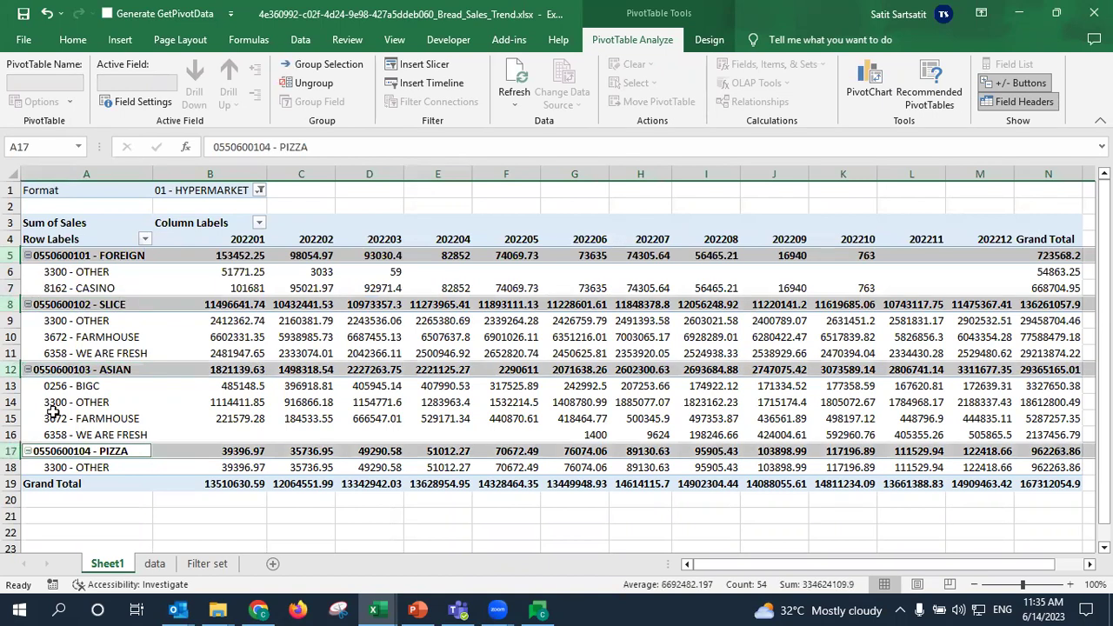
left_click(73, 324)
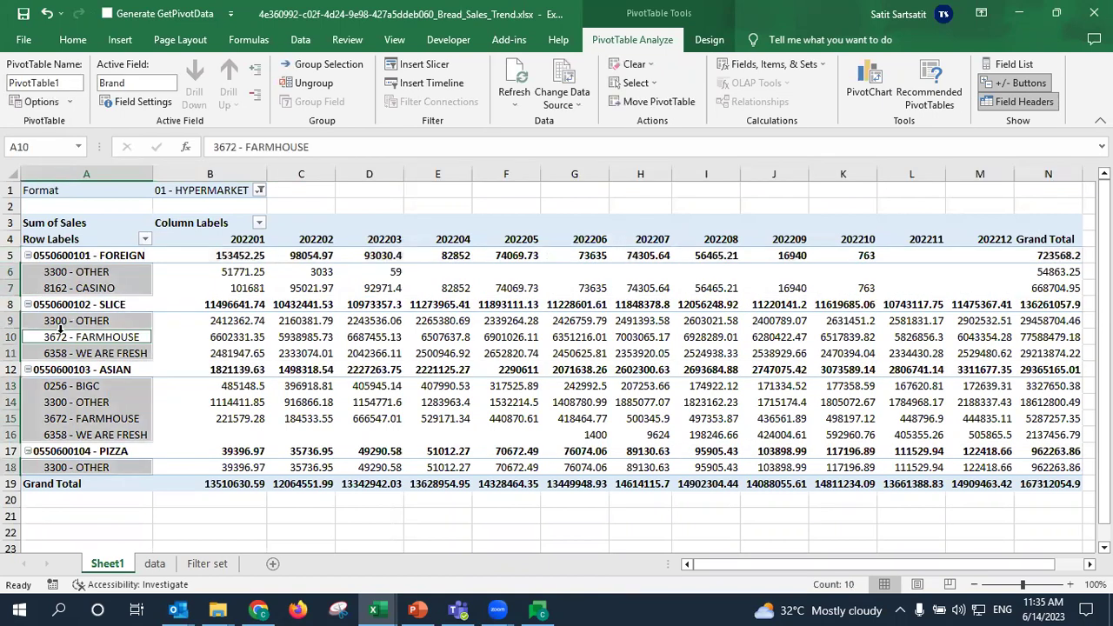
left_click(53, 337)
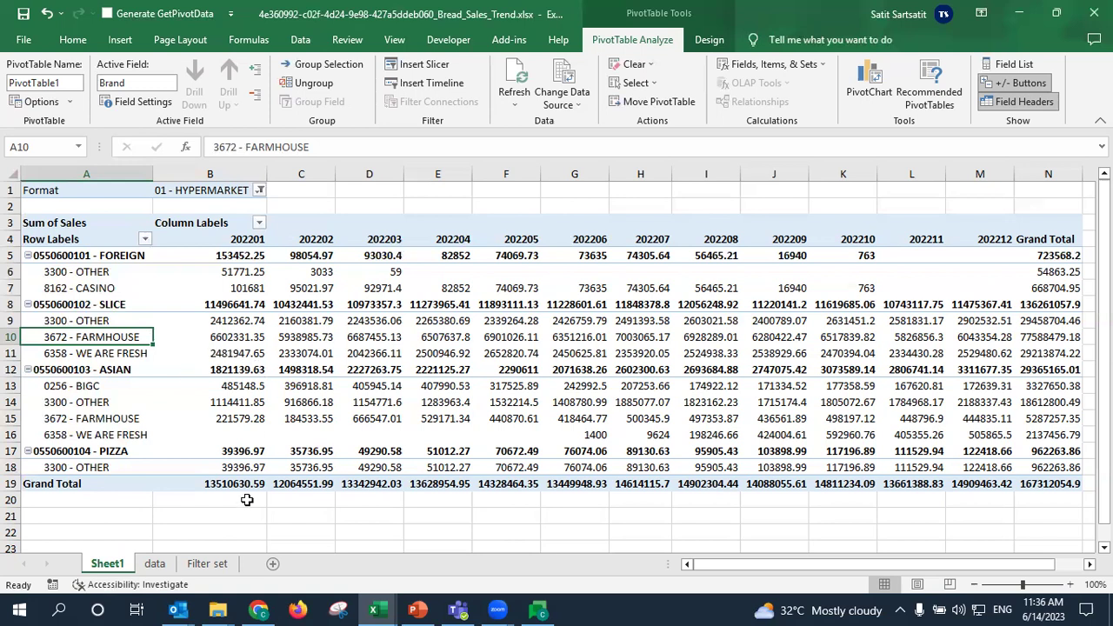
Switch to the AAP site in Chrome, open the Category Import Portal and set its product Class filter to 05506001 - BREAD
left_click(243, 606)
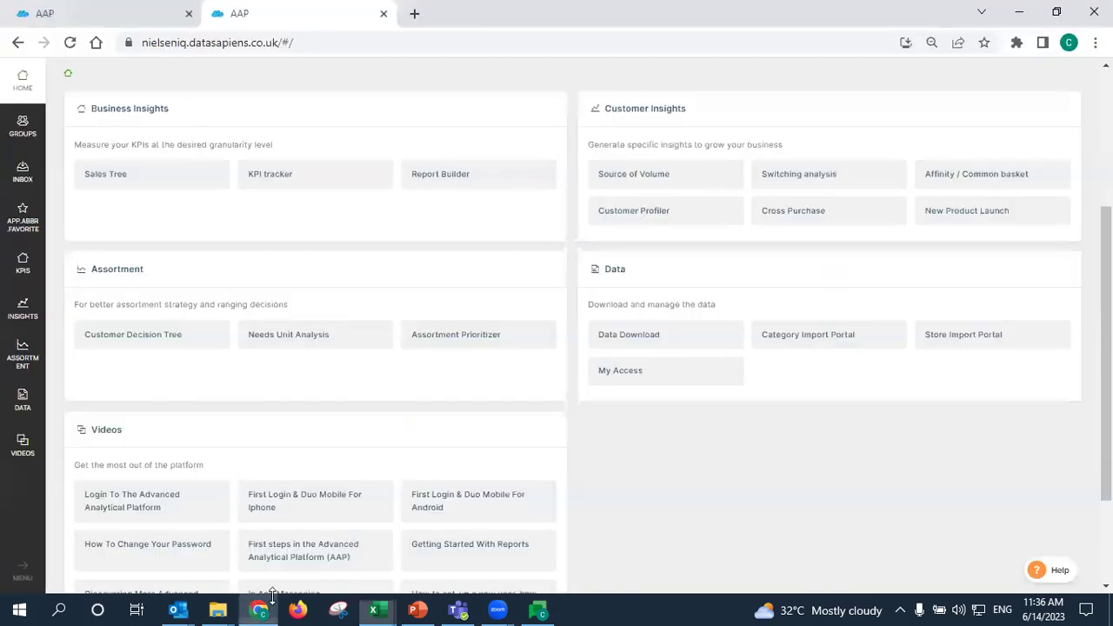
left_click(812, 342)
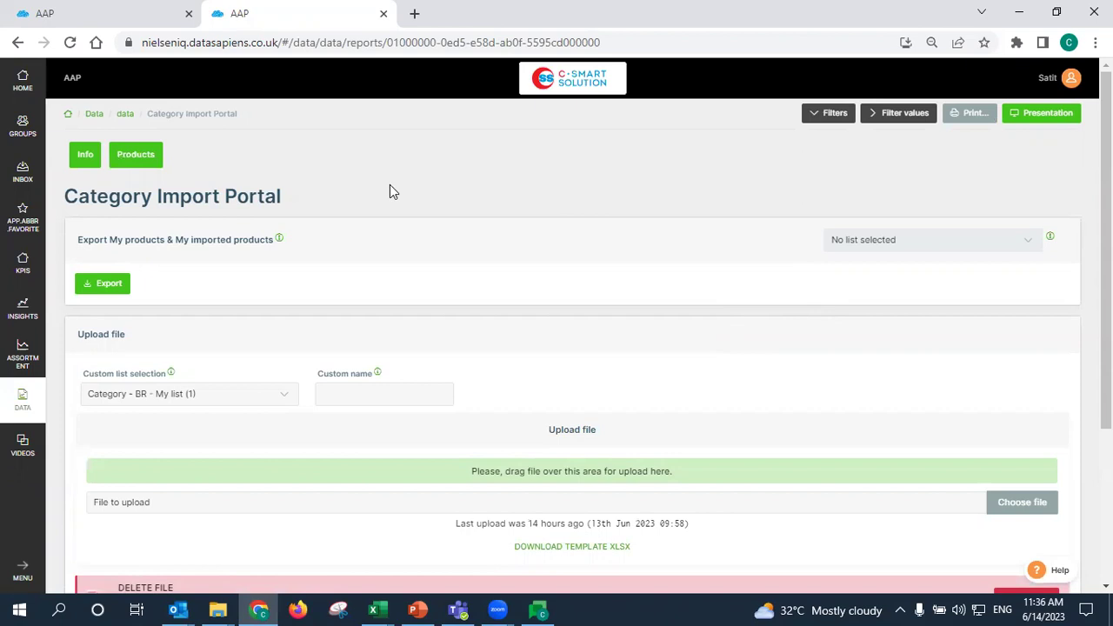
left_click(148, 160)
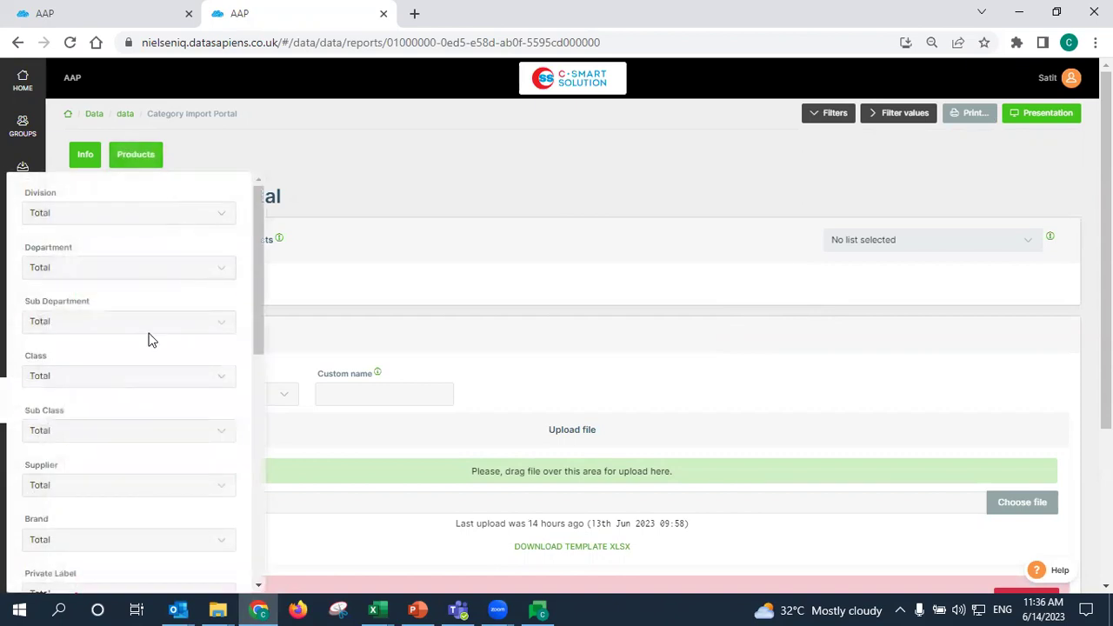
left_click(118, 380)
type("bread")
scroll(105, 465, "down", 3)
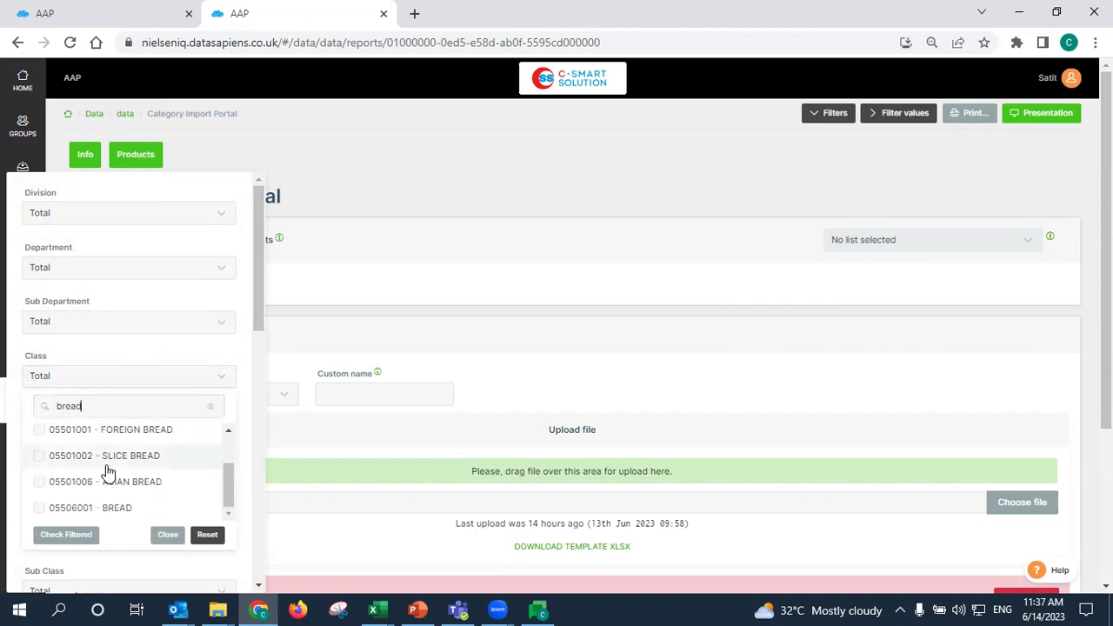
left_click(102, 514)
left_click(134, 376)
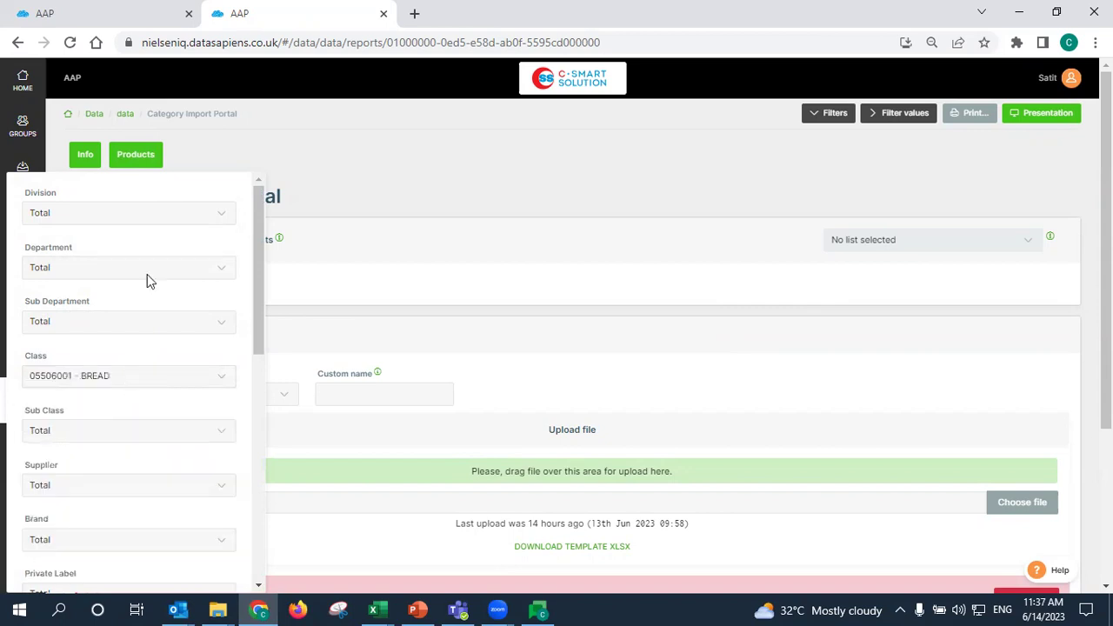
left_click(142, 164)
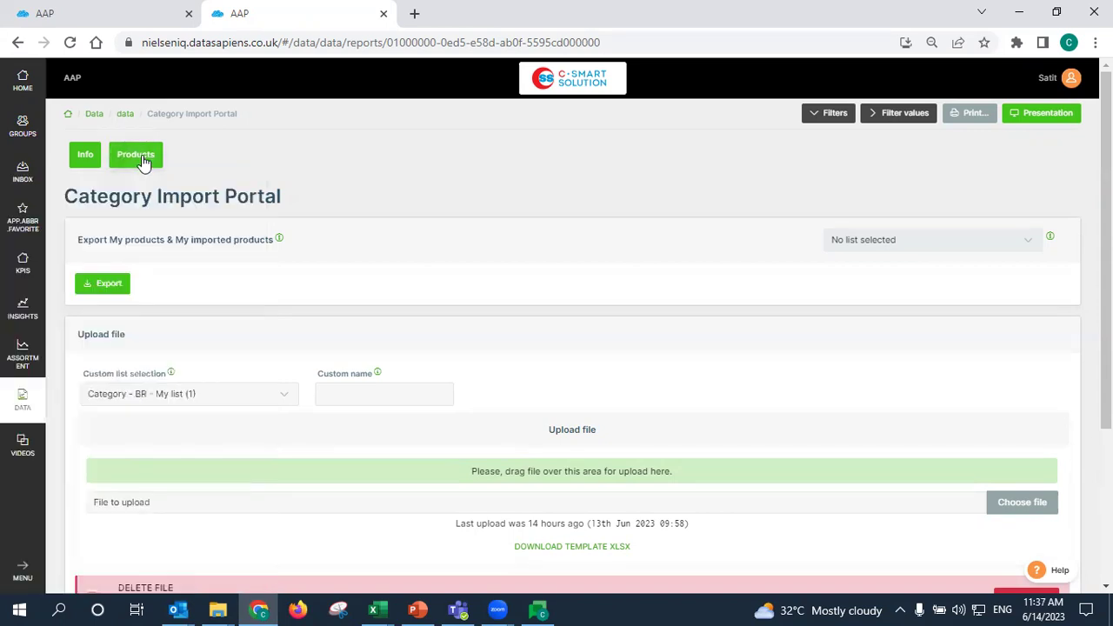
Read the Category Import Portal's info on how it works, including its tutorial videos, and close it
left_click(86, 162)
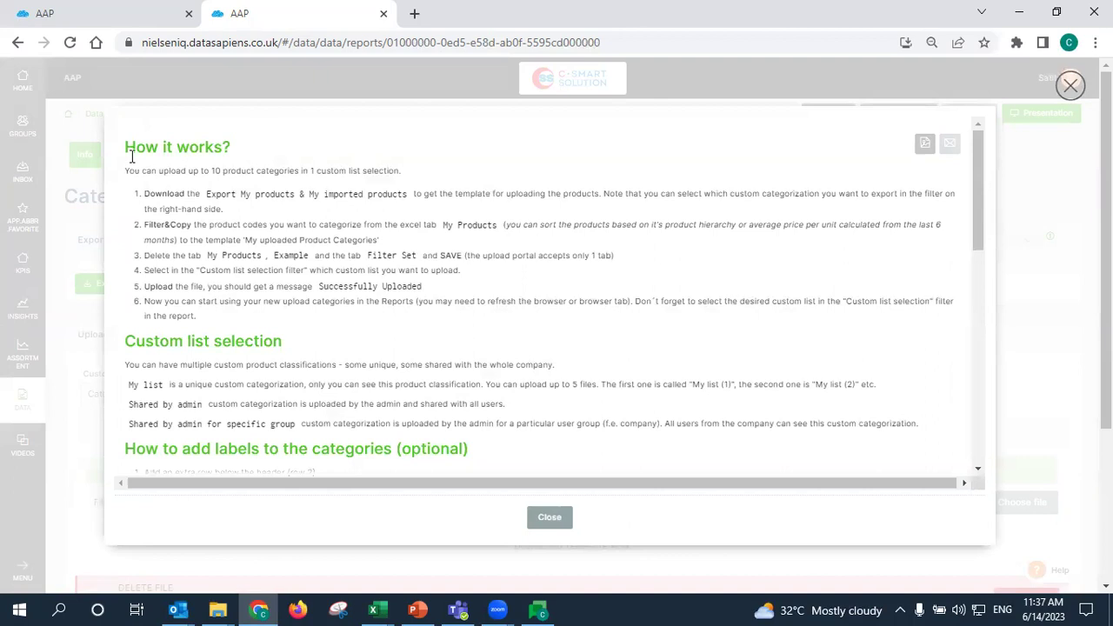
left_click_drag(139, 149, 441, 170)
scroll(378, 212, "down", 5)
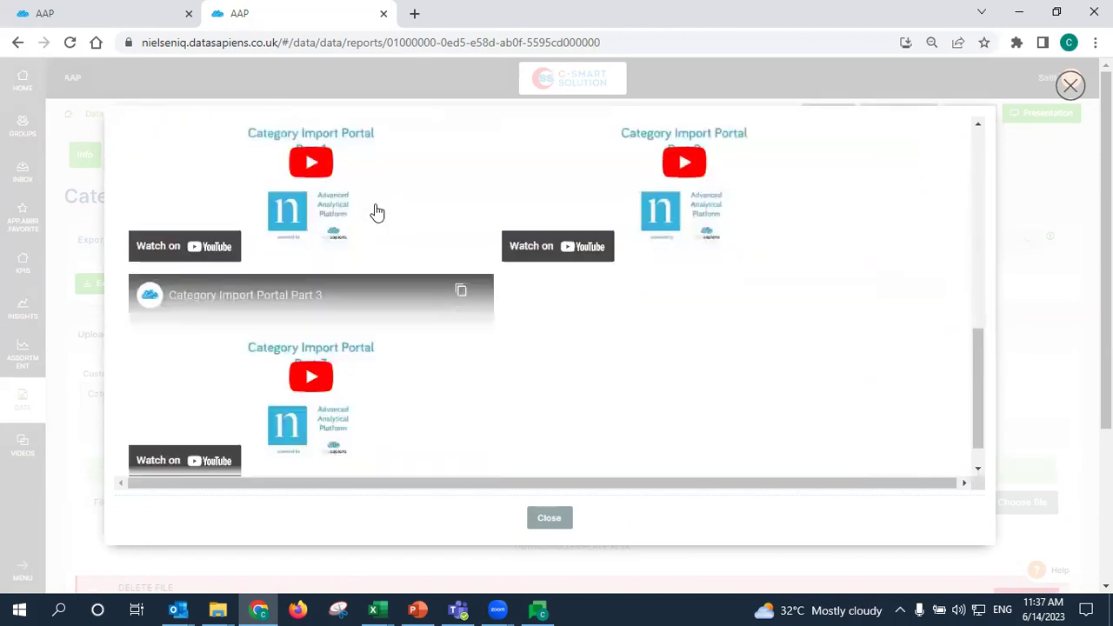
scroll(469, 250, "up", 3)
scroll(477, 252, "up", 5)
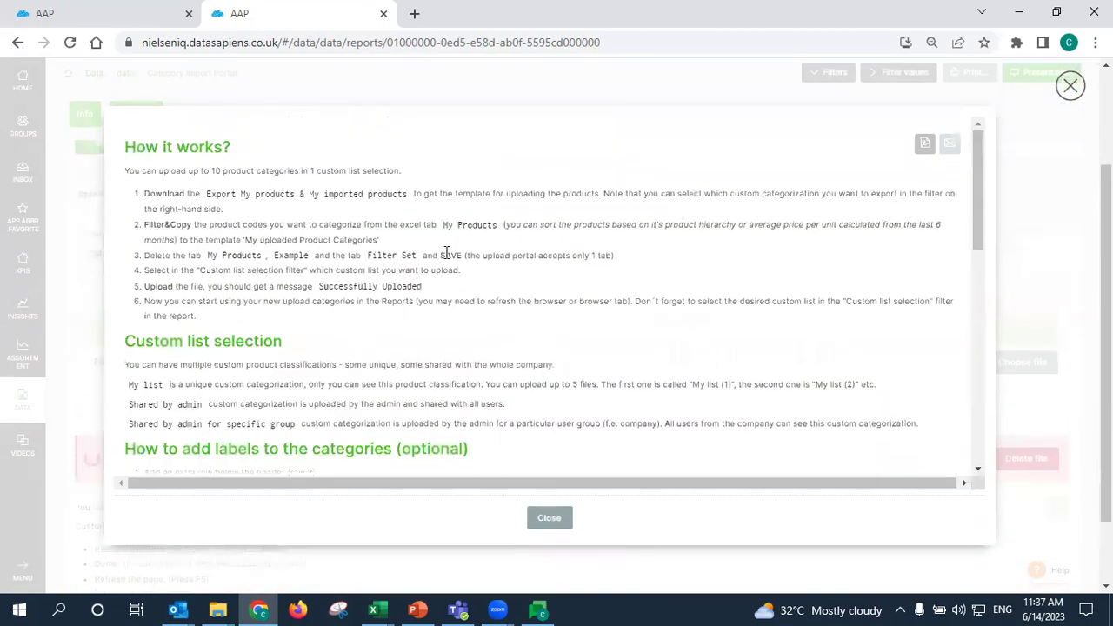
left_click(1074, 87)
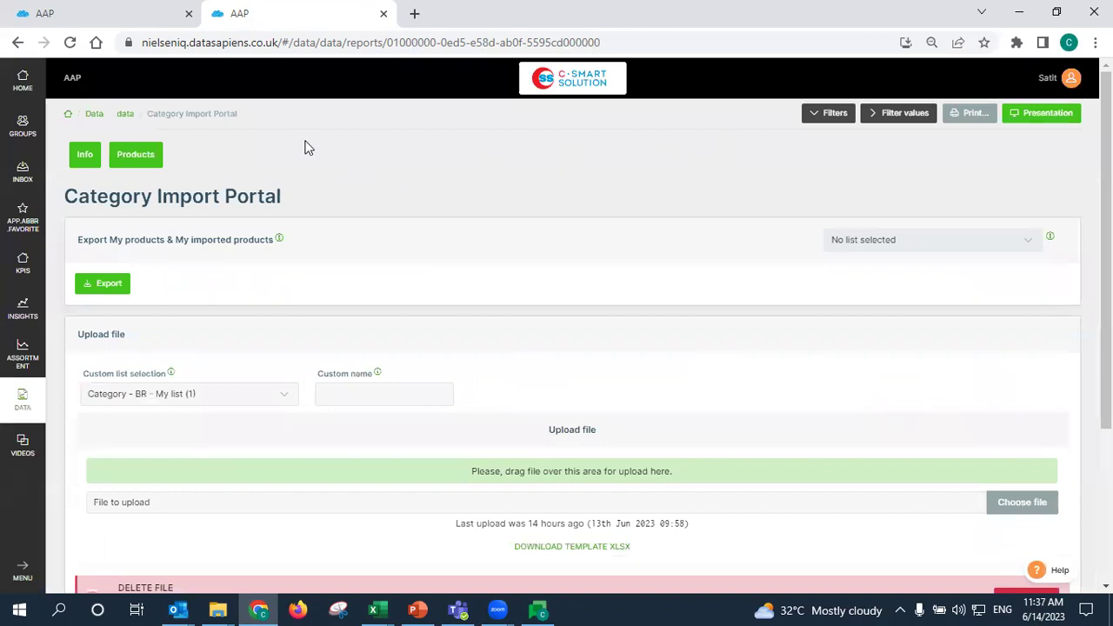
Export My products & My imported products with no custom list selected and open the downloaded workbook in Excel
left_click(150, 158)
left_click(151, 158)
scroll(840, 192, "down", 1)
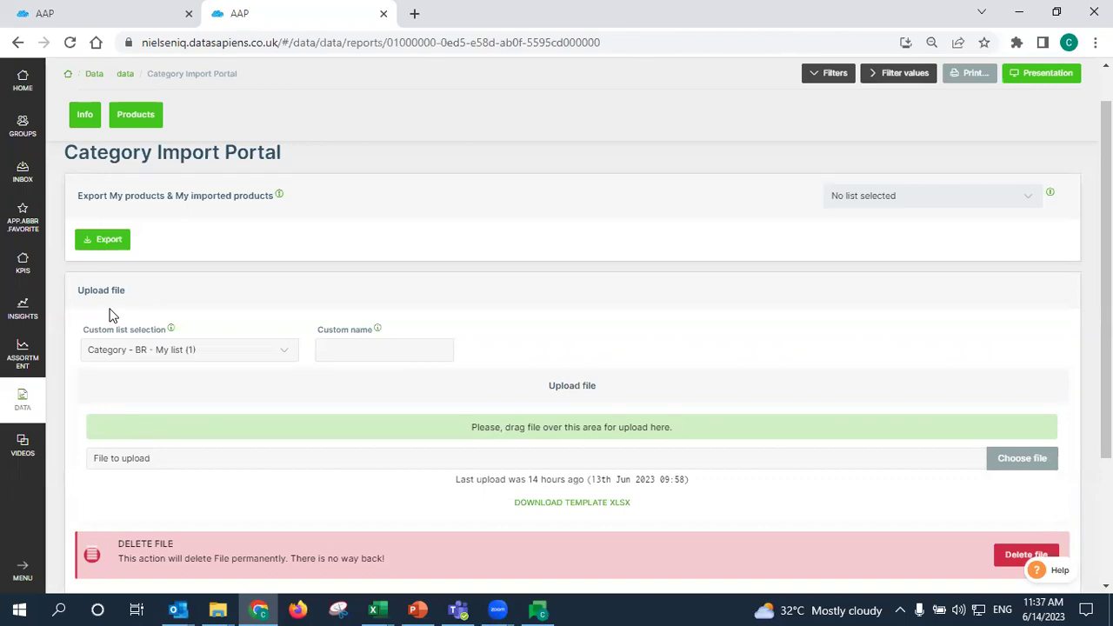
scroll(244, 266, "up", 1)
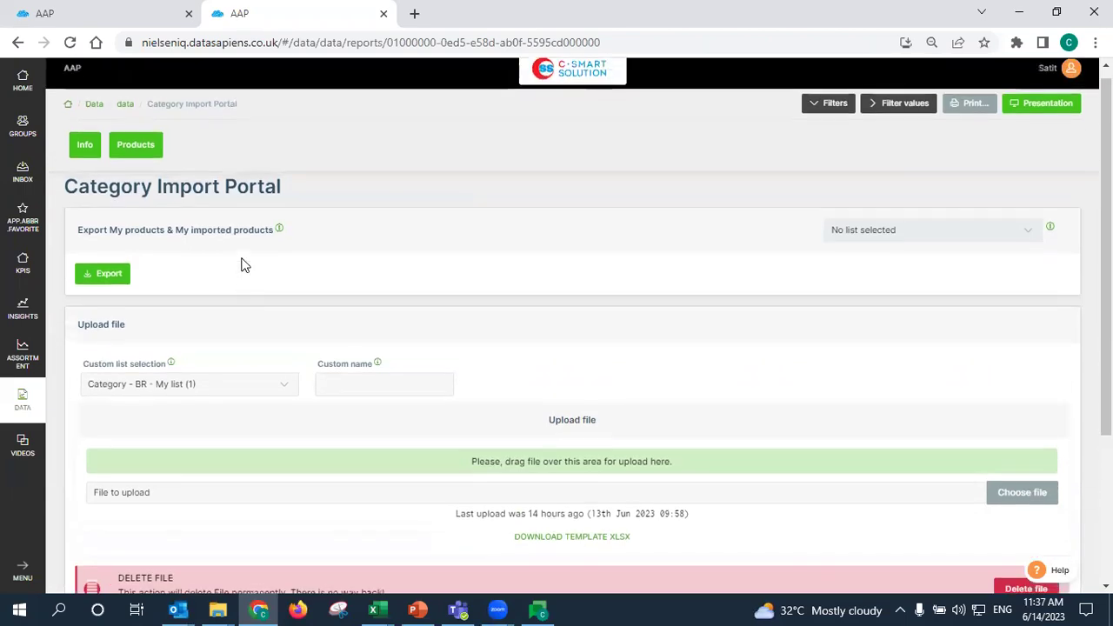
left_click(109, 290)
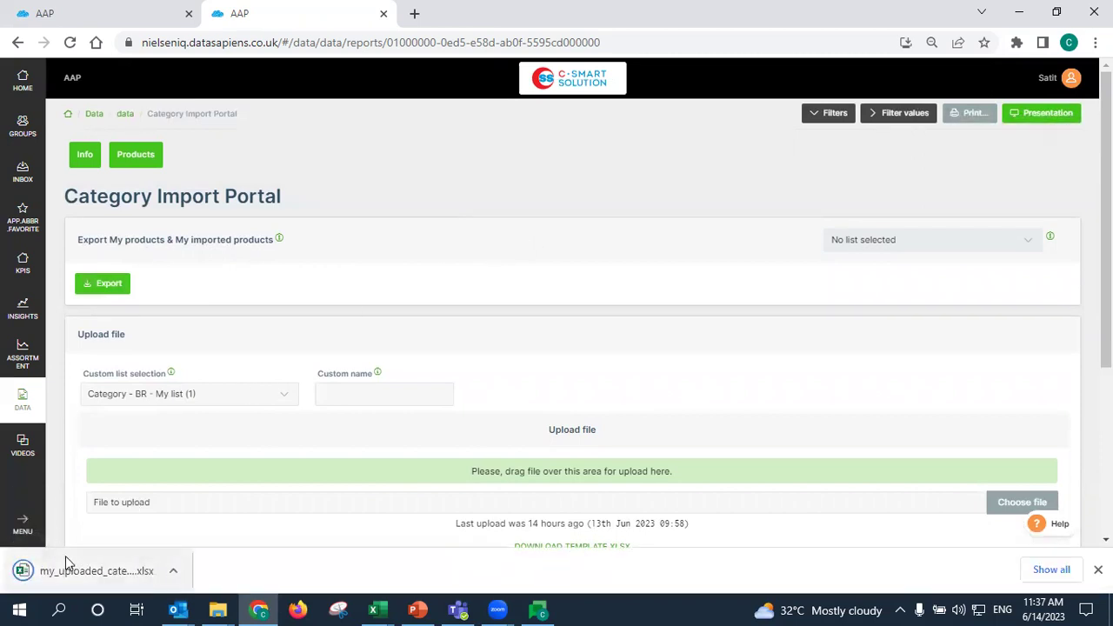
left_click(174, 576)
left_click(231, 464)
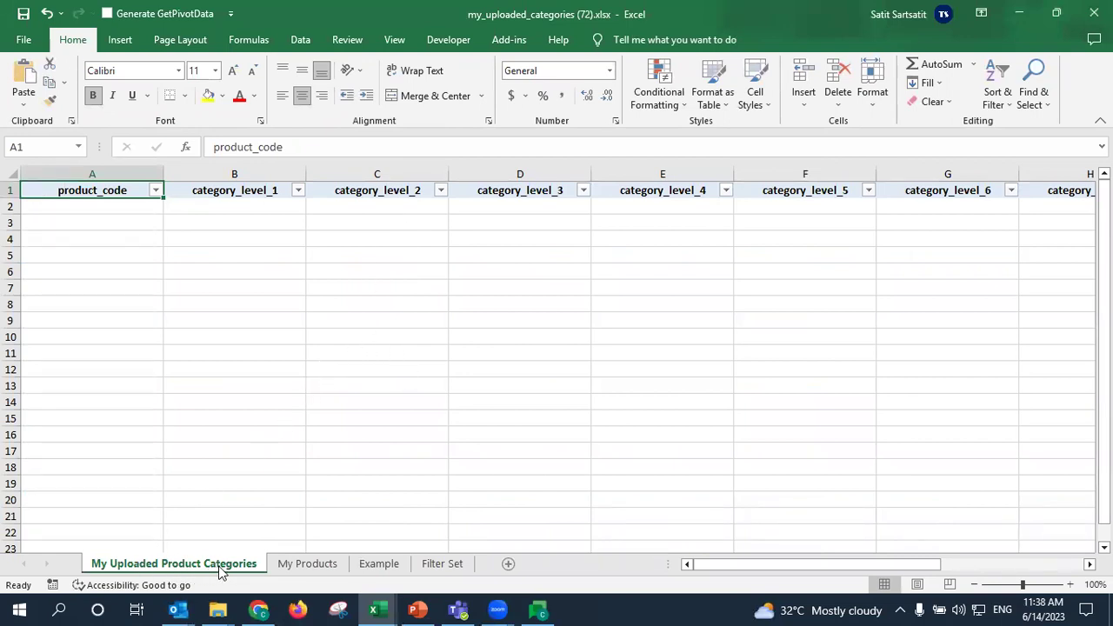
Examine the product code and category level columns on the My Uploaded Product Categories sheet and the sample entries on the Example sheet
left_click(122, 337)
left_click(121, 354)
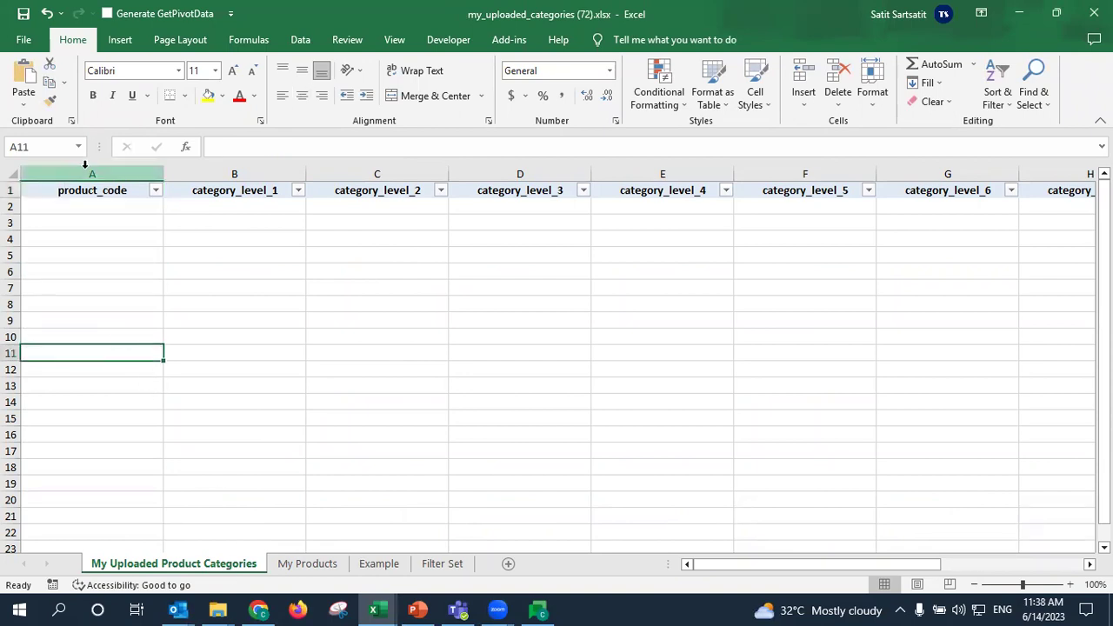
left_click_drag(84, 164, 696, 212)
left_click(326, 333)
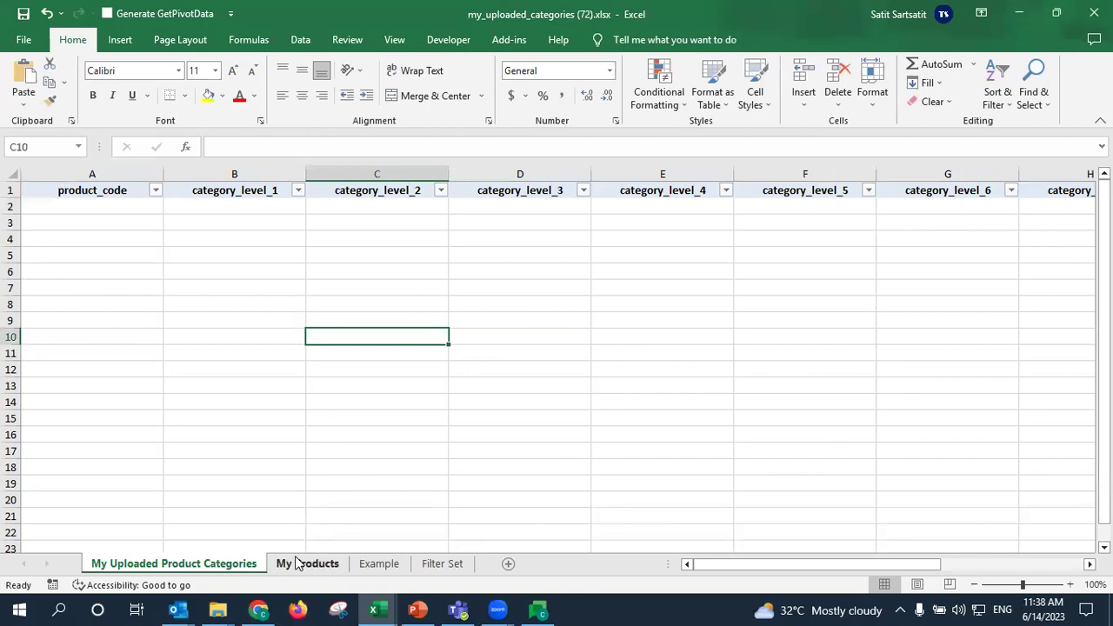
left_click(374, 564)
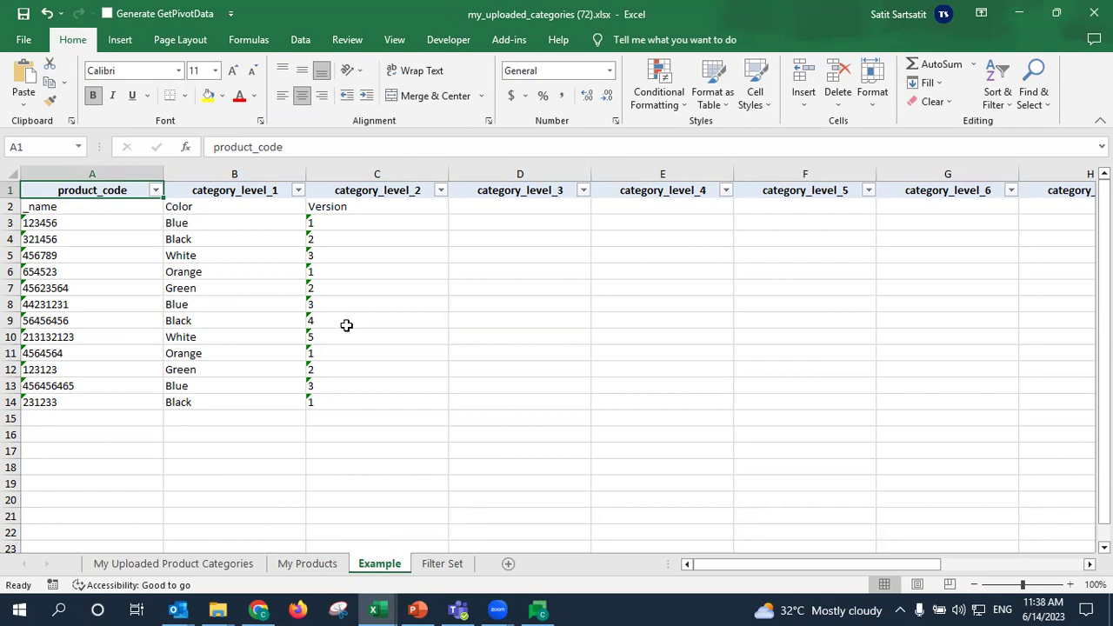
Review the names and values of the export filters on the Filter Set sheet
left_click(432, 564)
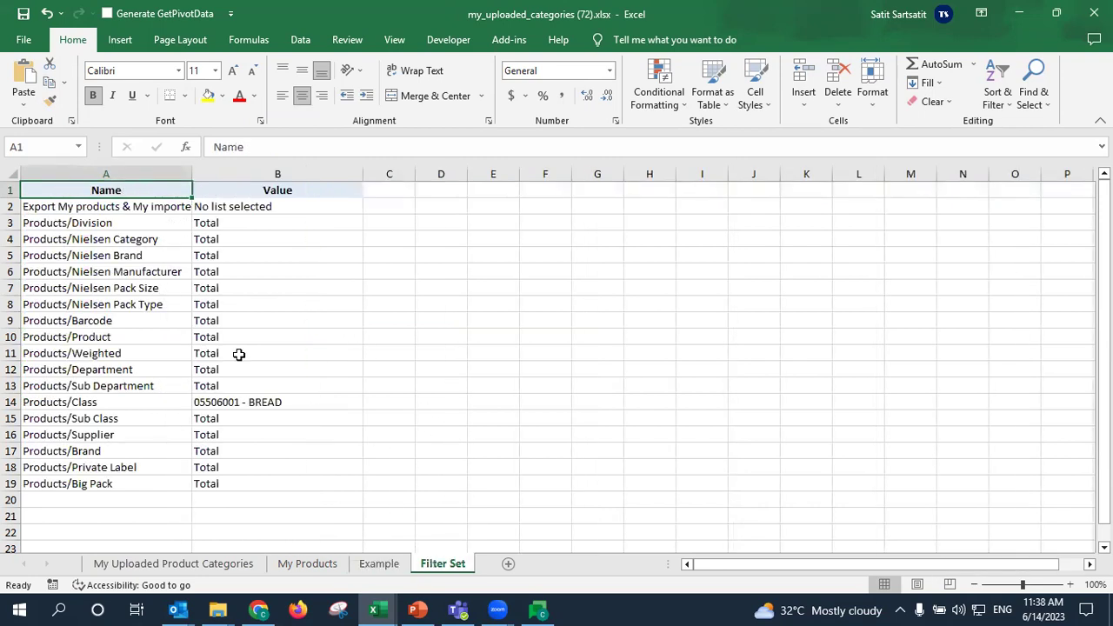
left_click_drag(258, 484, 61, 180)
left_click(209, 318)
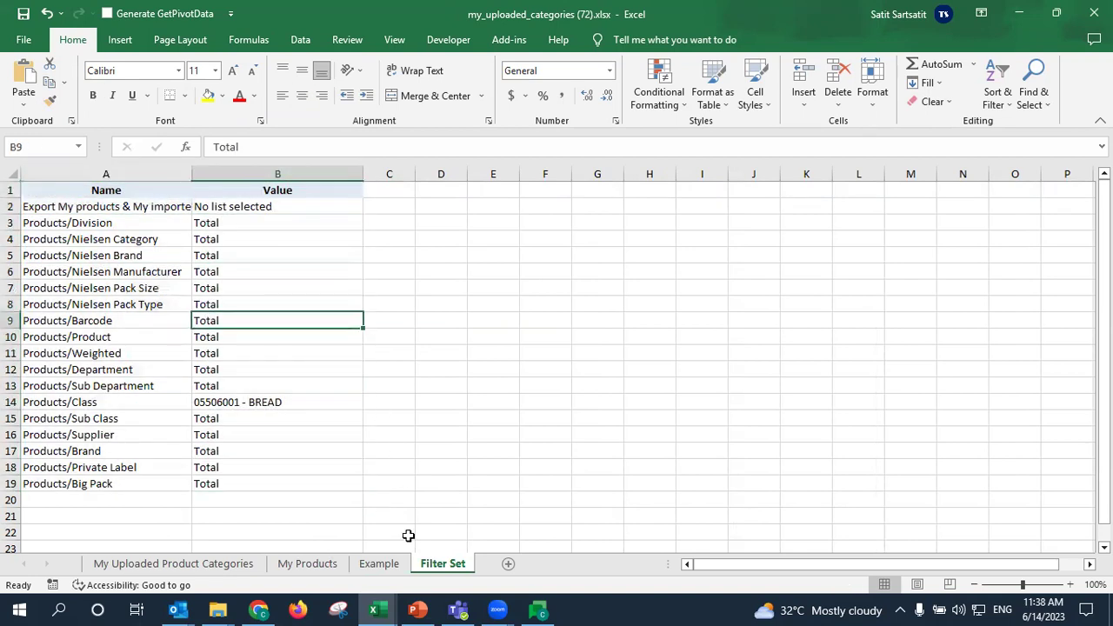
Check the exported product list on the My Products sheet against the Products/Class value on the Filter Set sheet
left_click(308, 565)
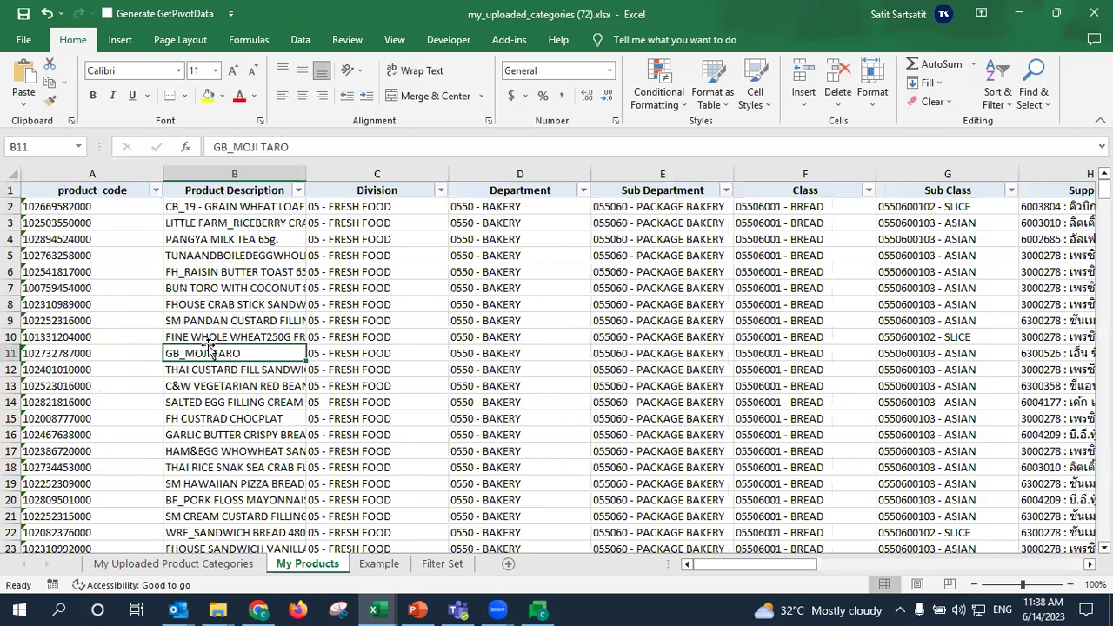
left_click(52, 274)
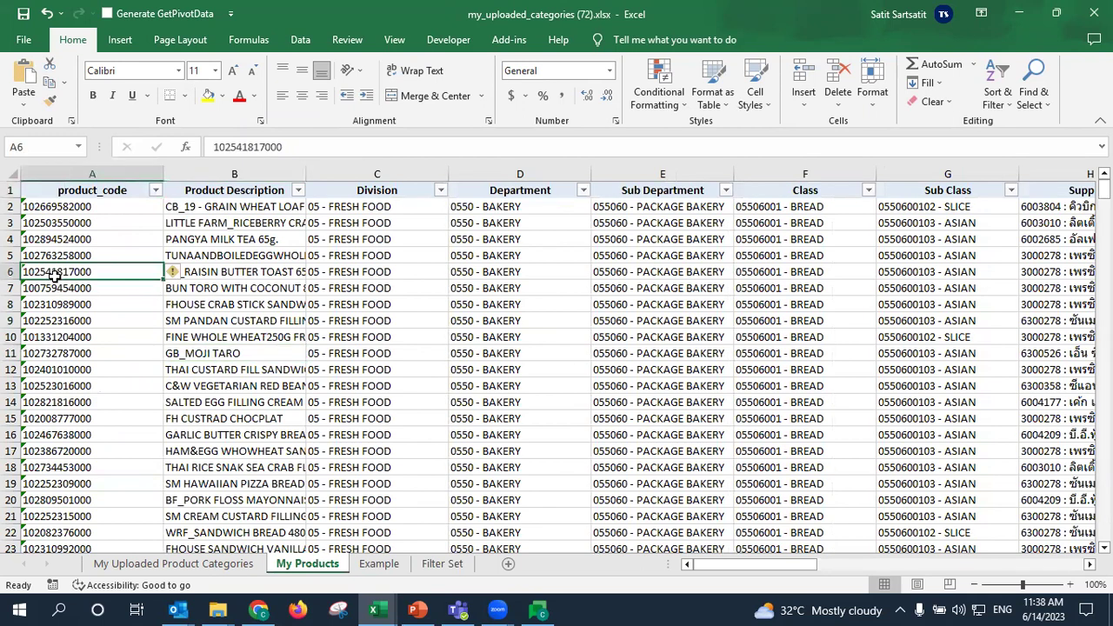
left_click(443, 563)
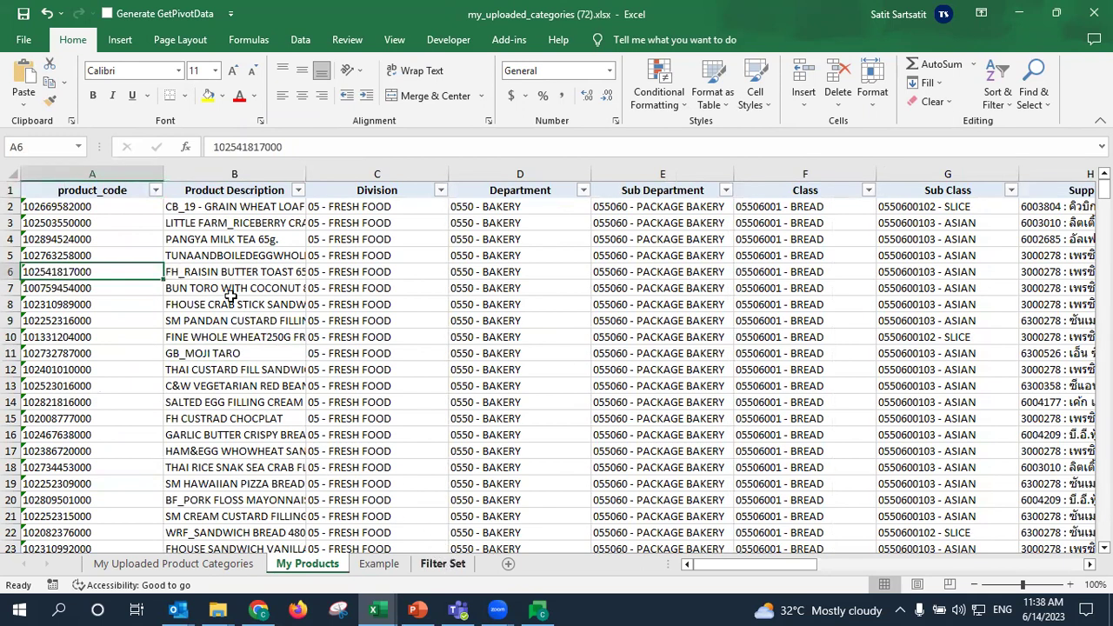
left_click(251, 396)
left_click(307, 564)
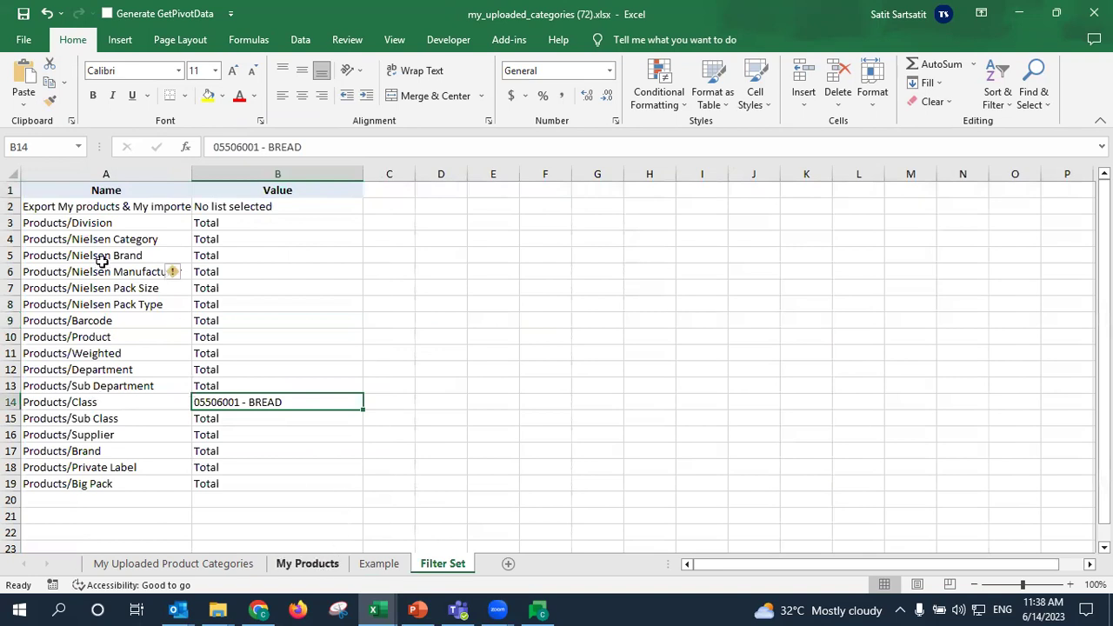
Examine the product codes, descriptions, hierarchy columns from Division onward and Nielsen attribute columns on the My Products sheet
left_click(97, 258)
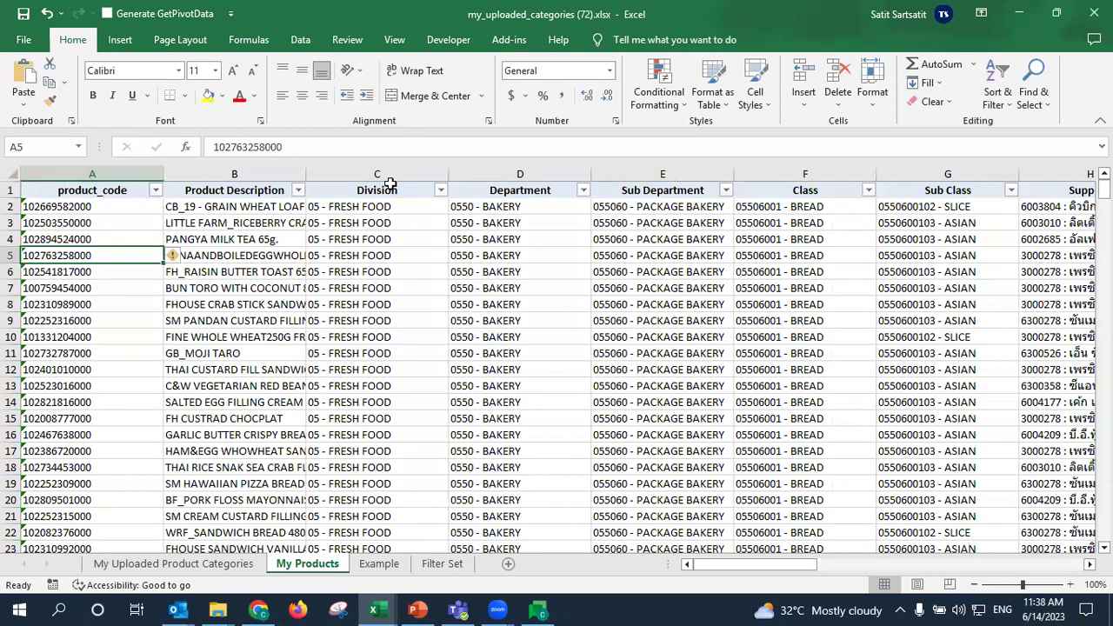
left_click(261, 206)
left_click_drag(405, 172, 1079, 187)
left_click_drag(779, 563, 918, 562)
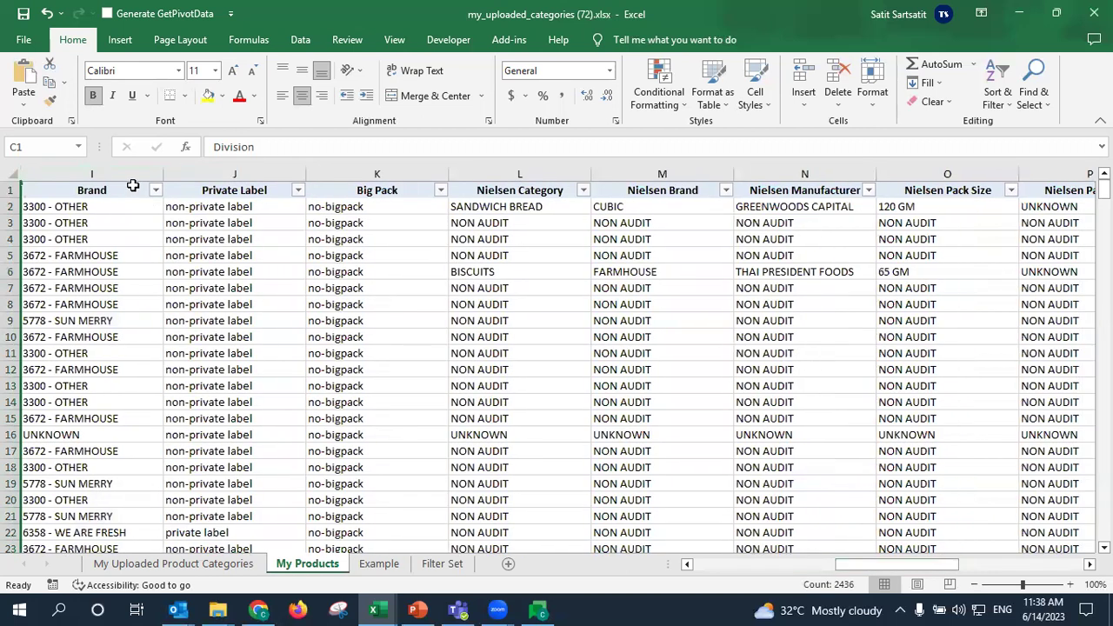
left_click(115, 174)
left_click_drag(562, 169, 981, 187)
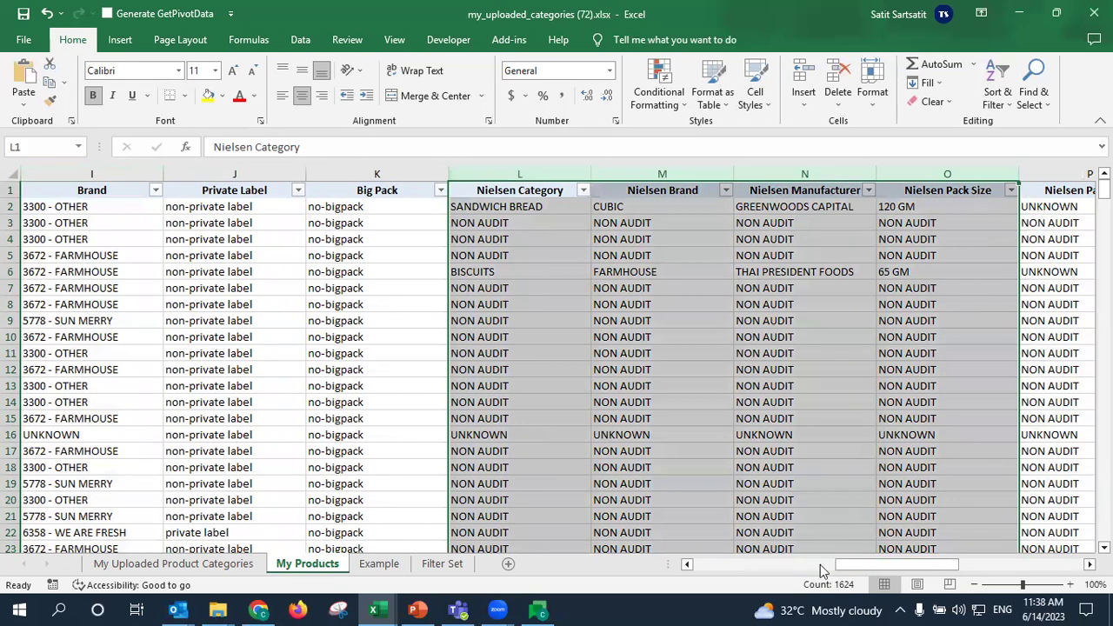
Examine the Product Start Date and Product End Date columns on the My Products sheet
left_click_drag(840, 563, 964, 543)
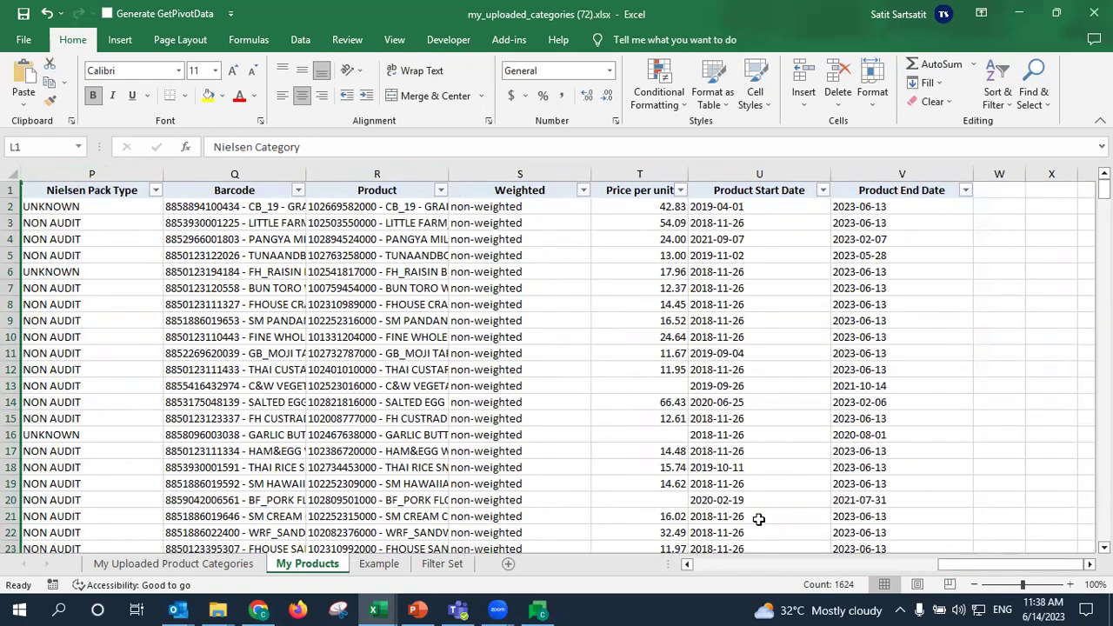
left_click_drag(994, 564, 917, 553)
left_click(731, 565)
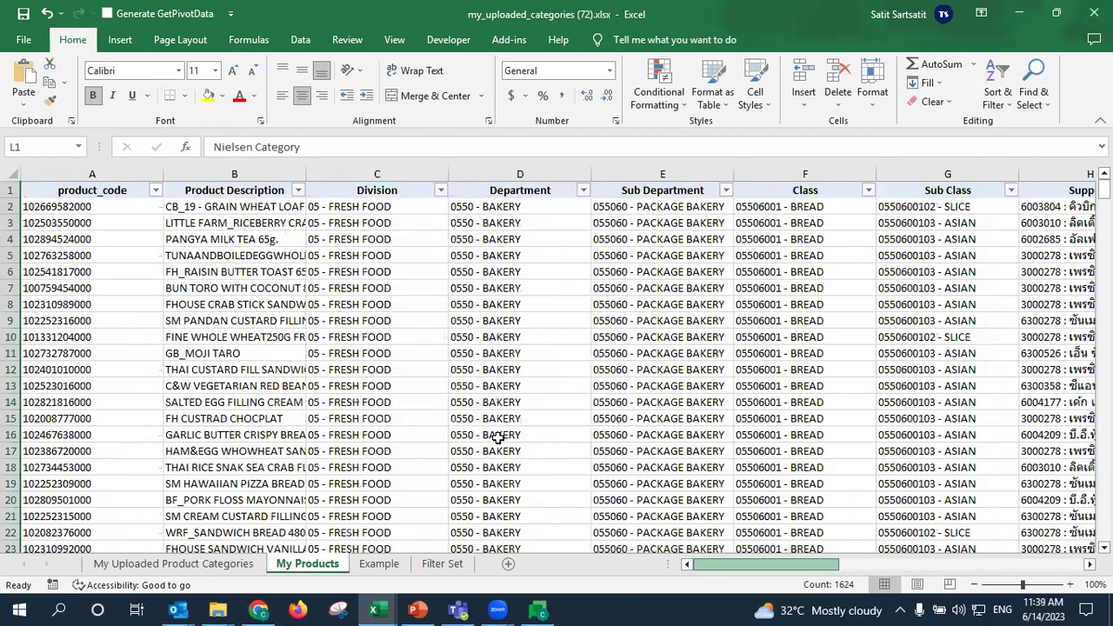
left_click_drag(731, 566, 1022, 564)
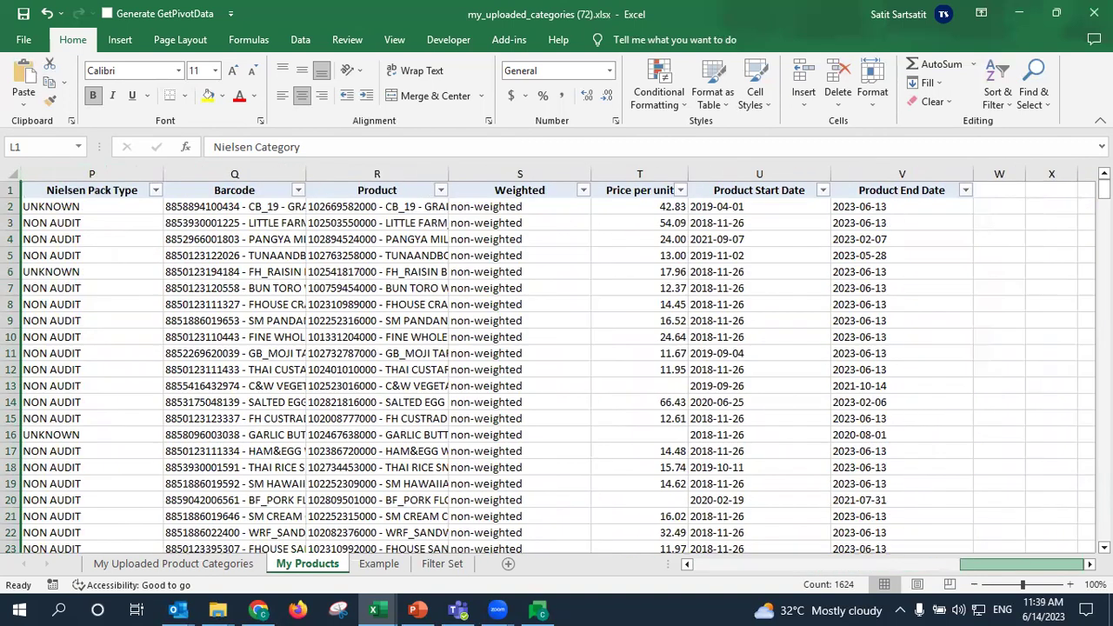
left_click(366, 283)
left_click_drag(735, 174, 858, 170)
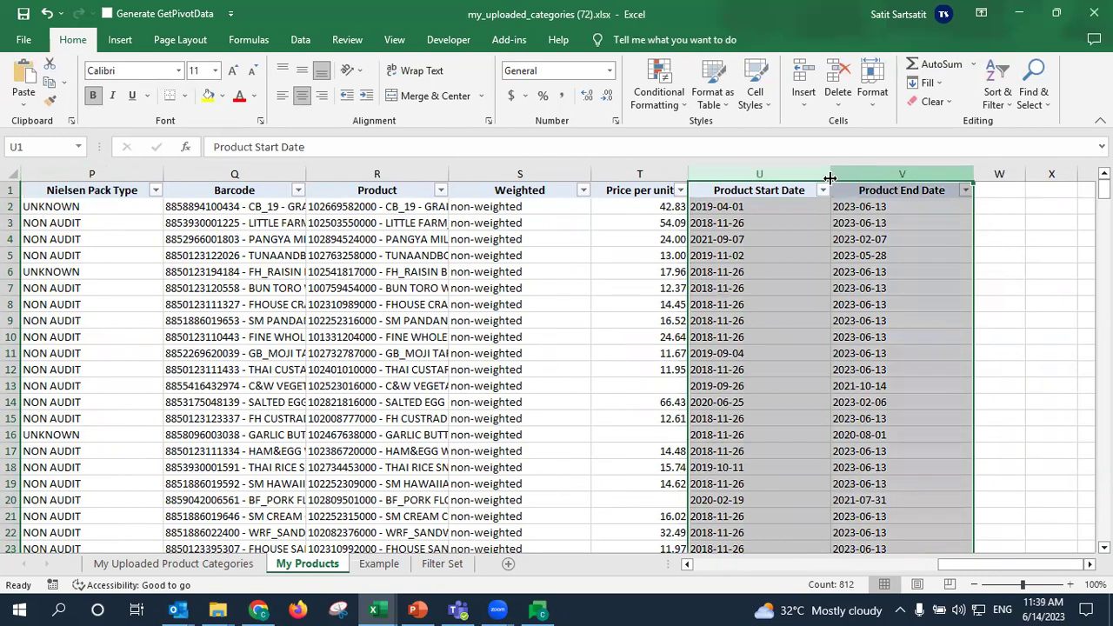
left_click(771, 206)
left_click_drag(765, 176, 867, 170)
left_click(792, 176)
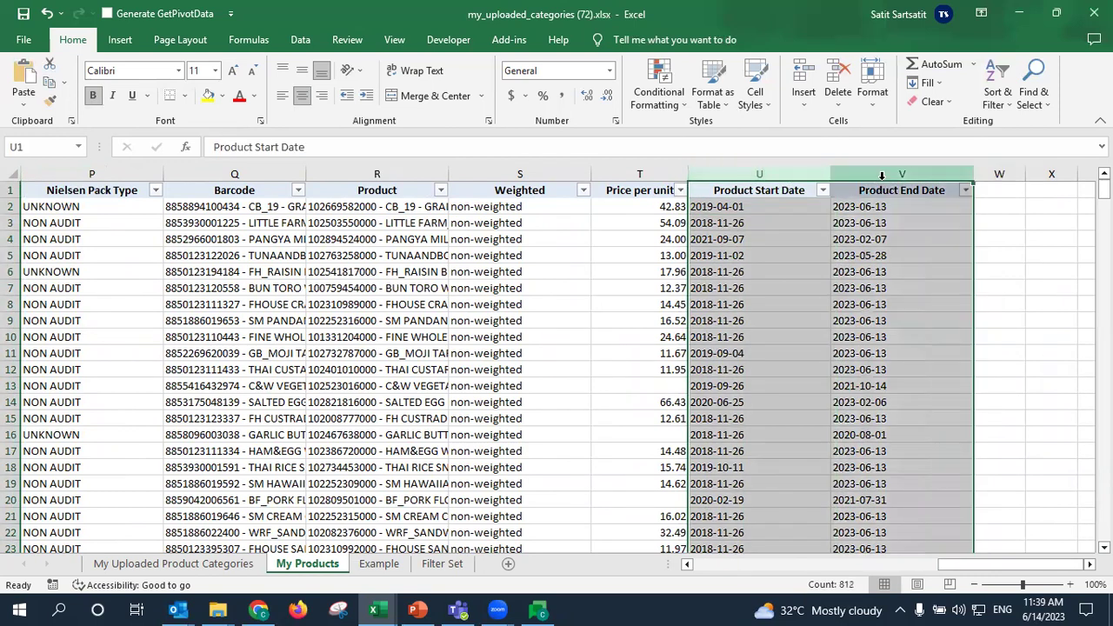
left_click(766, 206)
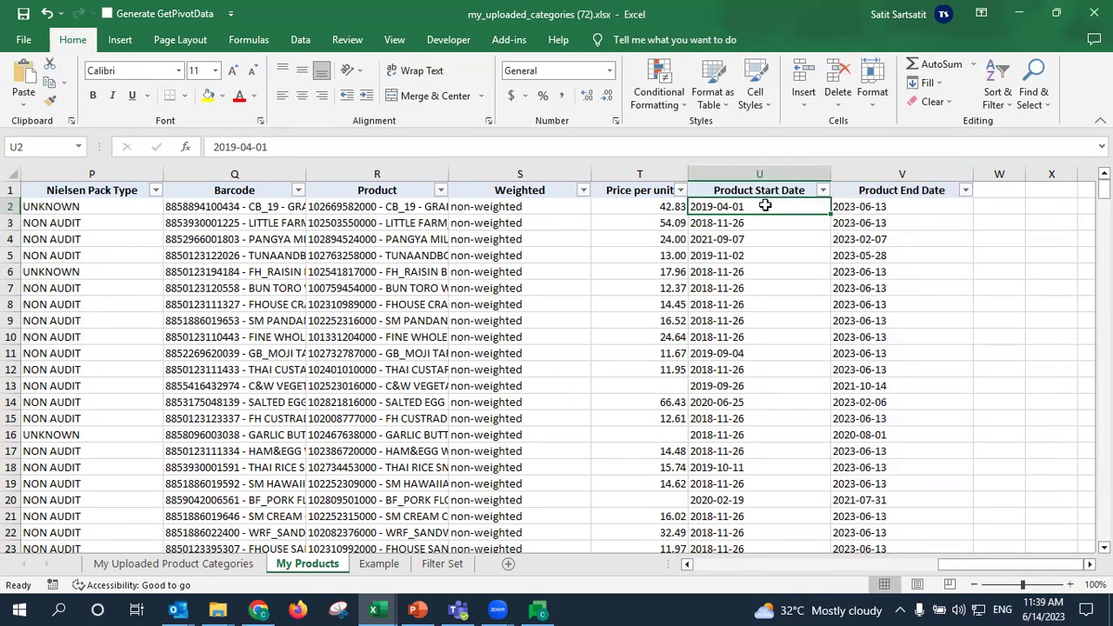
left_click(745, 173)
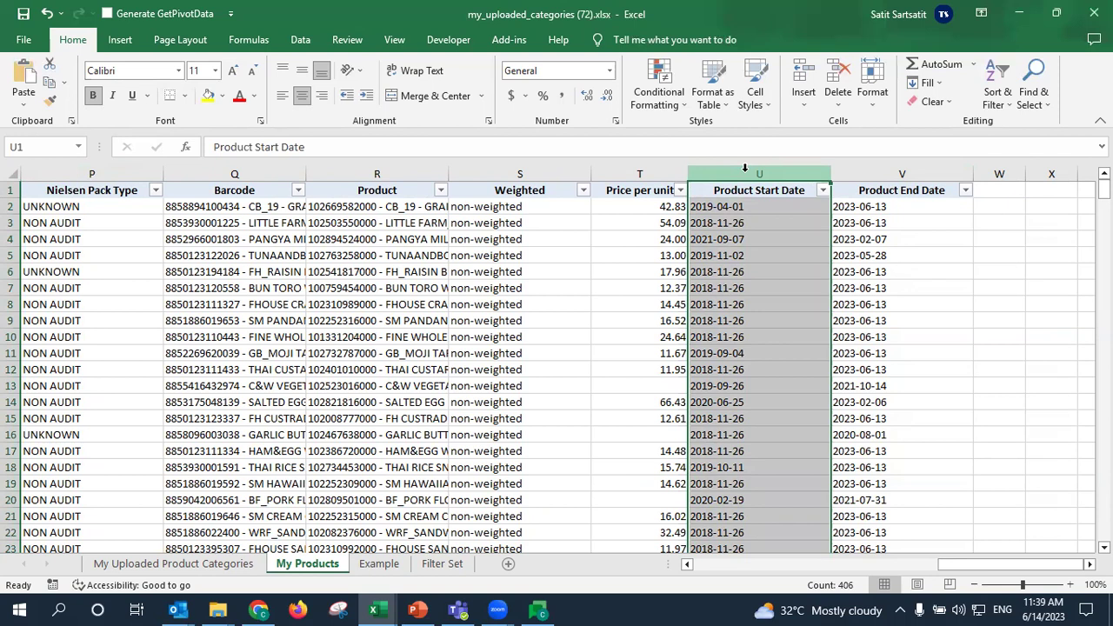
Compare the Barcode and Product entries for the riceberry cracker in row 3 of the My Products sheet
left_click_drag(974, 563, 621, 515)
left_click(382, 418)
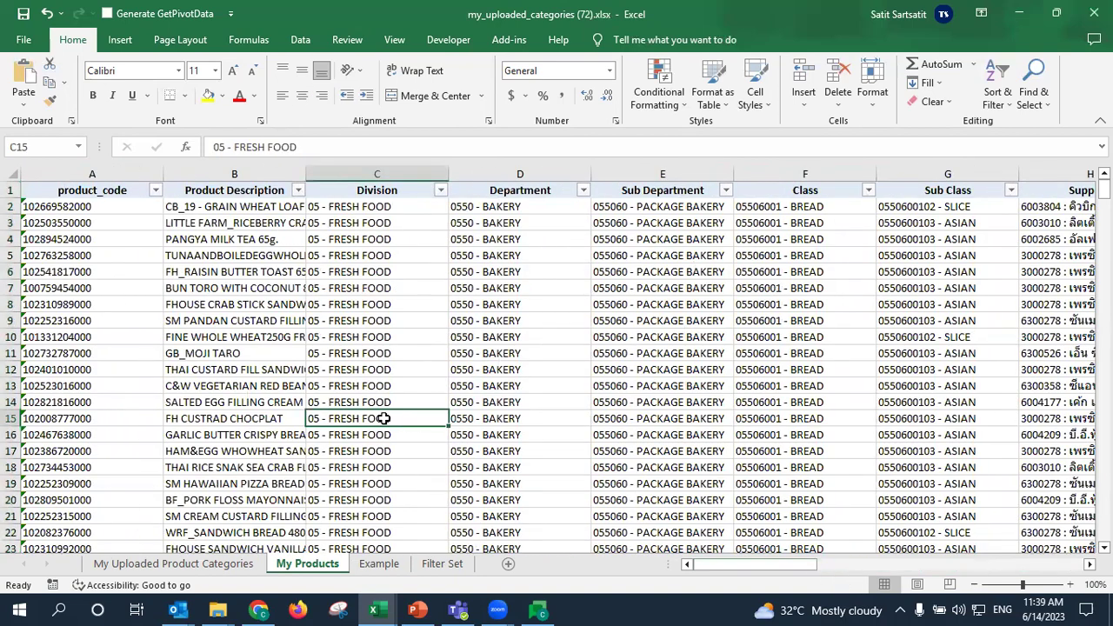
left_click_drag(710, 564, 1009, 531)
left_click(519, 174)
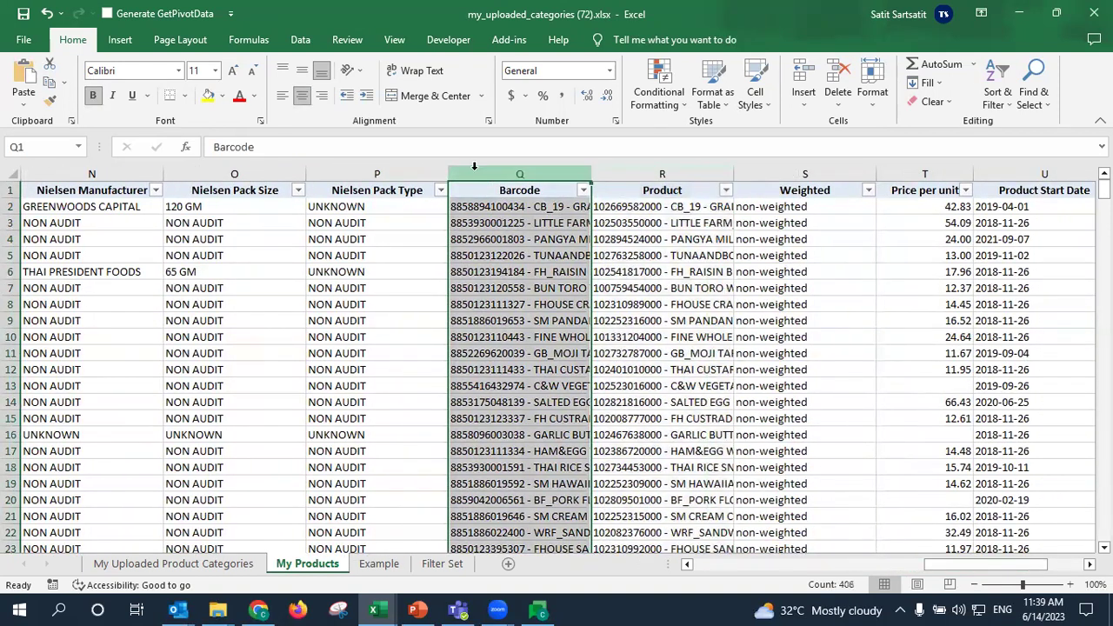
left_click(494, 221)
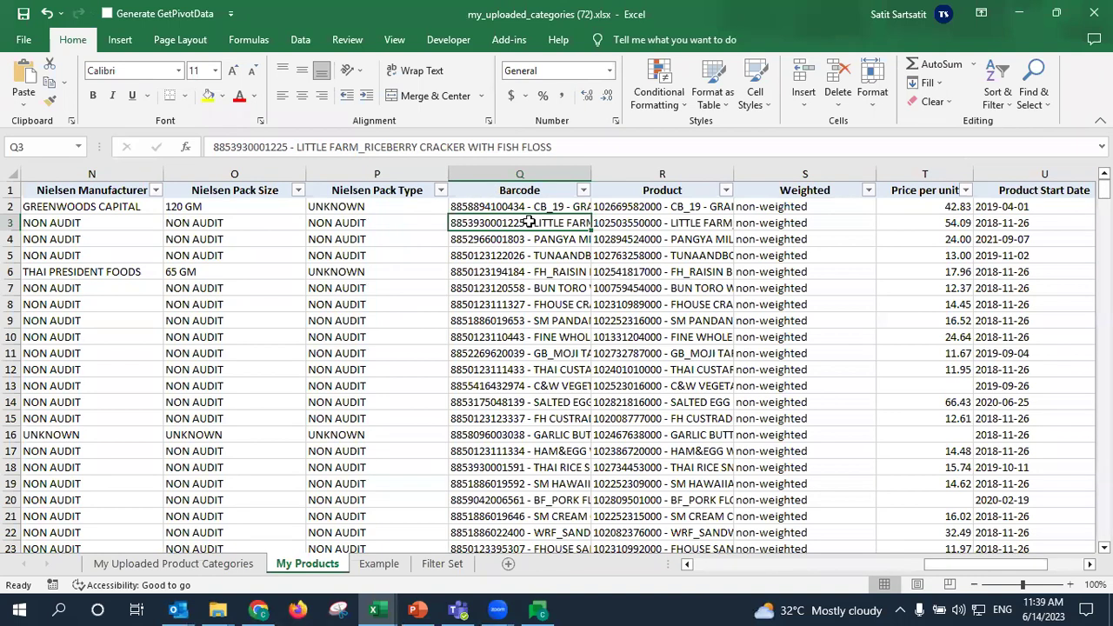
left_click(618, 222)
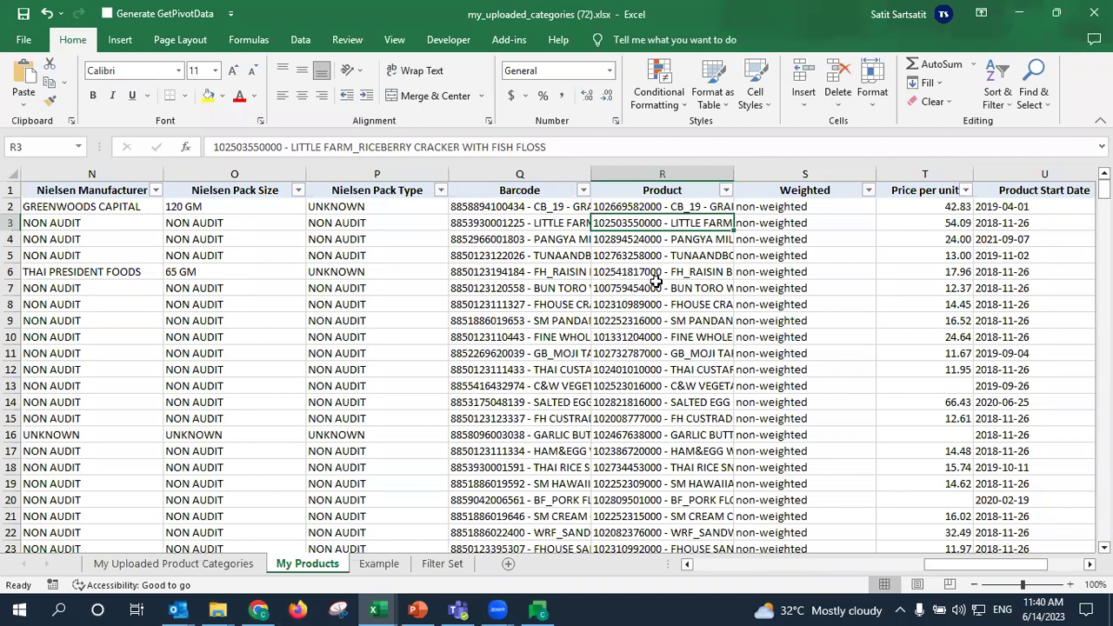
double_click(663, 222)
key("Return")
left_click(682, 224)
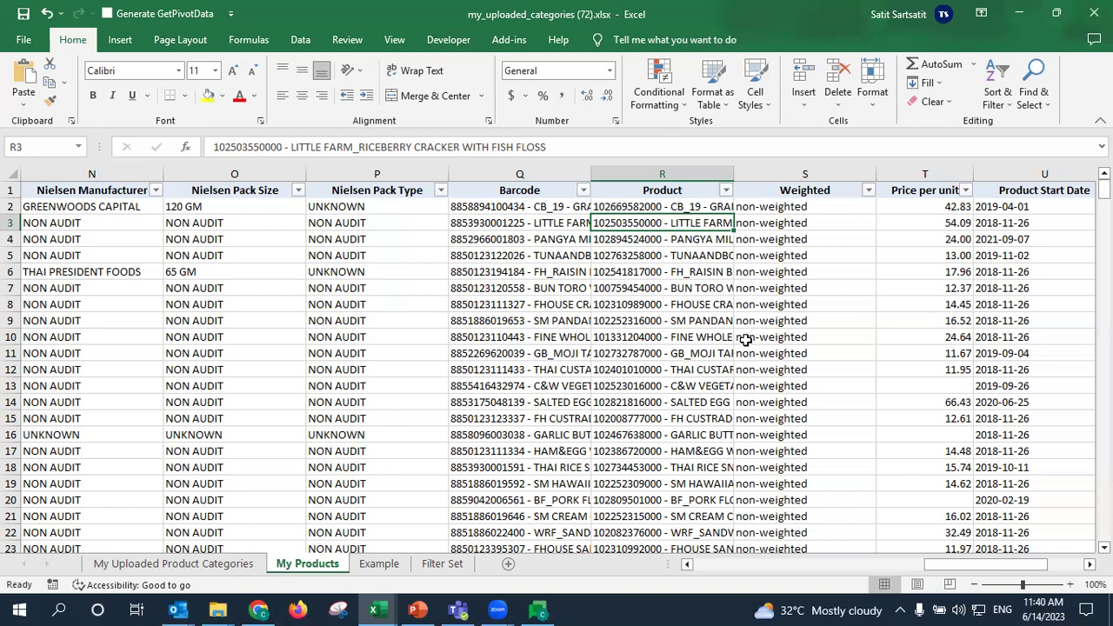
Review the row 3 product record, the product_code column and the Barcode column on the My Products sheet
left_click_drag(960, 563, 694, 566)
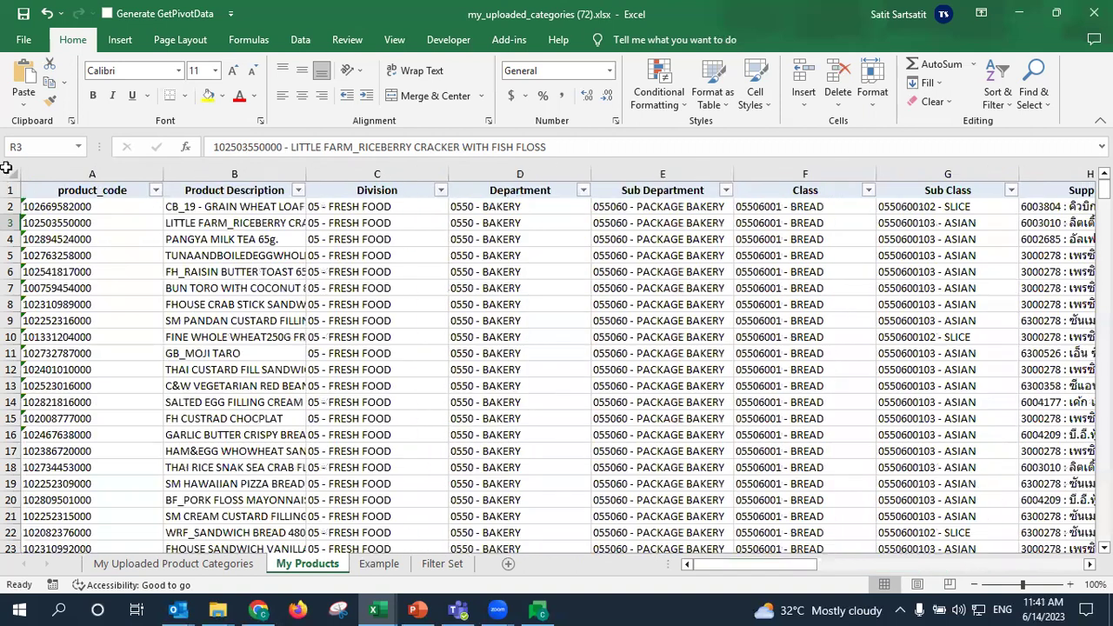
left_click(10, 222)
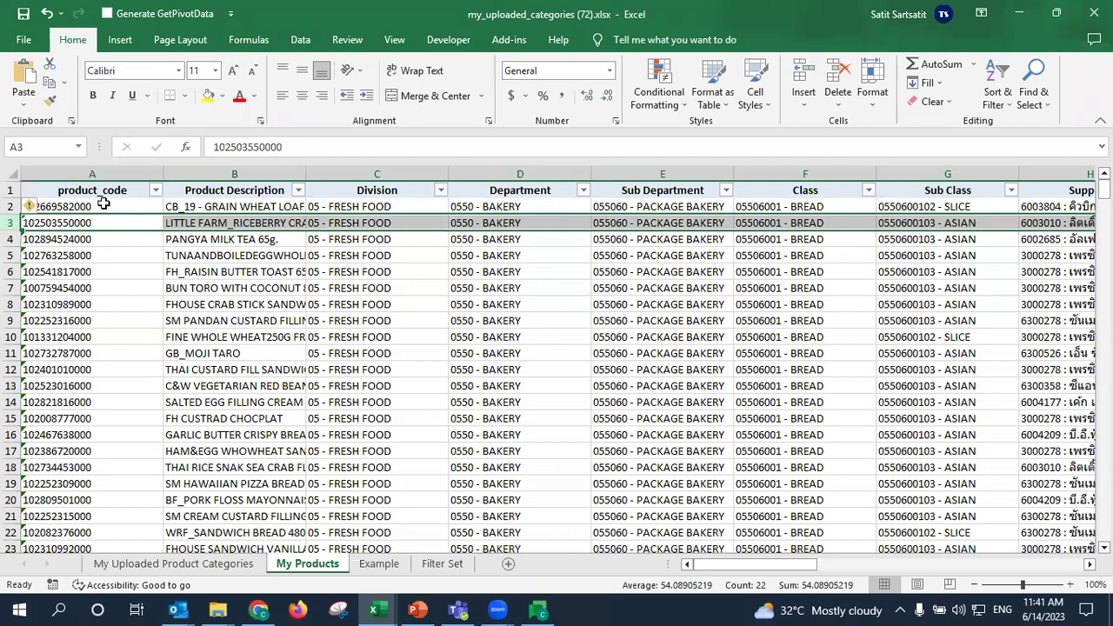
left_click(110, 174)
left_click_drag(741, 566, 766, 566)
left_click(265, 170)
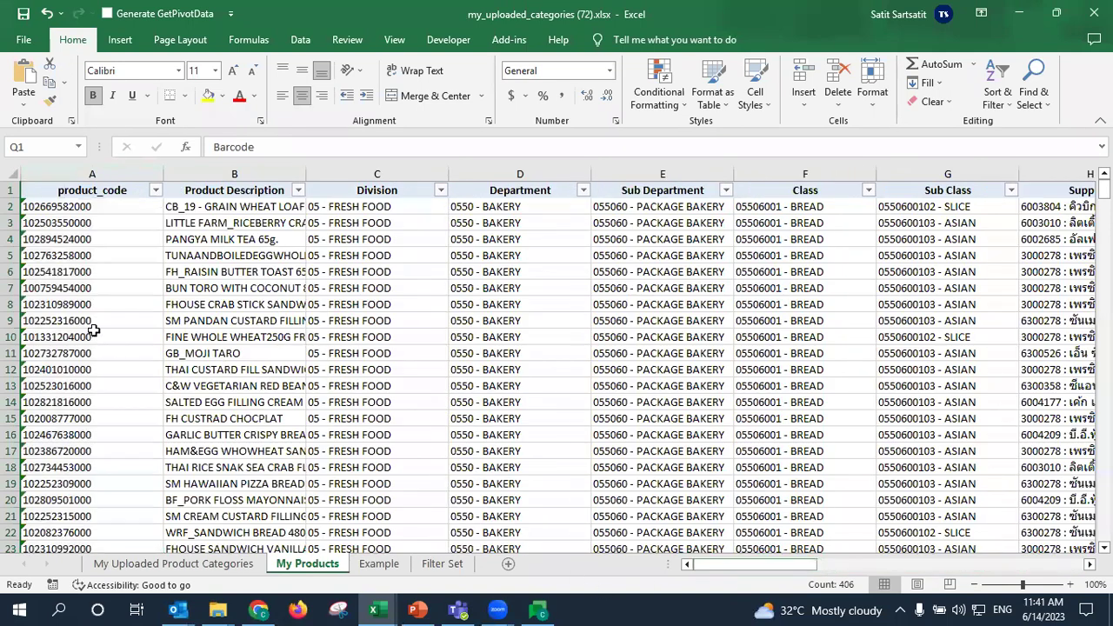
left_click(93, 331)
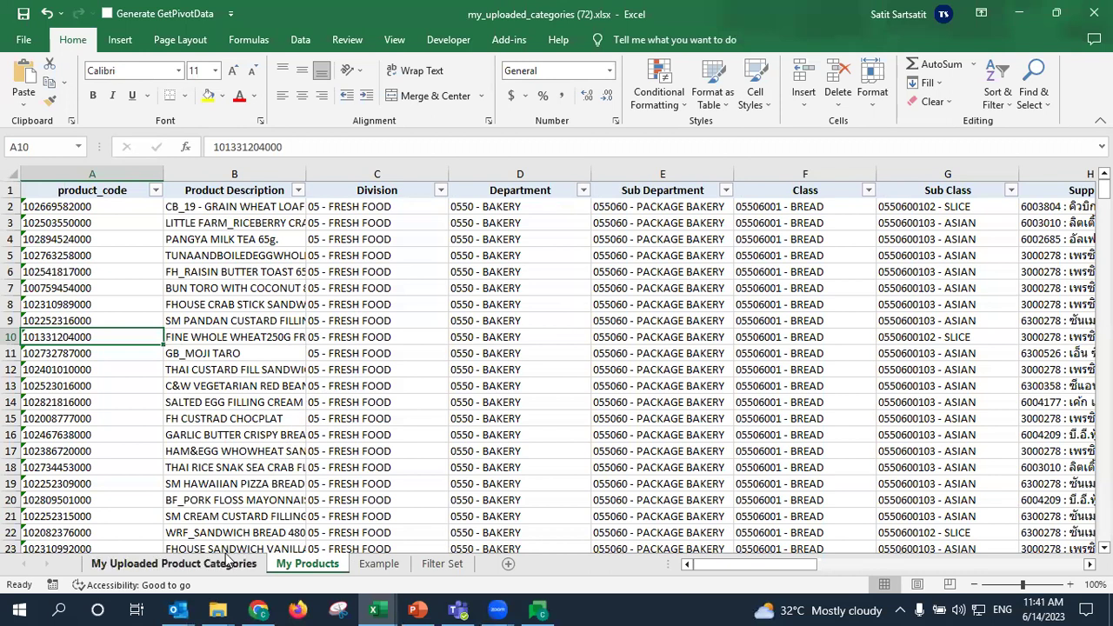
Examine the product_code column and the category_level_1 to category_level_10 columns on the My Uploaded Product Categories sheet
left_click(174, 564)
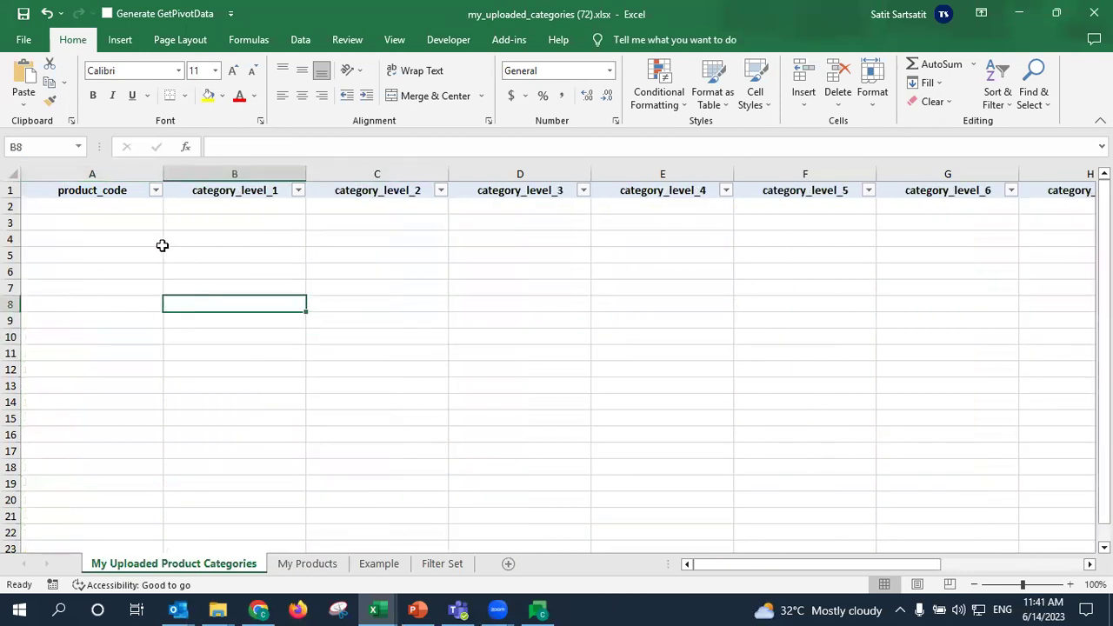
left_click(111, 165)
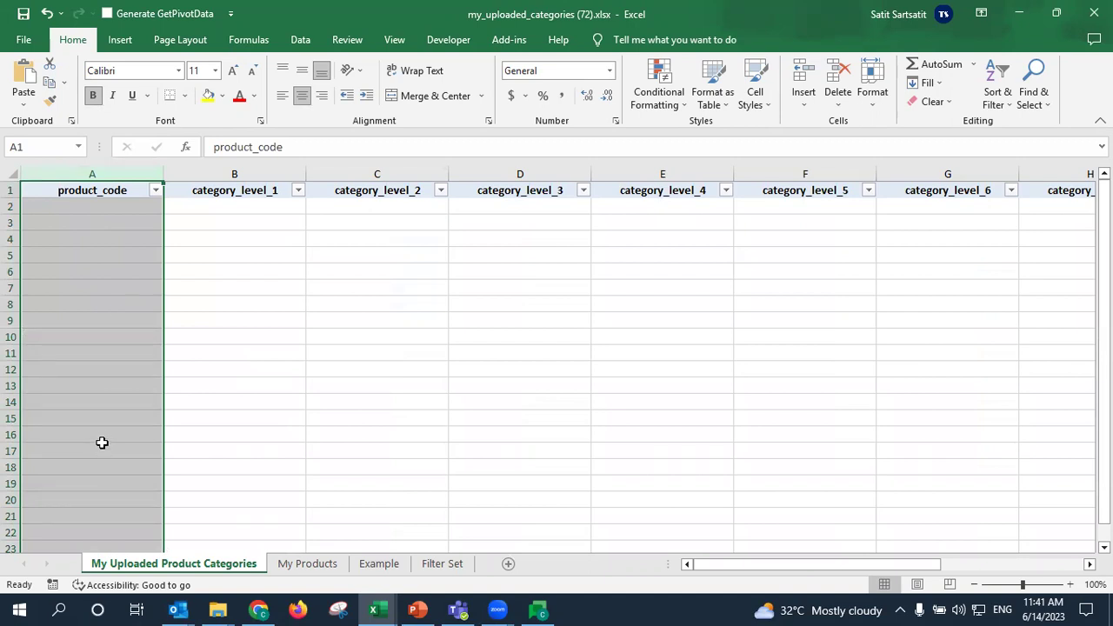
left_click(249, 287)
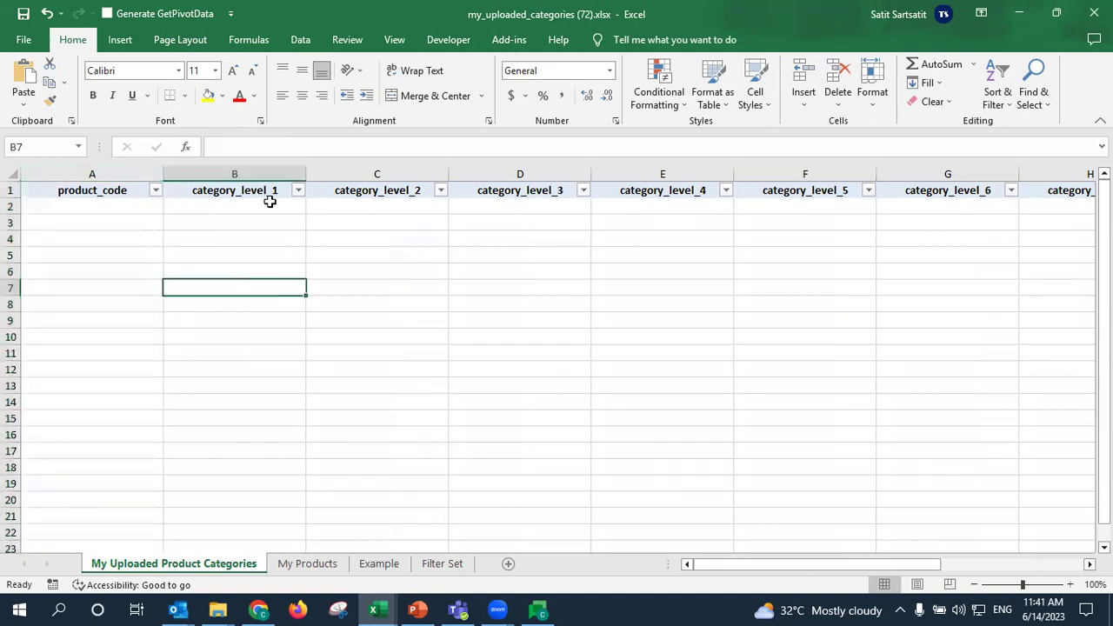
left_click(266, 174)
left_click_drag(740, 563, 959, 545)
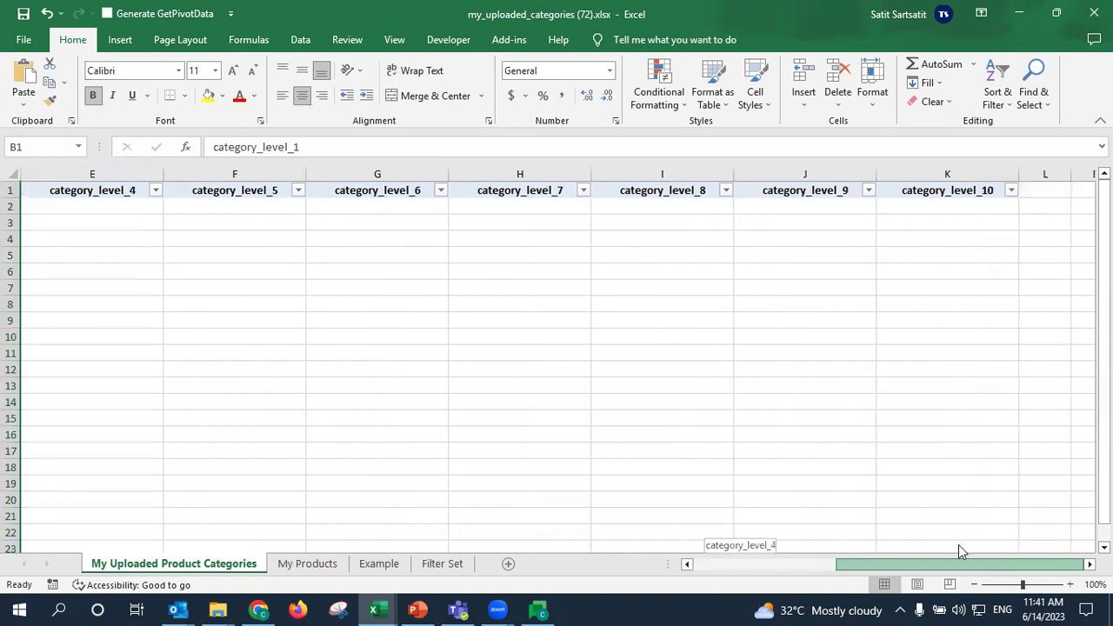
left_click(919, 174, "shift")
left_click_drag(863, 564, 586, 534)
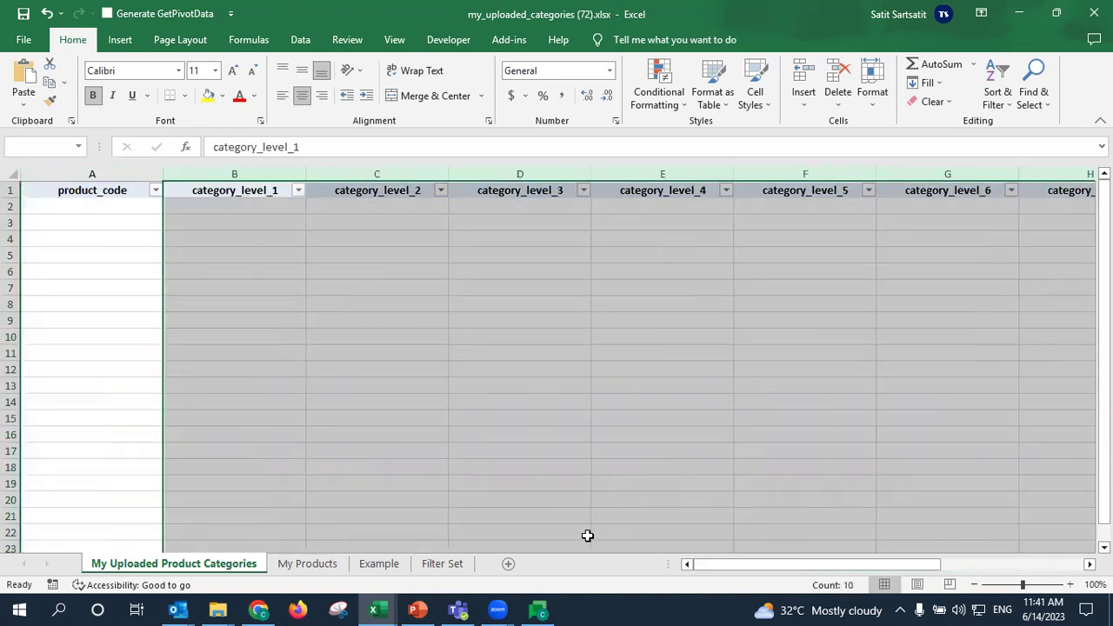
left_click(133, 211)
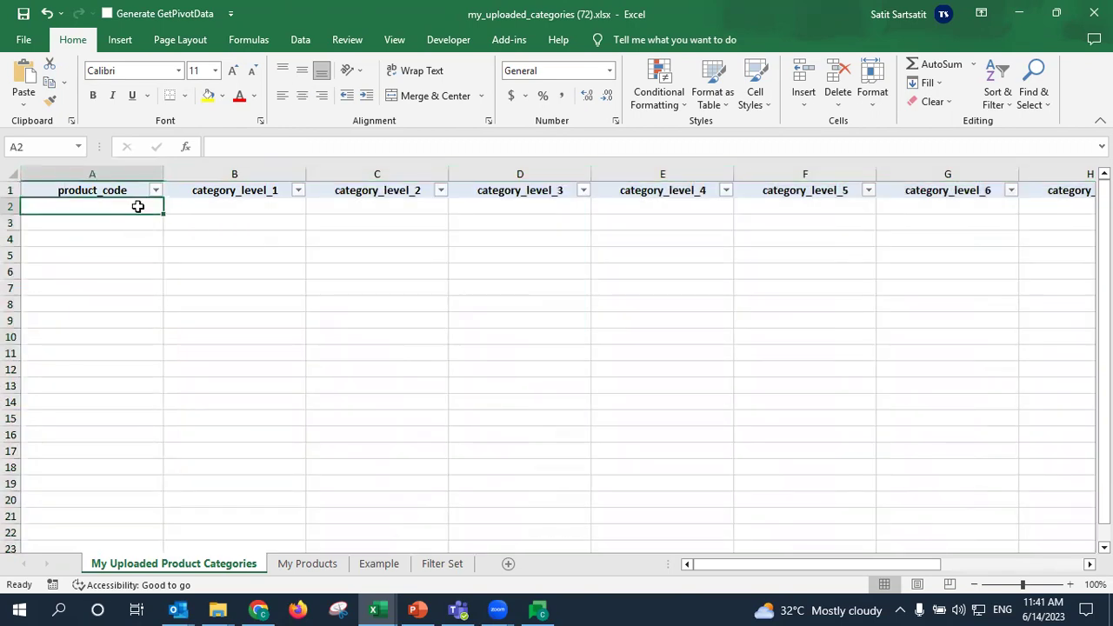
left_click(233, 174)
left_click_drag(838, 566, 666, 559)
left_click(968, 179, "shift")
left_click(106, 240)
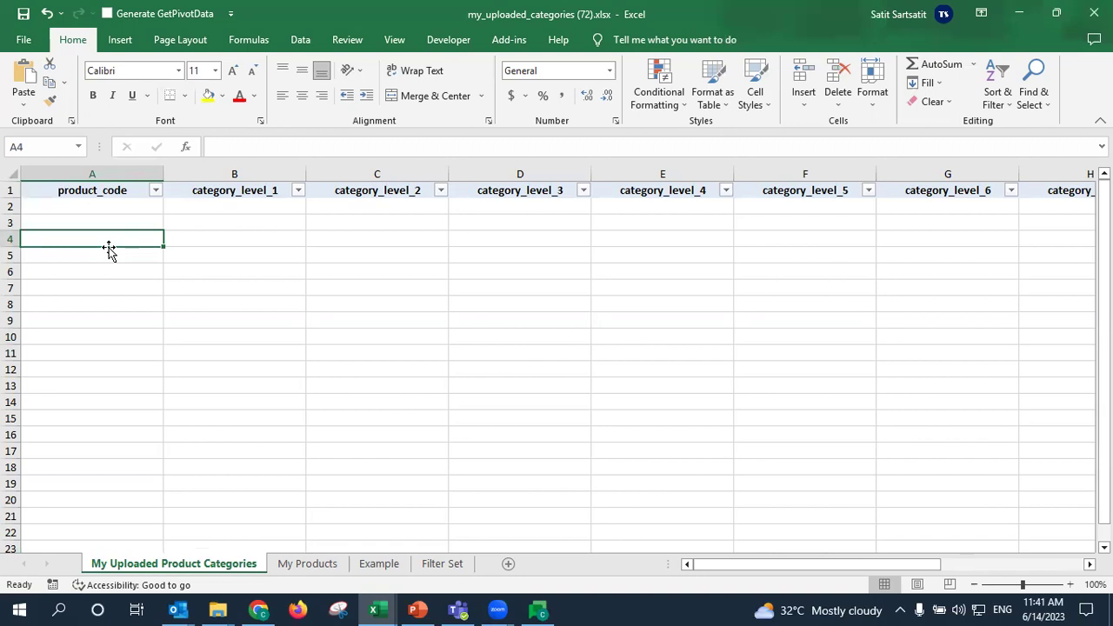
Examine the product code, color and version values in row 7 of the Example sheet
left_click(379, 563)
left_click(254, 386)
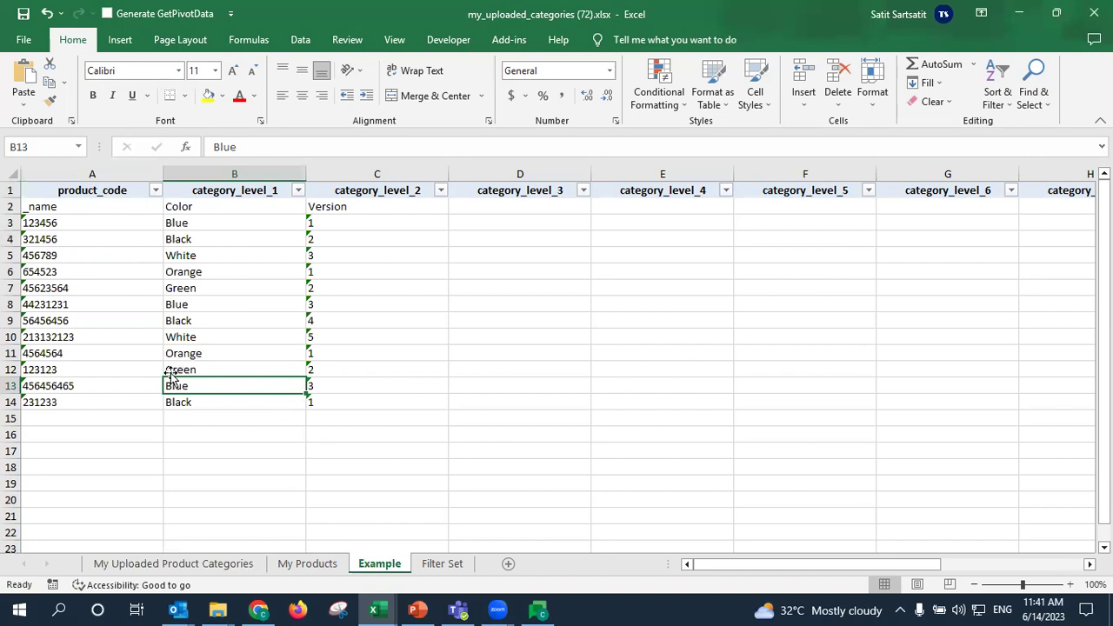
left_click(9, 290)
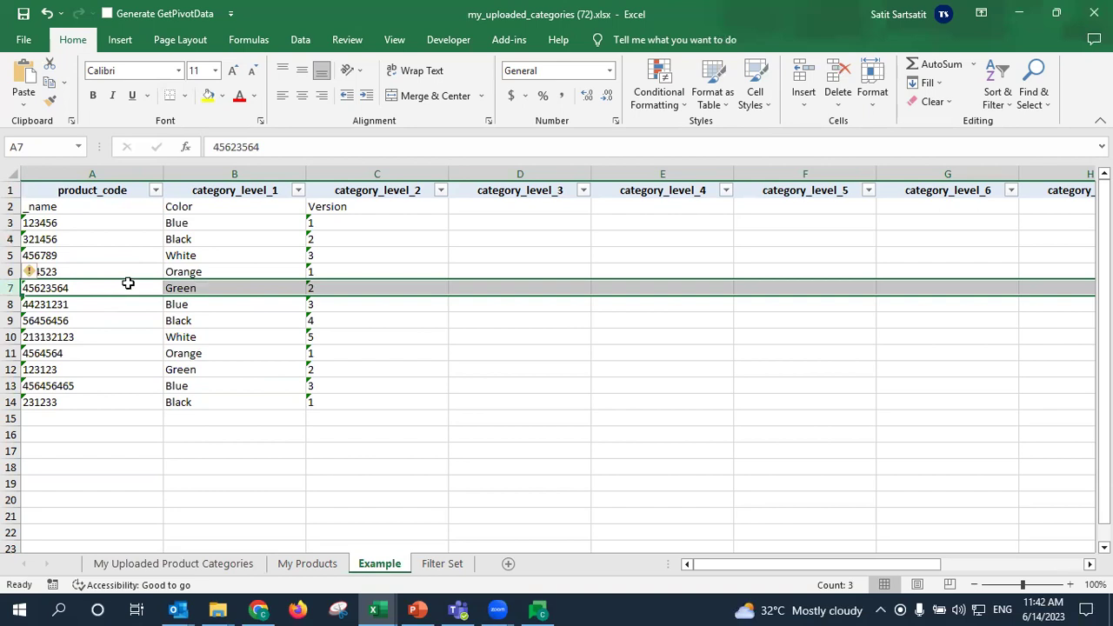
left_click(210, 288)
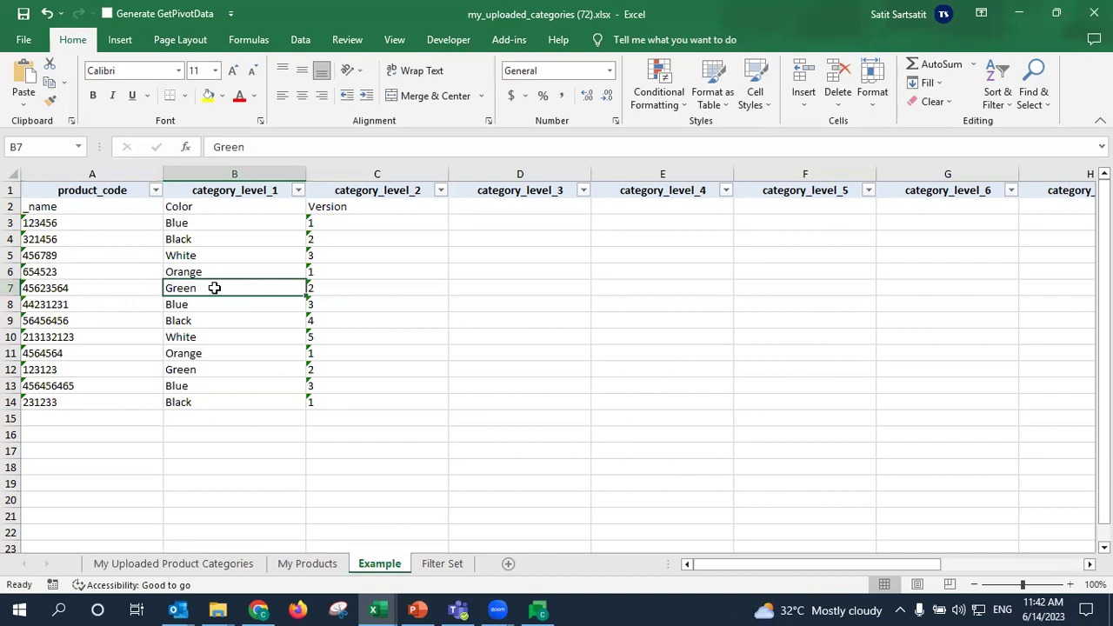
left_click(12, 288)
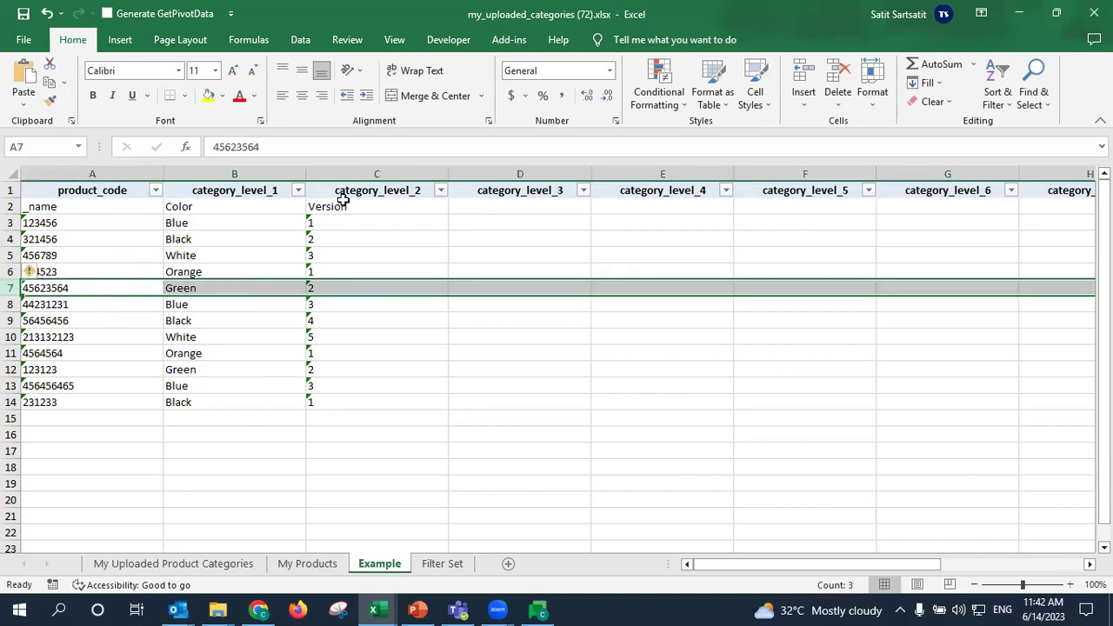
left_click(362, 288)
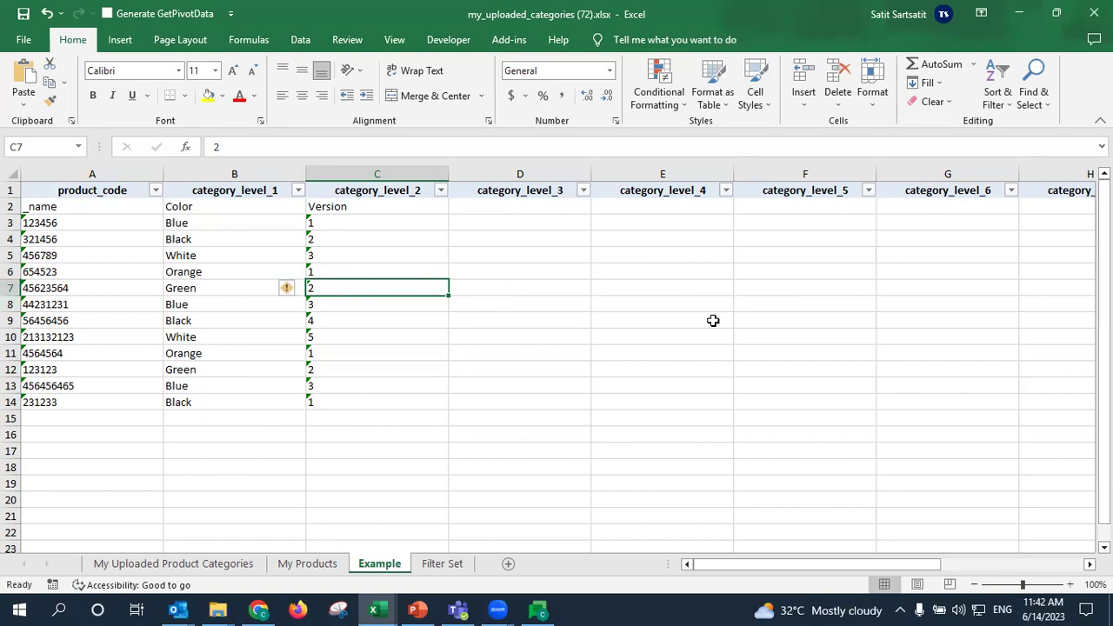
Look over the unused category_level_3 to category_level_10 columns on the Example sheet
left_click_drag(746, 572, 547, 526)
left_click(517, 173)
left_click_drag(862, 565, 992, 564)
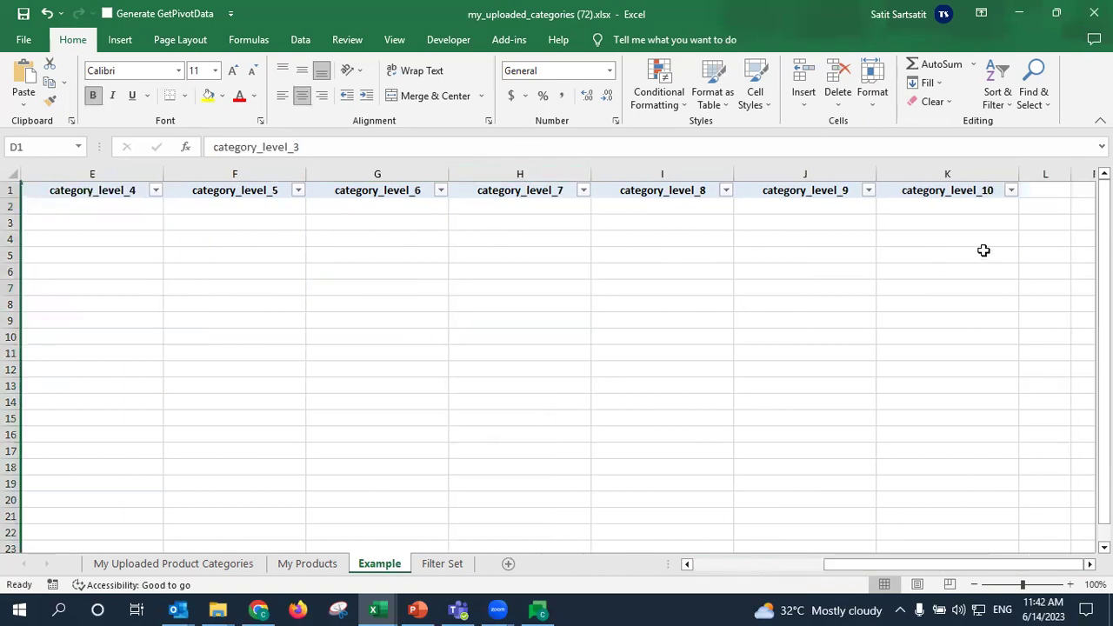
left_click_drag(868, 564, 347, 487)
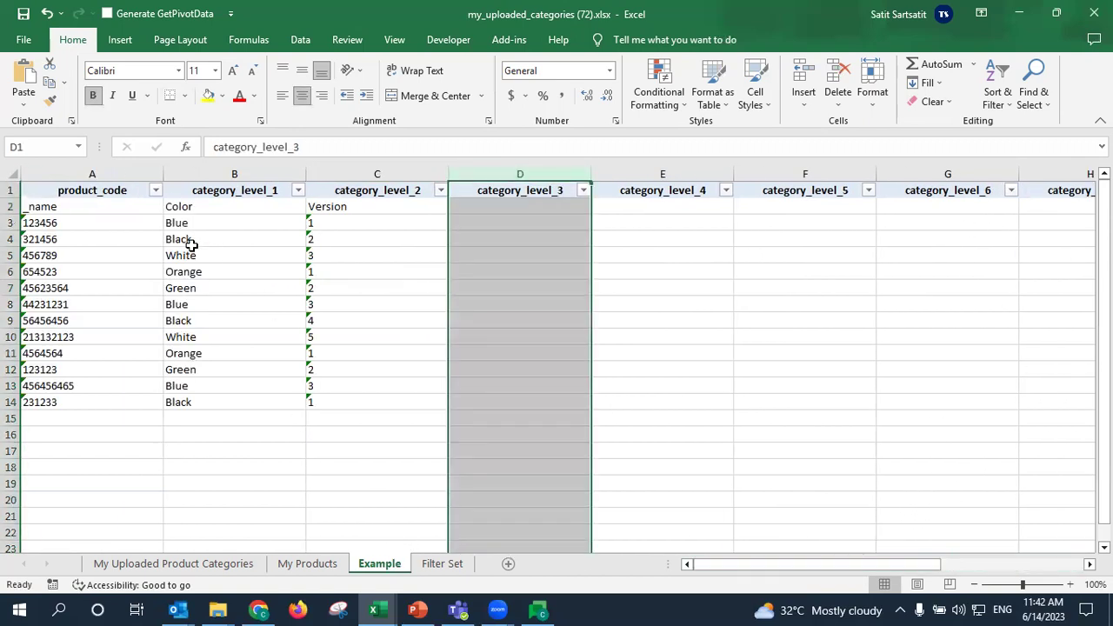
Examine the _name row with its Color and Version labels and the category_level_1 and category_level_2 columns on the Example sheet
left_click(135, 269)
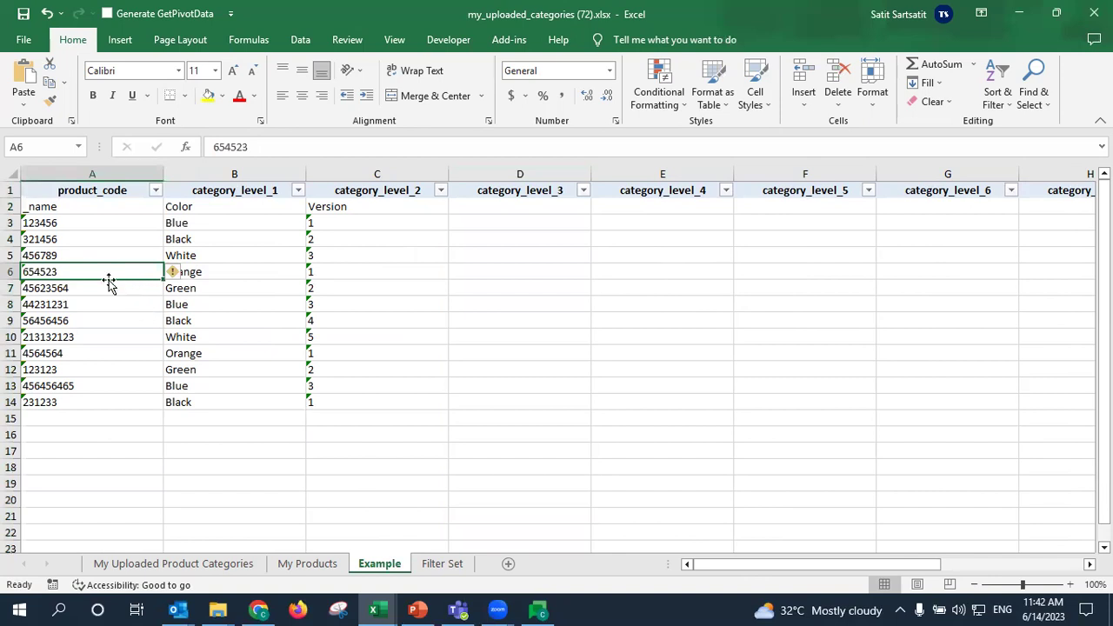
left_click(11, 206)
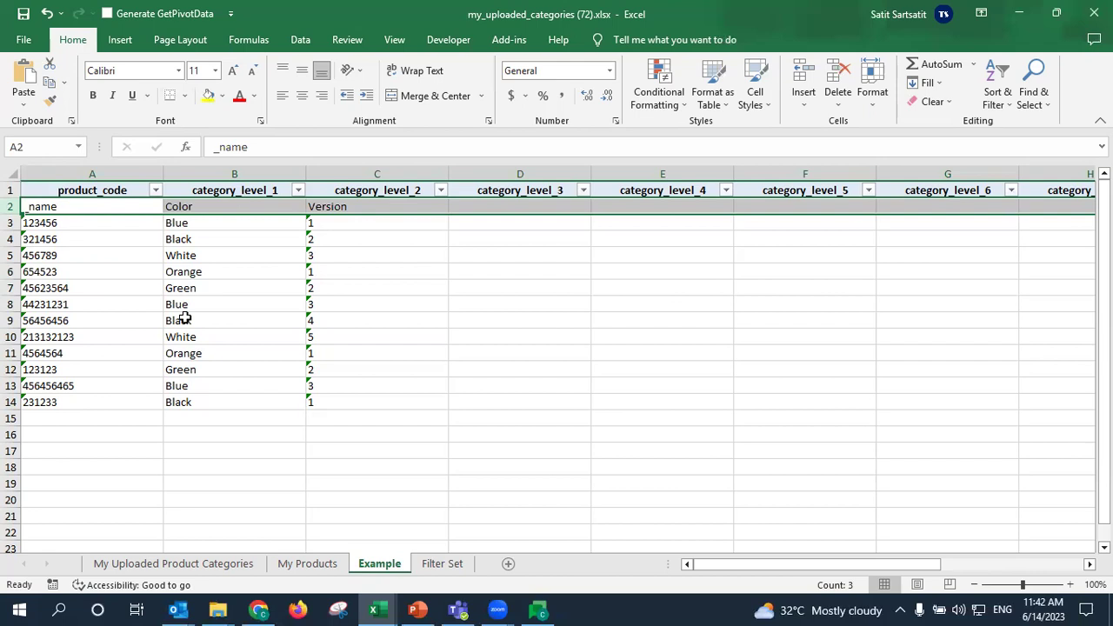
left_click(279, 174)
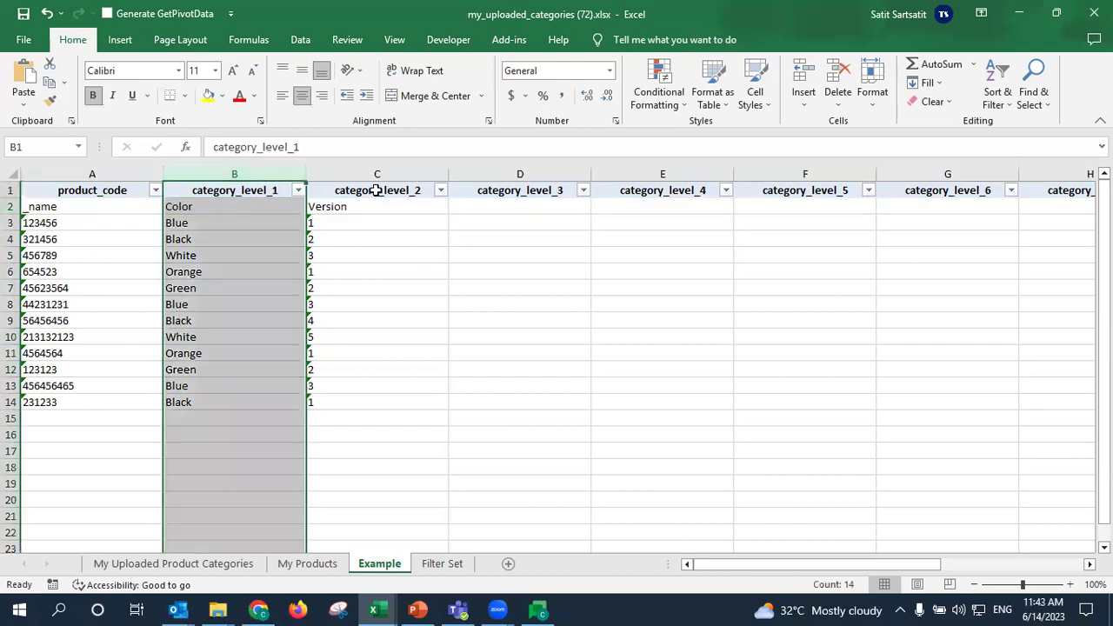
left_click(375, 174)
left_click(496, 174)
left_click(249, 174)
left_click(348, 169)
left_click(261, 273)
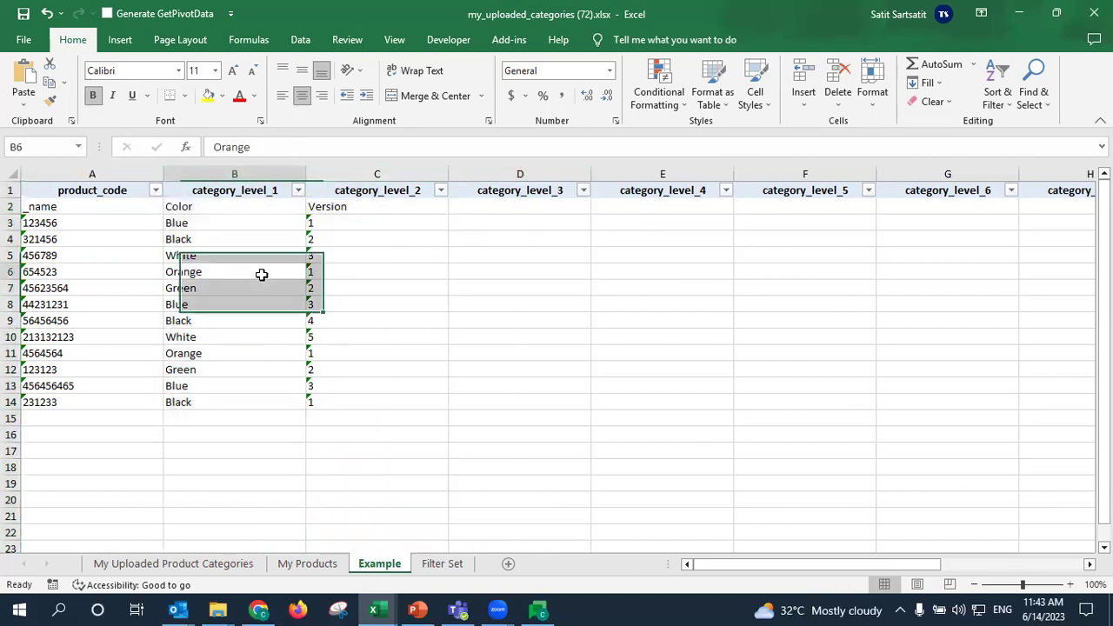
left_click(267, 170)
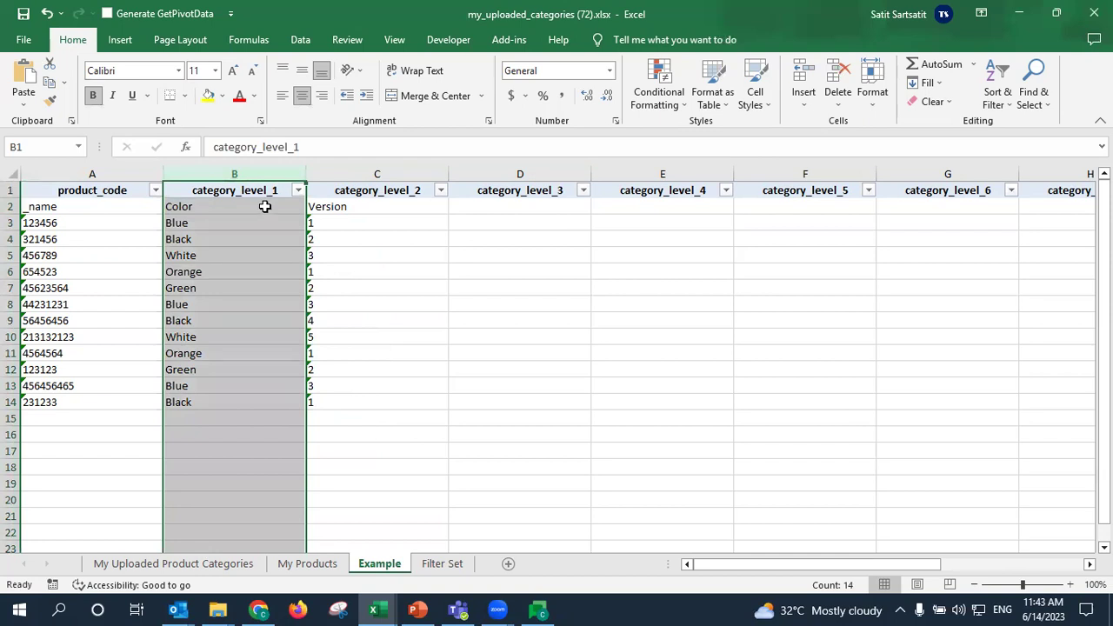
Review the row 2 labels on the Example sheet again, comparing Color, Version and _name with a product code below
left_click(265, 207)
left_click(335, 211)
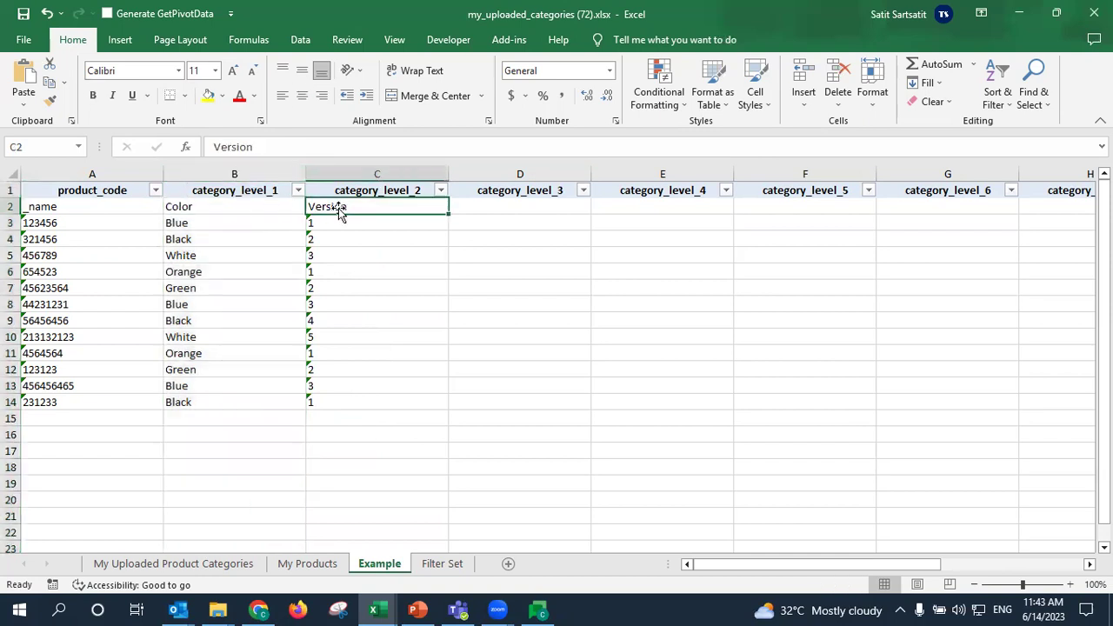
left_click(7, 206)
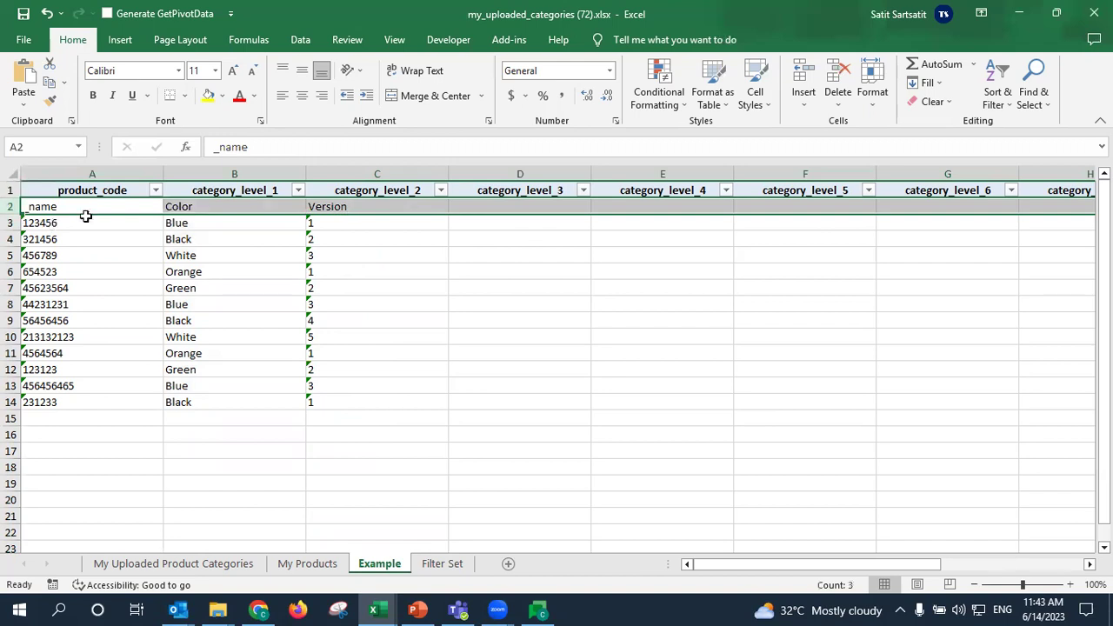
left_click(209, 210)
left_click(349, 210)
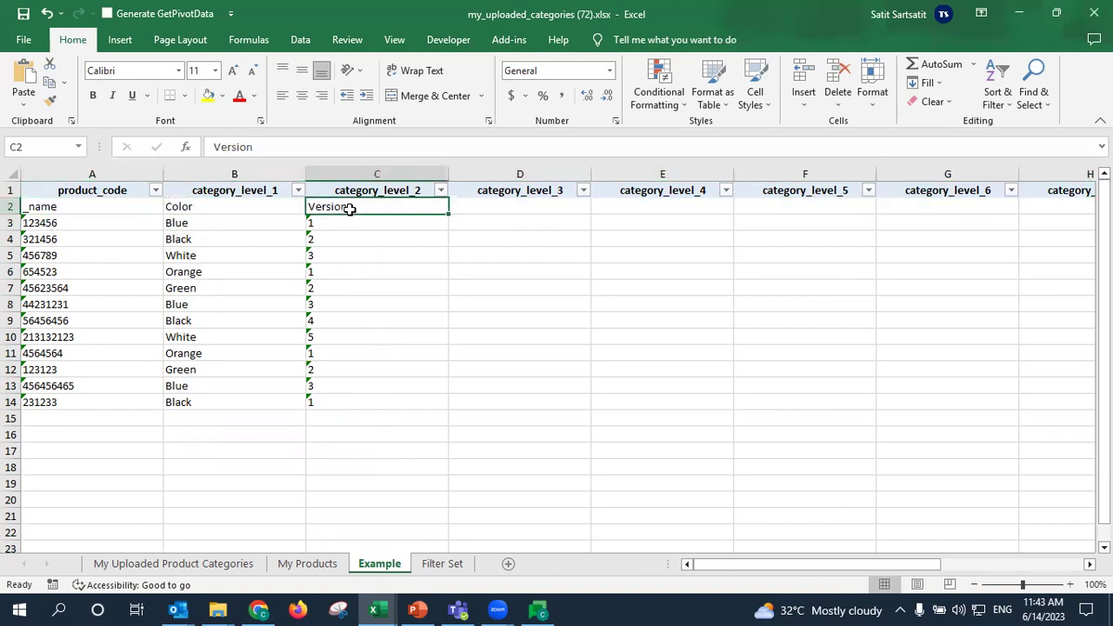
left_click(140, 212)
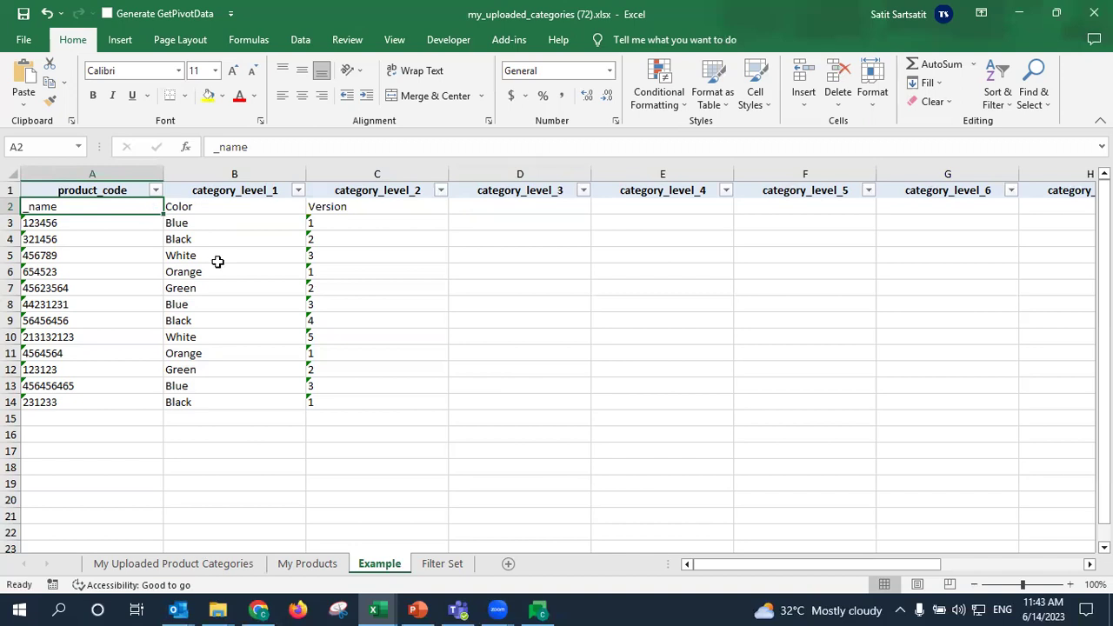
left_click(134, 335)
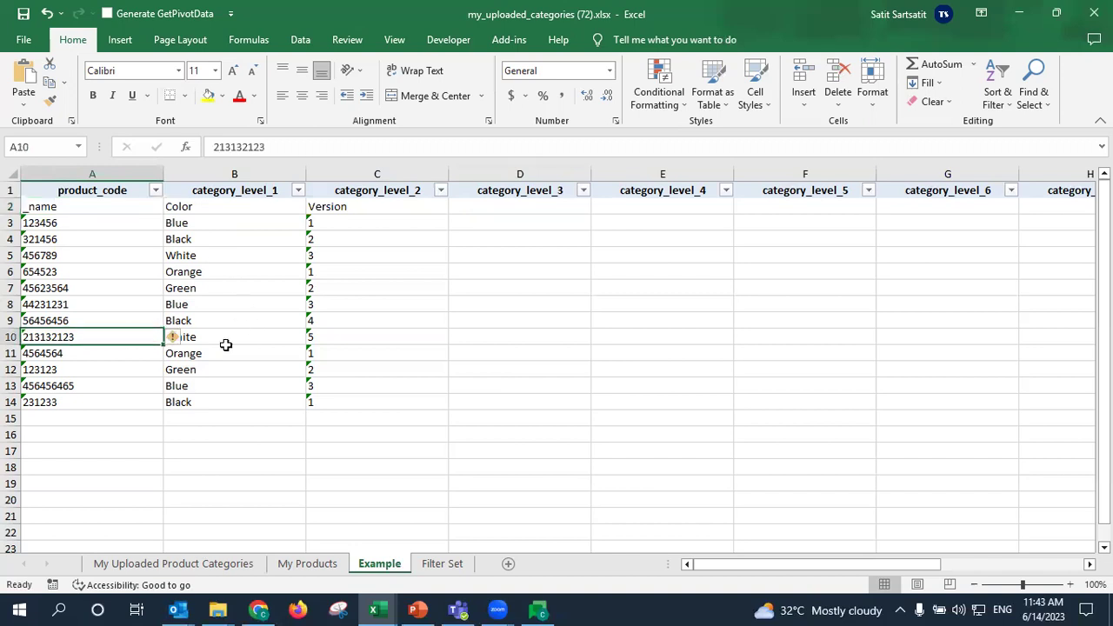
Look through the product attribute columns on the My Products sheet, including the Barcode entries in rows 2 and 5
left_click(307, 565)
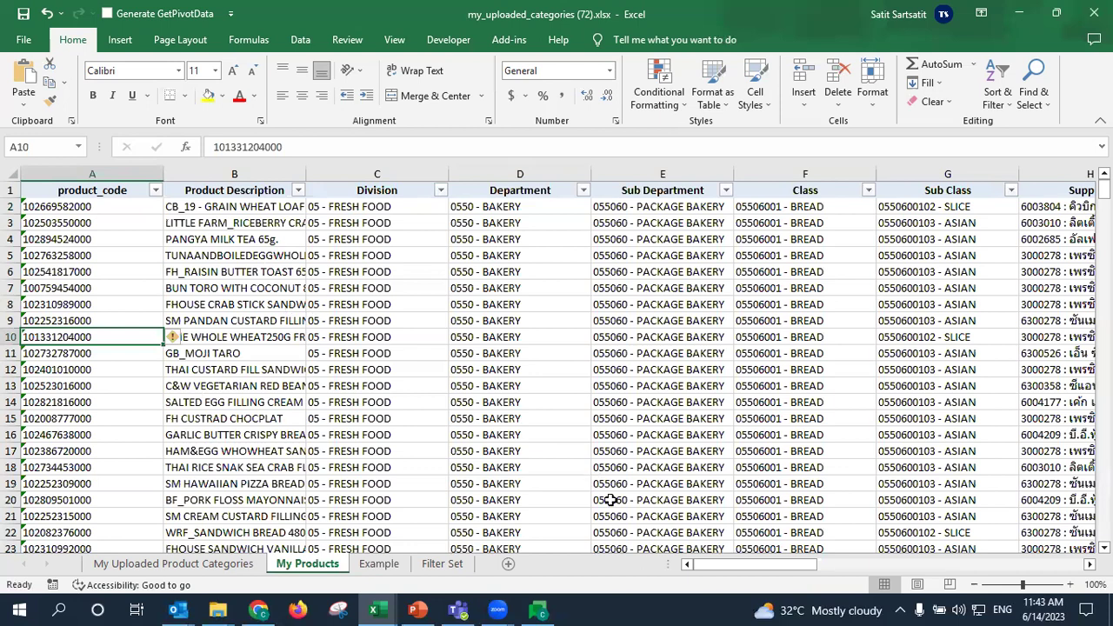
left_click_drag(726, 564, 1079, 582)
left_click_drag(598, 301, 596, 299)
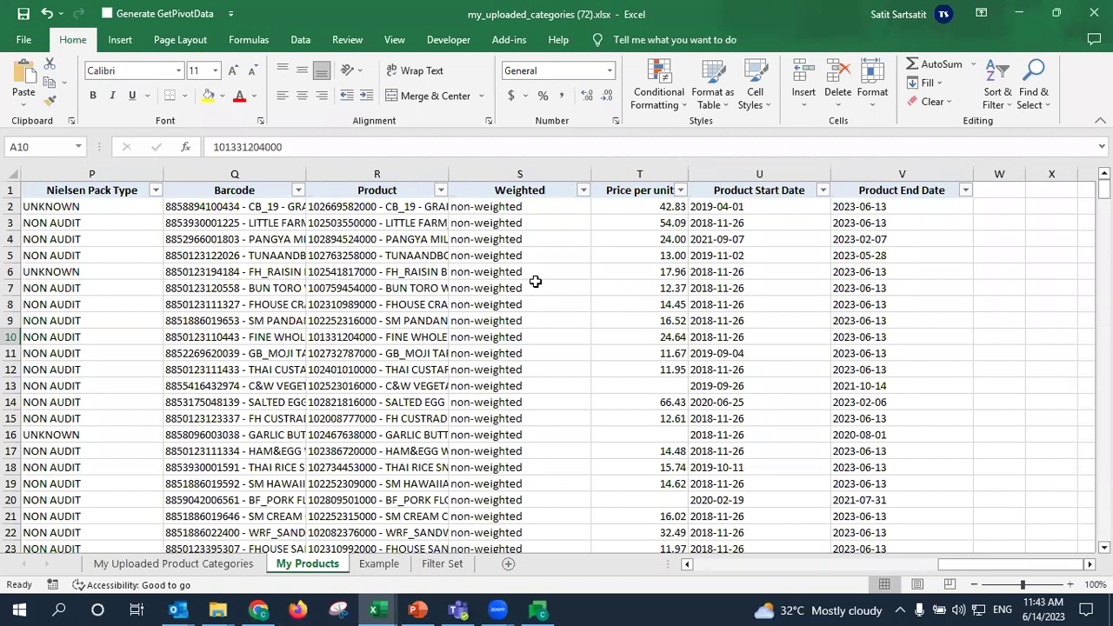
left_click(211, 248)
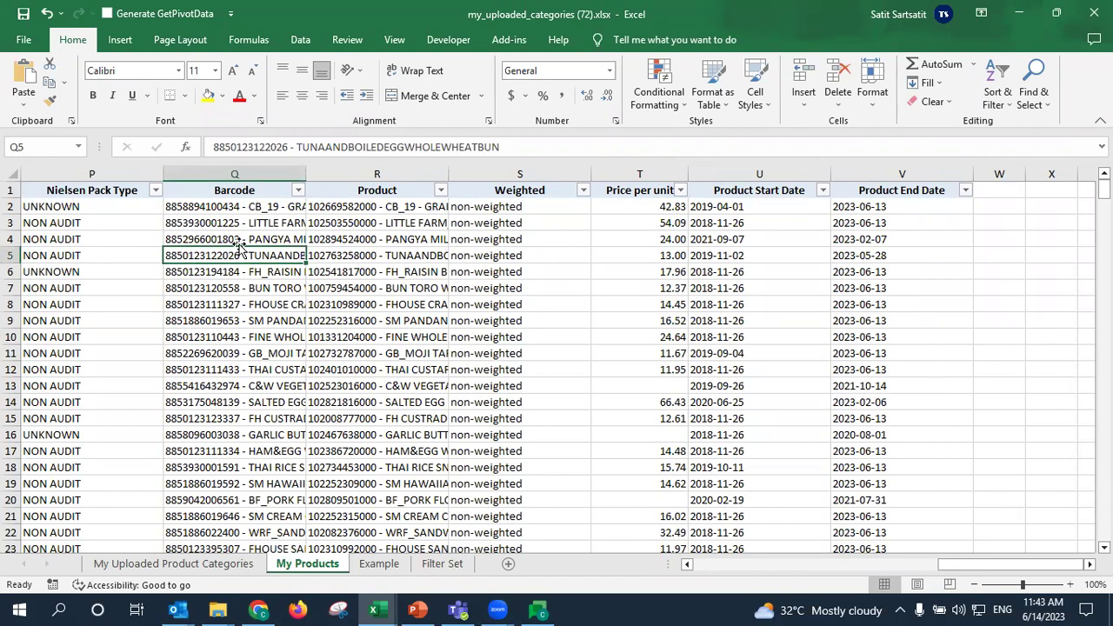
left_click(249, 207)
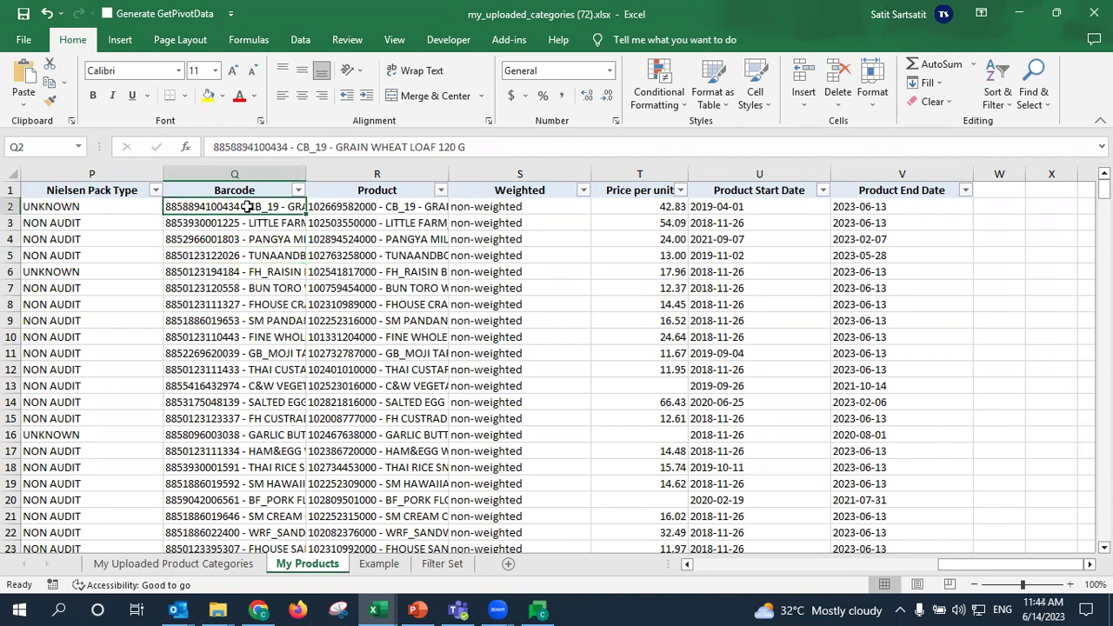
left_click_drag(955, 568, 766, 528)
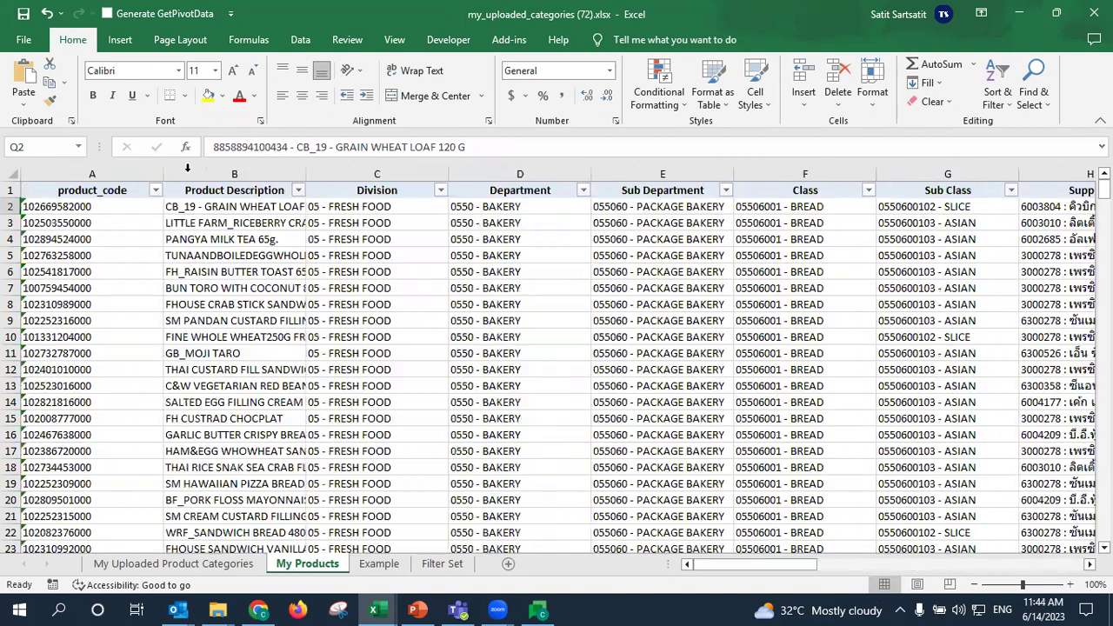
Copy all product codes from the My Products sheet into the product_code column of My Uploaded Product Categories, starting at A3
left_click(101, 207)
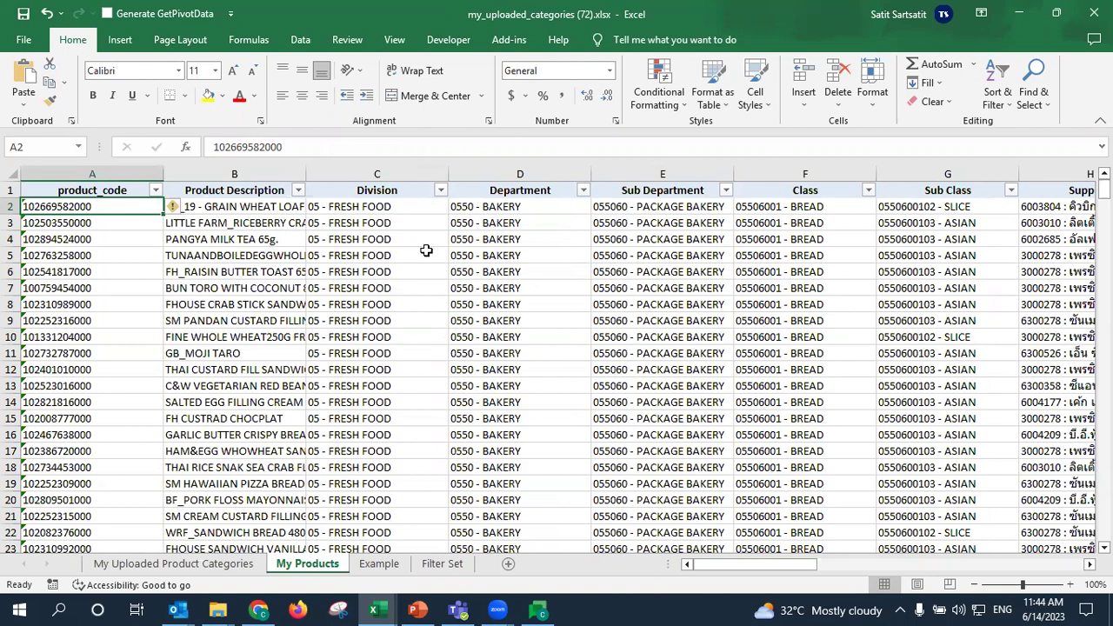
key("ctrl+shift+Down")
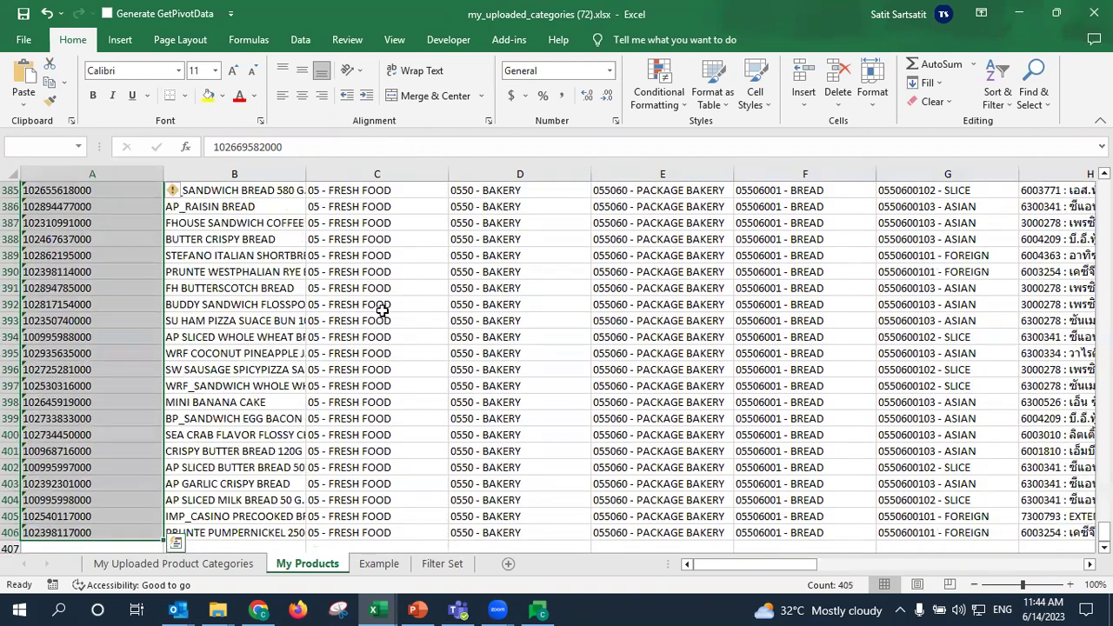
key("ctrl+c")
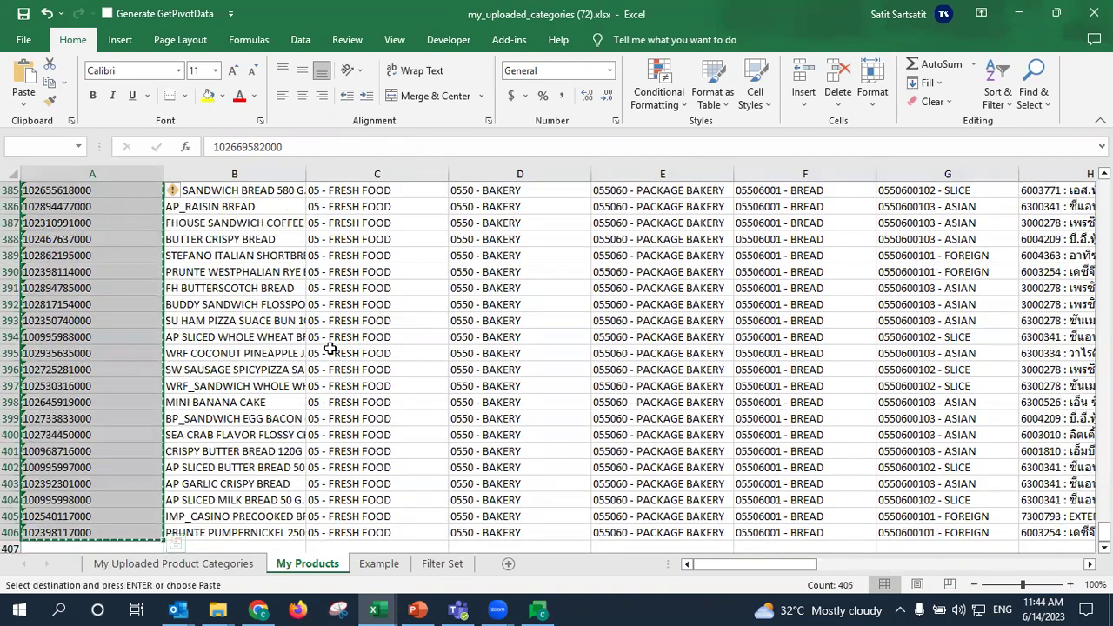
left_click(217, 564)
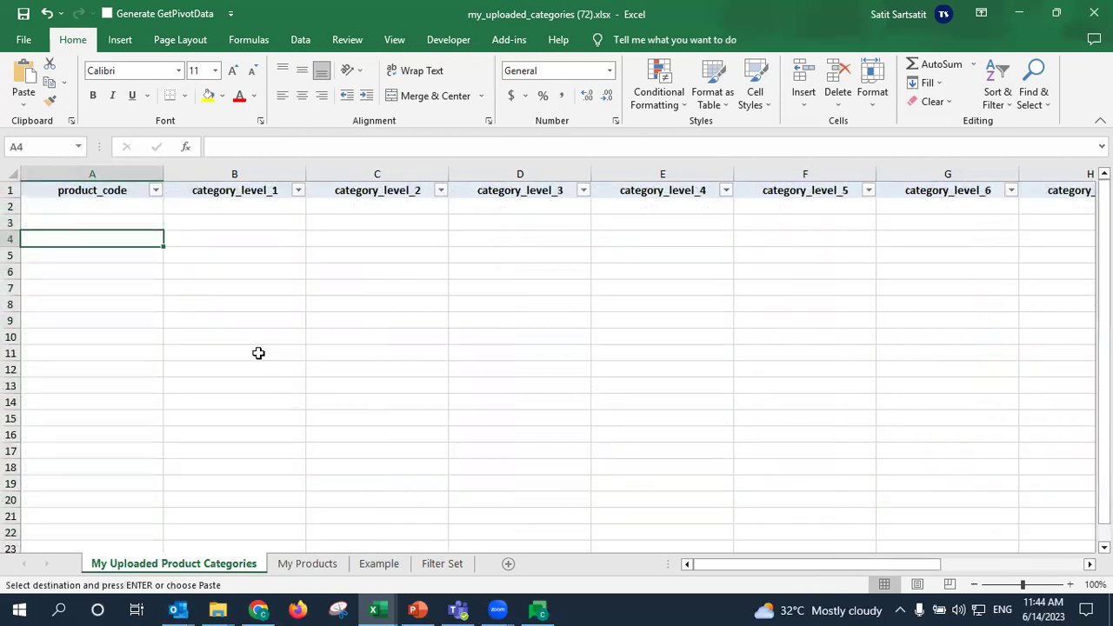
left_click(106, 220)
key("ctrl+v")
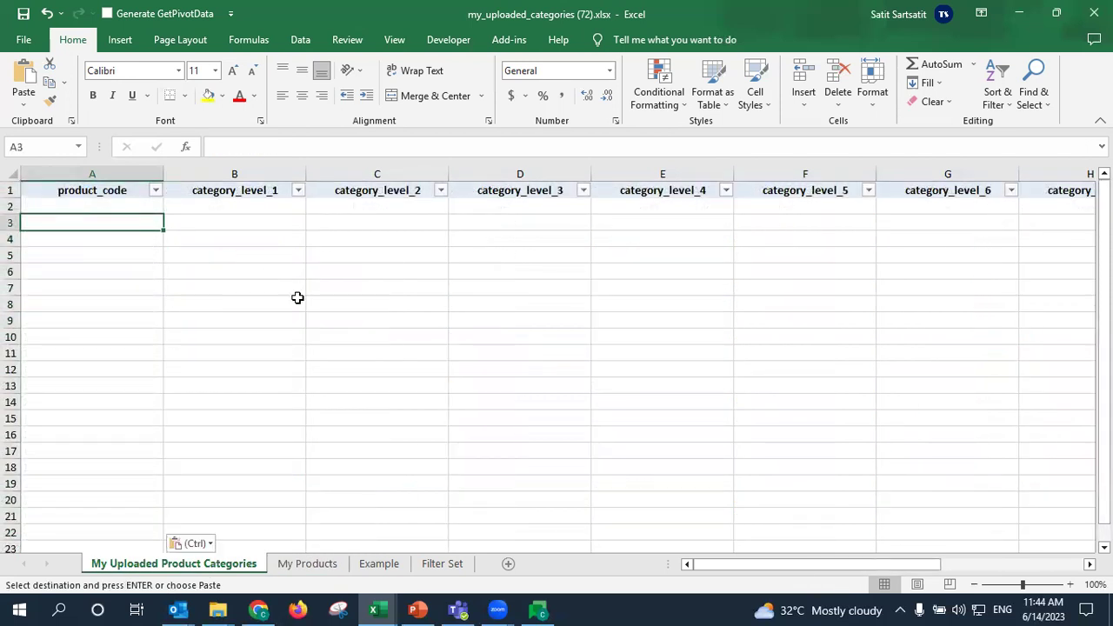
left_click(241, 258)
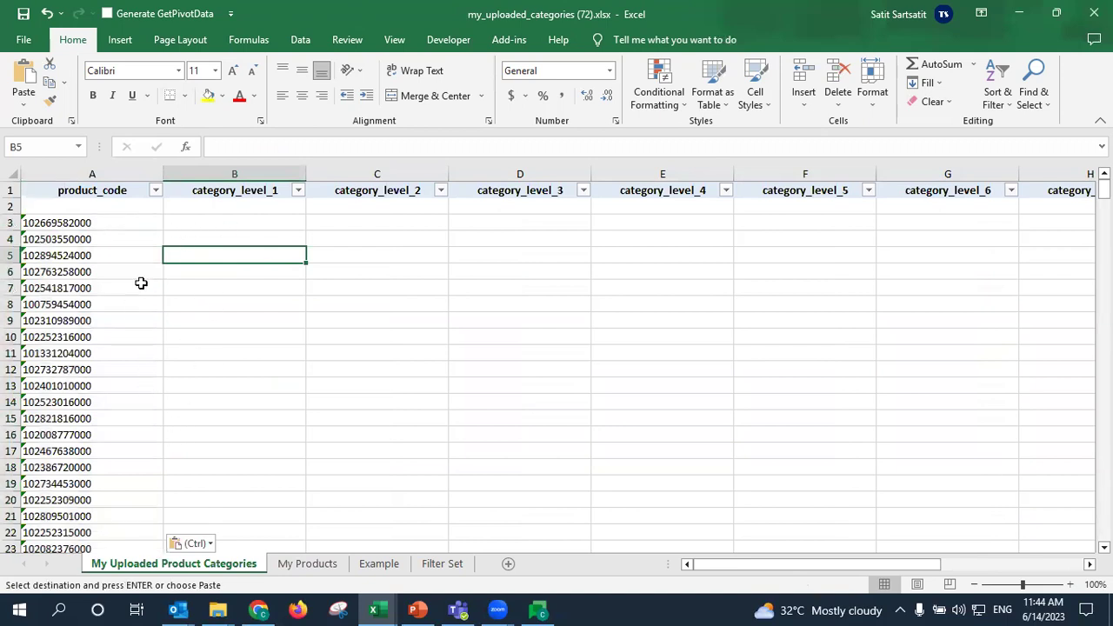
Enter Variant as the category_level_1 label in cell B2
left_click(206, 211)
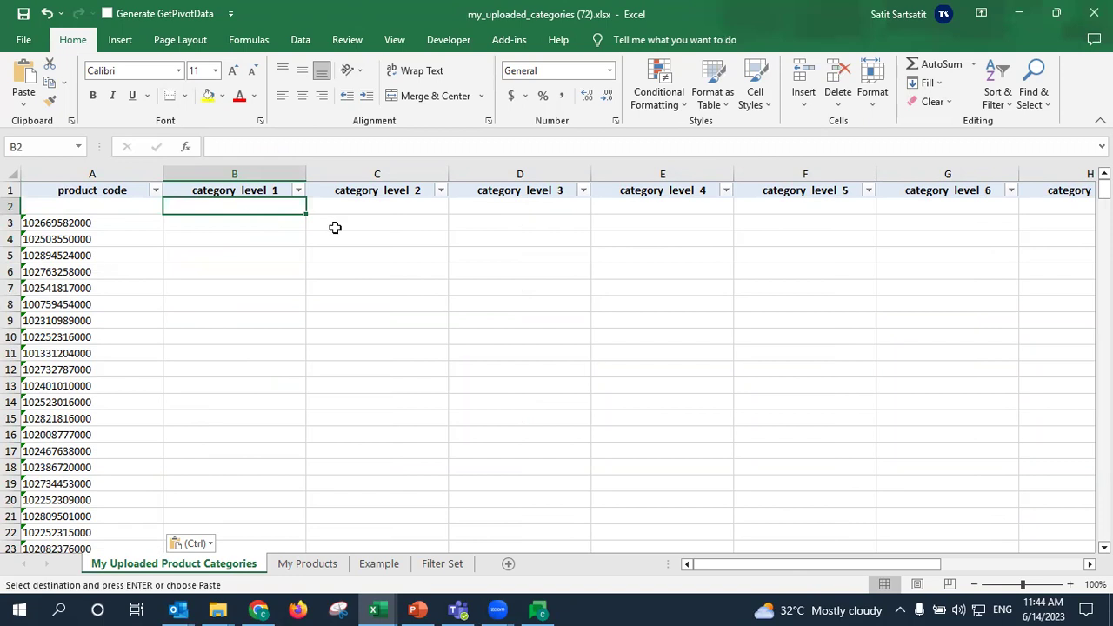
type("V")
type("arinat")
key("BackSpace")
key("BackSpace")
key("BackSpace")
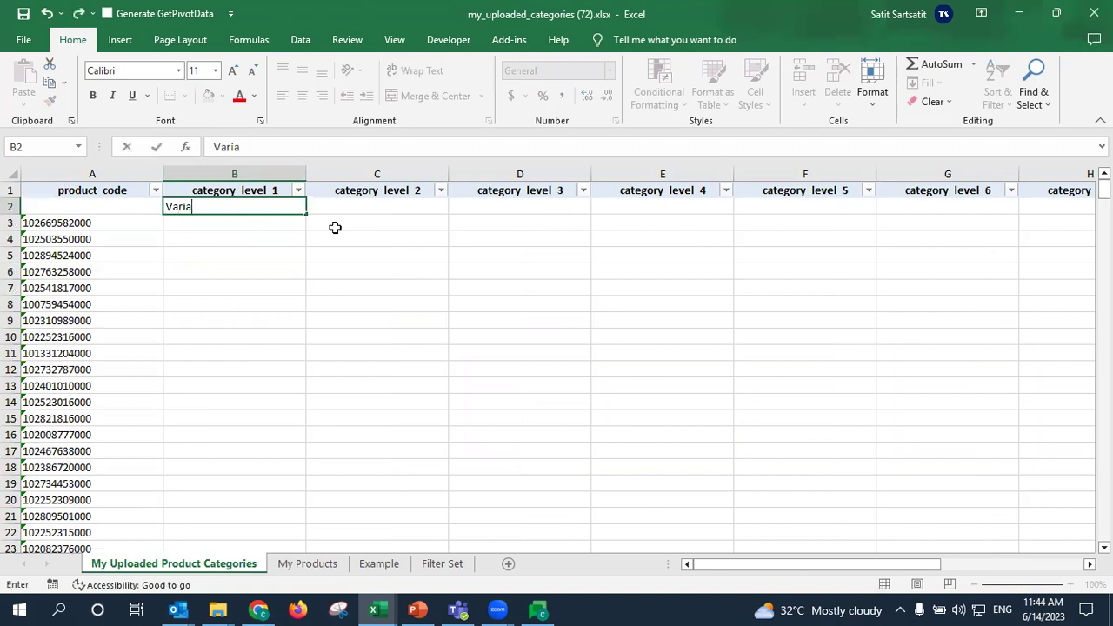
key("Return")
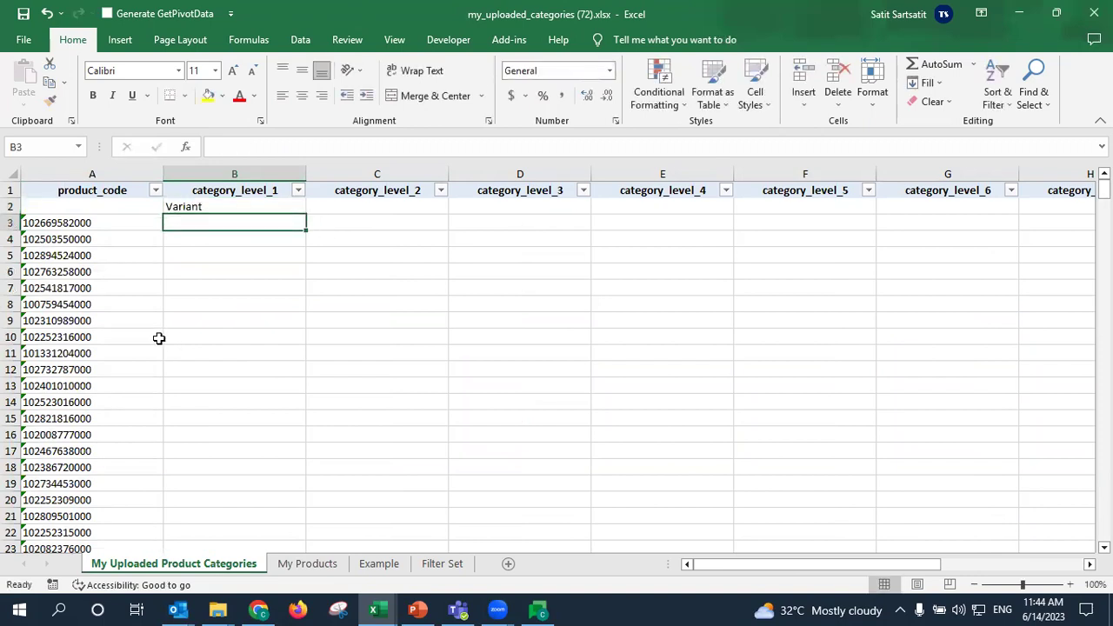
Enter Plain in B3 and copy it down the category_level_1 column through row 173
type("Plain")
key("Return")
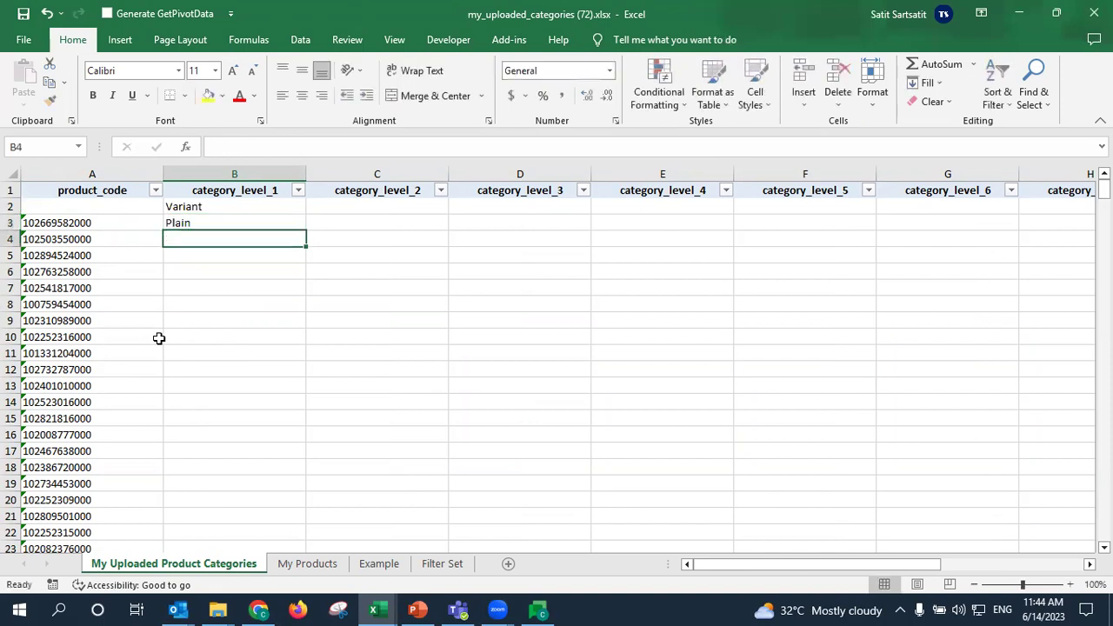
key("Up")
key("ctrl+c")
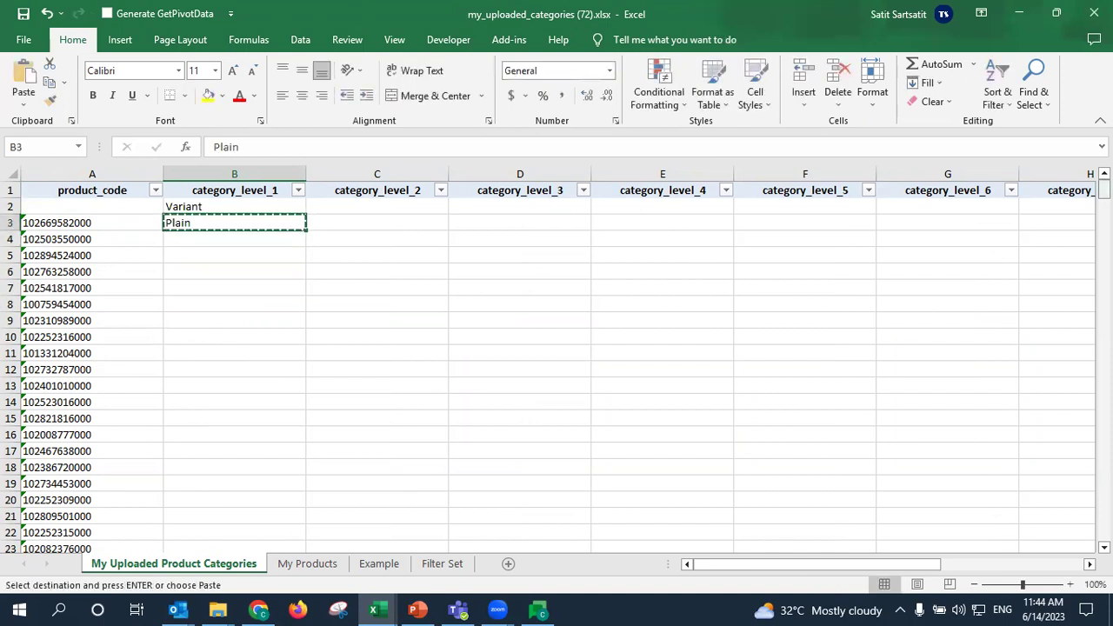
scroll(633, 327, "down", 20)
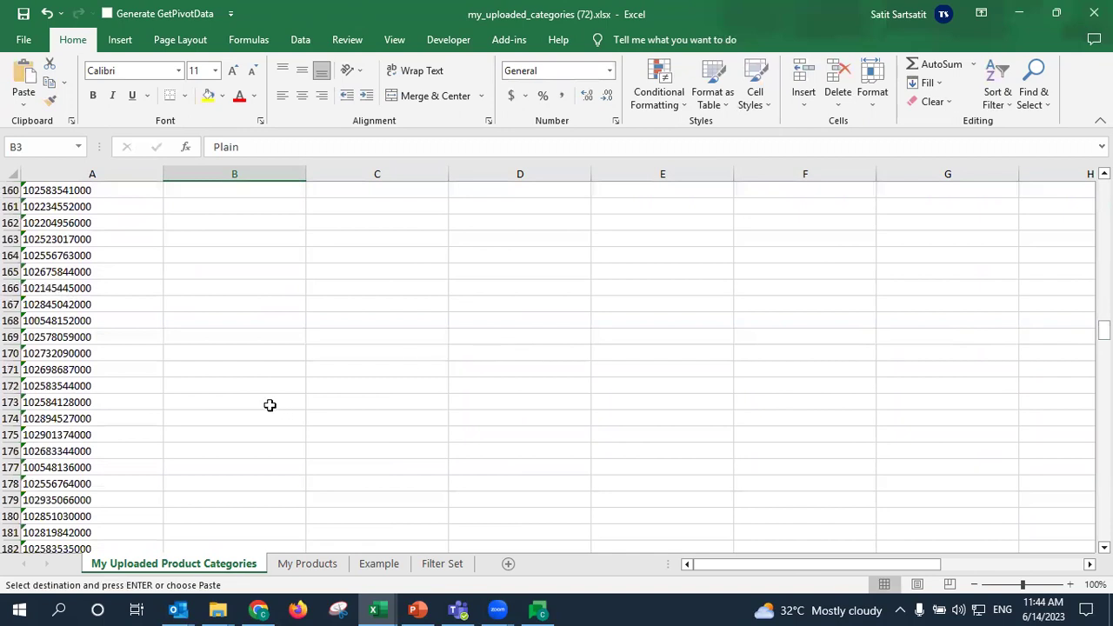
left_click(266, 380, "shift")
key("ctrl+v")
scroll(243, 390, "up", 20)
Enter Raisin in the first empty category_level_1 cell, B174, and copy it down through row 288
left_click(237, 377)
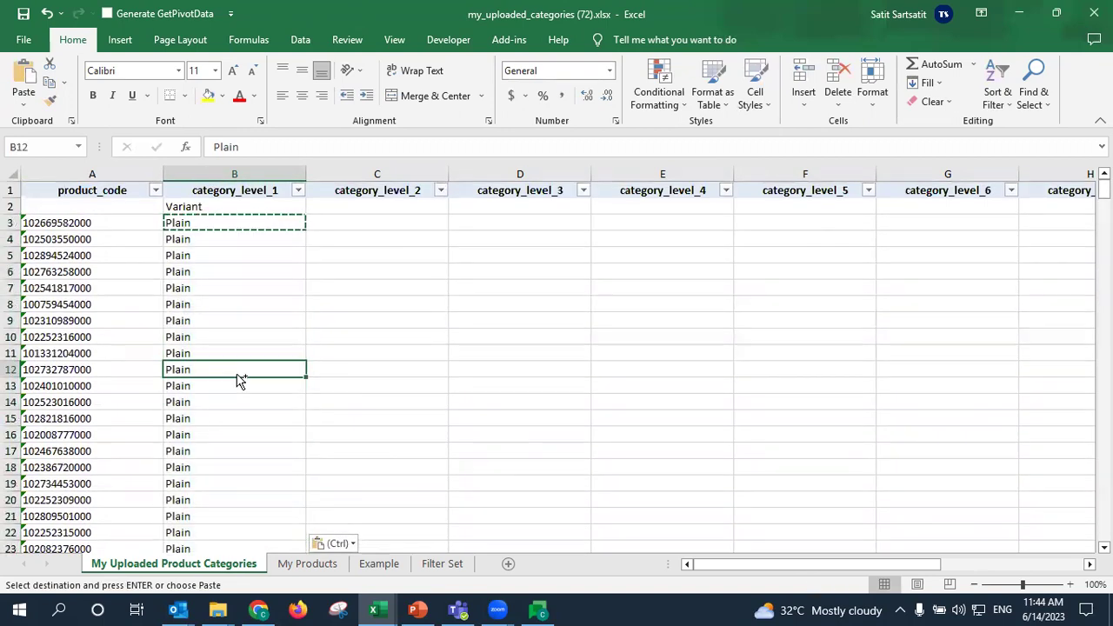
key("ctrl+Down")
key("Down")
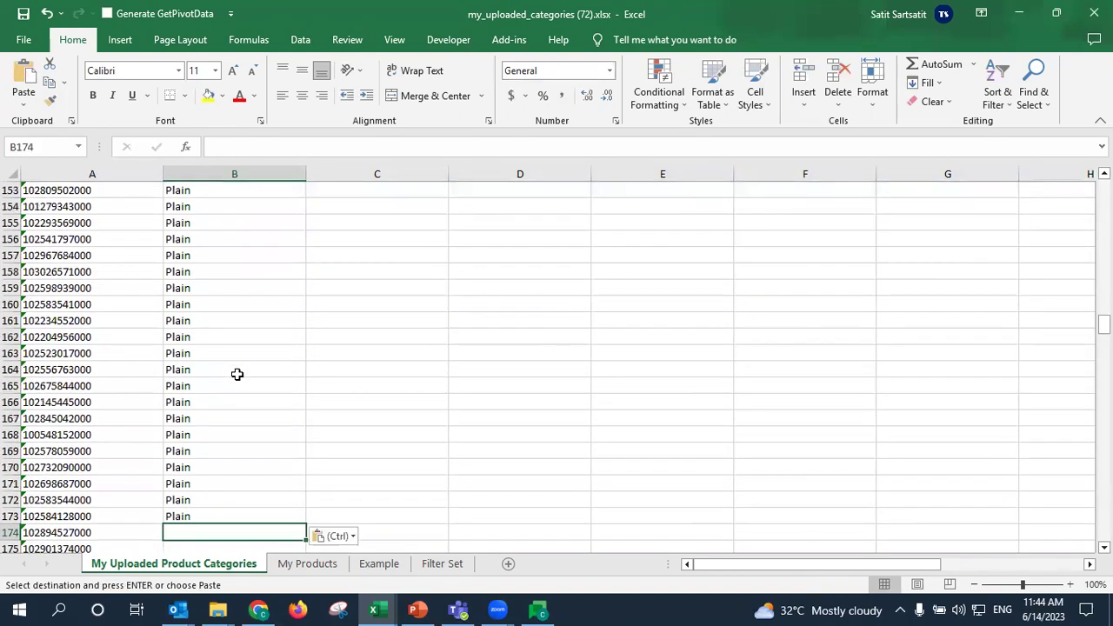
key("Escape")
type("Raisin")
key("Return")
key("Up")
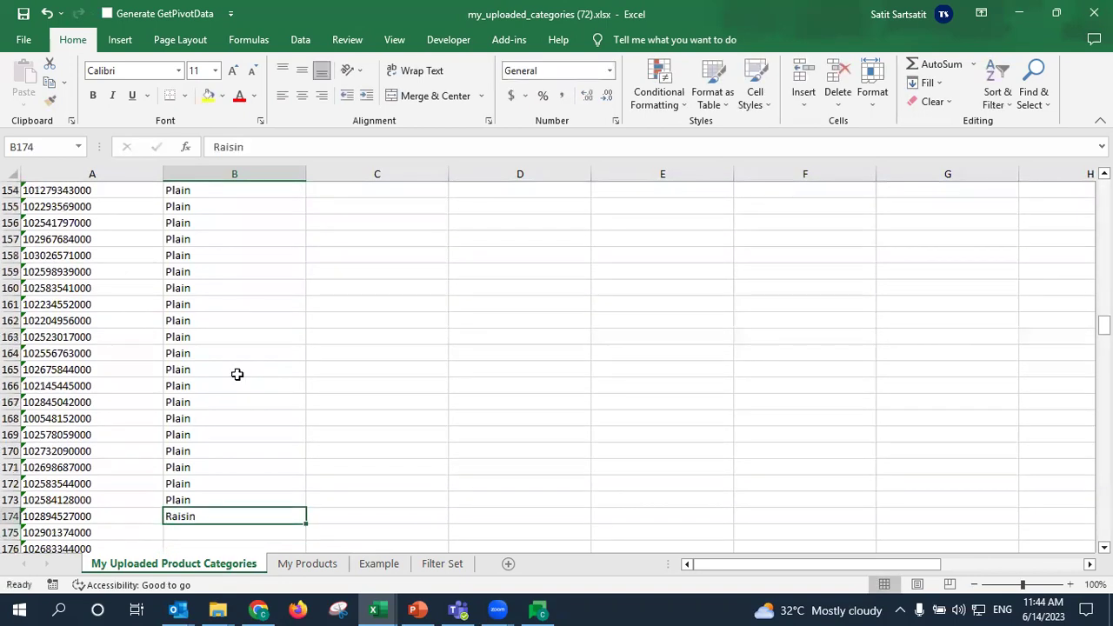
key("ctrl+c")
scroll(226, 418, "down", 20)
left_click(218, 470, "shift")
key("ctrl+v")
scroll(241, 415, "up", 20)
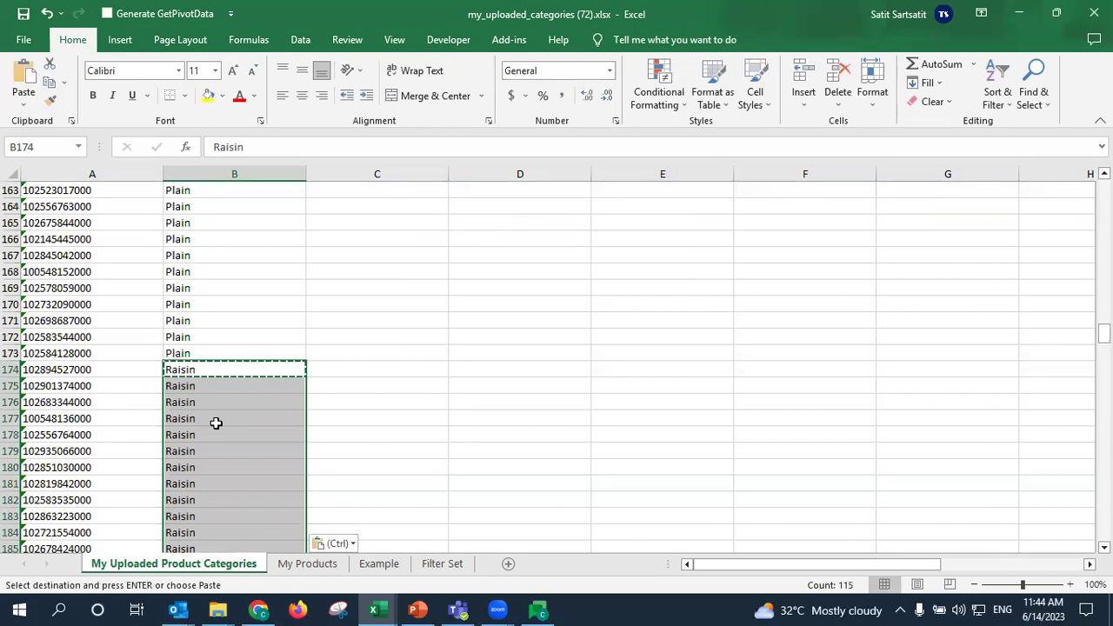
Enter Pizza in the first empty category_level_1 cell, B289, and copy it down through row 342
left_click(215, 423)
key("ctrl+Down")
key("Down")
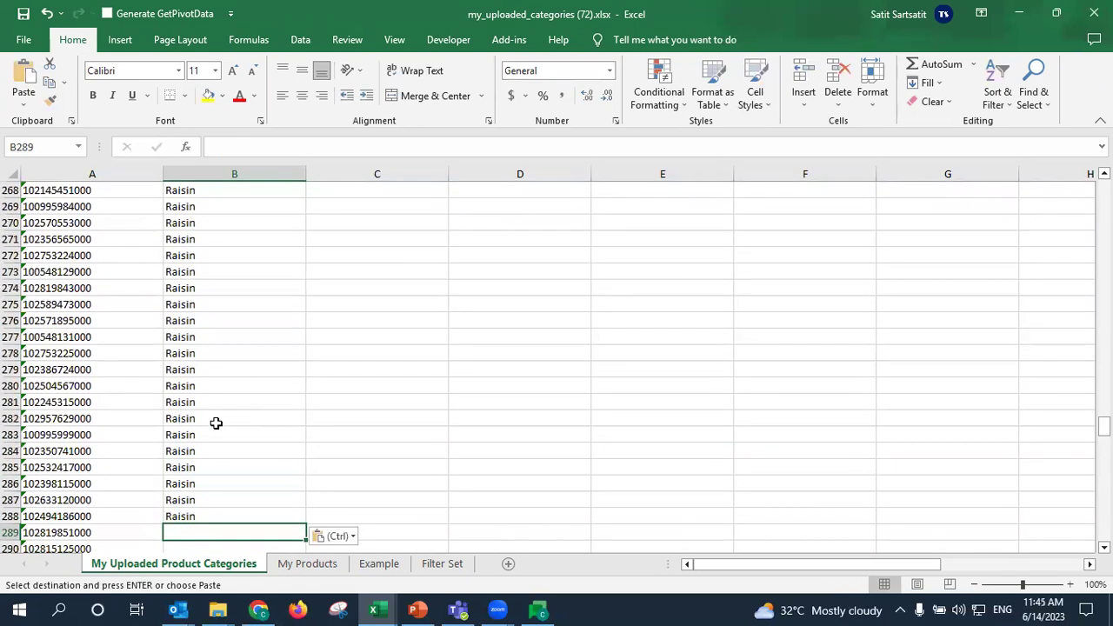
type("Pizza")
key("Return")
key("Up")
key("ctrl+c")
scroll(997, 428, "down", 13)
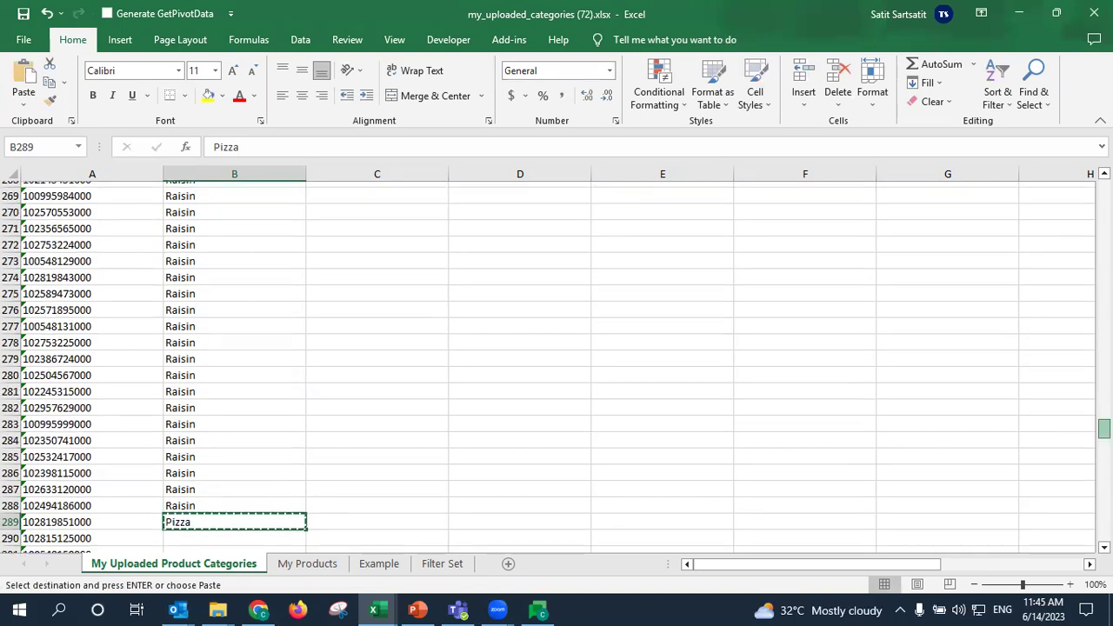
left_click(276, 452, "shift")
key("ctrl+v")
scroll(259, 437, "up", 12)
Enter Pork Floss in B343 and copy it down category_level_1 to the last product code in row 407
left_click(231, 450)
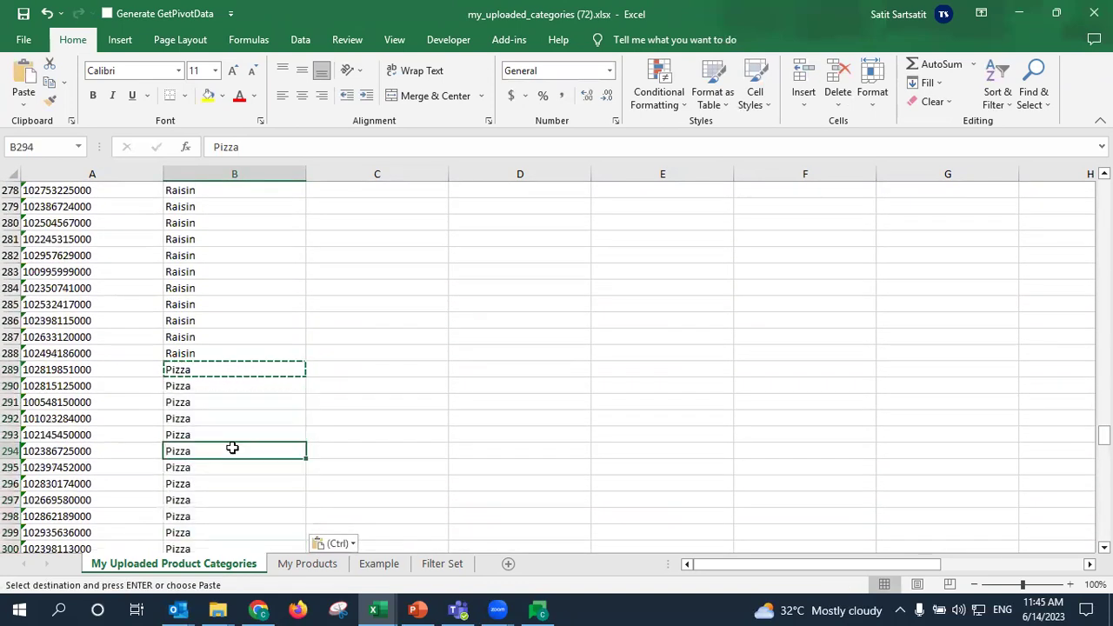
key("ctrl+Down")
key("Down")
key("Escape")
type("Por")
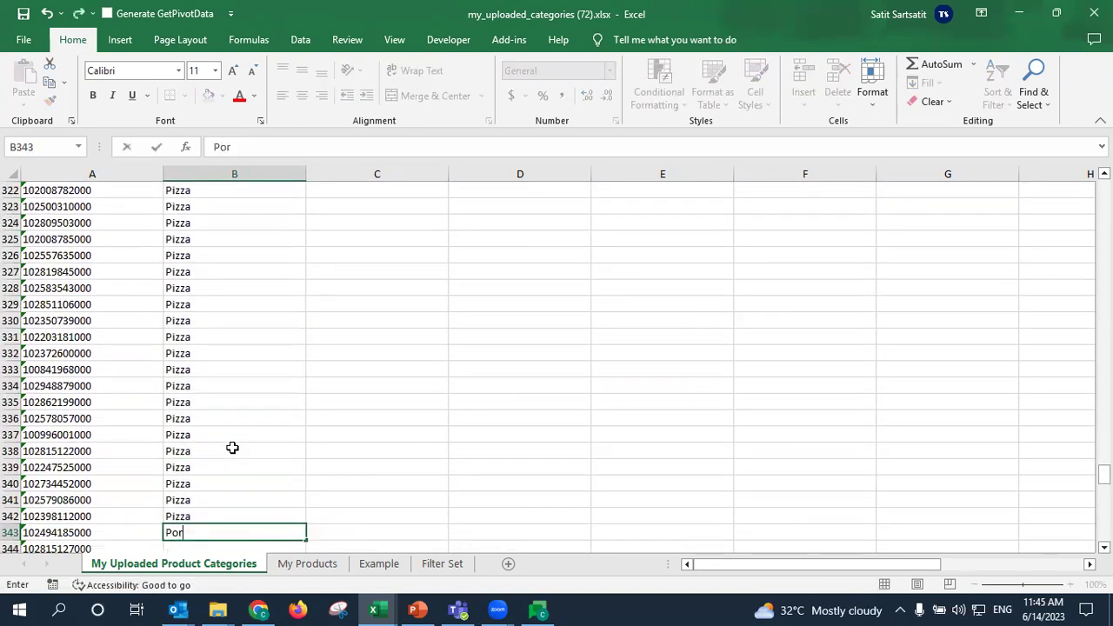
type("k Floss")
key("Return")
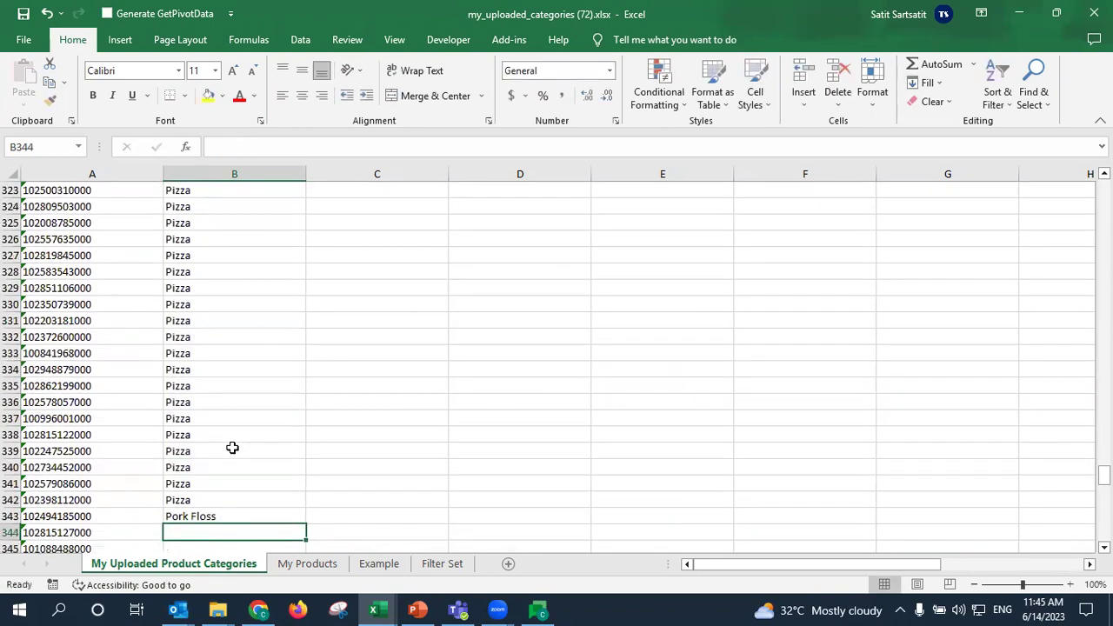
key("Up")
key("ctrl+c")
scroll(769, 512, "down", 20)
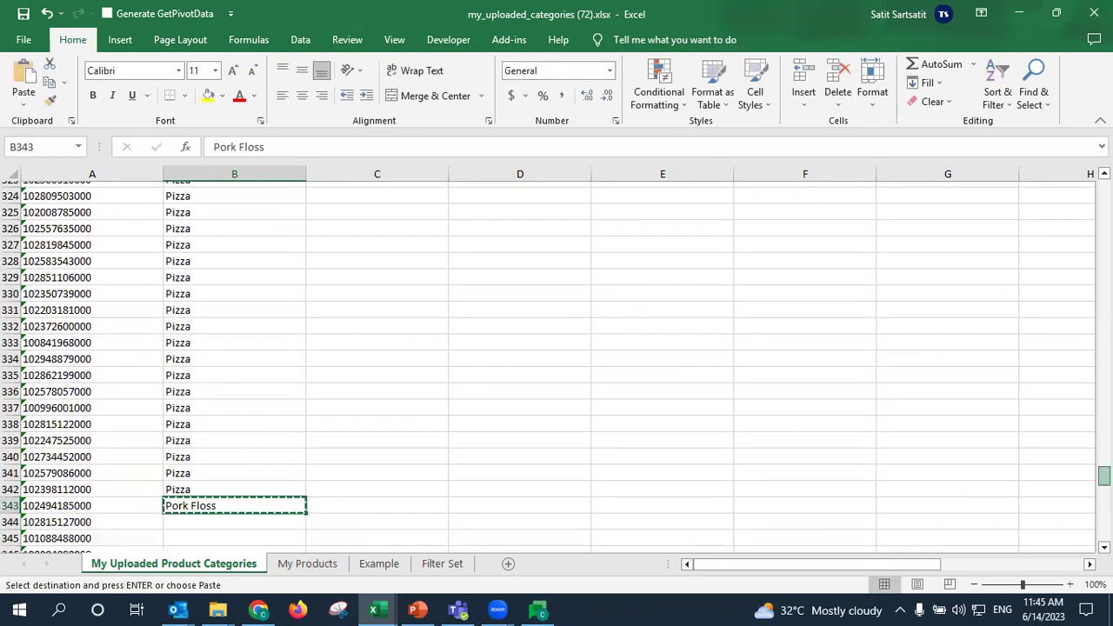
left_click(253, 528, "shift")
key("ctrl+v")
scroll(412, 459, "up", 18)
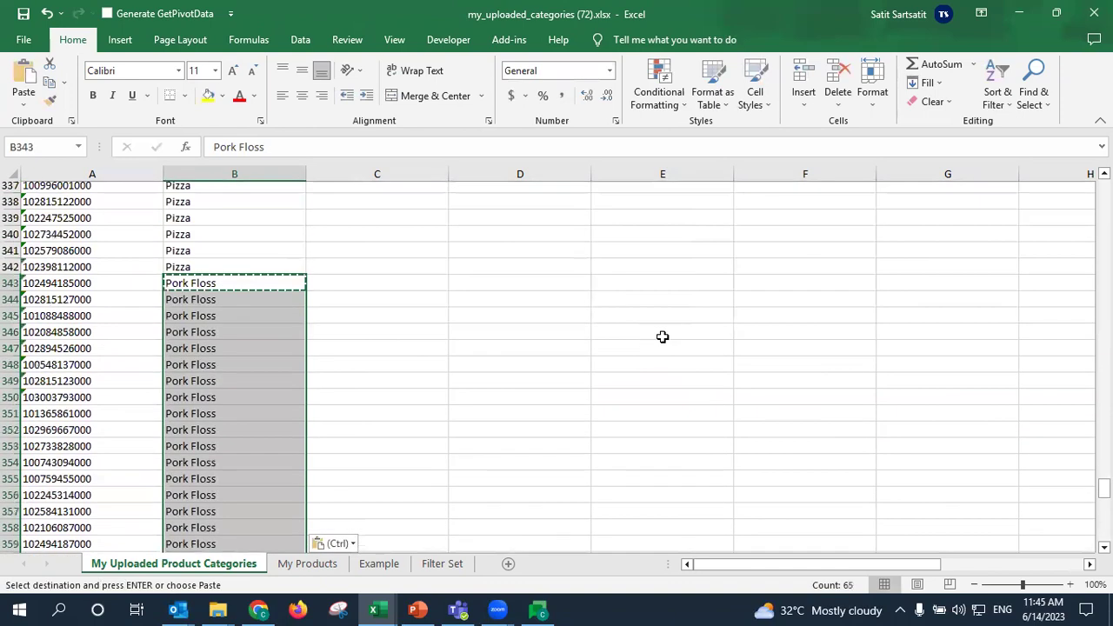
Enter Size in C2 as the custom name of category_level_2
left_click(664, 336)
key("ctrl+Up")
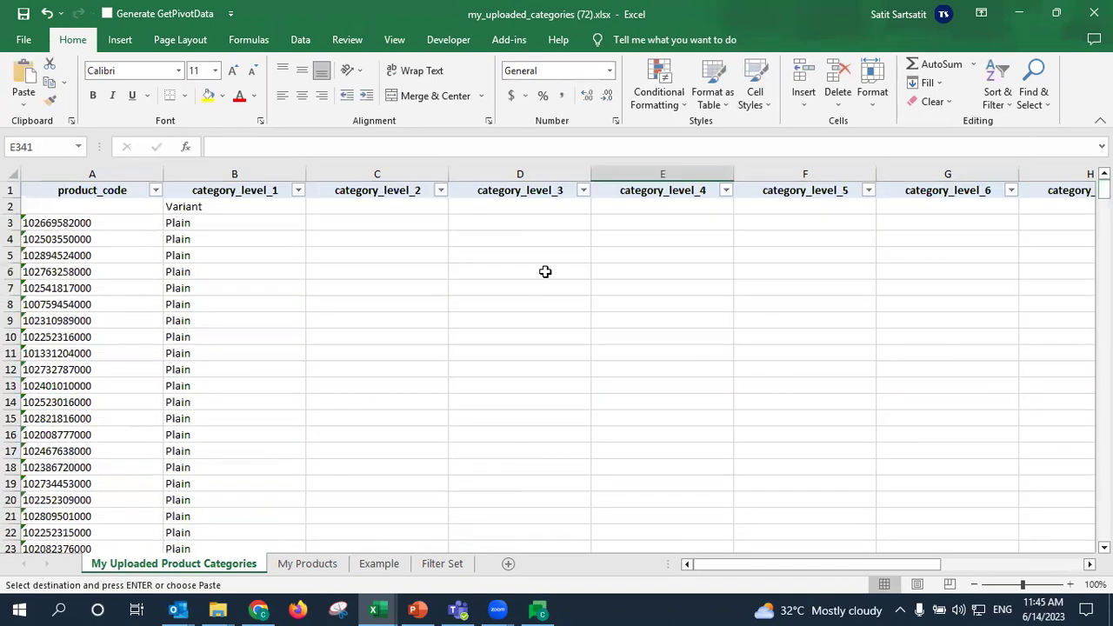
left_click(404, 306)
left_click(395, 211)
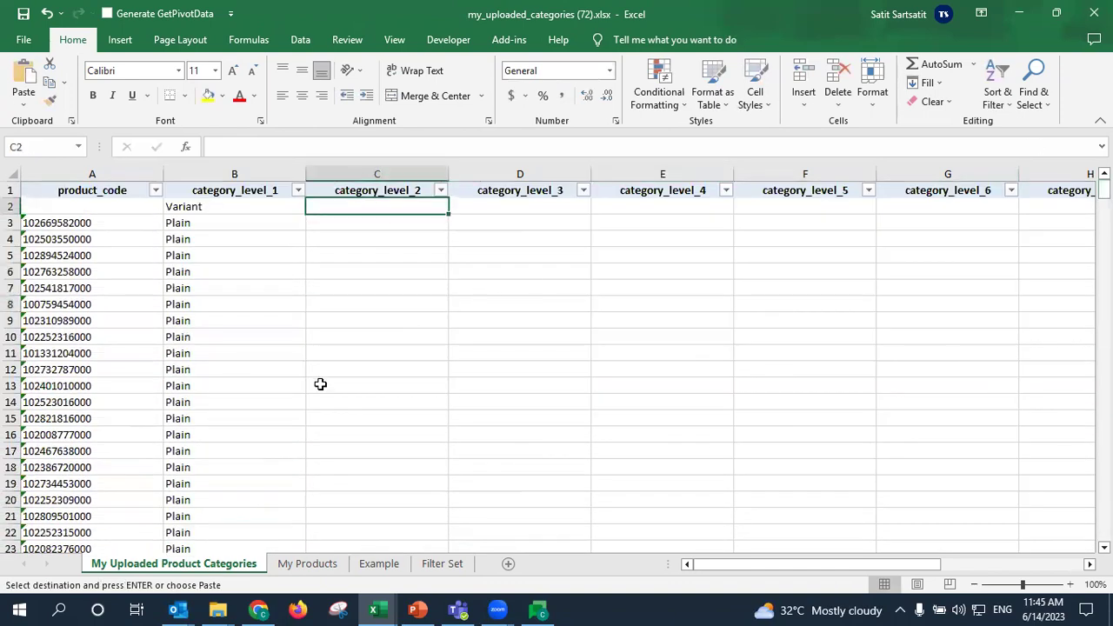
type("Size")
key("Return")
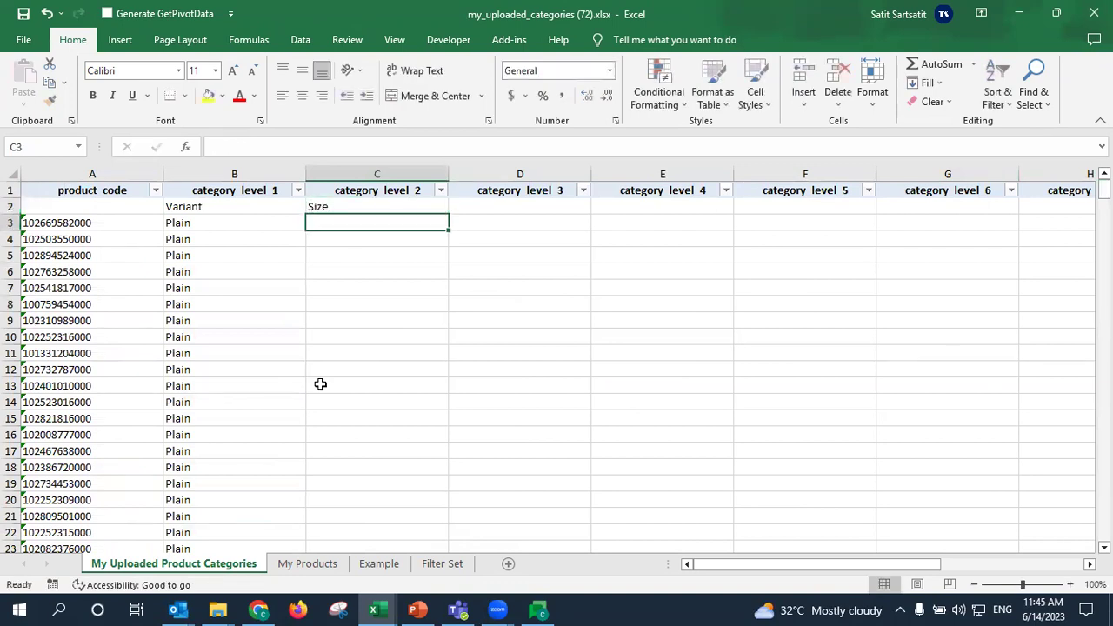
Enter Small in C3 and copy it down the category_level_2 column through row 87
type("Sma")
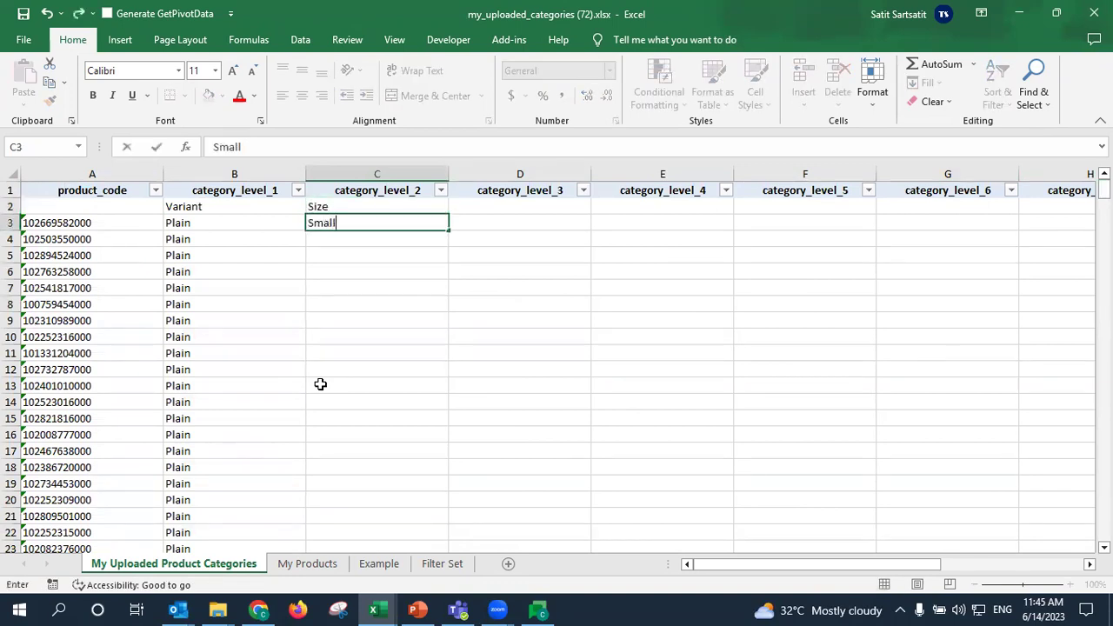
type("ll")
key("Return")
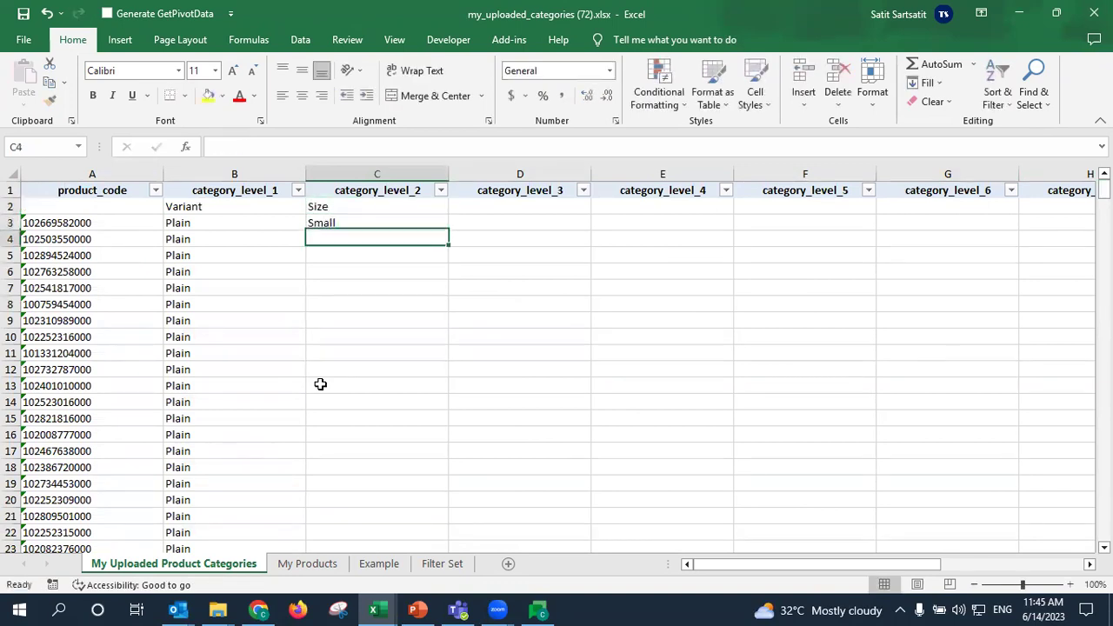
left_click(385, 222)
key("ctrl+c")
left_click_drag(1104, 192, 1104, 253)
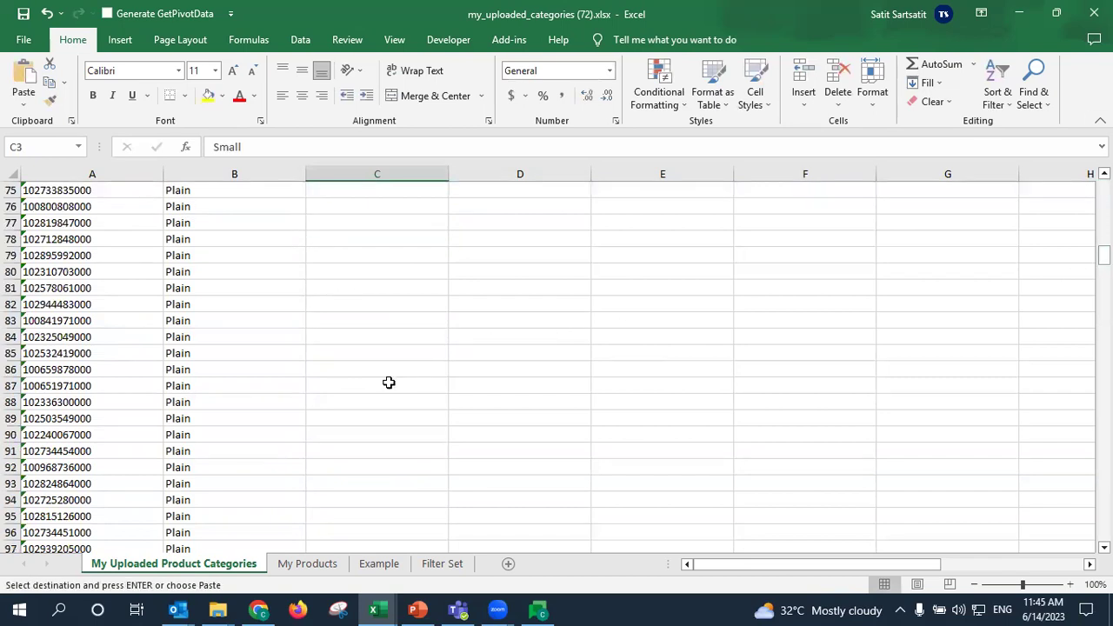
left_click(389, 383, "shift")
key("ctrl+v")
Enter Medium in the first empty category_level_2 cell, C88, and copy it down through row 103
left_click(373, 406)
key("ctrl+Down")
key("Down")
key("ctrl+v")
type("Me")
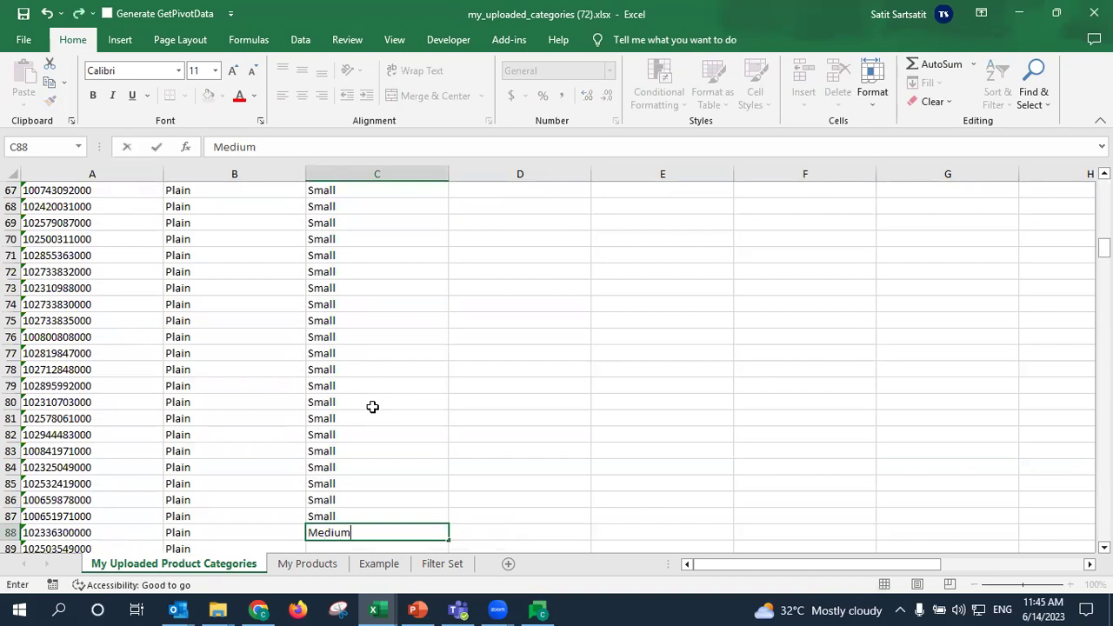
key("ctrl+Return")
scroll(372, 406, "down", 6)
key("ctrl+c")
left_click(357, 468, "shift")
key("ctrl+v")
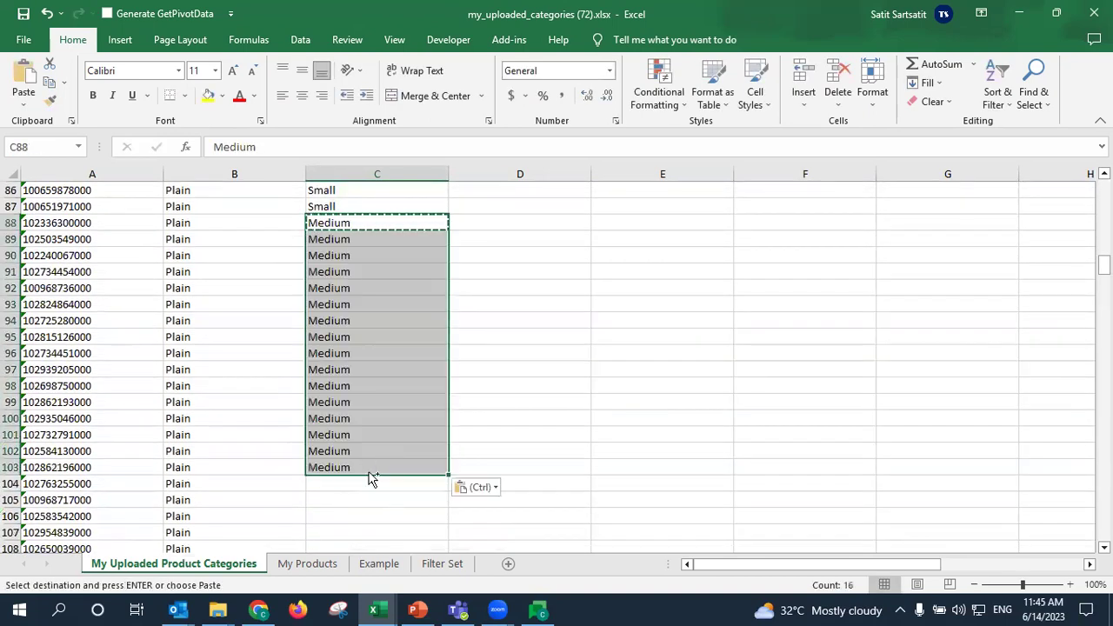
Enter Large in C104 and copy it down the category_level_2 column through row 144
left_click(357, 481)
type("Large")
key("Return")
left_click(355, 481)
key("ctrl+c")
scroll(395, 433, "down", 9)
scroll(395, 434, "down", 4)
left_click(378, 490, "shift")
key("ctrl+v")
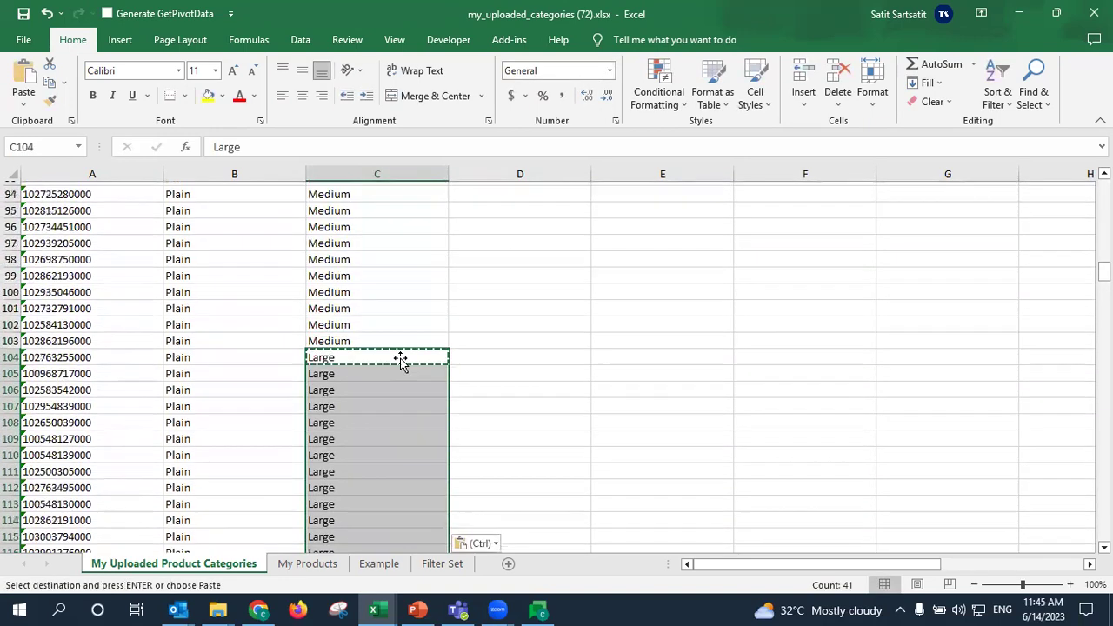
Copy the Small, Medium and Large block in C3:C144 and paste it directly below, starting at C145
scroll(365, 273, "up", 9)
scroll(357, 219, "up", 18)
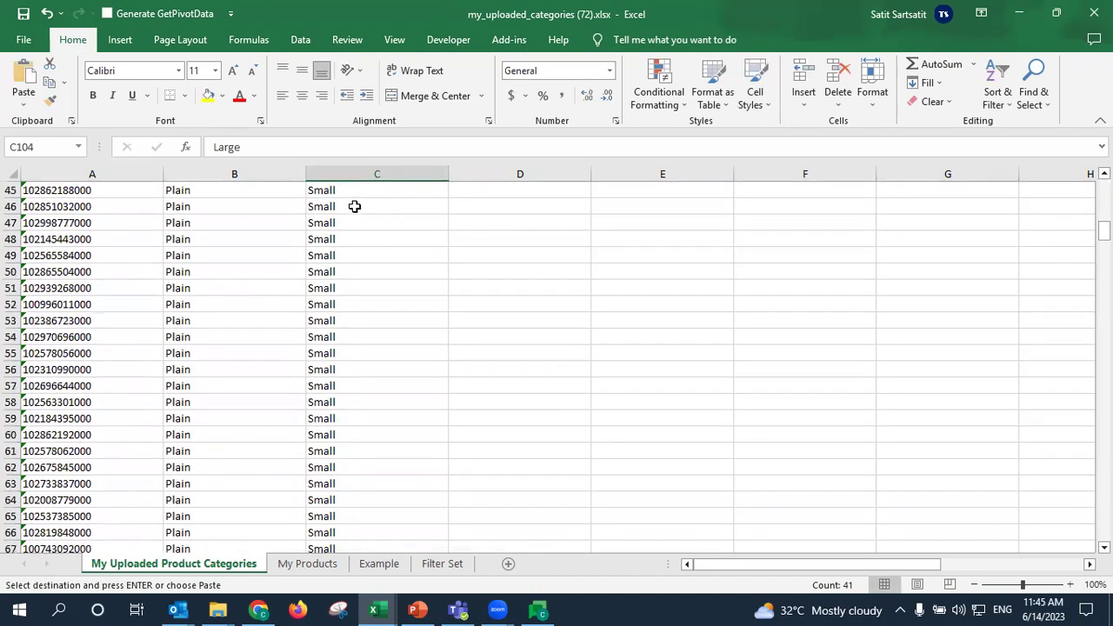
scroll(352, 220, "up", 4)
left_click(354, 222)
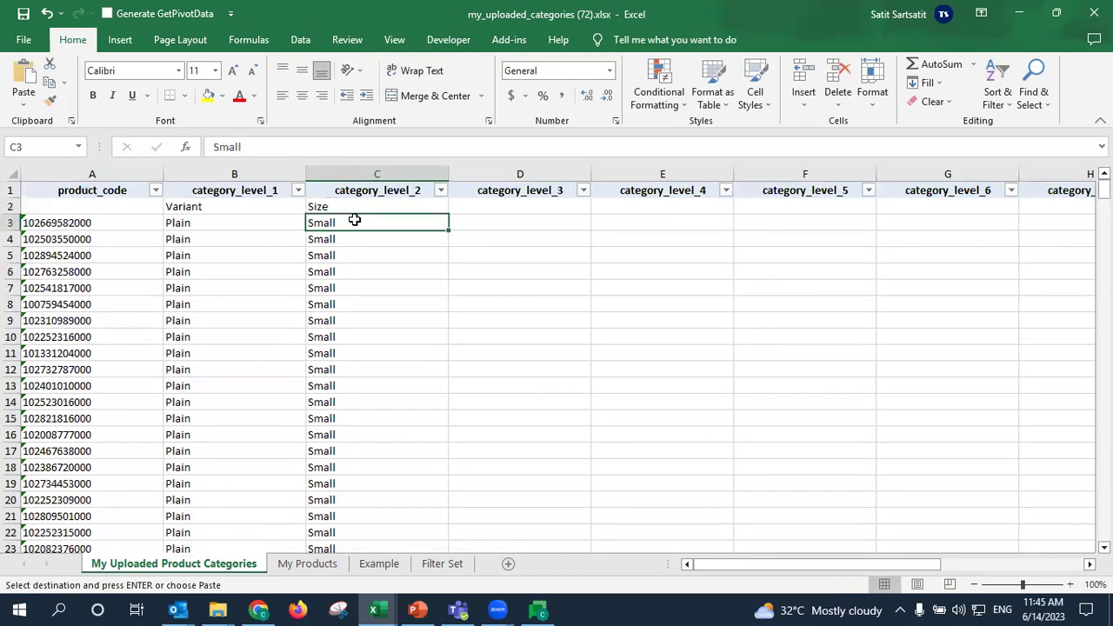
key("ctrl+shift+Down")
key("ctrl+c")
left_click(348, 479)
scroll(350, 493, "down", 3)
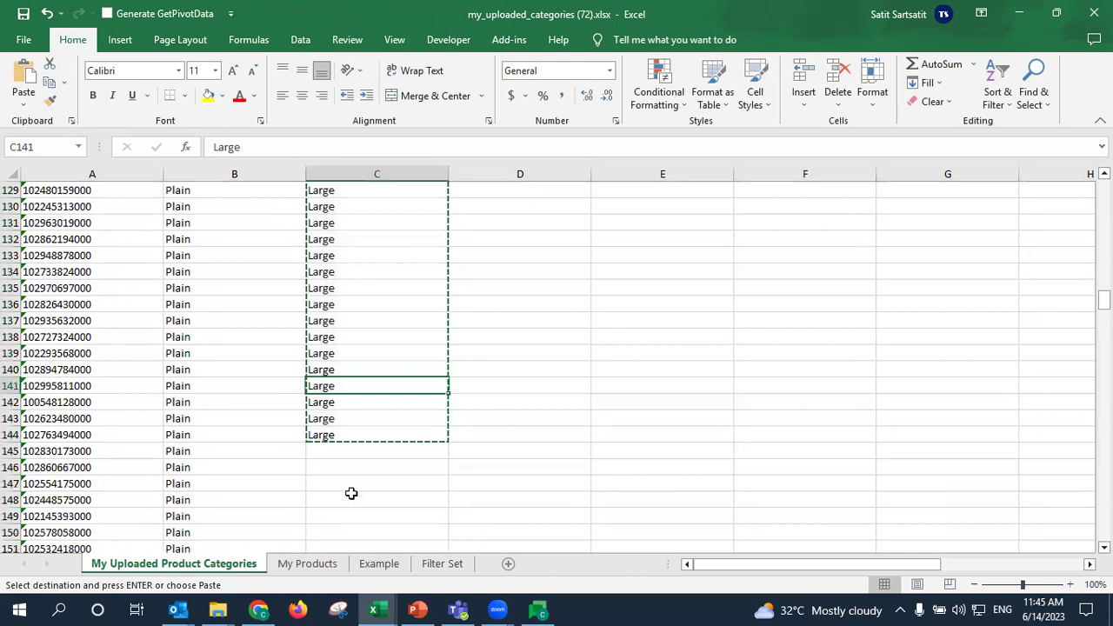
left_click(373, 405)
key("ctrl+v")
Paste the copied size block again in the first empty category_level_2 cell, C287
left_click(366, 449)
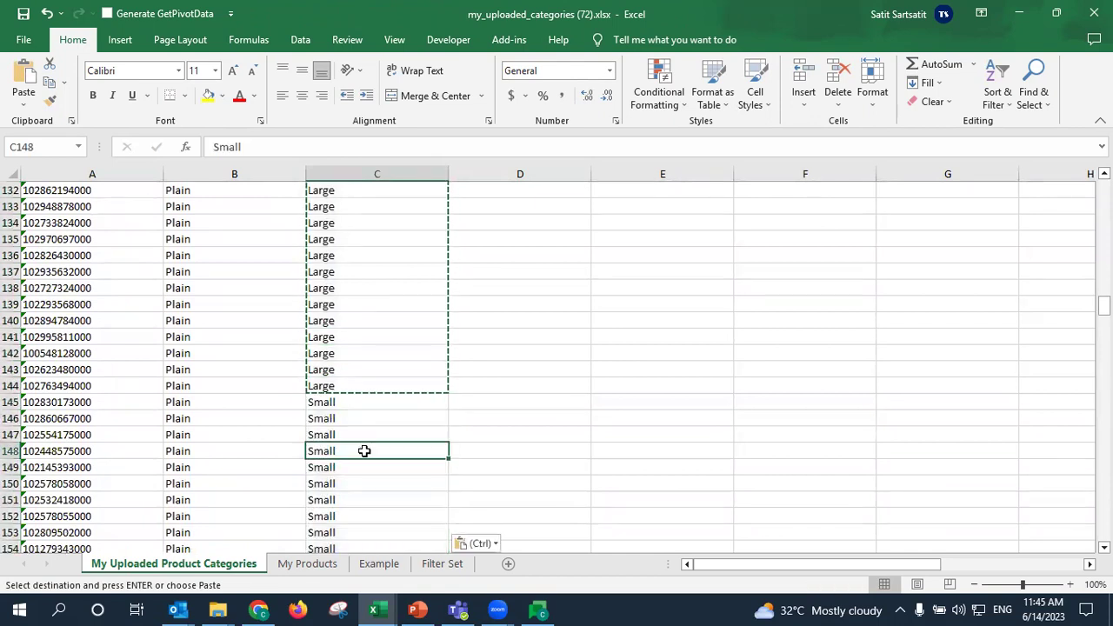
key("ctrl+Down")
key("Down")
key("ctrl+v")
Delete the surplus size values in C408:C428, below the last product code, and return to the top of the sheet
scroll(380, 445, "down", 3)
left_click(373, 450)
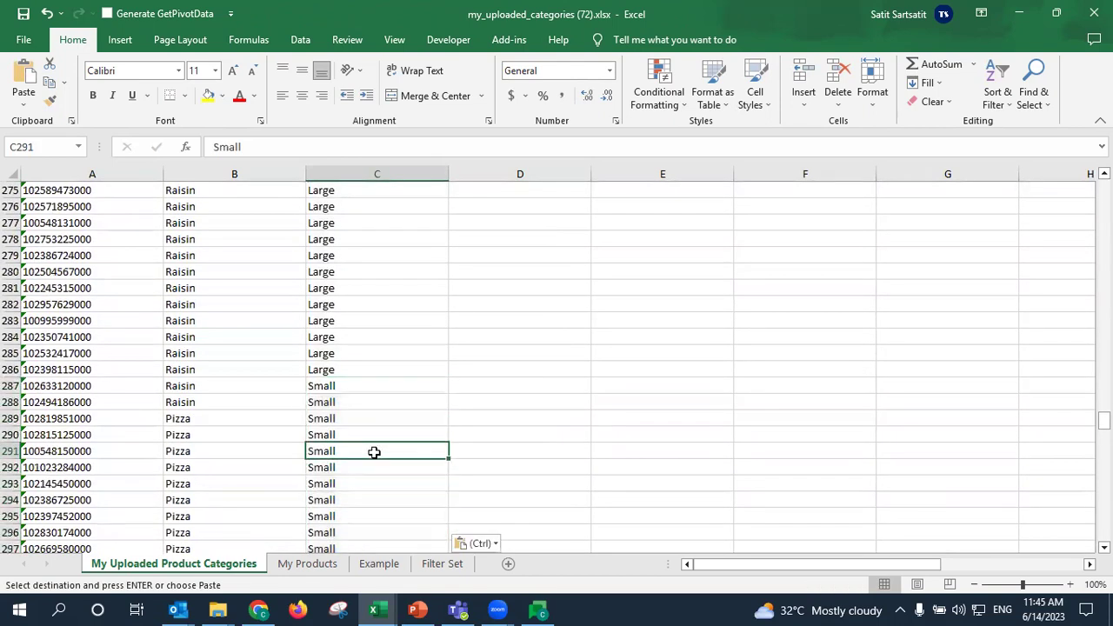
key("ctrl+Down")
key("Down")
key("Up")
scroll(374, 450, "up", 4)
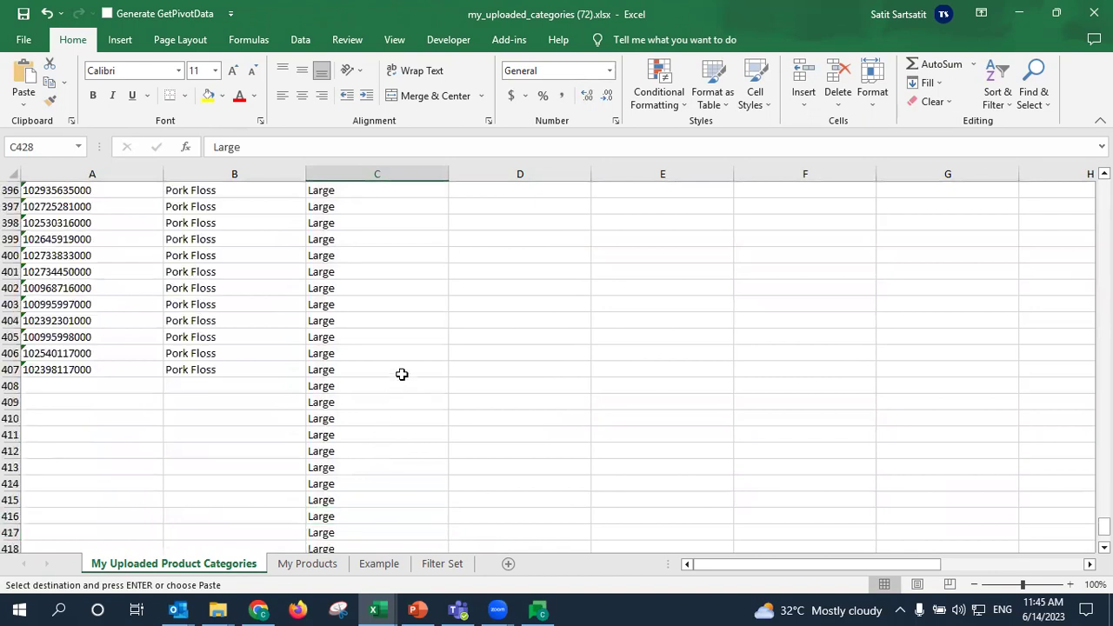
left_click(345, 384, "shift")
key("Delete")
scroll(370, 357, "down", 7)
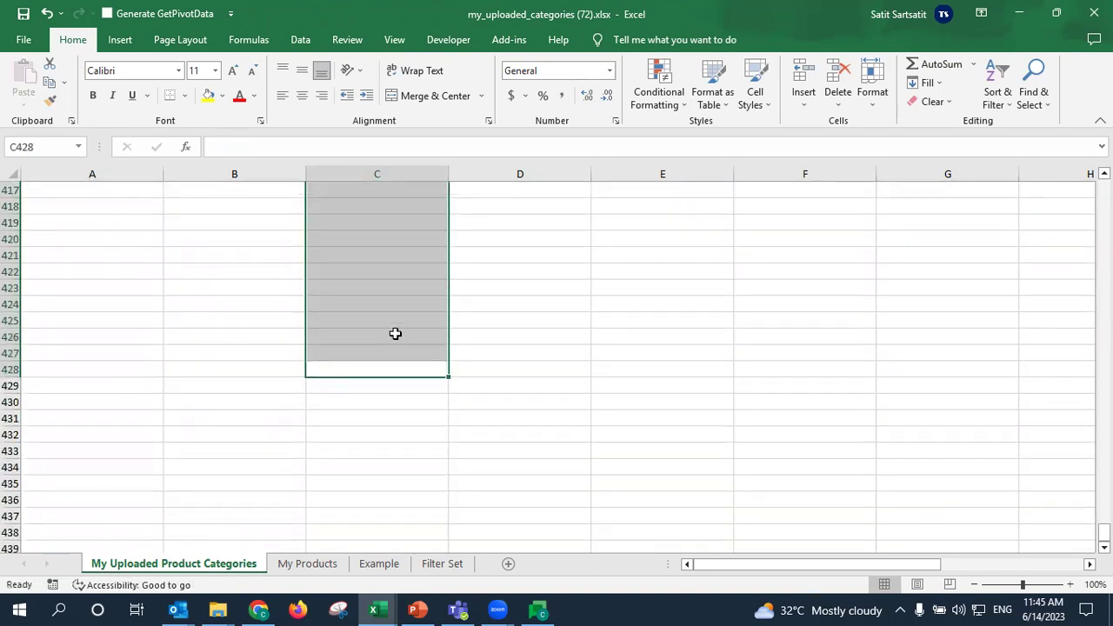
left_click(489, 291)
left_click_drag(1105, 533, 1105, 190)
left_click(645, 442)
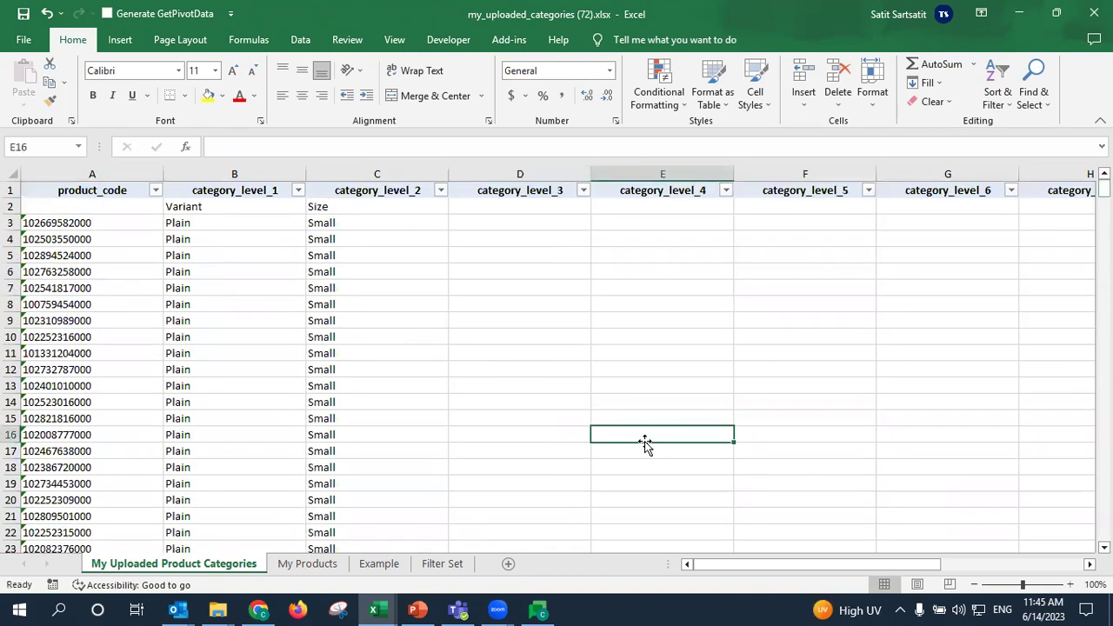
Enter _name in A2, the product_code cell of the row holding the custom level names
left_click(113, 206)
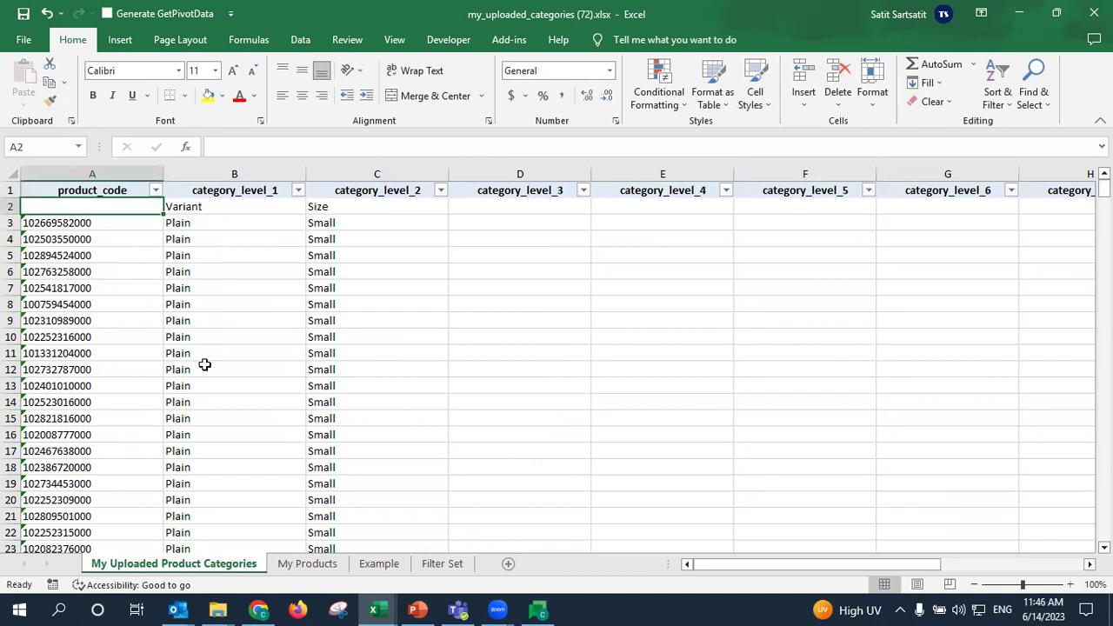
type("_name")
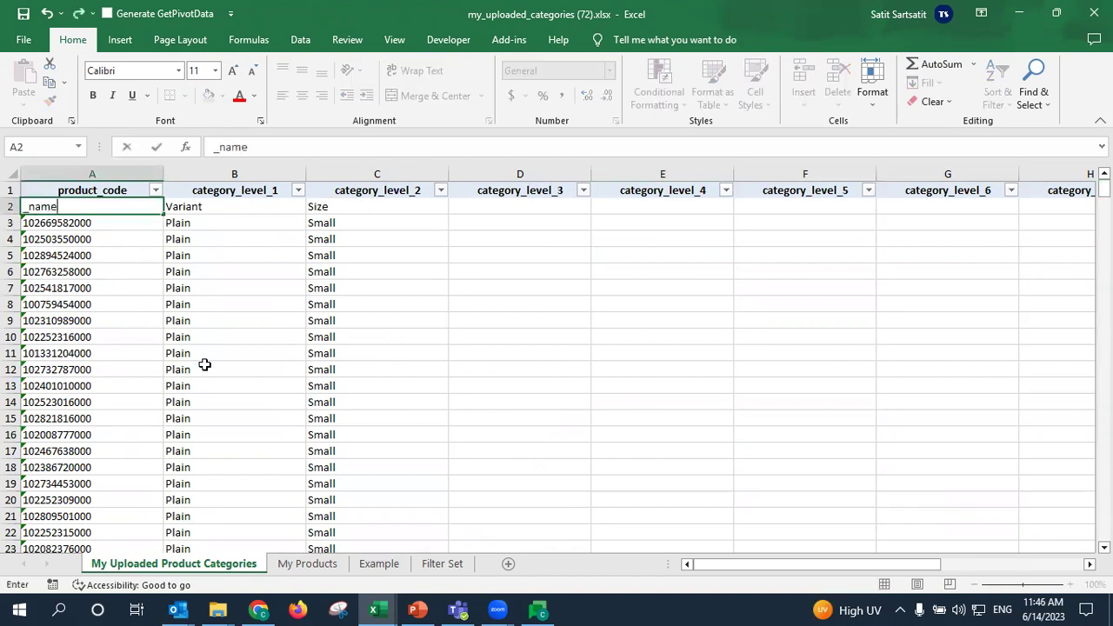
key("Return")
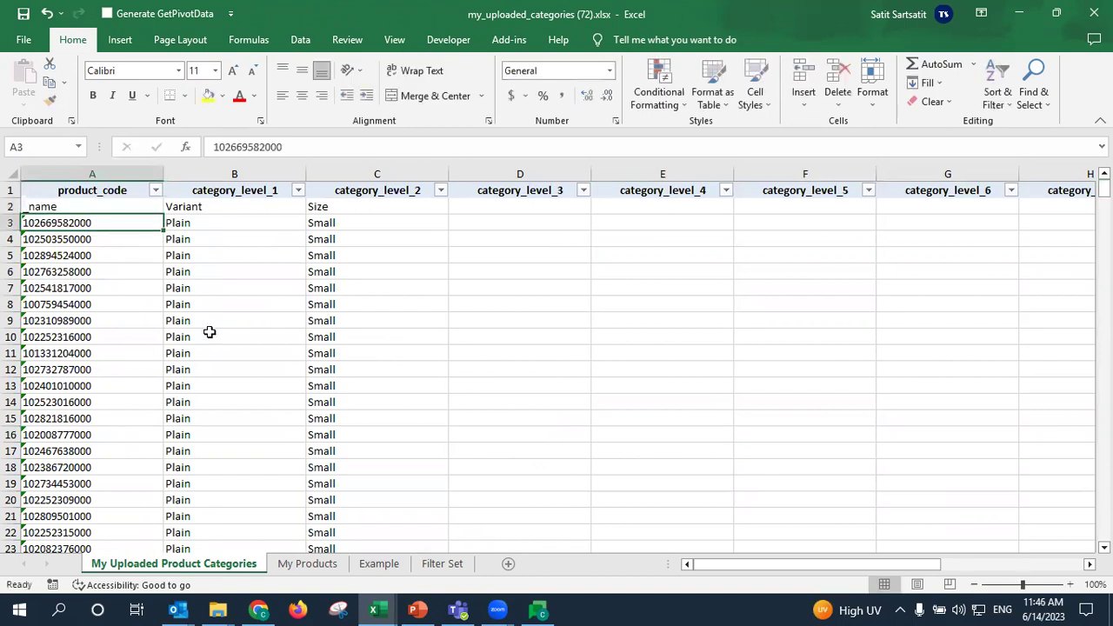
left_click(10, 206)
left_click(290, 301)
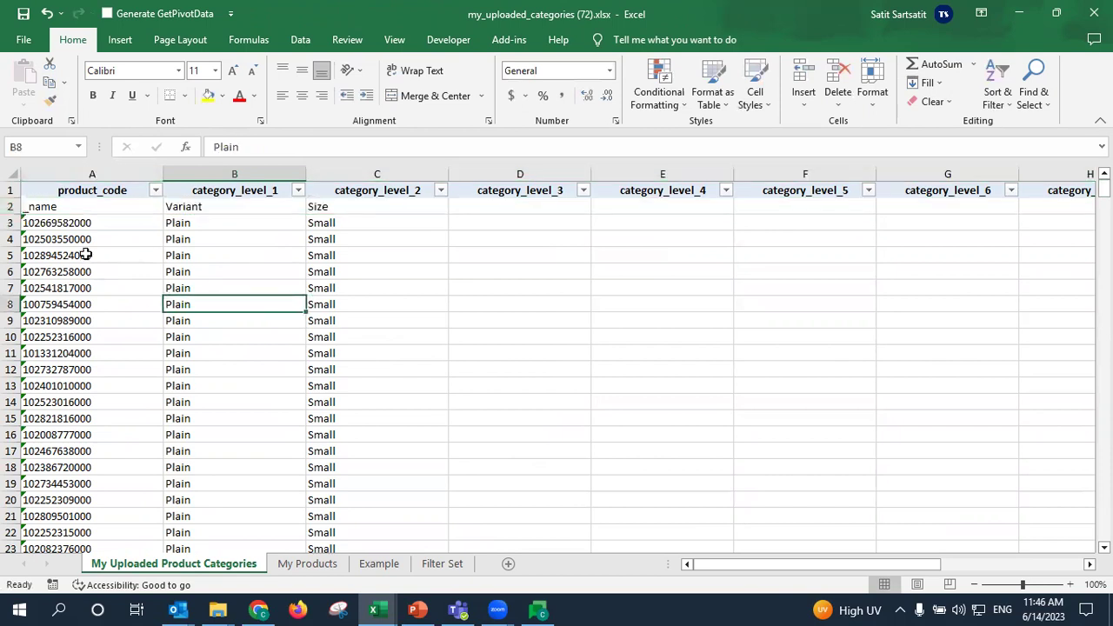
left_click(10, 207)
left_click(338, 365)
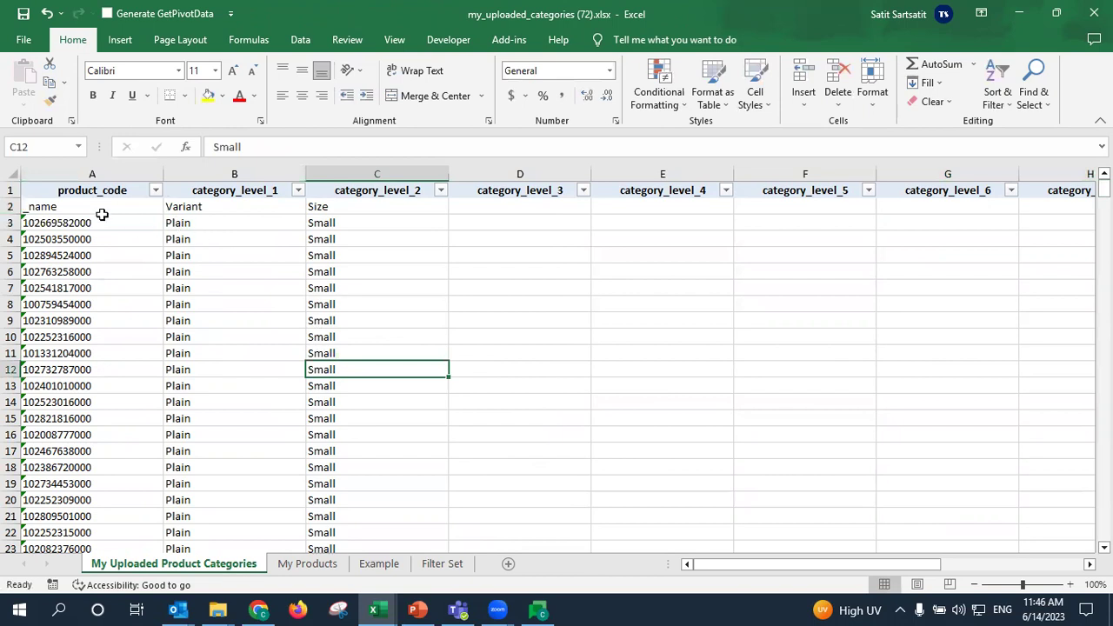
left_click(59, 191)
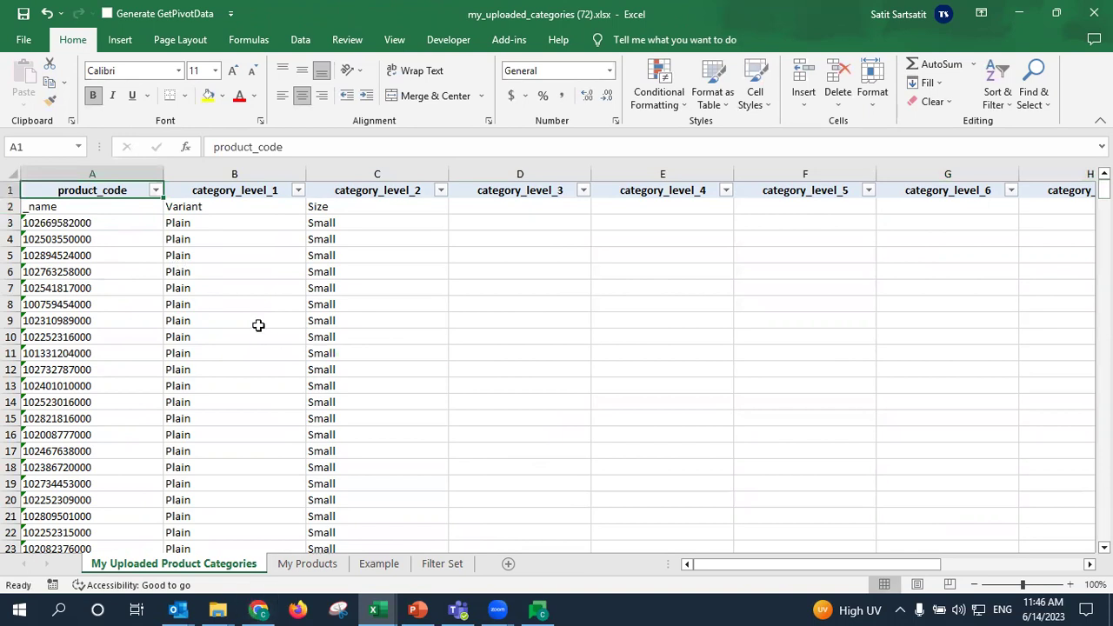
left_click(259, 610)
scroll(273, 416, "down", 1)
scroll(270, 407, "up", 1)
mouse_move(376, 610)
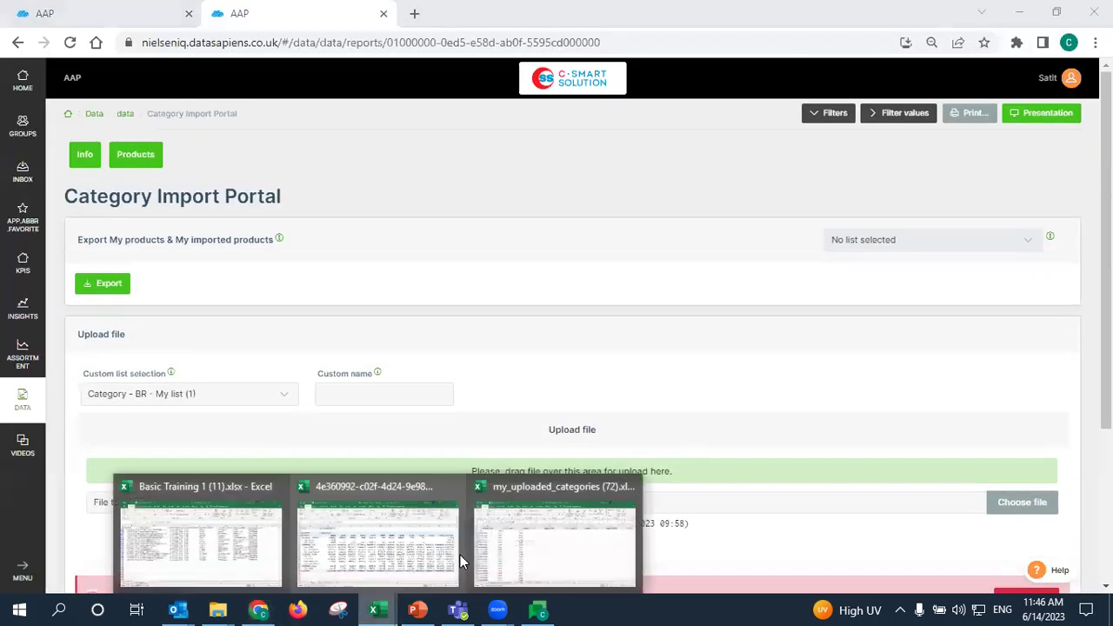
left_click(506, 533)
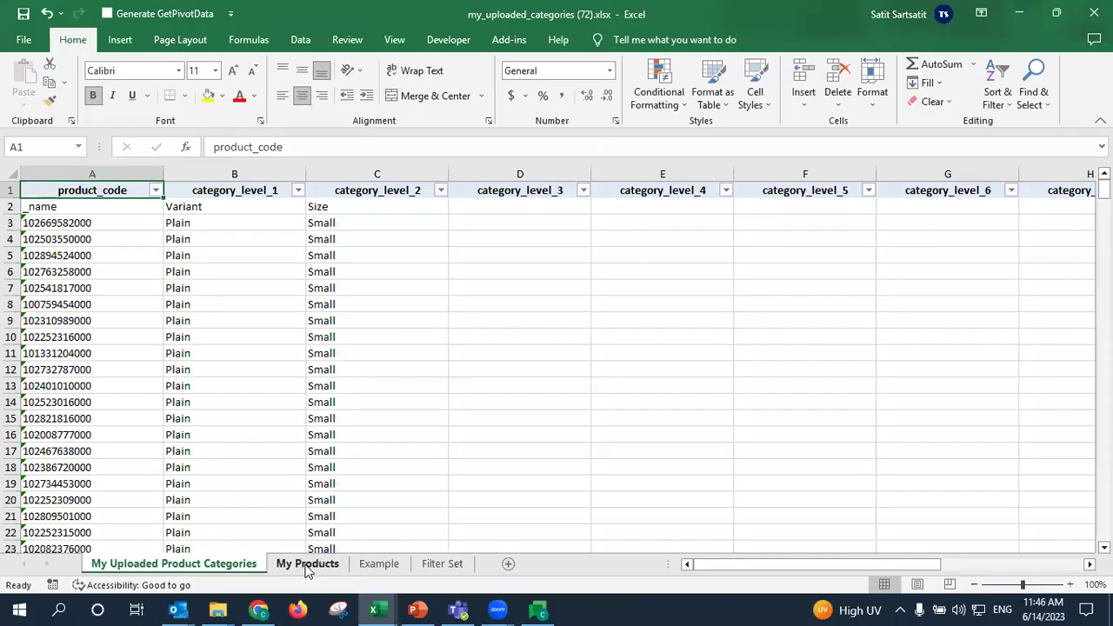
Delete the My Products, Example and Filter Set sheets together, keeping only My Uploaded Product Categories
left_click(313, 565)
left_click(444, 564, "shift")
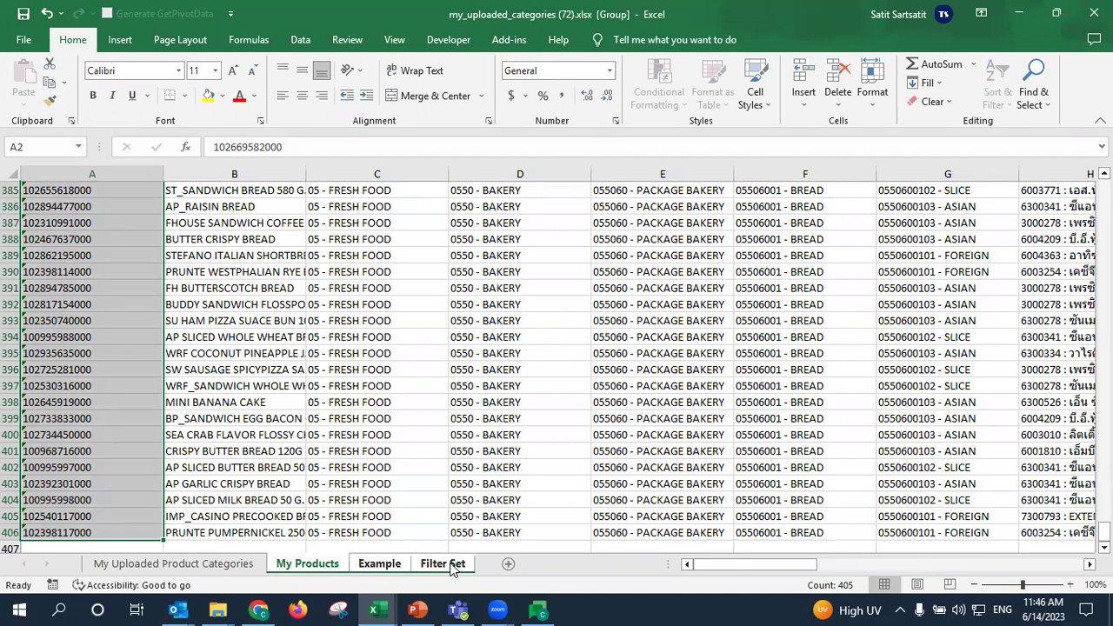
right_click(451, 569)
left_click(470, 374)
left_click(529, 351)
left_click(85, 297)
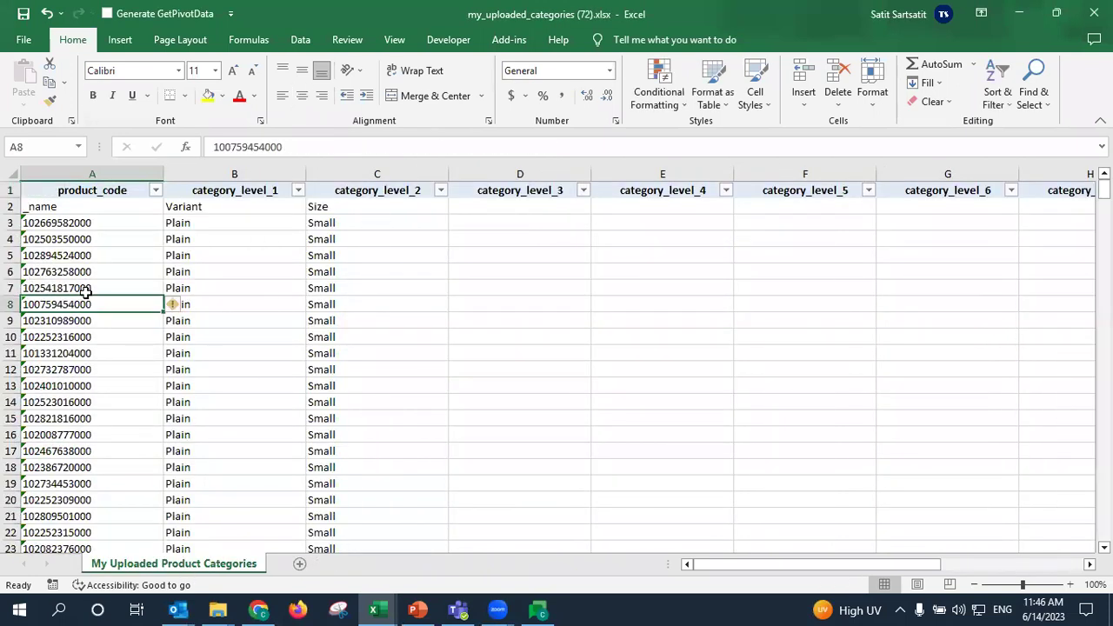
left_click(94, 192)
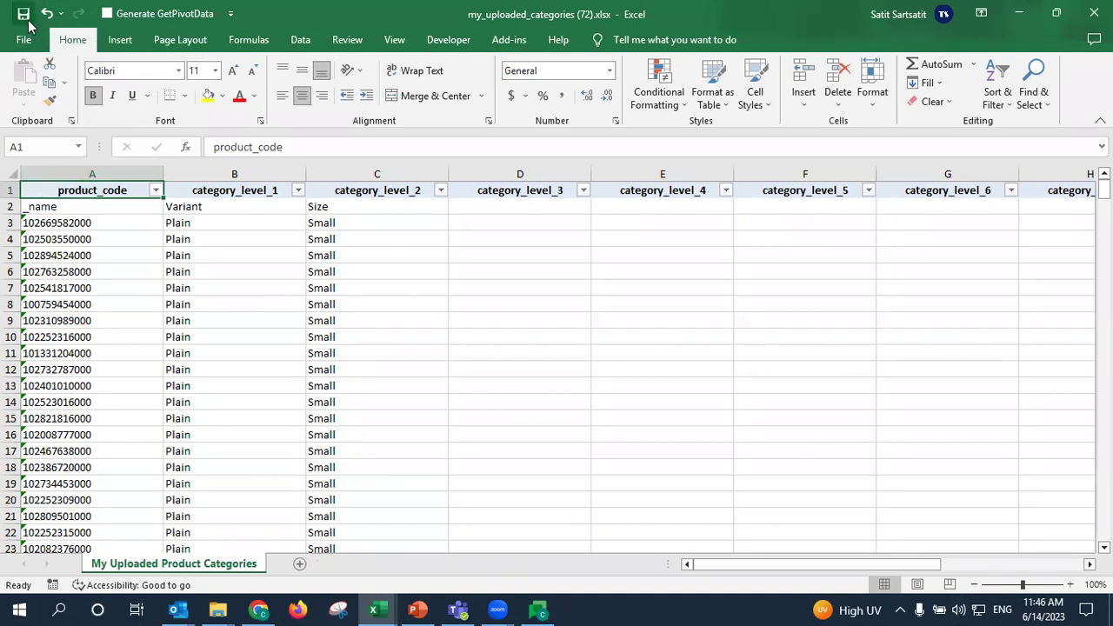
left_click(388, 383)
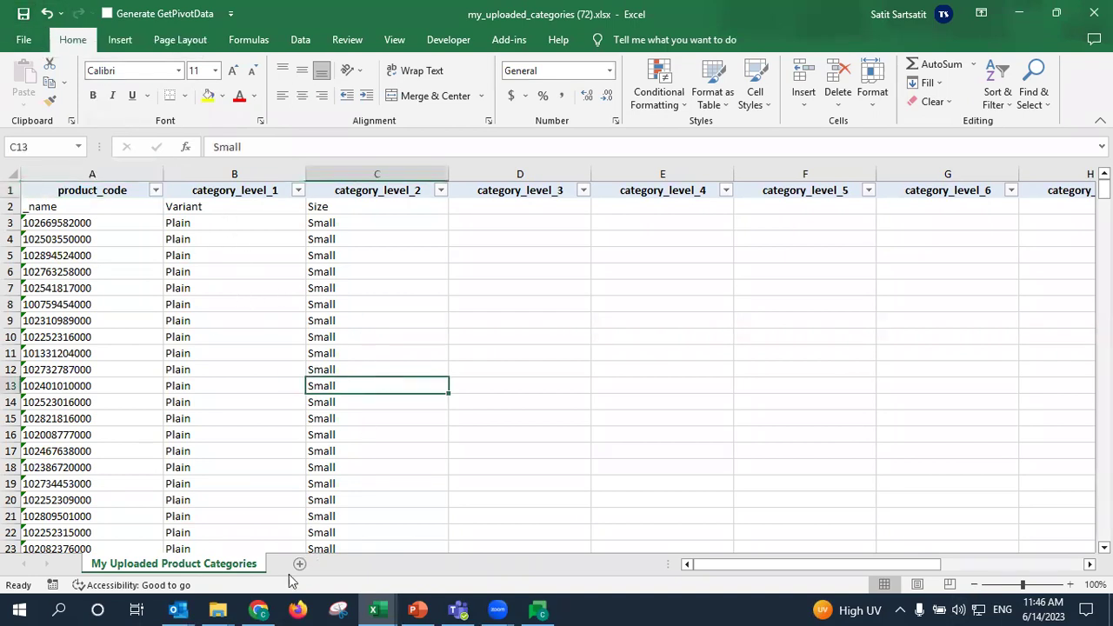
Switch to the Category Import Portal in Chrome and look through the first custom lists available for upload
left_click(258, 609)
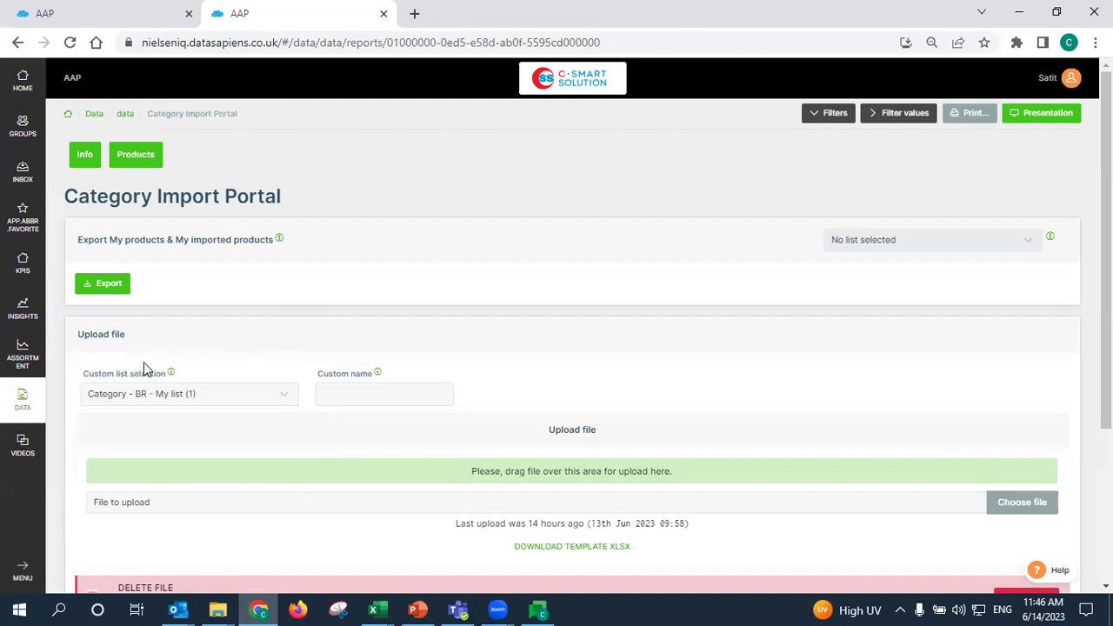
scroll(245, 334, "down", 1)
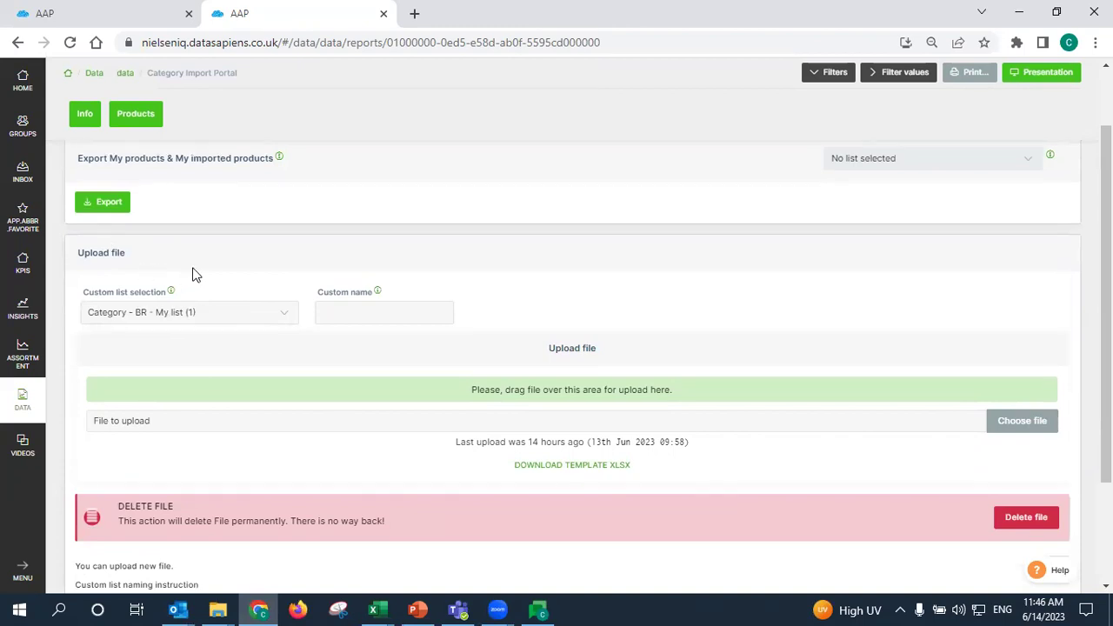
left_click(286, 319)
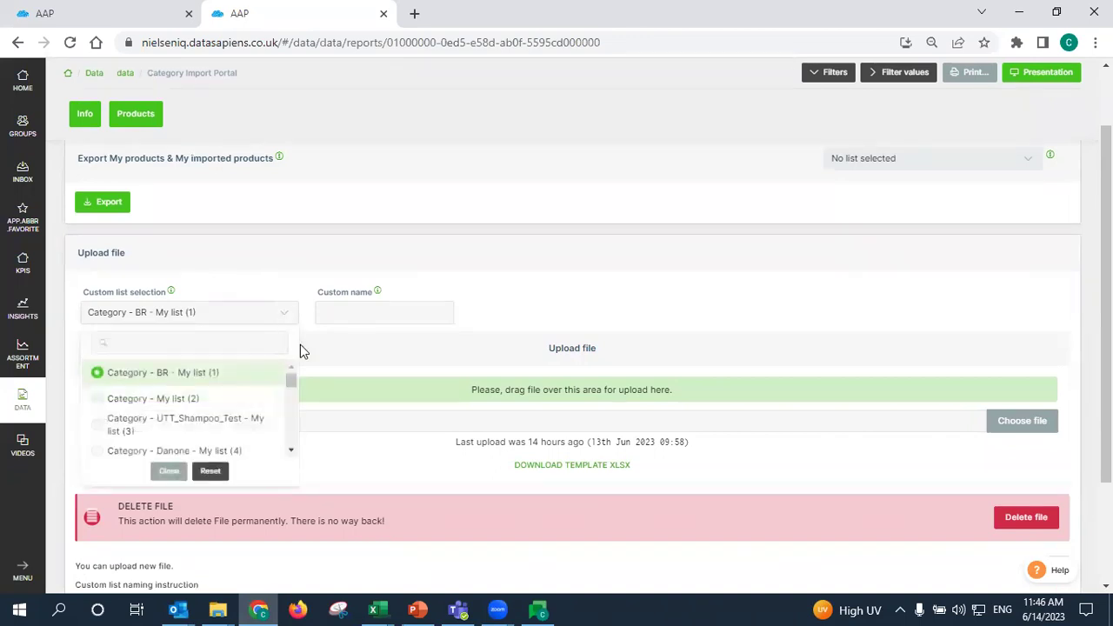
left_click(290, 453)
scroll(293, 415, "down", 1)
scroll(289, 389, "up", 1)
scroll(290, 389, "up", 1)
left_click(292, 451)
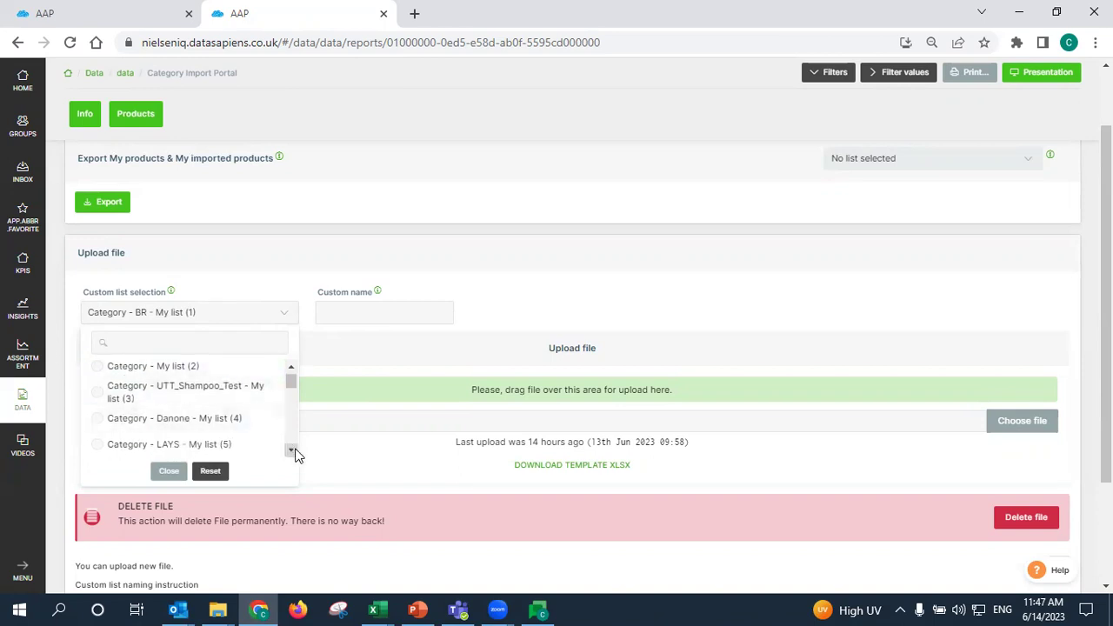
left_click(293, 451)
left_click(274, 316)
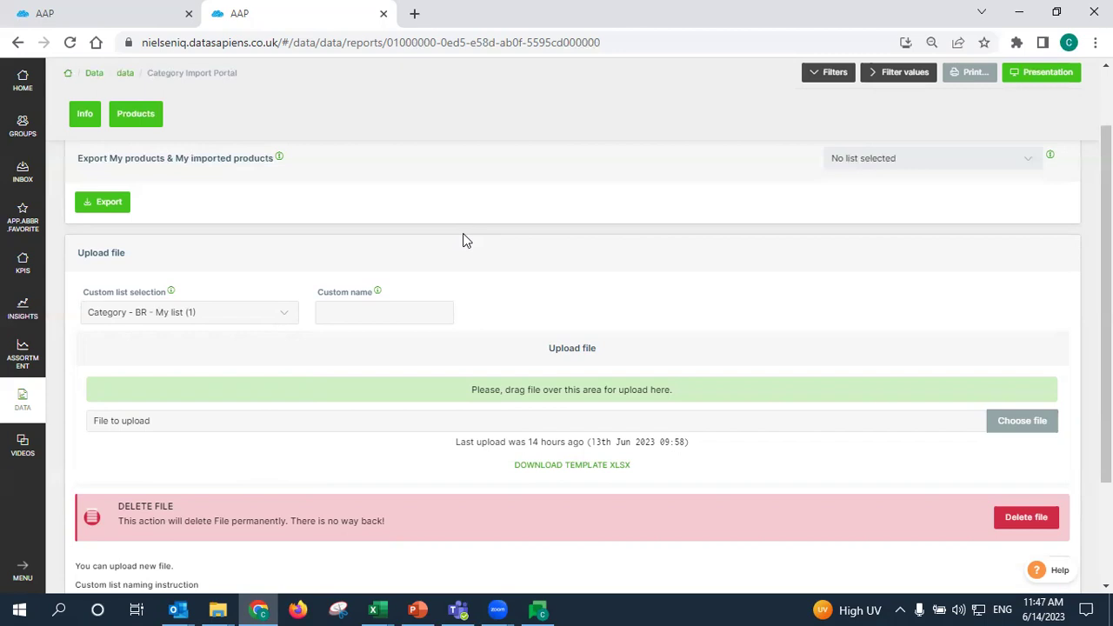
Examine the remaining custom lists, including those shared by BigC Supplier, and return to the start of the list
left_click(289, 315)
left_click_drag(291, 367, 294, 465)
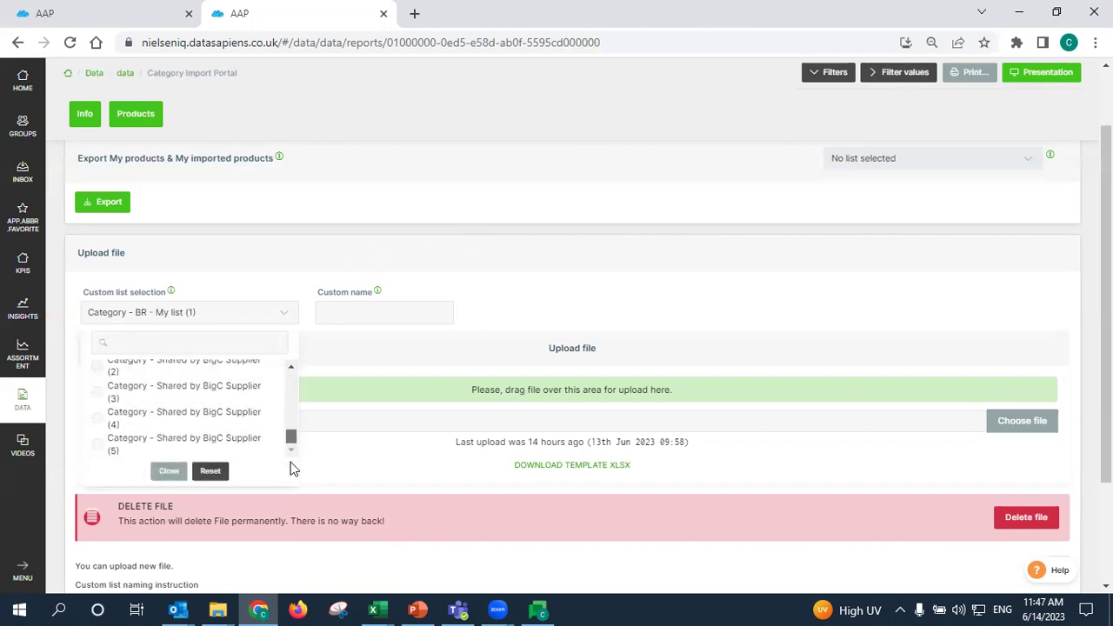
left_click(291, 367)
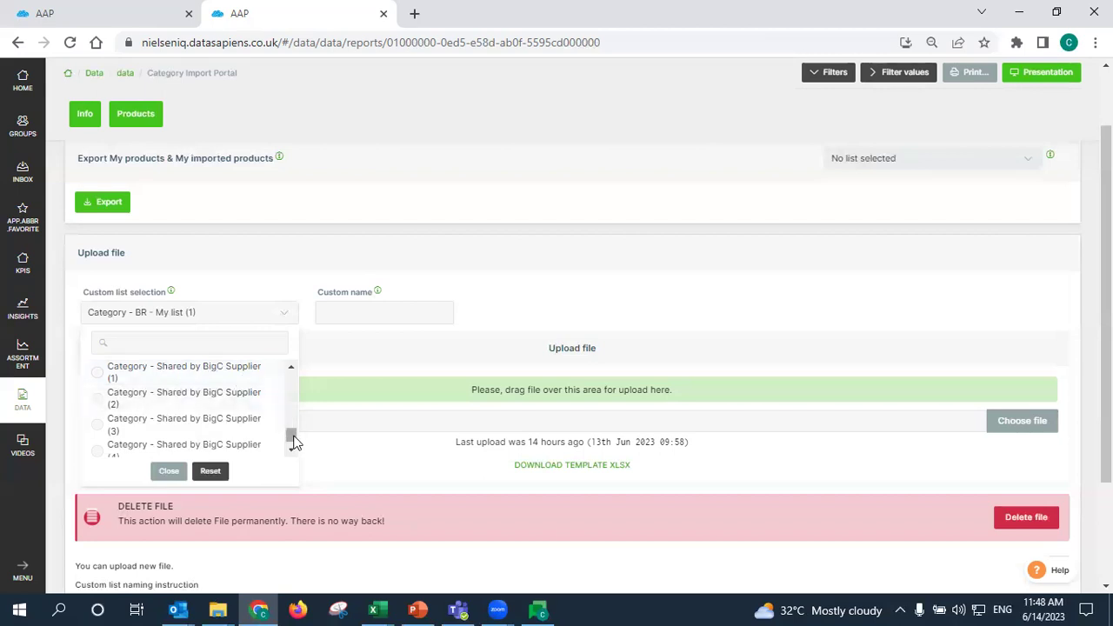
left_click_drag(290, 435, 269, 348)
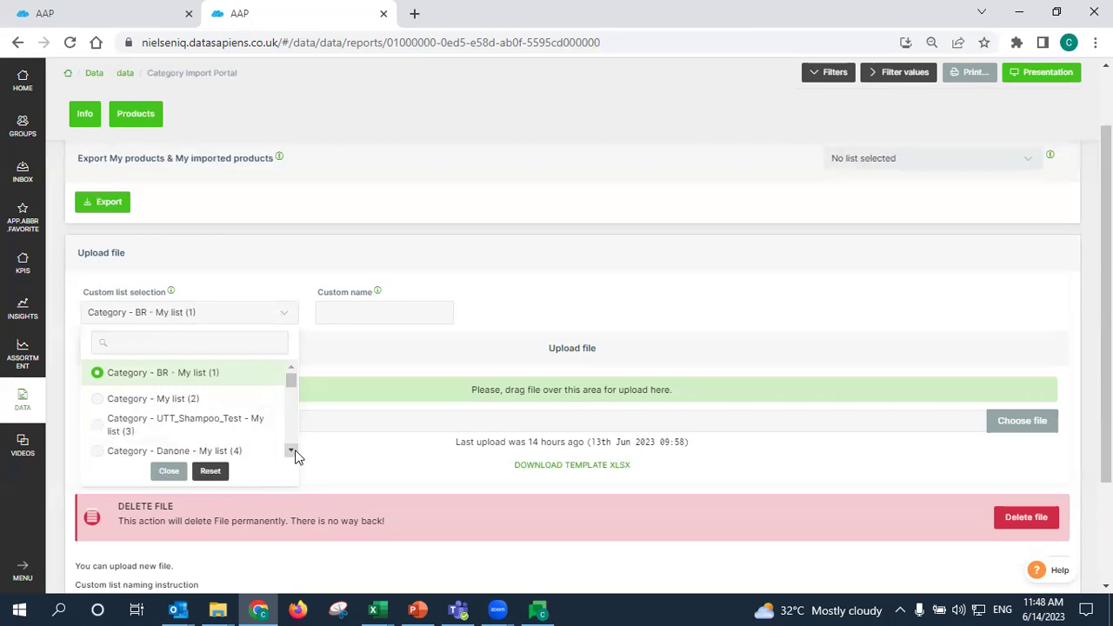
left_click(291, 451)
left_click(292, 450)
left_click(287, 370)
left_click(287, 370)
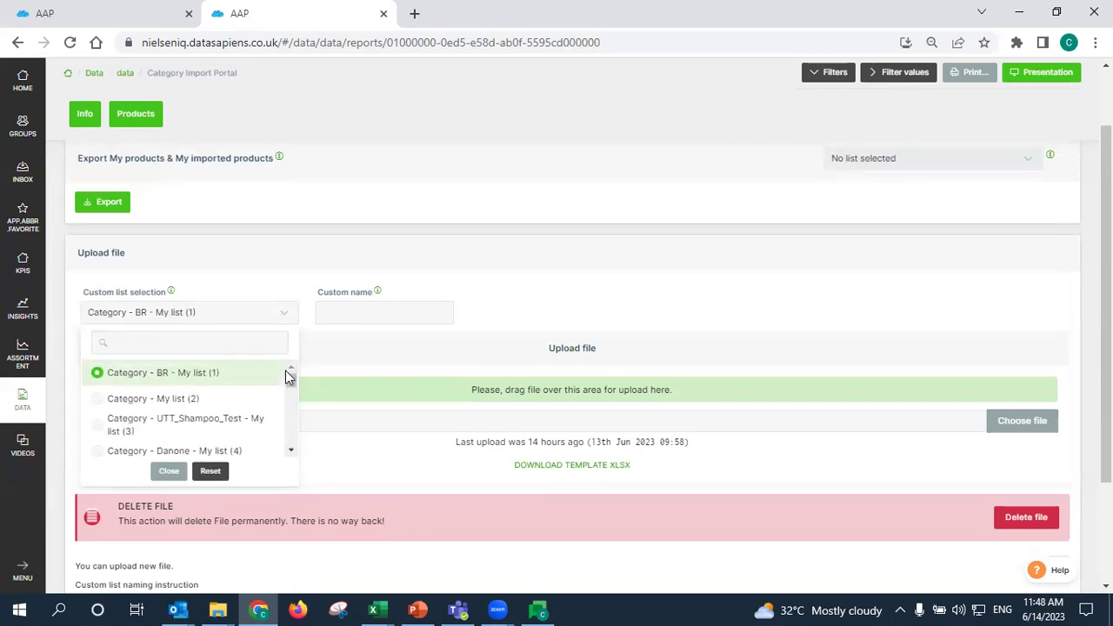
left_click(224, 426)
left_click(251, 318)
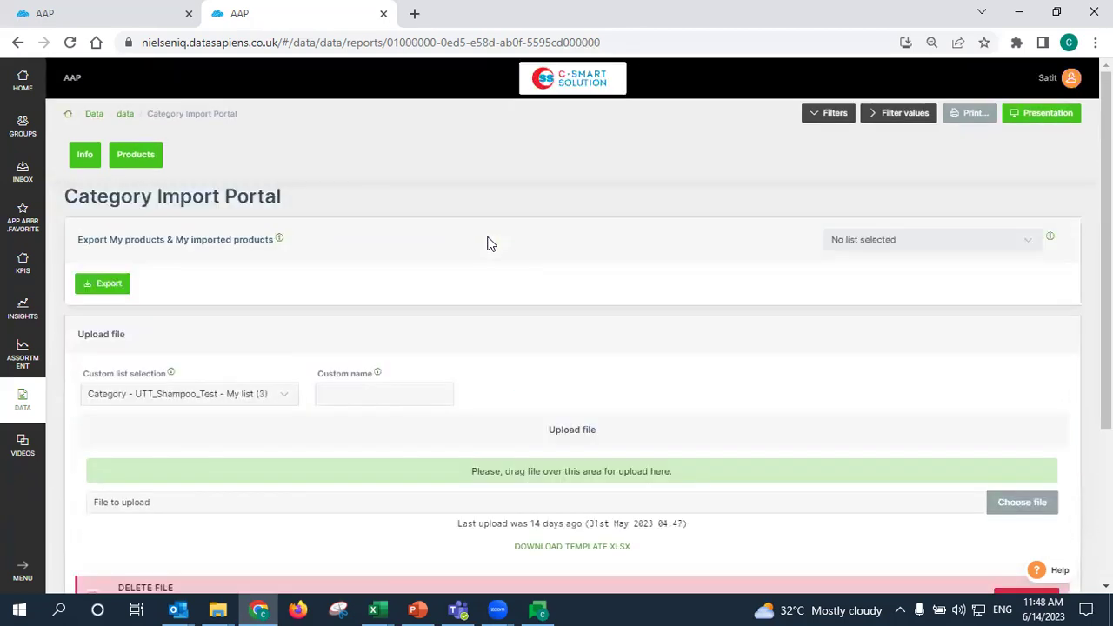
left_click(69, 42)
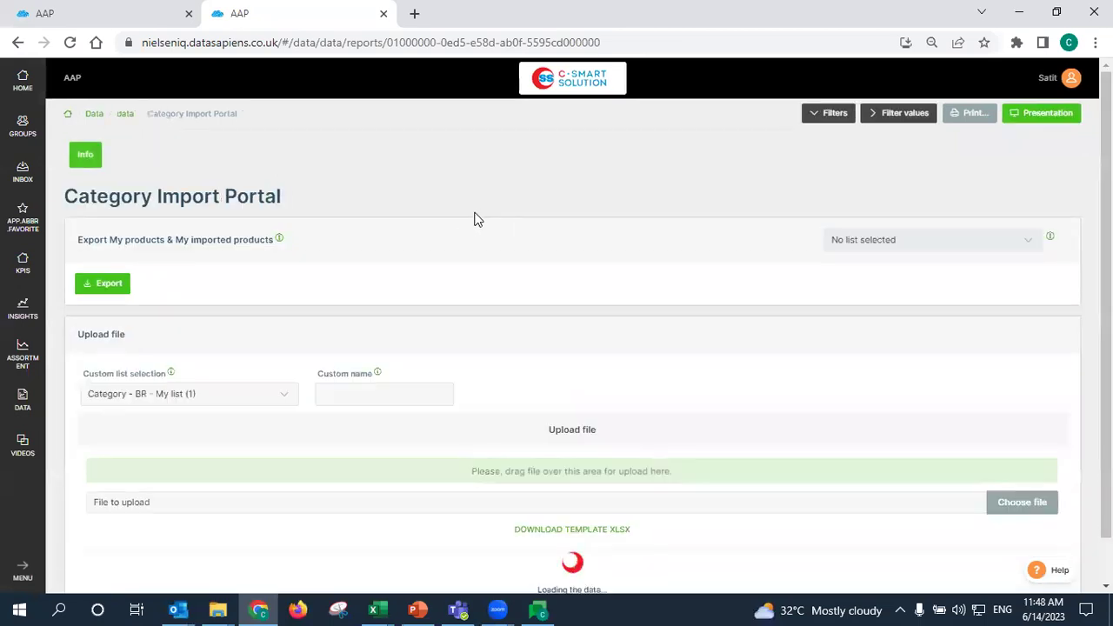
Delete the uploaded file of the custom list Category - UTT_Shampoo_Test - My list (3) and confirm the deletion
scroll(467, 226, "down", 1)
left_click(271, 349)
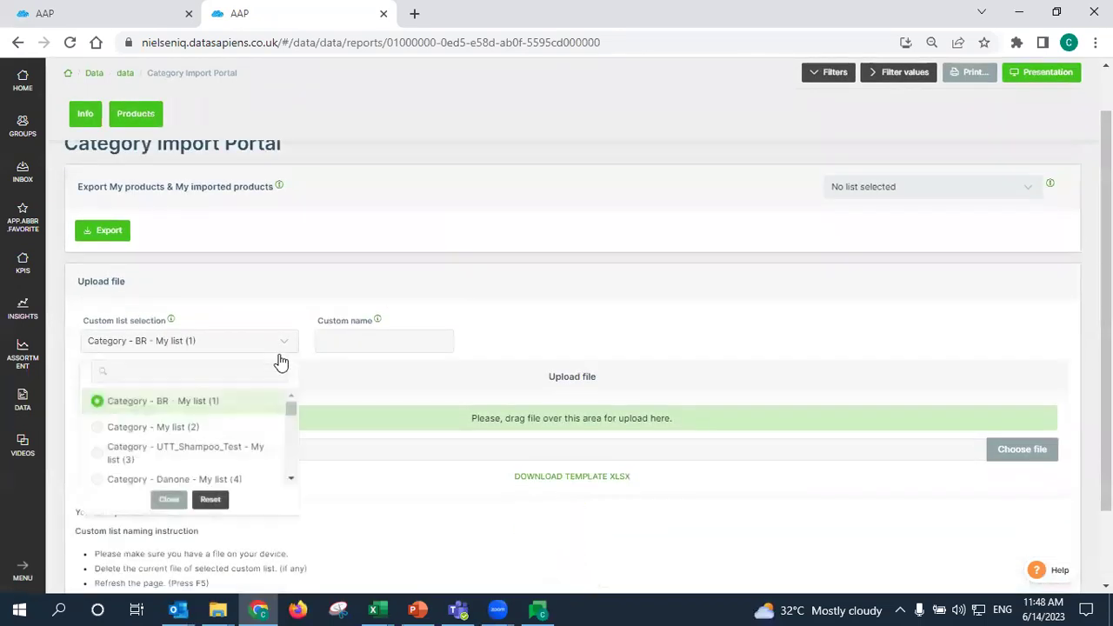
left_click(252, 448)
left_click(372, 319)
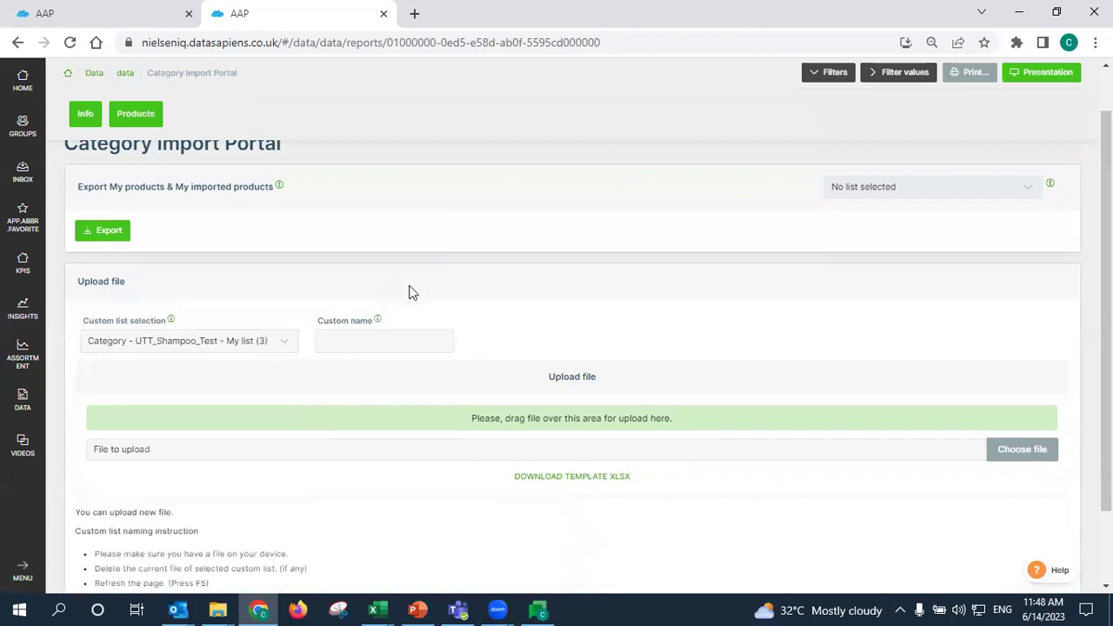
scroll(428, 264, "down", 2)
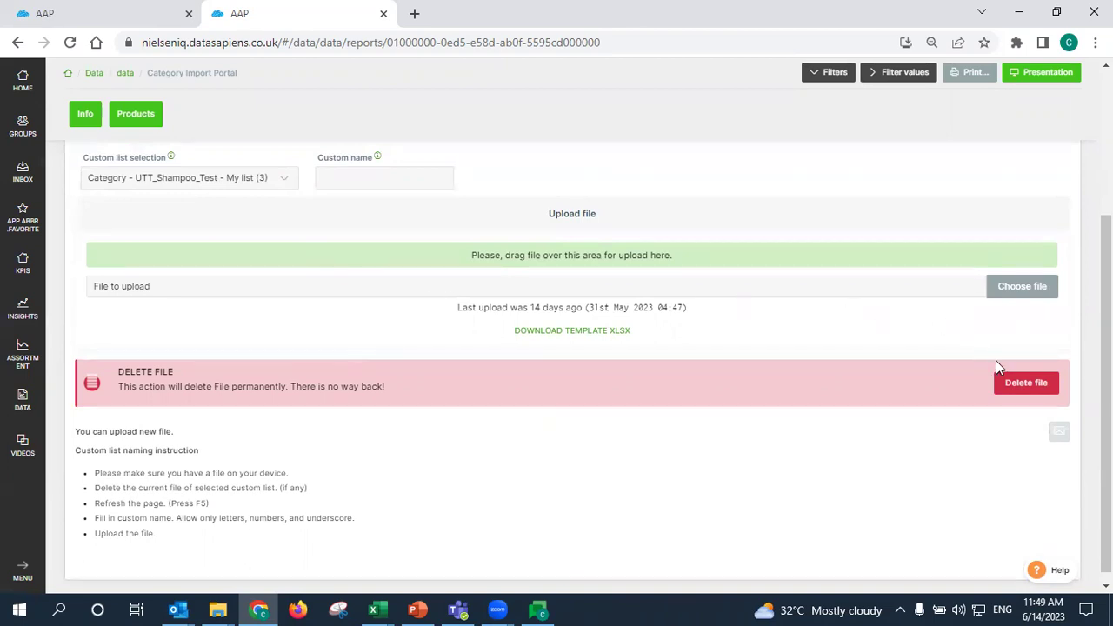
left_click(1021, 392)
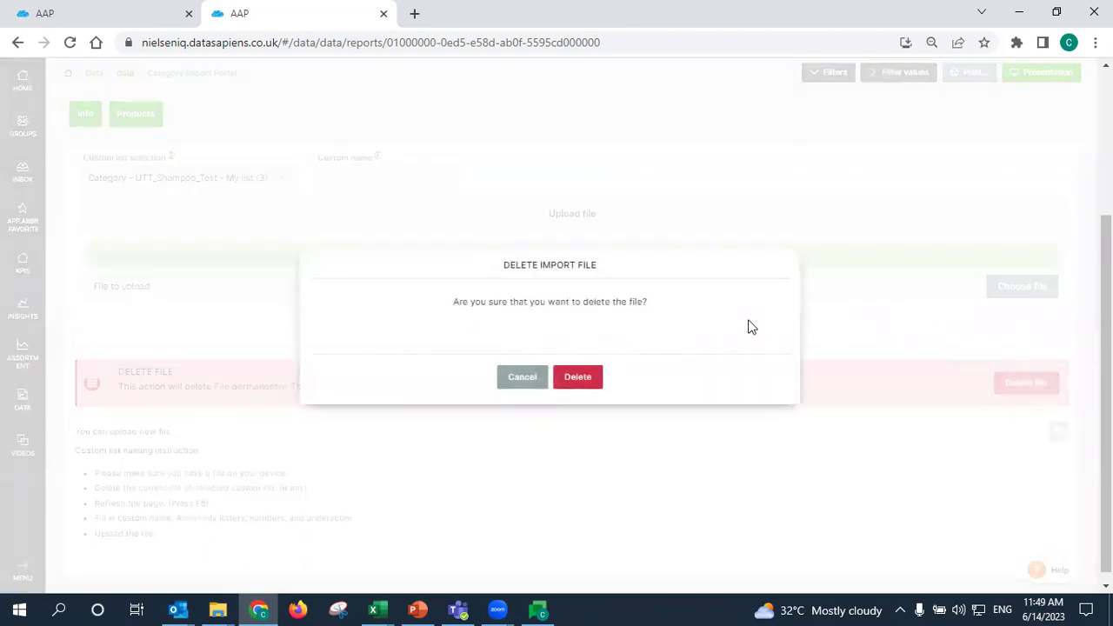
left_click(579, 383)
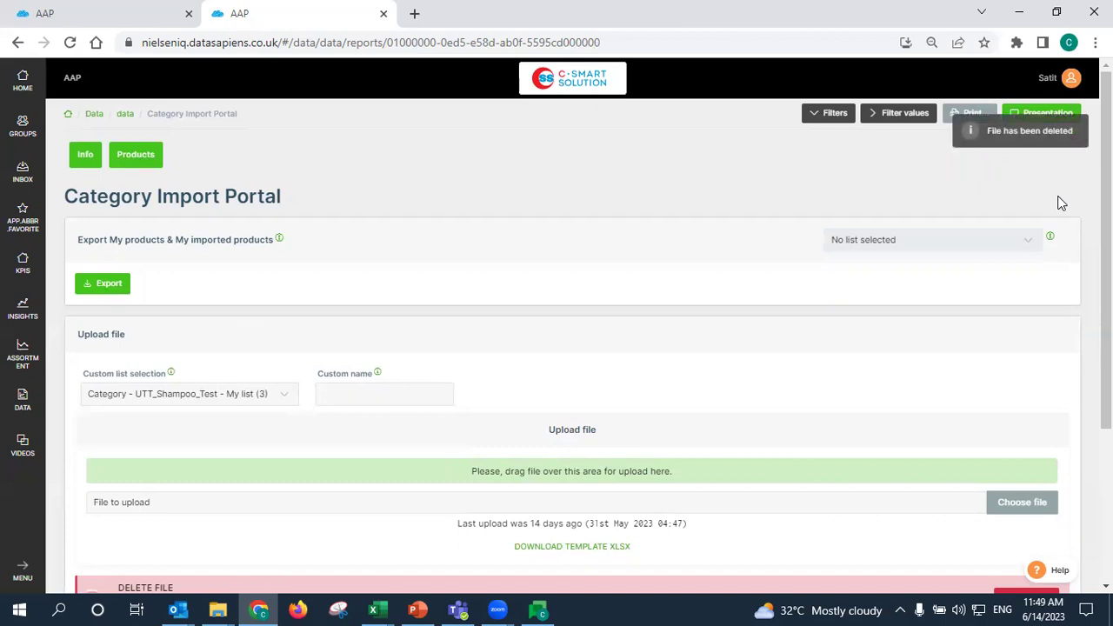
Reload the Category Import Portal and select Category - My list (3) as the custom list for the upload
left_click(70, 42)
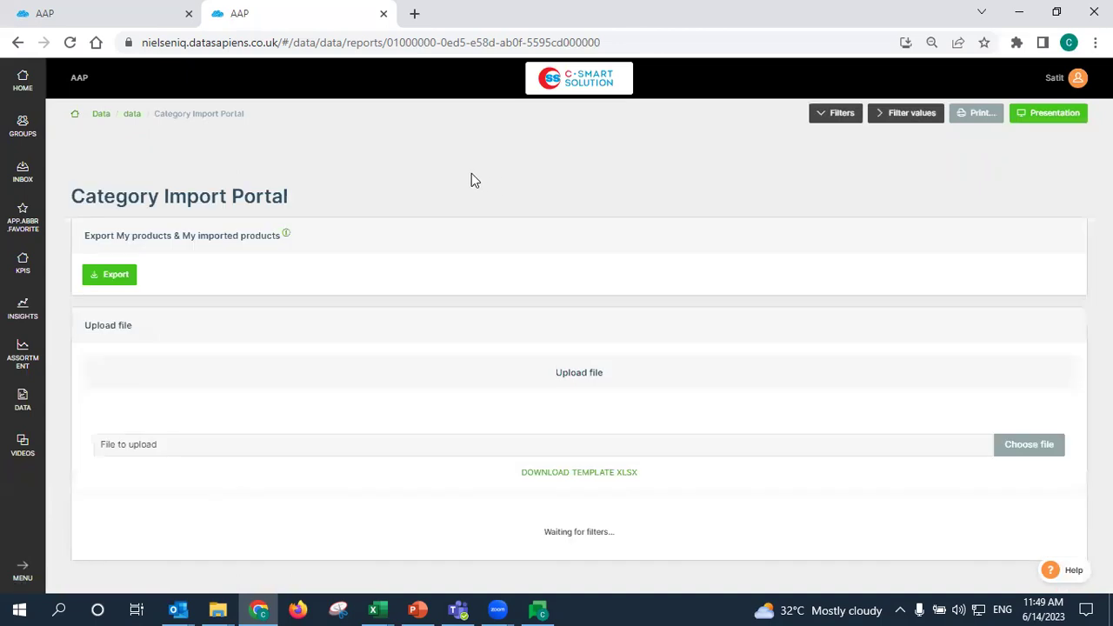
scroll(378, 239, "down", 1)
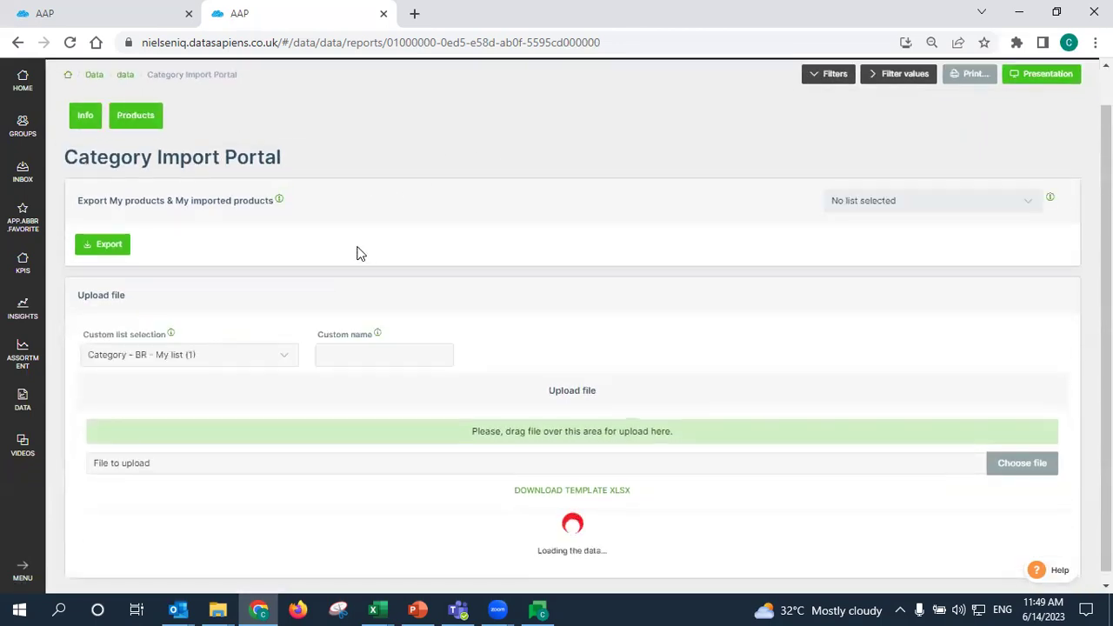
left_click(256, 362)
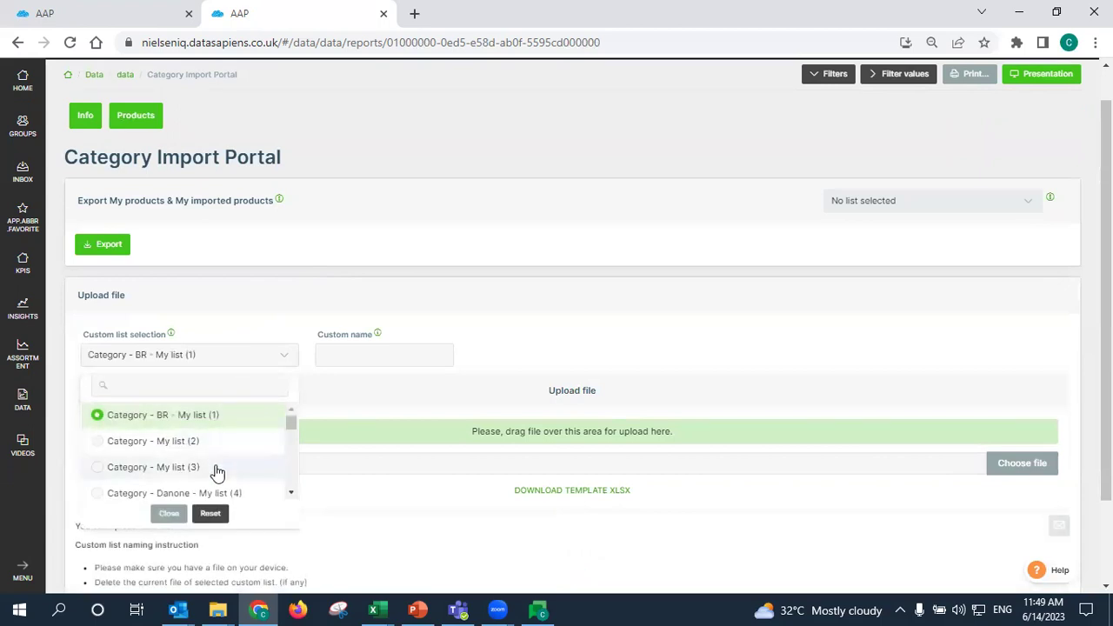
left_click(217, 467)
left_click(250, 363)
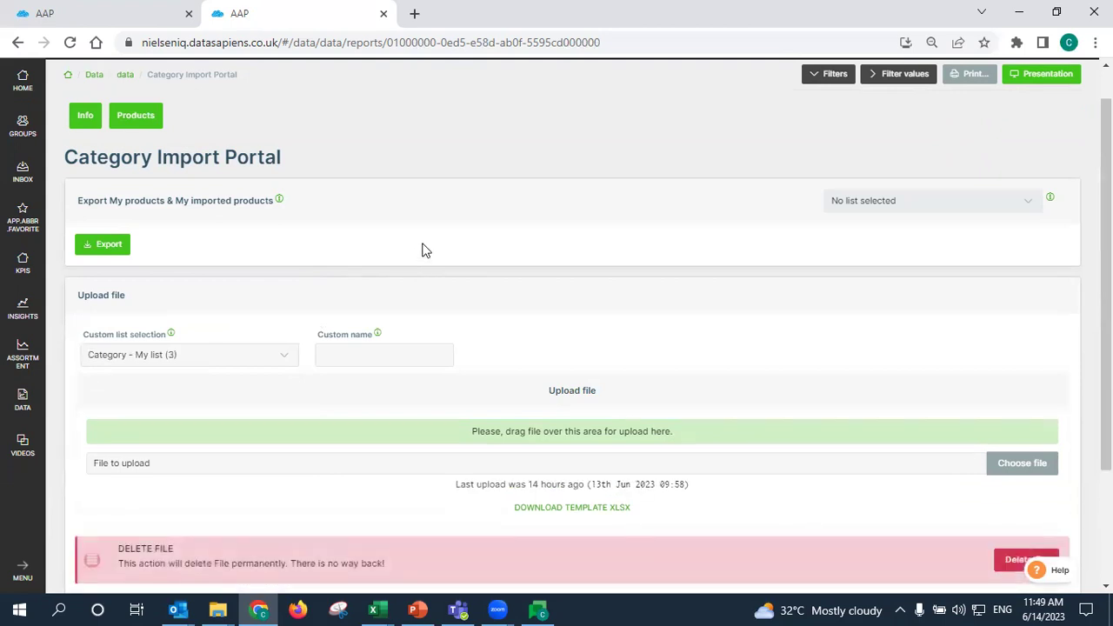
Set the custom name of the selected list to Bread Variant
scroll(421, 248, "down", 2)
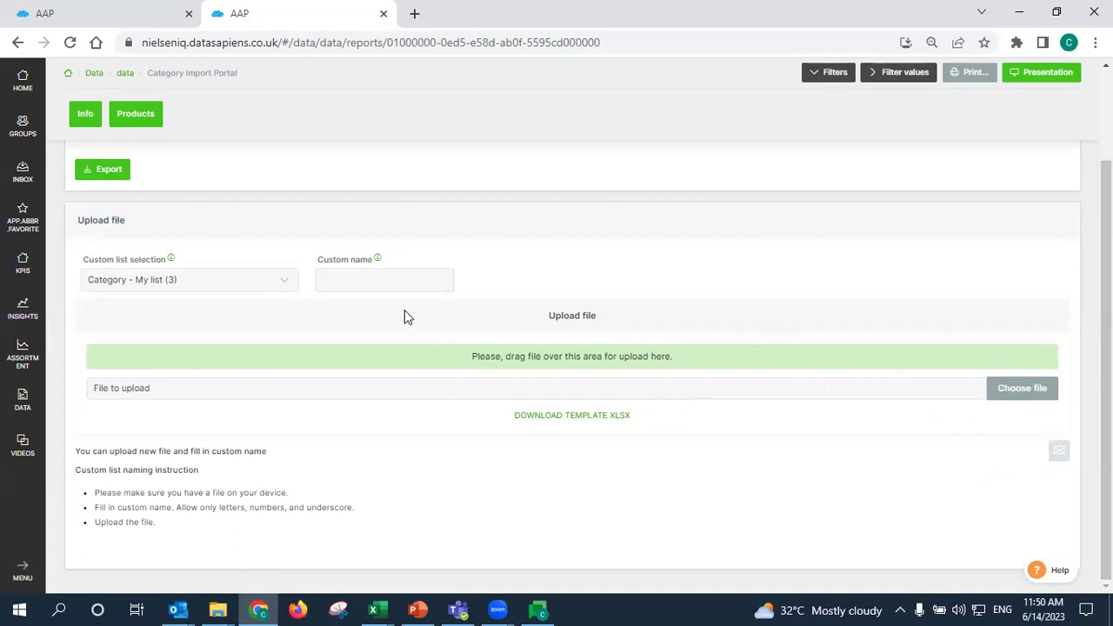
left_click(373, 280)
type("B")
type("read")
type(" Vai")
type("t")
type("r")
type("iant")
Upload my_uploaded_categories (72).xlsx from the Downloads folder to the selected custom list and review the new list name
left_click(1003, 393)
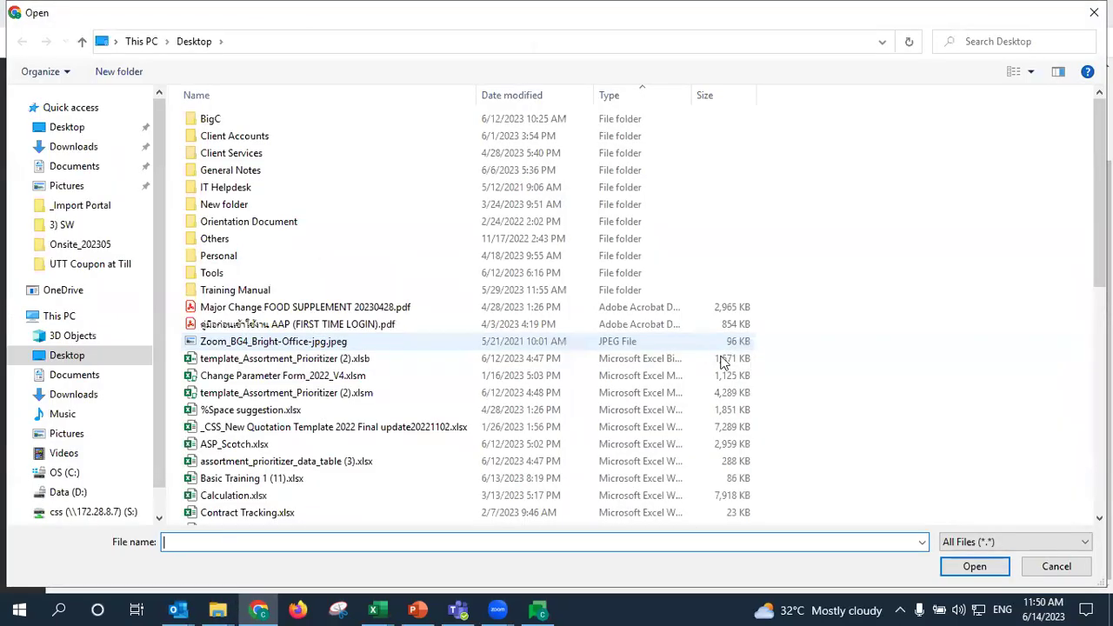
left_click(1044, 561)
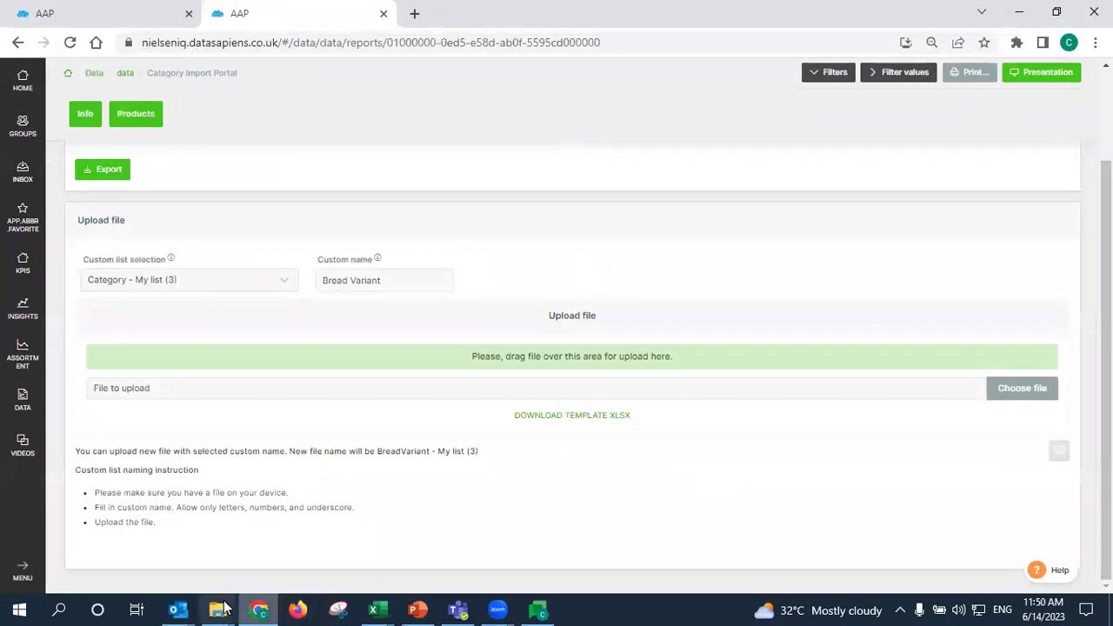
mouse_move(217, 610)
left_click(465, 547)
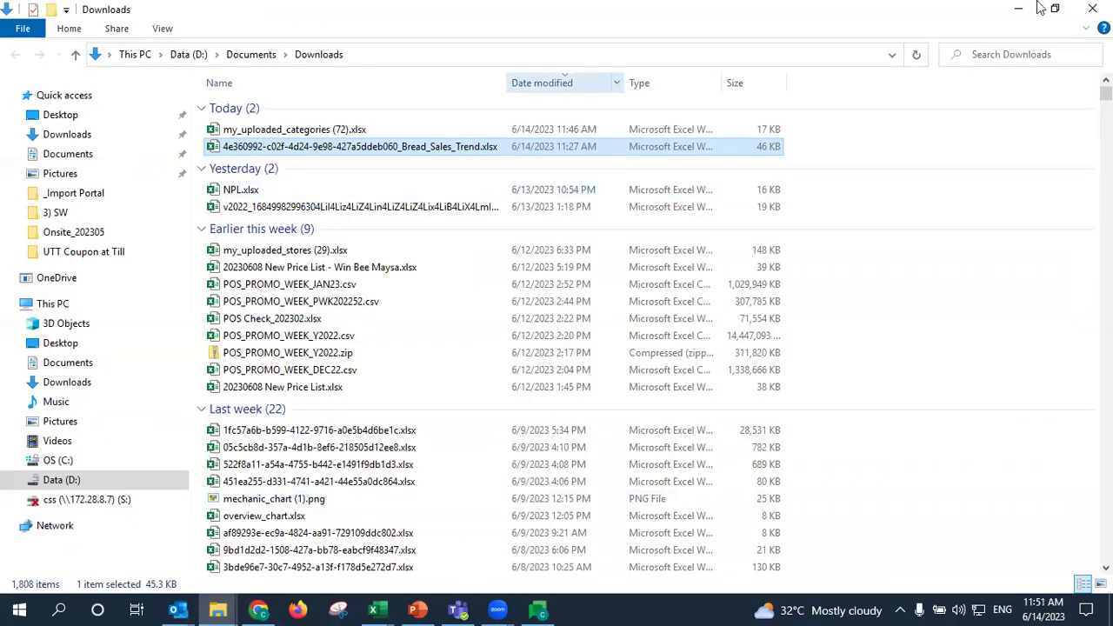
left_click(280, 135)
key("super+Down")
left_click_drag(275, 137, 721, 343)
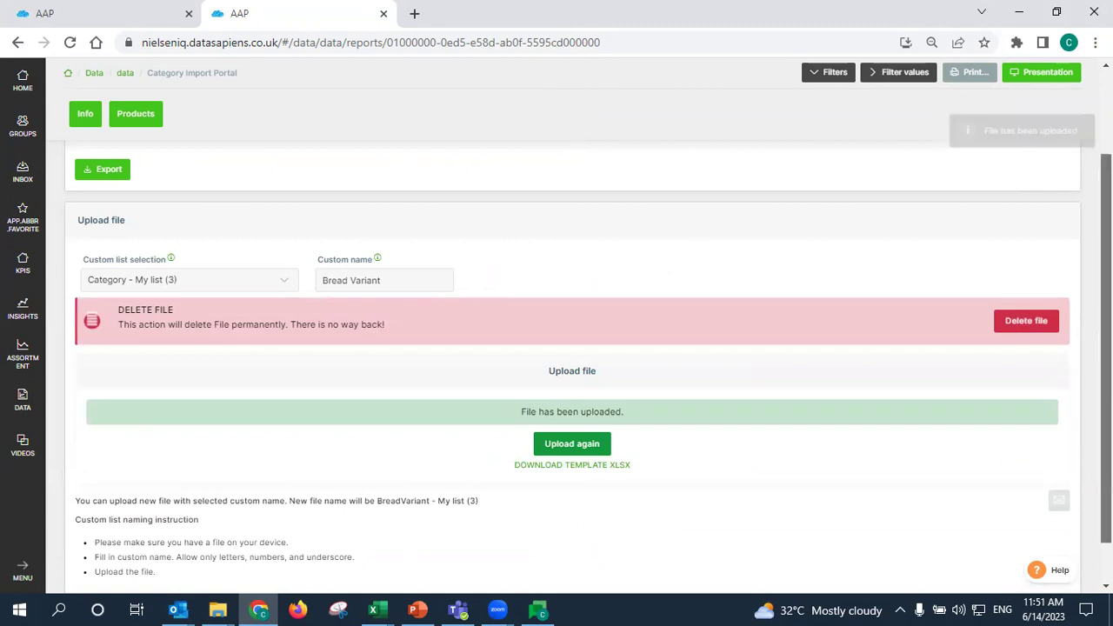
scroll(1106, 348, "down", 2)
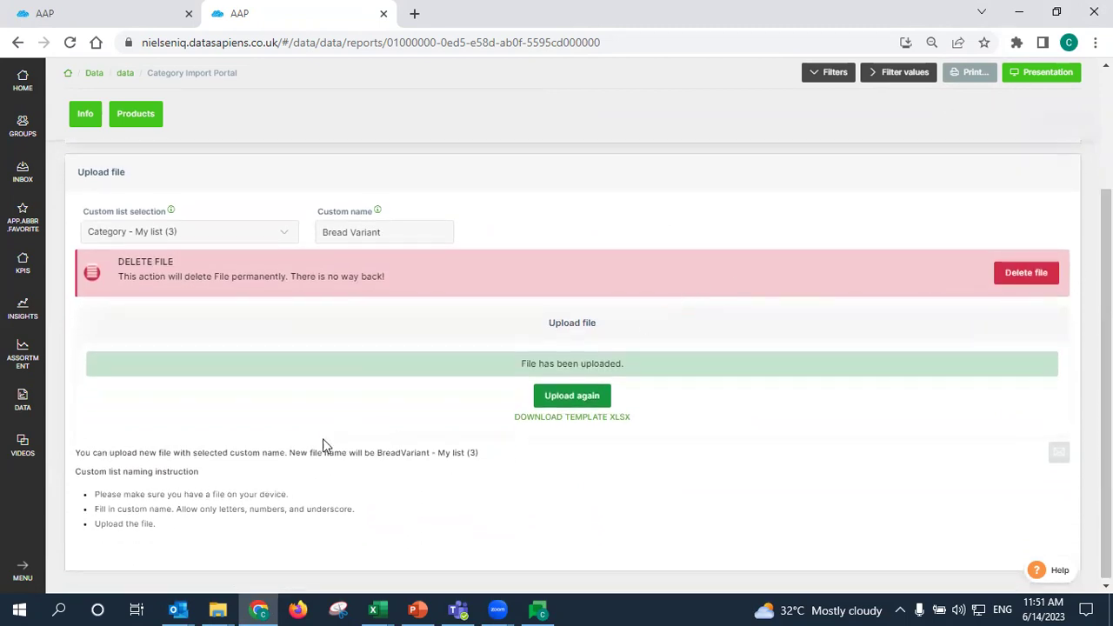
left_click_drag(303, 458, 416, 452)
left_click(426, 452)
scroll(432, 450, "up", 2)
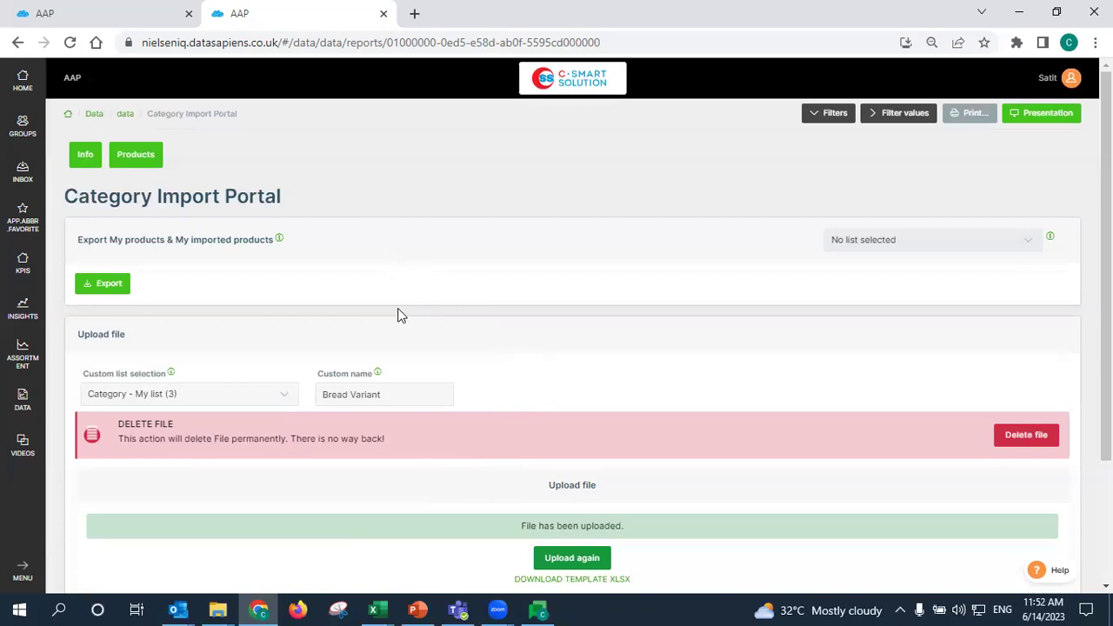
Open the platform's home page in a separate browser tab and go to the Data Download report
right_click(9, 86)
left_click(47, 94)
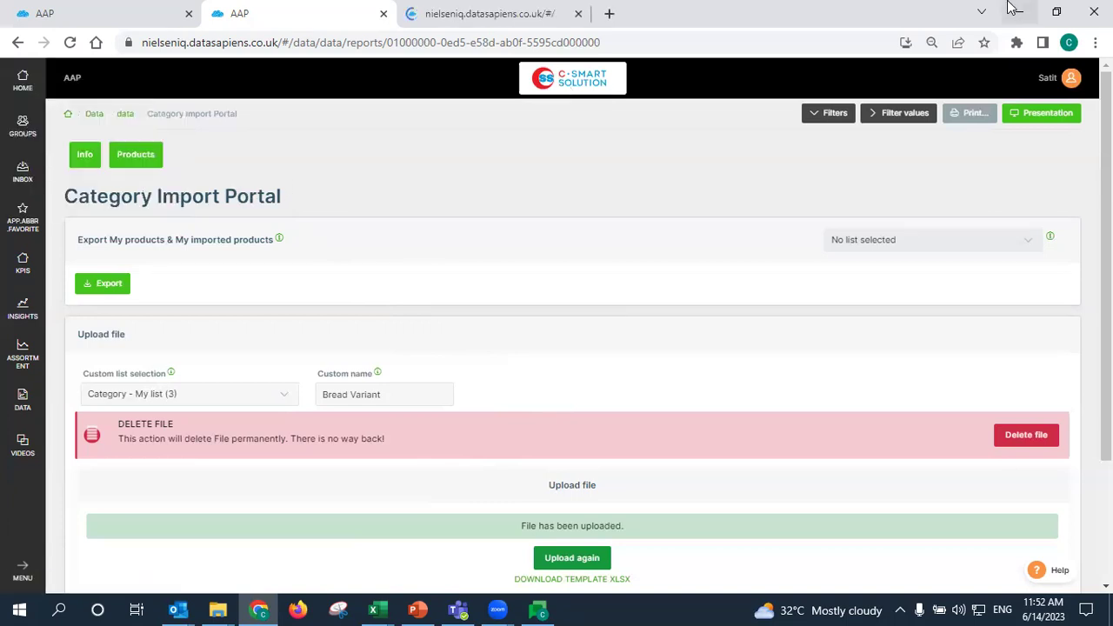
left_click(1056, 11)
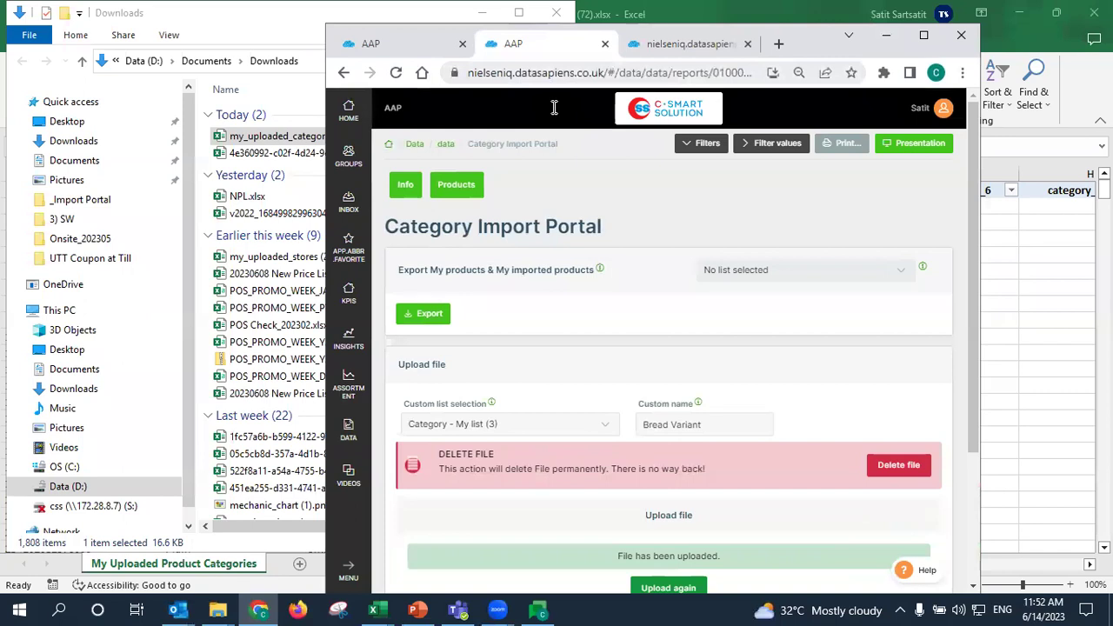
left_click_drag(692, 32, 514, 116)
left_click(514, 122)
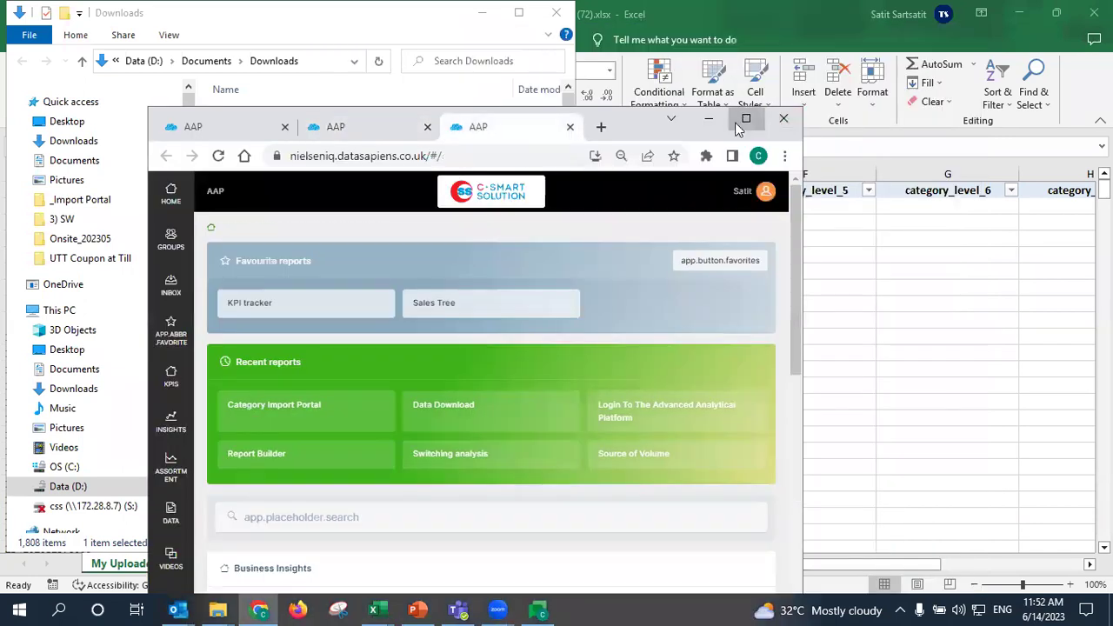
left_click(746, 119)
scroll(629, 316, "down", 3)
left_click(649, 346)
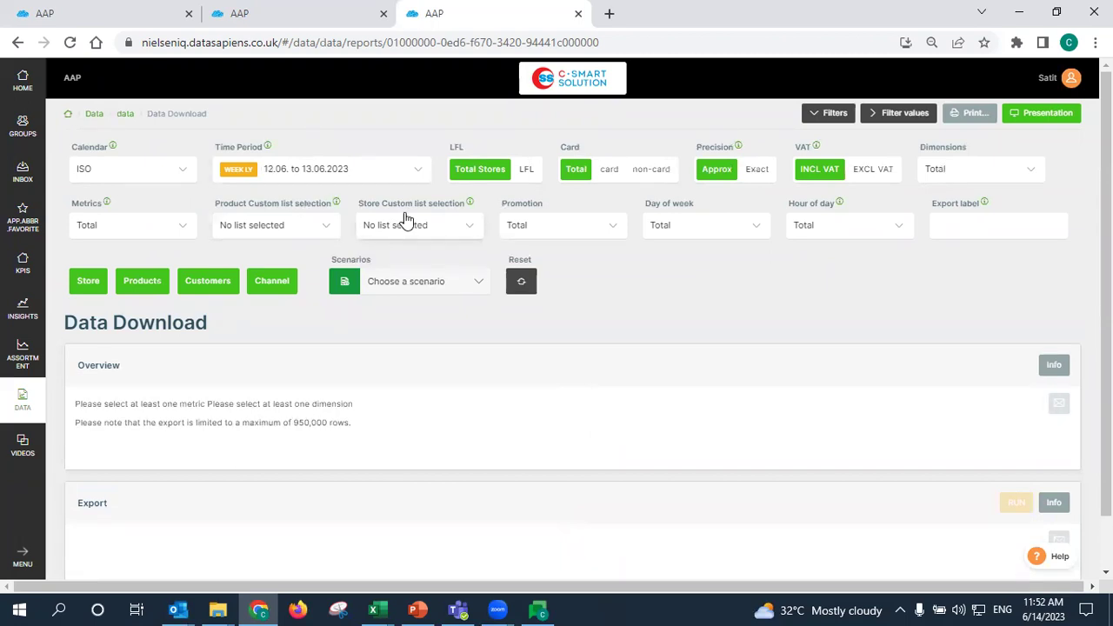
Select BreadVariant - My list (3) as the product custom list of the Data Download report
left_click(327, 227)
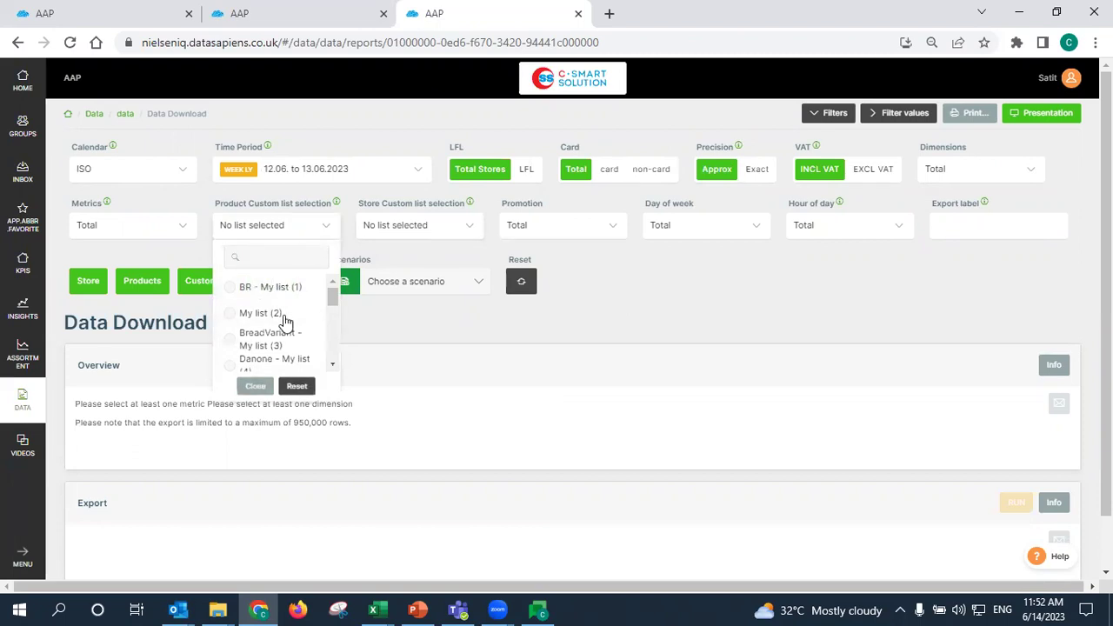
left_click(277, 344)
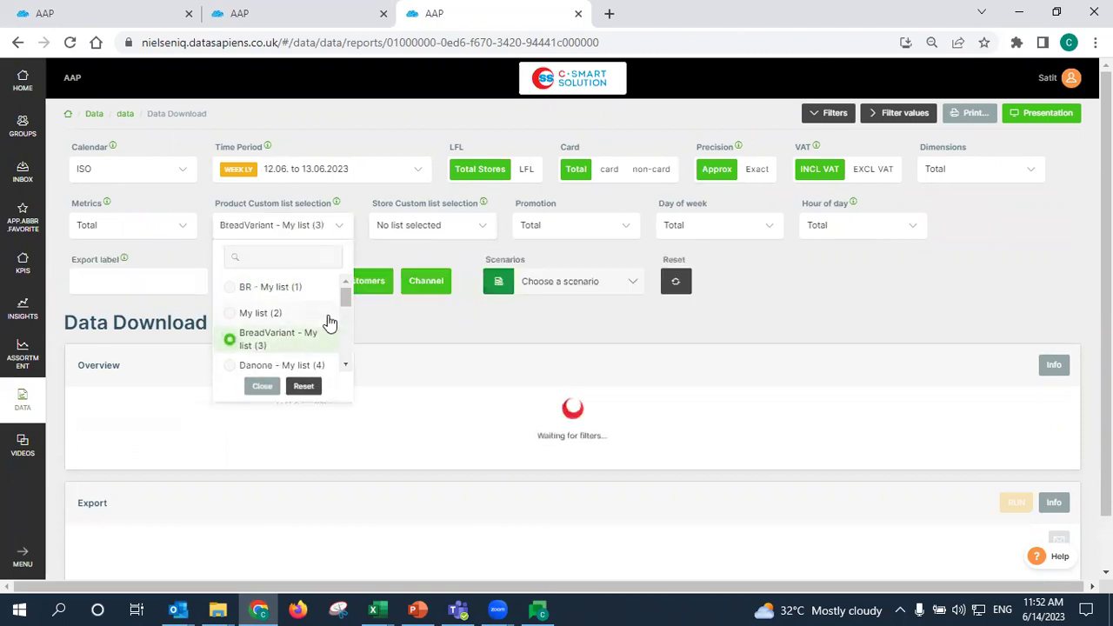
left_click(307, 236)
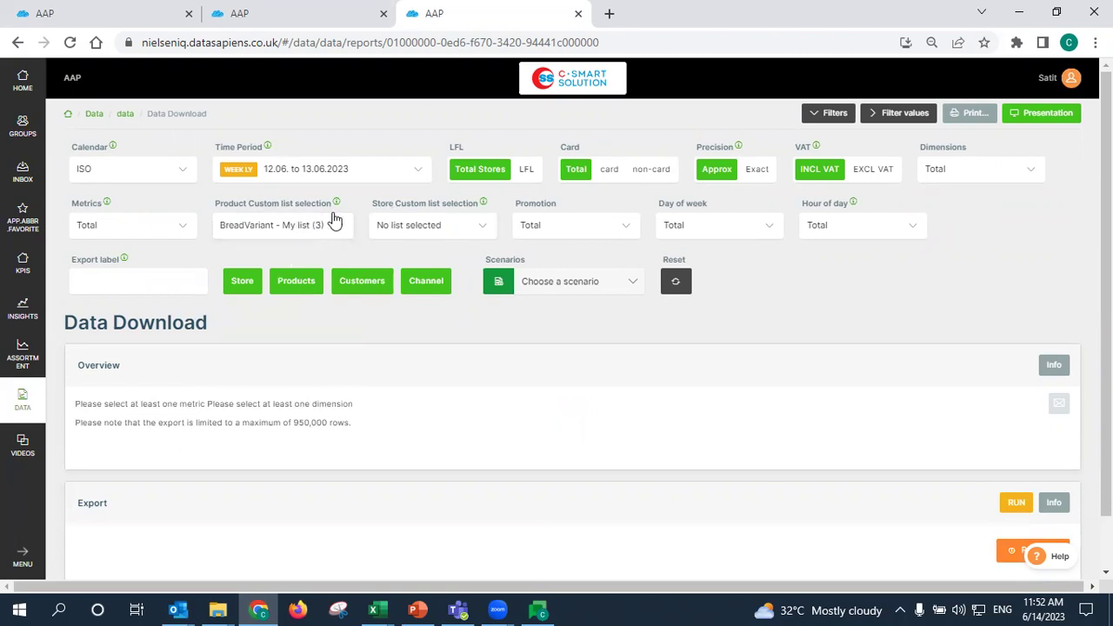
Examine the Group1 (Variant) and Group2 (Size) options in the product filters of the Data Download report
left_click(298, 280)
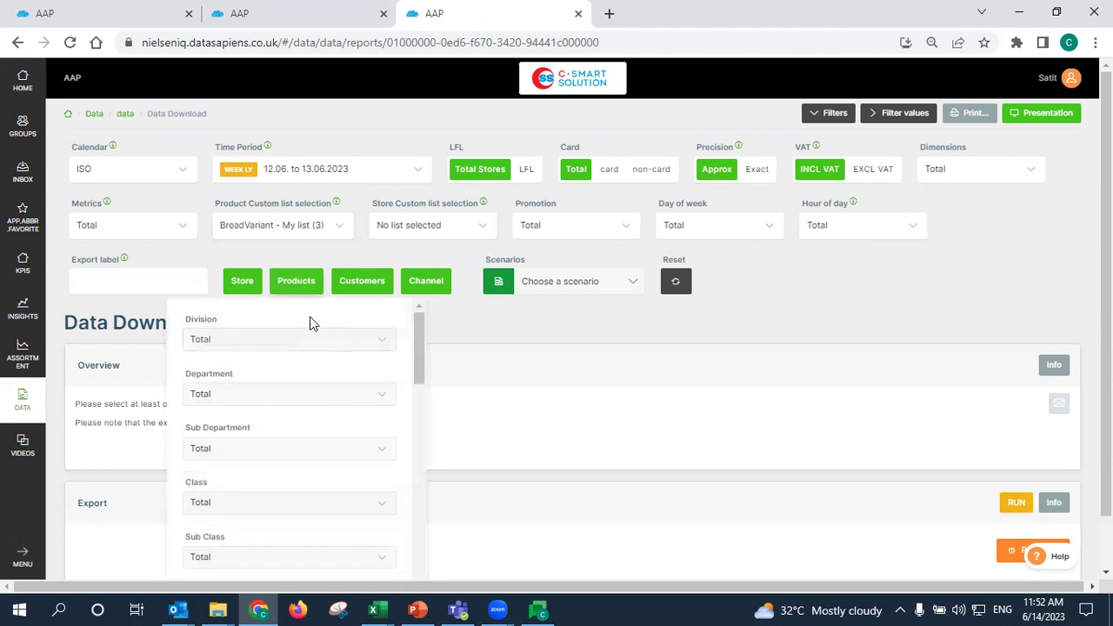
scroll(344, 396, "down", 10)
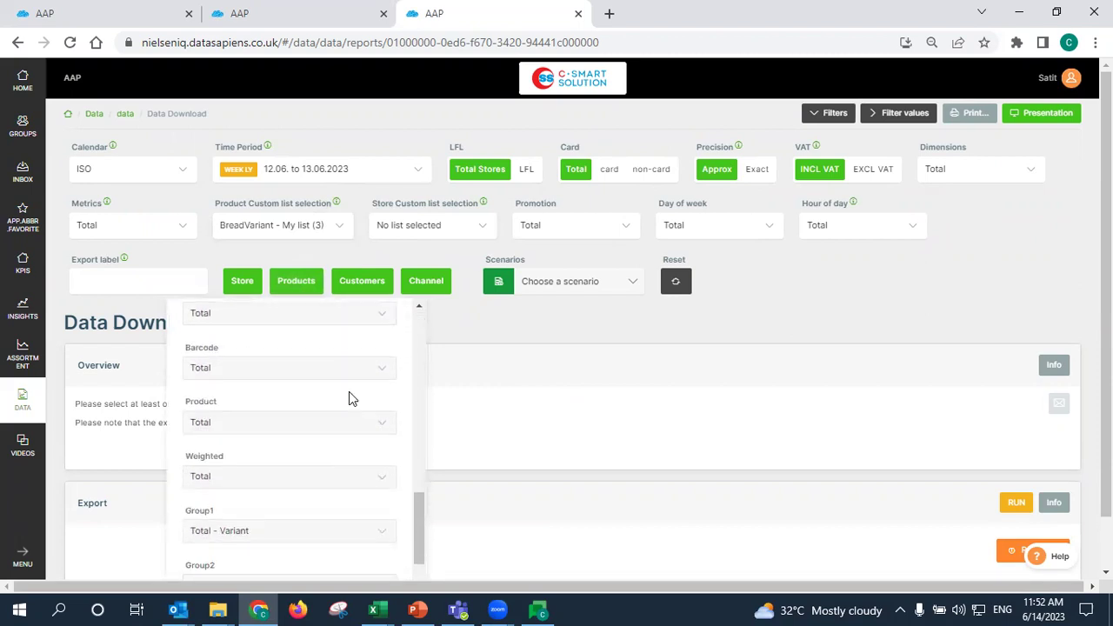
scroll(350, 399, "down", 2)
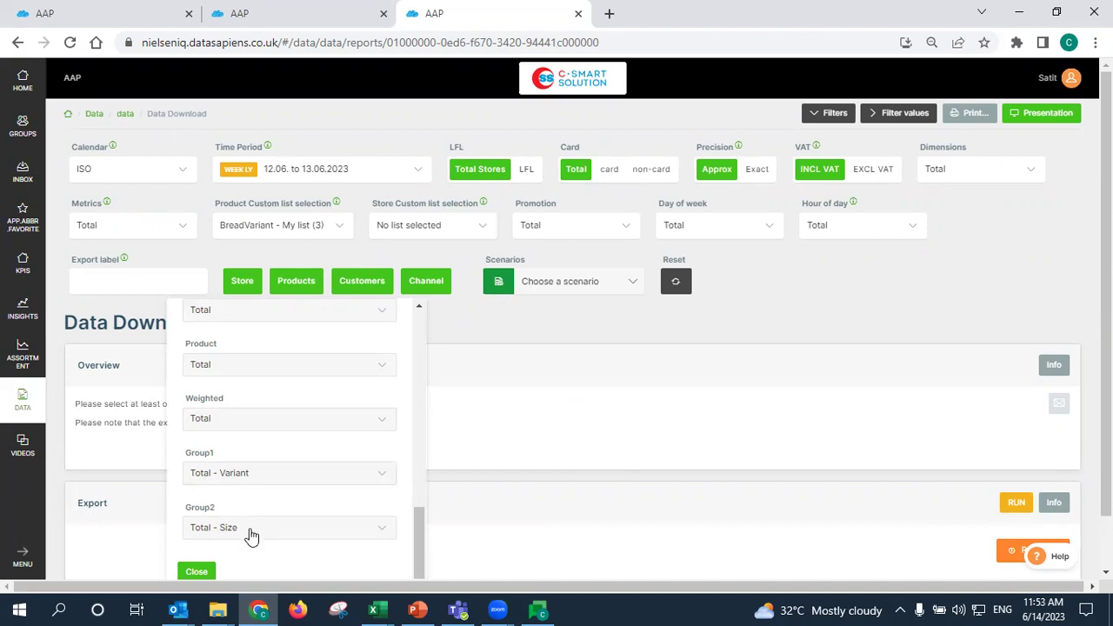
left_click(326, 474)
scroll(348, 465, "down", 1)
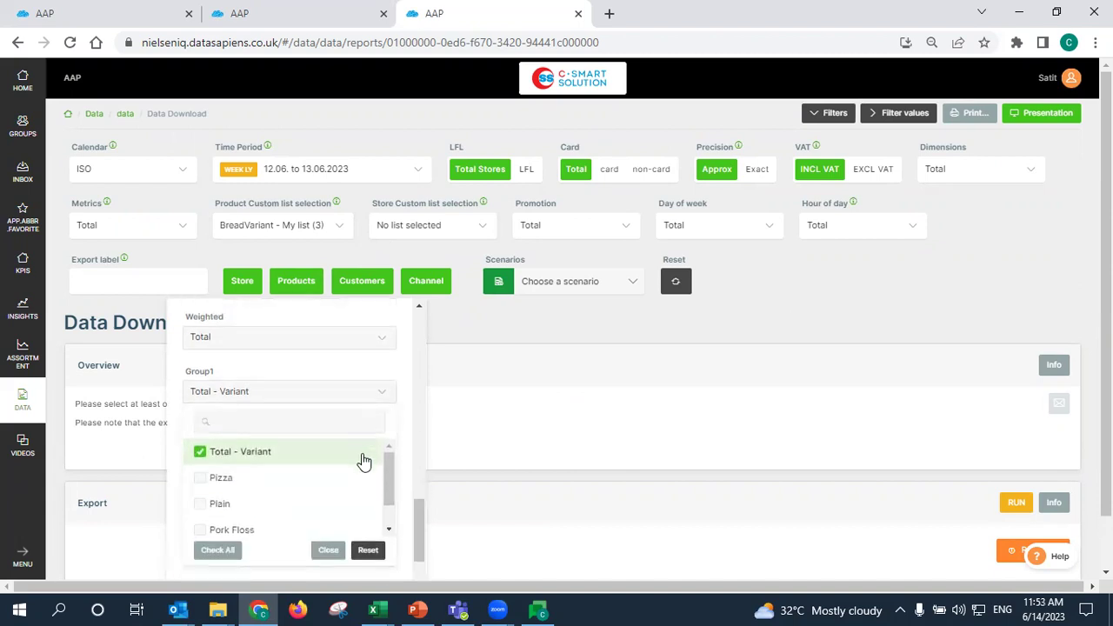
left_click_drag(386, 478, 381, 501)
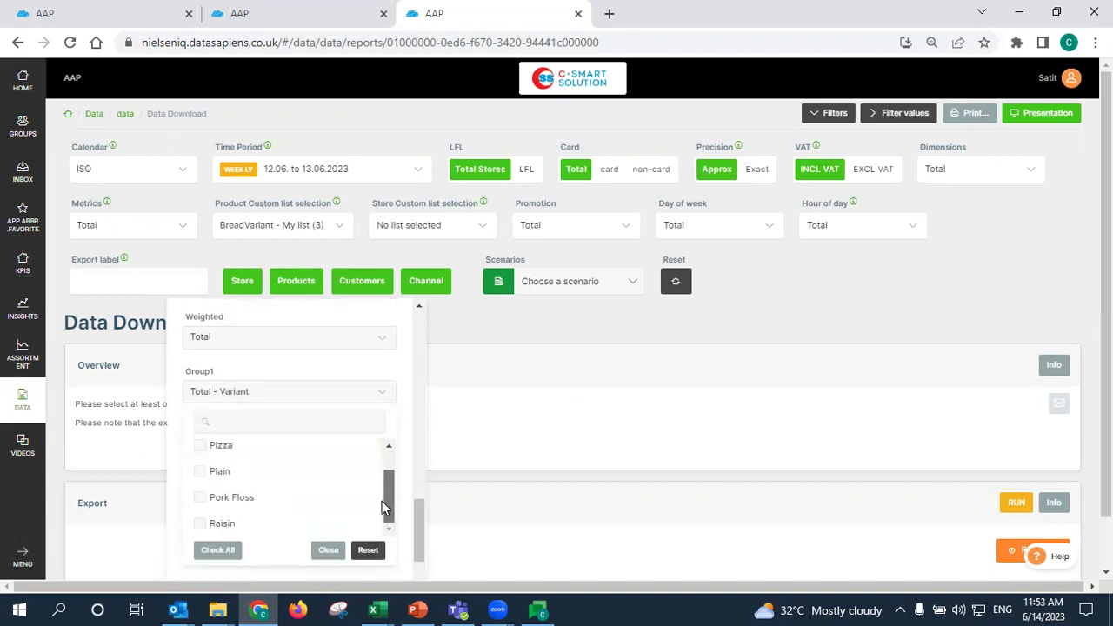
left_click(296, 393)
left_click(246, 533)
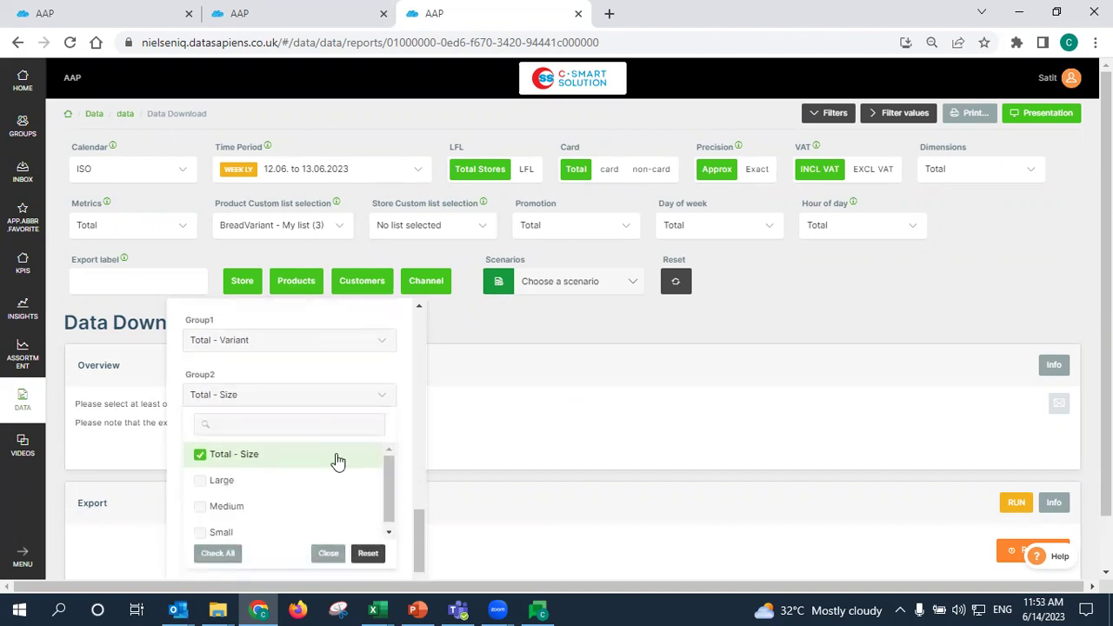
left_click(295, 373)
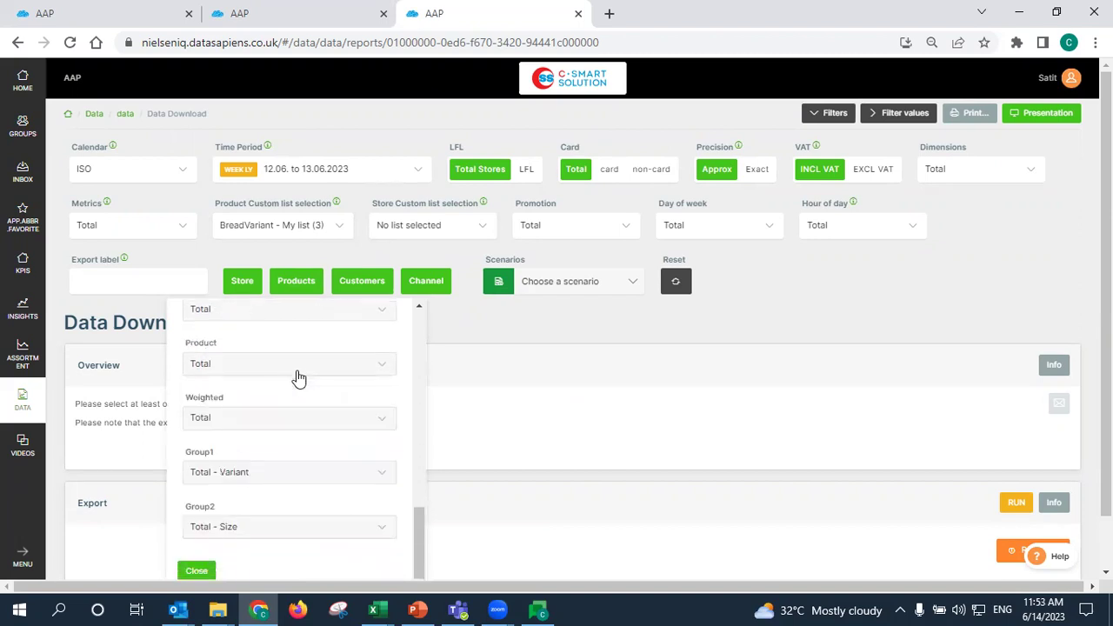
left_click(274, 479)
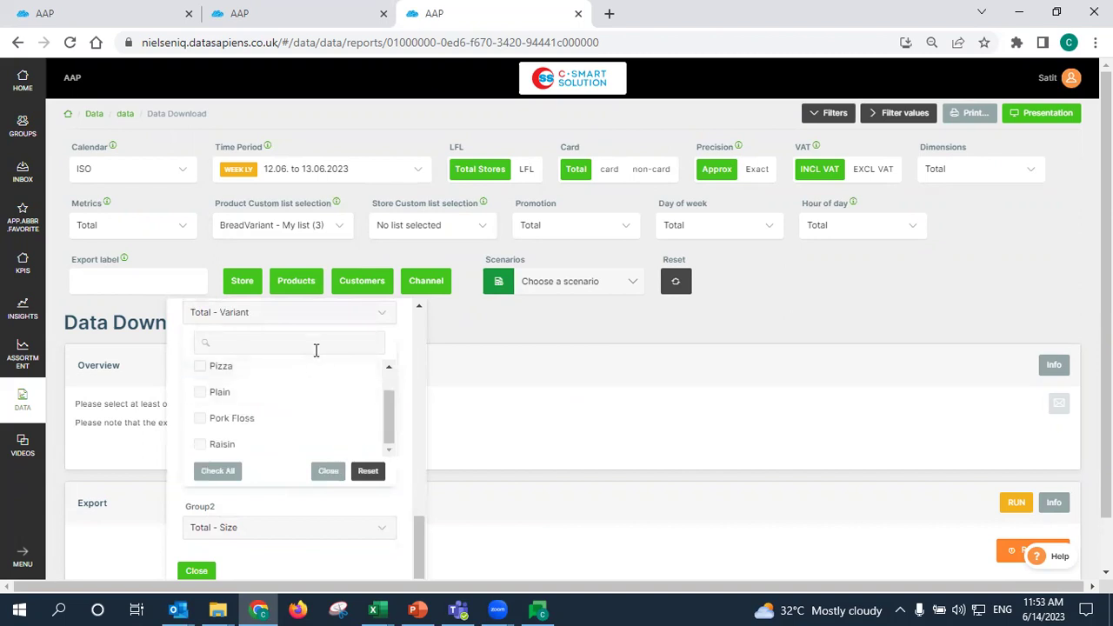
scroll(328, 412, "up", 1)
left_click(312, 393)
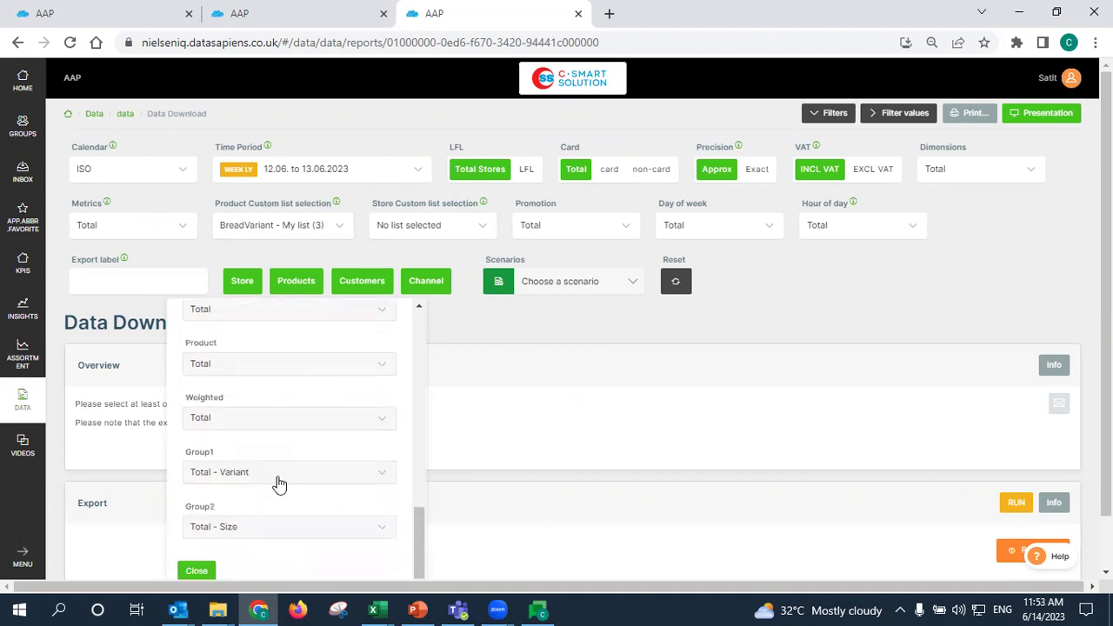
left_click(296, 290)
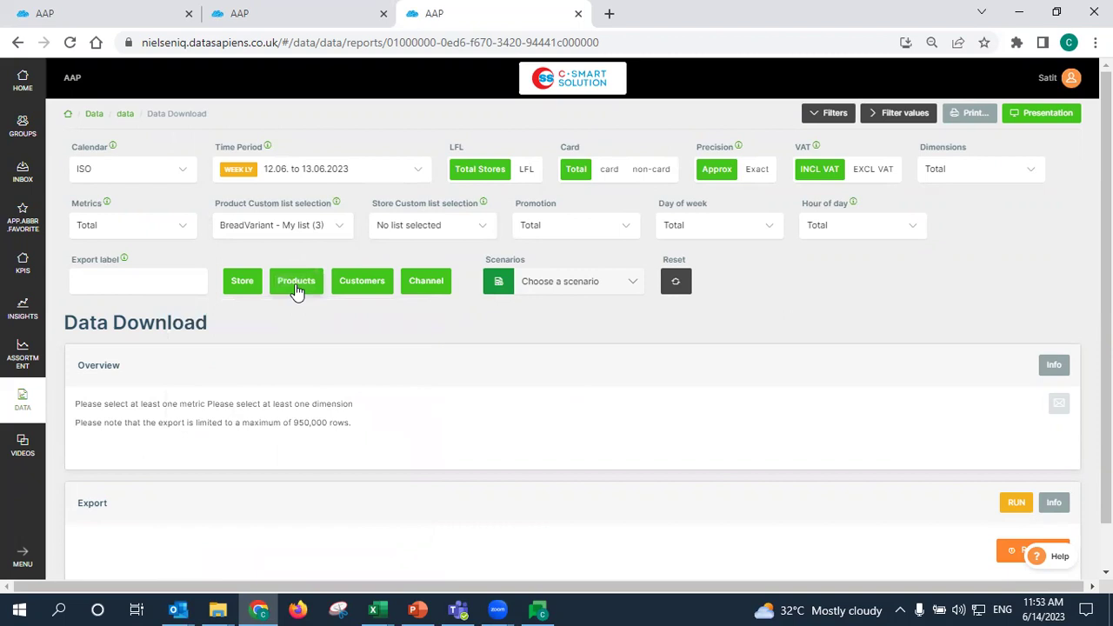
Check the report's available dimensions for the custom levels Group 1 (Variant) and Group 2 (Size)
left_click(1007, 177)
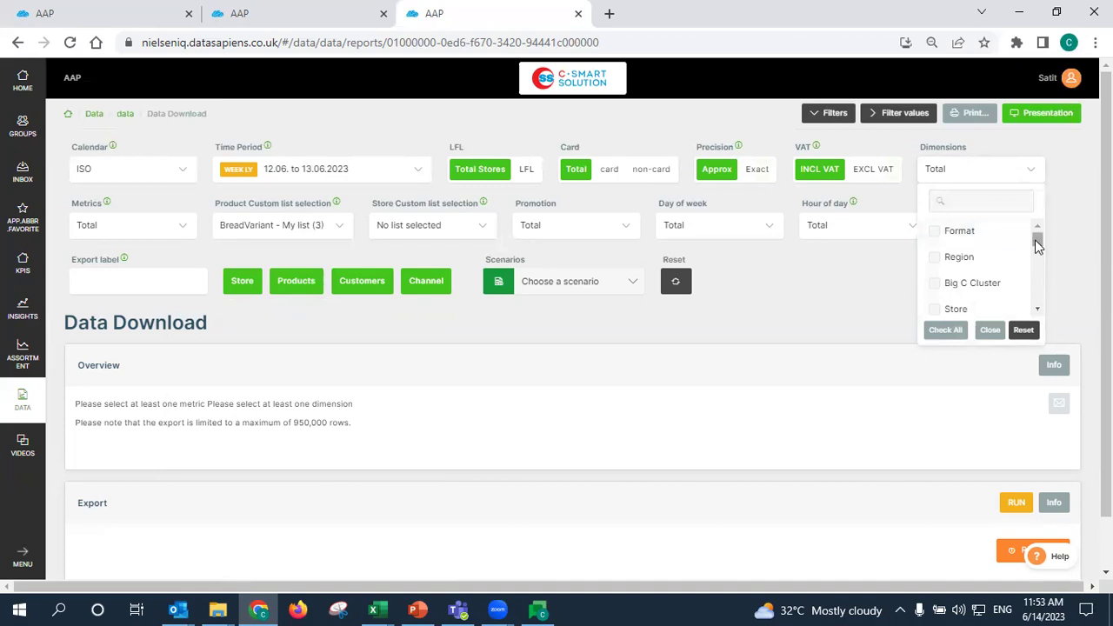
left_click_drag(1037, 247, 1041, 287)
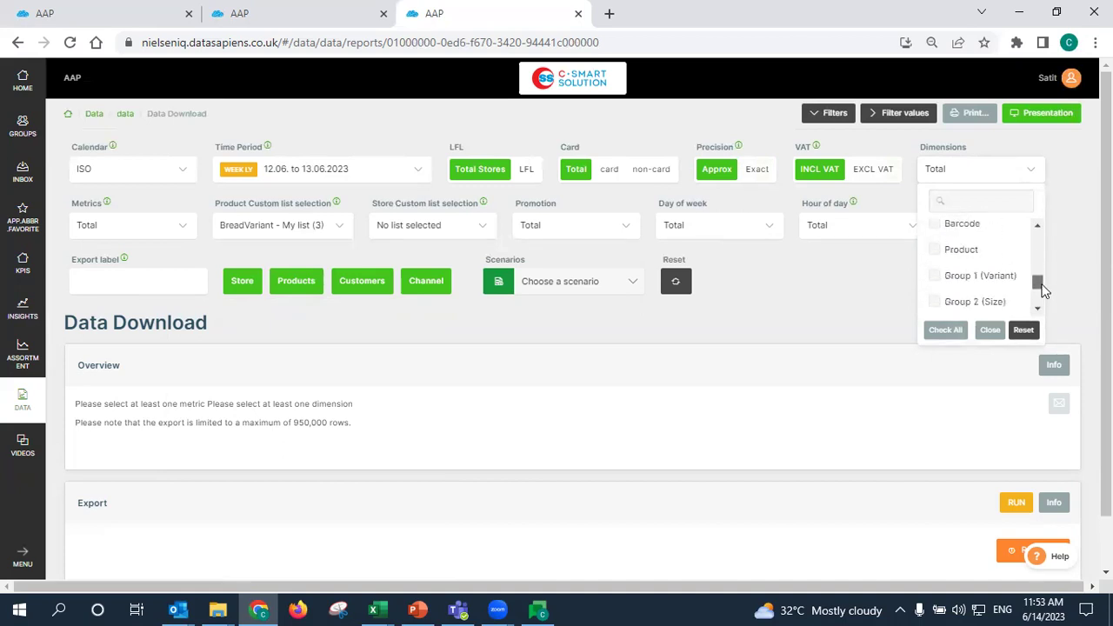
left_click(1038, 310)
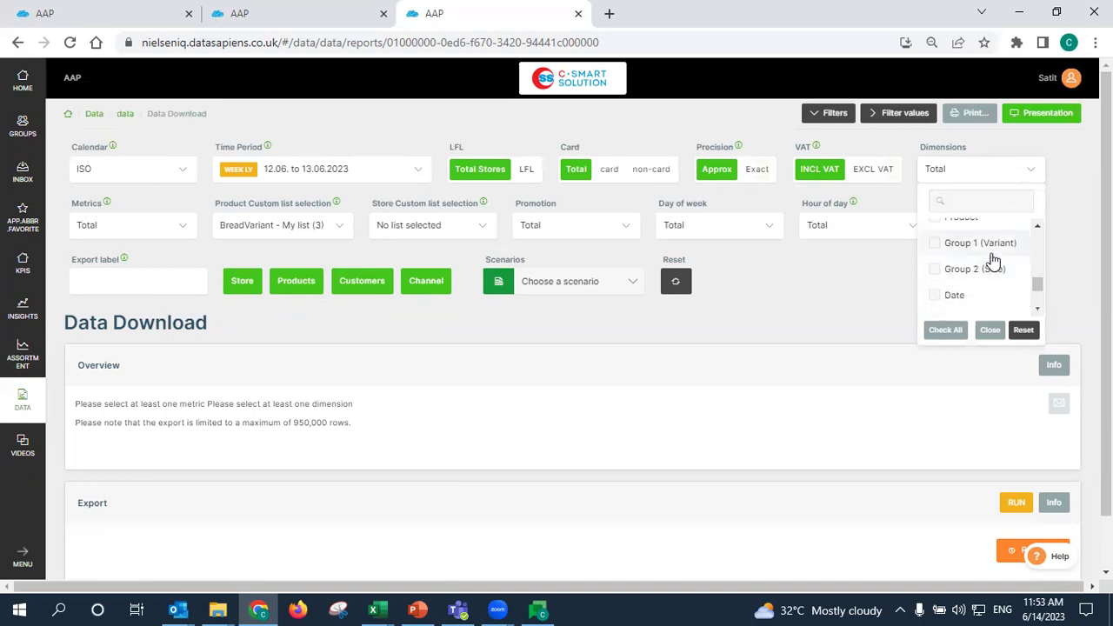
left_click(1009, 170)
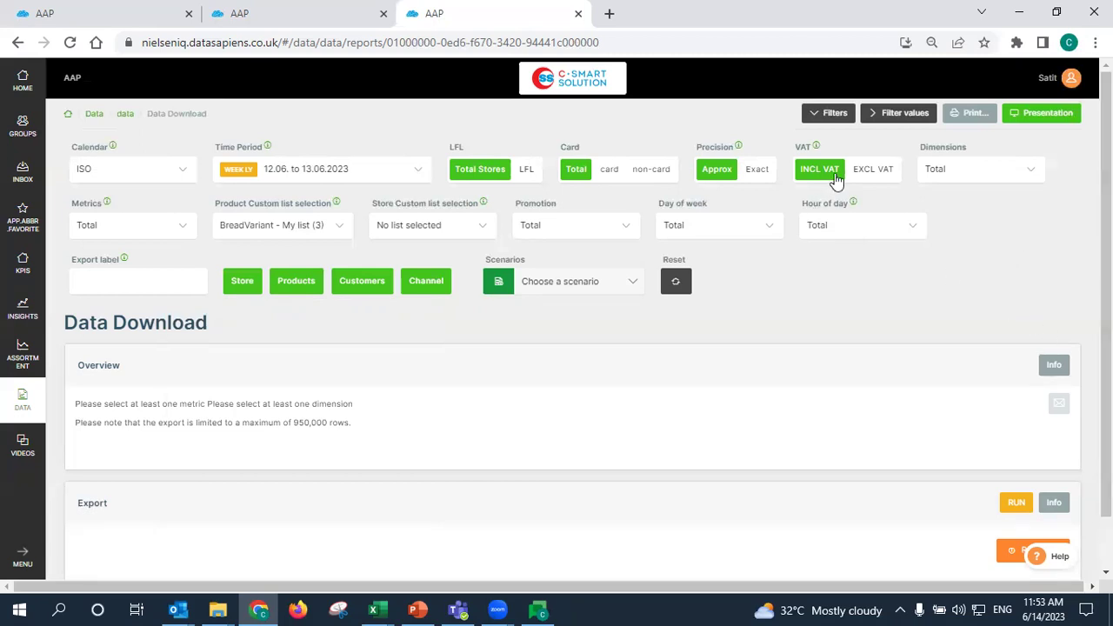
Return to the platform's home page and go to the Store Import Portal
left_click(31, 91)
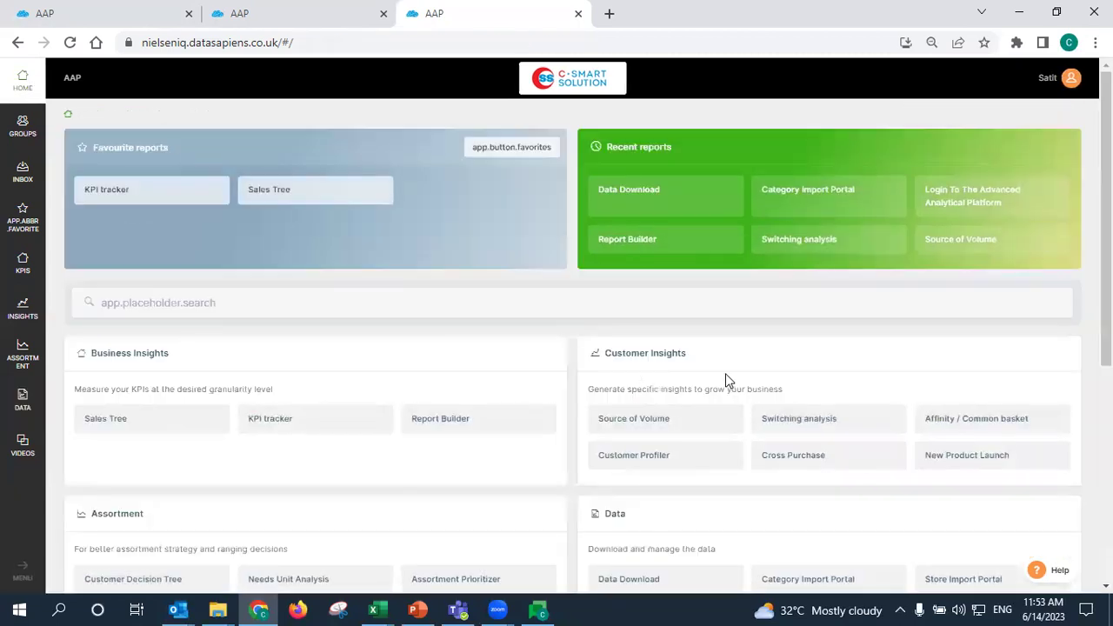
scroll(761, 370, "down", 3)
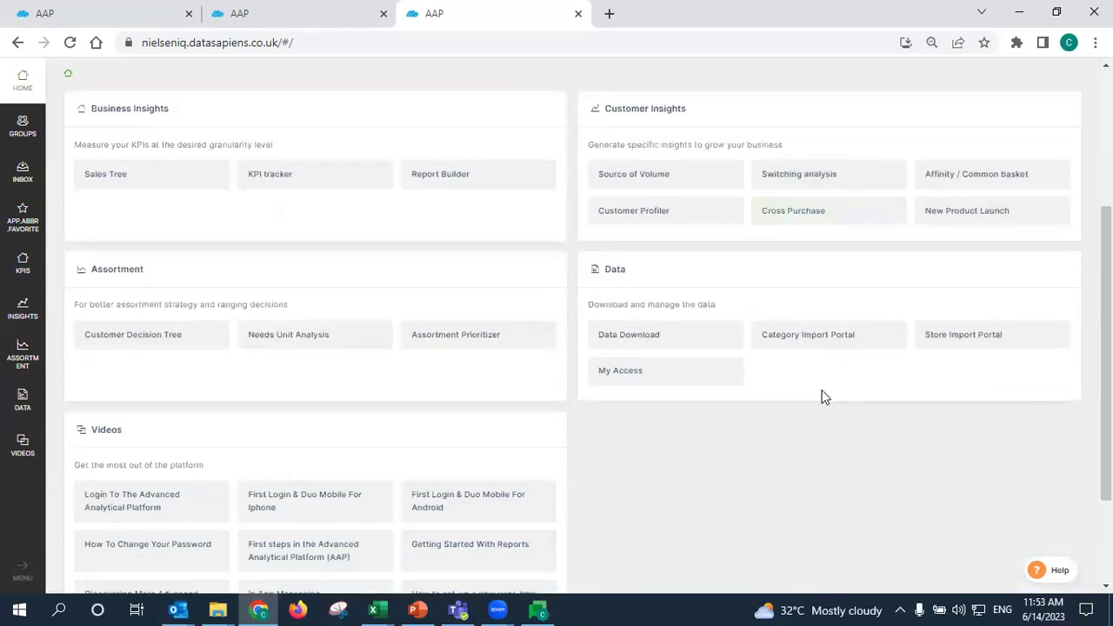
scroll(818, 387, "down", 1)
scroll(817, 355, "up", 1)
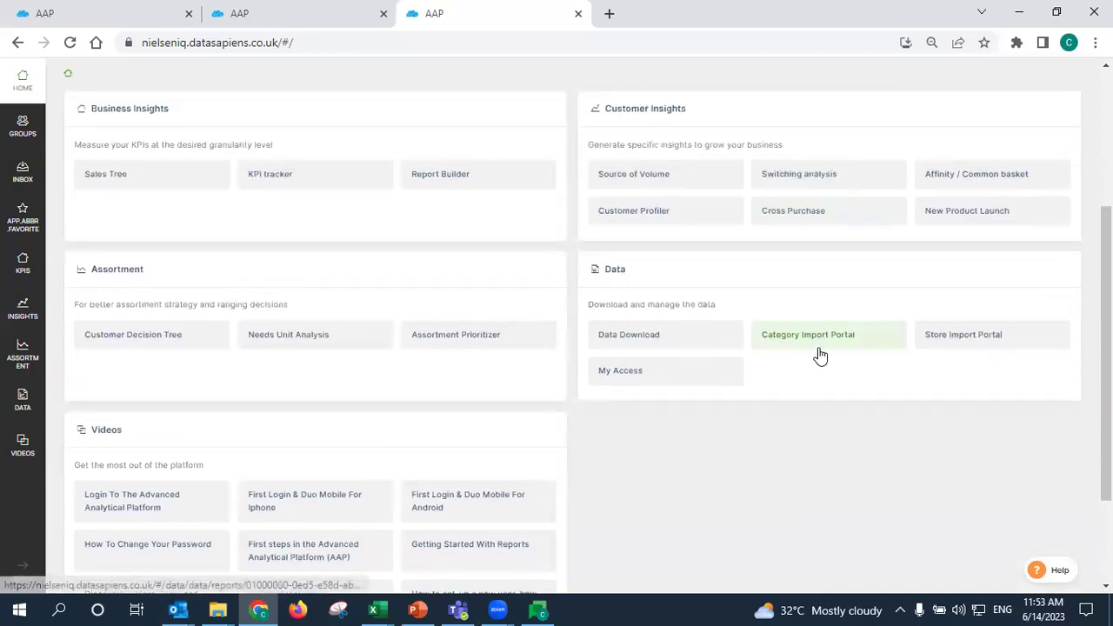
left_click(997, 355)
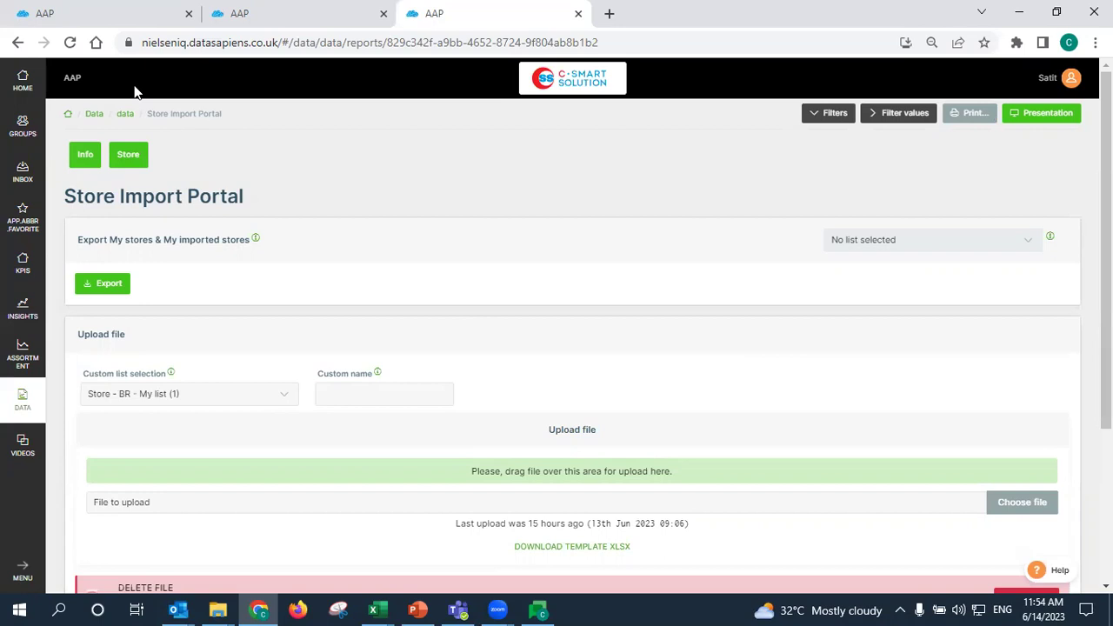
Enlarge the page to 90%, filter the store Format to 01 - HYPERMARKET and review the store filter
left_click(141, 160)
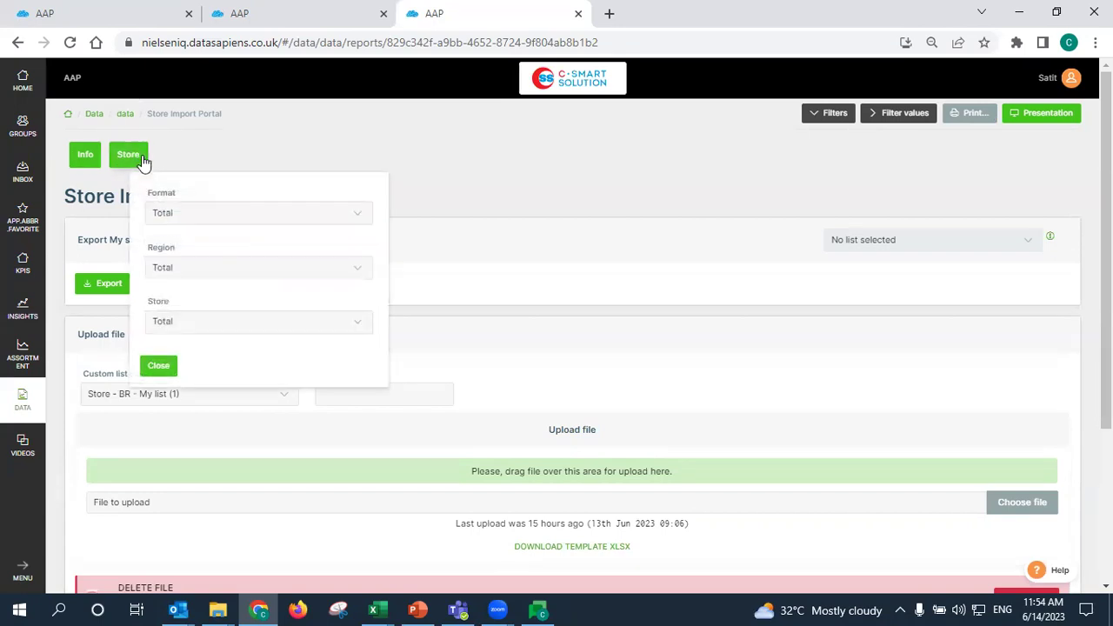
key("ctrl+plus")
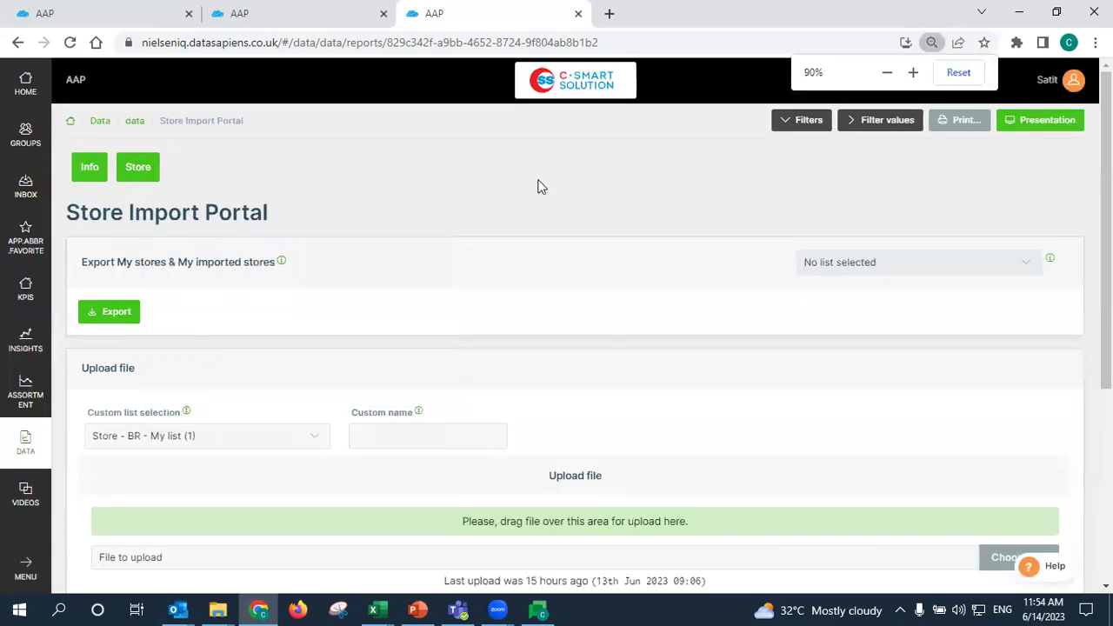
left_click(155, 174)
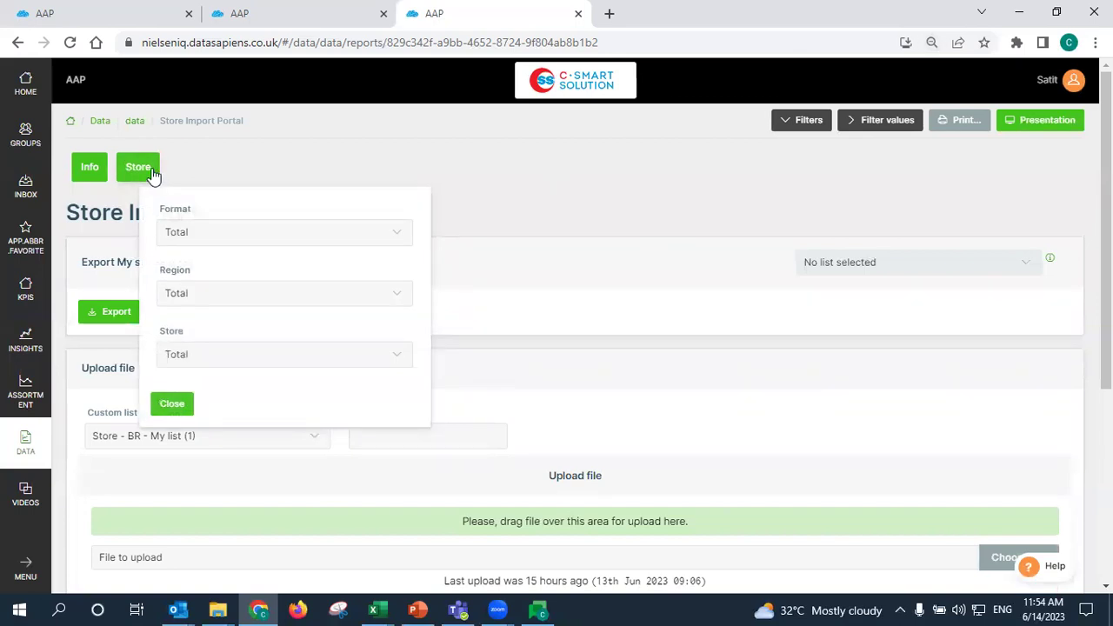
left_click(214, 247)
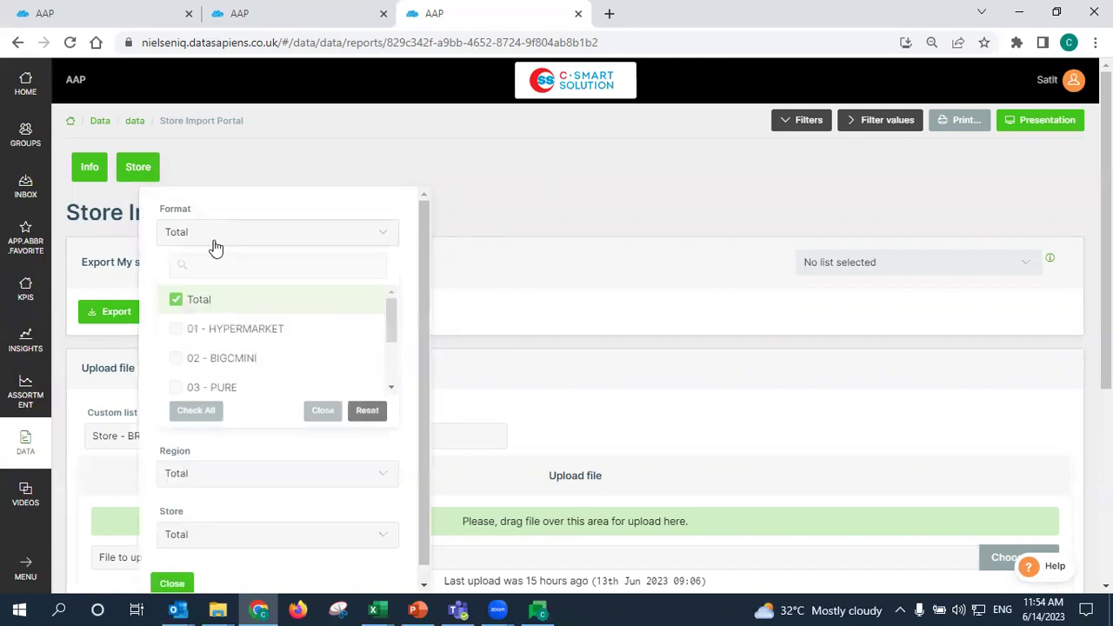
left_click(222, 330)
left_click(253, 234)
left_click(145, 174)
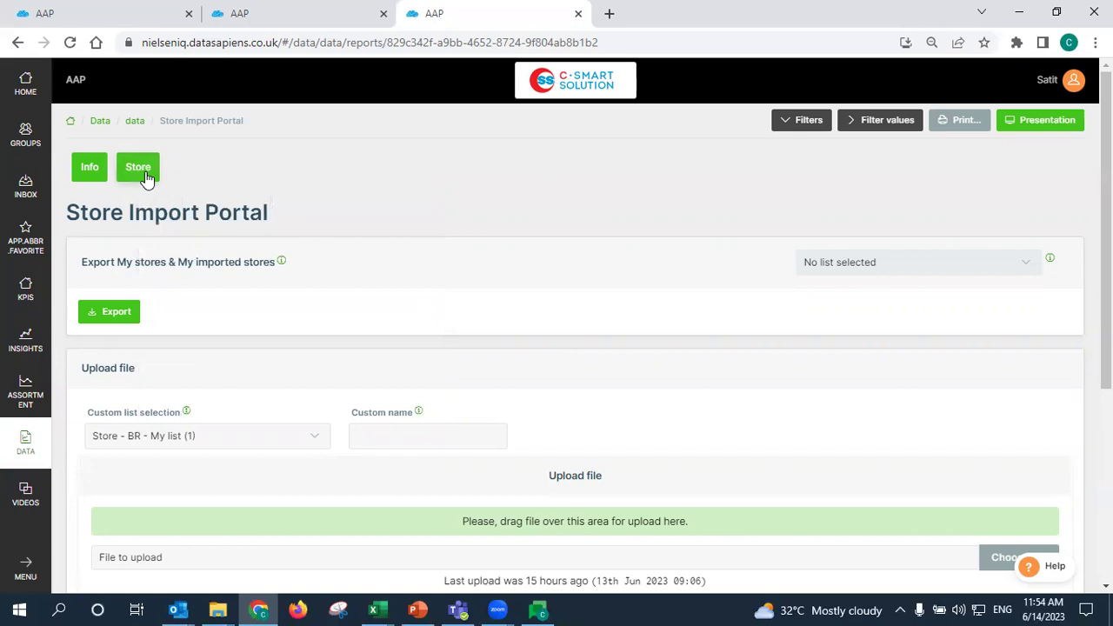
left_click(147, 170)
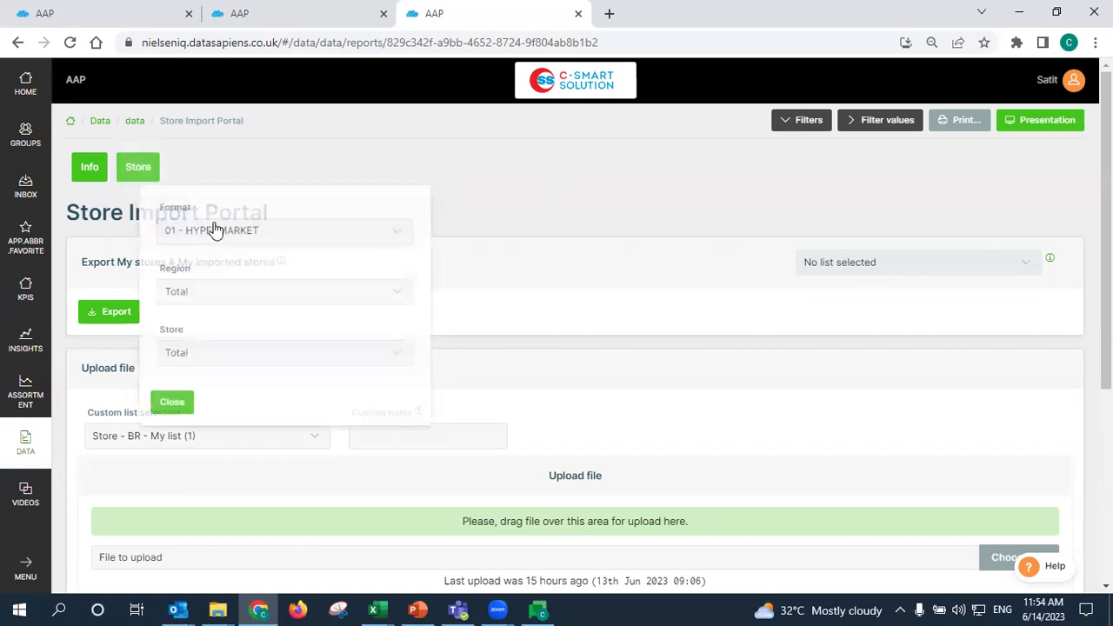
left_click(141, 180)
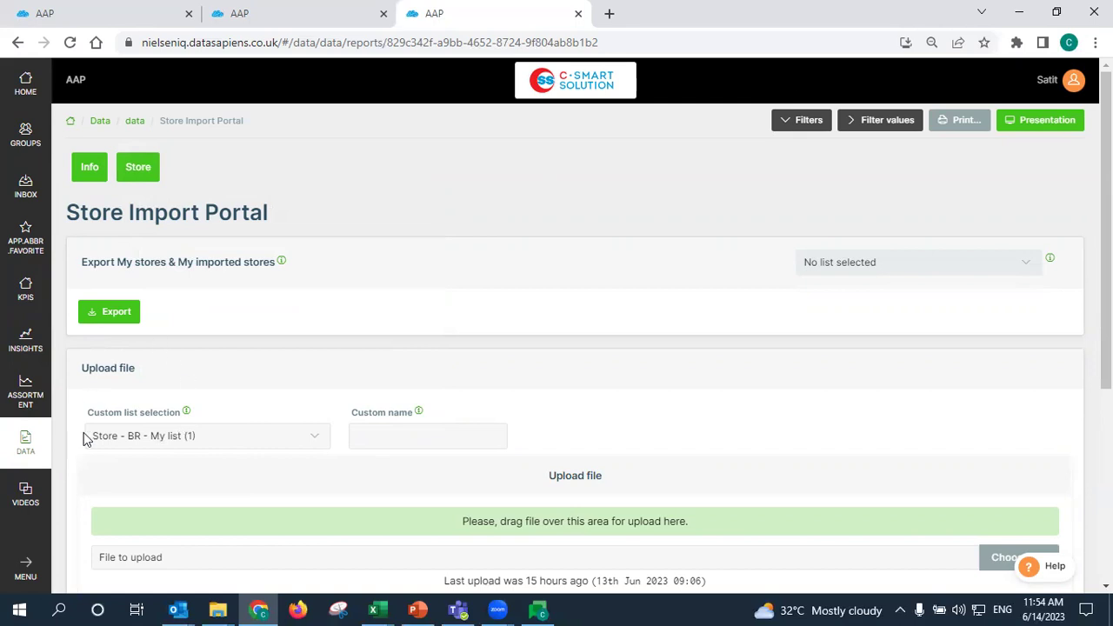
Export the filtered stores to a workbook and look through its Example and Filter Set sheets in Excel
left_click(136, 315)
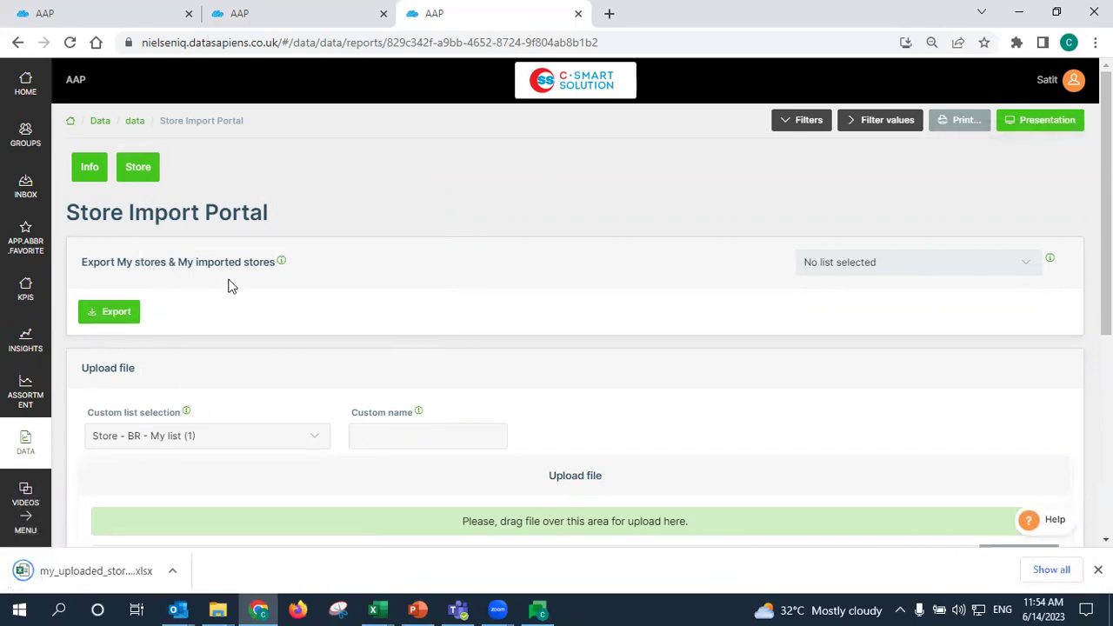
left_click(174, 574)
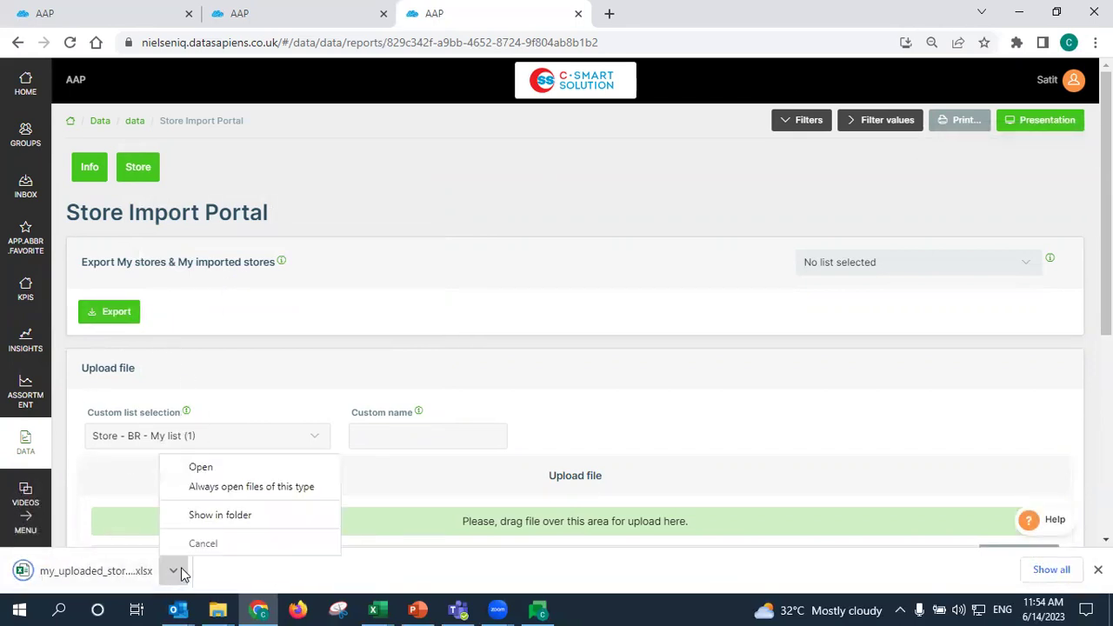
left_click(241, 468)
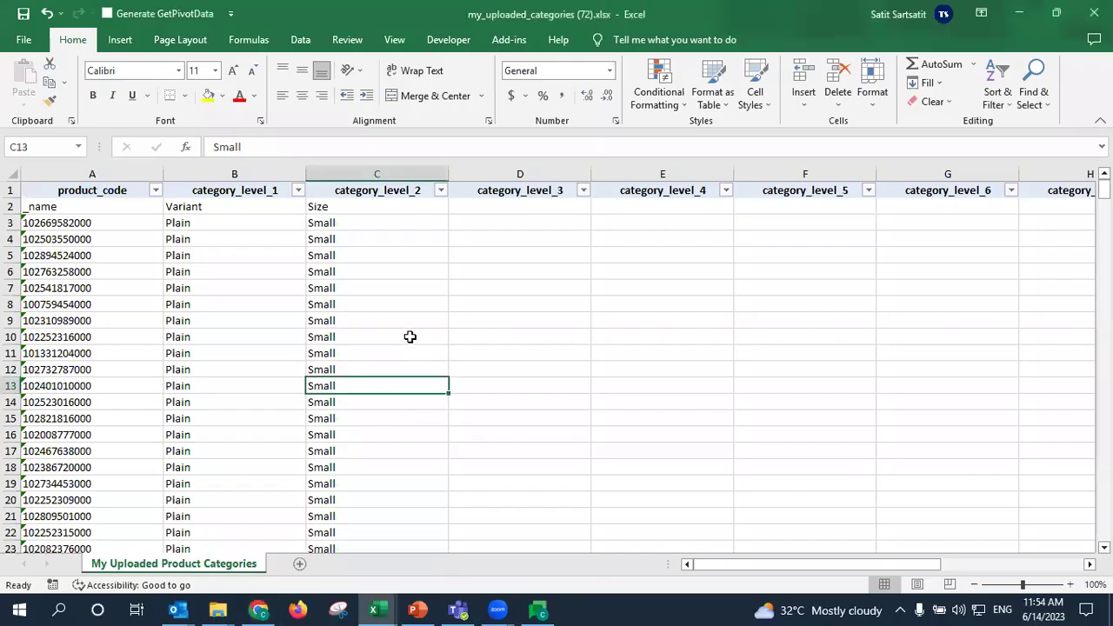
left_click(398, 335)
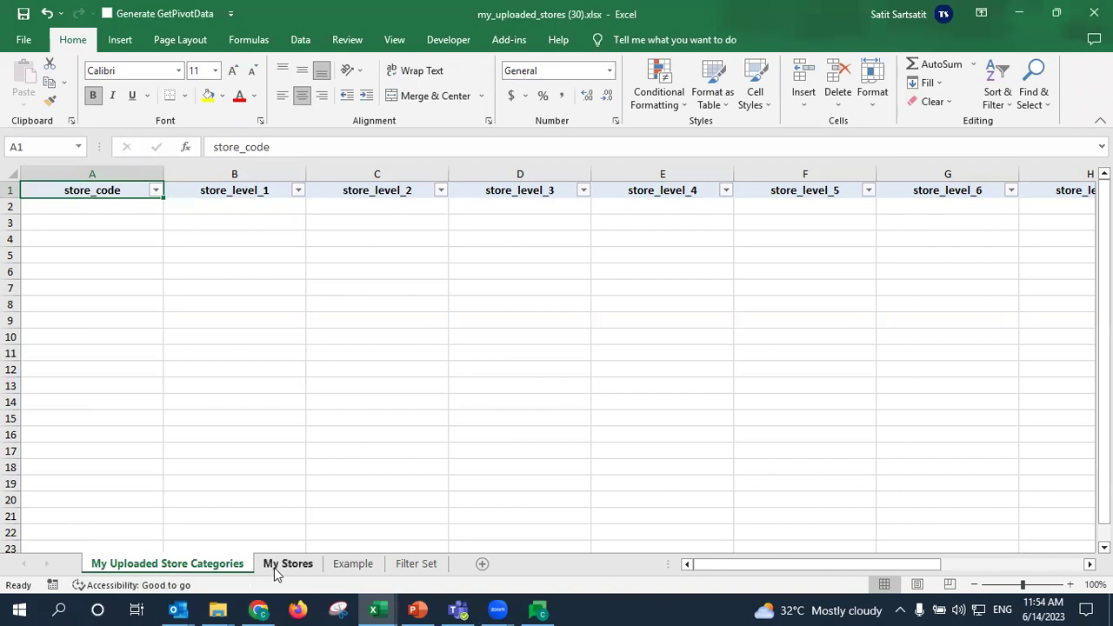
left_click(342, 565)
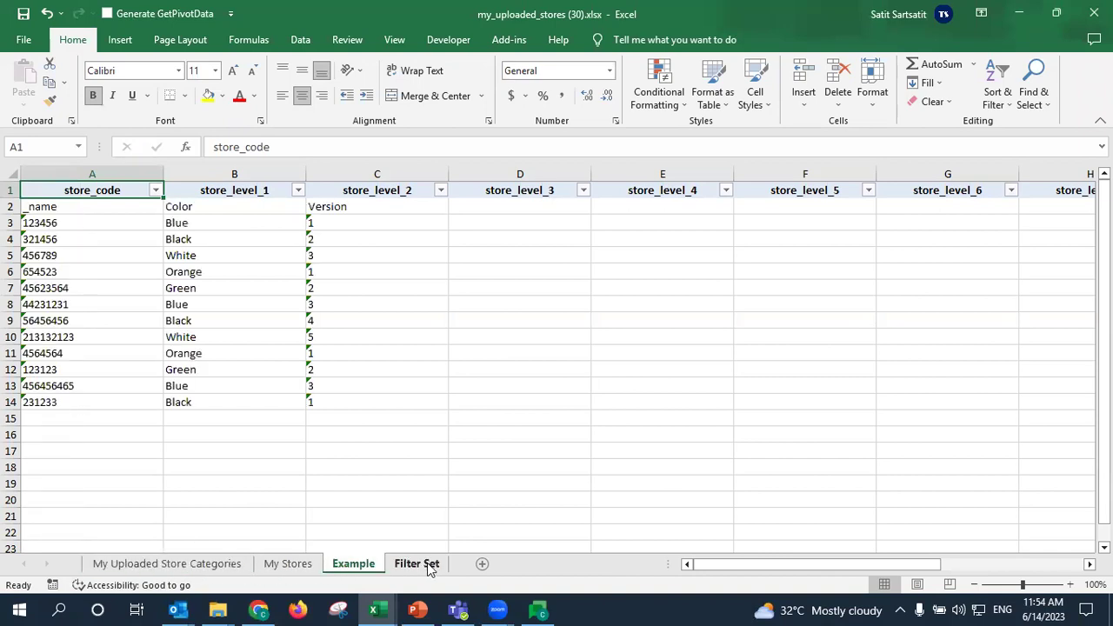
left_click(422, 565)
left_click(353, 565)
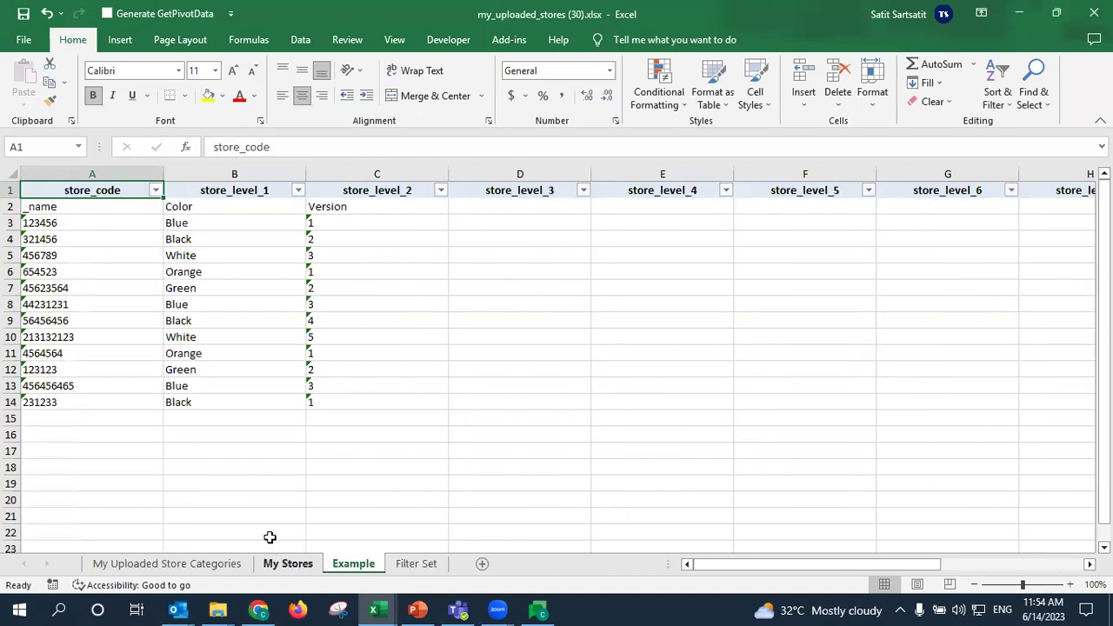
Copy all store codes from the My Stores sheet into the store_code column of My Uploaded Store Categories, starting at A2
left_click(288, 563)
left_click(62, 207)
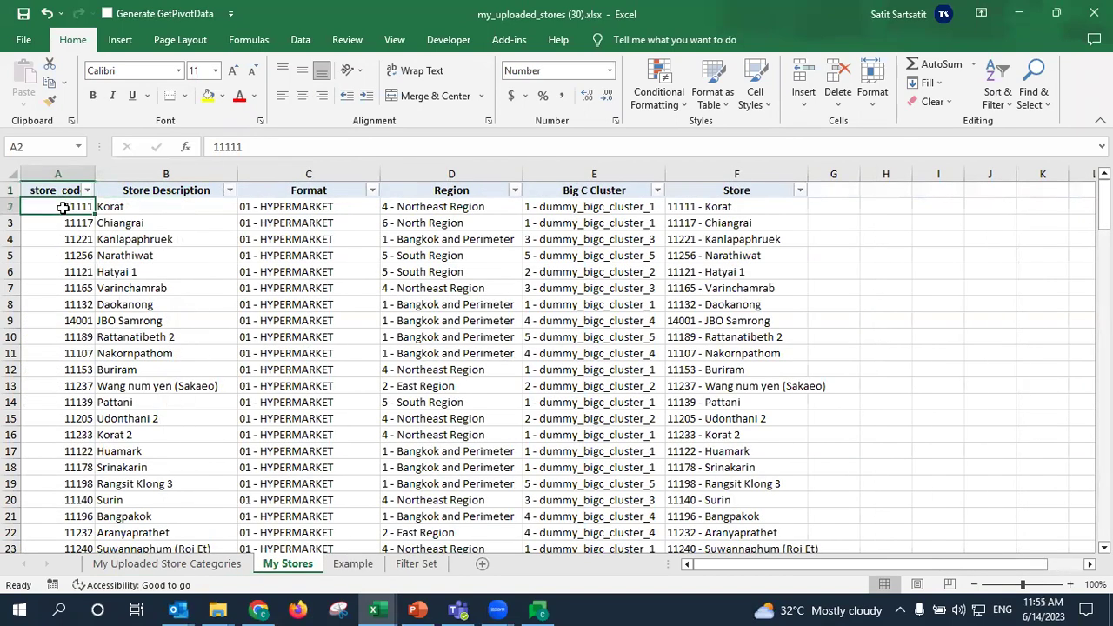
key("ctrl+shift+Down")
key("ctrl+c")
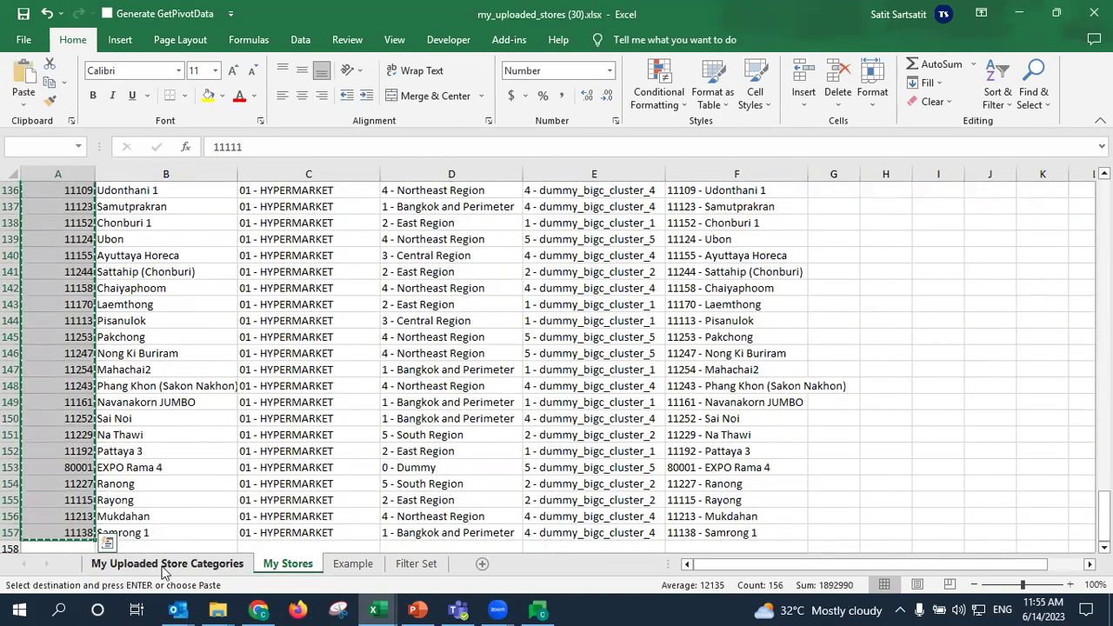
left_click(163, 564)
left_click(87, 206)
key("ctrl+v")
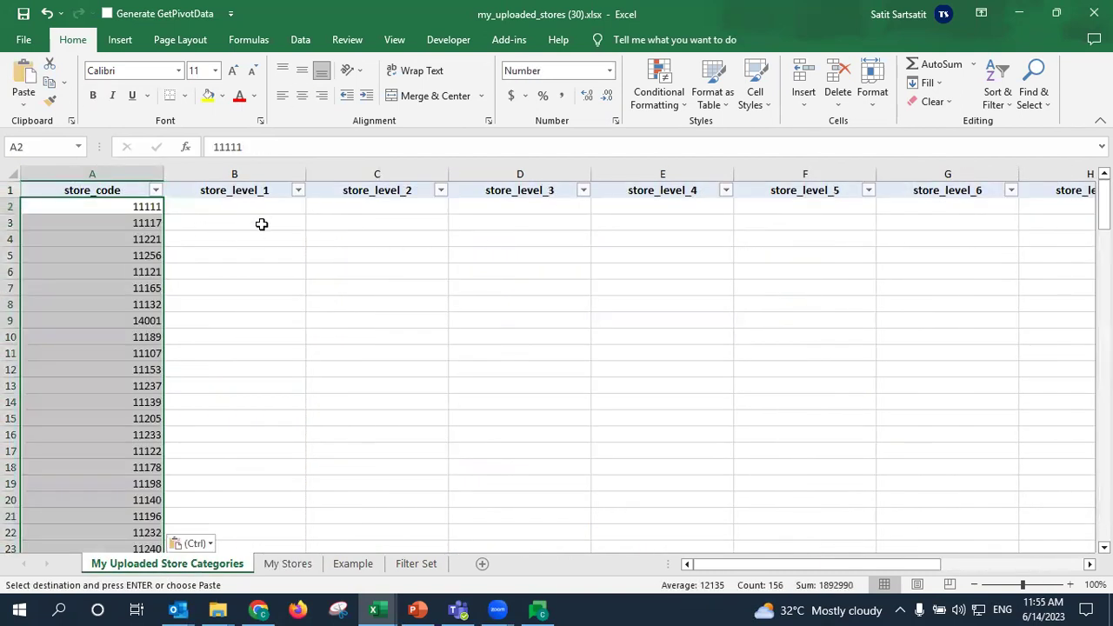
Highlight all the store level columns from store_level_1 onward to review the available category levels
left_click(241, 174)
left_click_drag(843, 561, 1007, 557)
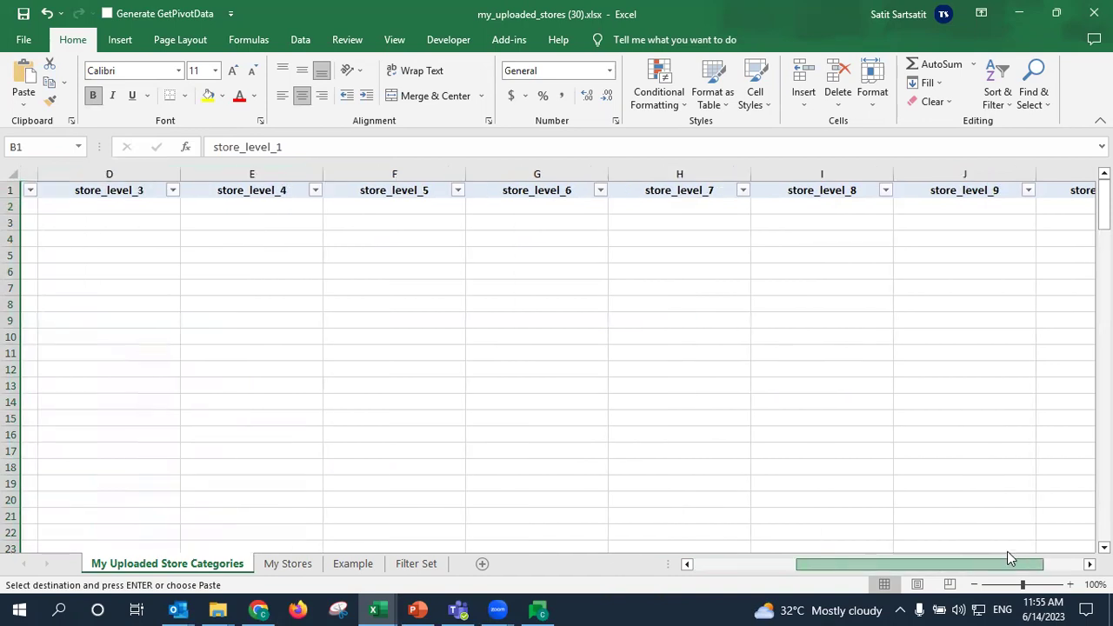
left_click(945, 174, "shift")
left_click_drag(908, 565, 634, 545)
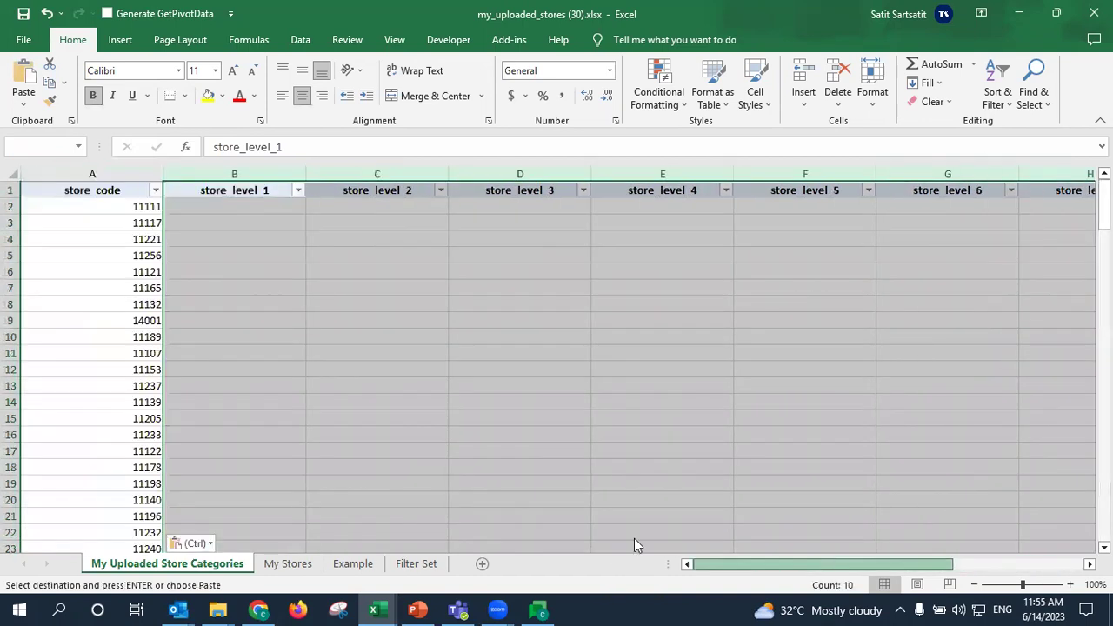
left_click(269, 266)
Enter Tourist Store as store_level_1 for the first store code and copy it down through B17
left_click(145, 206)
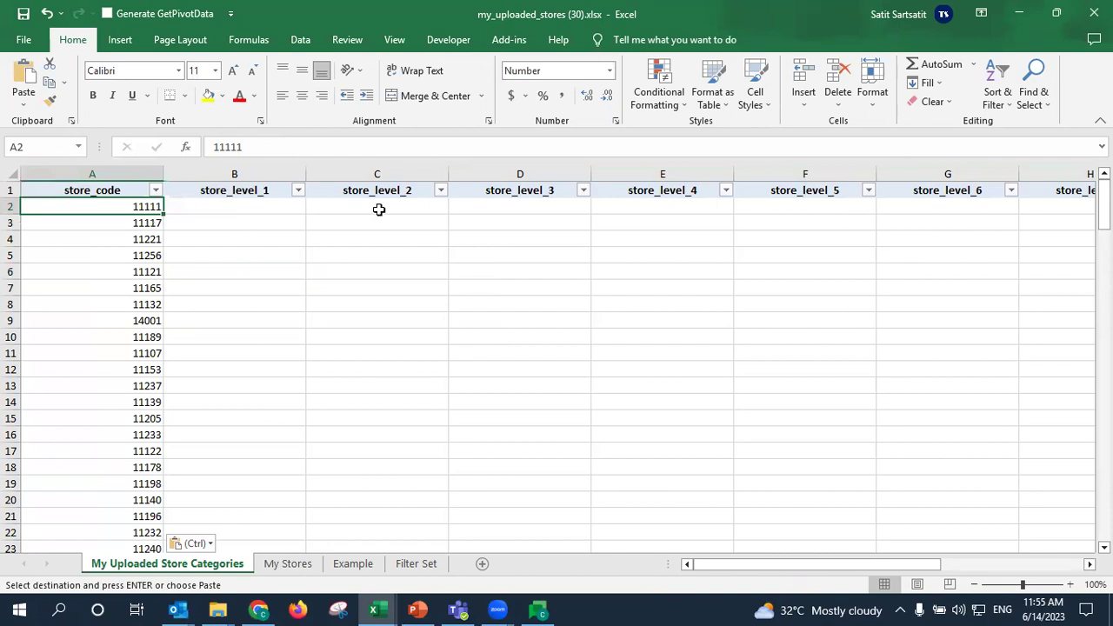
key("Right")
type("Tour")
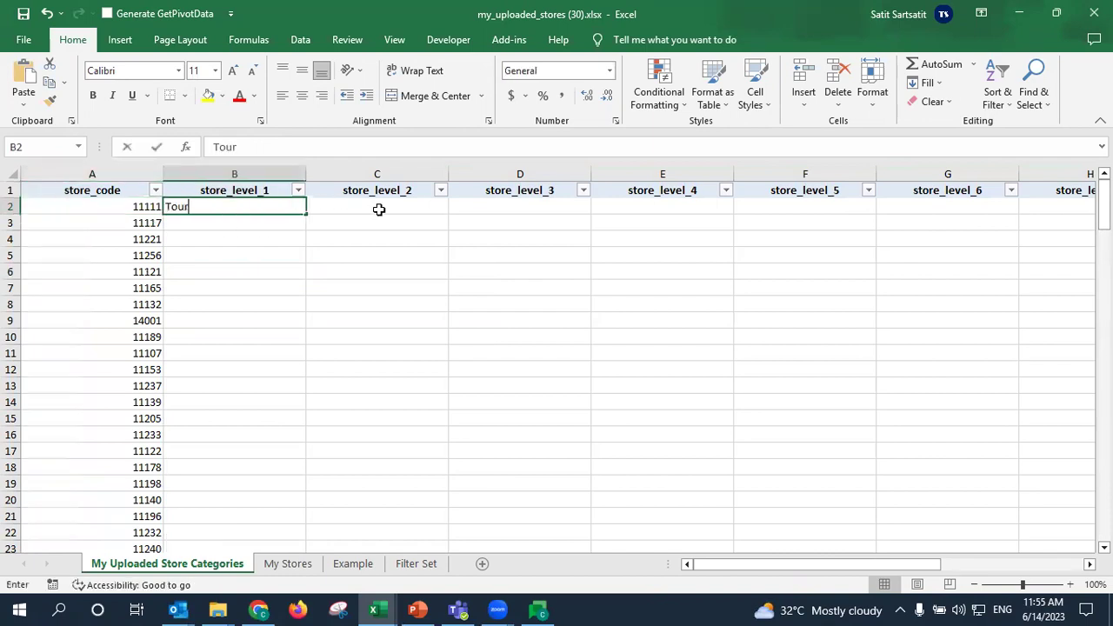
type("ist Store")
key("ctrl+Return")
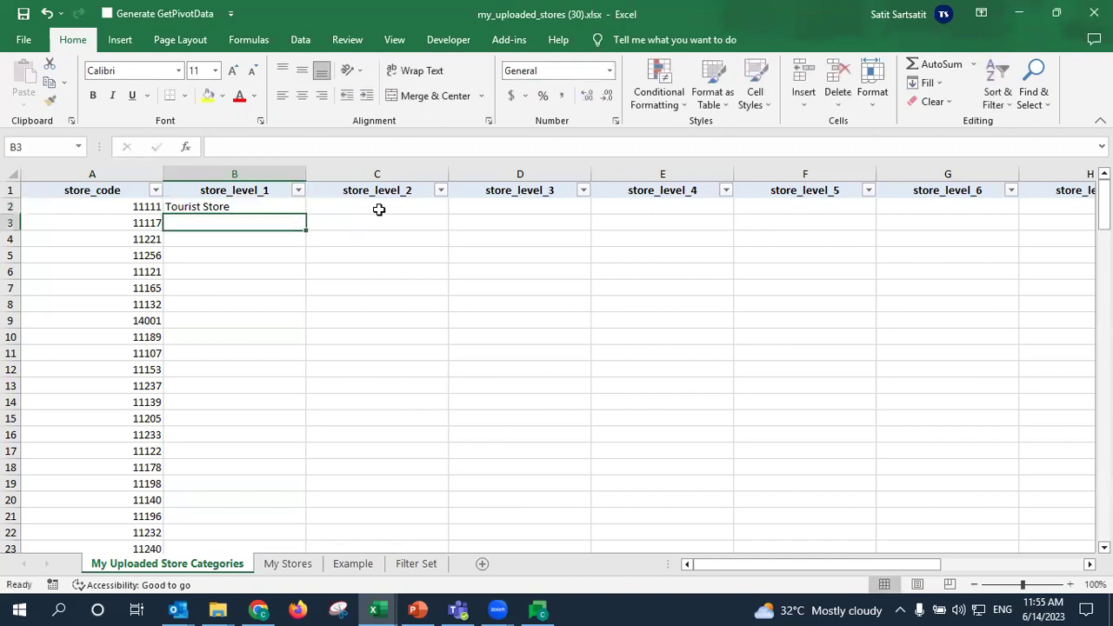
key("ctrl+c")
left_click(238, 455, "shift")
key("ctrl+v")
left_click(217, 467)
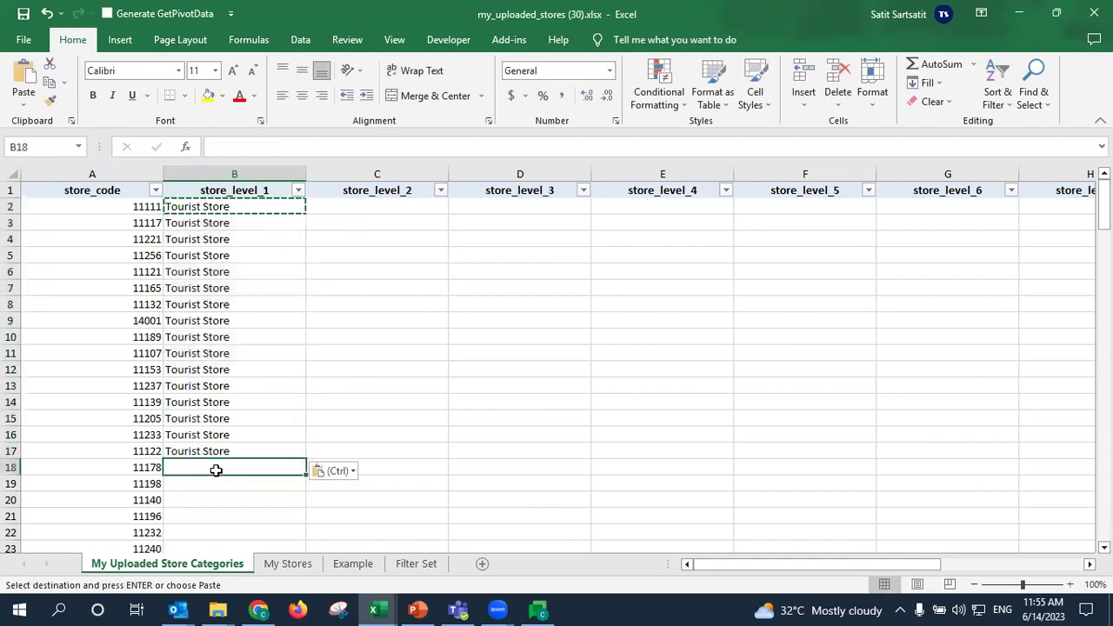
Enter Non Tourist Store in B18 and copy it down store_level_1 to the last store code in row 157
key("Escape")
type("Non Touri")
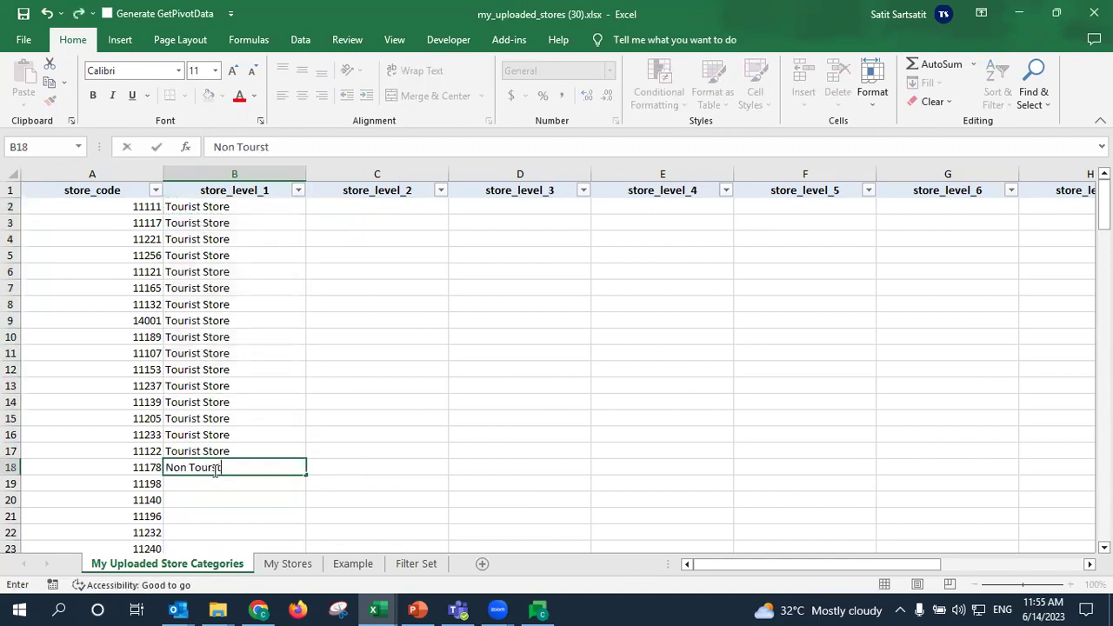
type("st Store")
key("Return")
left_click(215, 470)
key("ctrl+c")
key("Left")
key("ctrl+Down")
key("Right")
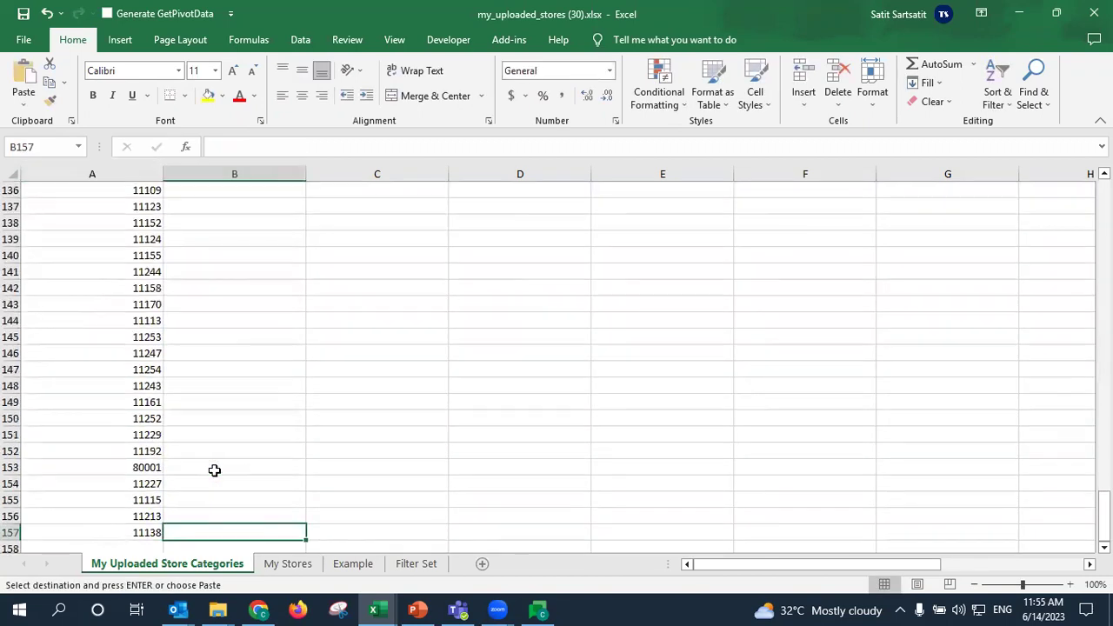
key("ctrl+shift+Up")
key("ctrl+v")
left_click(271, 239)
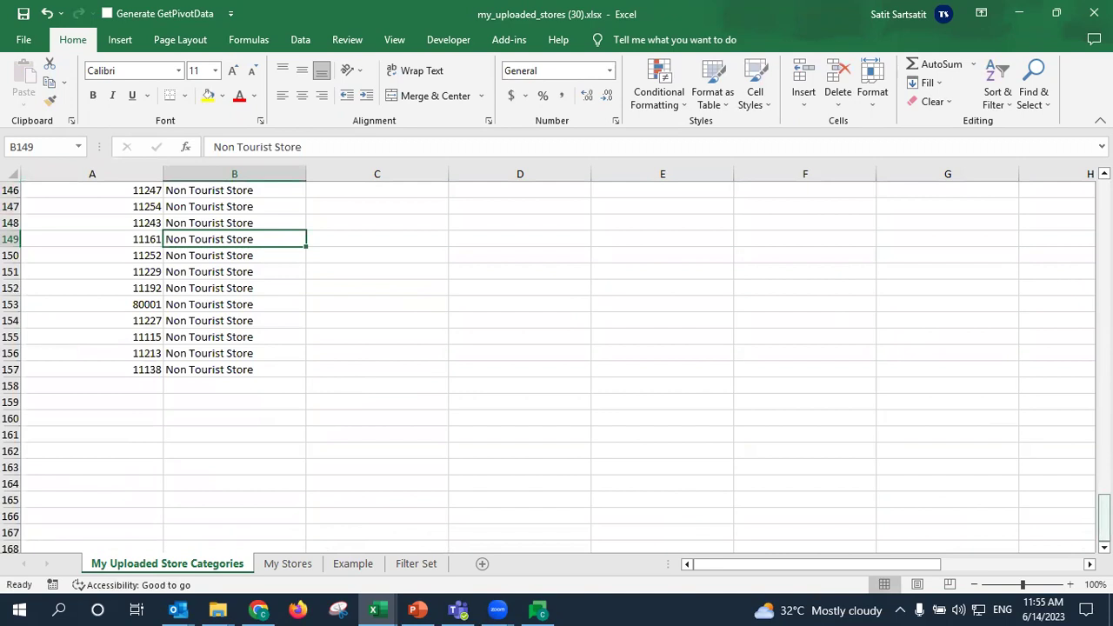
left_click_drag(1104, 519, 1104, 208)
left_click(405, 320)
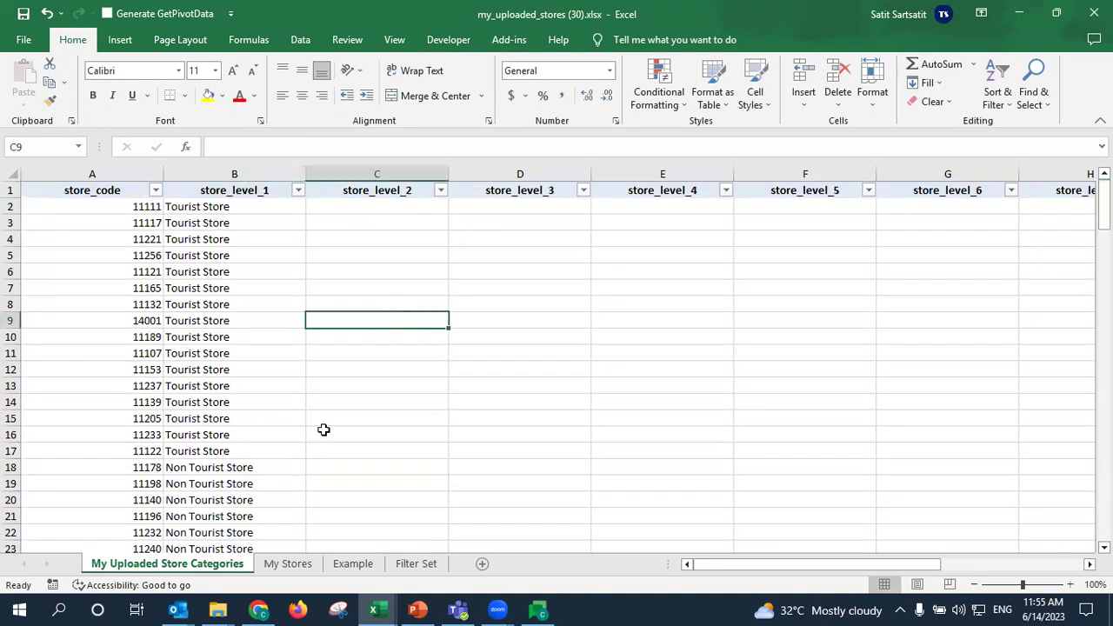
Delete the My Stores, Example and Filter Set sheets, keeping only My Uploaded Store Categories
left_click(298, 566)
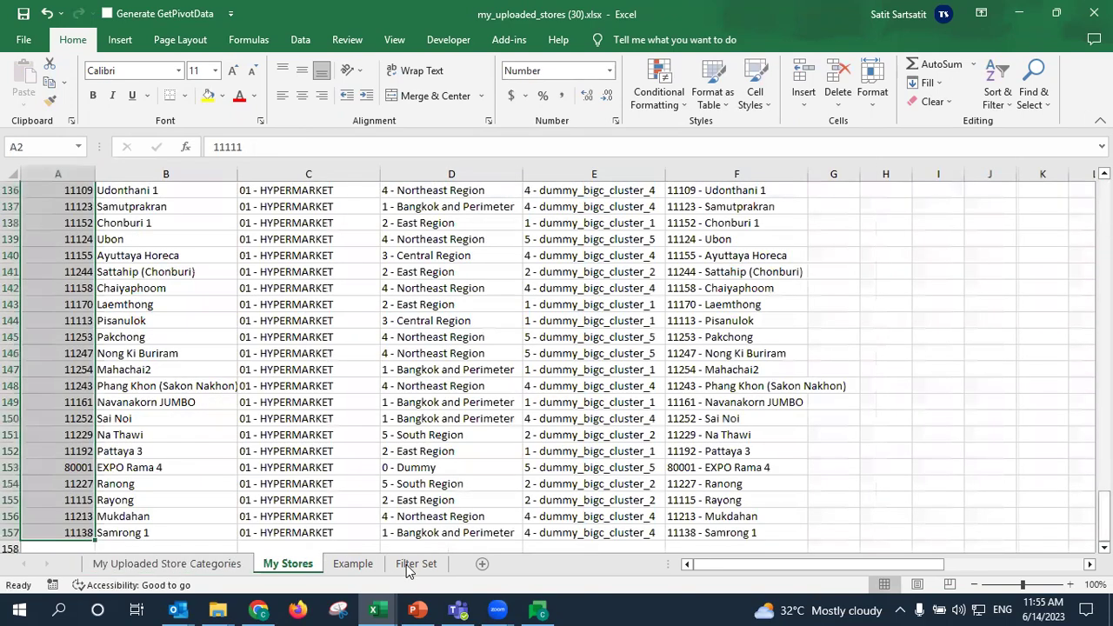
left_click(406, 565, "shift")
right_click(407, 564)
left_click(451, 381)
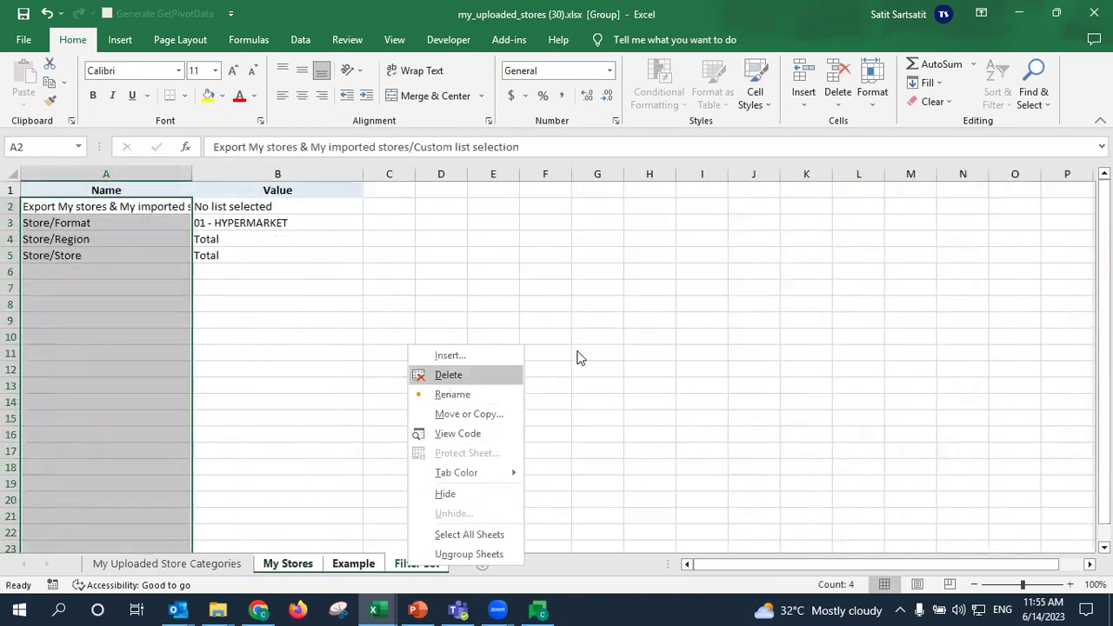
left_click(529, 351)
left_click(217, 369)
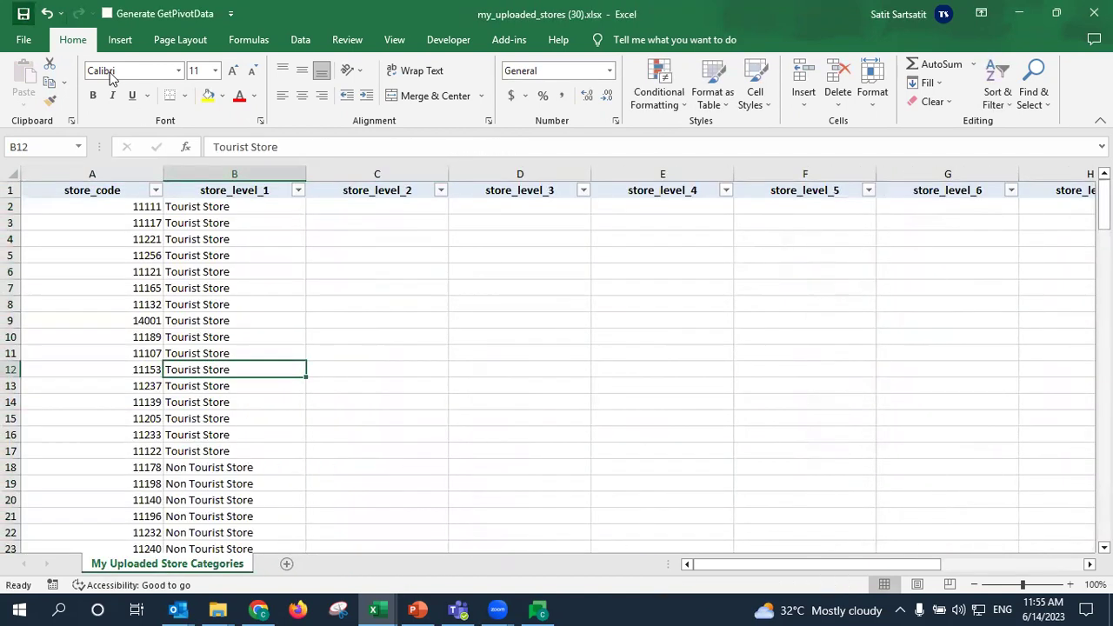
Switch to Chrome and review the store list slots offered under Custom list selection in the Store Import Portal
left_click(259, 609)
scroll(278, 400, "down", 1)
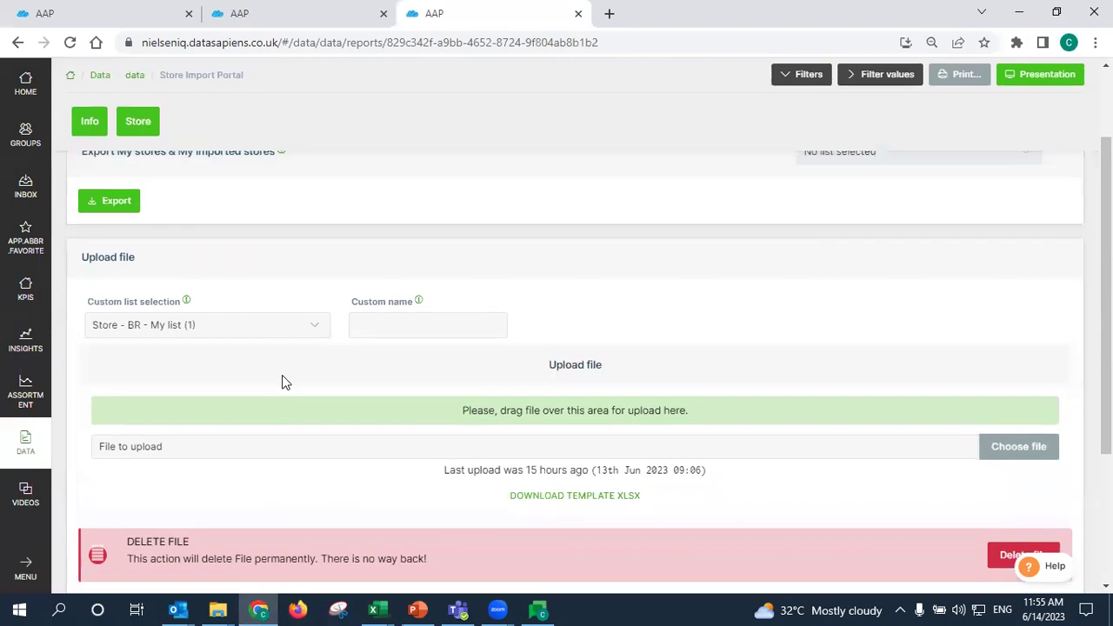
scroll(269, 374, "up", 1)
left_click(263, 361)
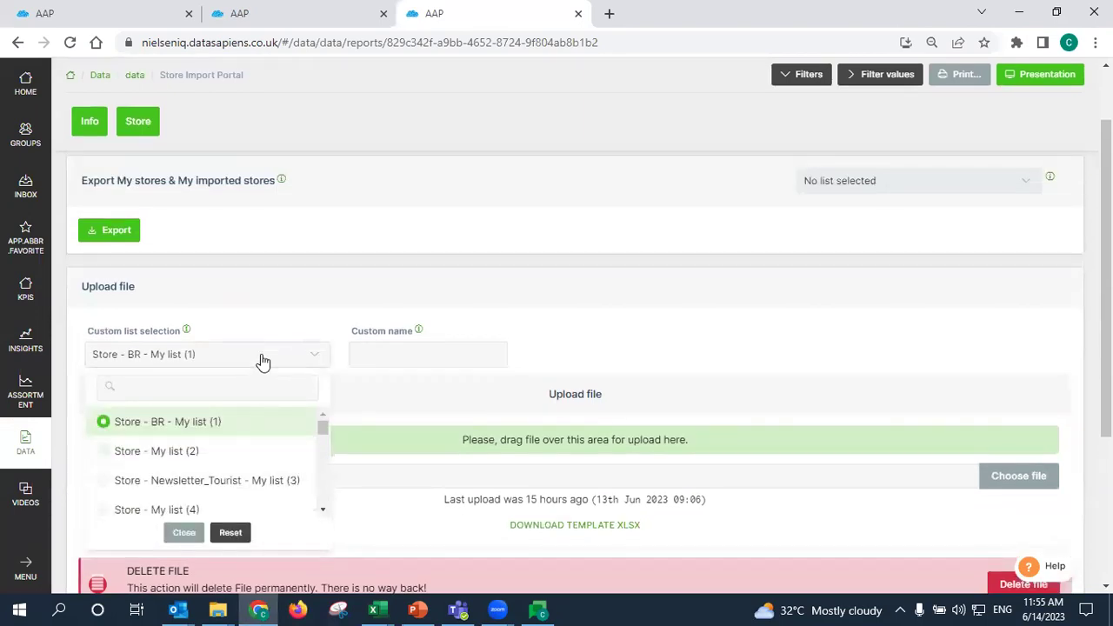
left_click(264, 361)
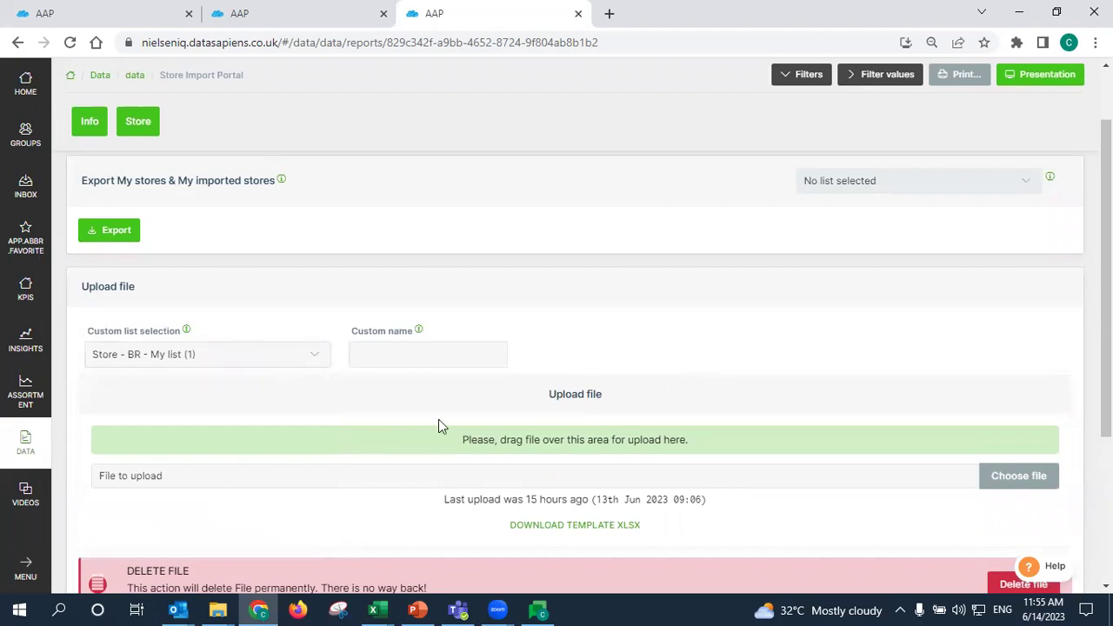
left_click(311, 356)
scroll(325, 434, "down", 5)
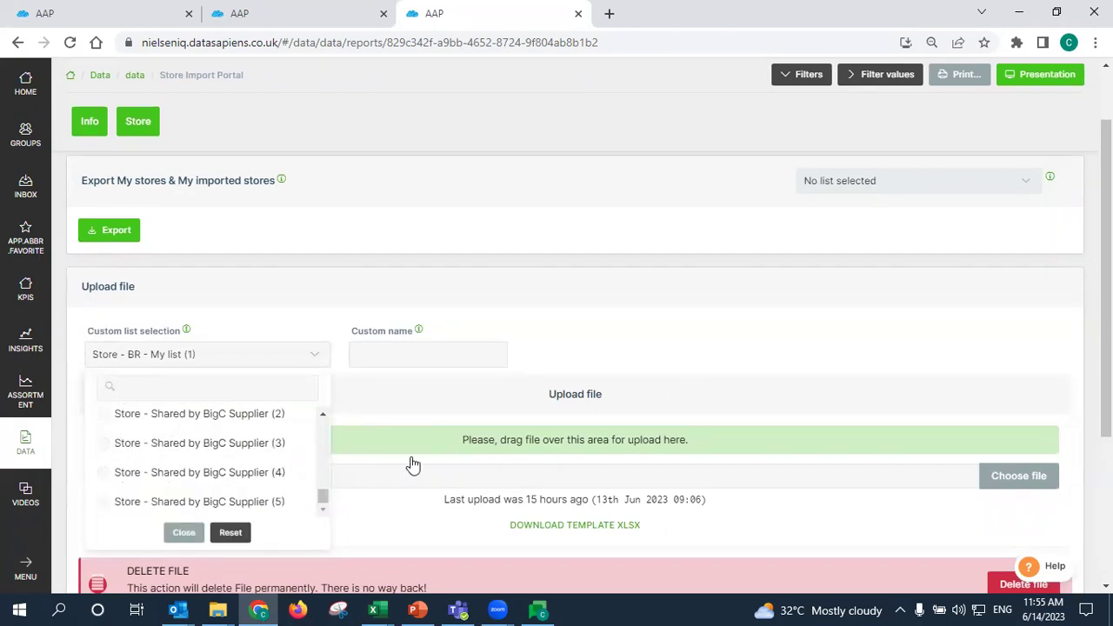
left_click(577, 391)
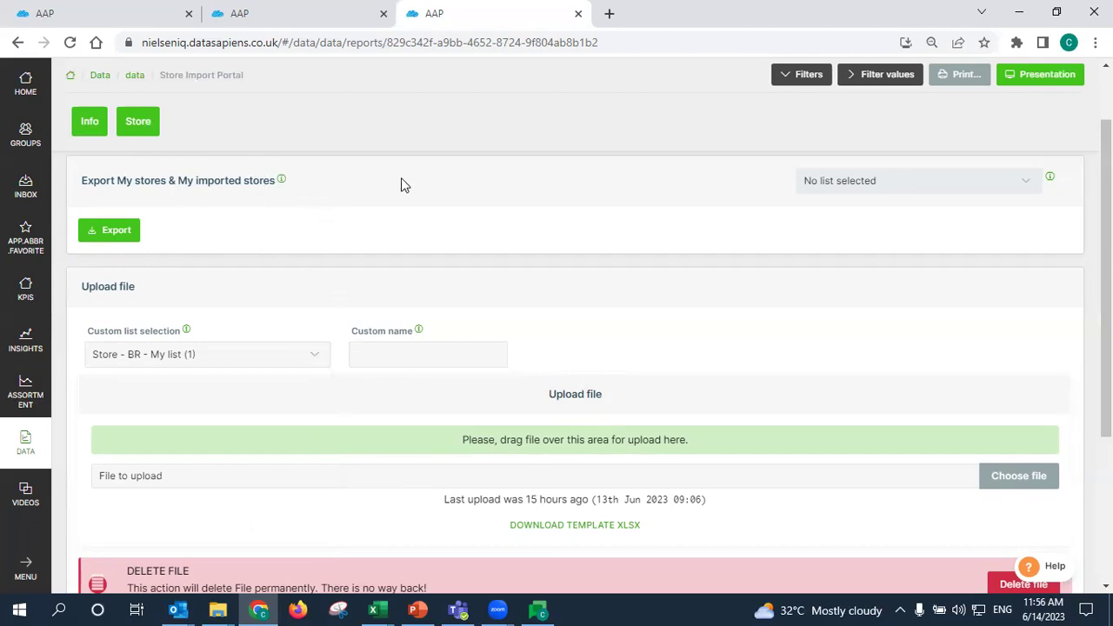
Return to the platform's home page and look over its report, data and video sections
left_click(24, 83)
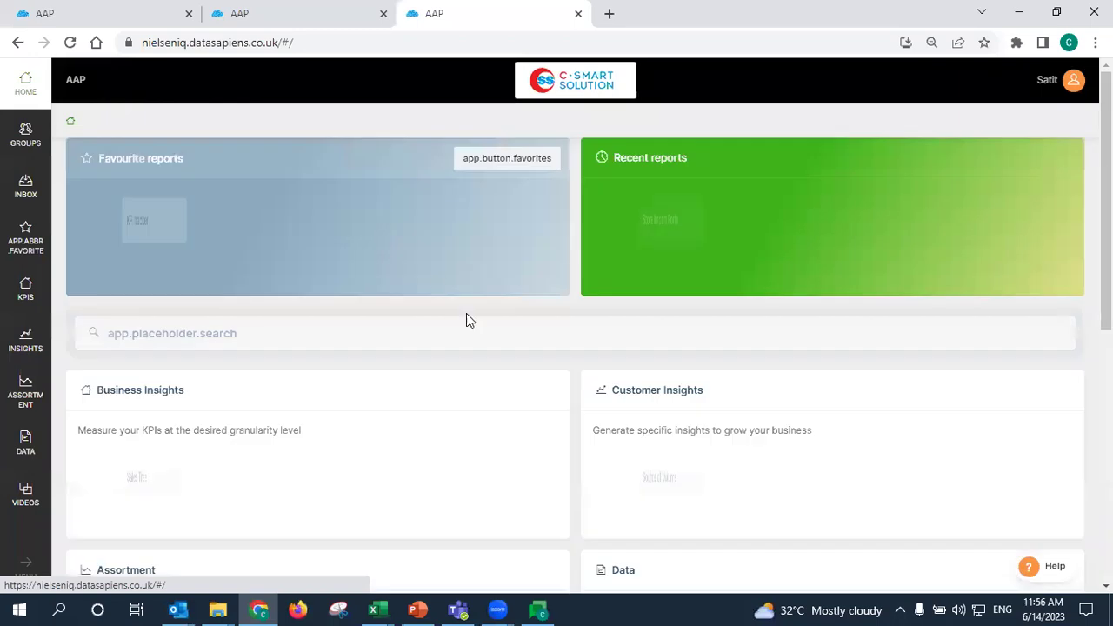
scroll(557, 393, "down", 3)
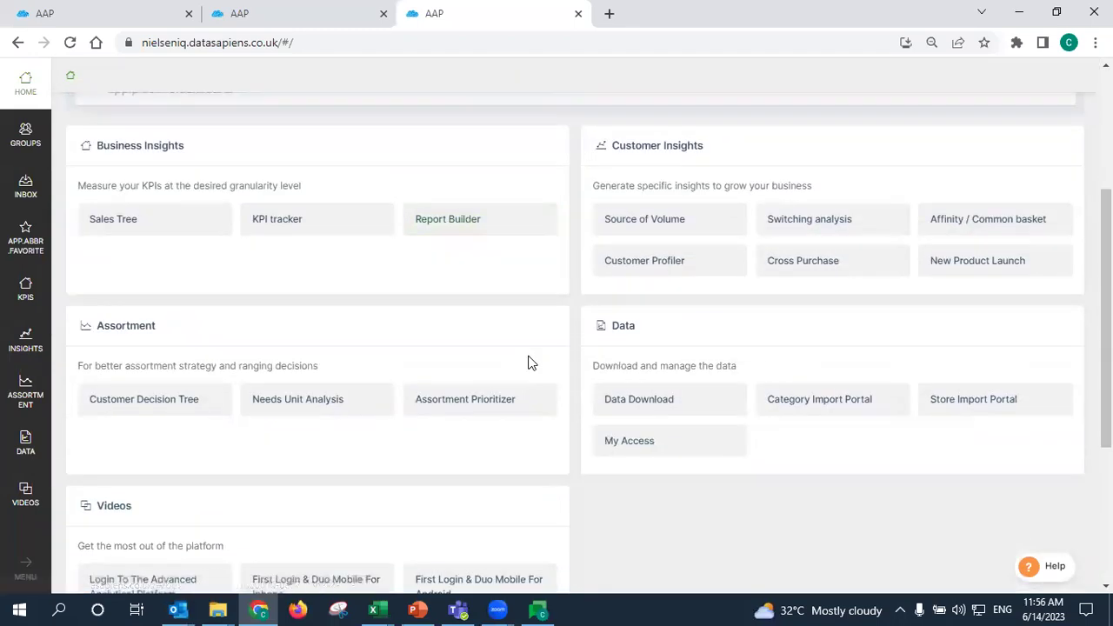
scroll(530, 363, "up", 1)
scroll(529, 359, "down", 2)
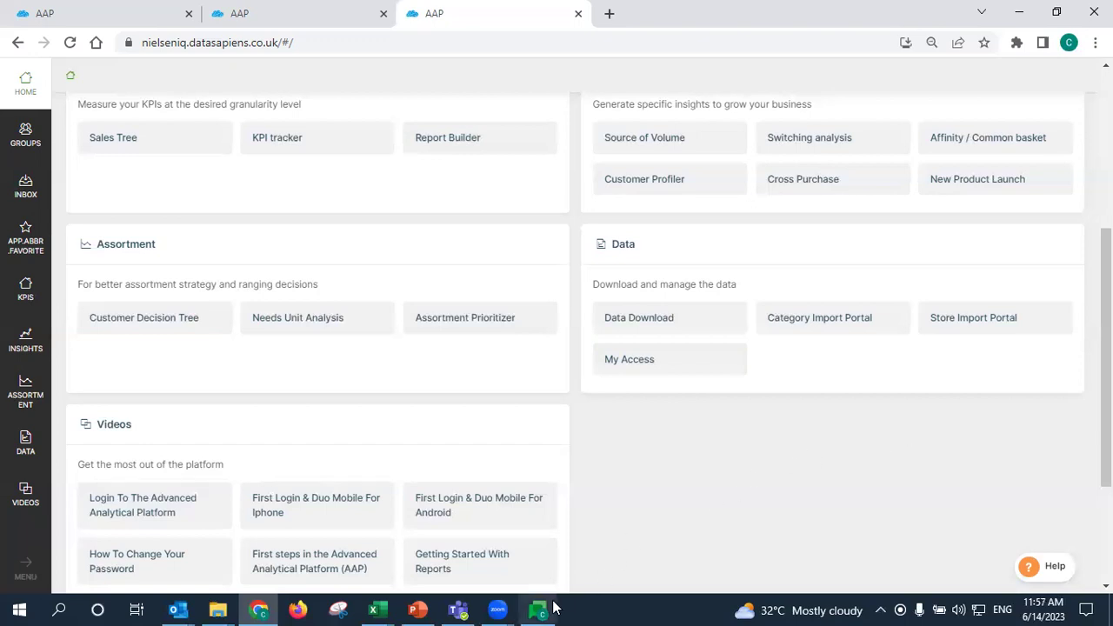
Switch to the PowerPoint training deck and highlight the list of business questions on the Questions slide
mouse_move(538, 610)
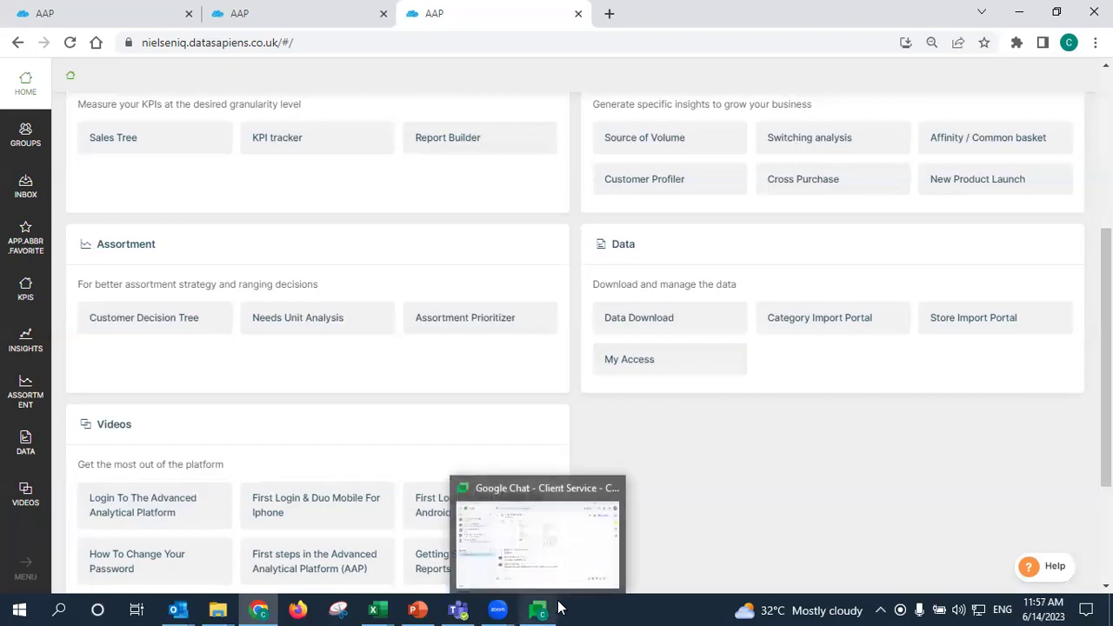
left_click(418, 610)
left_click_drag(351, 274, 624, 526)
left_click(1058, 394)
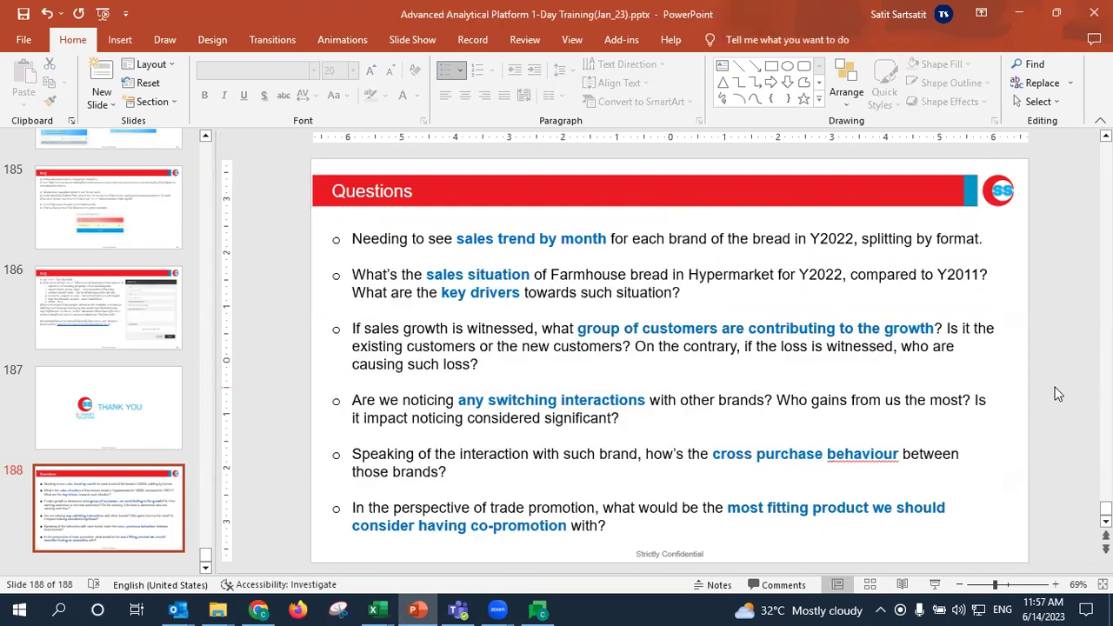